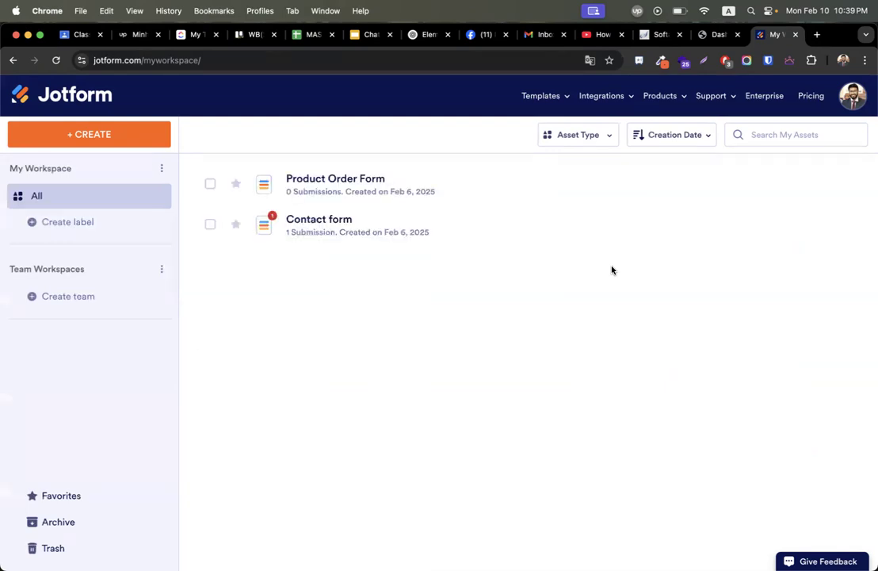
Trash both the Product Order Form and the Contact form, then bring up + Create's options.
{"action": "left_click", "coordinate": [210, 184]}
{"action": "left_click", "coordinate": [210, 224]}
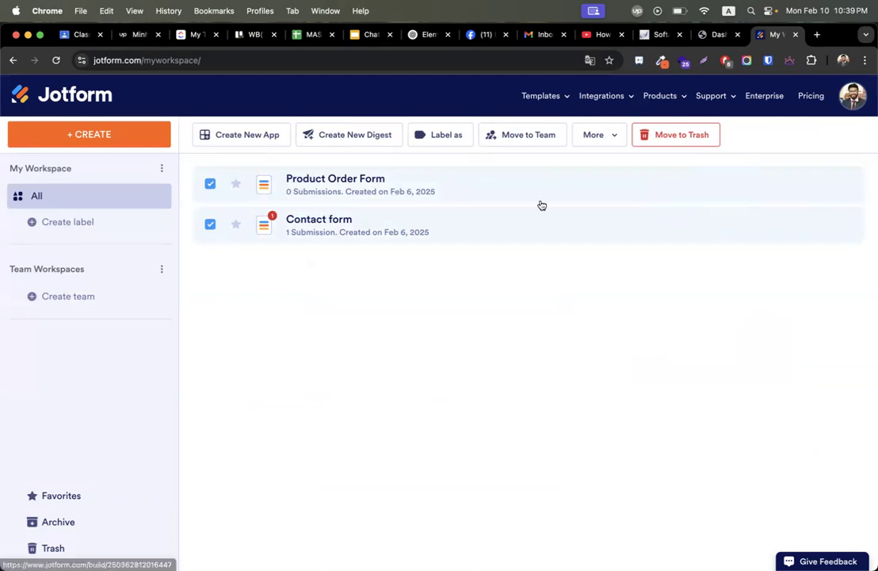
{"action": "left_click", "coordinate": [695, 141]}
{"action": "left_click", "coordinate": [500, 385]}
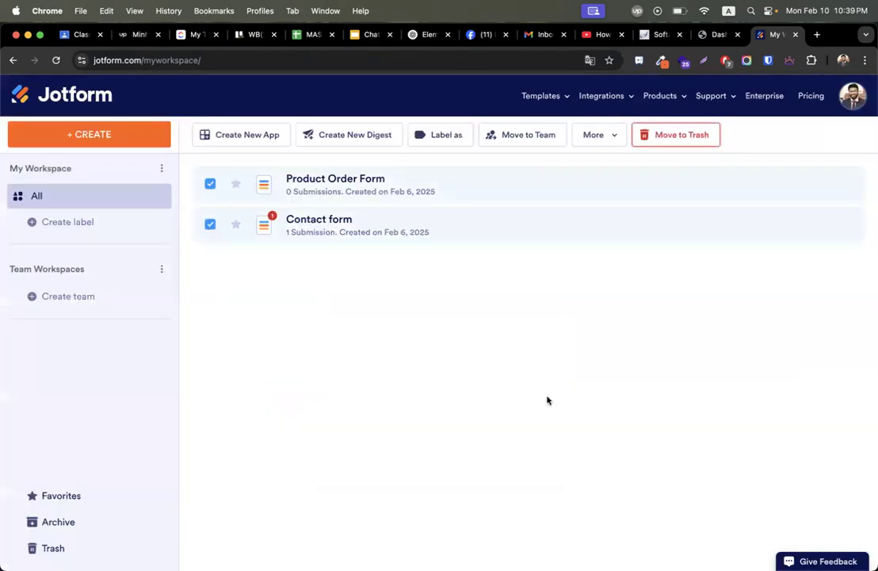
{"action": "left_click", "coordinate": [854, 195]}
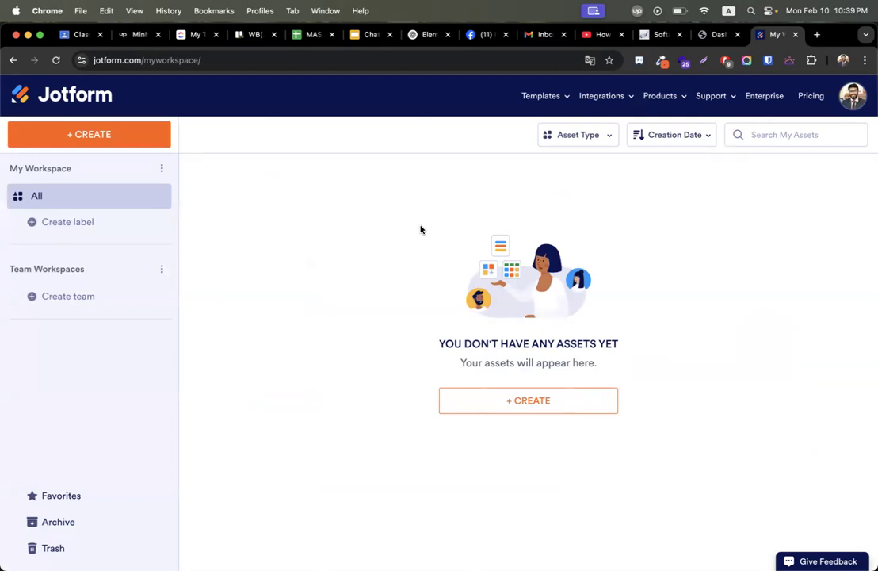
{"action": "left_click", "coordinate": [486, 403]}
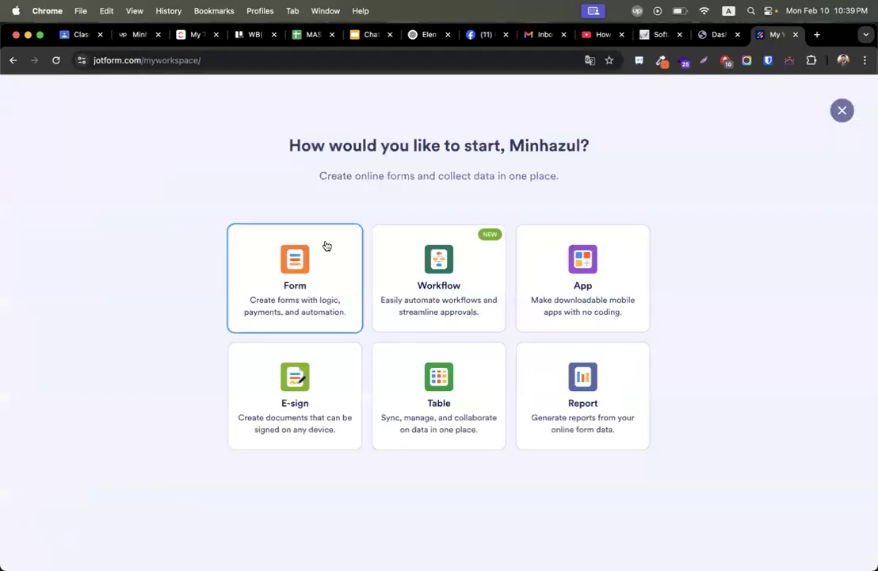
Start a new Form from a template and scroll through the template gallery.
{"action": "left_click", "coordinate": [327, 246]}
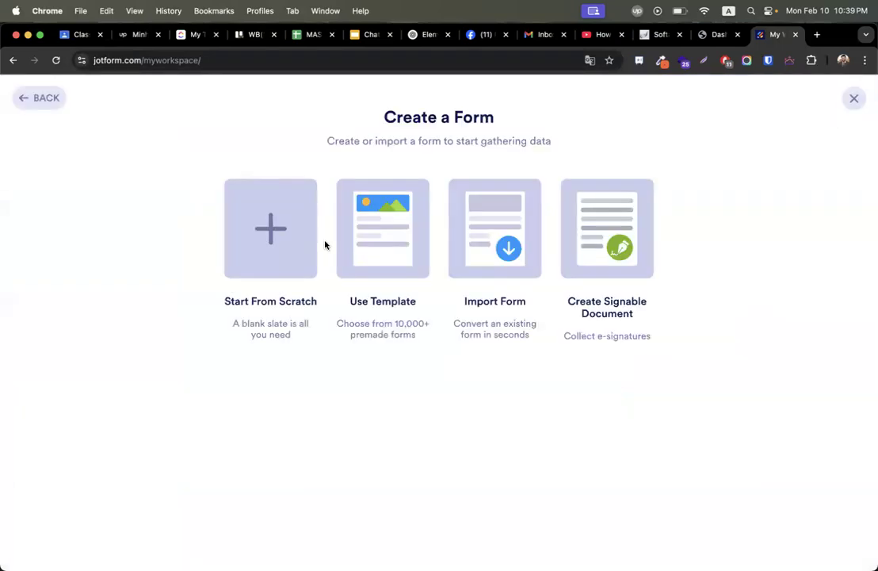
{"action": "left_click", "coordinate": [383, 249]}
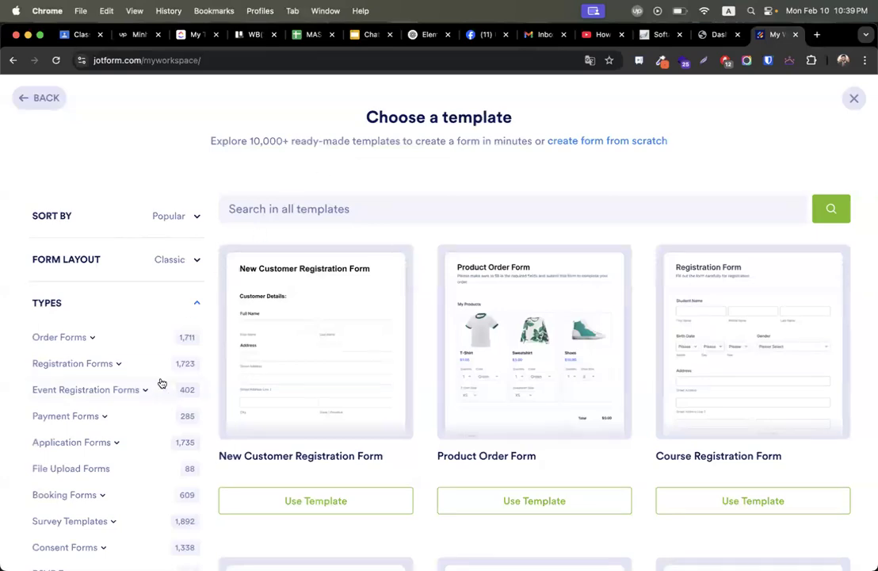
{"action": "scroll", "coordinate": [161, 383], "scroll_direction": "down", "scroll_amount": 10}
{"action": "scroll", "coordinate": [344, 341], "scroll_direction": "down", "scroll_amount": 15}
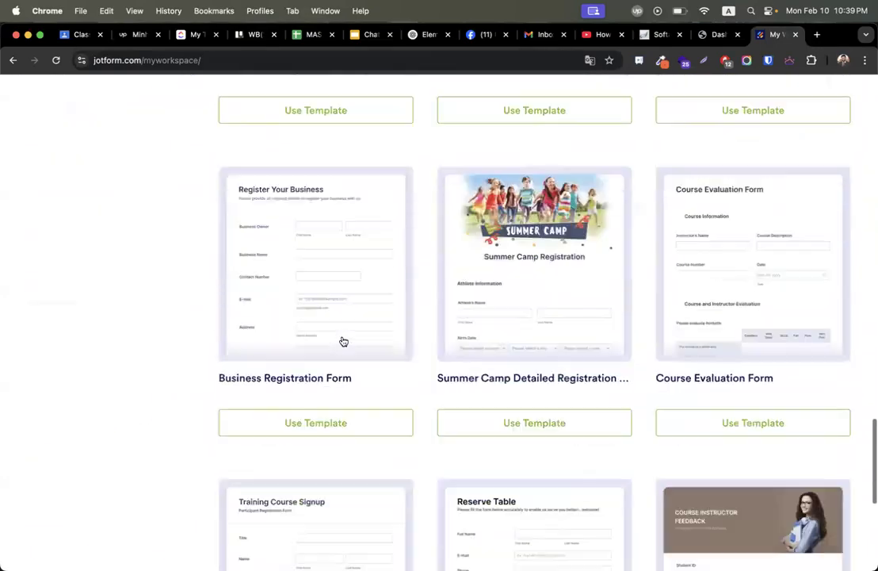
{"action": "scroll", "coordinate": [244, 145], "scroll_direction": "up", "scroll_amount": 12}
{"action": "scroll", "coordinate": [244, 144], "scroll_direction": "up", "scroll_amount": 10}
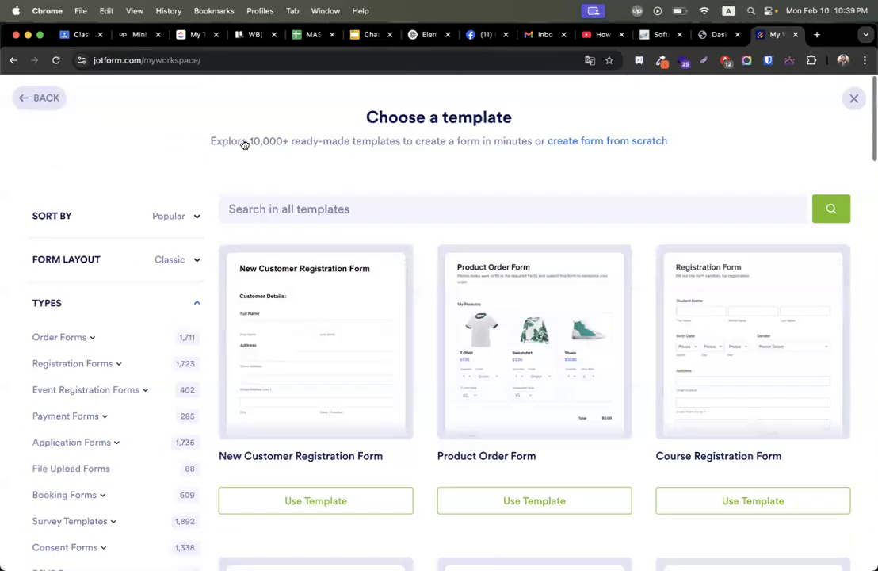
{"action": "scroll", "coordinate": [229, 147], "scroll_direction": "down", "scroll_amount": 3}
Browse the Registration Forms templates.
{"action": "left_click", "coordinate": [77, 200]}
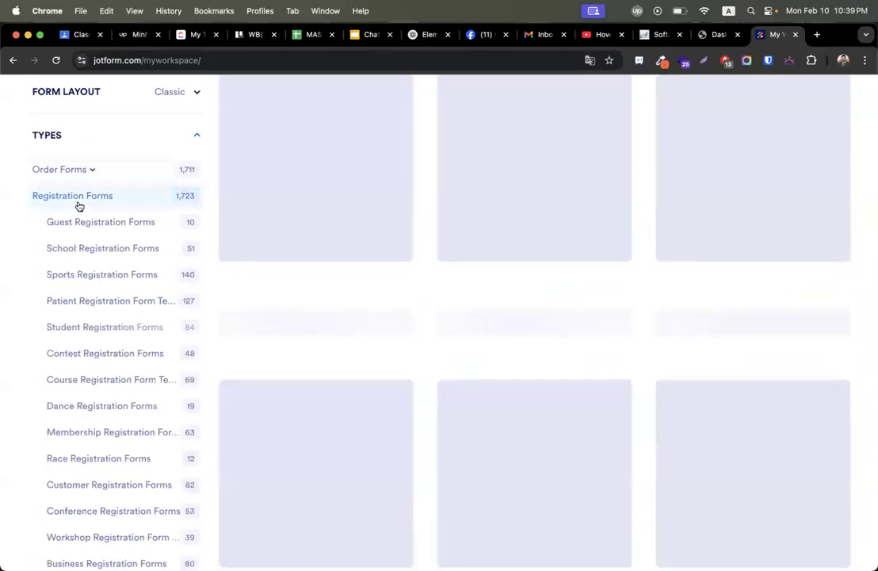
{"action": "scroll", "coordinate": [274, 312], "scroll_direction": "up", "scroll_amount": 2}
{"action": "scroll", "coordinate": [277, 312], "scroll_direction": "down", "scroll_amount": 1}
{"action": "scroll", "coordinate": [238, 311], "scroll_direction": "down", "scroll_amount": 1}
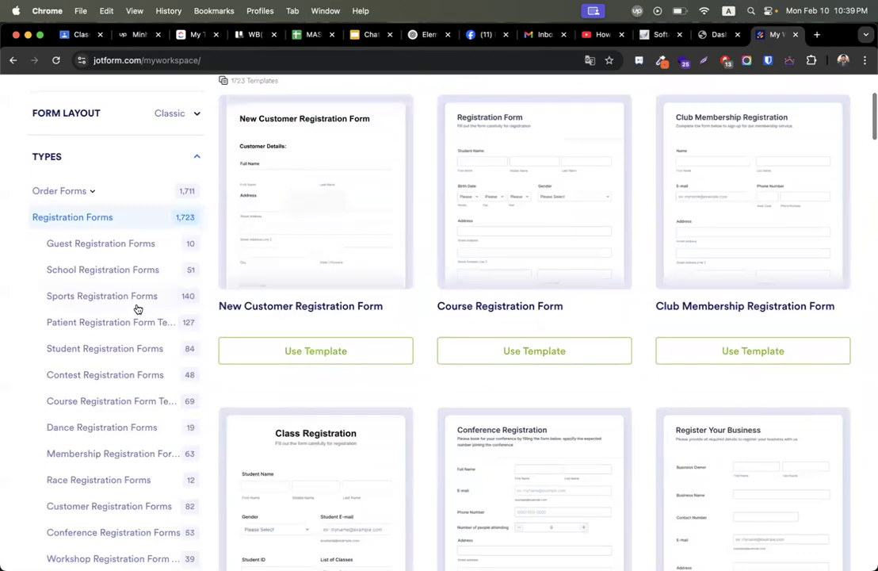
{"action": "scroll", "coordinate": [112, 381], "scroll_direction": "down", "scroll_amount": 6}
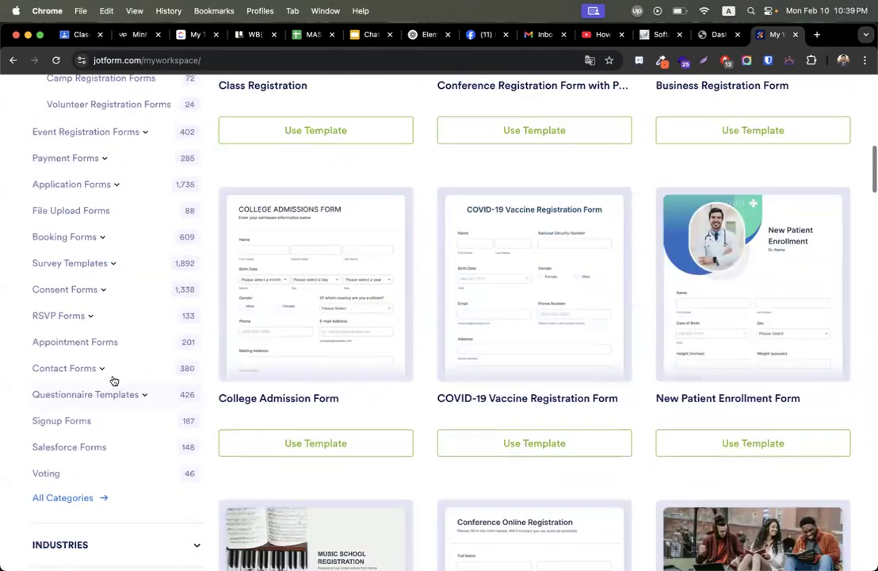
Browse the Survey Templates category.
{"action": "left_click", "coordinate": [83, 265]}
{"action": "scroll", "coordinate": [251, 349], "scroll_direction": "up", "scroll_amount": 5}
{"action": "scroll", "coordinate": [251, 348], "scroll_direction": "up", "scroll_amount": 3}
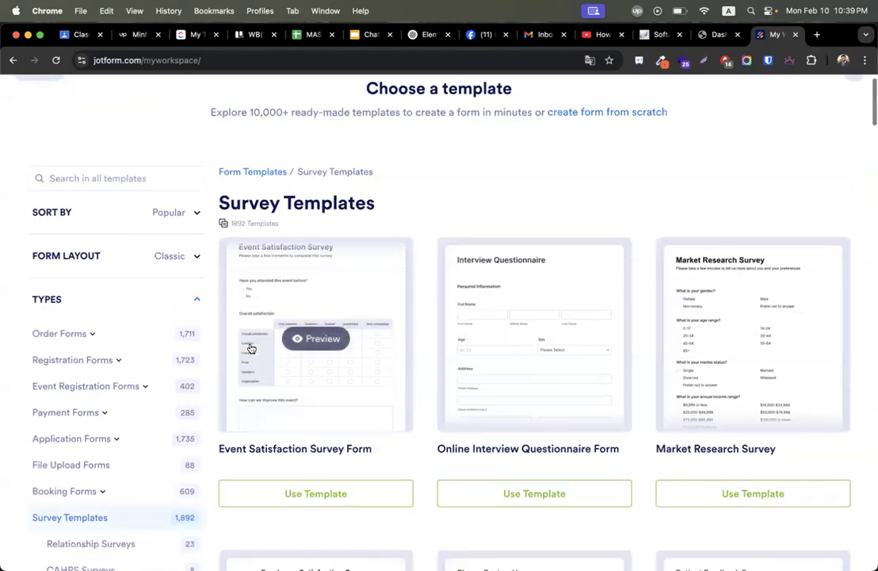
{"action": "scroll", "coordinate": [77, 428], "scroll_direction": "down", "scroll_amount": 1}
{"action": "scroll", "coordinate": [78, 430], "scroll_direction": "down", "scroll_amount": 2}
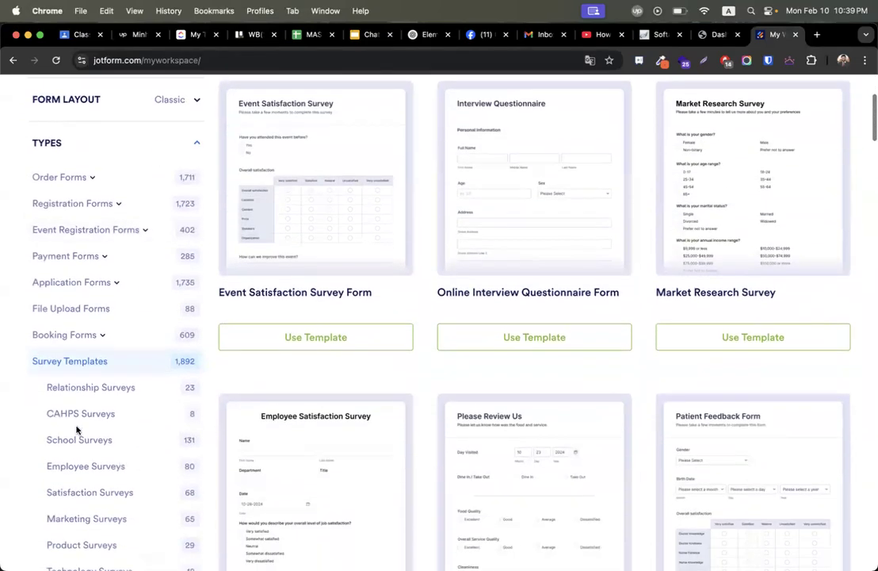
Look through another category, then show the Appointment Forms templates.
{"action": "left_click", "coordinate": [82, 361]}
{"action": "scroll", "coordinate": [37, 420], "scroll_direction": "down", "scroll_amount": 10}
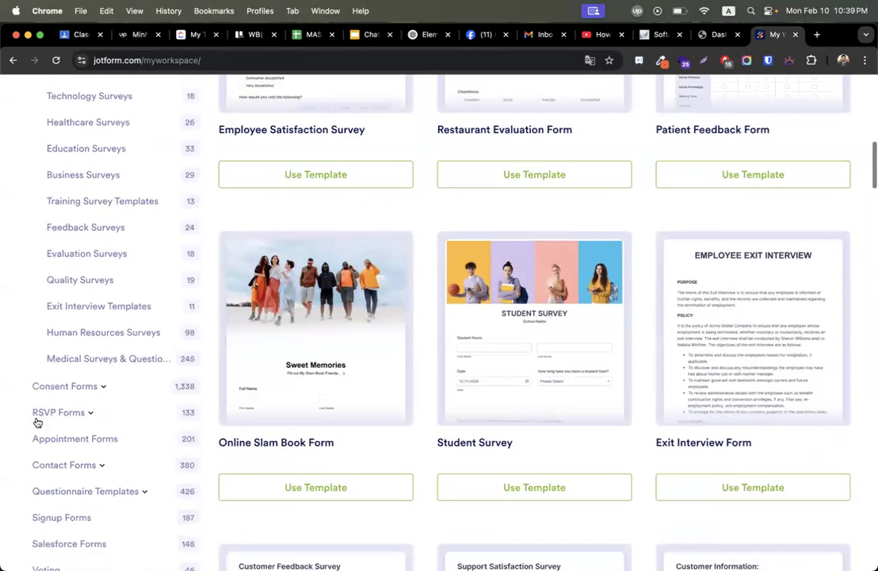
{"action": "scroll", "coordinate": [35, 361], "scroll_direction": "up", "scroll_amount": 10}
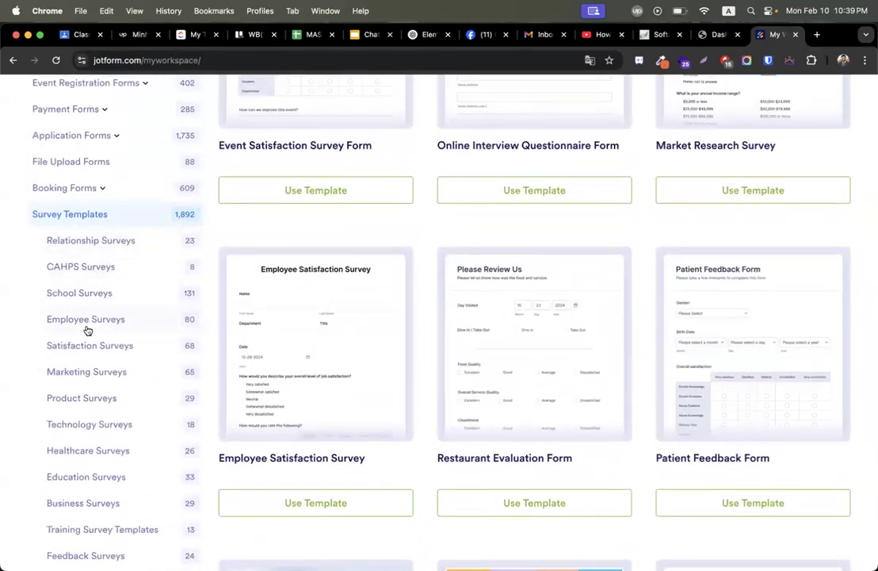
{"action": "scroll", "coordinate": [86, 329], "scroll_direction": "down", "scroll_amount": 2}
{"action": "scroll", "coordinate": [87, 341], "scroll_direction": "down", "scroll_amount": 1}
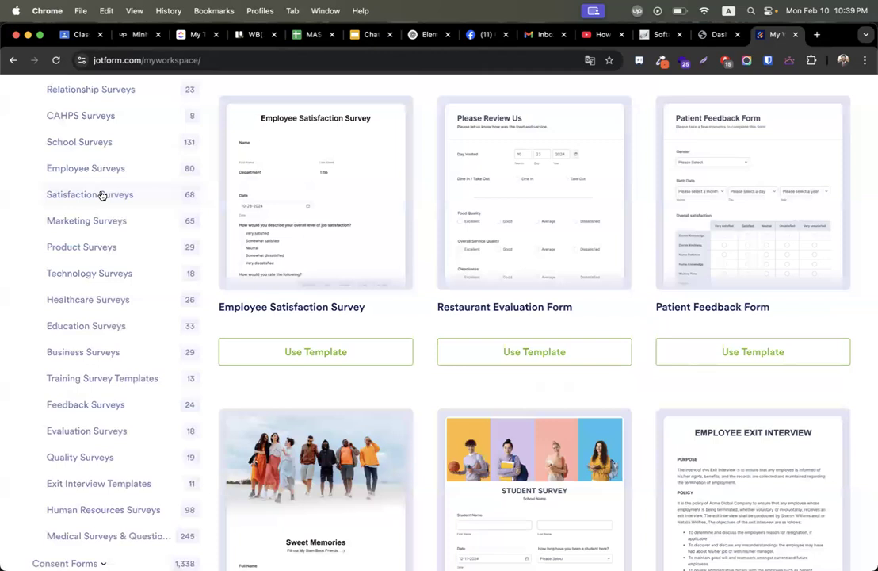
{"action": "scroll", "coordinate": [95, 289], "scroll_direction": "down", "scroll_amount": 9}
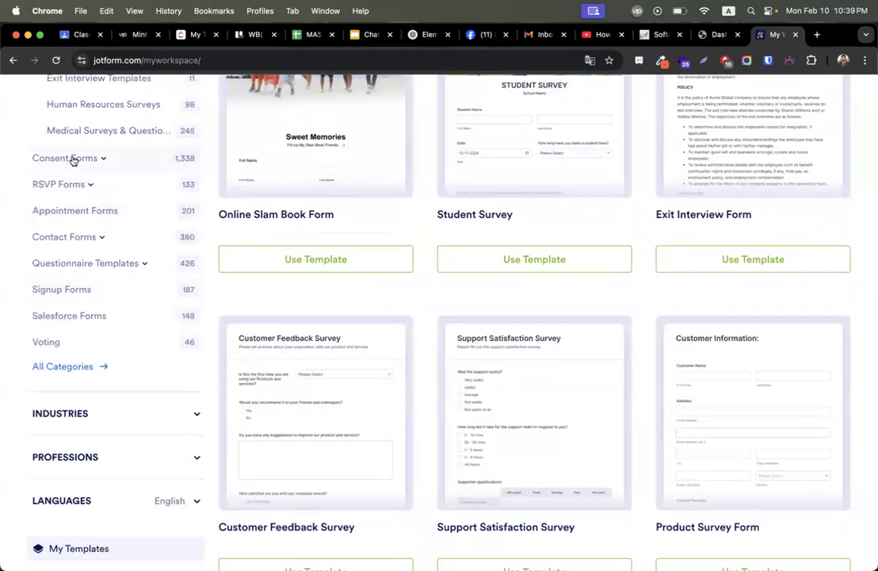
{"action": "left_click", "coordinate": [71, 210]}
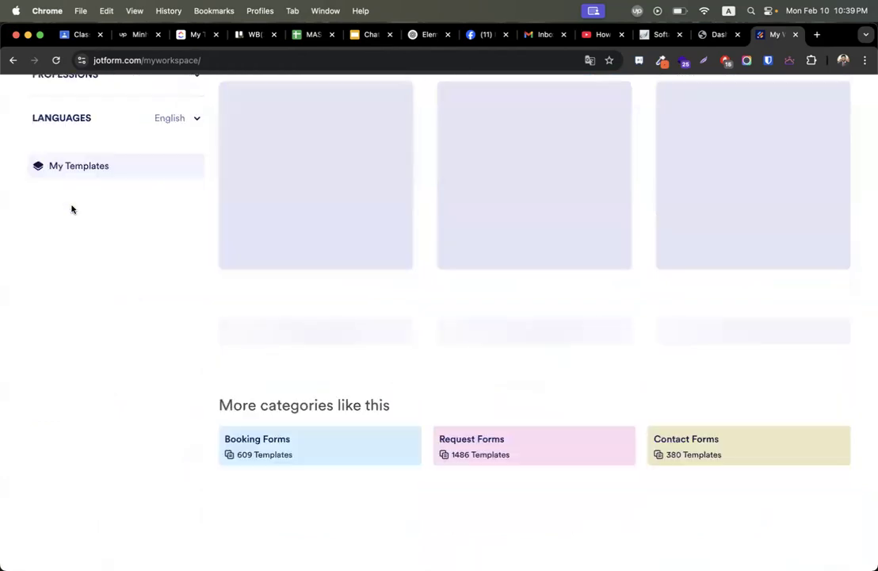
Create the form from the General Inquiry Contact Form template in Contact Forms.
{"action": "scroll", "coordinate": [420, 286], "scroll_direction": "up", "scroll_amount": 5}
{"action": "scroll", "coordinate": [419, 287], "scroll_direction": "down", "scroll_amount": 5}
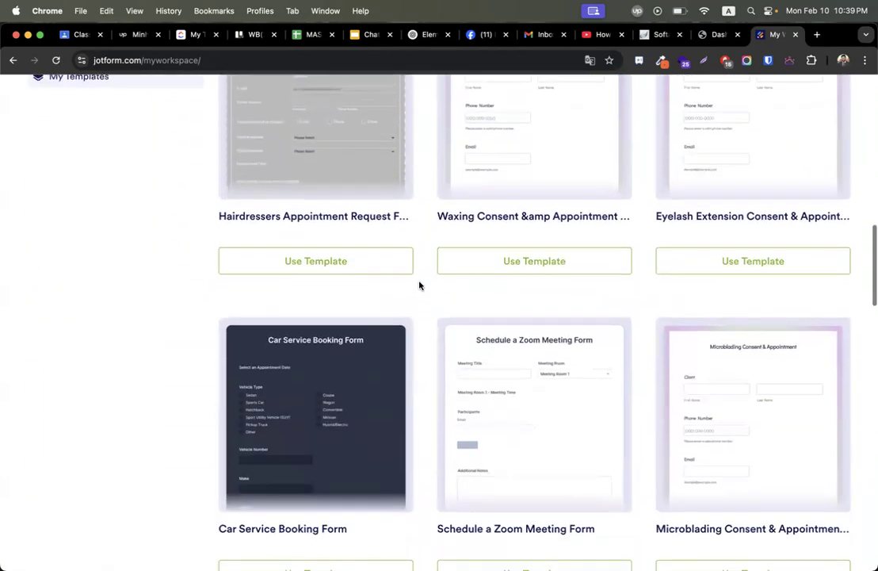
{"action": "scroll", "coordinate": [419, 286], "scroll_direction": "down", "scroll_amount": 3}
{"action": "mouse_move", "coordinate": [245, 289]}
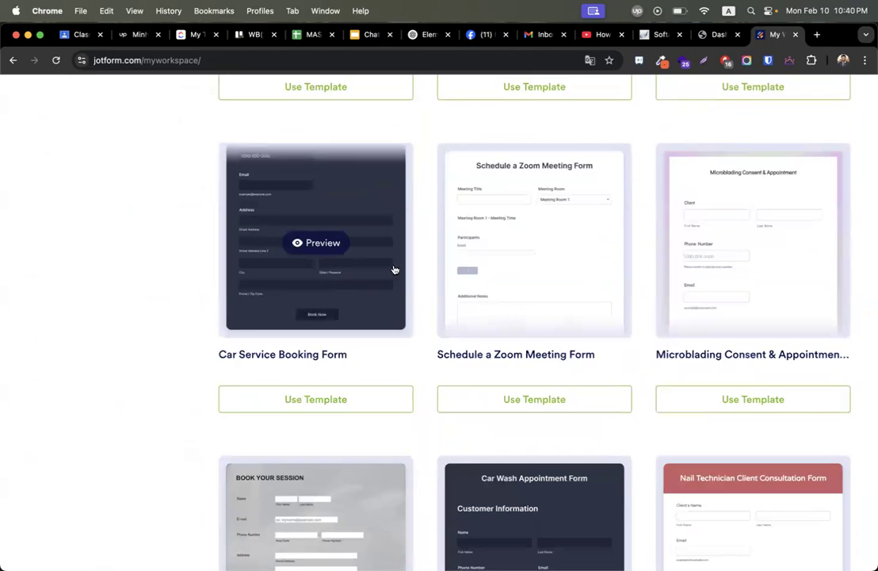
{"action": "scroll", "coordinate": [333, 292], "scroll_direction": "up", "scroll_amount": 20}
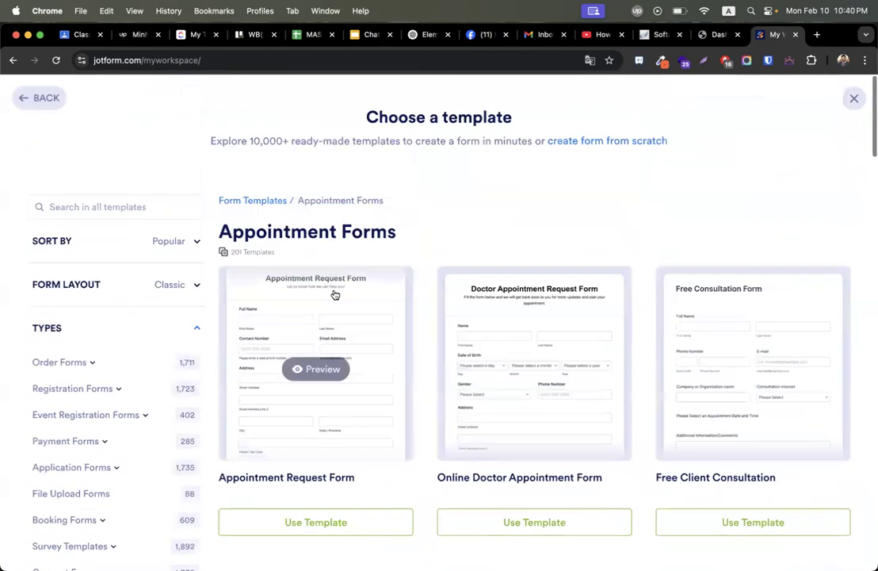
{"action": "scroll", "coordinate": [152, 457], "scroll_direction": "down", "scroll_amount": 10}
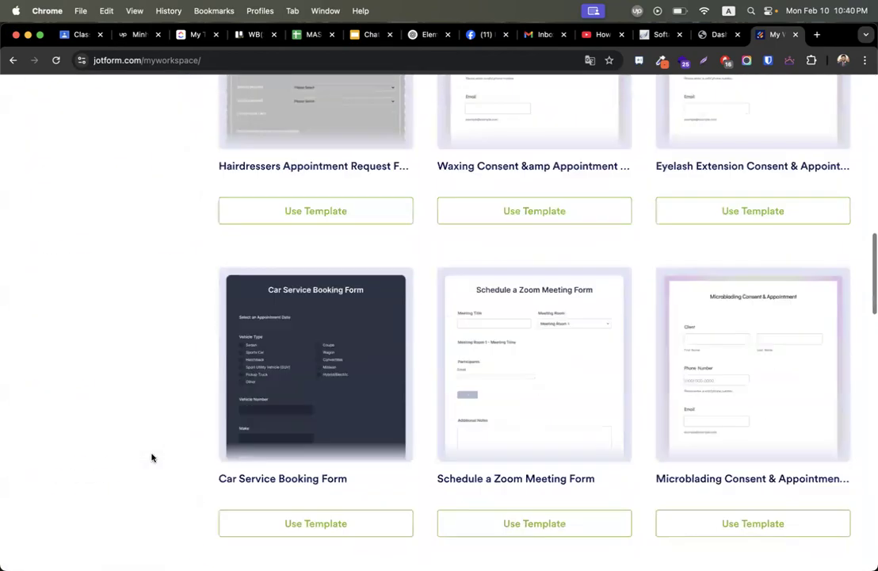
{"action": "scroll", "coordinate": [152, 457], "scroll_direction": "up", "scroll_amount": 6}
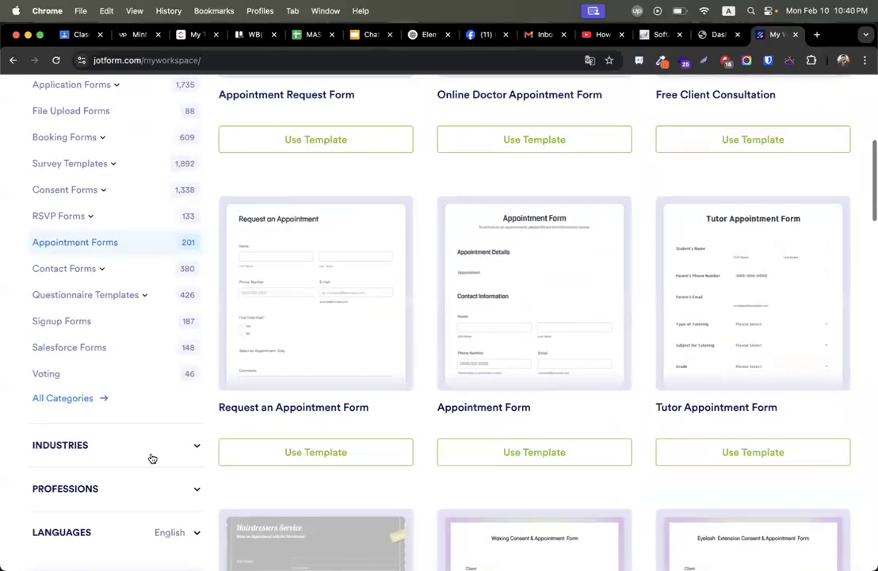
{"action": "left_click", "coordinate": [86, 272]}
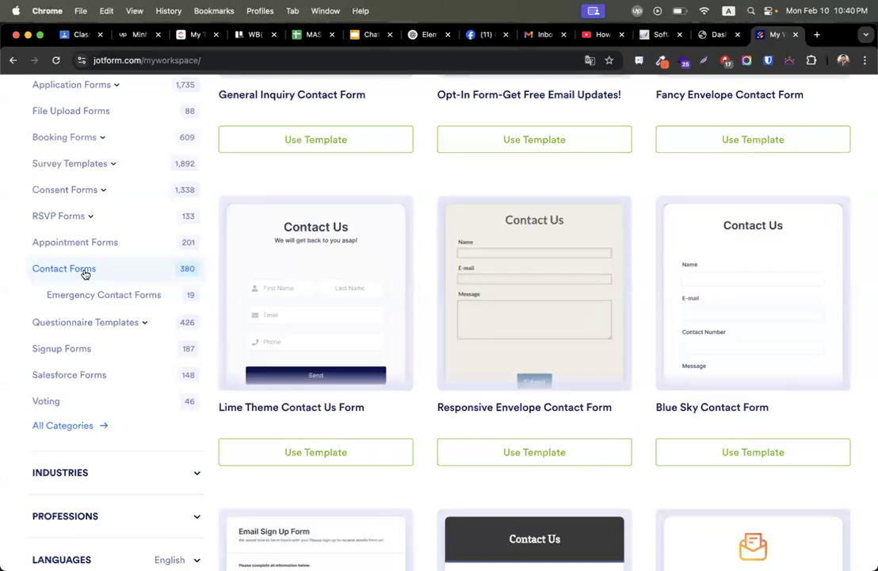
{"action": "left_click", "coordinate": [313, 334]}
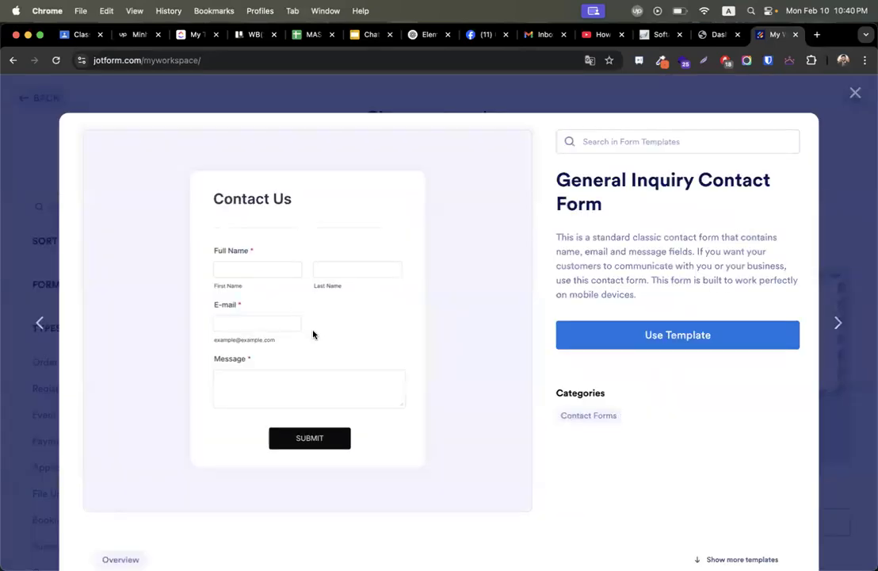
{"action": "left_click", "coordinate": [680, 335]}
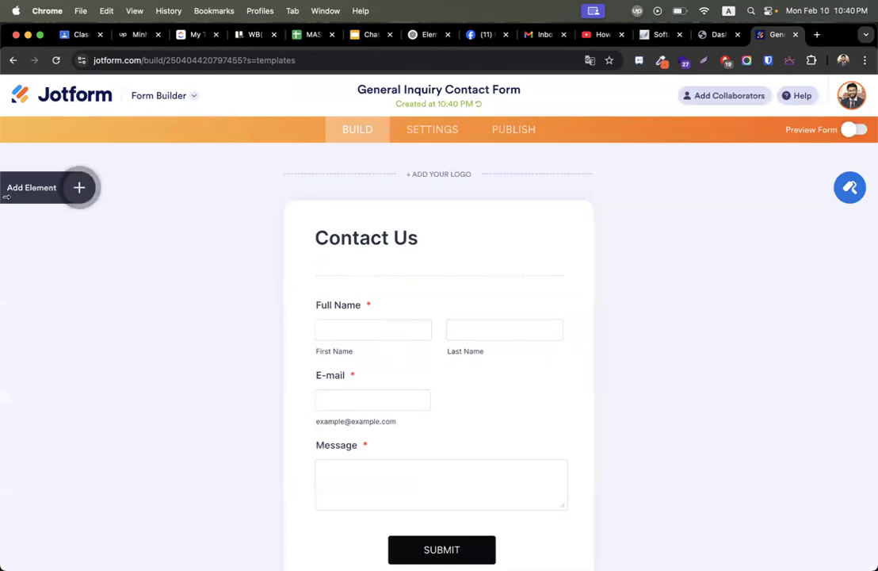
Insert a Phone element from the Basic elements between the E-mail and Message fields.
{"action": "left_click", "coordinate": [81, 190]}
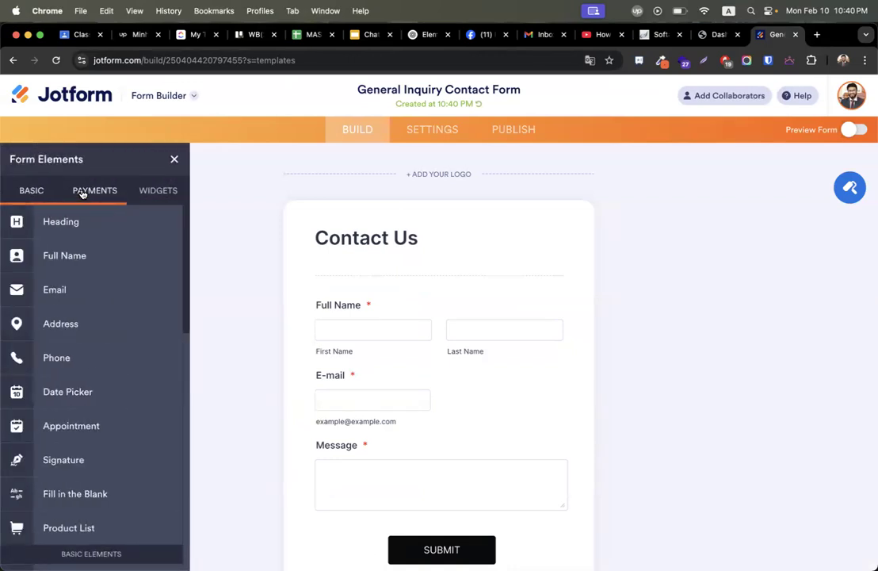
{"action": "left_click_drag", "start_coordinate": [70, 358], "coordinate": [386, 446]}
{"action": "scroll", "coordinate": [766, 272], "scroll_direction": "down", "scroll_amount": 4}
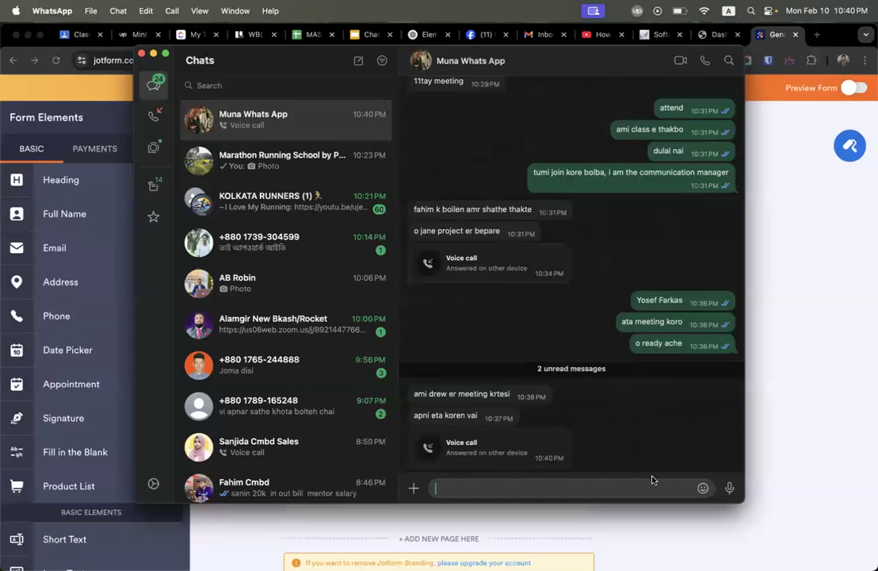
Check the website conversion conversation in Upwork messages, then go back to the Jotform builder.
{"action": "left_click", "coordinate": [790, 403]}
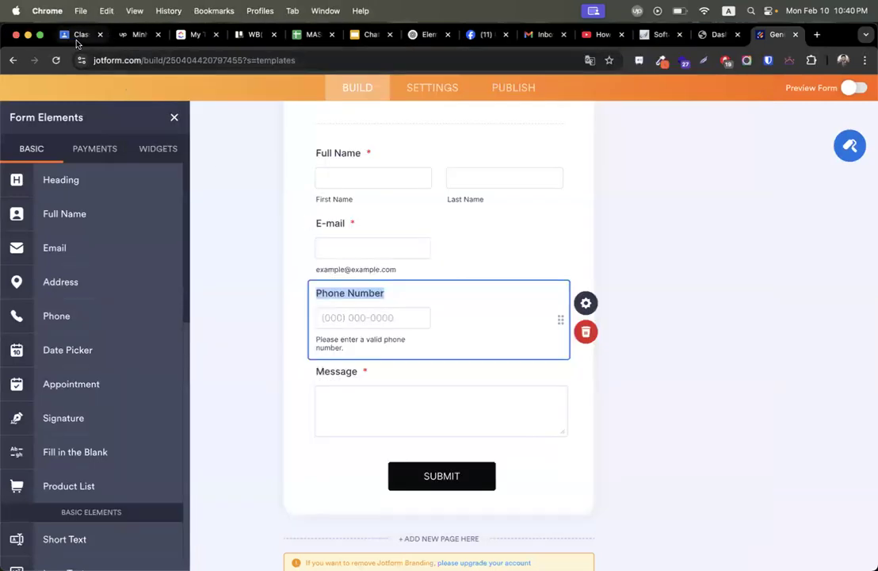
{"action": "left_click", "coordinate": [133, 35]}
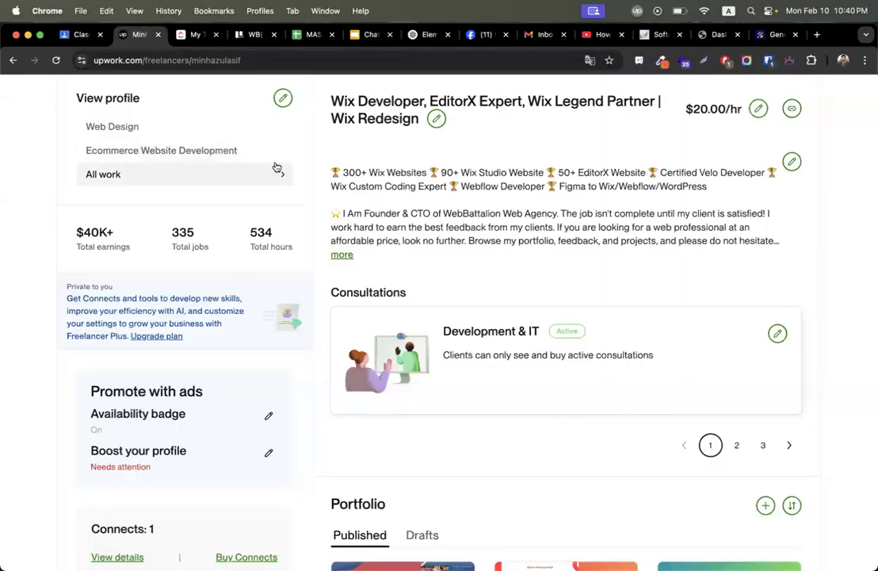
{"action": "scroll", "coordinate": [277, 169], "scroll_direction": "up", "scroll_amount": 5}
{"action": "left_click", "coordinate": [306, 92]}
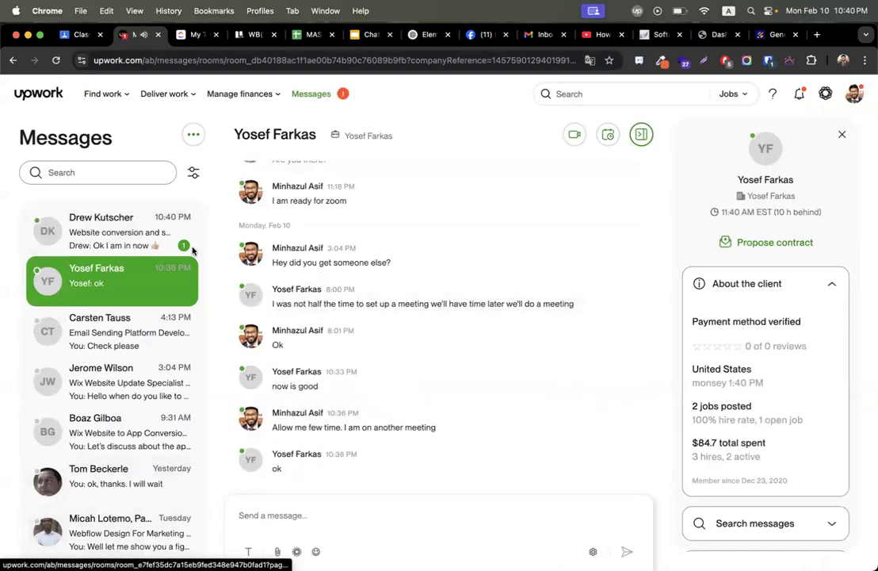
{"action": "left_click", "coordinate": [106, 247]}
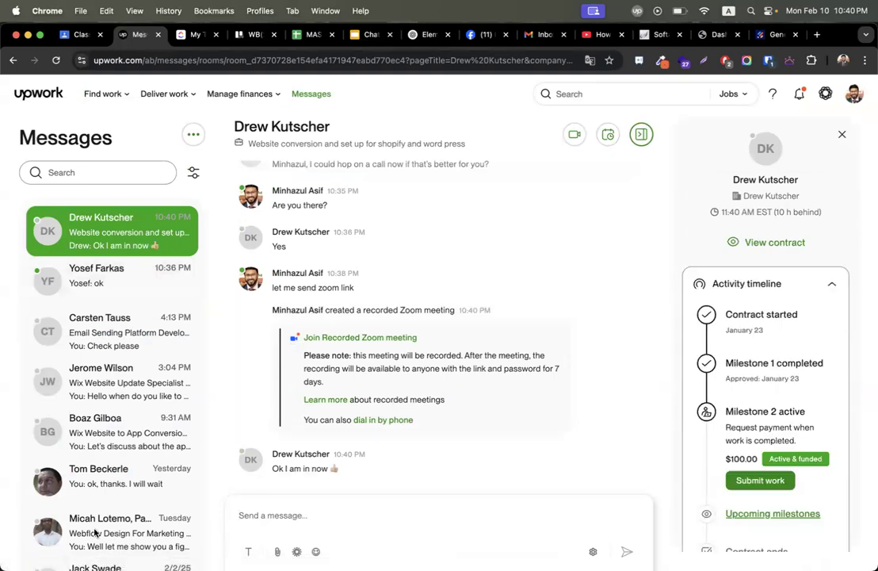
{"action": "left_click", "coordinate": [773, 34]}
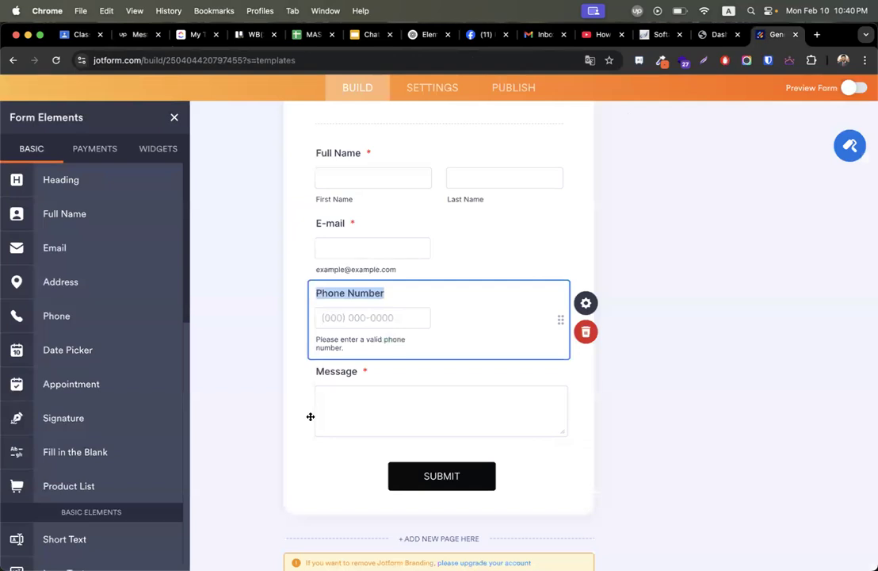
Uncheck Set as form default for the Phone Number field's top label alignment.
{"action": "left_click", "coordinate": [586, 302]}
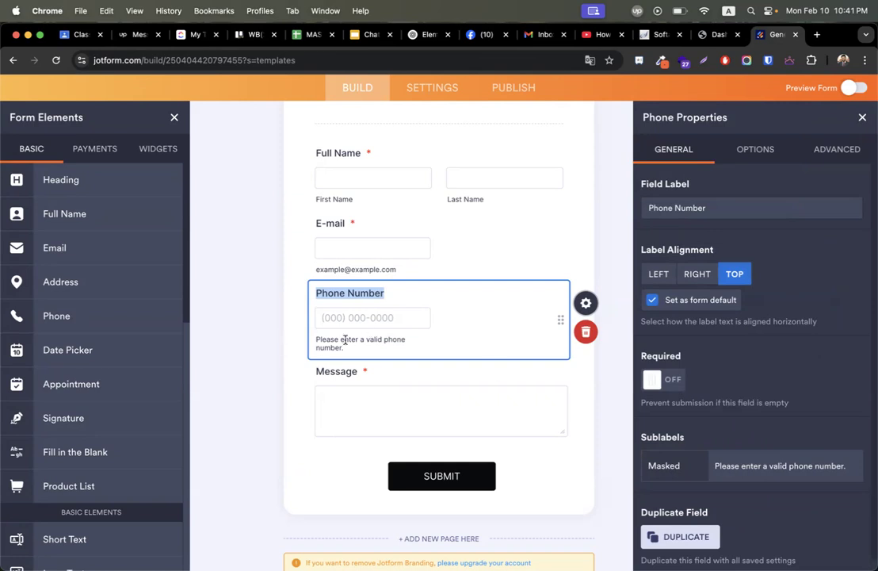
{"action": "scroll", "coordinate": [770, 307], "scroll_direction": "down", "scroll_amount": 1}
{"action": "scroll", "coordinate": [768, 305], "scroll_direction": "up", "scroll_amount": 1}
{"action": "left_click", "coordinate": [651, 304]}
{"action": "left_click", "coordinate": [760, 147]}
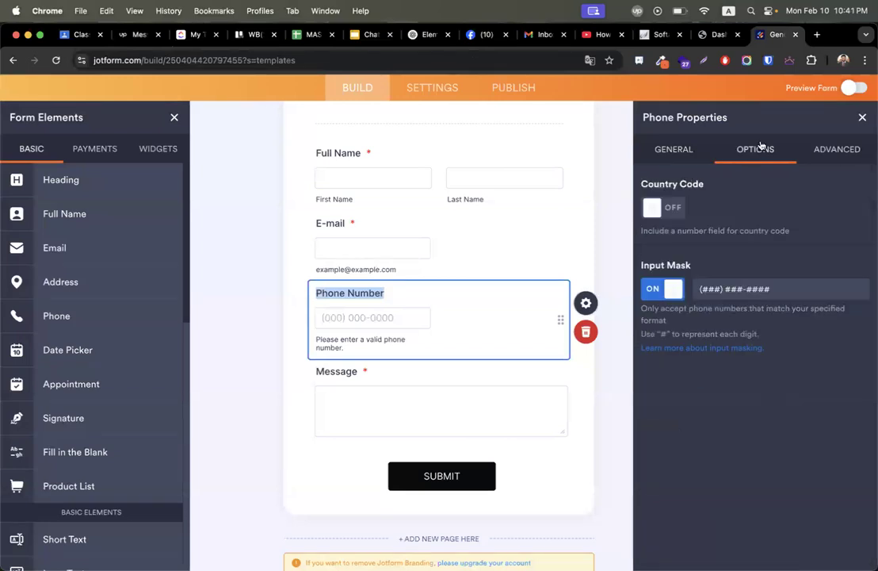
{"action": "left_click", "coordinate": [667, 289]}
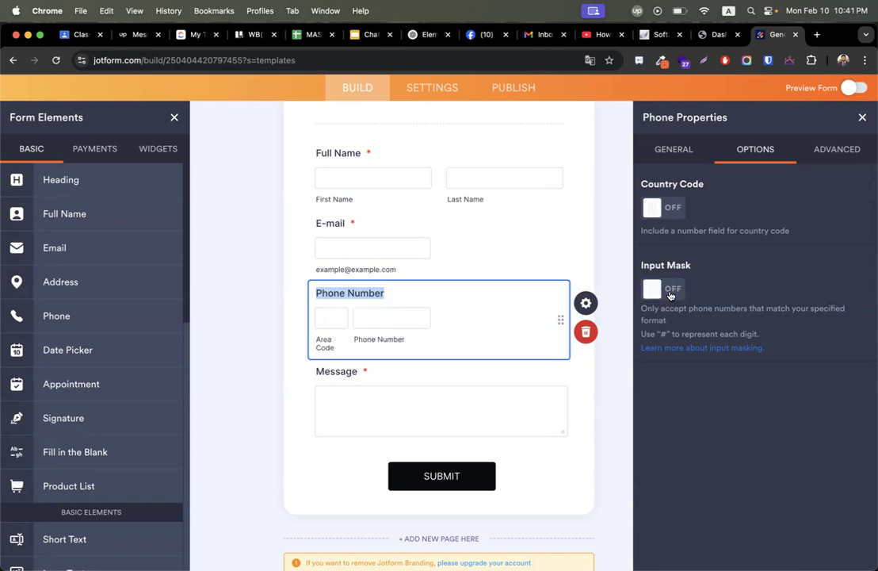
{"action": "left_click", "coordinate": [670, 291]}
{"action": "left_click", "coordinate": [669, 292]}
{"action": "left_click", "coordinate": [670, 291]}
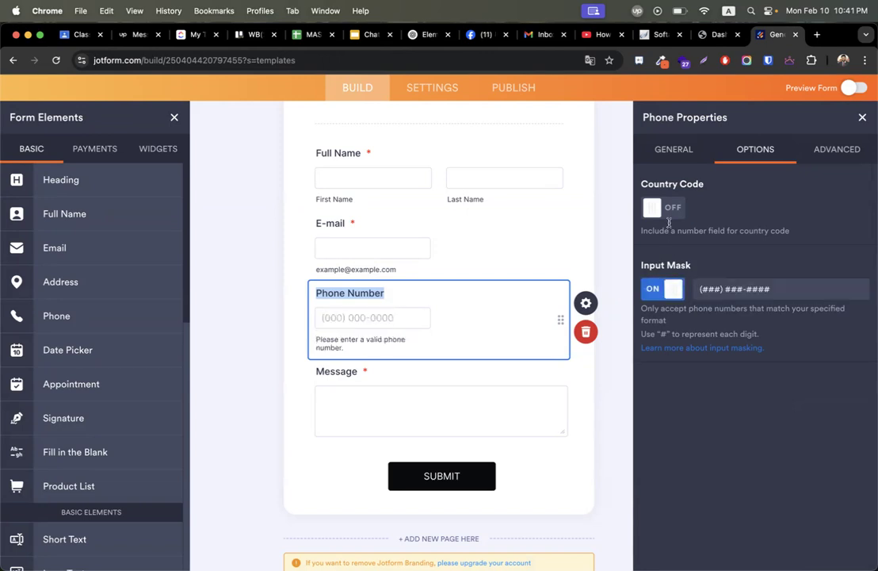
{"action": "left_click", "coordinate": [668, 213]}
{"action": "left_click", "coordinate": [862, 117]}
{"action": "scroll", "coordinate": [410, 316], "scroll_direction": "up", "scroll_amount": 4}
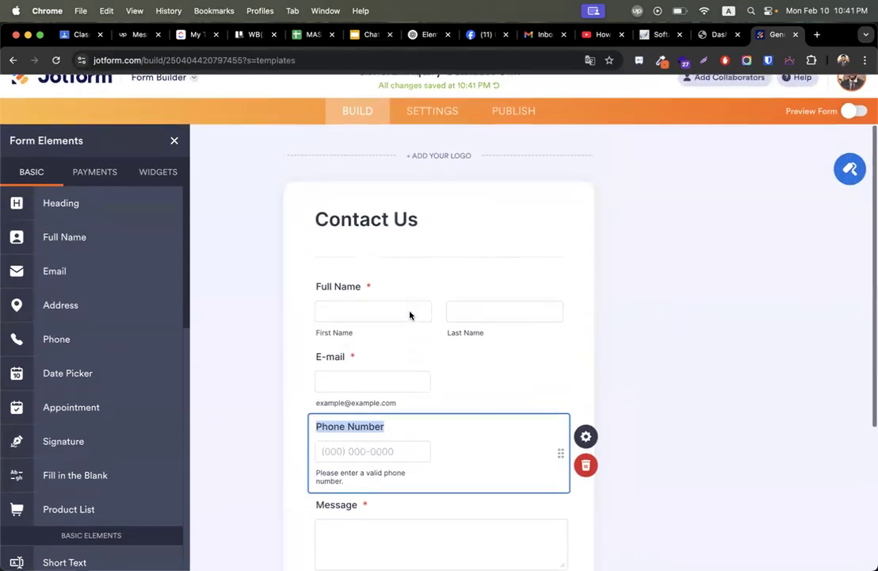
Review the contact form, then open Form Designer's color settings.
{"action": "scroll", "coordinate": [410, 316], "scroll_direction": "up", "scroll_amount": 1}
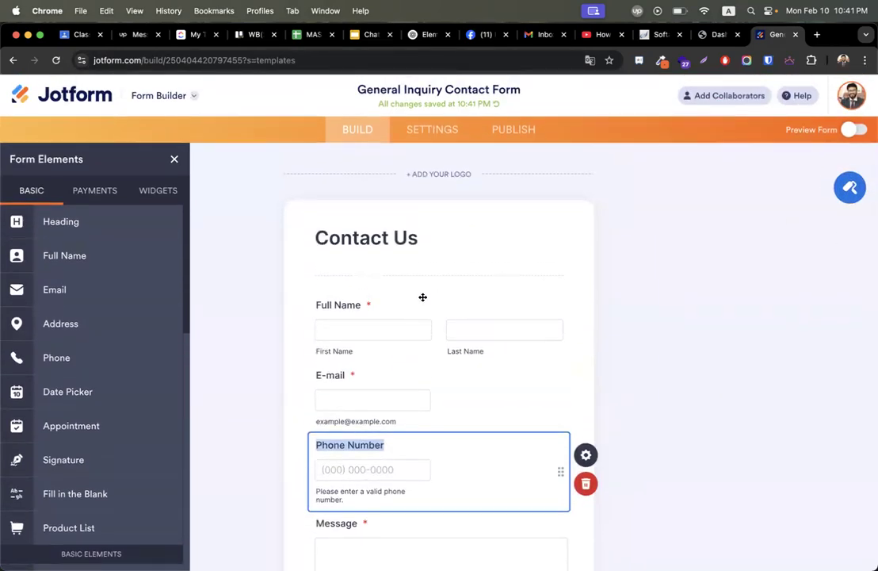
{"action": "scroll", "coordinate": [131, 405], "scroll_direction": "down", "scroll_amount": 10}
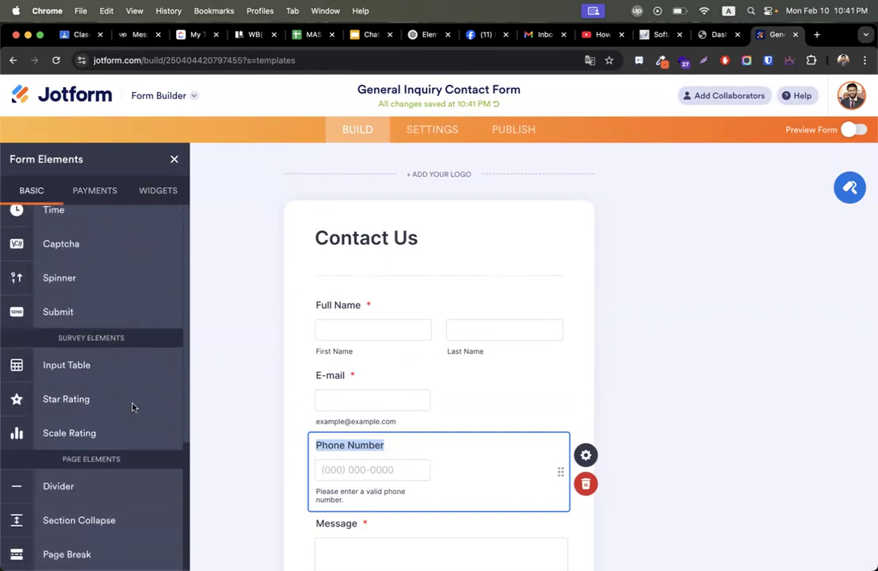
{"action": "scroll", "coordinate": [133, 403], "scroll_direction": "up", "scroll_amount": 10}
{"action": "scroll", "coordinate": [533, 396], "scroll_direction": "down", "scroll_amount": 5}
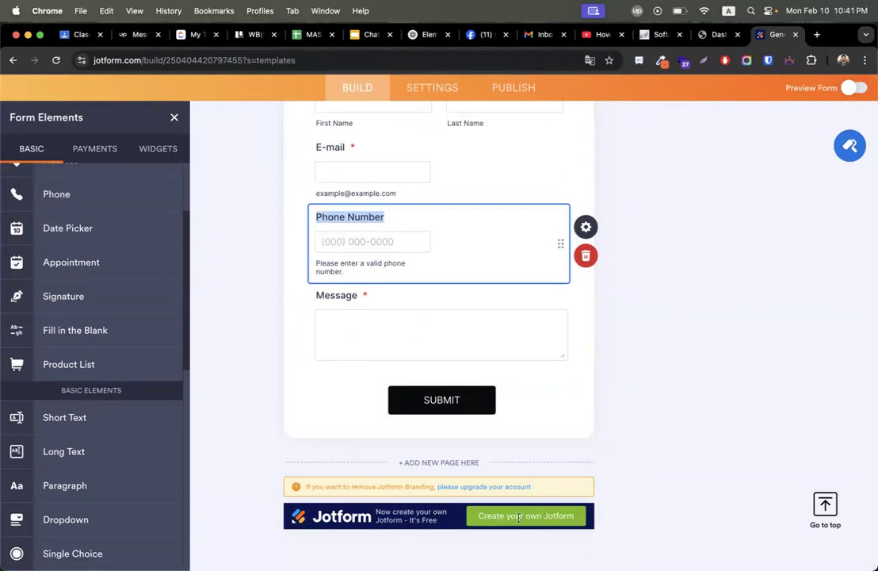
{"action": "scroll", "coordinate": [668, 379], "scroll_direction": "up", "scroll_amount": 5}
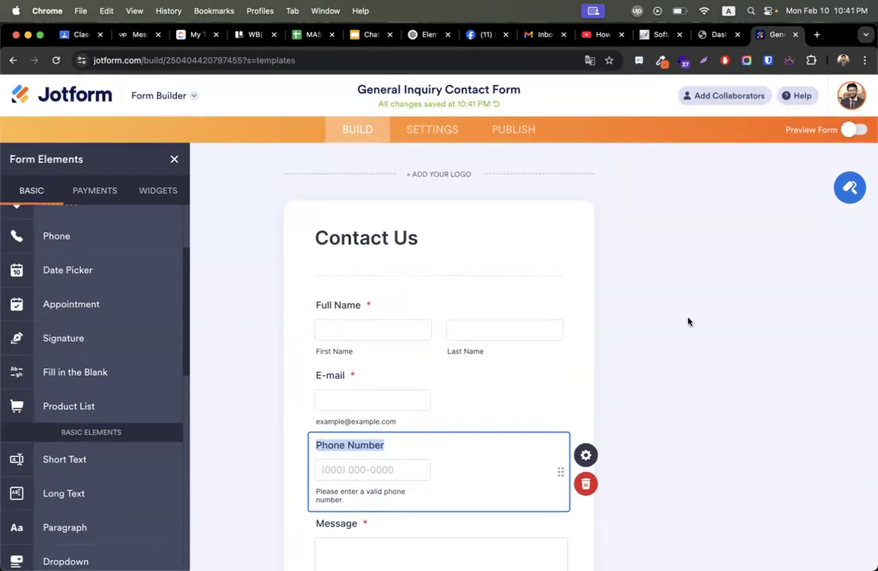
{"action": "left_click", "coordinate": [851, 189]}
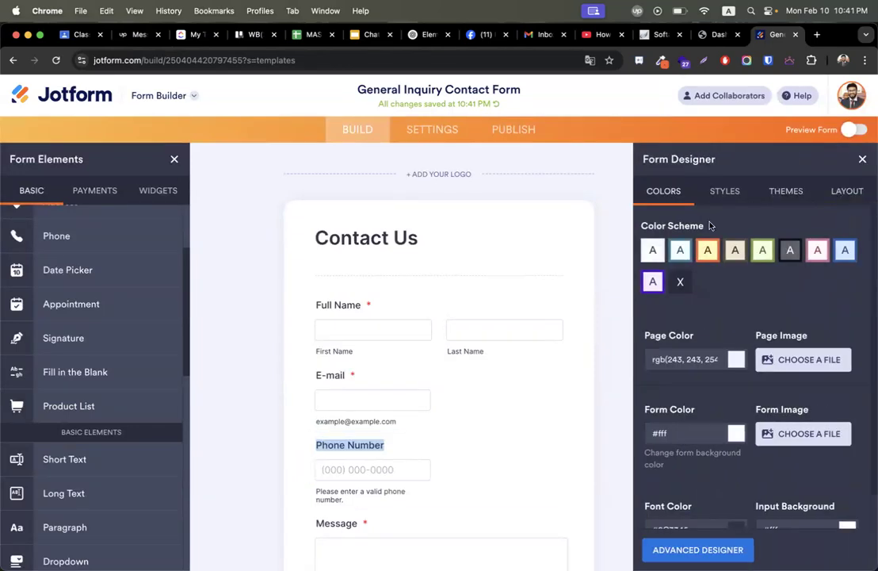
Preview the white, teal, orange, beige, green, dark, pink, blue and purple colour schemes.
{"action": "left_click", "coordinate": [654, 249]}
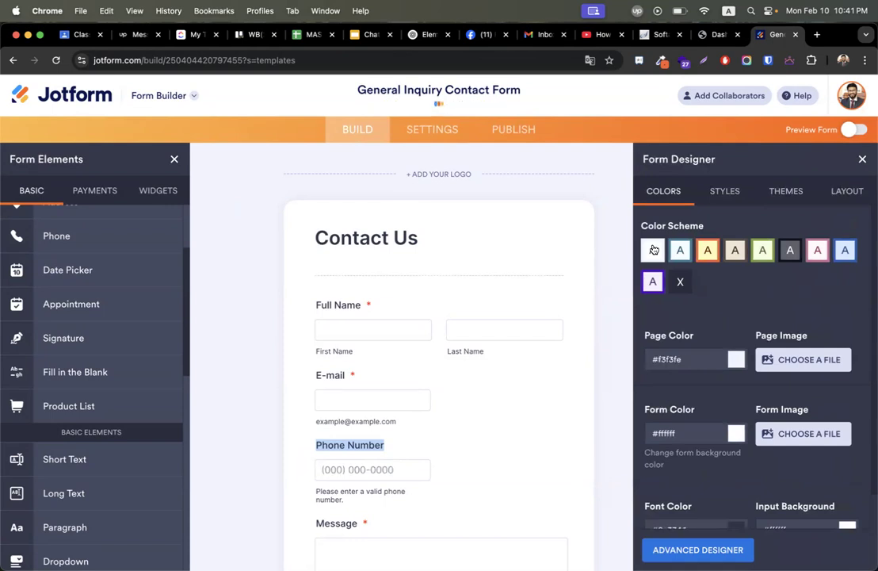
{"action": "left_click", "coordinate": [679, 252]}
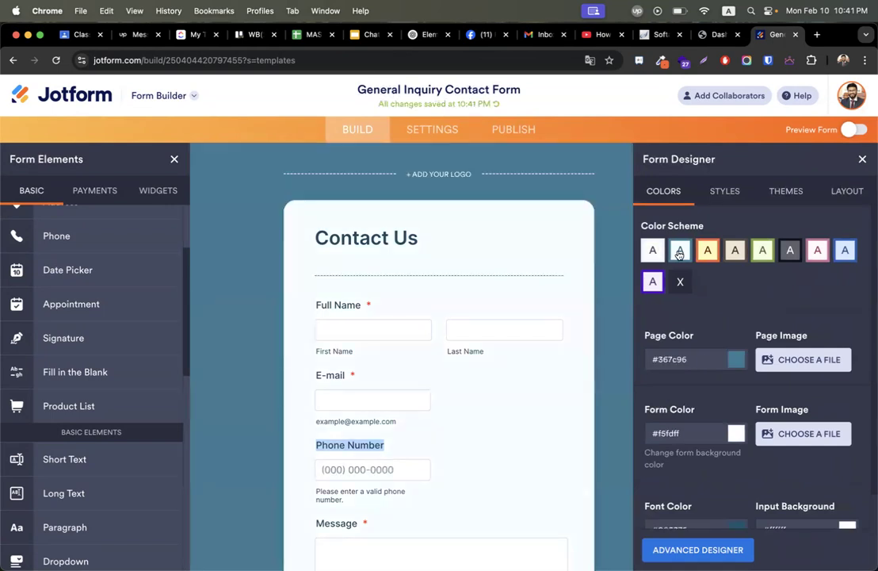
{"action": "left_click", "coordinate": [706, 251]}
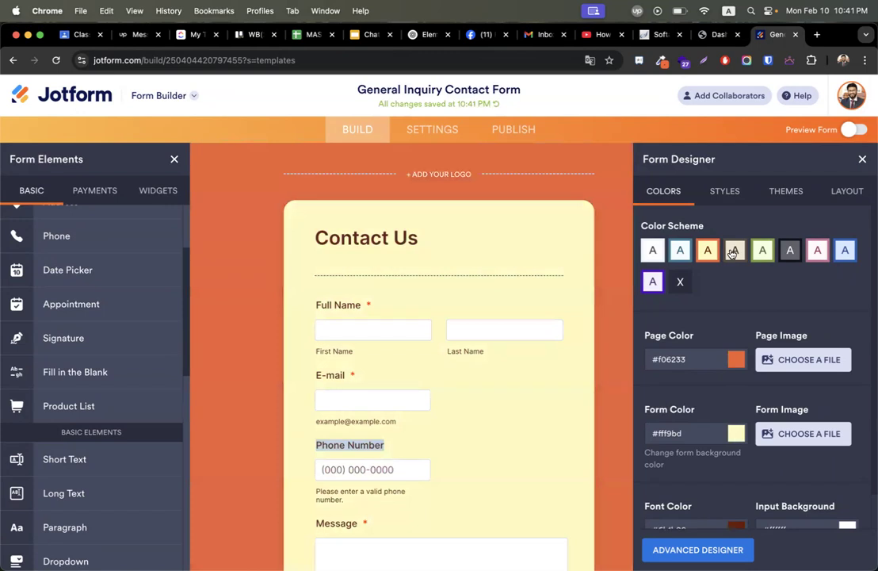
{"action": "left_click", "coordinate": [733, 251]}
{"action": "left_click", "coordinate": [763, 251]}
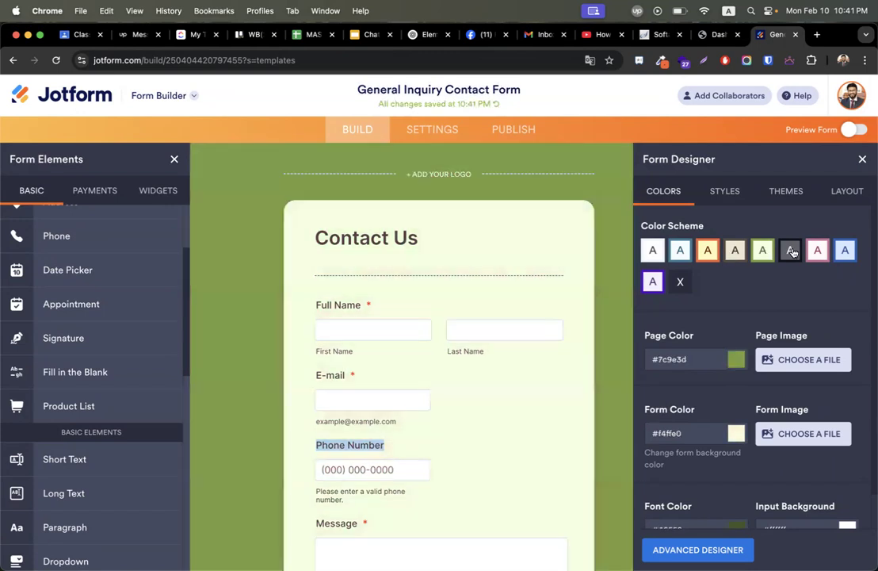
{"action": "left_click", "coordinate": [792, 251]}
{"action": "left_click", "coordinate": [817, 252]}
{"action": "left_click", "coordinate": [844, 251]}
{"action": "left_click", "coordinate": [650, 283]}
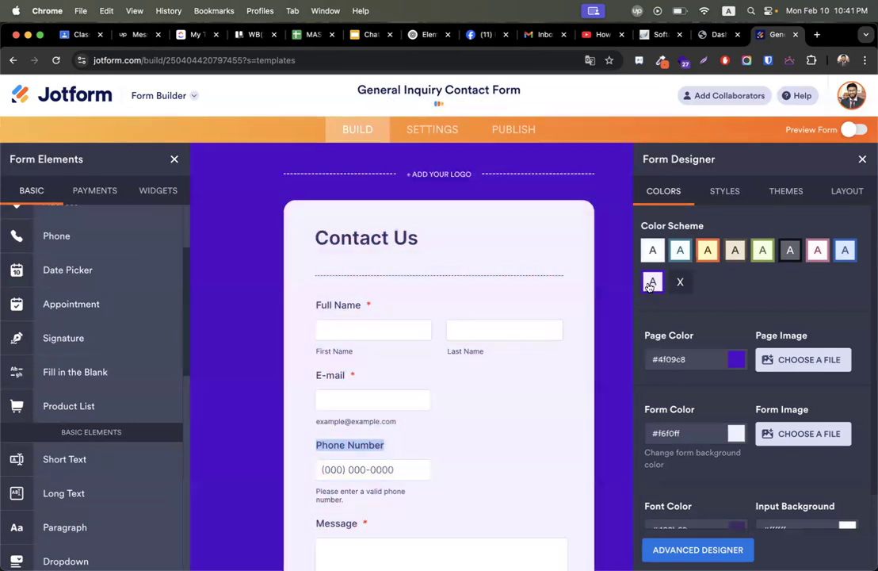
Settle on the beige scheme with page #5a4b44 and form #efe8d4.
{"action": "left_click", "coordinate": [733, 252]}
{"action": "left_click", "coordinate": [705, 250]}
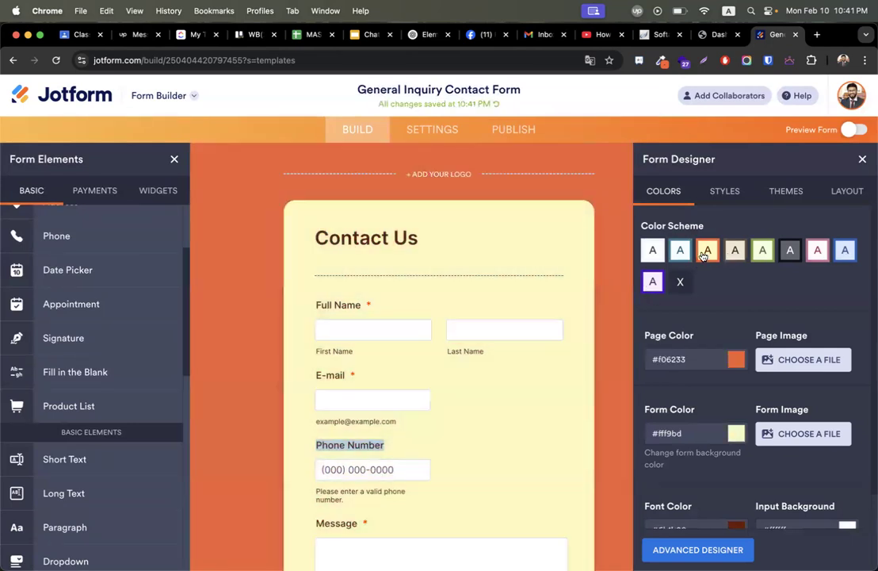
{"action": "left_click", "coordinate": [731, 252]}
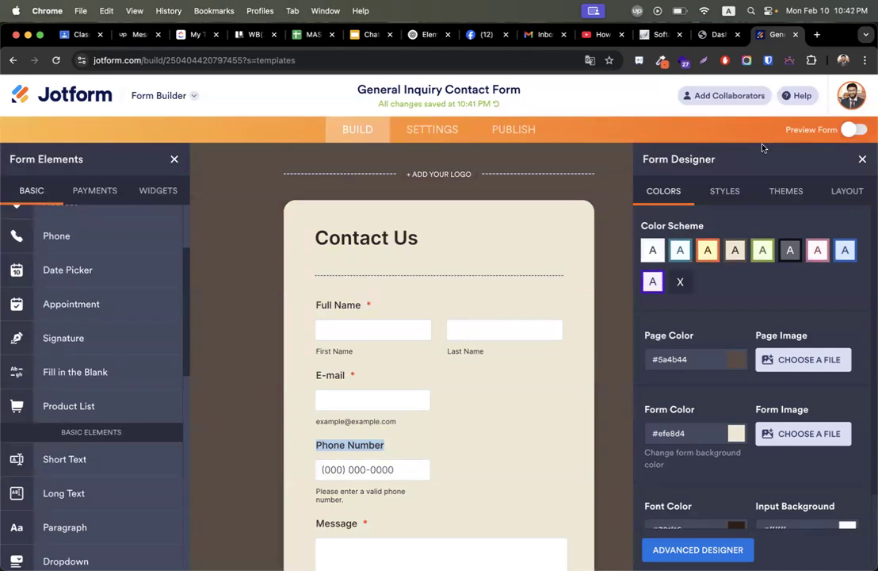
{"action": "scroll", "coordinate": [234, 336], "scroll_direction": "down", "scroll_amount": 2}
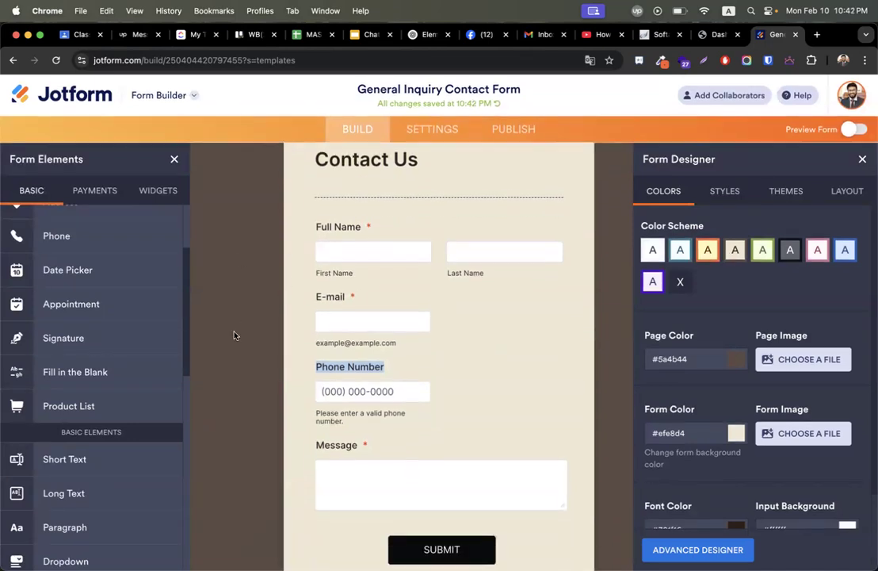
{"action": "scroll", "coordinate": [233, 335], "scroll_direction": "down", "scroll_amount": 1}
Set the page color to the light grey preset #9b9b9b.
{"action": "left_click", "coordinate": [738, 318]}
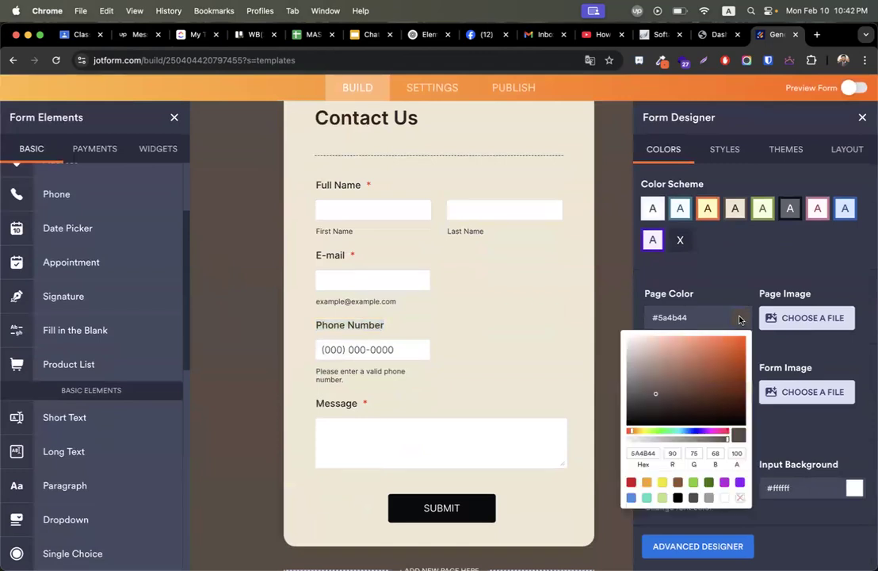
{"action": "left_click", "coordinate": [694, 499]}
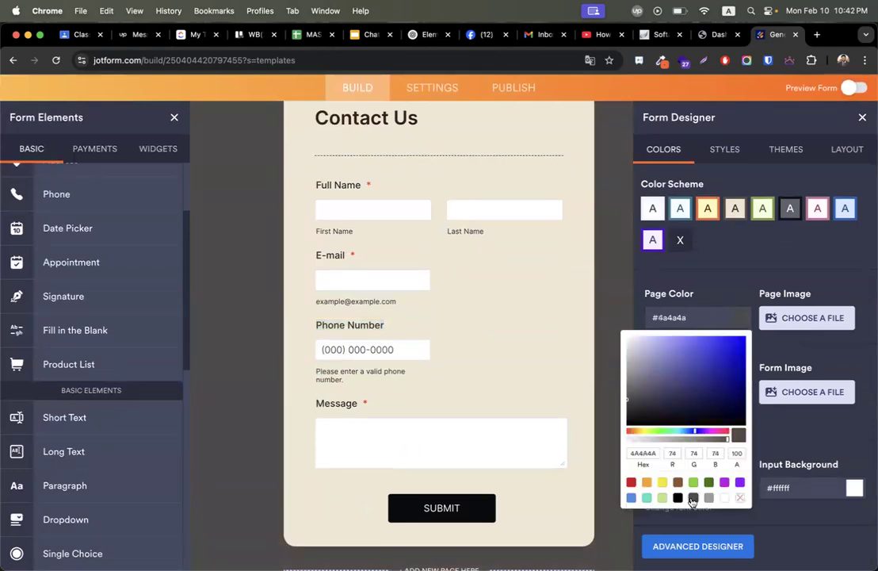
{"action": "left_click", "coordinate": [708, 498]}
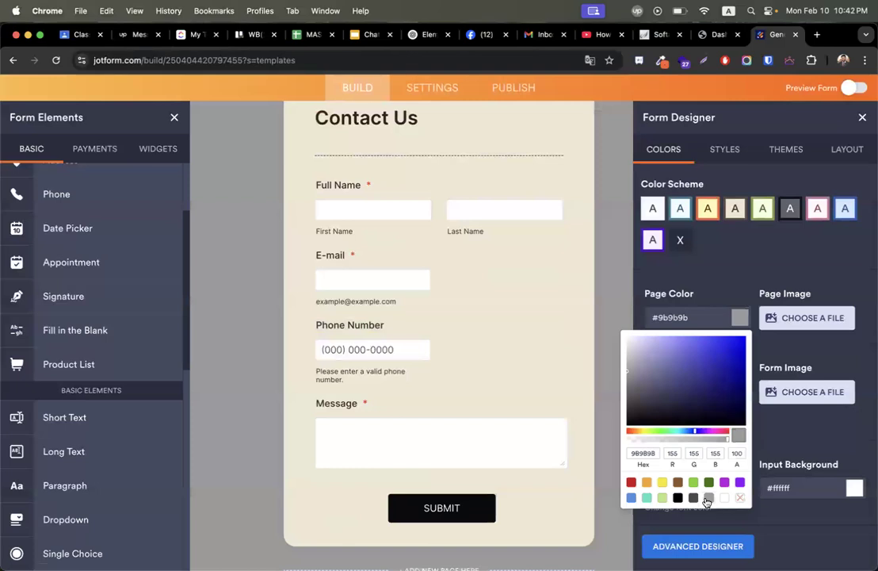
{"action": "left_click", "coordinate": [784, 258]}
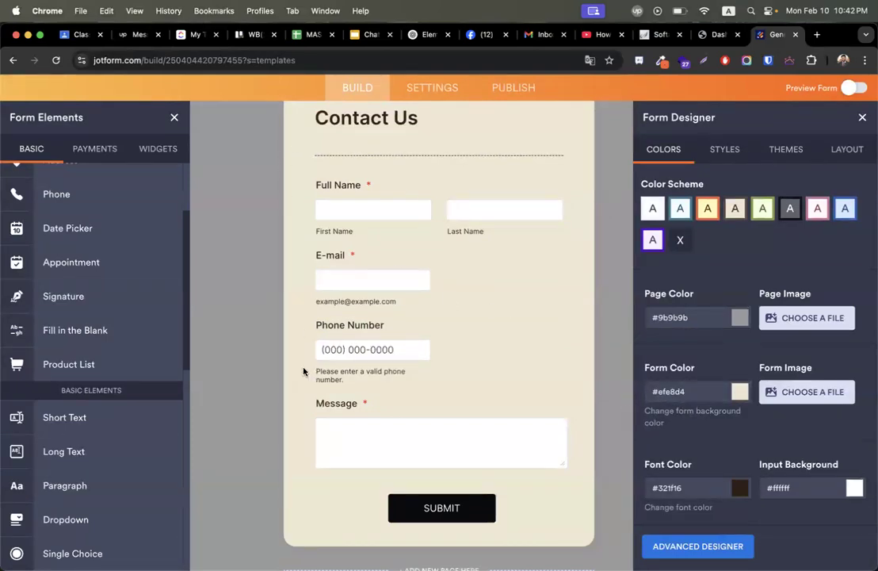
Set the form background to the light green preset #b8e986.
{"action": "left_click", "coordinate": [739, 394]}
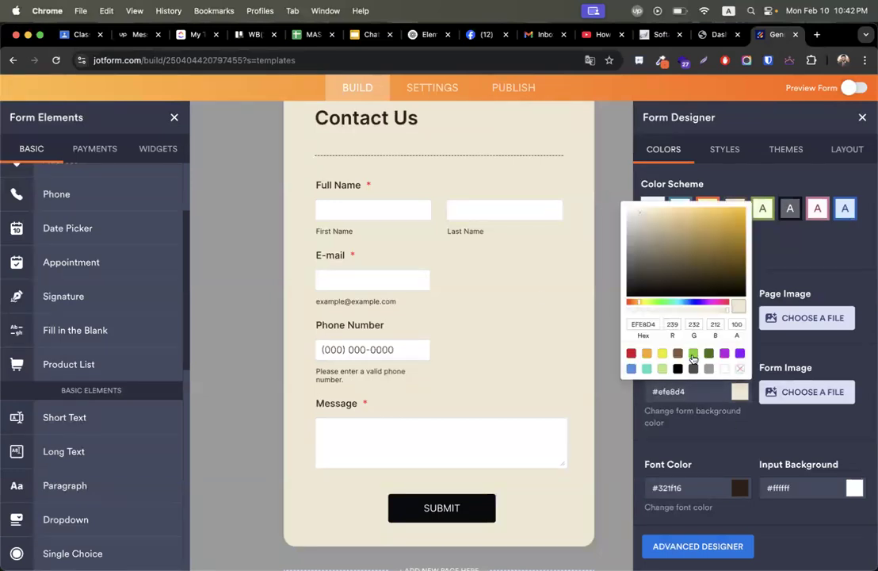
{"action": "left_click", "coordinate": [693, 355]}
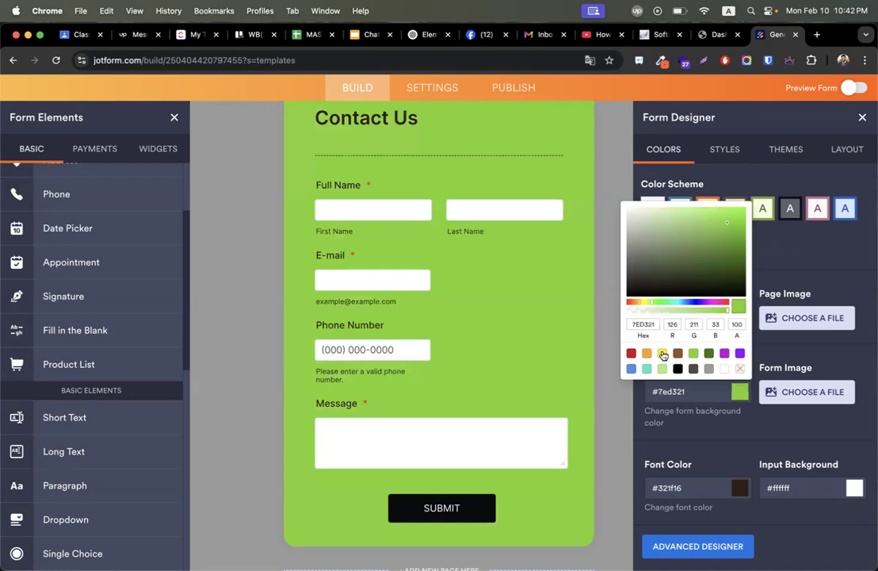
{"action": "left_click", "coordinate": [663, 354]}
{"action": "left_click", "coordinate": [663, 368]}
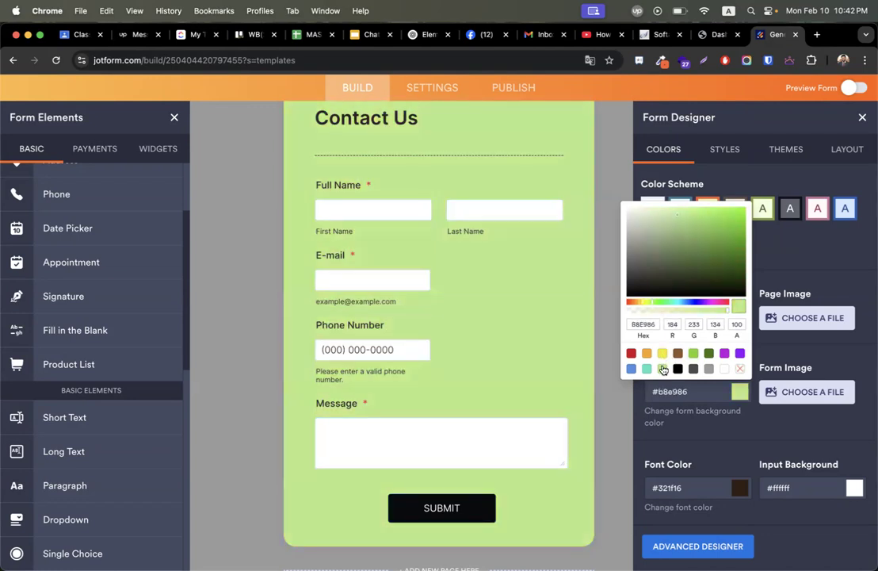
{"action": "left_click", "coordinate": [736, 454]}
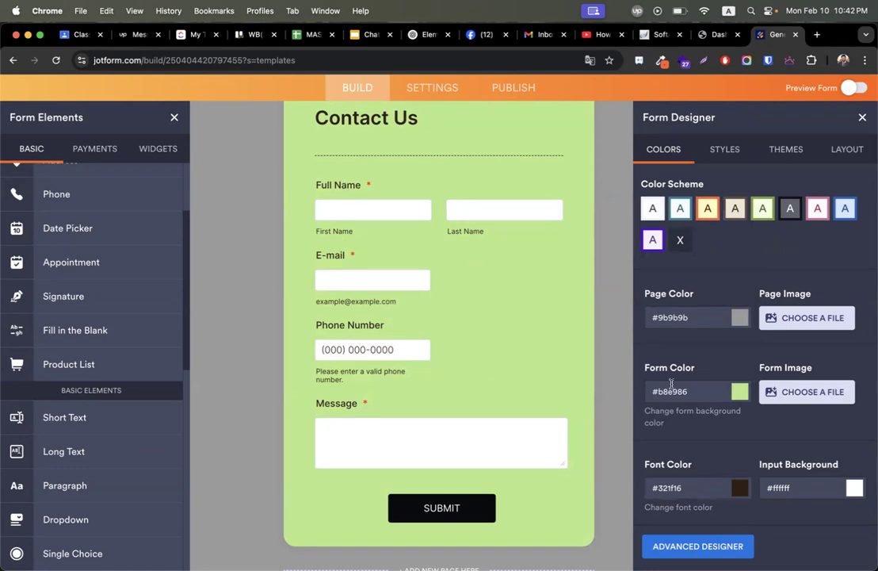
Make the form's label font color dark grey.
{"action": "left_click", "coordinate": [740, 488]}
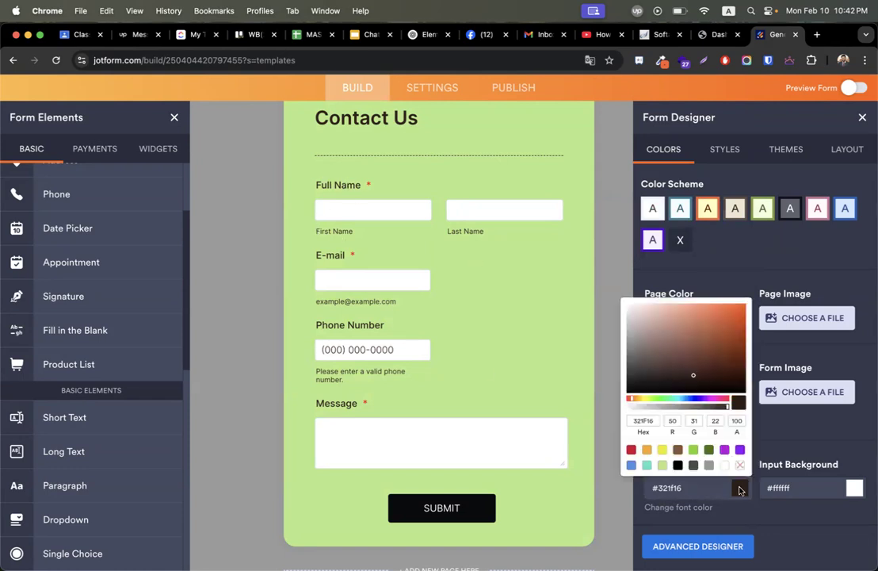
{"action": "left_click", "coordinate": [693, 466]}
{"action": "left_click", "coordinate": [678, 465]}
{"action": "left_click", "coordinate": [647, 450]}
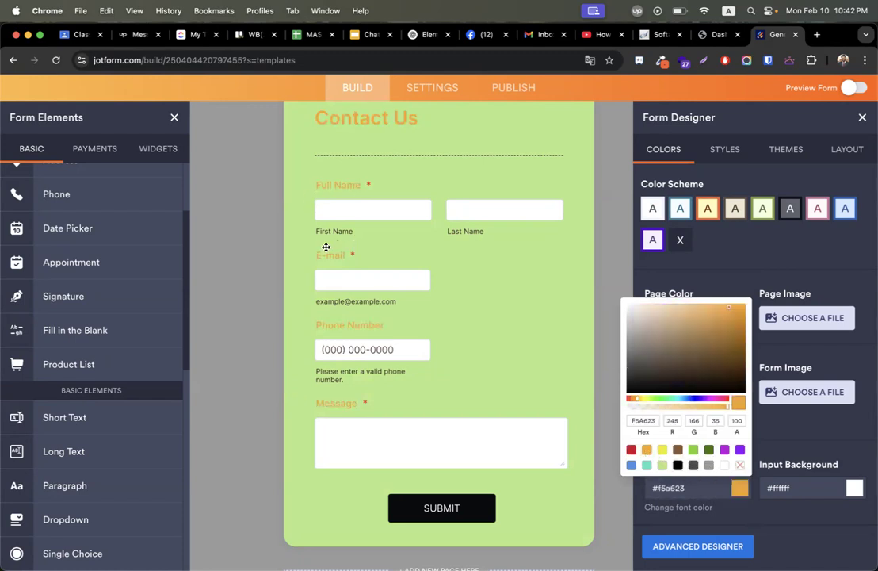
{"action": "left_click", "coordinate": [678, 465]}
{"action": "left_click", "coordinate": [694, 466]}
{"action": "left_click", "coordinate": [829, 458]}
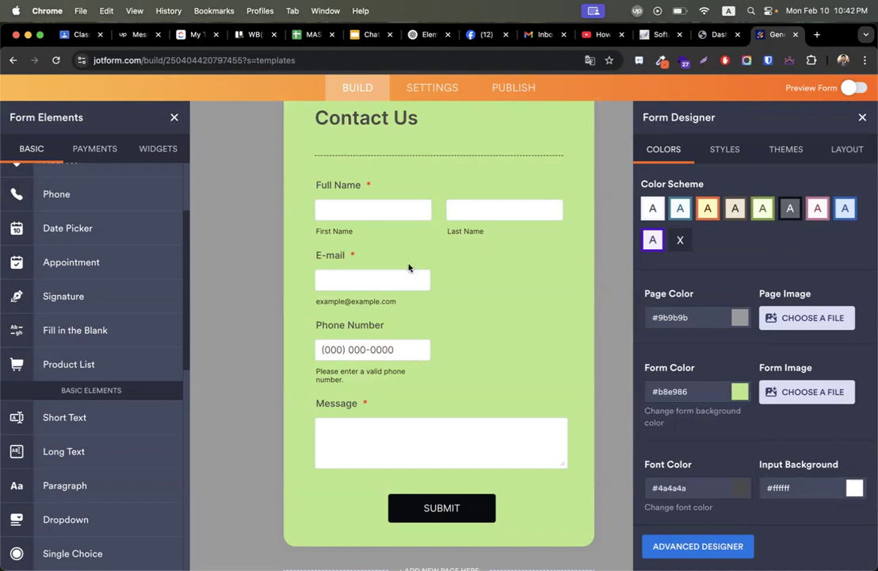
Give the input boxes a pale green-white #e4f6d4 background.
{"action": "left_click", "coordinate": [855, 487]}
{"action": "left_click", "coordinate": [778, 465]}
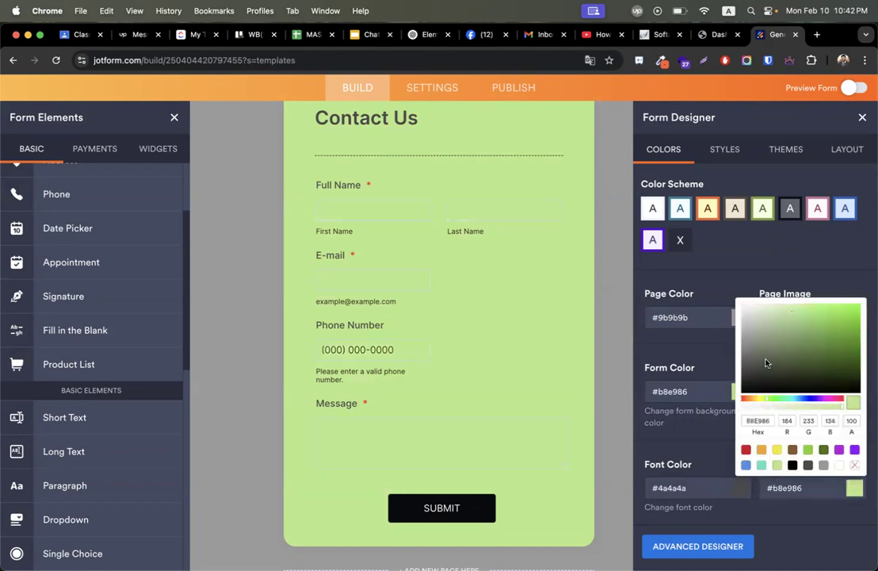
{"action": "left_click", "coordinate": [763, 312]}
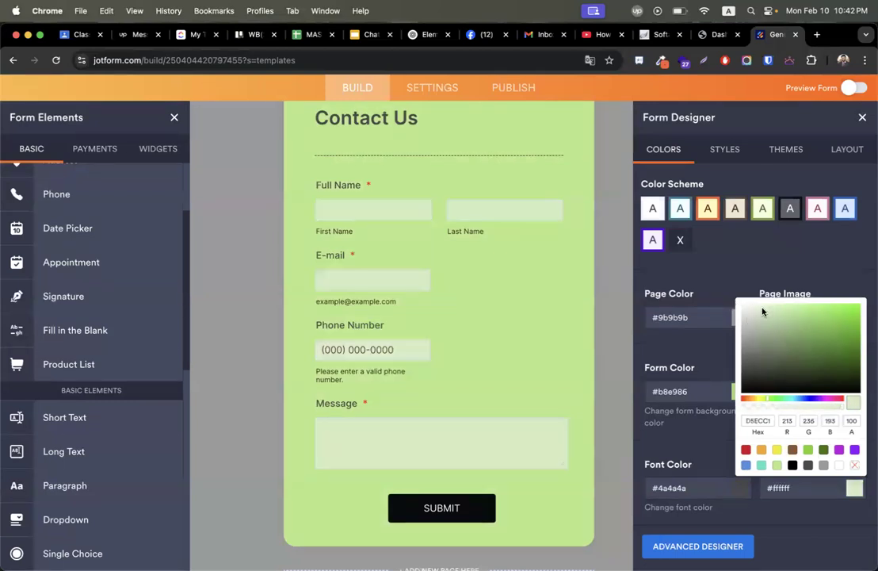
{"action": "left_click", "coordinate": [752, 308]}
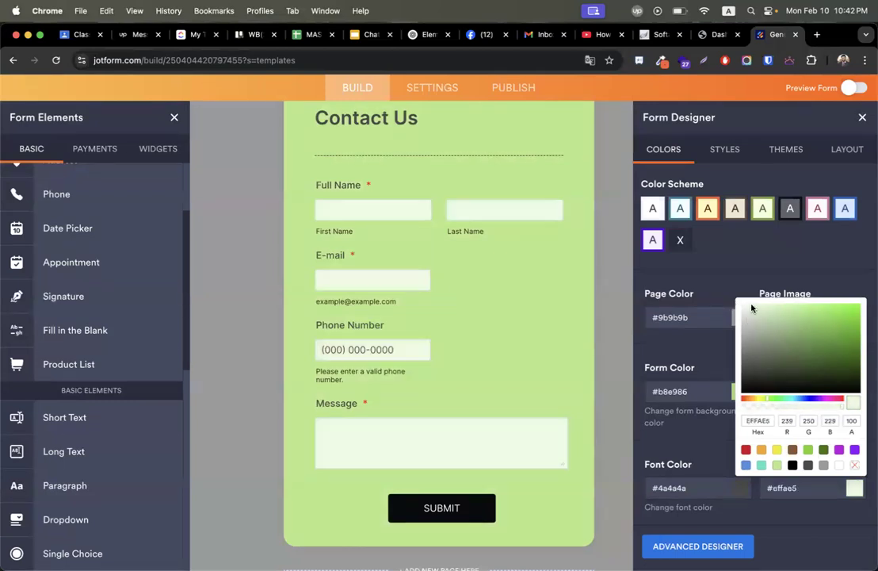
{"action": "left_click", "coordinate": [721, 339]}
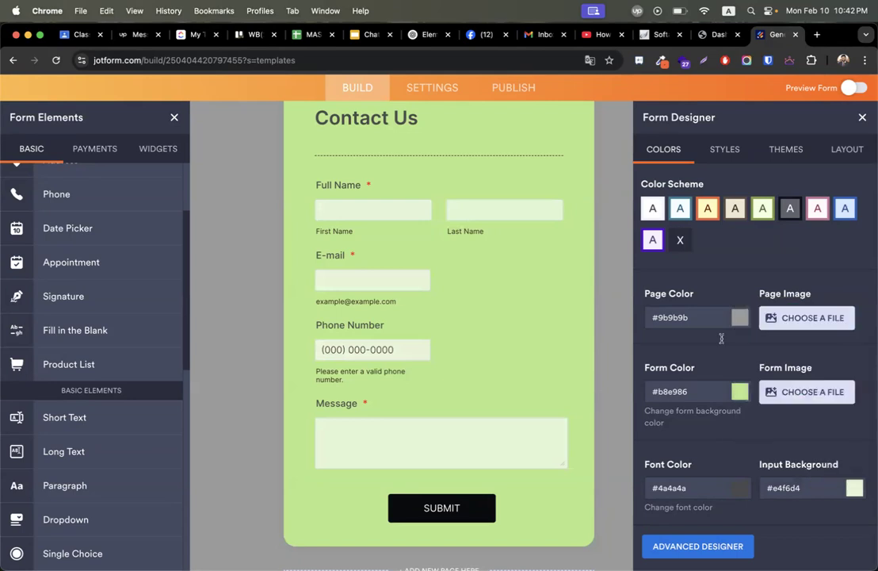
{"action": "left_click", "coordinate": [726, 151]}
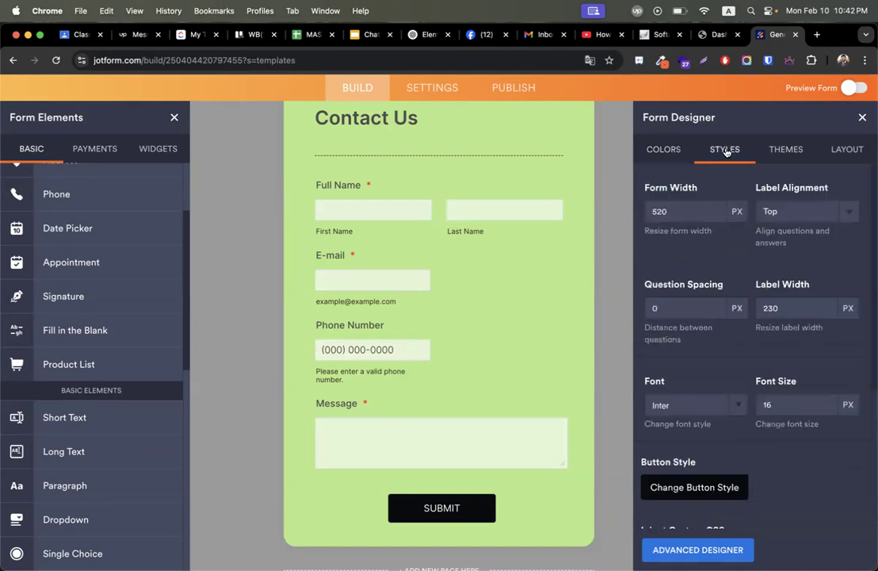
Change the form width from 520 to 700 px and set question spacing to 10 px.
{"action": "double_click", "coordinate": [691, 212]}
{"action": "type", "text": "700"}
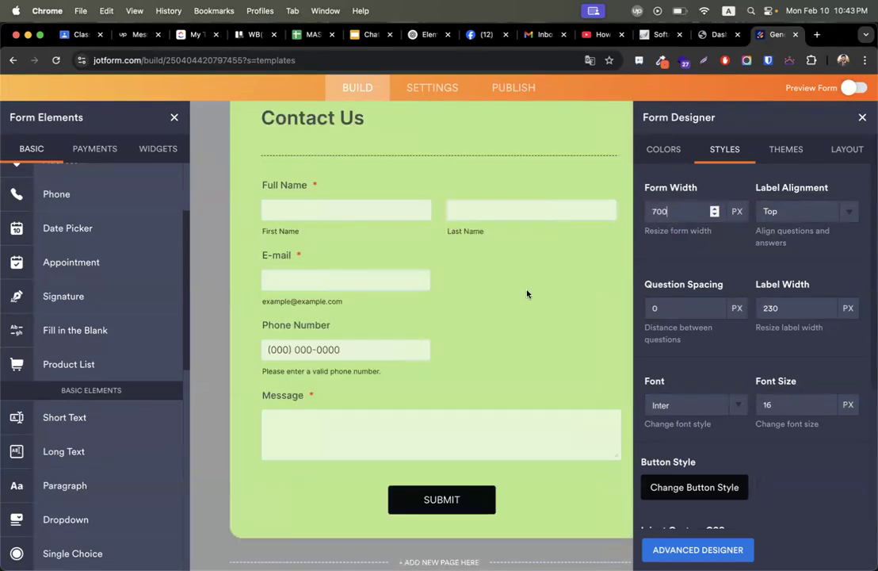
{"action": "left_click", "coordinate": [715, 305]}
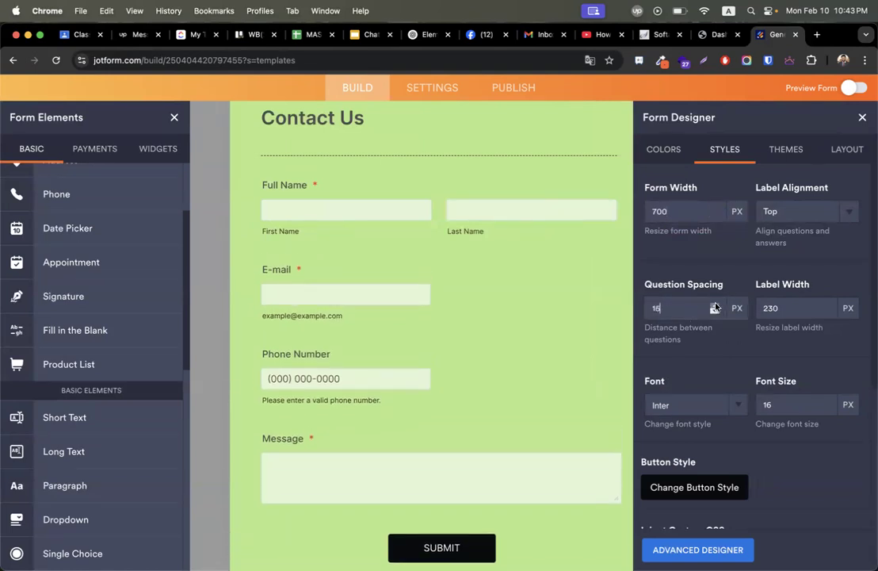
{"action": "left_click", "coordinate": [715, 305]}
{"action": "left_click", "coordinate": [715, 313]}
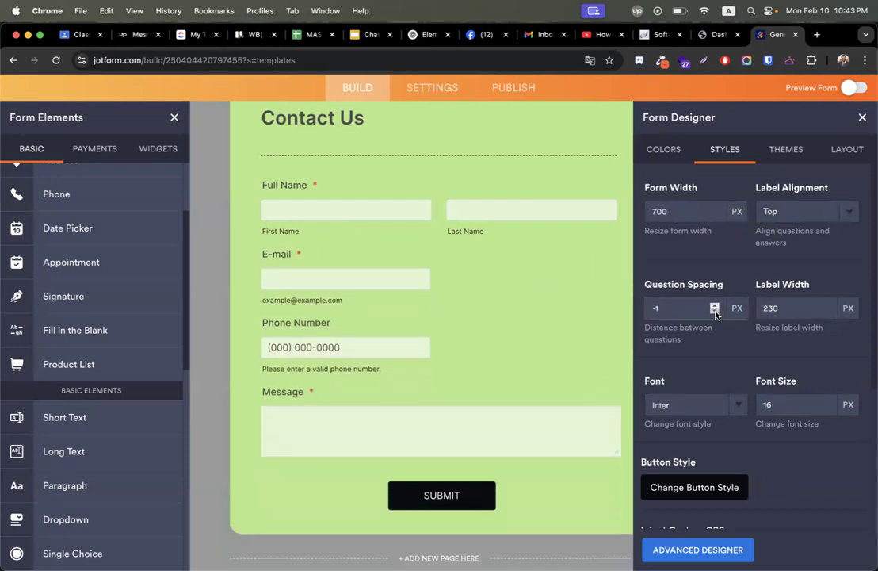
{"action": "type", "text": "10"}
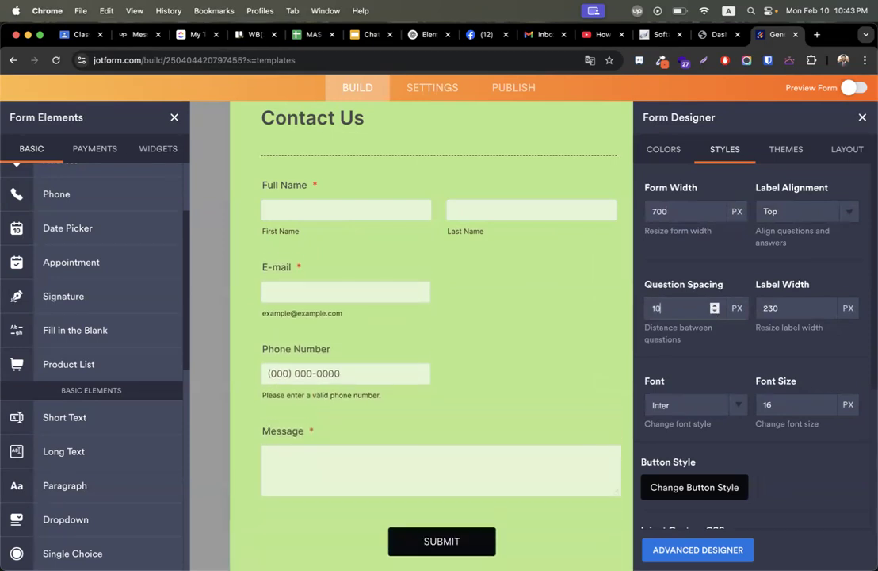
{"action": "scroll", "coordinate": [644, 317], "scroll_direction": "down", "scroll_amount": 2}
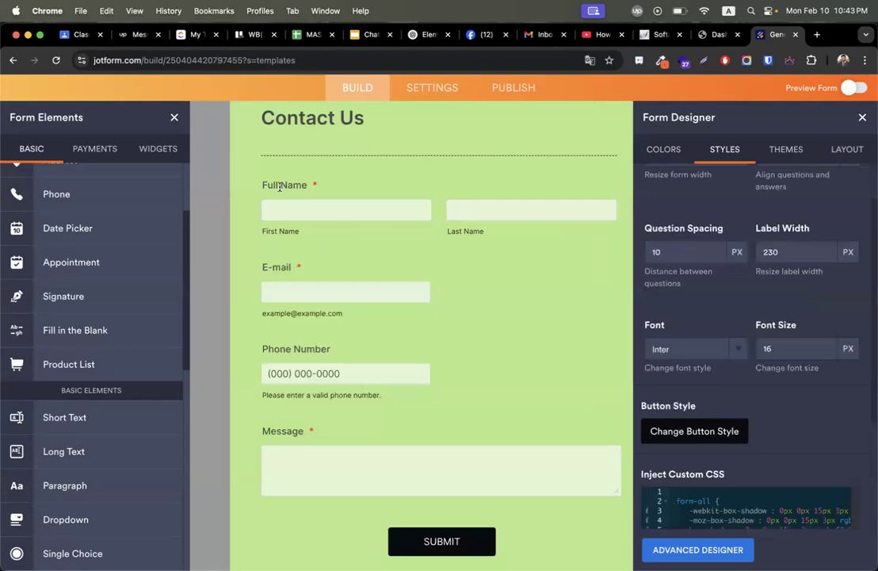
Change the form font to Arimo.
{"action": "left_click", "coordinate": [697, 356]}
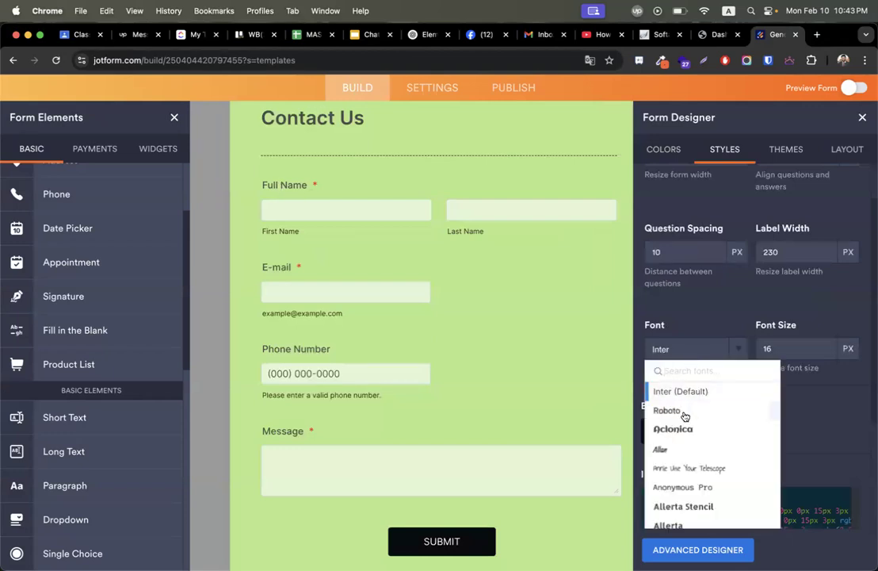
{"action": "scroll", "coordinate": [689, 468], "scroll_direction": "down", "scroll_amount": 3}
{"action": "scroll", "coordinate": [689, 464], "scroll_direction": "down", "scroll_amount": 3}
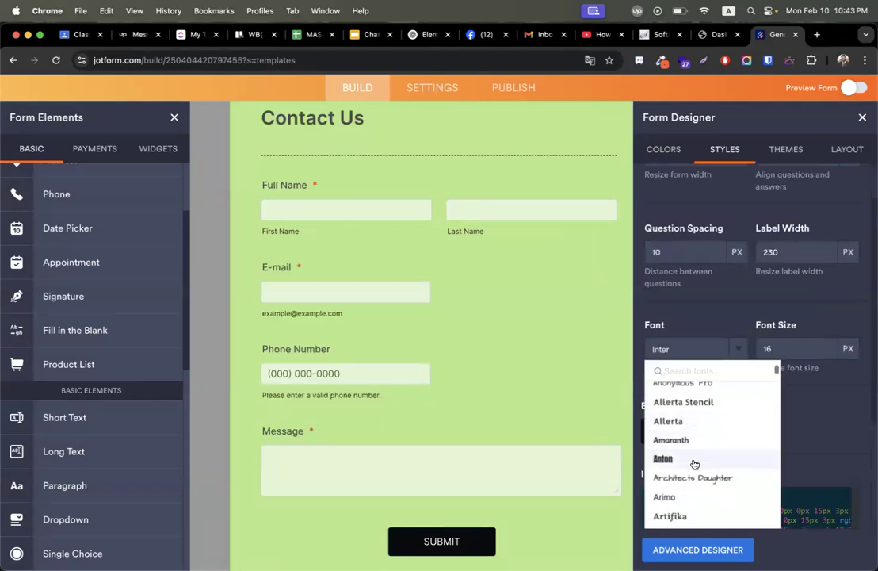
{"action": "left_click", "coordinate": [663, 392]}
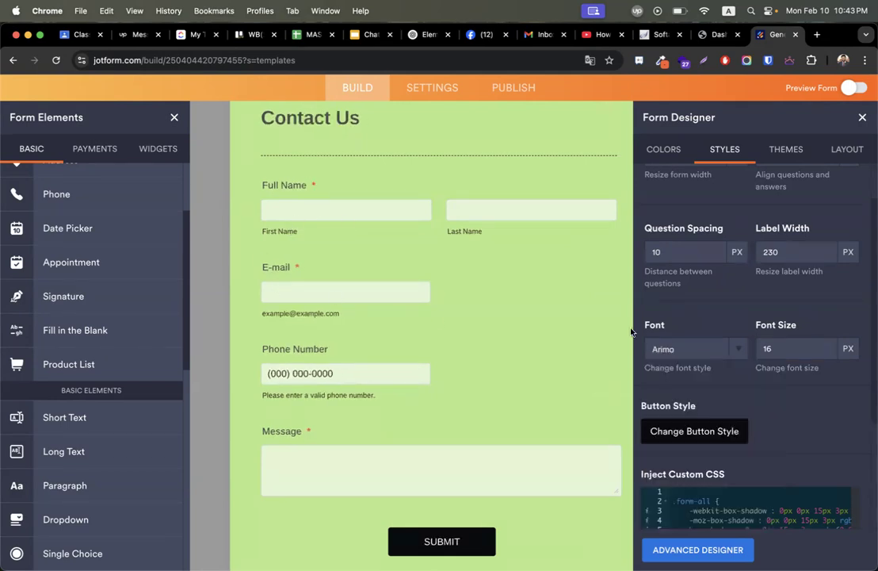
Adjust the font size up and then back down to 17 px.
{"action": "left_click", "coordinate": [826, 346]}
{"action": "left_click", "coordinate": [826, 346]}
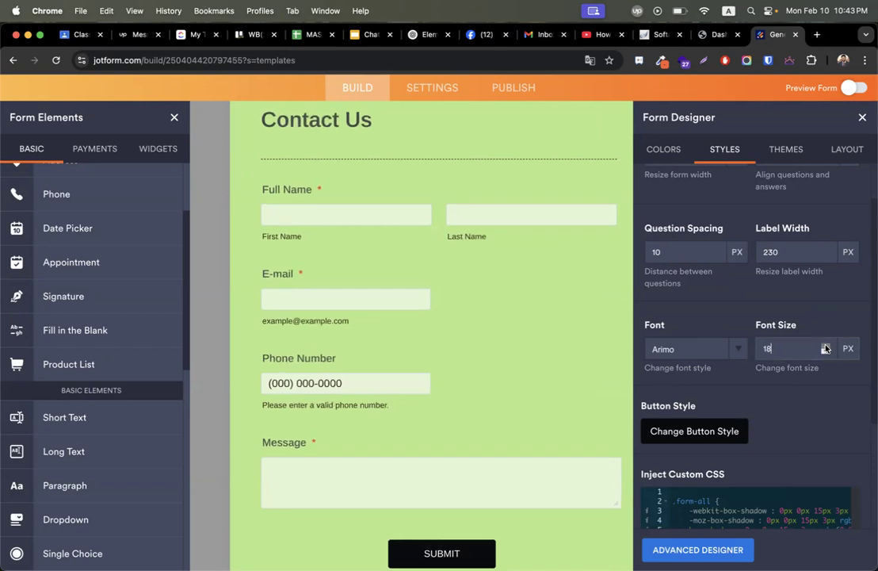
{"action": "left_click", "coordinate": [827, 345]}
{"action": "left_click", "coordinate": [826, 346]}
{"action": "left_click", "coordinate": [826, 346]}
{"action": "left_click", "coordinate": [826, 345]}
{"action": "left_click", "coordinate": [826, 345]}
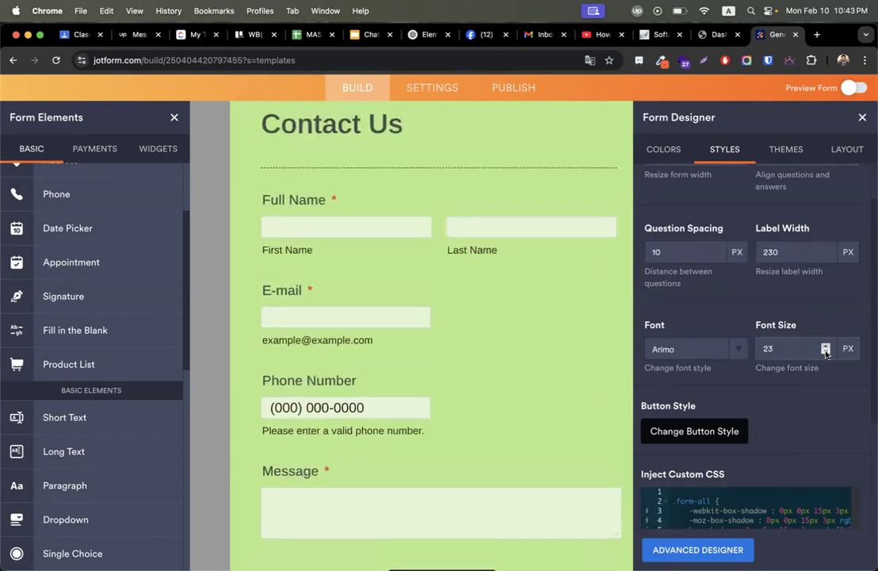
{"action": "left_click", "coordinate": [826, 352]}
{"action": "left_click", "coordinate": [826, 352]}
{"action": "left_click", "coordinate": [826, 352]}
{"action": "left_click", "coordinate": [826, 352]}
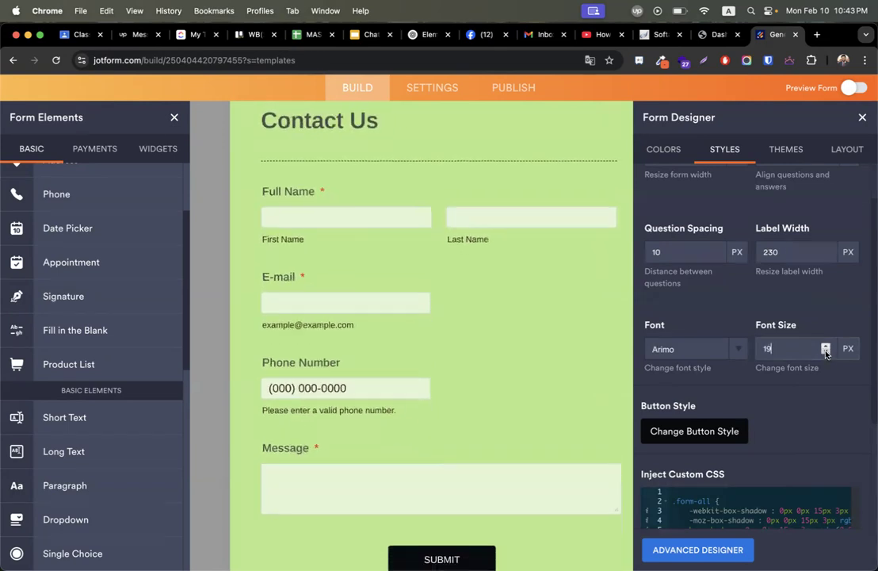
{"action": "left_click", "coordinate": [826, 352]}
{"action": "left_click", "coordinate": [826, 352]}
Try lime green and the dark-green and lime-to-green gradient styles on SUBMIT.
{"action": "left_click", "coordinate": [695, 430]}
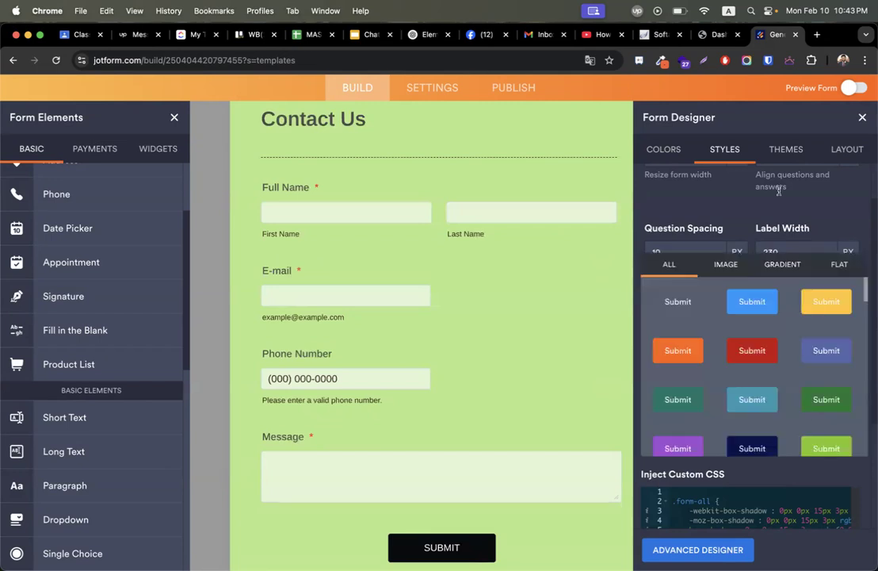
{"action": "scroll", "coordinate": [431, 471], "scroll_direction": "down", "scroll_amount": 4}
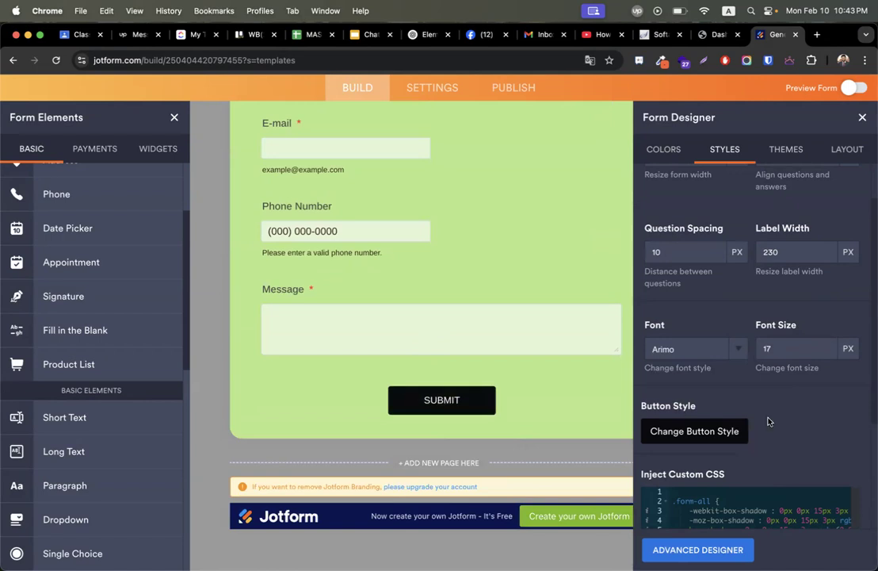
{"action": "left_click", "coordinate": [727, 433]}
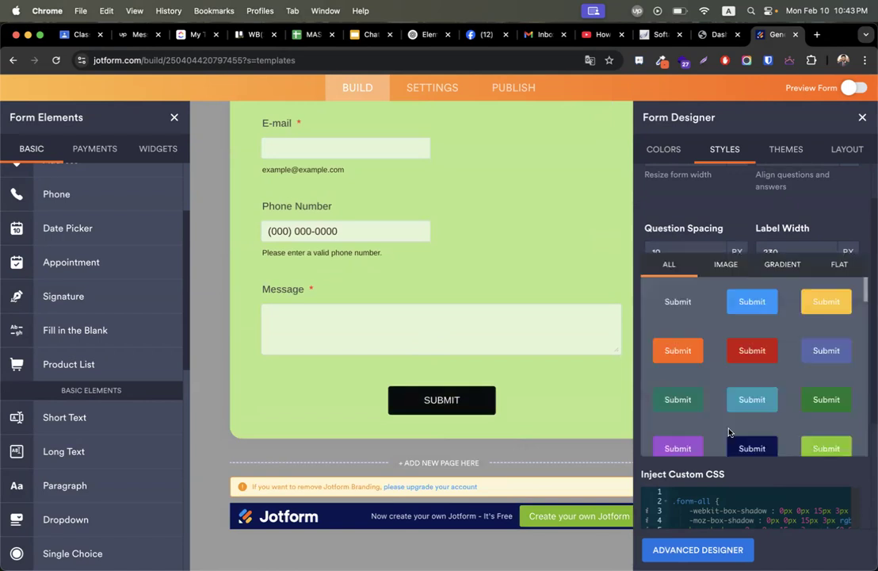
{"action": "scroll", "coordinate": [837, 388], "scroll_direction": "down", "scroll_amount": 2}
{"action": "left_click", "coordinate": [827, 381]}
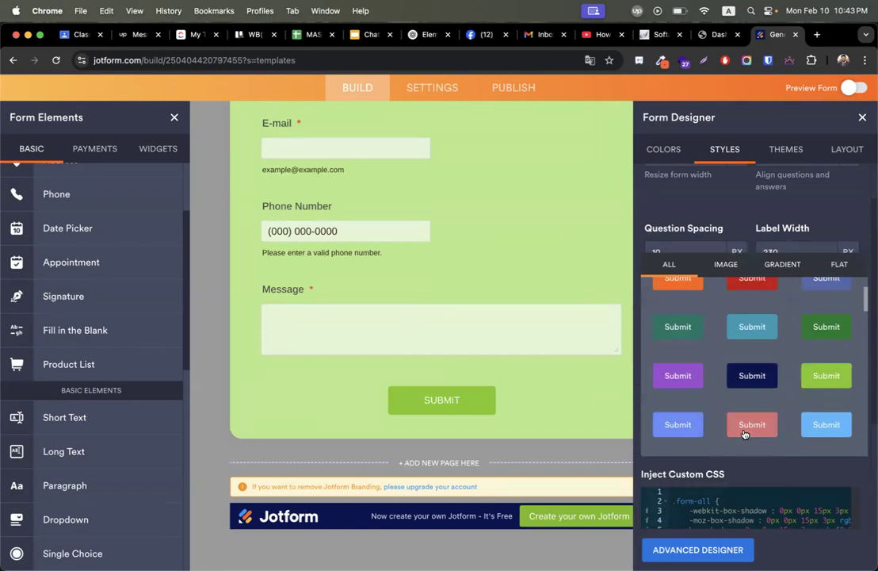
{"action": "left_click", "coordinate": [781, 265]}
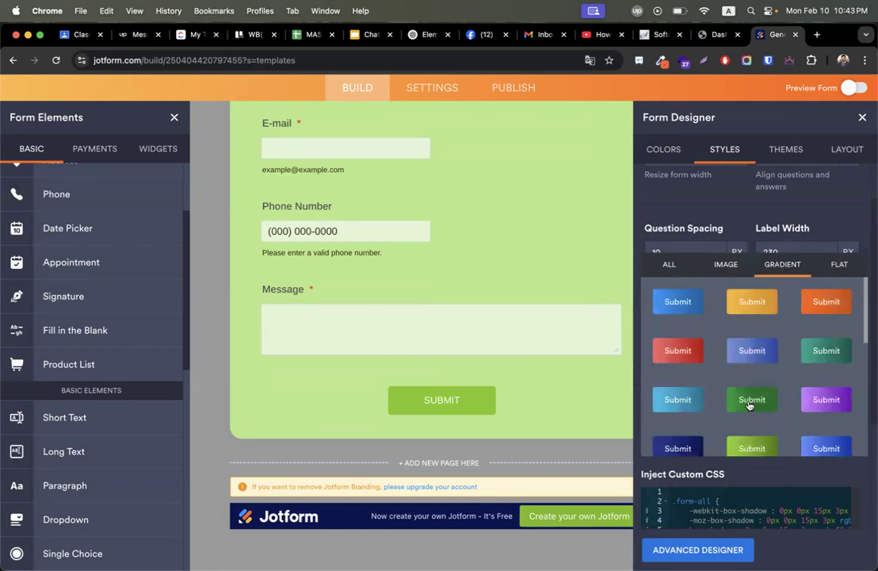
{"action": "left_click", "coordinate": [750, 402]}
{"action": "left_click", "coordinate": [753, 448]}
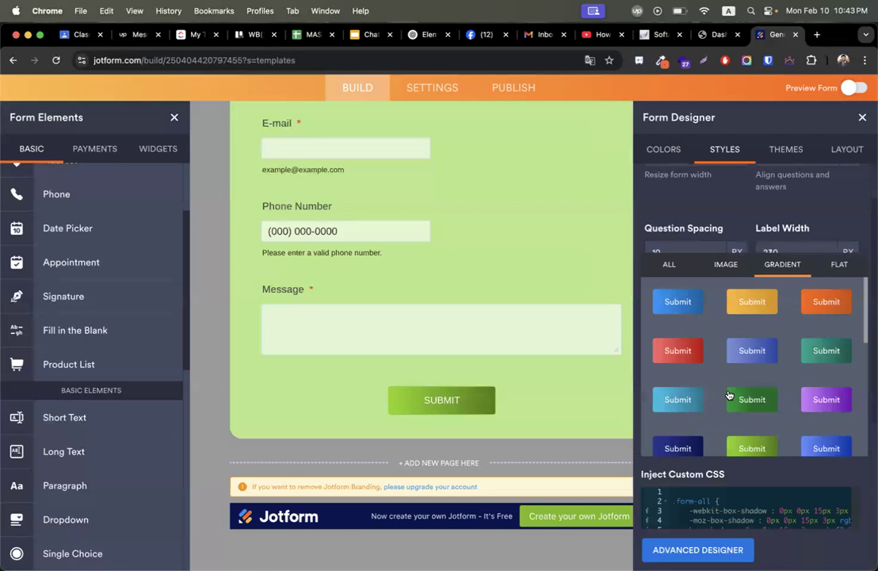
Compare the image styles, including green leaf, then settle on the lime-green gradient for SUBMIT.
{"action": "left_click", "coordinate": [725, 267]}
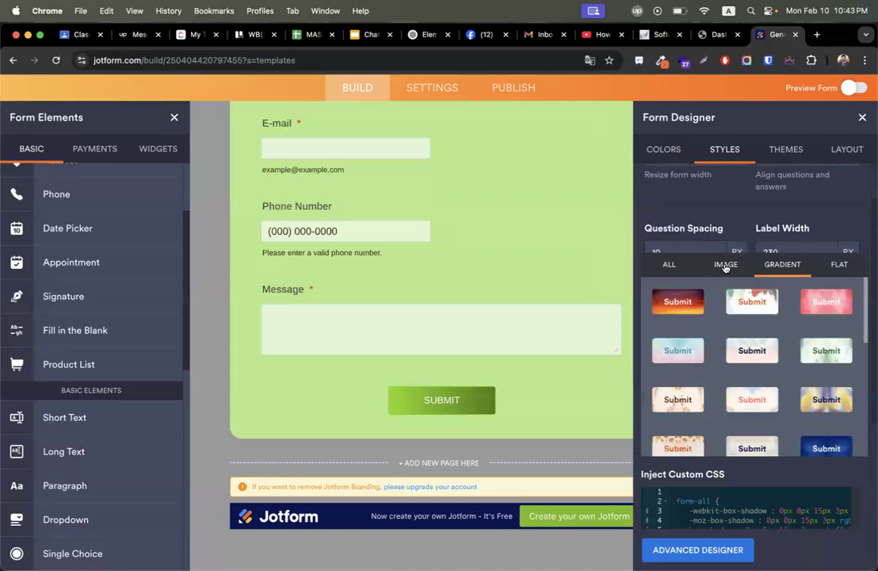
{"action": "left_click", "coordinate": [745, 302]}
{"action": "left_click", "coordinate": [829, 349]}
{"action": "left_click", "coordinate": [786, 266]}
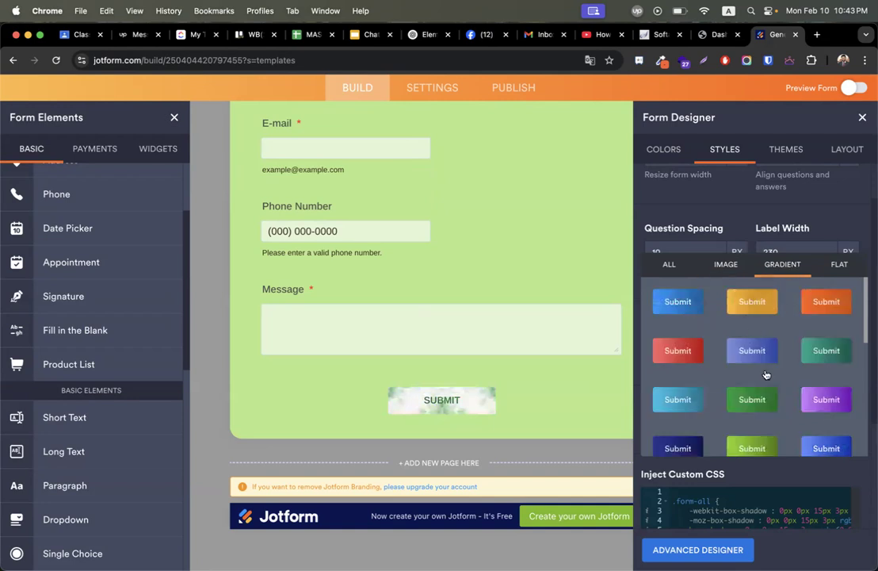
{"action": "left_click", "coordinate": [757, 445]}
{"action": "left_click", "coordinate": [834, 211]}
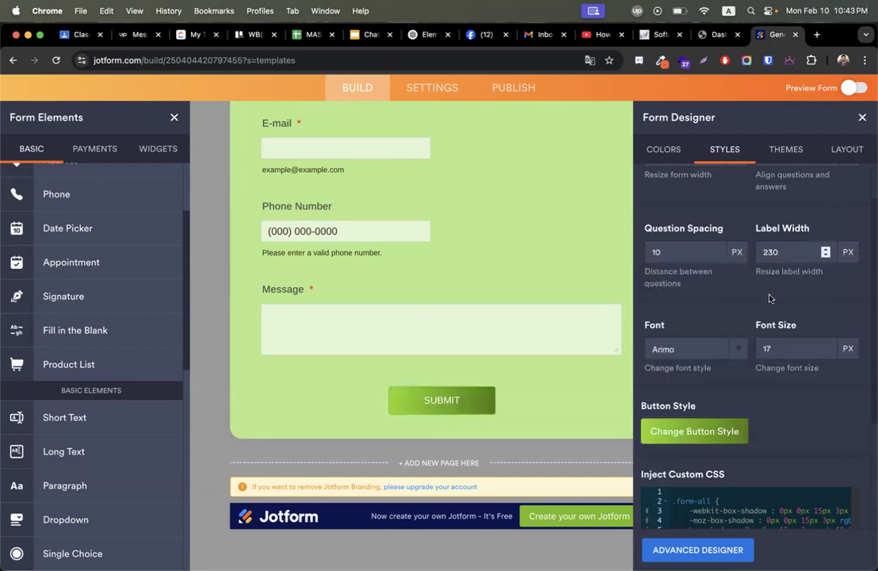
{"action": "scroll", "coordinate": [766, 393], "scroll_direction": "down", "scroll_amount": 4}
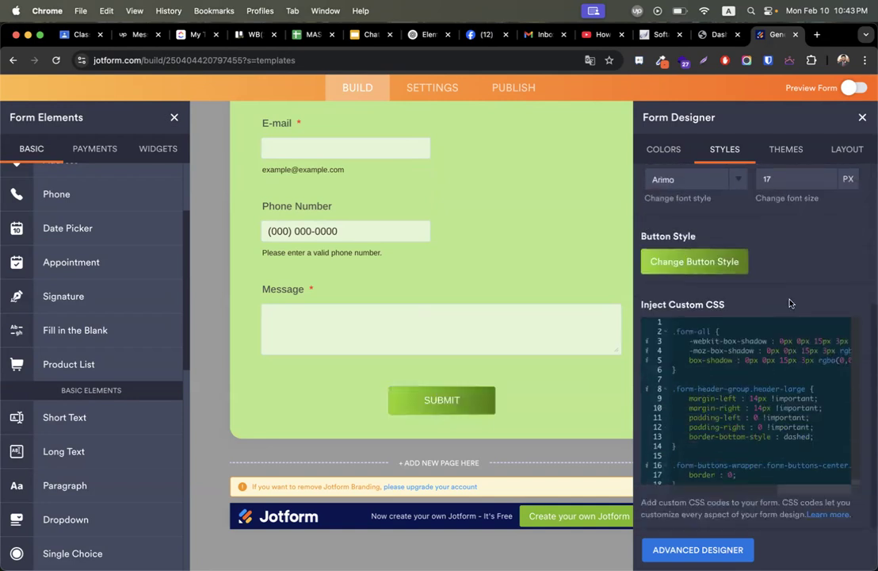
{"action": "scroll", "coordinate": [790, 299], "scroll_direction": "up", "scroll_amount": 5}
Try the Brick Wall and then the Clever Colorful themes on the form.
{"action": "left_click", "coordinate": [785, 153]}
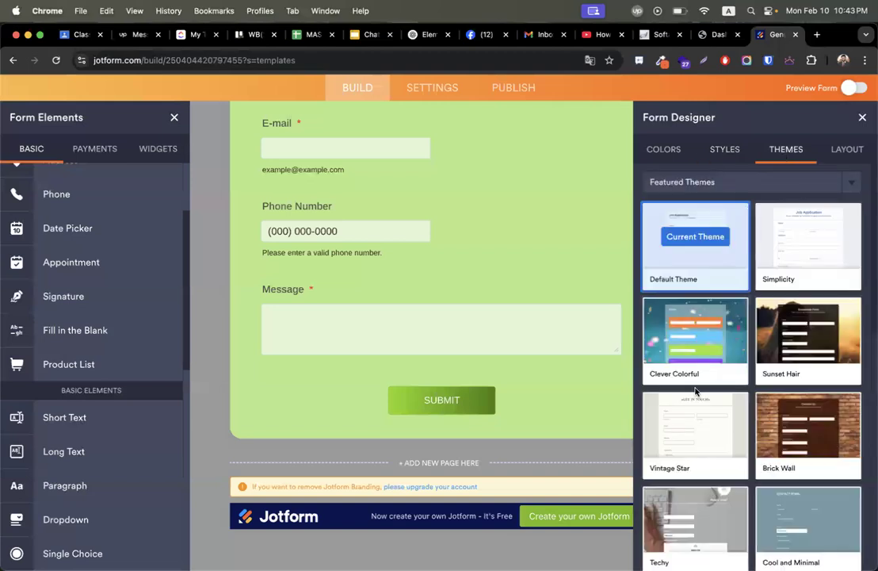
{"action": "scroll", "coordinate": [339, 379], "scroll_direction": "up", "scroll_amount": 5}
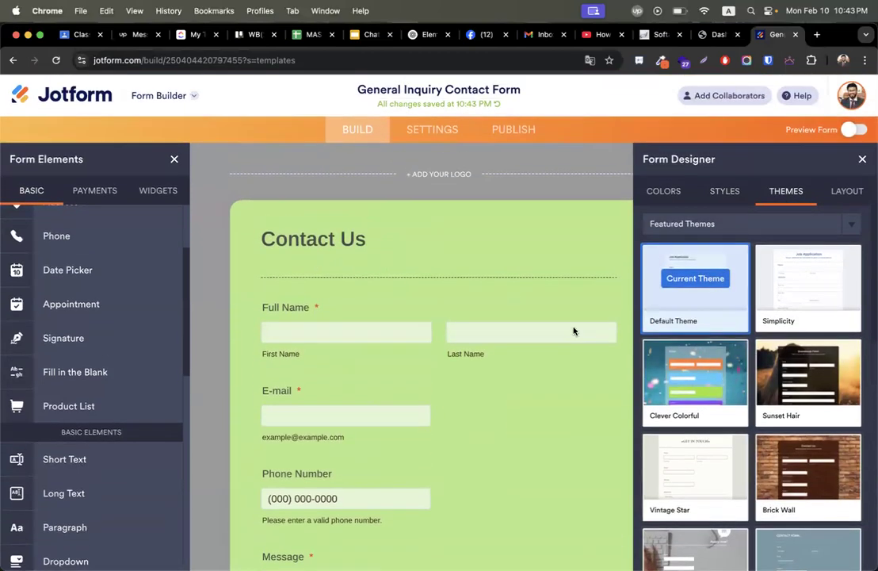
{"action": "scroll", "coordinate": [574, 329], "scroll_direction": "down", "scroll_amount": 4}
{"action": "scroll", "coordinate": [556, 319], "scroll_direction": "up", "scroll_amount": 5}
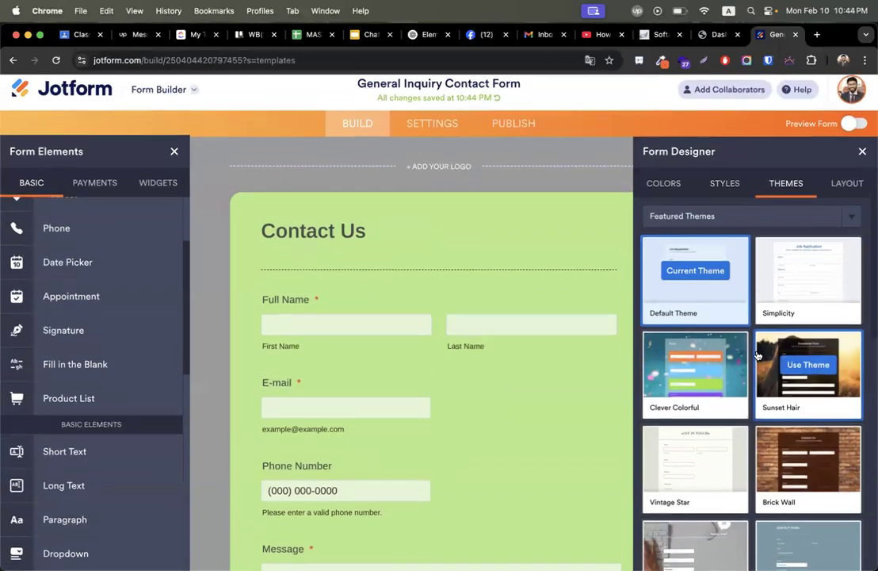
{"action": "left_click", "coordinate": [809, 467]}
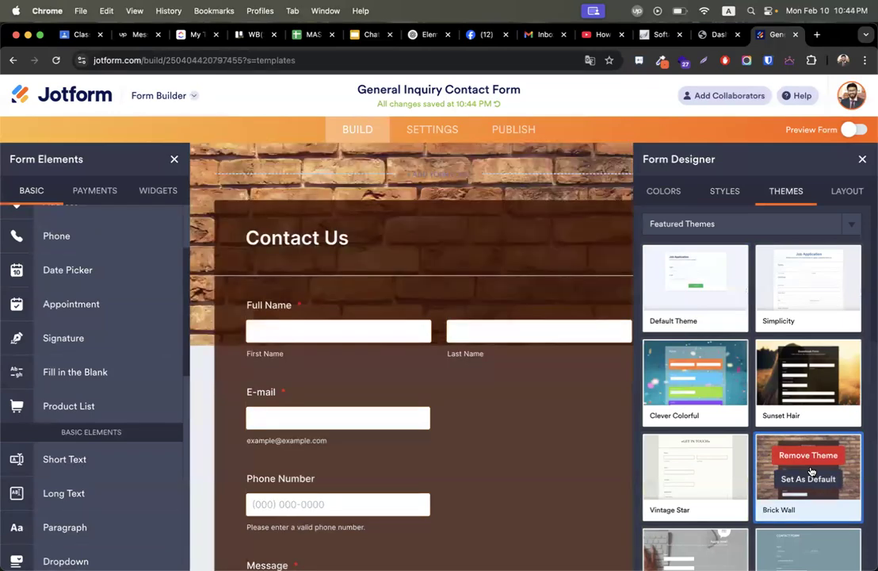
{"action": "scroll", "coordinate": [229, 245], "scroll_direction": "down", "scroll_amount": 8}
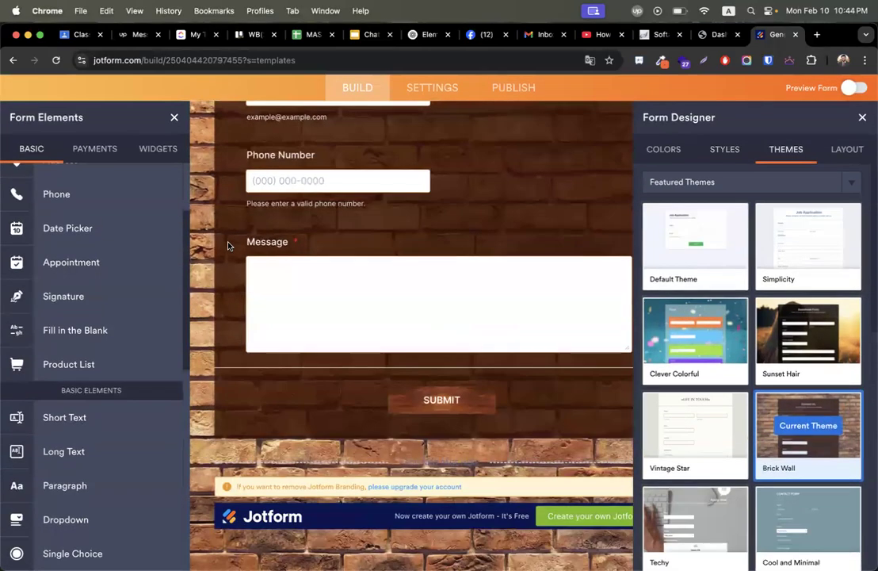
{"action": "scroll", "coordinate": [229, 245], "scroll_direction": "up", "scroll_amount": 5}
{"action": "scroll", "coordinate": [617, 331], "scroll_direction": "down", "scroll_amount": 4}
{"action": "left_click", "coordinate": [696, 333]}
Revert to the Default Theme and bring up the Styles settings.
{"action": "scroll", "coordinate": [377, 304], "scroll_direction": "up", "scroll_amount": 5}
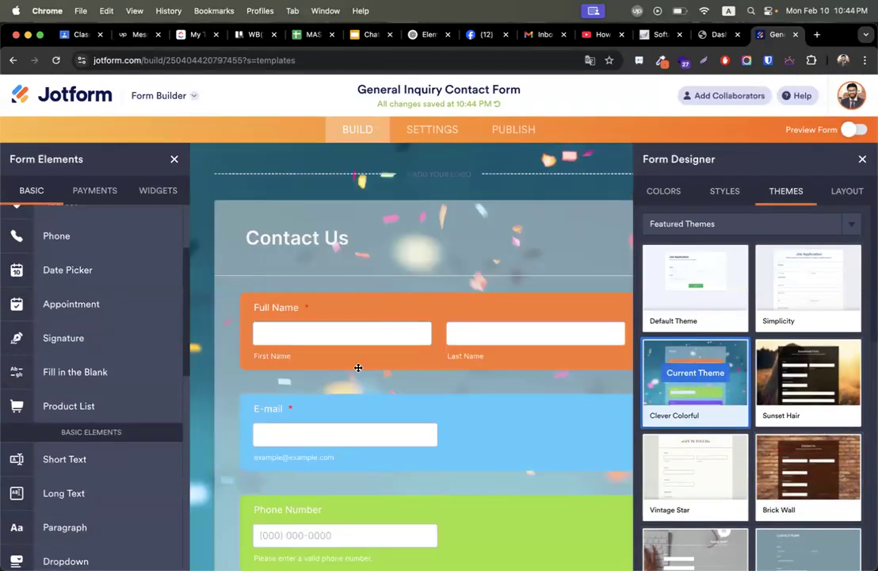
{"action": "scroll", "coordinate": [358, 367], "scroll_direction": "down", "scroll_amount": 8}
{"action": "scroll", "coordinate": [358, 369], "scroll_direction": "up", "scroll_amount": 8}
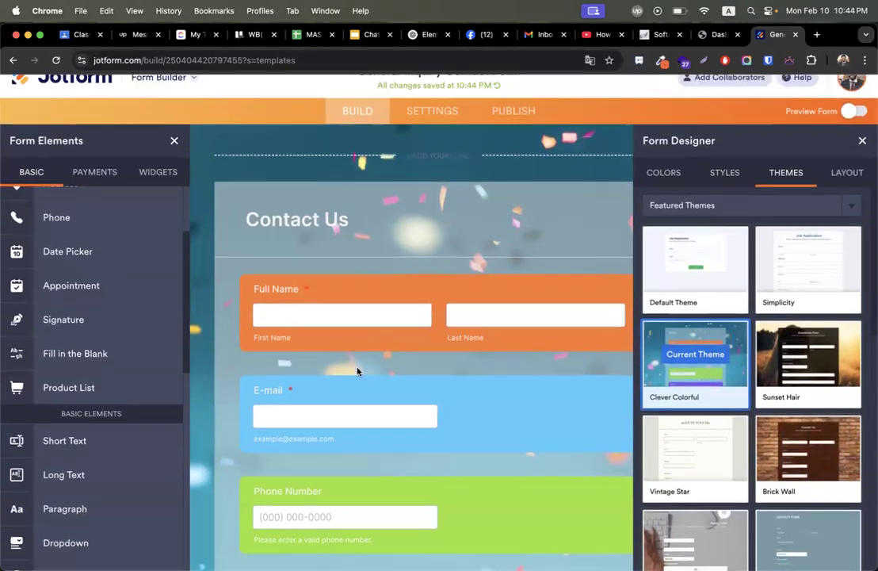
{"action": "scroll", "coordinate": [357, 371], "scroll_direction": "up", "scroll_amount": 1}
{"action": "left_click", "coordinate": [695, 278]}
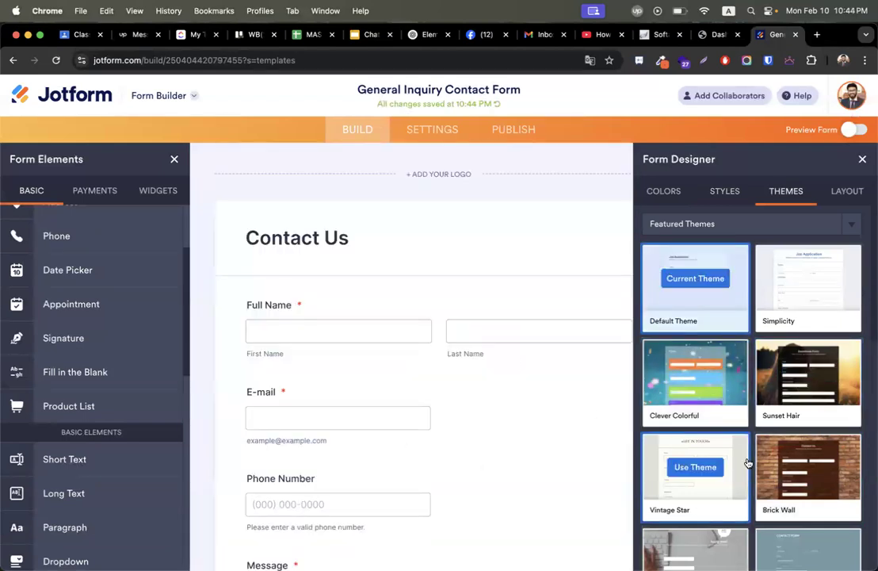
{"action": "left_click", "coordinate": [720, 192]}
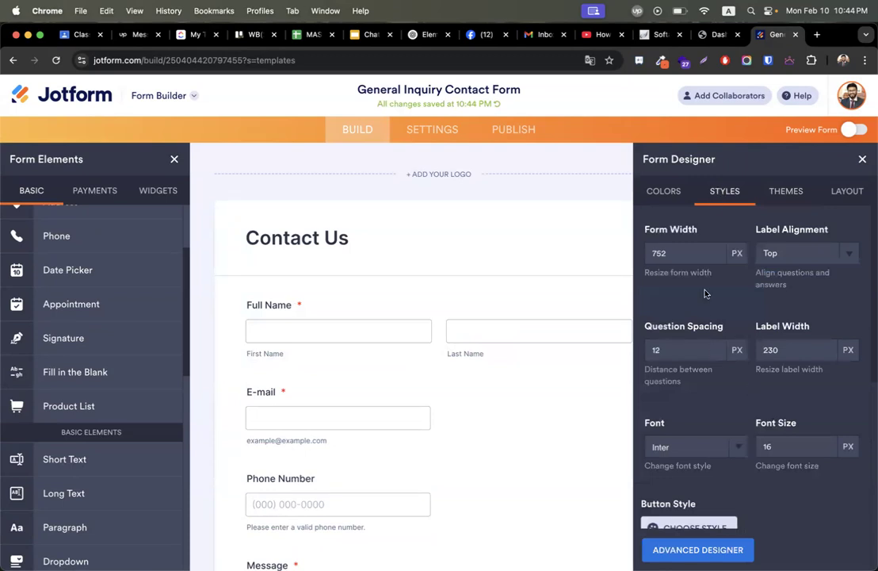
Apply the brown-and-beige colour scheme with page #5a4b44 and form #efe8d4.
{"action": "left_click", "coordinate": [664, 193]}
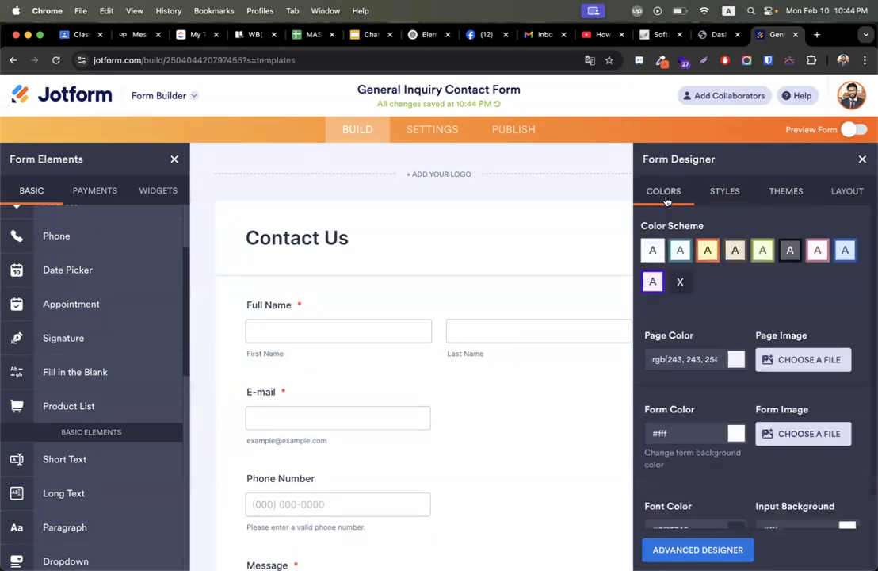
{"action": "left_click", "coordinate": [738, 250]}
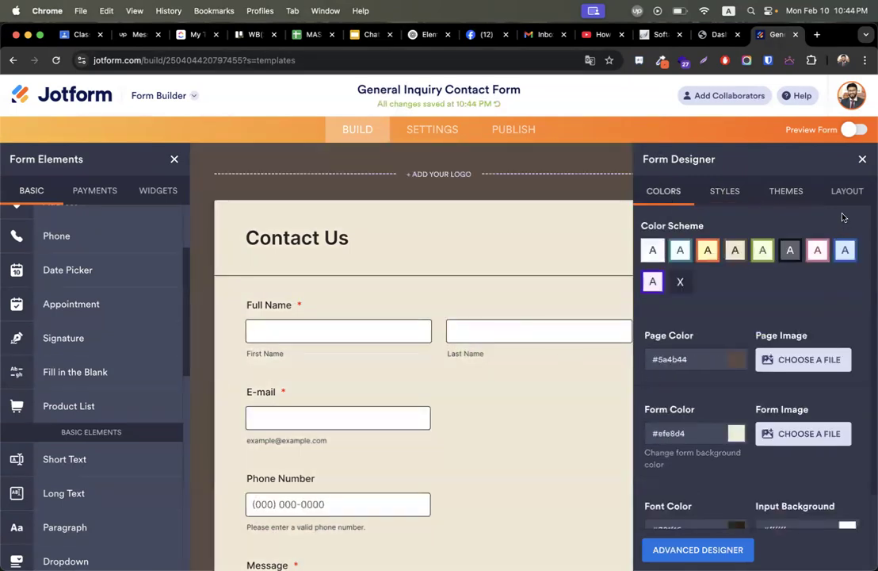
{"action": "left_click", "coordinate": [845, 193]}
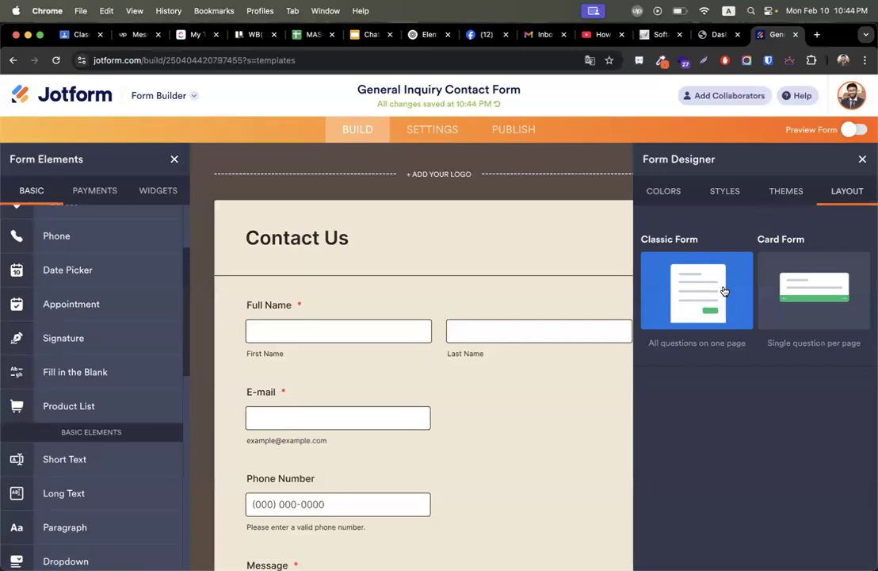
Switch to the Card Form layout and look through the question cards, starting with Full Name.
{"action": "left_click", "coordinate": [819, 295]}
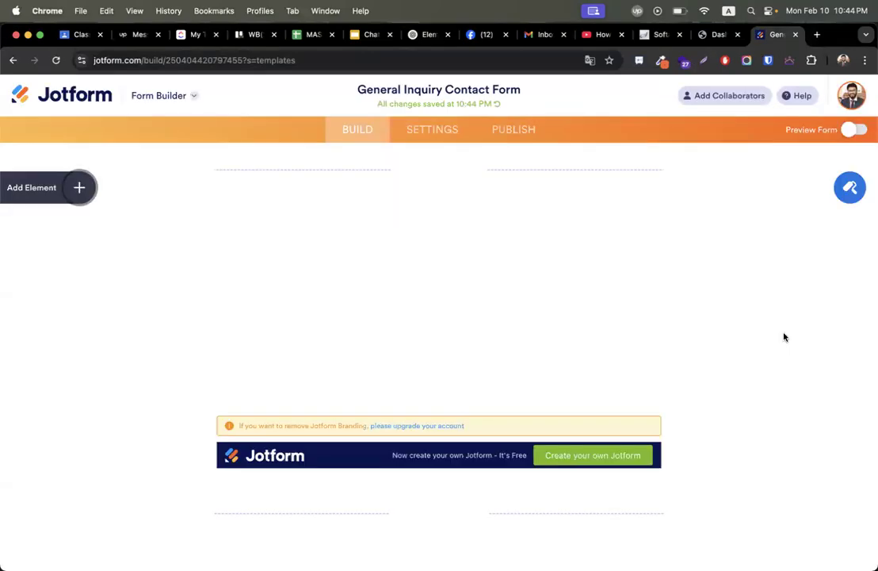
{"action": "scroll", "coordinate": [784, 337], "scroll_direction": "down", "scroll_amount": 5}
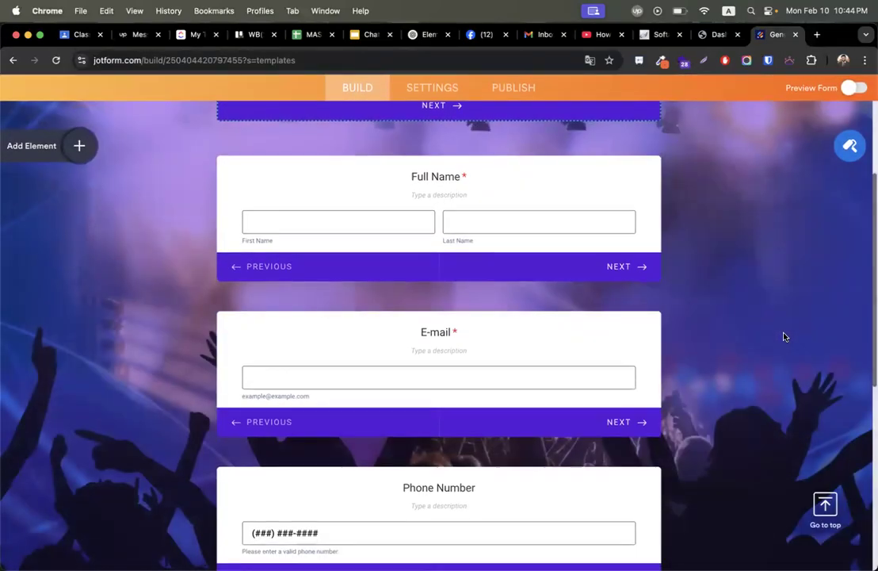
{"action": "left_click", "coordinate": [359, 222]}
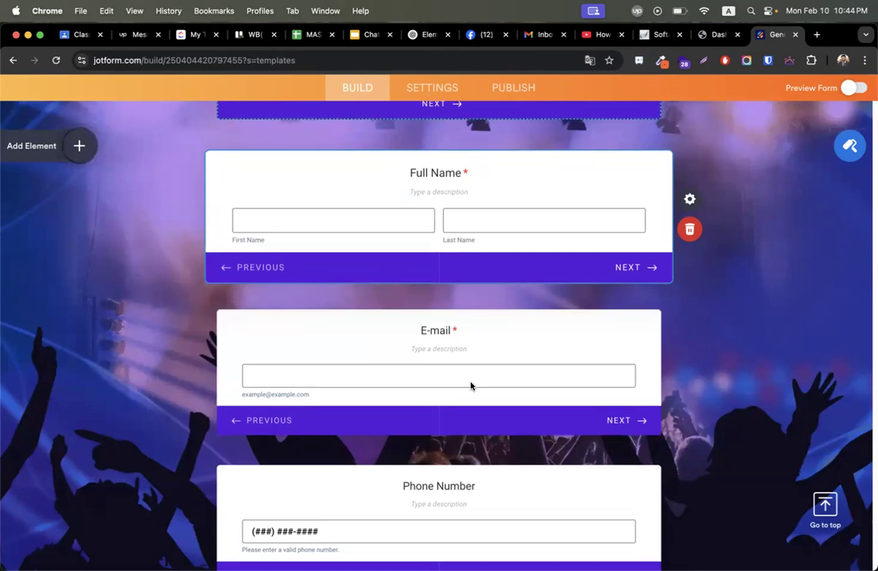
{"action": "scroll", "coordinate": [471, 386], "scroll_direction": "down", "scroll_amount": 3}
{"action": "scroll", "coordinate": [439, 274], "scroll_direction": "down", "scroll_amount": 3}
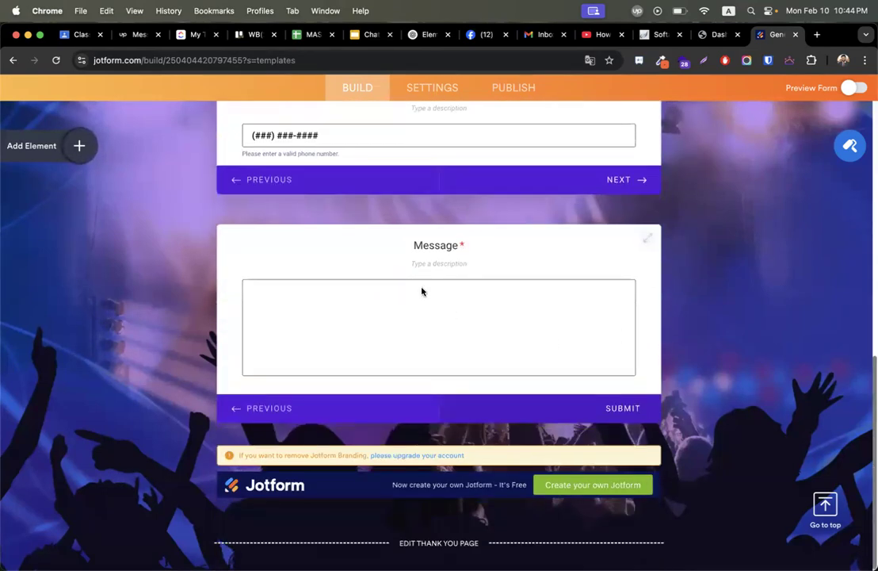
{"action": "scroll", "coordinate": [422, 291], "scroll_direction": "up", "scroll_amount": 10}
{"action": "scroll", "coordinate": [378, 390], "scroll_direction": "down", "scroll_amount": 3}
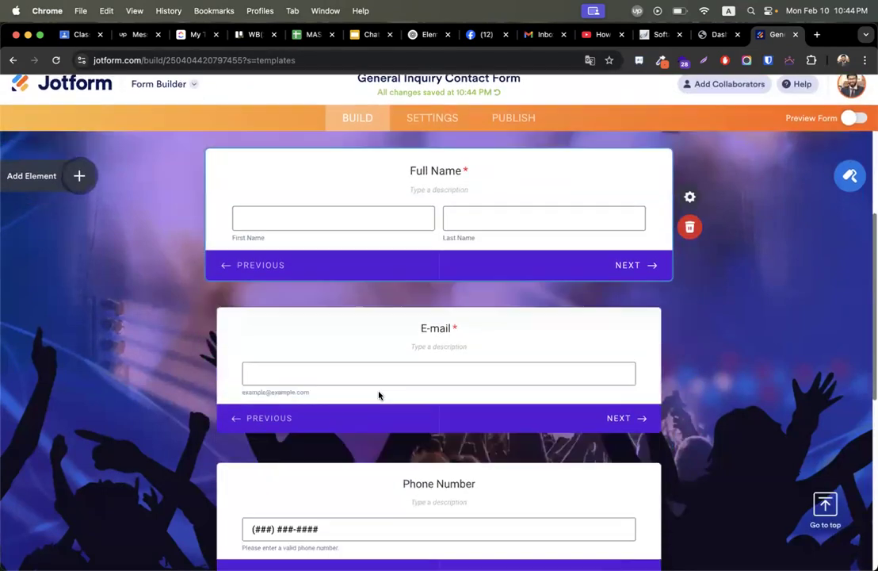
{"action": "scroll", "coordinate": [378, 394], "scroll_direction": "down", "scroll_amount": 1}
{"action": "scroll", "coordinate": [471, 202], "scroll_direction": "up", "scroll_amount": 1}
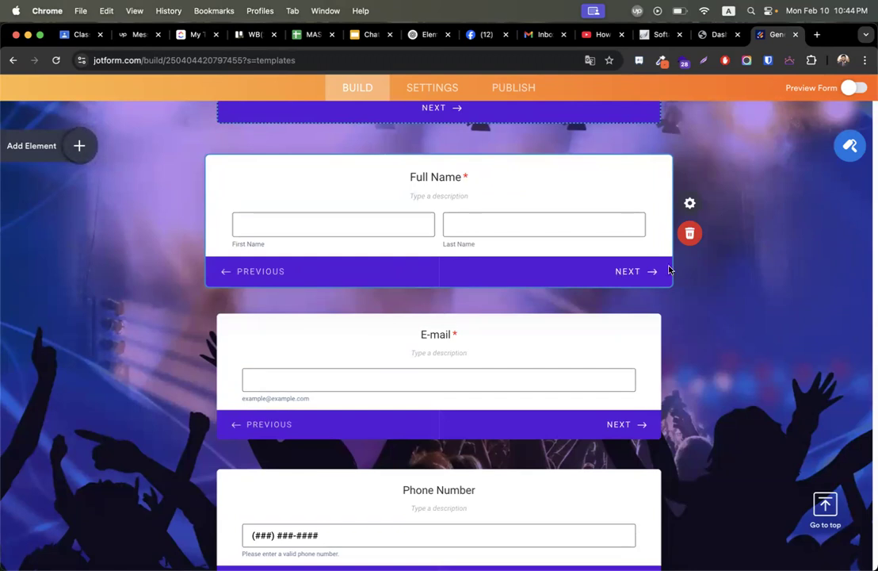
{"action": "scroll", "coordinate": [612, 317], "scroll_direction": "down", "scroll_amount": 3}
{"action": "scroll", "coordinate": [612, 317], "scroll_direction": "down", "scroll_amount": 5}
{"action": "scroll", "coordinate": [608, 314], "scroll_direction": "up", "scroll_amount": 3}
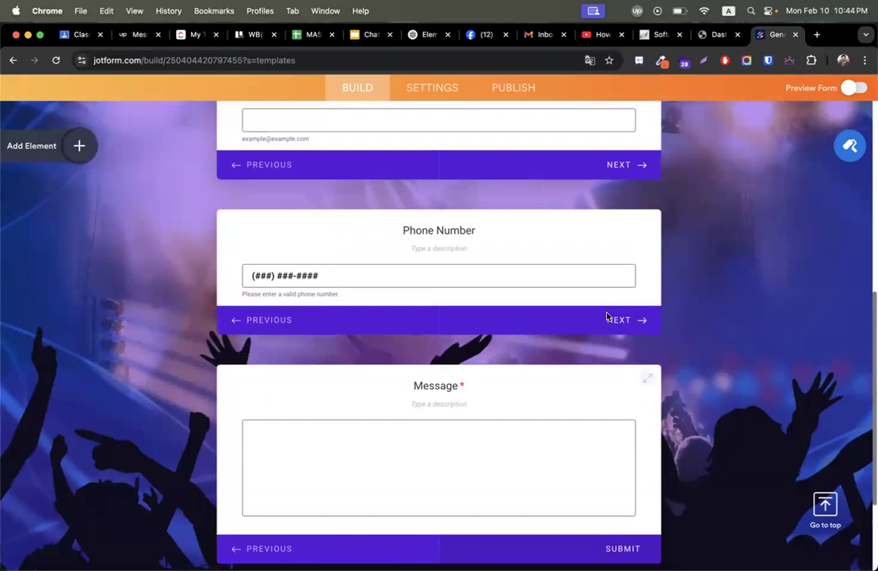
{"action": "scroll", "coordinate": [444, 279], "scroll_direction": "up", "scroll_amount": 5}
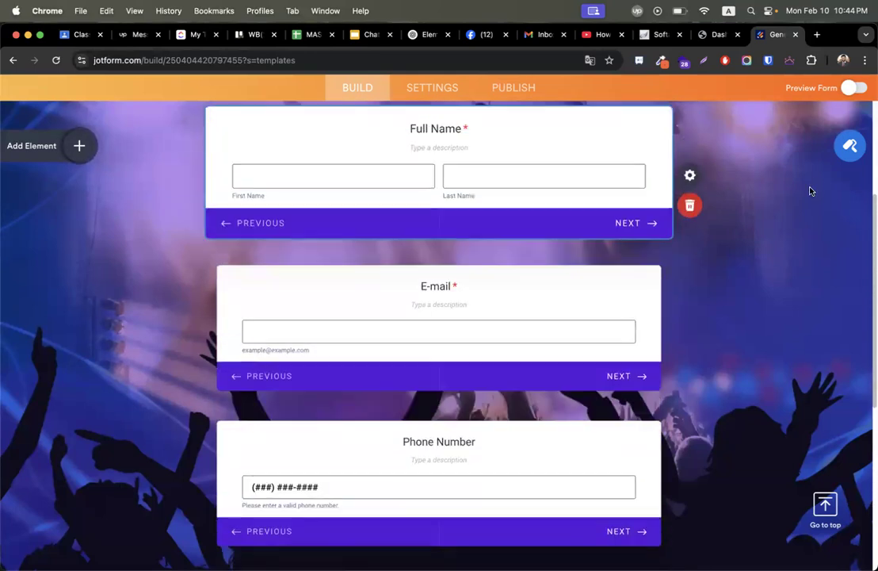
Leave the design options and jump back to the top of the form via Form Elements.
{"action": "left_click", "coordinate": [850, 147]}
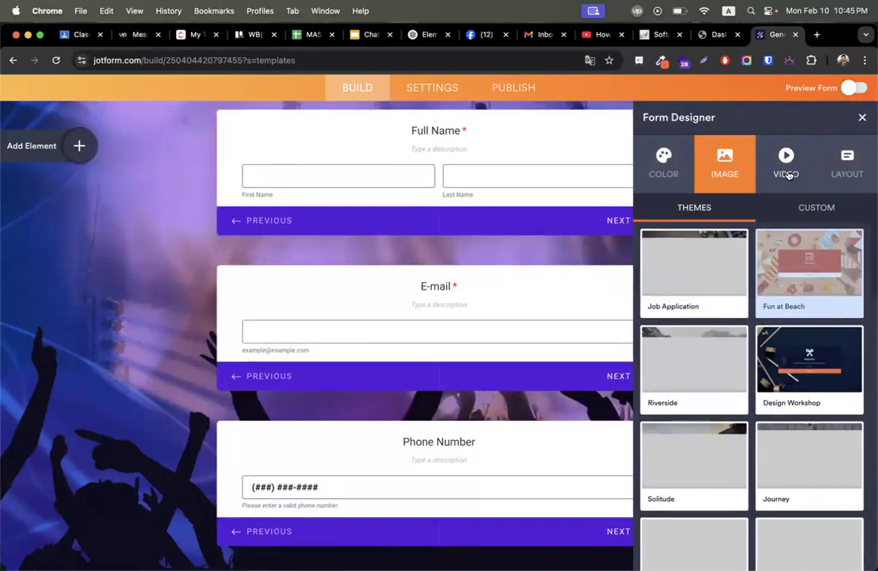
{"action": "left_click", "coordinate": [862, 118]}
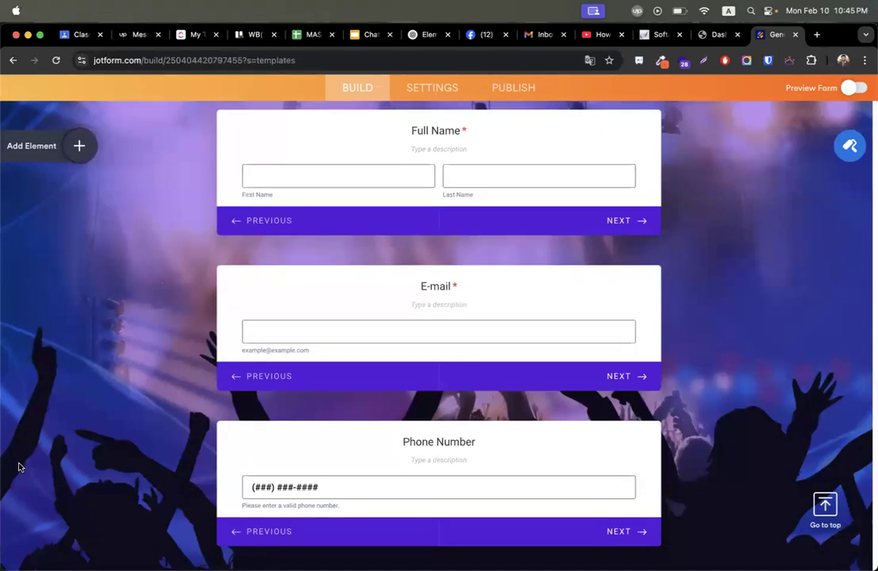
{"action": "left_click", "coordinate": [60, 146]}
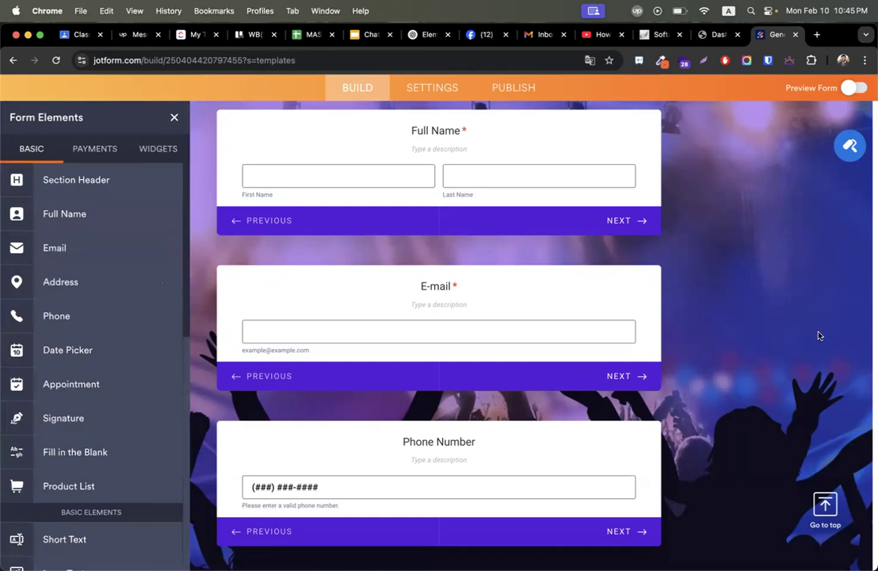
{"action": "left_click", "coordinate": [829, 527]}
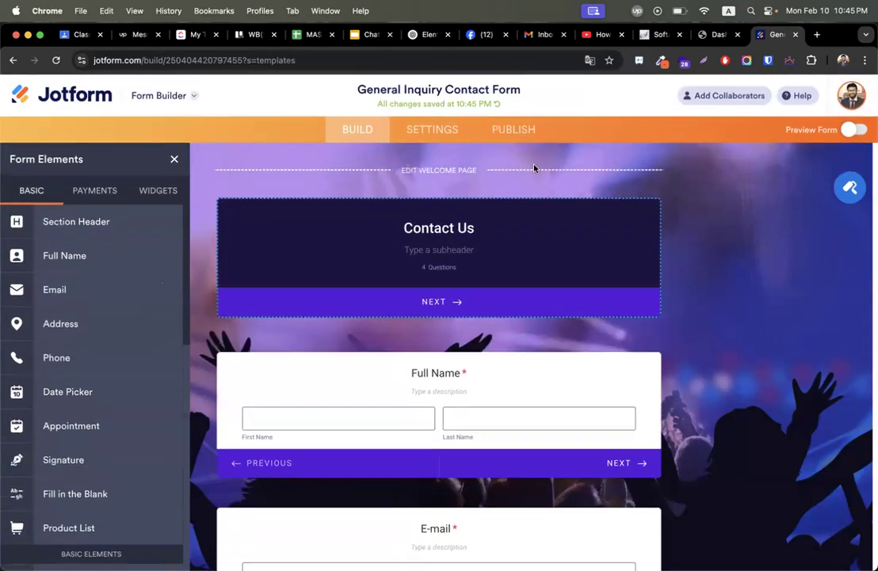
Switch the layout back to Classic Form with all questions on one page.
{"action": "left_click", "coordinate": [851, 187]}
{"action": "left_click", "coordinate": [864, 158]}
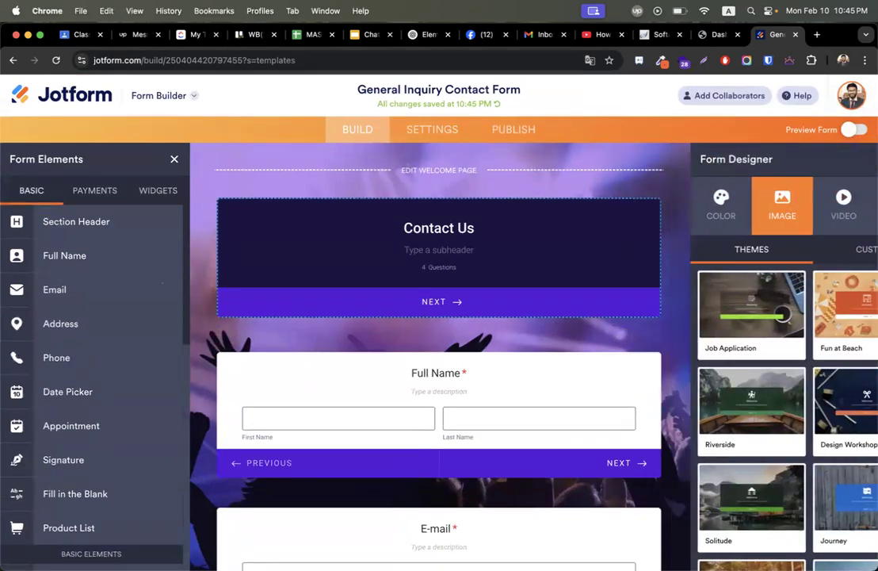
{"action": "left_click", "coordinate": [851, 187]}
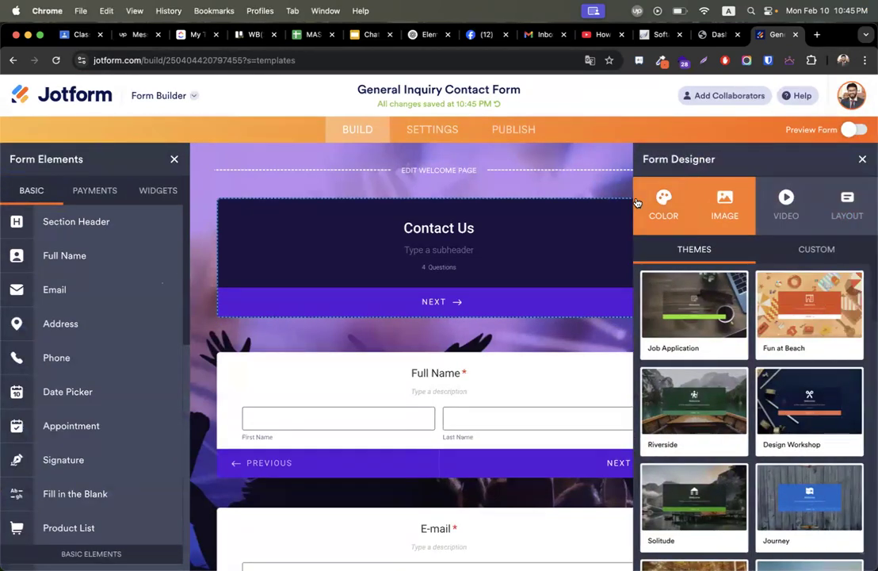
{"action": "left_click", "coordinate": [665, 204]}
{"action": "left_click", "coordinate": [831, 216]}
{"action": "left_click", "coordinate": [714, 334]}
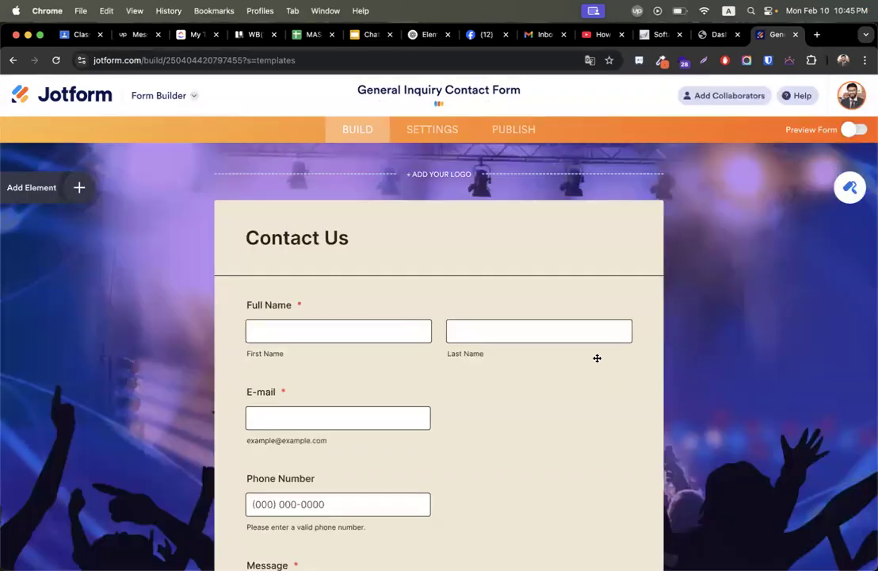
Remove the concert background theme and reapply the beige-and-brown colour scheme.
{"action": "left_click", "coordinate": [850, 187]}
{"action": "left_click", "coordinate": [787, 193]}
{"action": "mouse_move", "coordinate": [686, 291]}
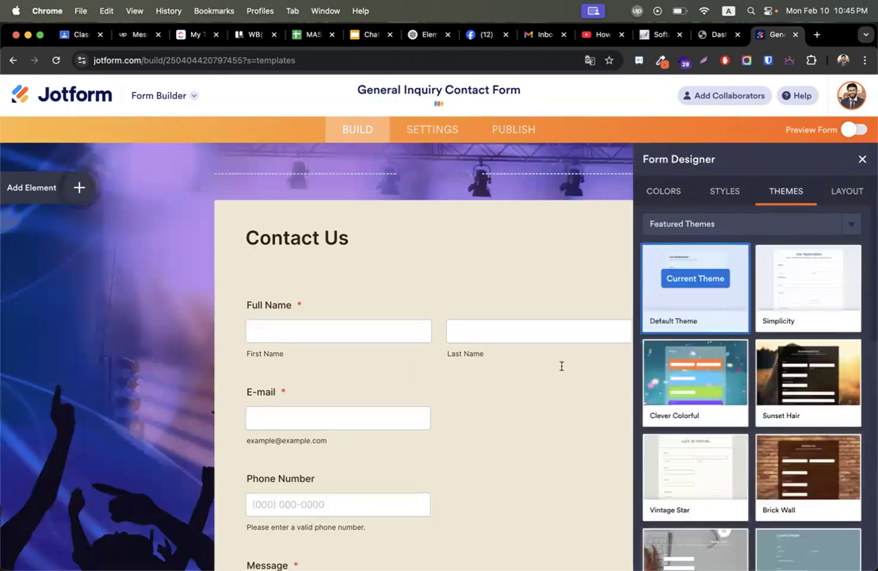
{"action": "left_click", "coordinate": [697, 272]}
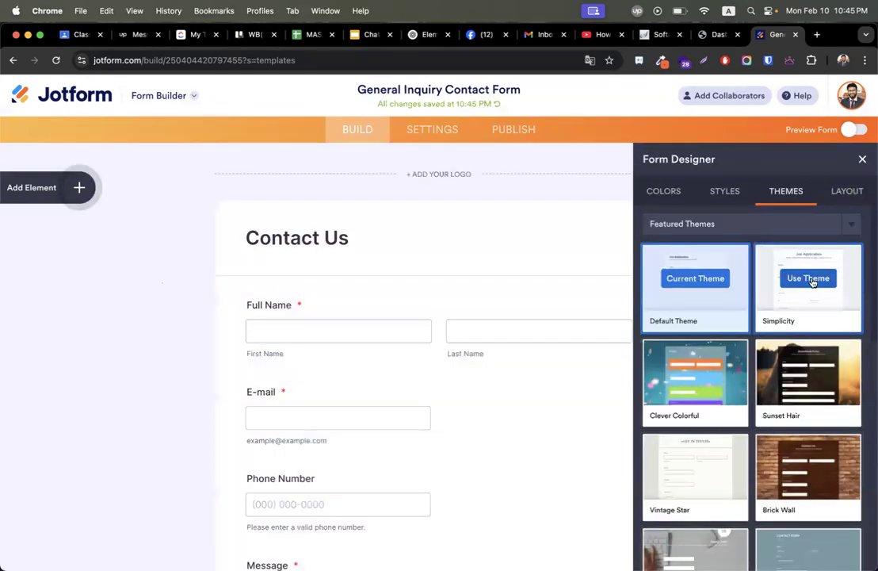
{"action": "left_click", "coordinate": [733, 198]}
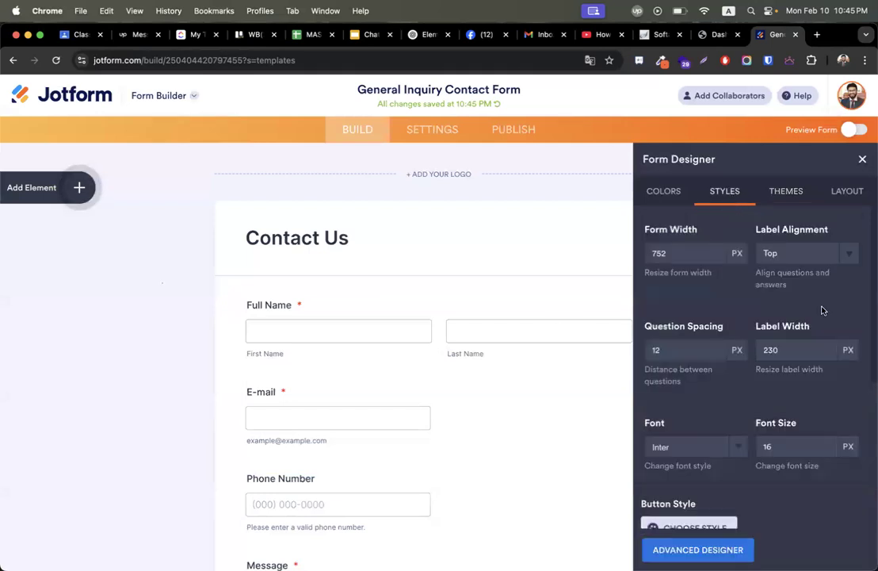
{"action": "left_click", "coordinate": [655, 189]}
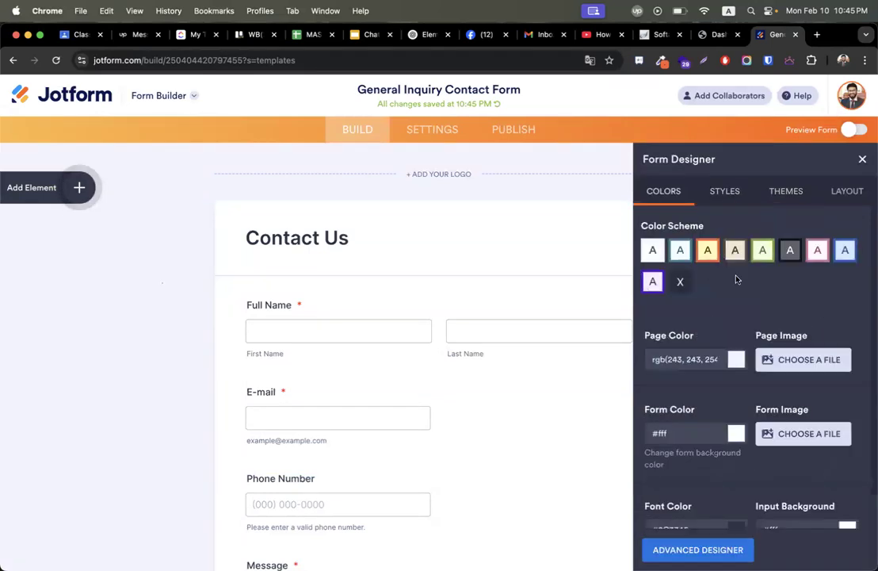
{"action": "left_click", "coordinate": [738, 251]}
{"action": "left_click", "coordinate": [863, 159]}
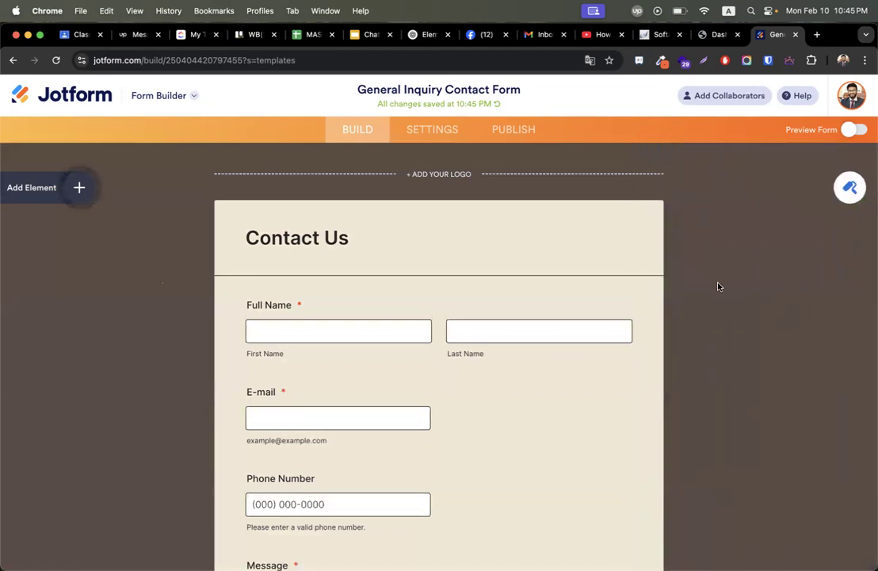
{"action": "scroll", "coordinate": [638, 443], "scroll_direction": "down", "scroll_amount": 5}
{"action": "scroll", "coordinate": [637, 444], "scroll_direction": "up", "scroll_amount": 4}
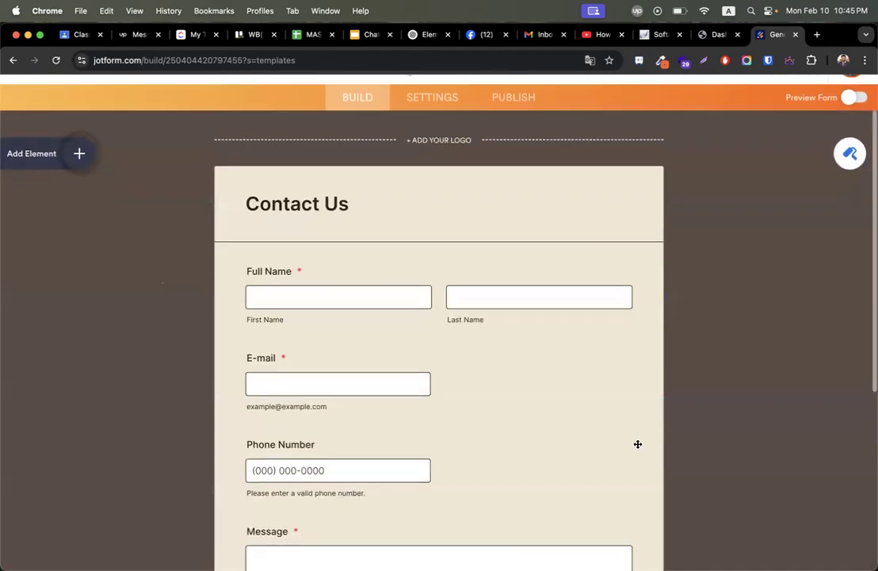
{"action": "scroll", "coordinate": [638, 444], "scroll_direction": "up", "scroll_amount": 2}
{"action": "left_click", "coordinate": [853, 129]}
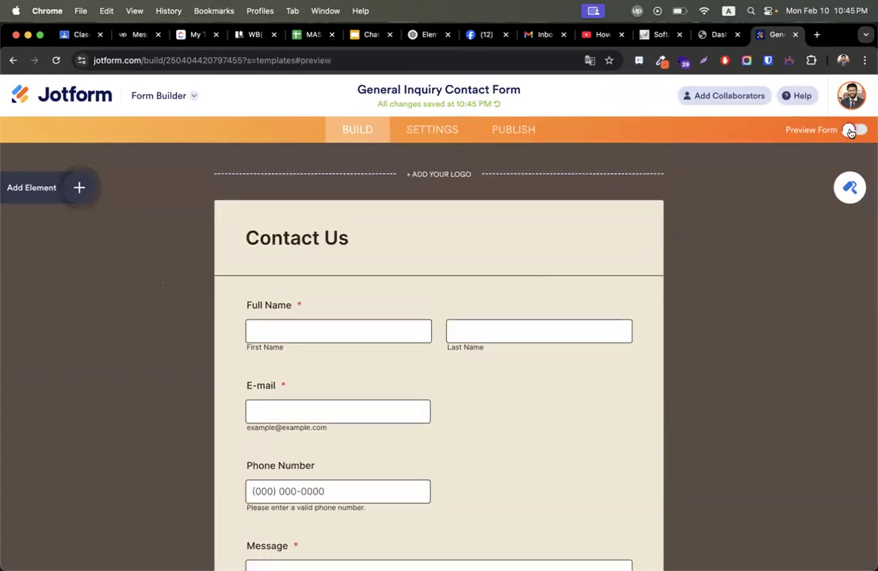
{"action": "scroll", "coordinate": [760, 245], "scroll_direction": "down", "scroll_amount": 4}
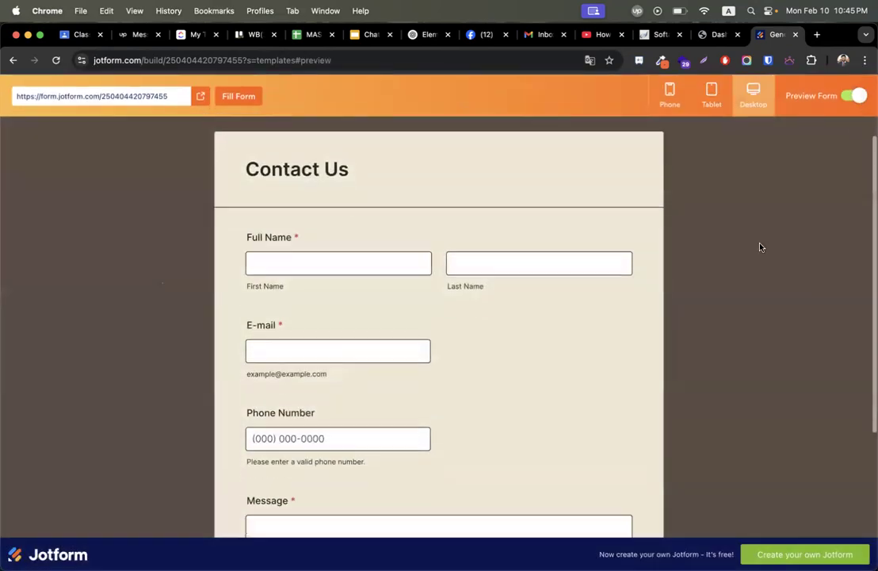
{"action": "scroll", "coordinate": [760, 247], "scroll_direction": "up", "scroll_amount": 3}
{"action": "scroll", "coordinate": [760, 248], "scroll_direction": "down", "scroll_amount": 2}
{"action": "scroll", "coordinate": [760, 247], "scroll_direction": "up", "scroll_amount": 2}
{"action": "scroll", "coordinate": [760, 247], "scroll_direction": "down", "scroll_amount": 3}
{"action": "scroll", "coordinate": [761, 247], "scroll_direction": "up", "scroll_amount": 3}
{"action": "left_click", "coordinate": [854, 96]}
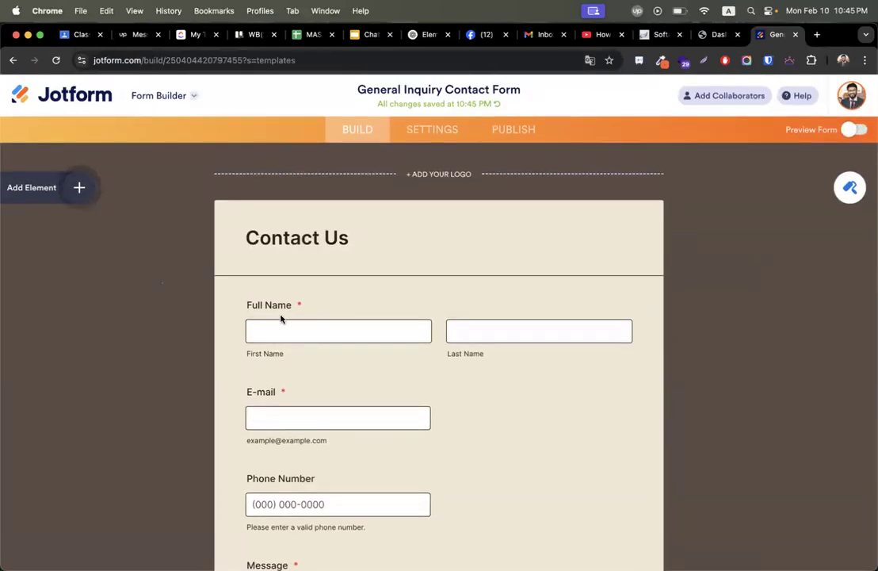
Retitle the form 'contact form' in Settings and show its Emails list.
{"action": "left_click", "coordinate": [434, 131]}
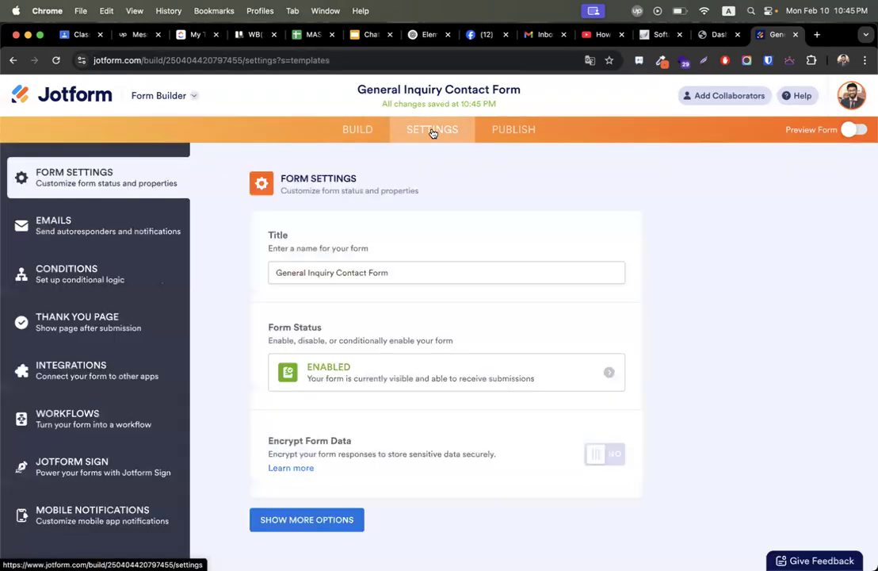
{"action": "left_click", "coordinate": [372, 135]}
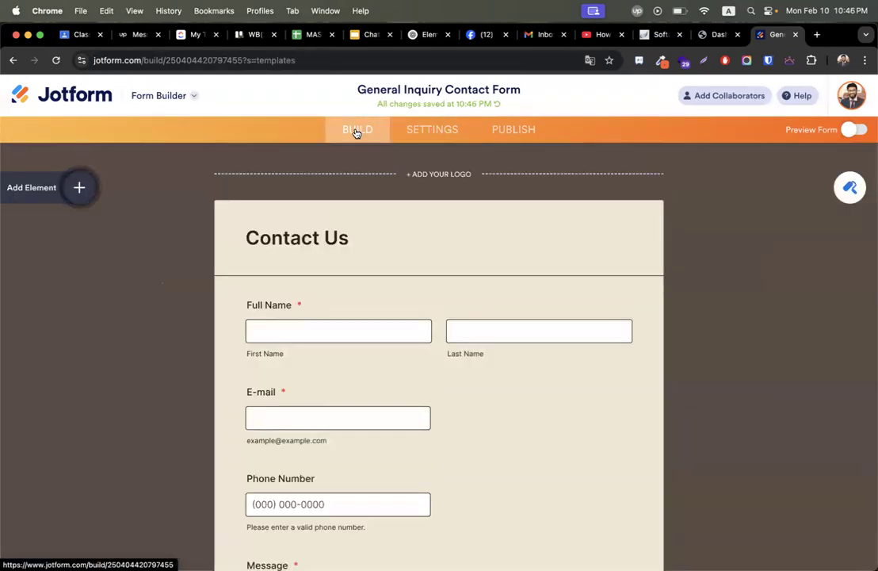
{"action": "scroll", "coordinate": [382, 320], "scroll_direction": "down", "scroll_amount": 5}
{"action": "scroll", "coordinate": [382, 321], "scroll_direction": "up", "scroll_amount": 5}
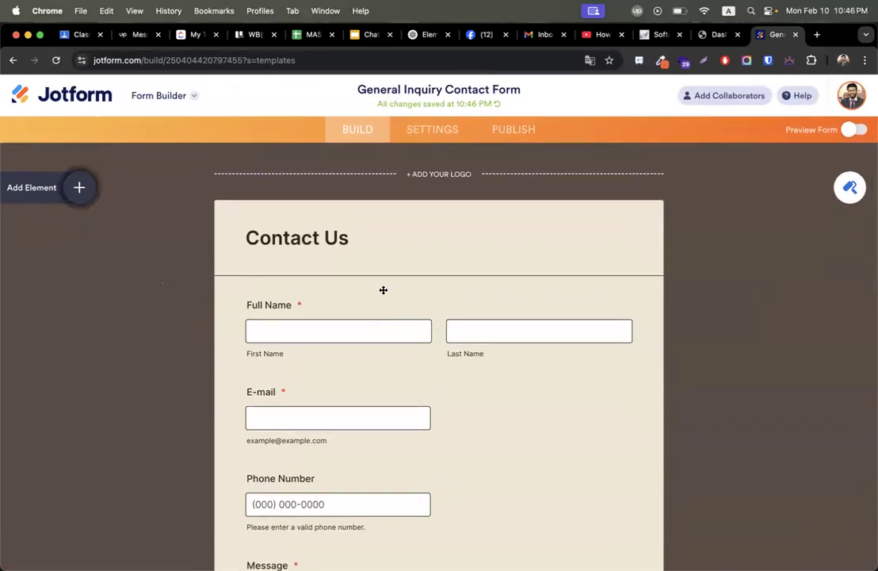
{"action": "left_click", "coordinate": [420, 135]}
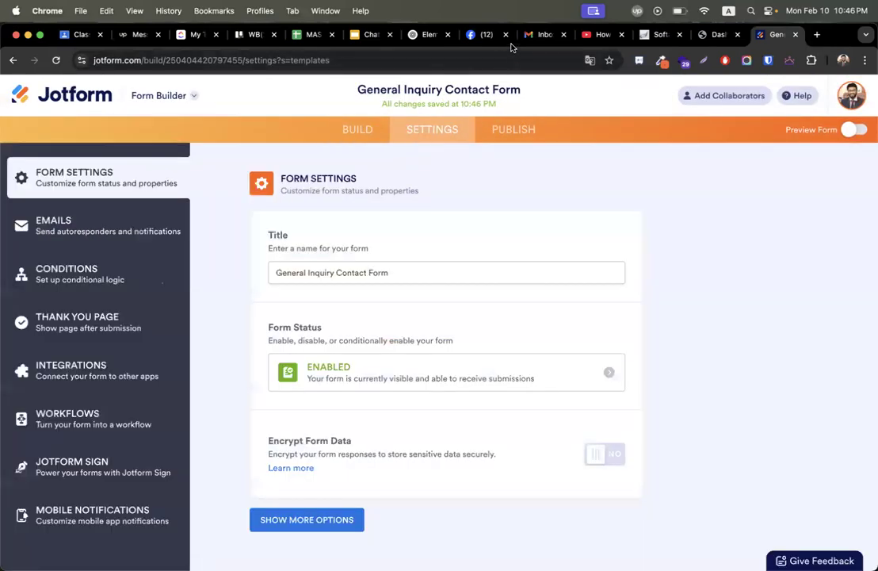
{"action": "triple_click", "coordinate": [362, 276]}
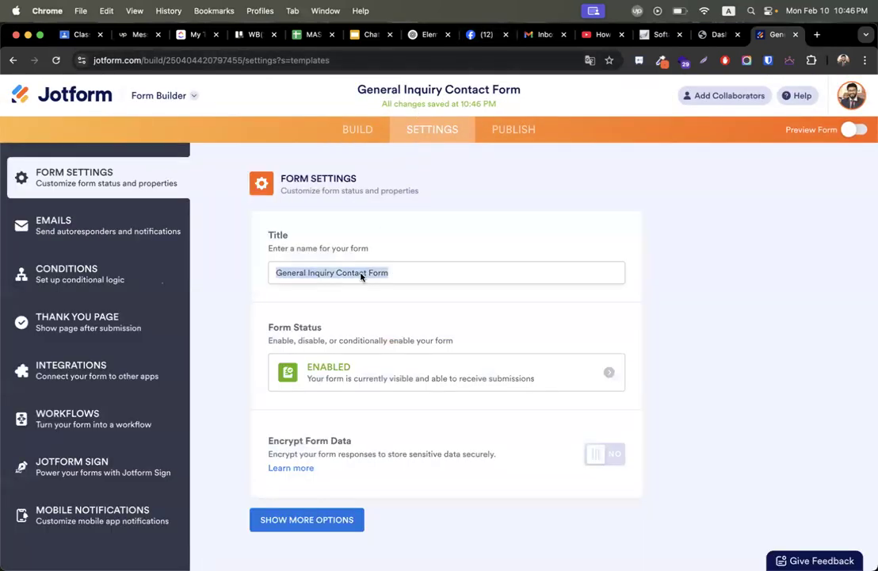
{"action": "type", "text": "contact form"}
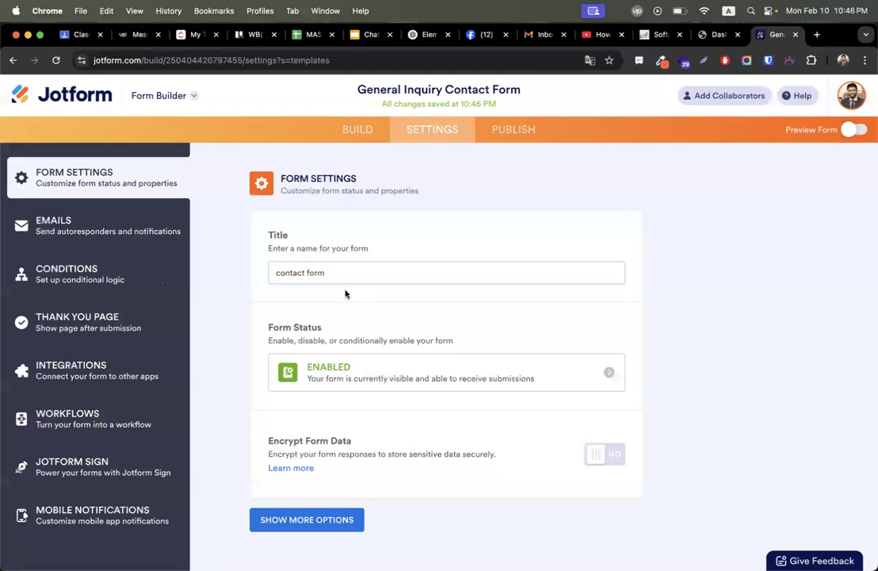
{"action": "left_click", "coordinate": [80, 226]}
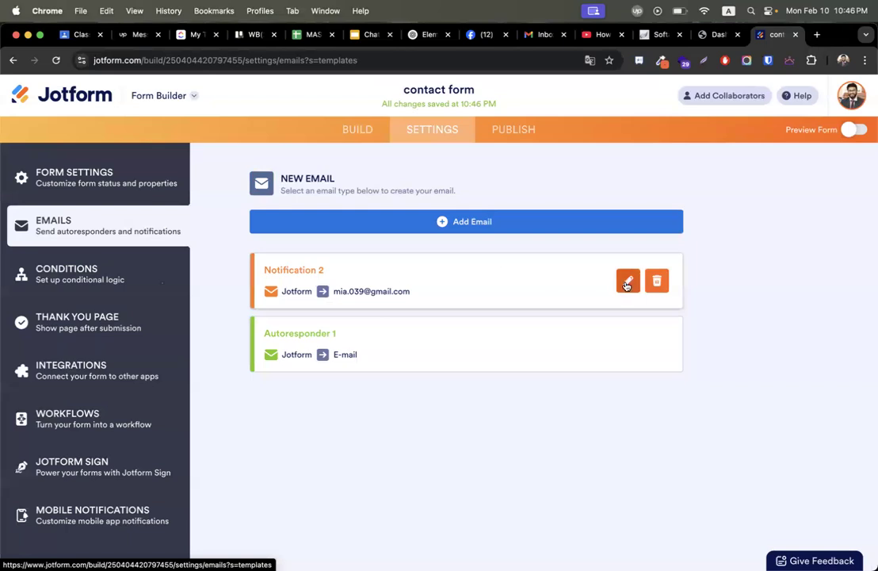
Open Notification 2 for editing and review its recipients.
{"action": "left_click", "coordinate": [627, 282]}
{"action": "scroll", "coordinate": [379, 362], "scroll_direction": "down", "scroll_amount": 2}
{"action": "scroll", "coordinate": [381, 362], "scroll_direction": "up", "scroll_amount": 2}
{"action": "scroll", "coordinate": [404, 361], "scroll_direction": "down", "scroll_amount": 2}
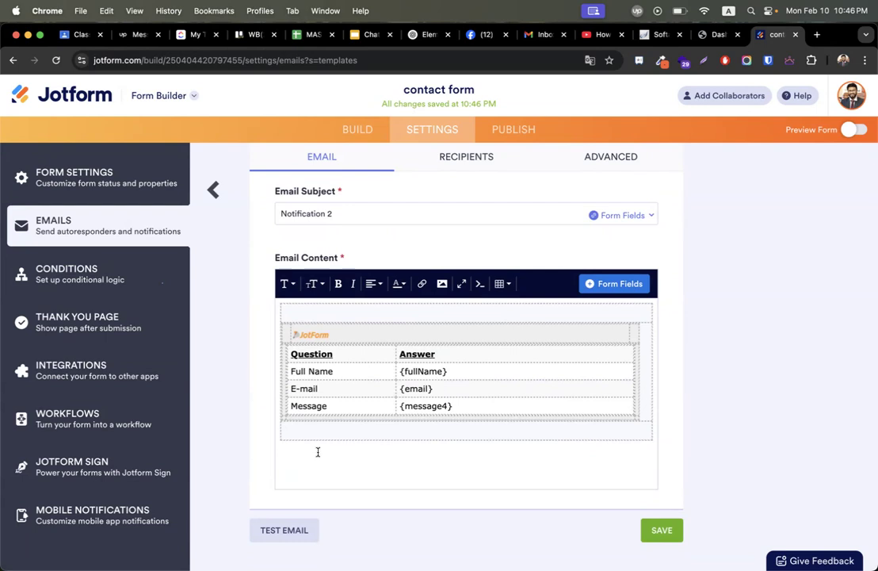
{"action": "scroll", "coordinate": [317, 451], "scroll_direction": "up", "scroll_amount": 2}
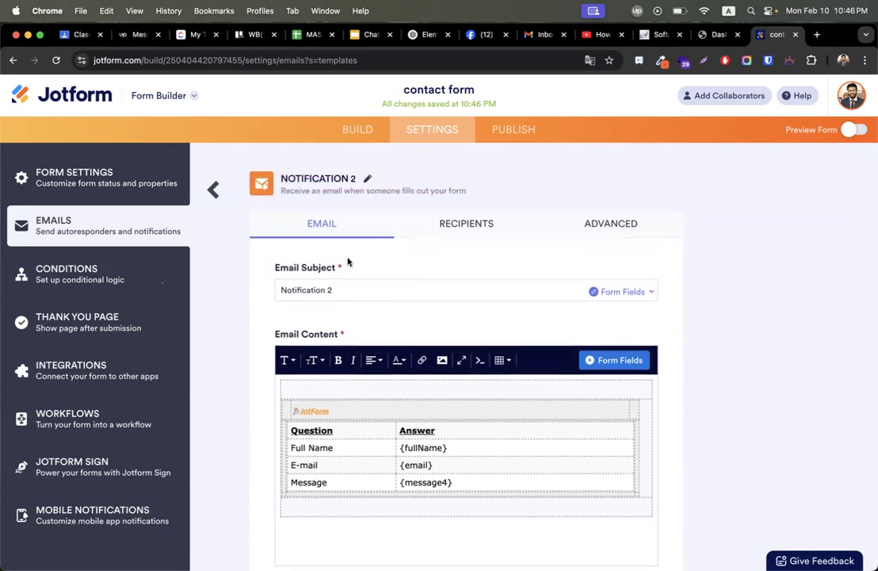
{"action": "left_click", "coordinate": [471, 230]}
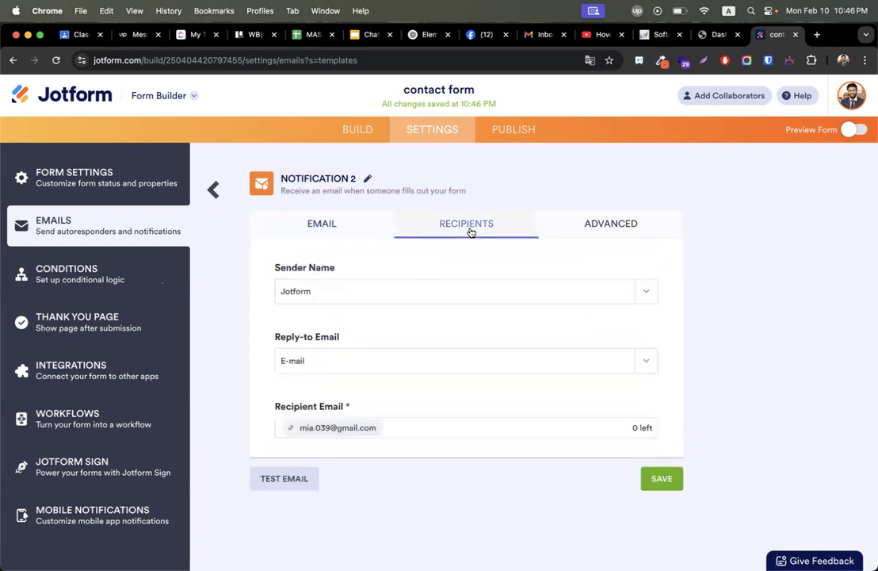
{"action": "mouse_move", "coordinate": [340, 432]}
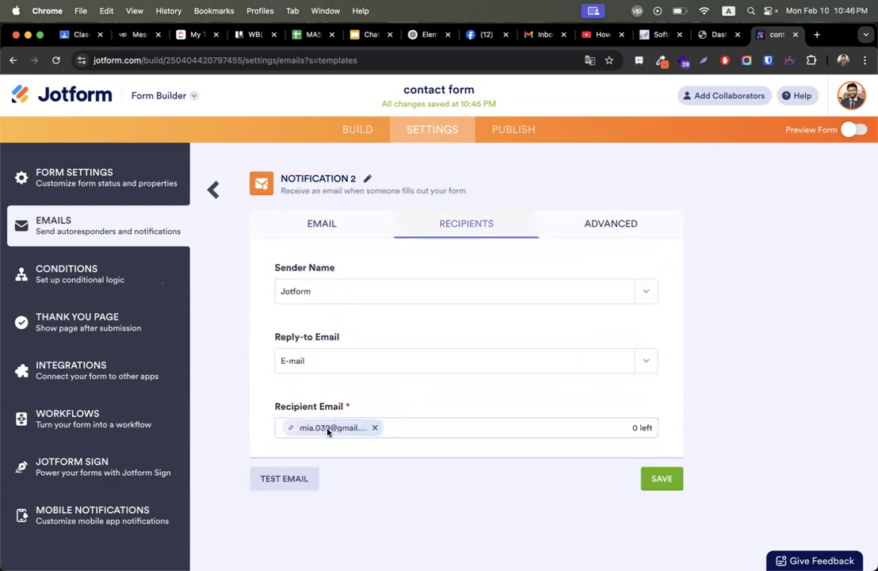
{"action": "left_click", "coordinate": [404, 428]}
{"action": "mouse_move", "coordinate": [373, 429]}
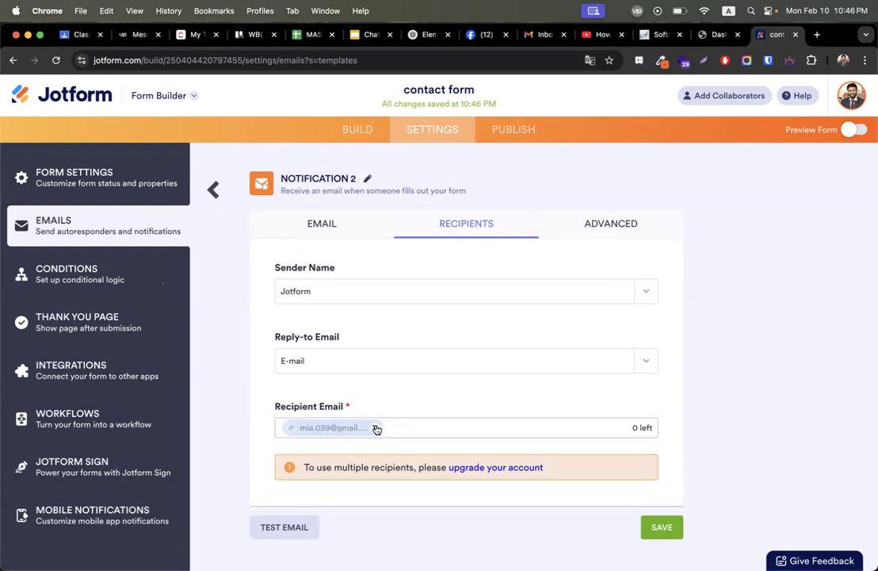
Under Advanced, uncheck 'When a submission is edited'.
{"action": "left_click", "coordinate": [608, 224]}
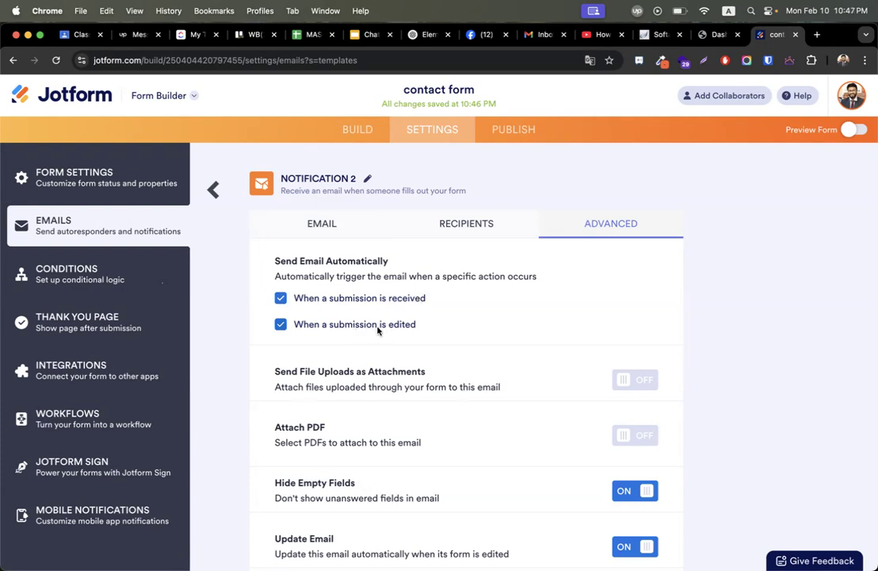
{"action": "left_click", "coordinate": [280, 324]}
{"action": "scroll", "coordinate": [458, 387], "scroll_direction": "down", "scroll_amount": 5}
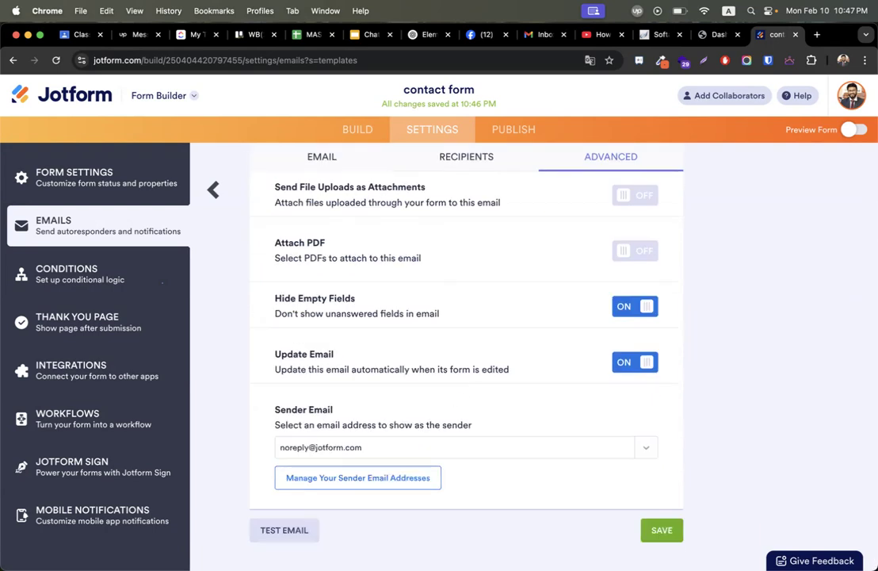
Save Notification 2 and open Autoresponder 1 for editing.
{"action": "left_click", "coordinate": [662, 530]}
{"action": "mouse_move", "coordinate": [308, 337]}
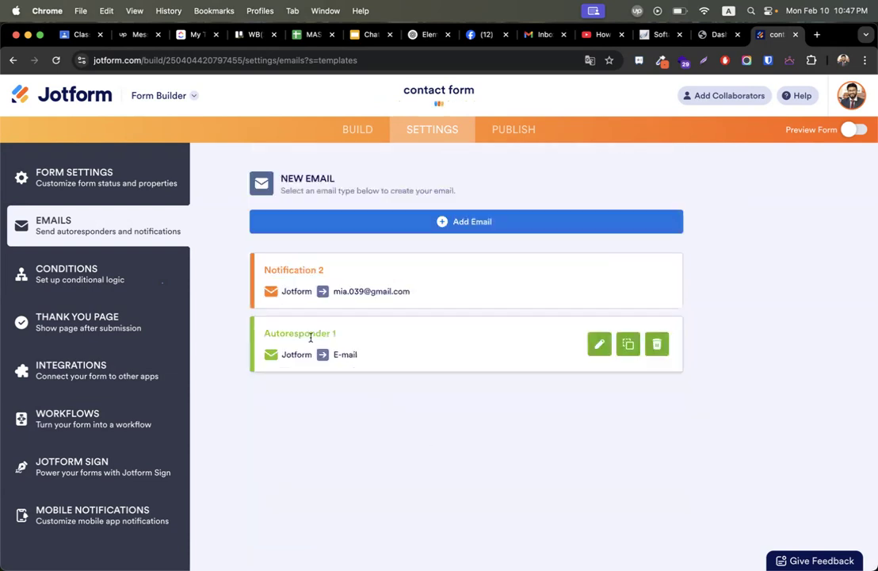
{"action": "left_click", "coordinate": [599, 345]}
{"action": "scroll", "coordinate": [485, 406], "scroll_direction": "down", "scroll_amount": 3}
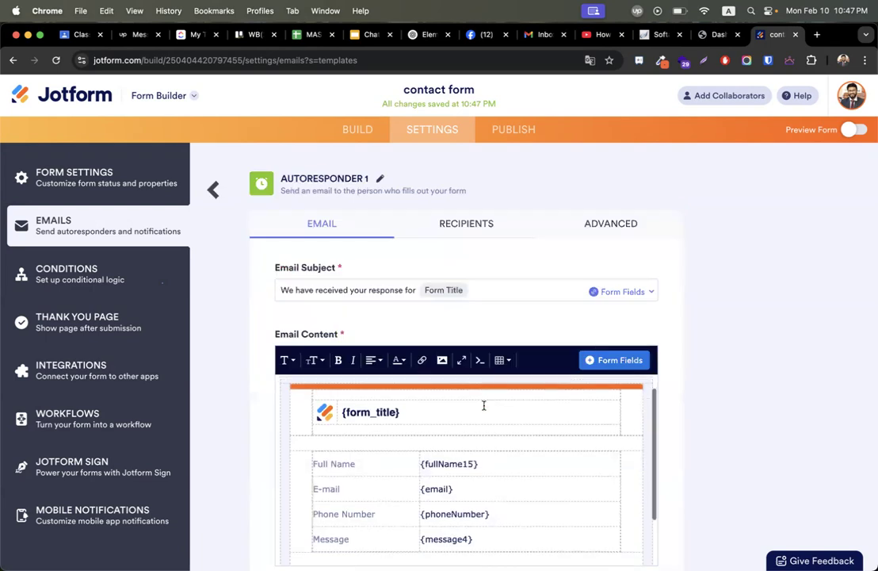
{"action": "scroll", "coordinate": [264, 454], "scroll_direction": "down", "scroll_amount": 2}
{"action": "scroll", "coordinate": [264, 454], "scroll_direction": "down", "scroll_amount": 1}
{"action": "scroll", "coordinate": [516, 373], "scroll_direction": "up", "scroll_amount": 3}
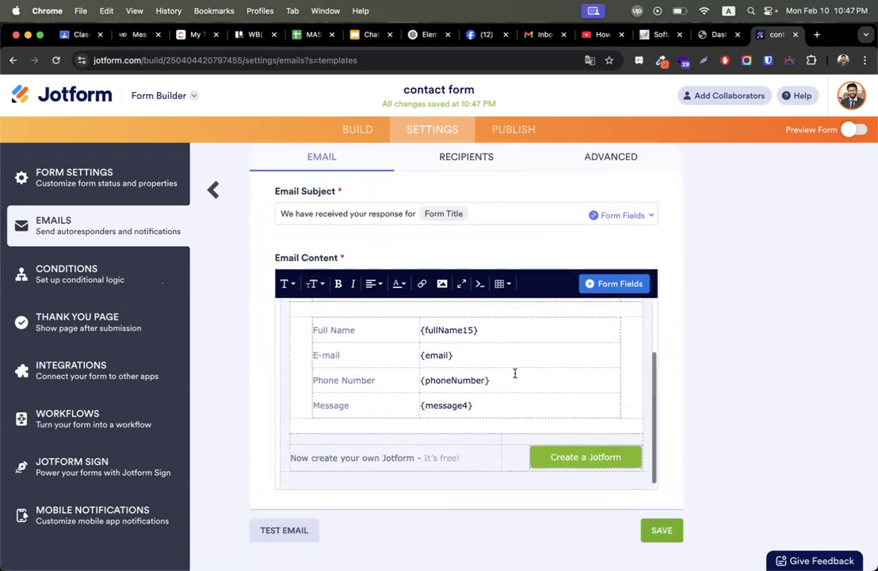
{"action": "scroll", "coordinate": [508, 421], "scroll_direction": "up", "scroll_amount": 2}
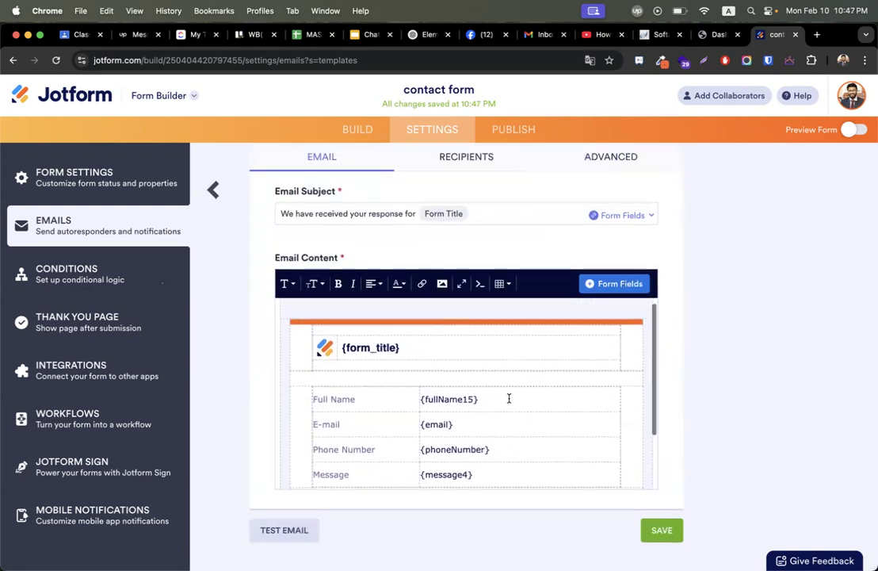
{"action": "scroll", "coordinate": [364, 338], "scroll_direction": "up", "scroll_amount": 2}
Review Autoresponder 1's recipients and email content, then return to the email list.
{"action": "left_click", "coordinate": [447, 207]}
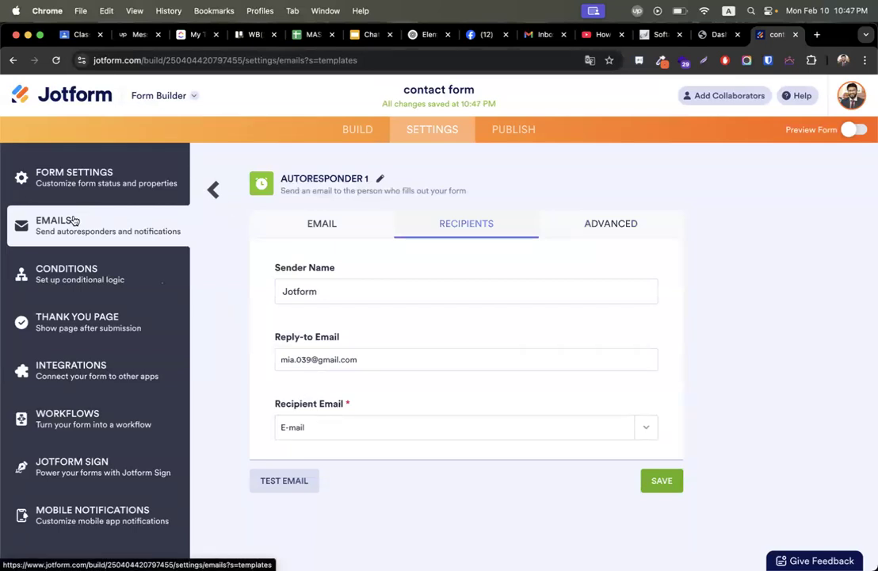
{"action": "left_click", "coordinate": [326, 229]}
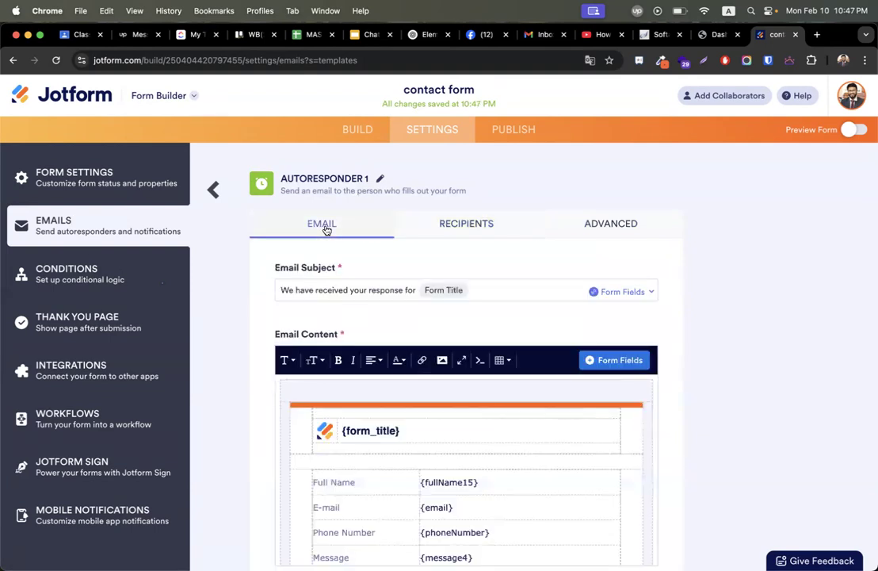
{"action": "left_click", "coordinate": [216, 190]}
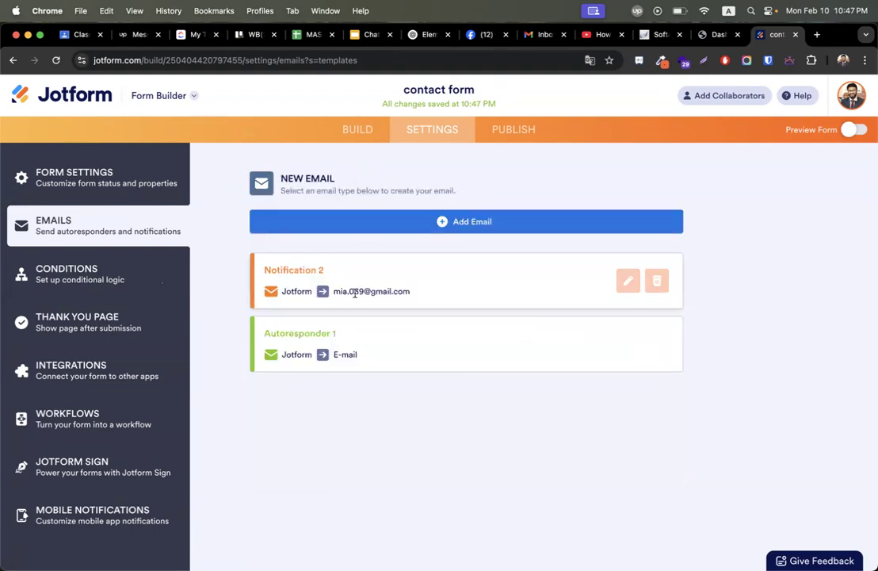
Check the Full Name and E-mail fields in the builder, then reopen Settings > Conditions.
{"action": "left_click", "coordinate": [71, 276]}
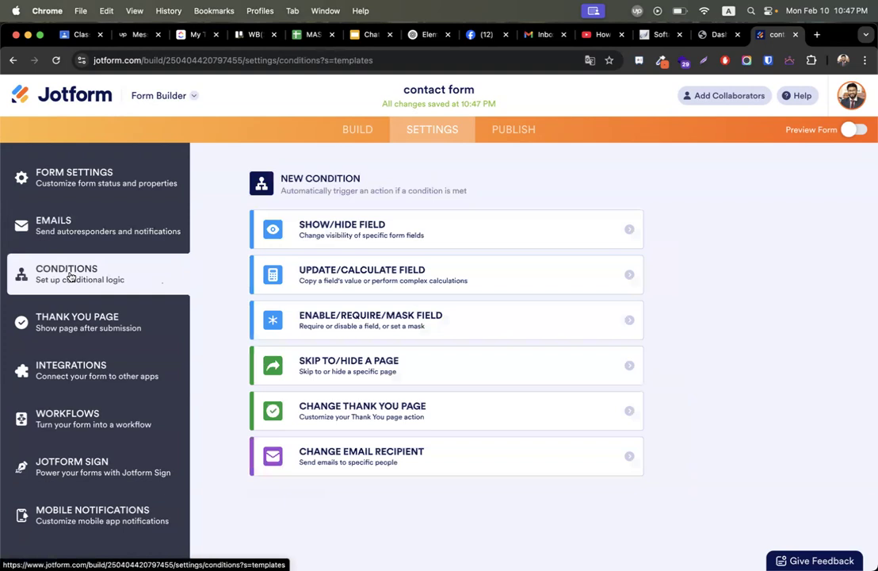
{"action": "left_click", "coordinate": [354, 135]}
{"action": "scroll", "coordinate": [406, 347], "scroll_direction": "down", "scroll_amount": 5}
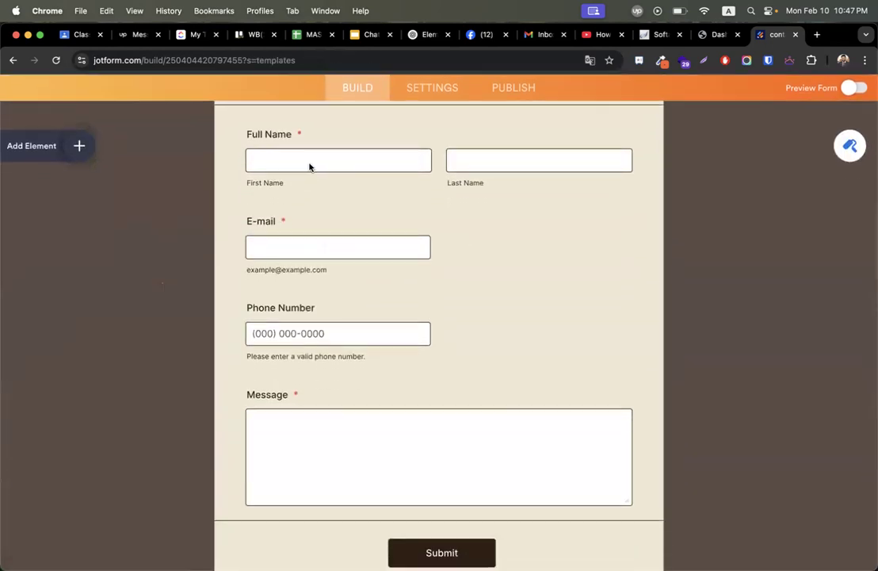
{"action": "left_click", "coordinate": [317, 165]}
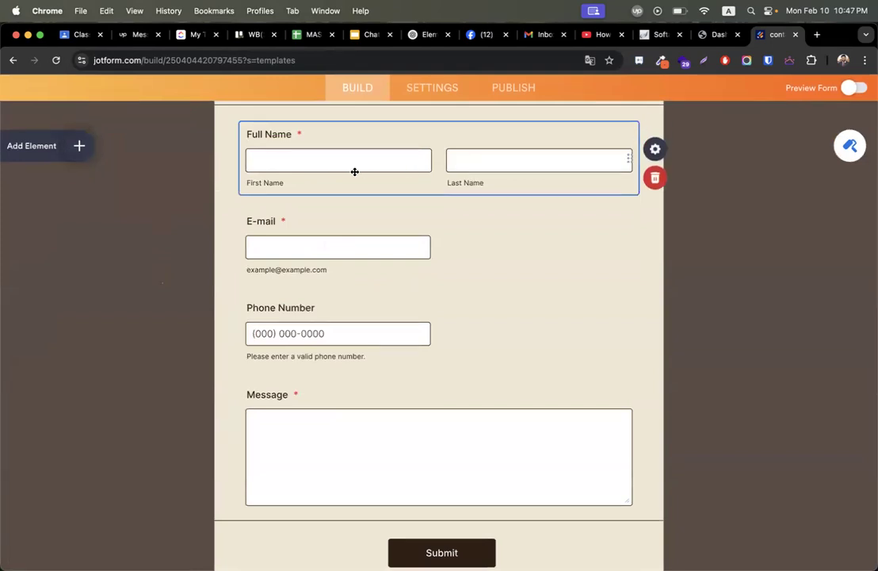
{"action": "left_click", "coordinate": [317, 247]}
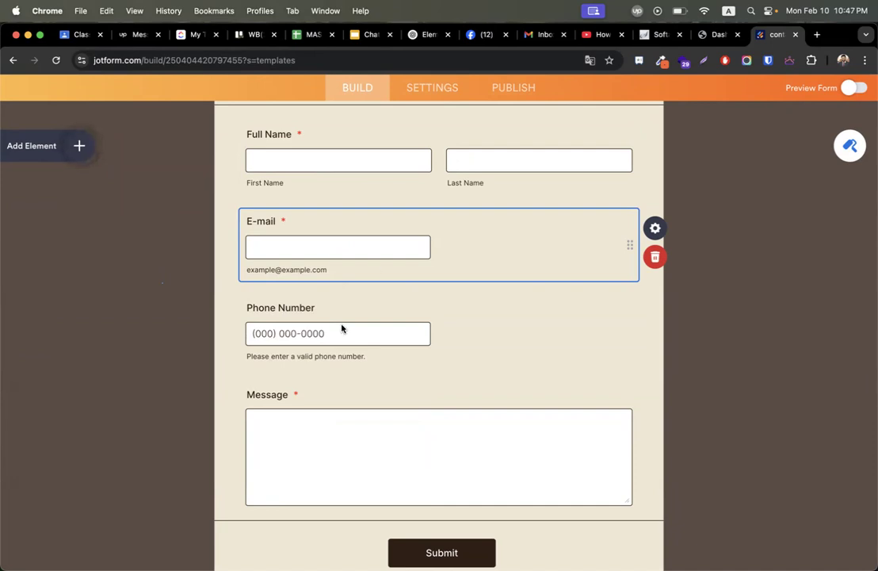
{"action": "left_click", "coordinate": [424, 89]}
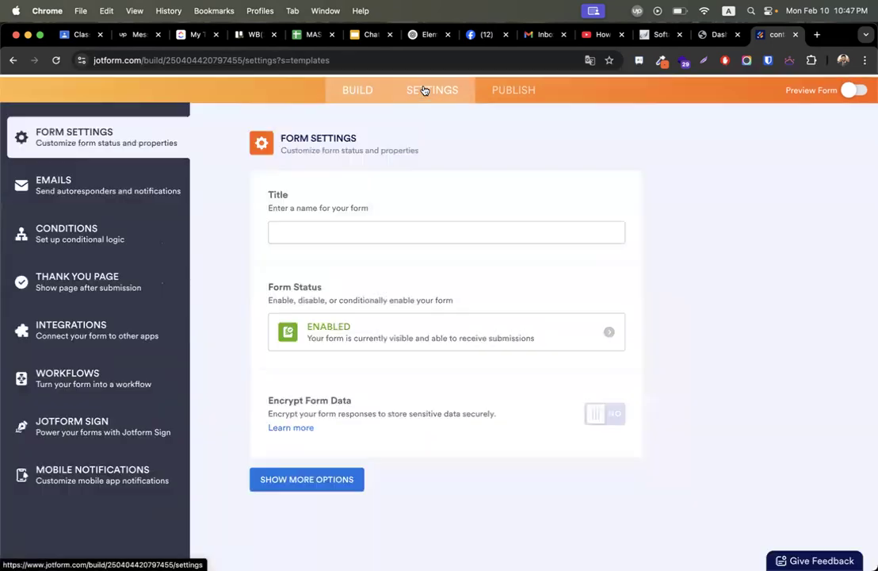
{"action": "left_click", "coordinate": [67, 282]}
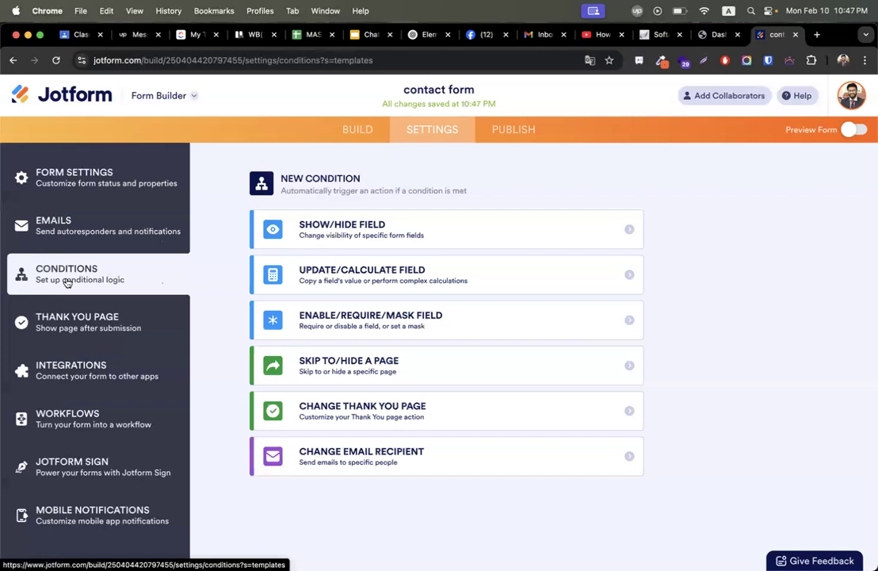
Save a Show/Hide Field rule: if E-mail is filled, show Phone Number.
{"action": "left_click", "coordinate": [464, 230]}
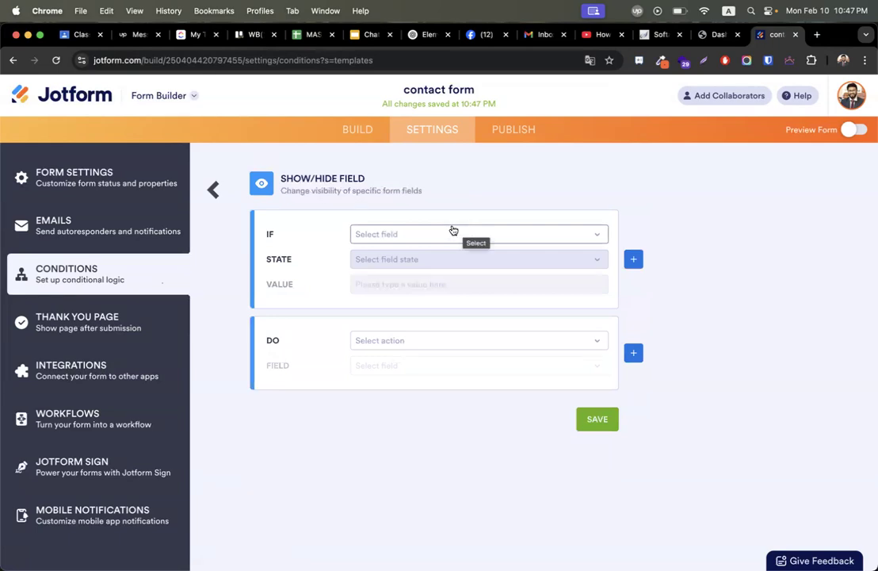
{"action": "left_click", "coordinate": [380, 241]}
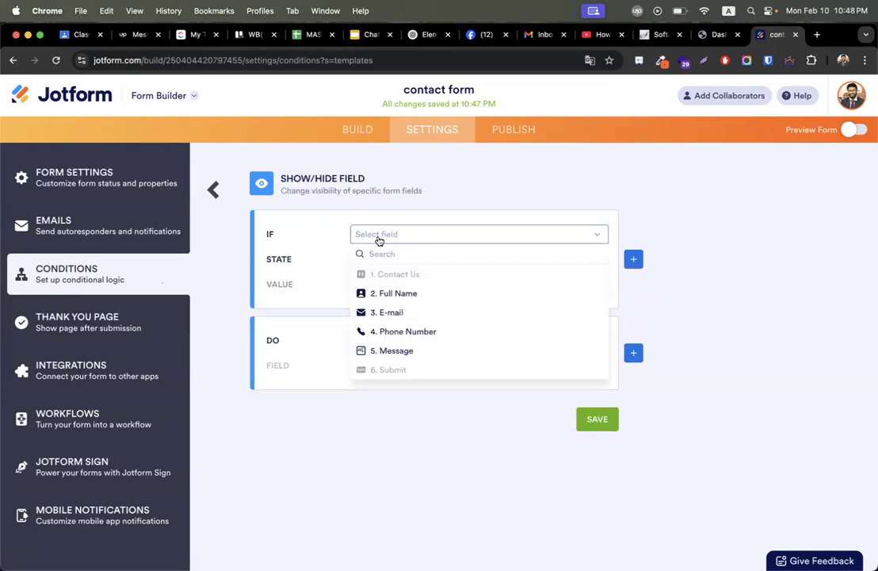
{"action": "left_click", "coordinate": [406, 316]}
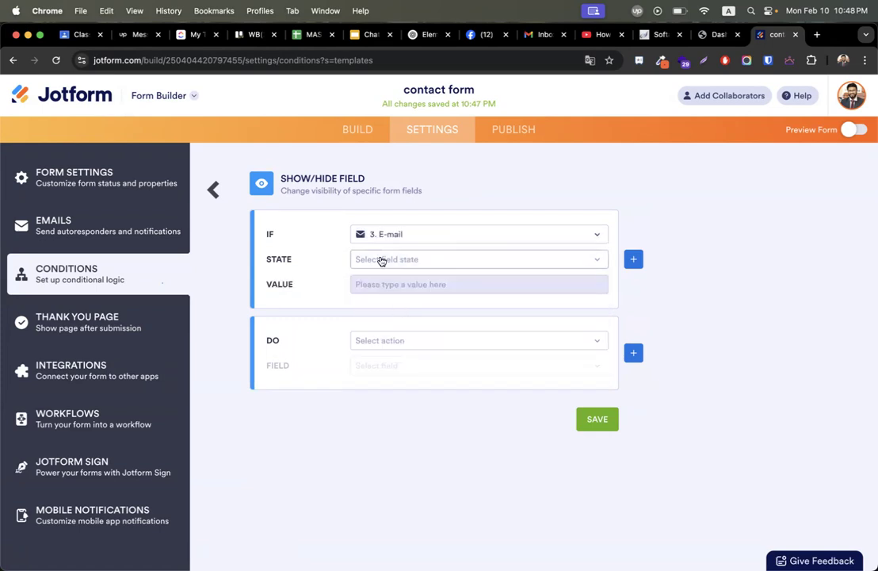
{"action": "left_click", "coordinate": [381, 259]}
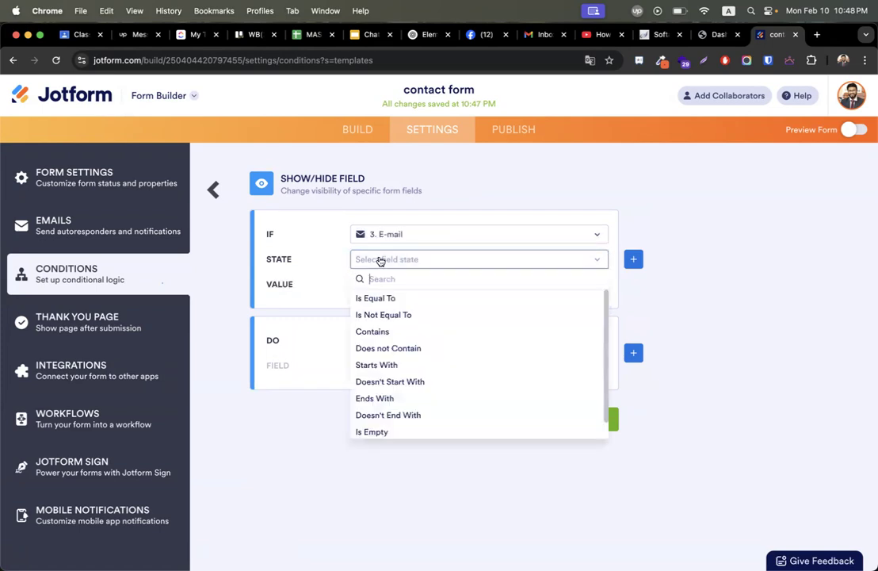
{"action": "scroll", "coordinate": [406, 328], "scroll_direction": "down", "scroll_amount": 1}
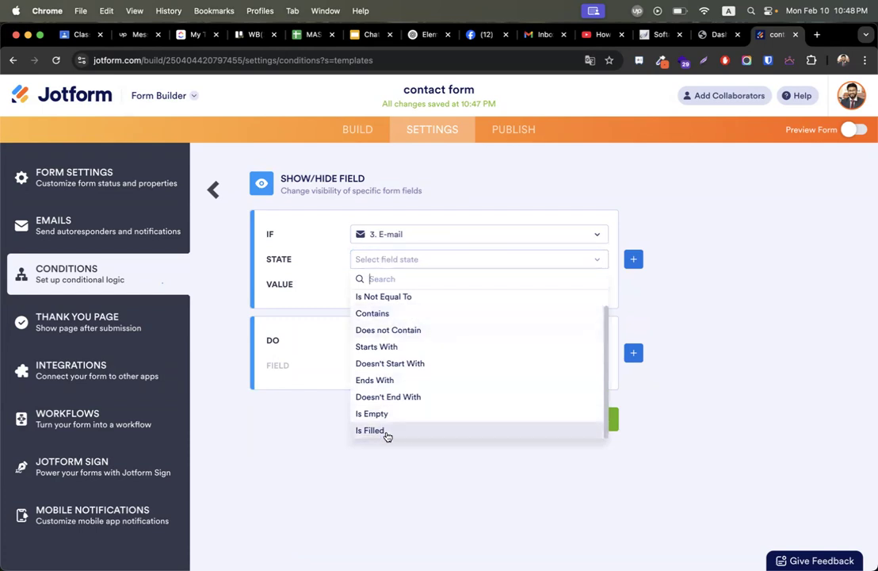
{"action": "left_click", "coordinate": [373, 431]}
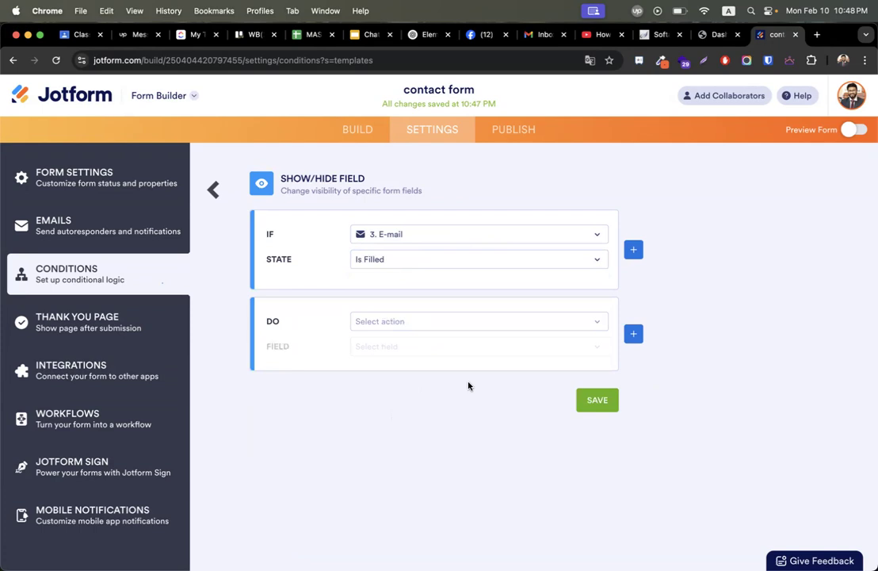
{"action": "left_click", "coordinate": [429, 322]}
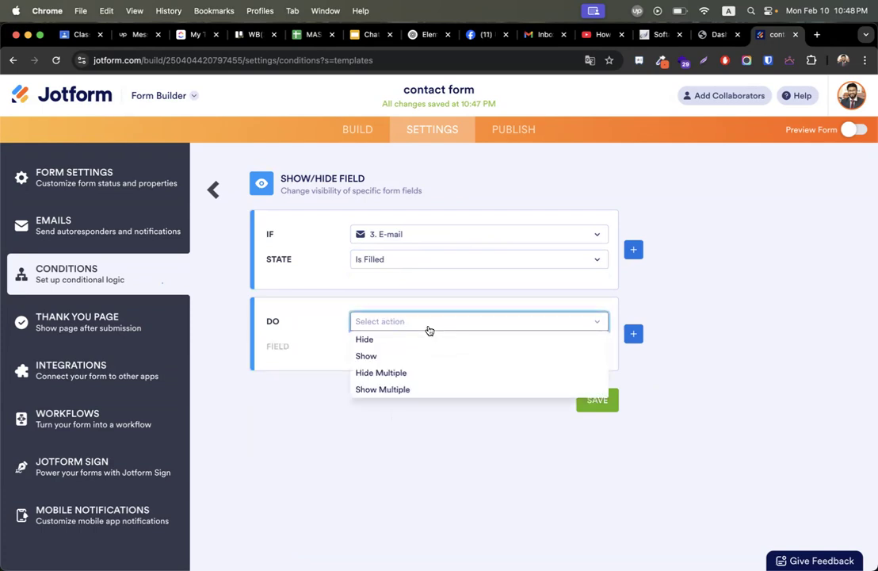
{"action": "left_click", "coordinate": [385, 356]}
{"action": "left_click", "coordinate": [399, 353]}
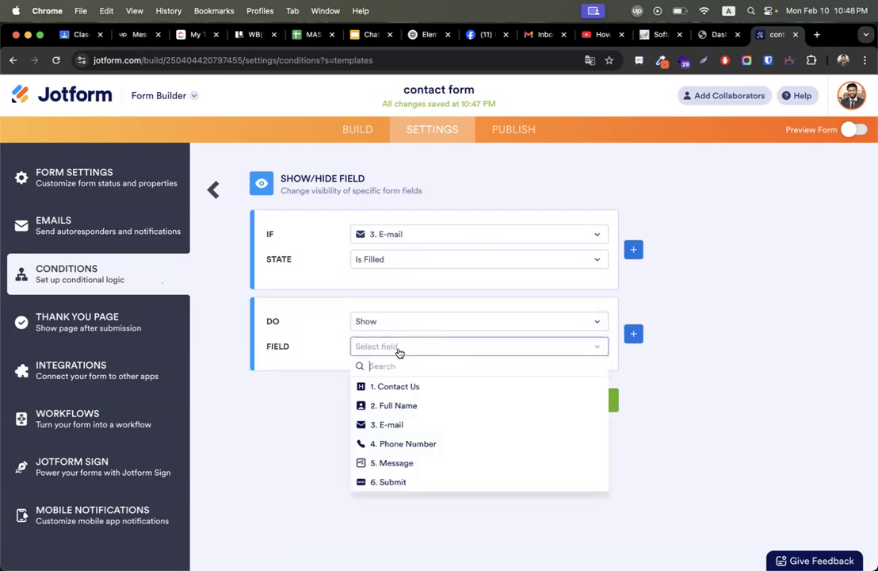
{"action": "left_click", "coordinate": [403, 444]}
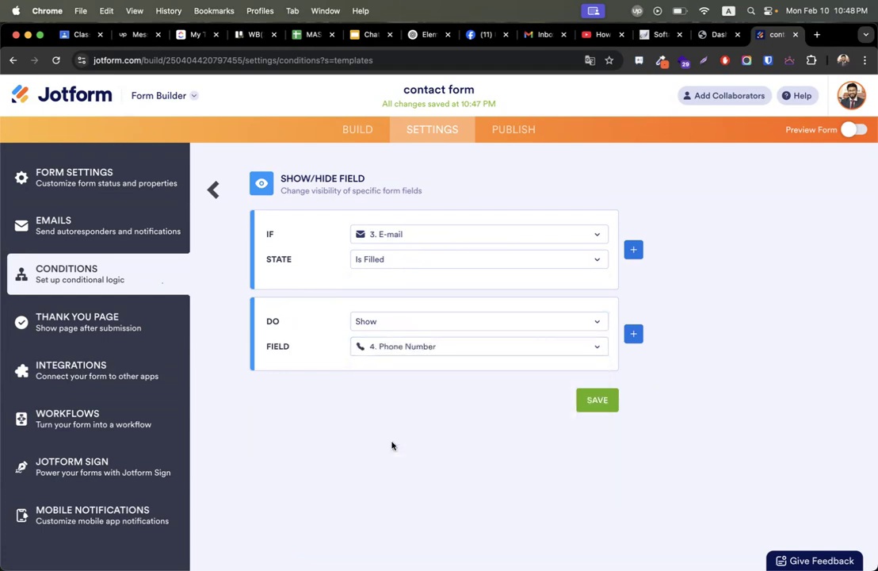
{"action": "left_click", "coordinate": [597, 400]}
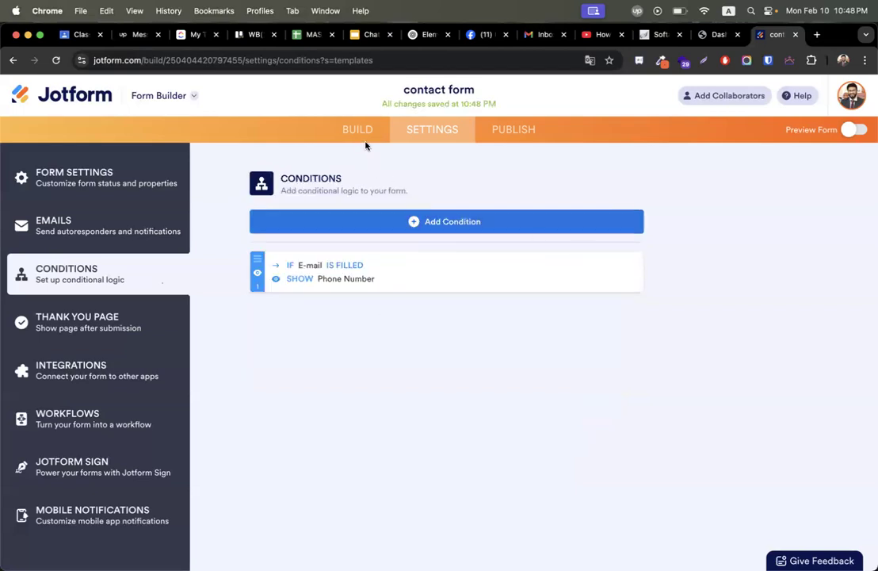
{"action": "left_click", "coordinate": [854, 131]}
{"action": "scroll", "coordinate": [631, 297], "scroll_direction": "down", "scroll_amount": 3}
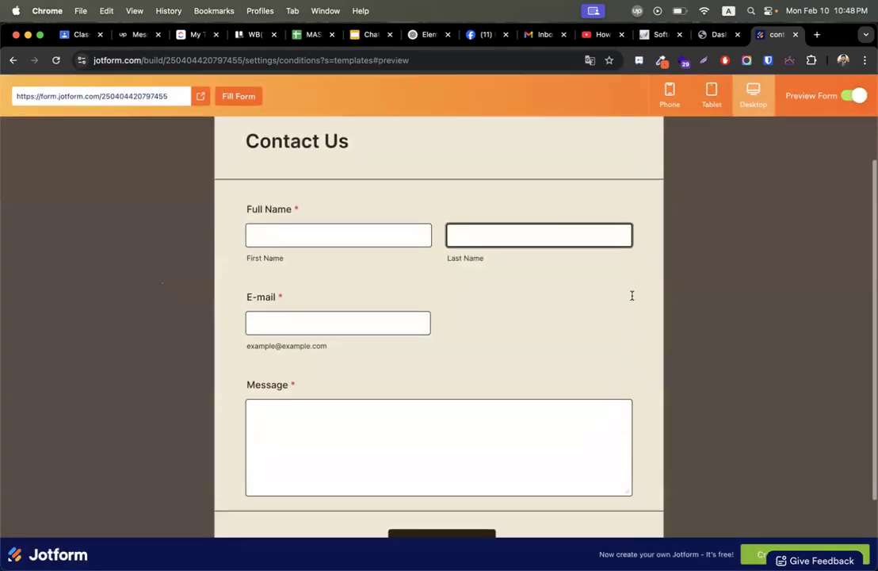
{"action": "left_click", "coordinate": [403, 294]}
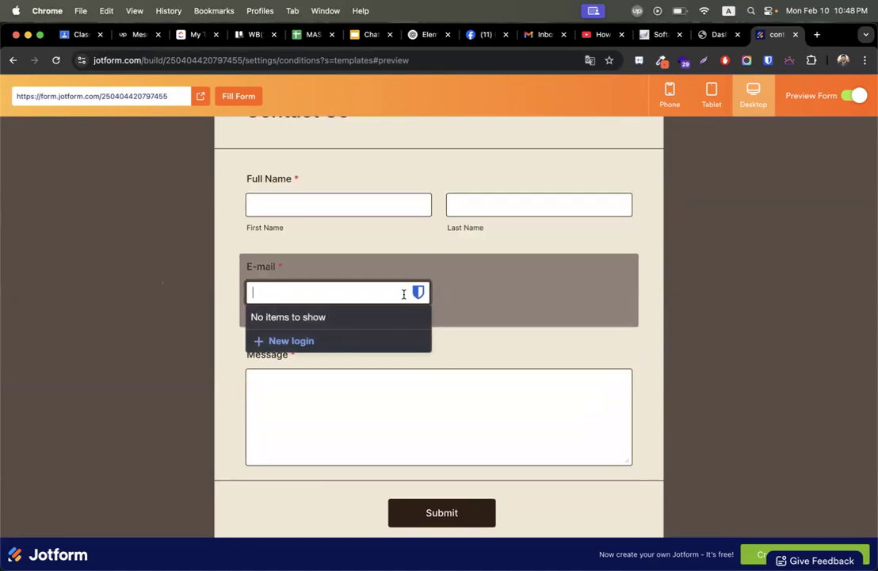
{"action": "type", "text": "mi"}
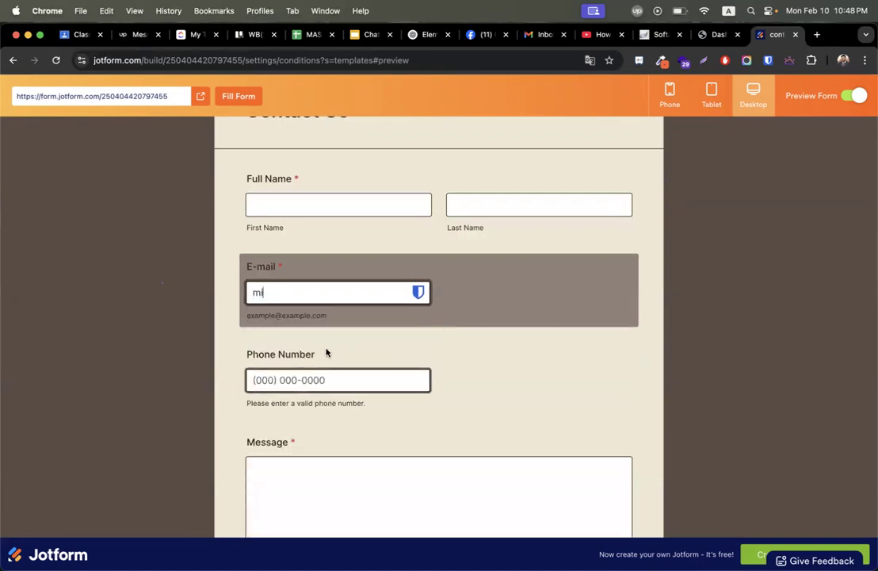
{"action": "key", "text": "BackSpace"}
{"action": "key", "text": "BackSpace"}
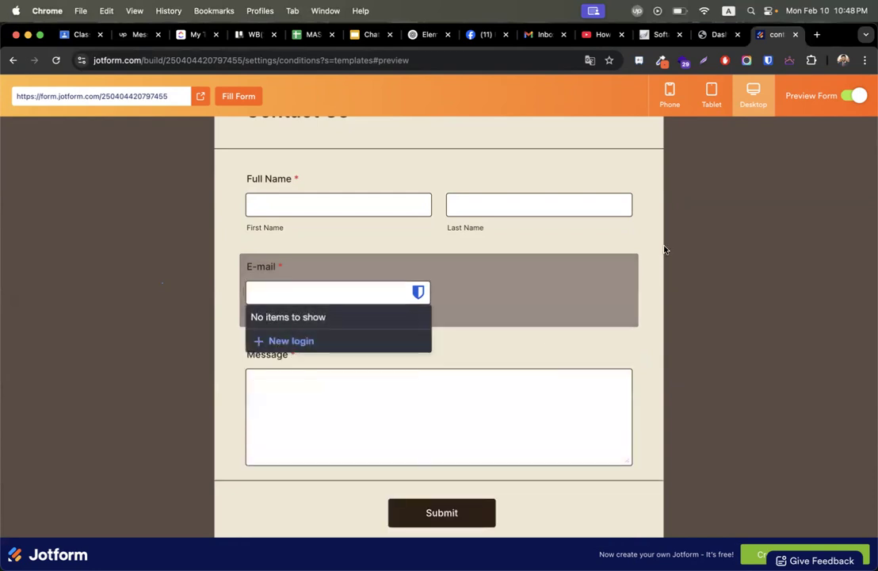
{"action": "left_click", "coordinate": [665, 249]}
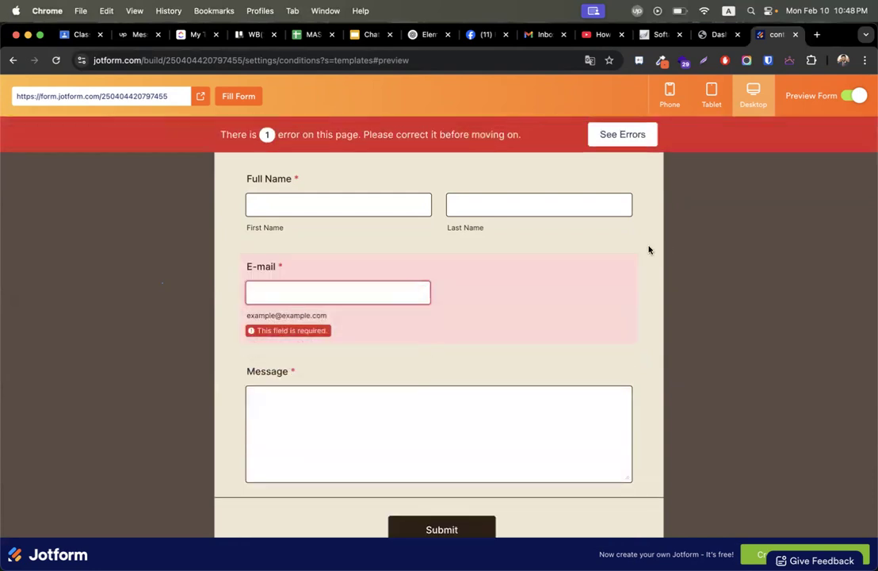
{"action": "left_click", "coordinate": [267, 291]}
{"action": "type", "text": "kjhkl"}
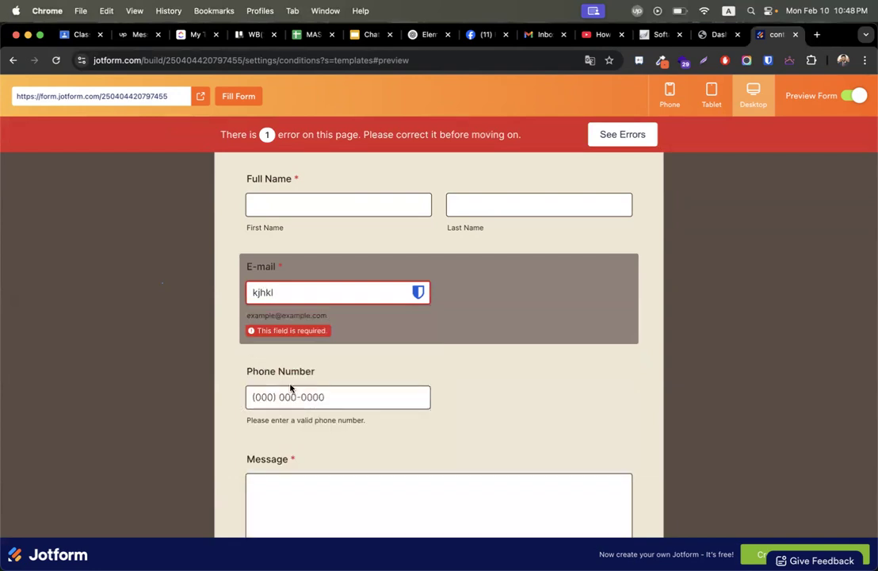
{"action": "scroll", "coordinate": [679, 329], "scroll_direction": "up", "scroll_amount": 2}
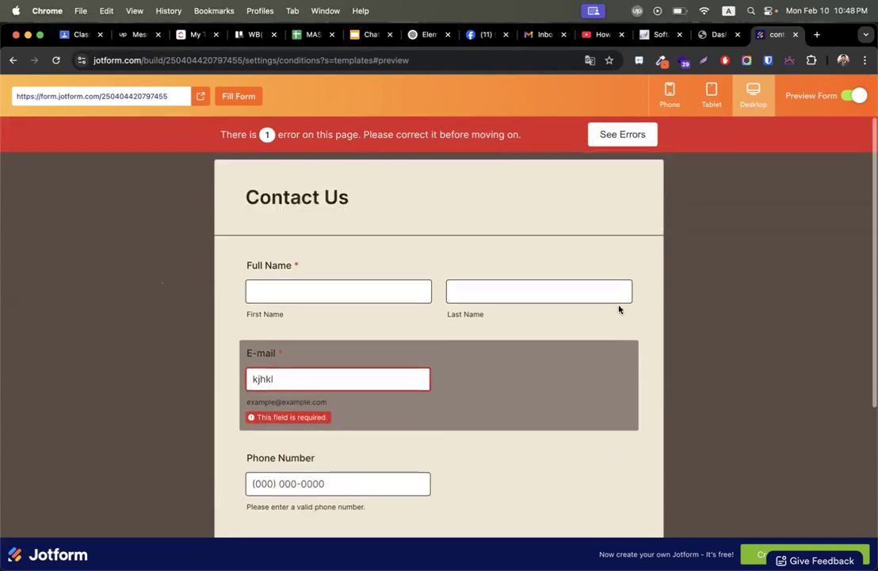
{"action": "left_click", "coordinate": [853, 95]}
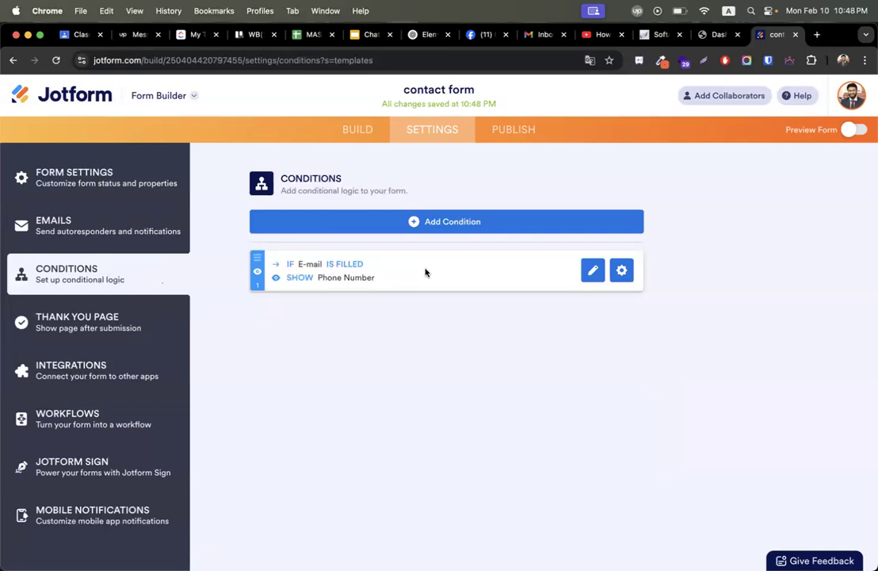
Set the Thank You Page to redirect to an external link after submission, then go to Facebook.
{"action": "left_click", "coordinate": [128, 313]}
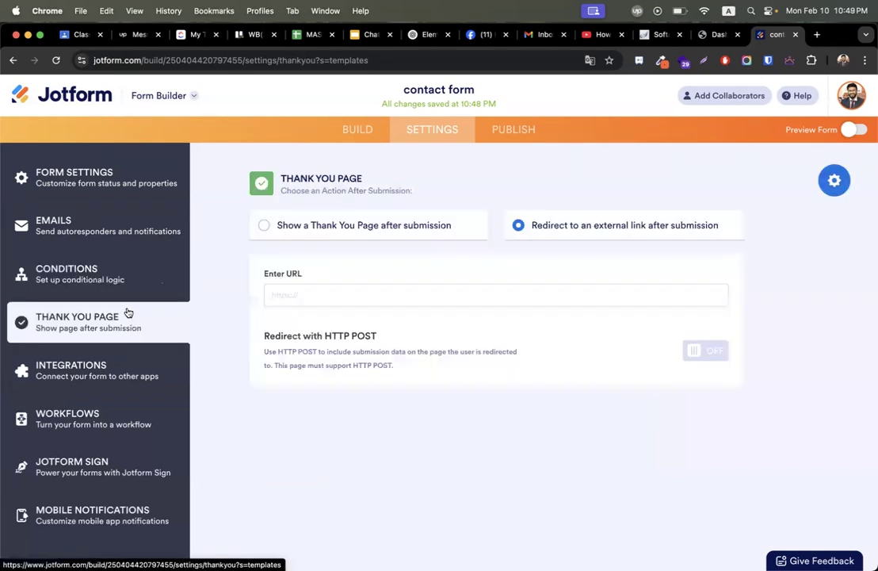
{"action": "left_click", "coordinate": [300, 232]}
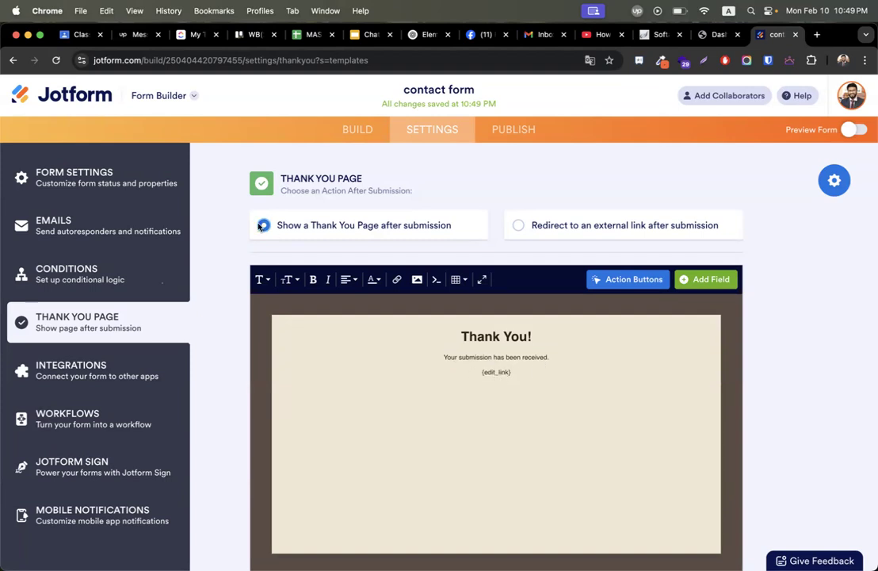
{"action": "left_click", "coordinate": [517, 226]}
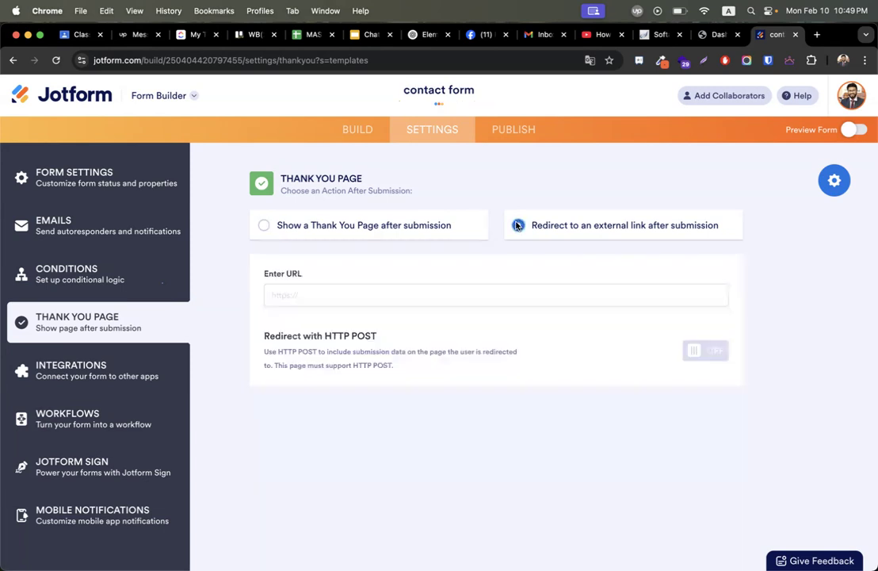
{"action": "left_click", "coordinate": [473, 34]}
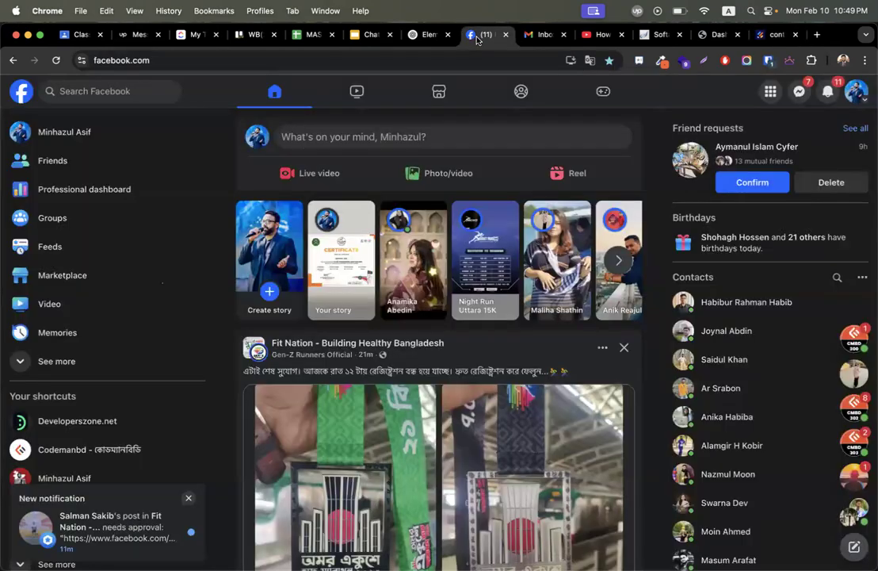
Open the CodemanBD Success Stories Facebook group and copy its page URL.
{"action": "left_click", "coordinate": [111, 92]}
{"action": "left_click", "coordinate": [95, 141]}
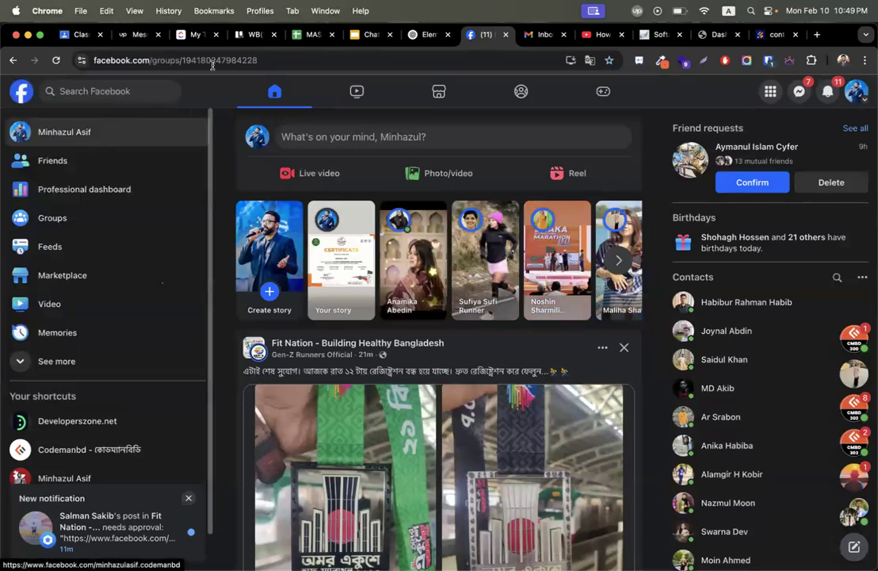
{"action": "left_click", "coordinate": [223, 60]}
{"action": "right_click", "coordinate": [232, 63]}
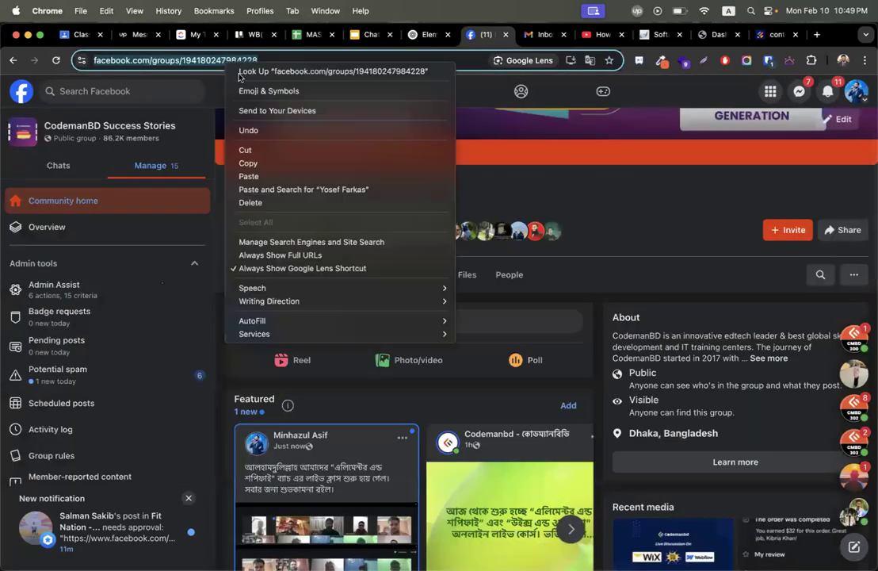
{"action": "left_click", "coordinate": [285, 161]}
{"action": "left_click", "coordinate": [657, 194]}
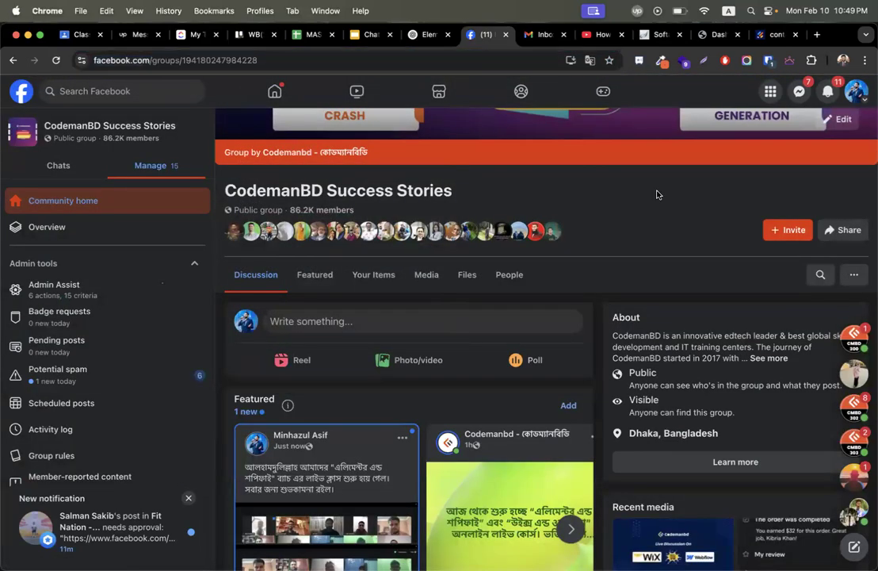
{"action": "scroll", "coordinate": [656, 194], "scroll_direction": "up", "scroll_amount": 5}
{"action": "scroll", "coordinate": [433, 272], "scroll_direction": "down", "scroll_amount": 6}
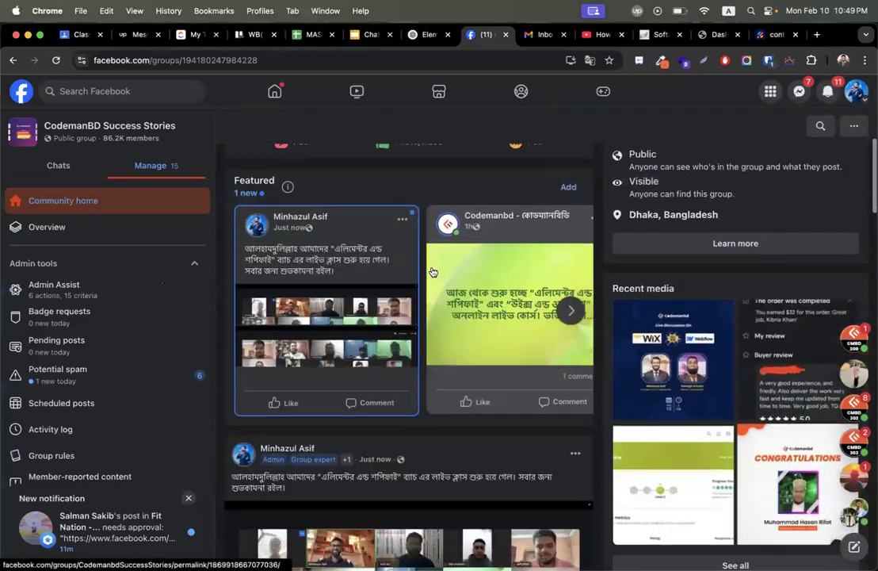
{"action": "scroll", "coordinate": [434, 128], "scroll_direction": "up", "scroll_amount": 3}
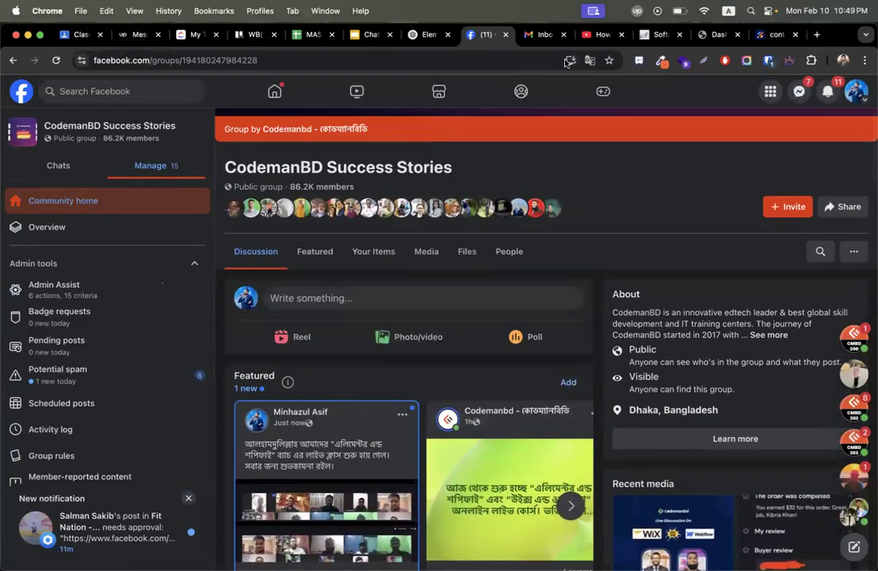
{"action": "left_click", "coordinate": [776, 34]}
{"action": "key", "text": "super+space"}
{"action": "key", "text": "super+v"}
{"action": "key", "text": "Escape"}
{"action": "key", "text": "super+v"}
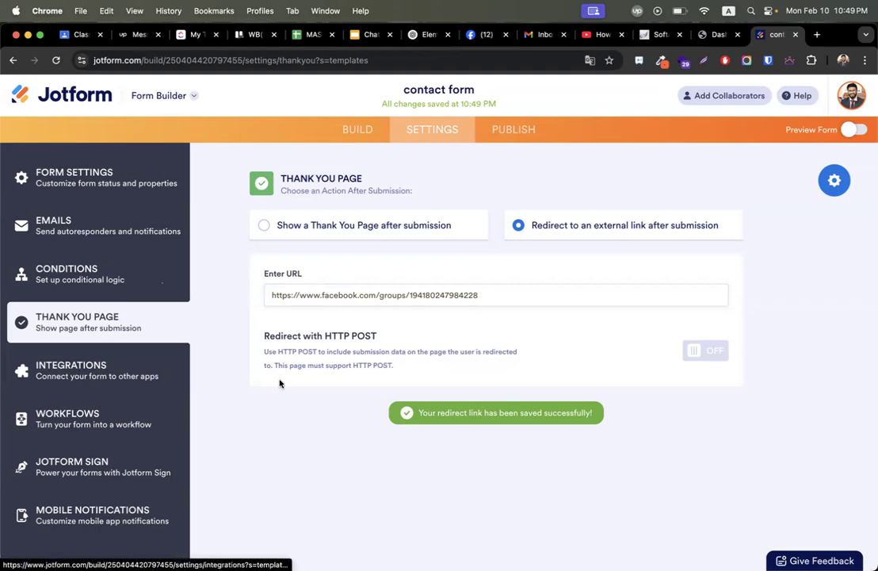
{"action": "left_click", "coordinate": [132, 376]}
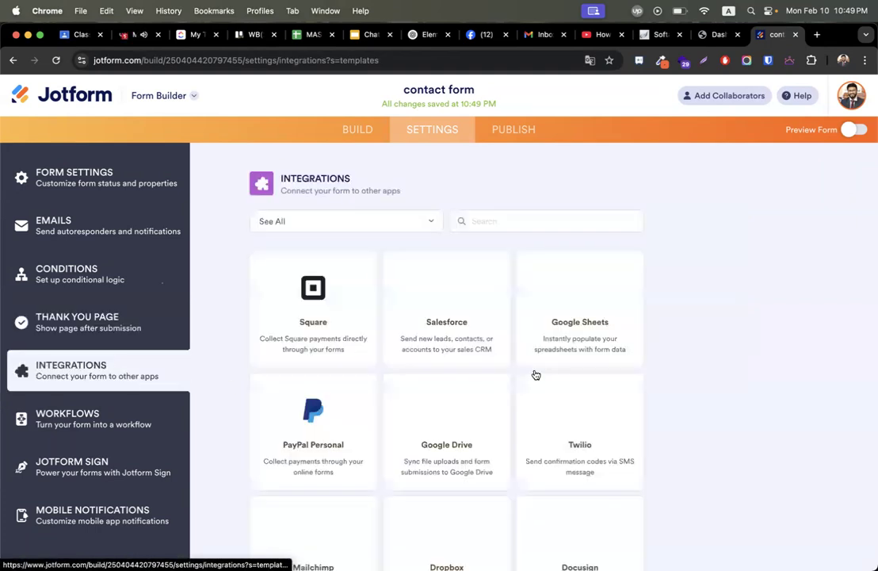
Switch to the Upwork Messages tab.
{"action": "left_click", "coordinate": [128, 35]}
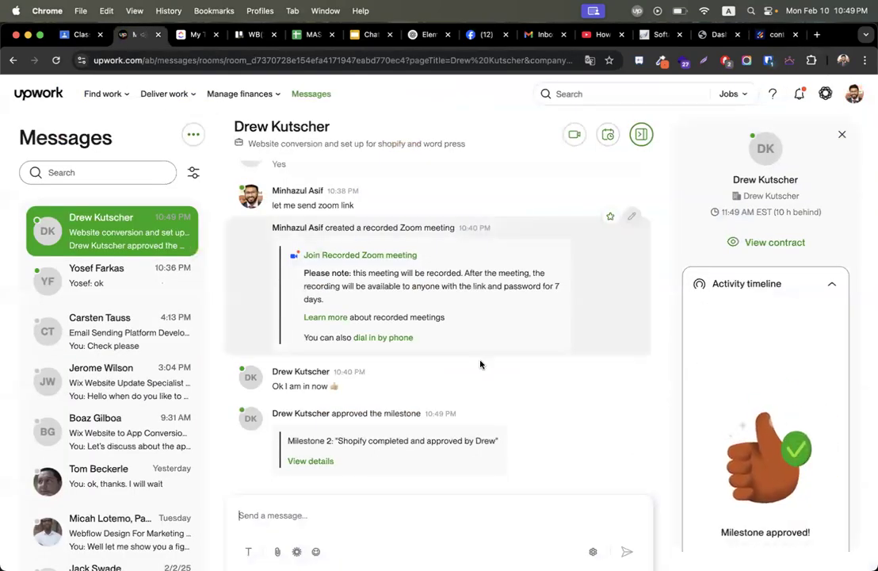
Review the Upwork contract's milestone timeline, then return to Jotform's Integrations list.
{"action": "left_click", "coordinate": [832, 284]}
{"action": "scroll", "coordinate": [519, 298], "scroll_direction": "up", "scroll_amount": 3}
{"action": "scroll", "coordinate": [520, 298], "scroll_direction": "up", "scroll_amount": 2}
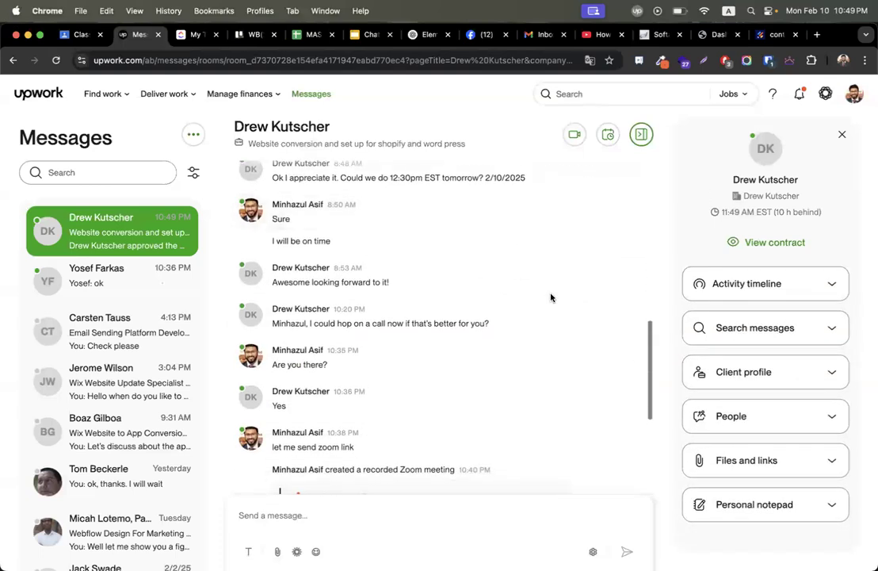
{"action": "left_click", "coordinate": [767, 243]}
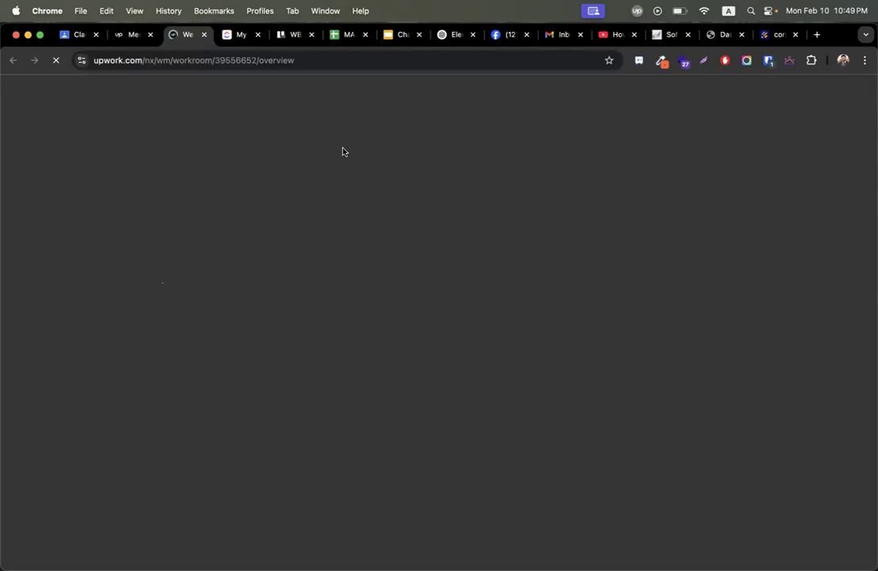
{"action": "scroll", "coordinate": [263, 248], "scroll_direction": "down", "scroll_amount": 3}
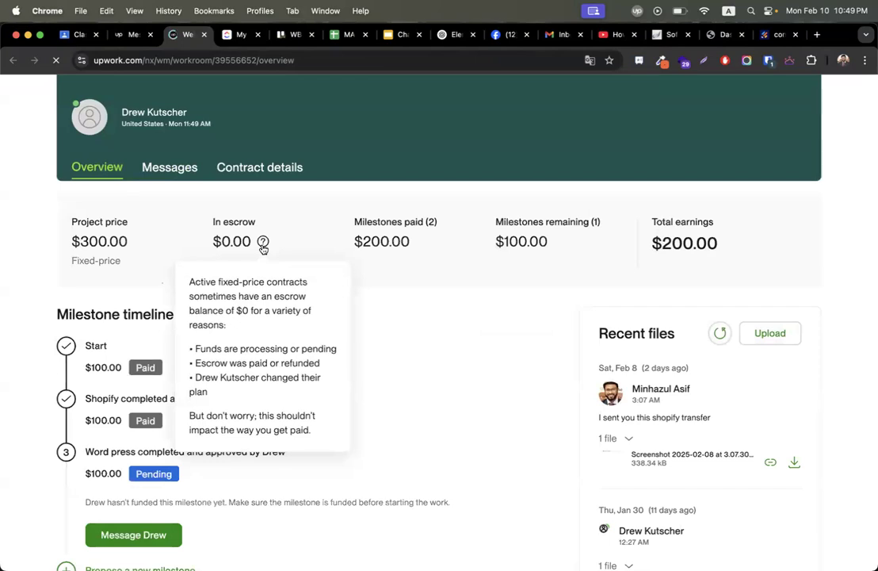
{"action": "scroll", "coordinate": [371, 351], "scroll_direction": "down", "scroll_amount": 3}
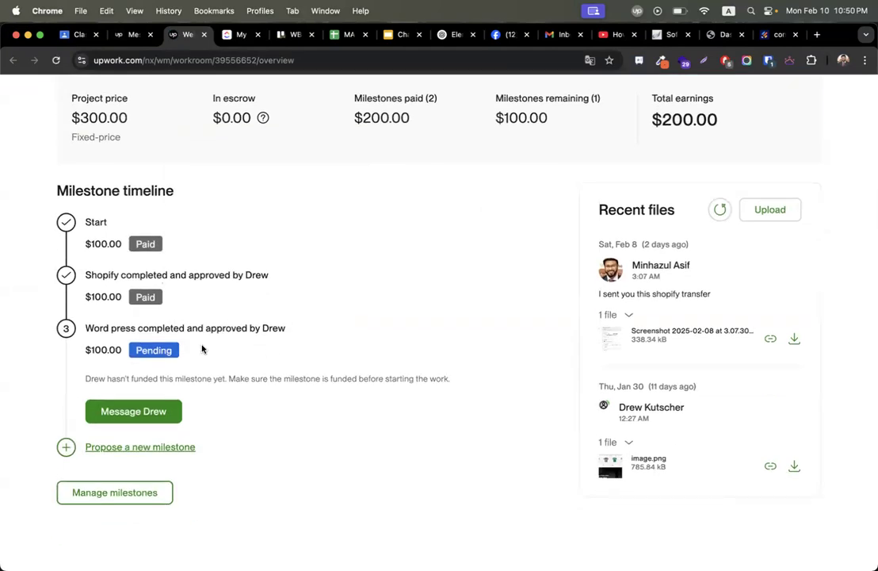
{"action": "triple_click", "coordinate": [187, 328]}
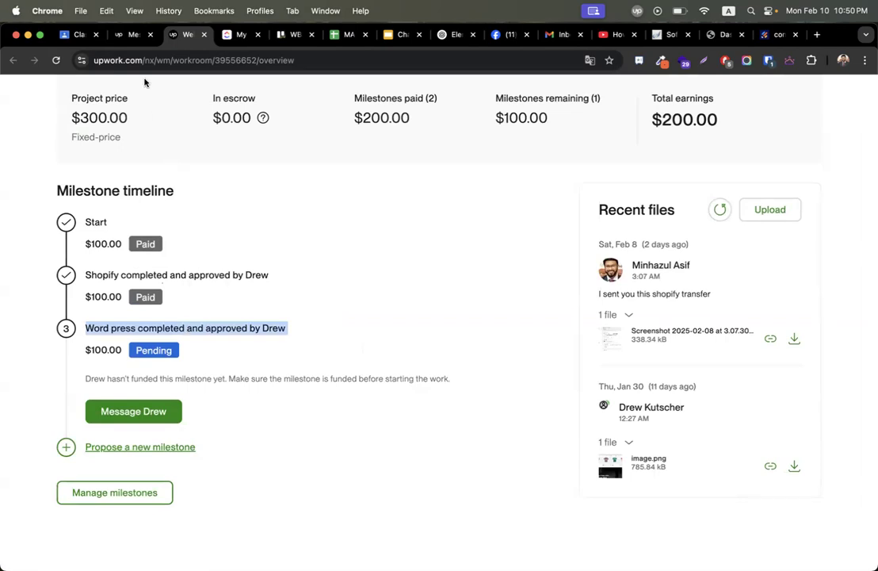
{"action": "left_click", "coordinate": [126, 35]}
{"action": "scroll", "coordinate": [356, 384], "scroll_direction": "down", "scroll_amount": 3}
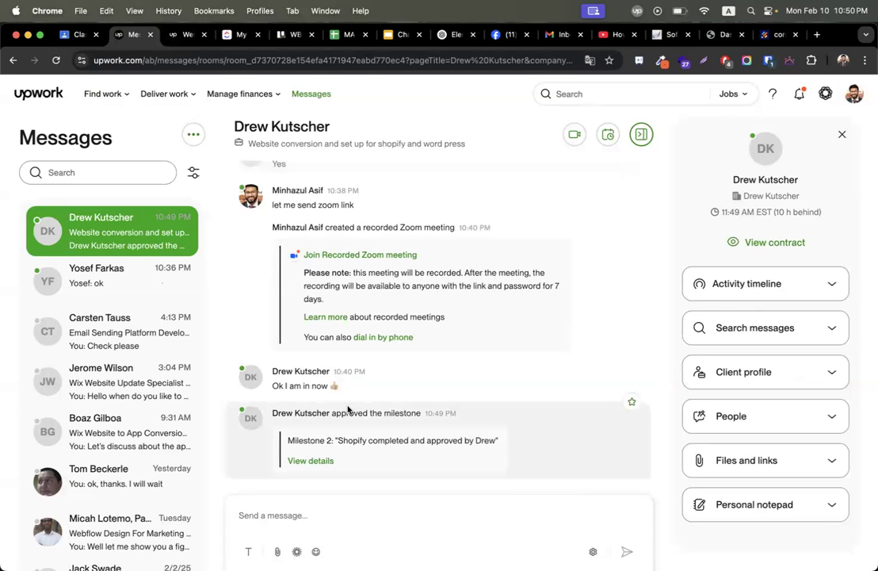
{"action": "left_click", "coordinate": [776, 35]}
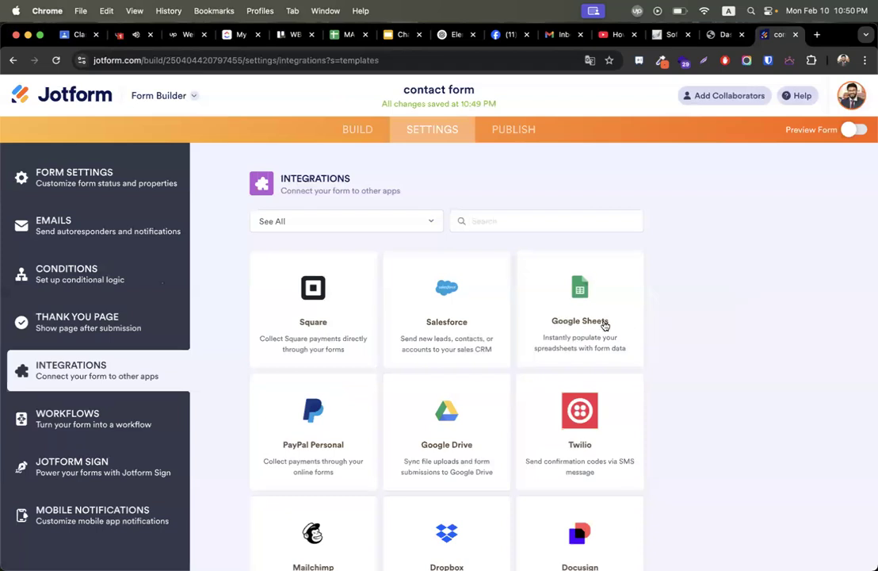
Link Google Sheets to a new 'contact form' spreadsheet, save, and open it.
{"action": "left_click", "coordinate": [128, 36]}
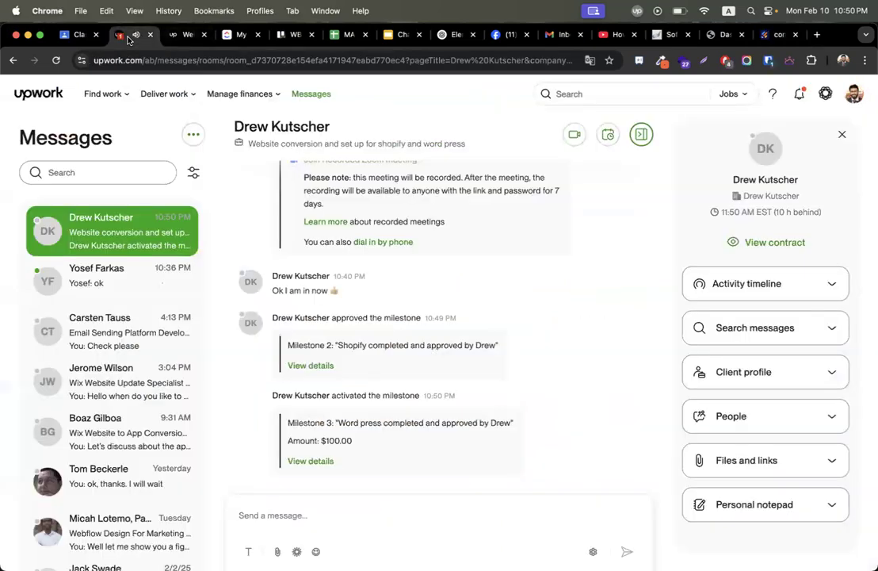
{"action": "left_click", "coordinate": [771, 36]}
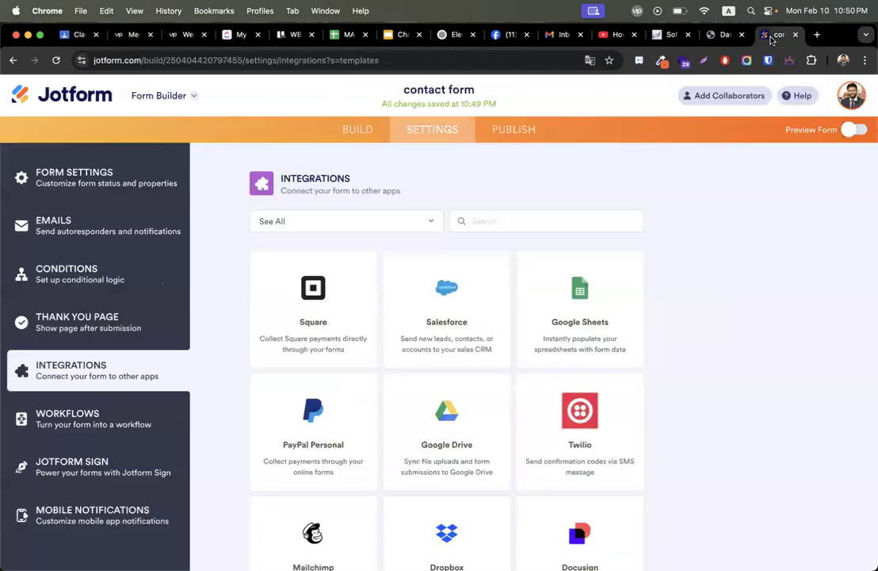
{"action": "left_click", "coordinate": [627, 359]}
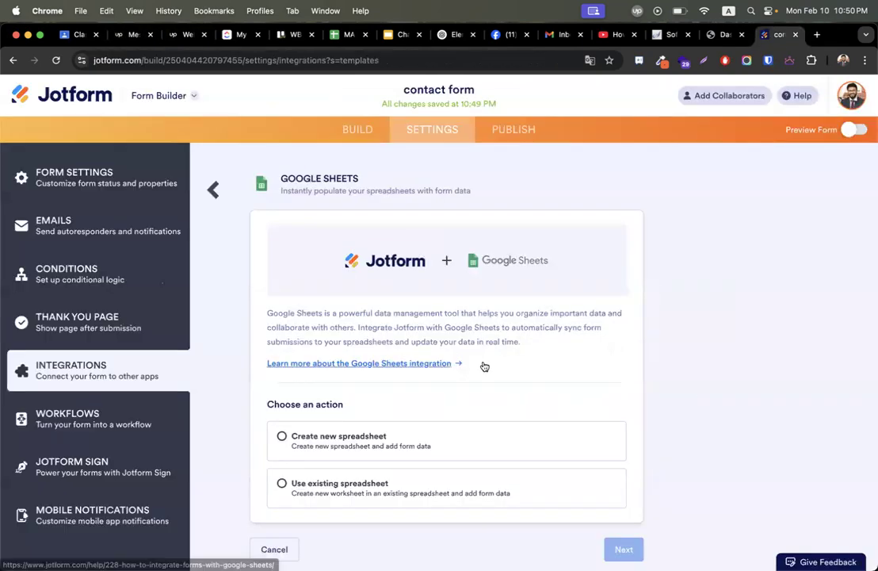
{"action": "scroll", "coordinate": [504, 353], "scroll_direction": "down", "scroll_amount": 1}
{"action": "left_click", "coordinate": [282, 416]}
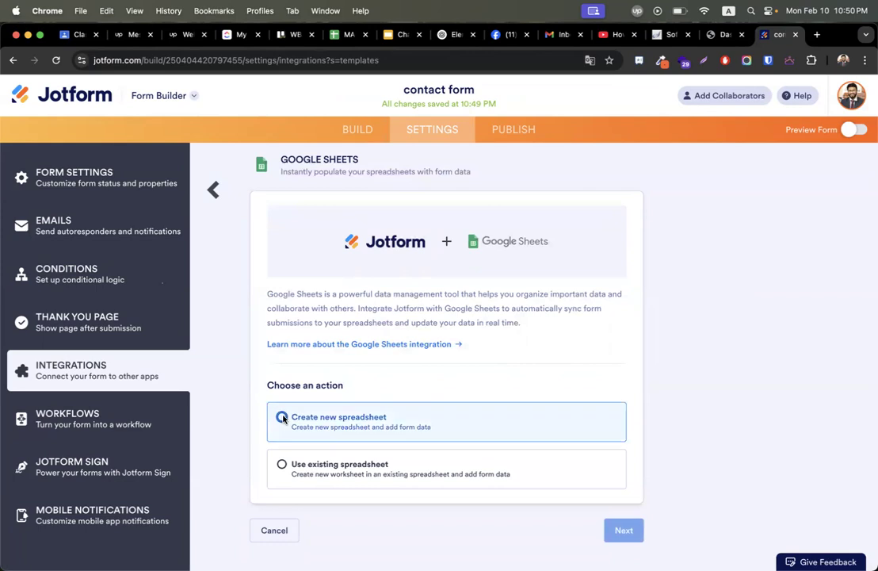
{"action": "left_click", "coordinate": [635, 529]}
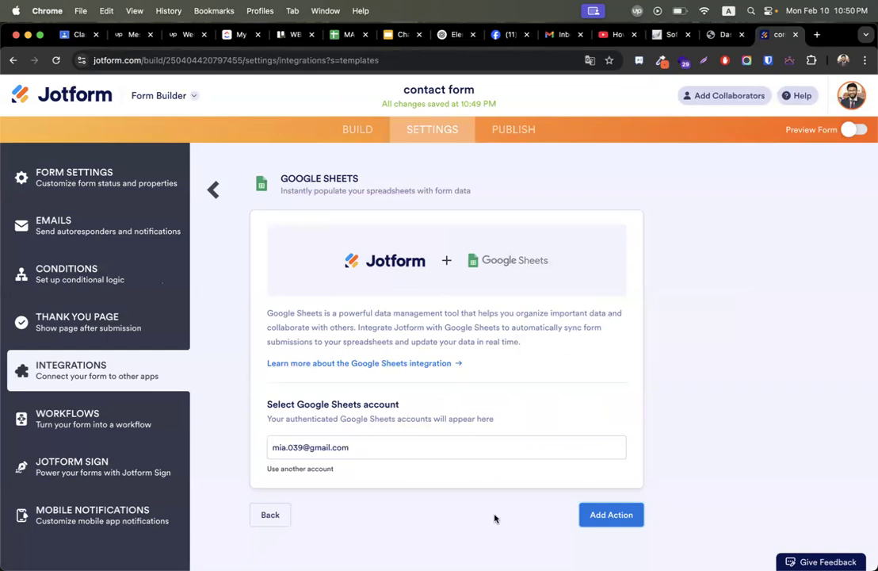
{"action": "left_click", "coordinate": [616, 515]}
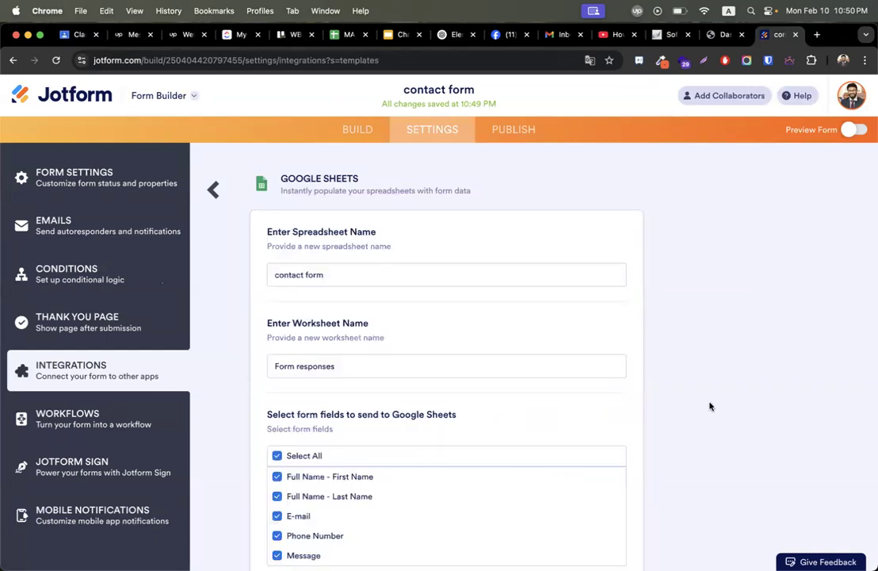
{"action": "scroll", "coordinate": [710, 406], "scroll_direction": "down", "scroll_amount": 5}
{"action": "left_click", "coordinate": [623, 530]}
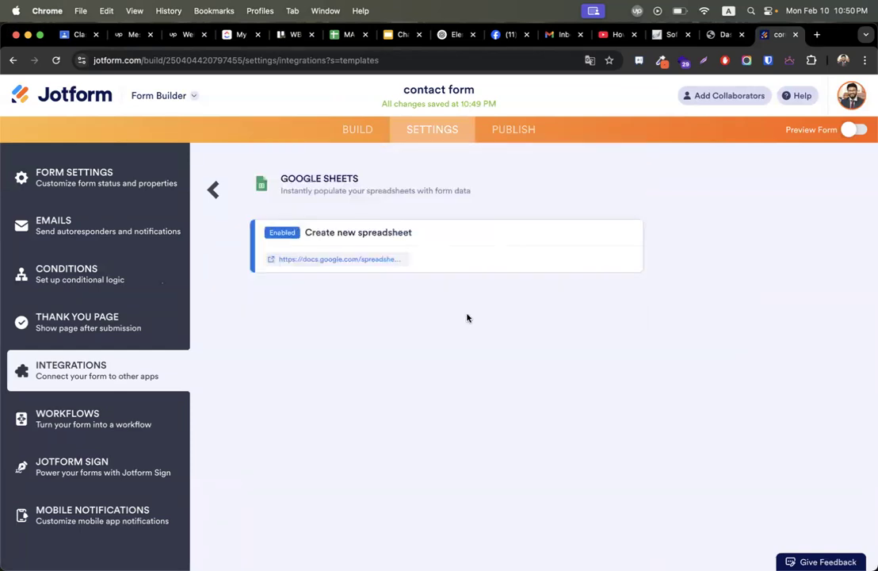
{"action": "left_click", "coordinate": [374, 259]}
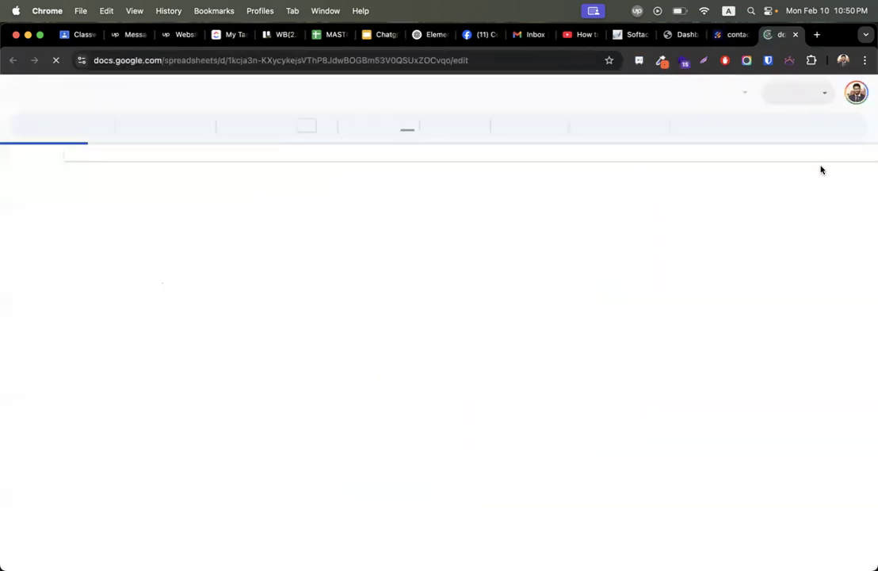
Copy the contact form's direct link from Publish > Quick Share.
{"action": "left_click", "coordinate": [735, 35]}
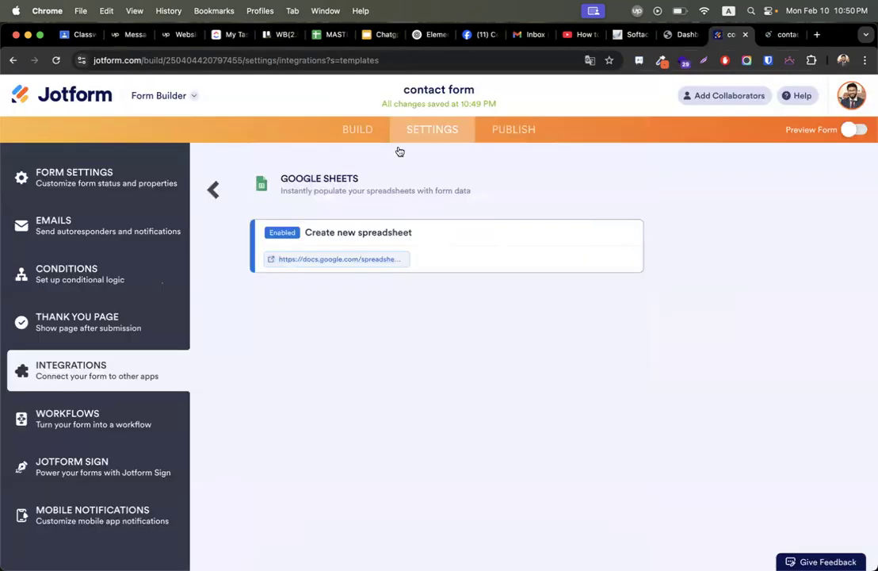
{"action": "left_click", "coordinate": [511, 134]}
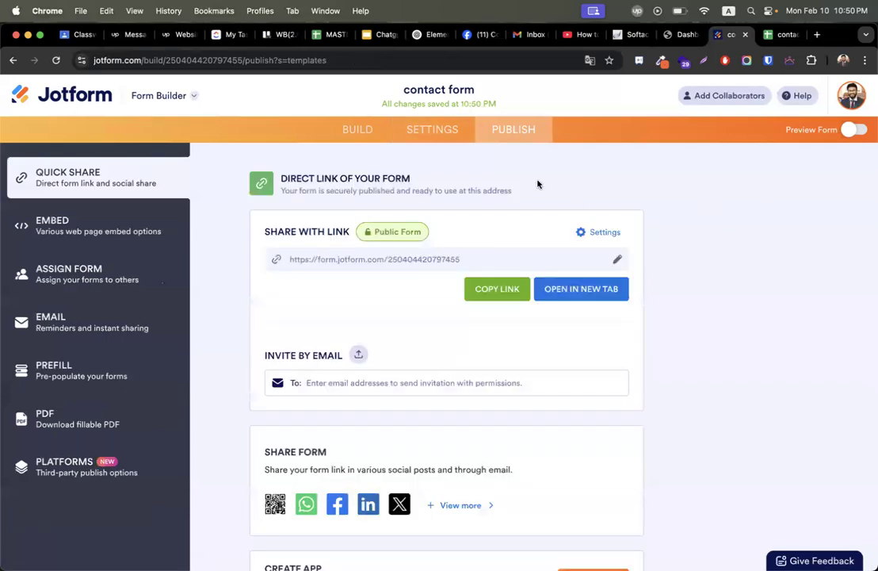
{"action": "left_click", "coordinate": [504, 294]}
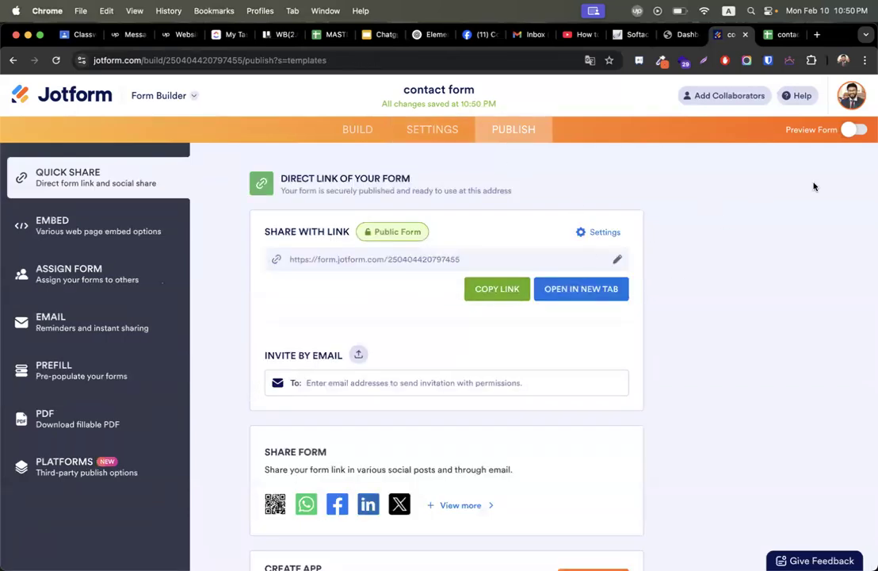
{"action": "key", "text": "ctrl+Right"}
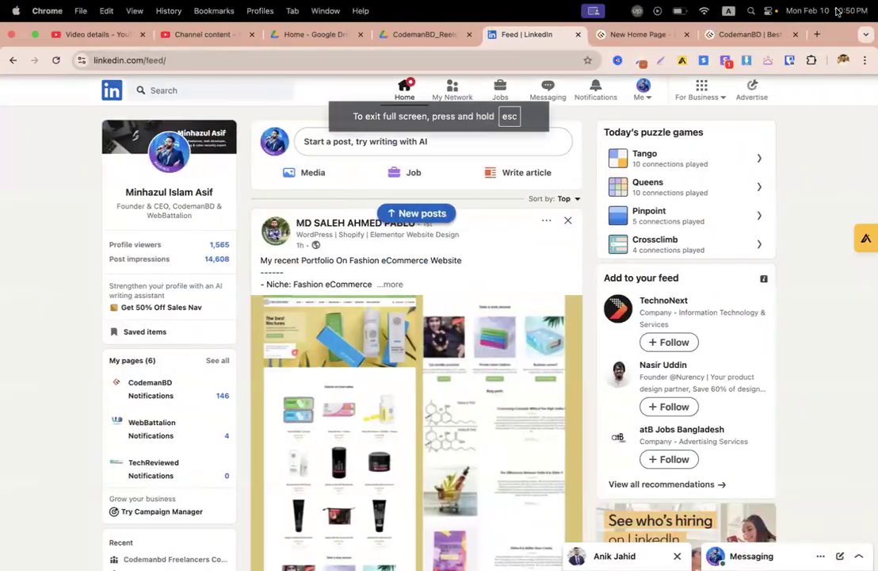
Load the live contact form in a new tab from the copied link.
{"action": "left_click", "coordinate": [818, 35]}
{"action": "key", "text": "super+v"}
{"action": "key", "text": "Return"}
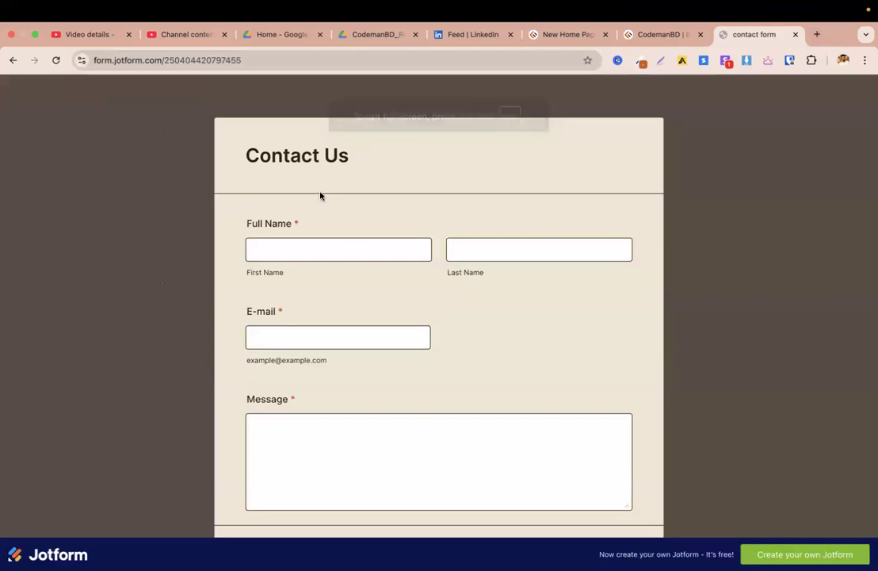
Fill in a test first and last name, e-mail, phone number and the message 'hello'.
{"action": "left_click", "coordinate": [298, 252]}
{"action": "key", "text": "Tab"}
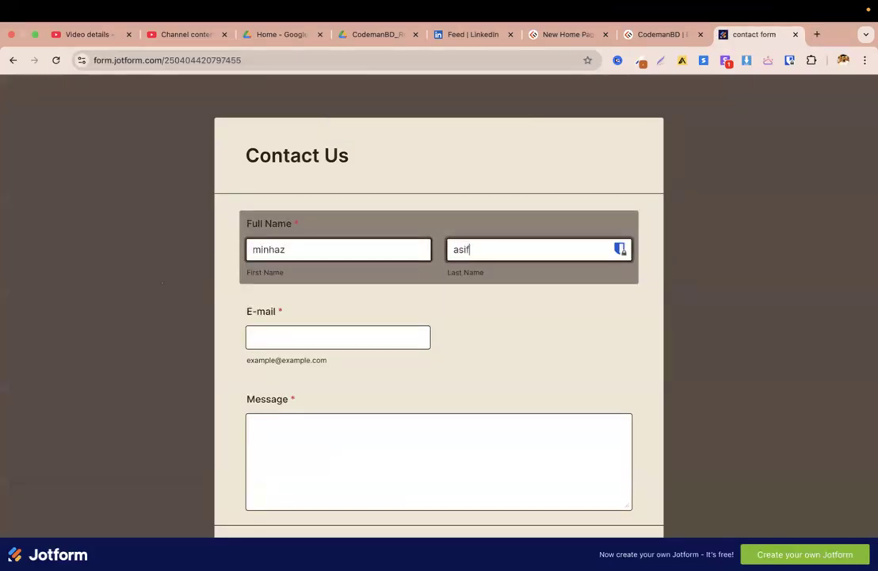
{"action": "left_click", "coordinate": [288, 335]}
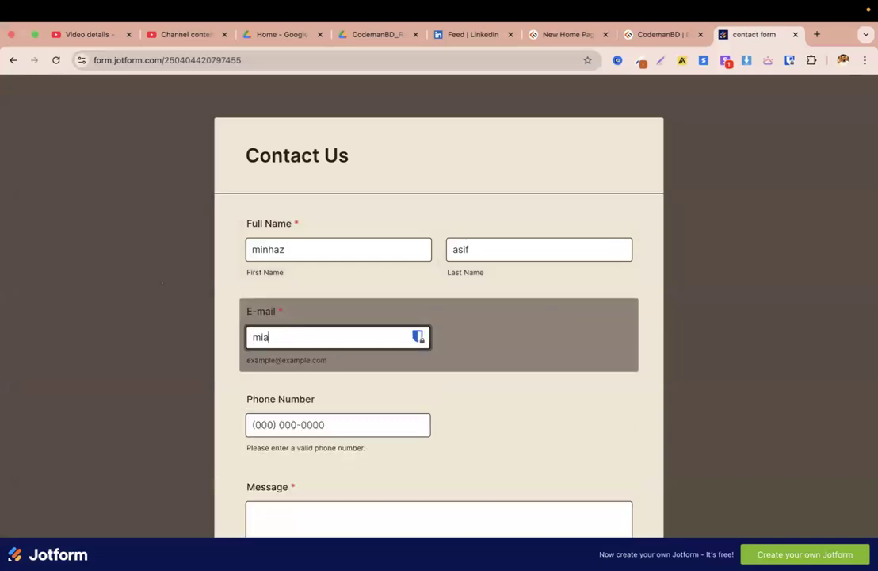
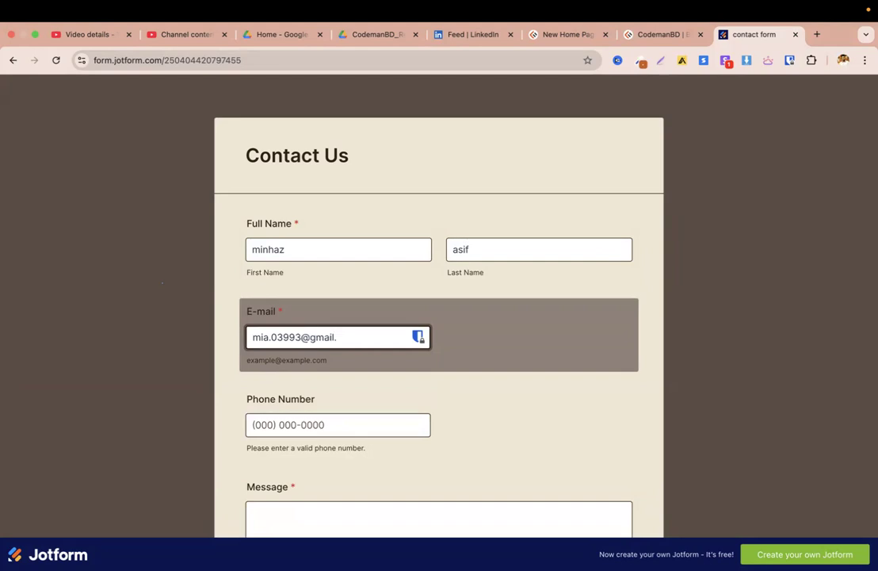
{"action": "left_click", "coordinate": [280, 418]}
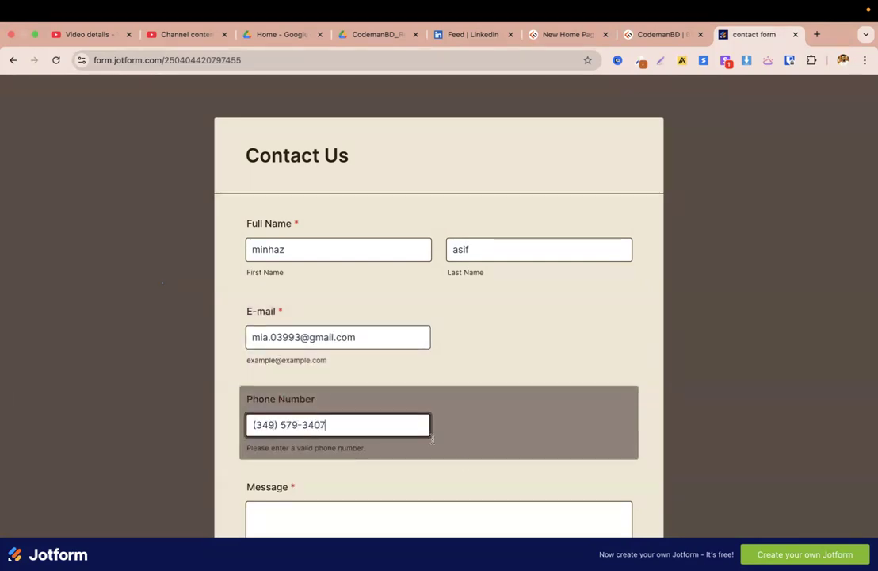
{"action": "scroll", "coordinate": [410, 385], "scroll_direction": "down", "scroll_amount": 2}
{"action": "left_click", "coordinate": [406, 377]}
{"action": "type", "text": "hello"}
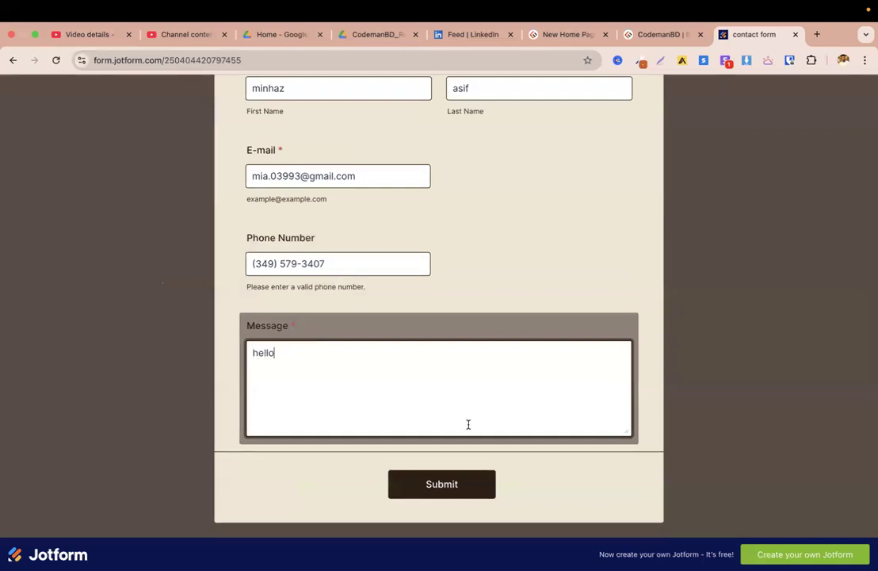
Submit the test entry, passing the hCaptcha image check.
{"action": "left_click", "coordinate": [449, 483]}
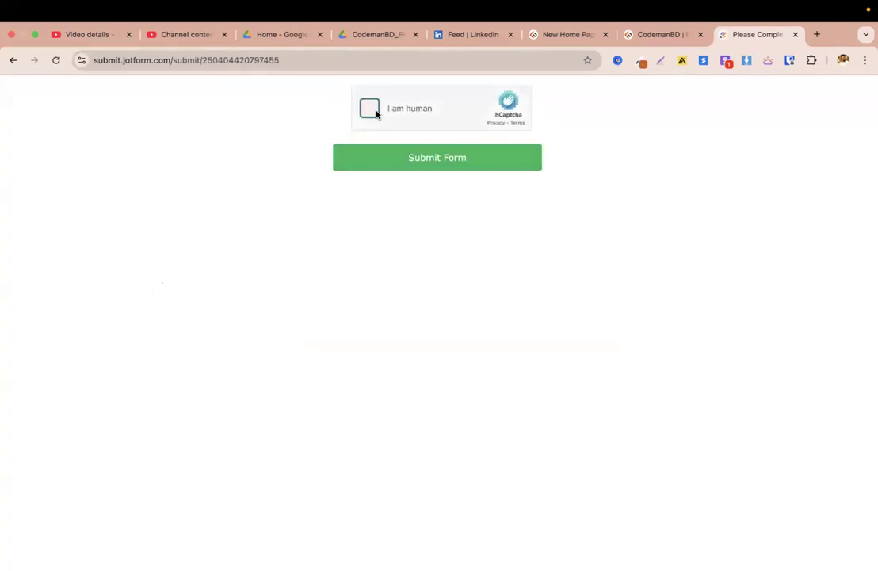
{"action": "left_click", "coordinate": [376, 114]}
{"action": "left_click", "coordinate": [443, 191]}
{"action": "left_click", "coordinate": [443, 191]}
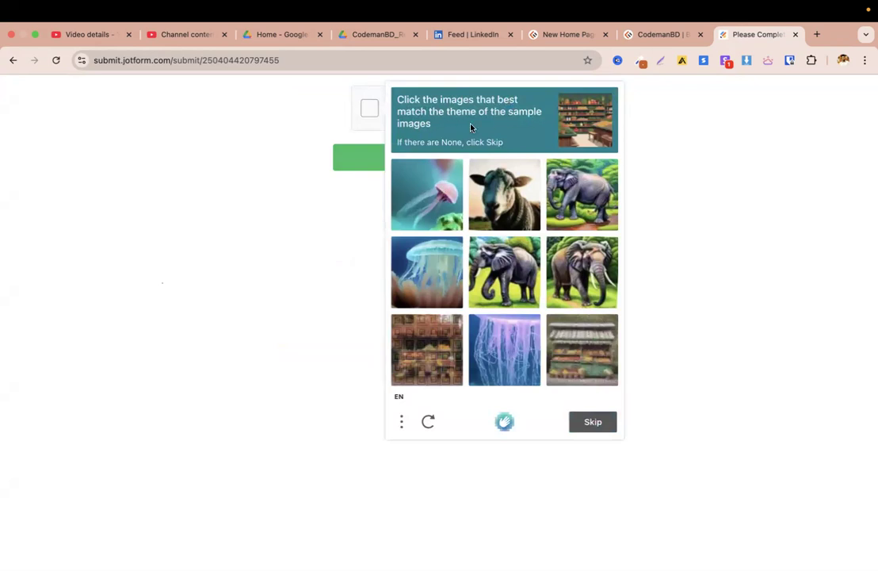
{"action": "left_click", "coordinate": [432, 349]}
{"action": "left_click", "coordinate": [587, 349]}
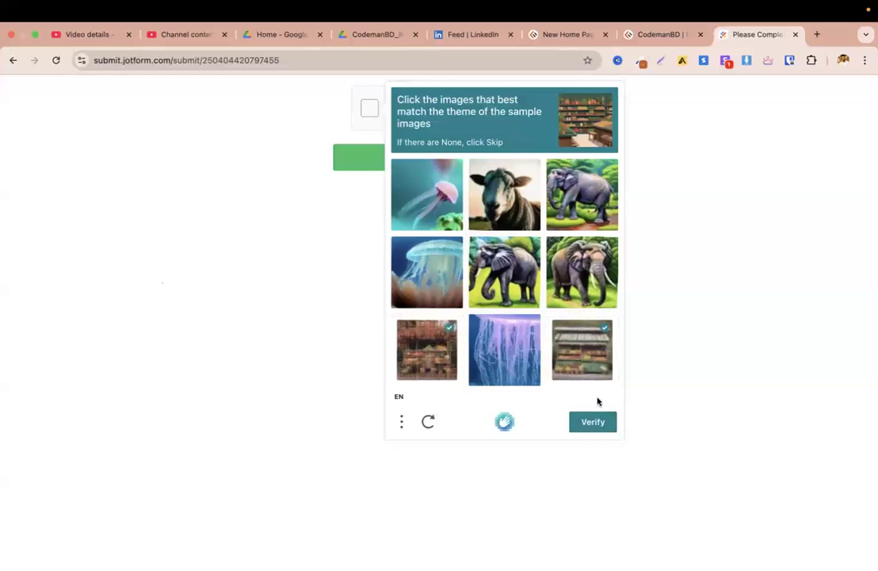
{"action": "left_click", "coordinate": [593, 421]}
{"action": "left_click", "coordinate": [456, 165]}
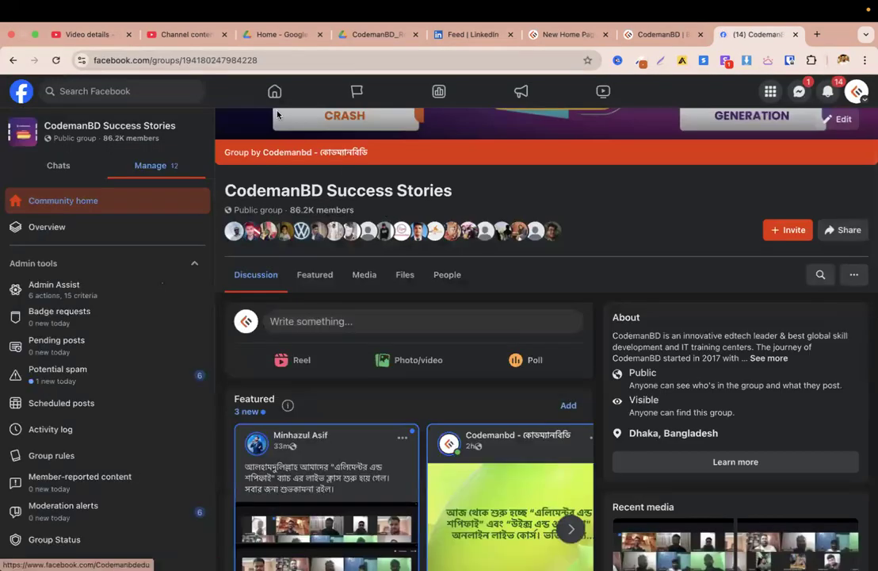
{"action": "key", "text": "ctrl+Left"}
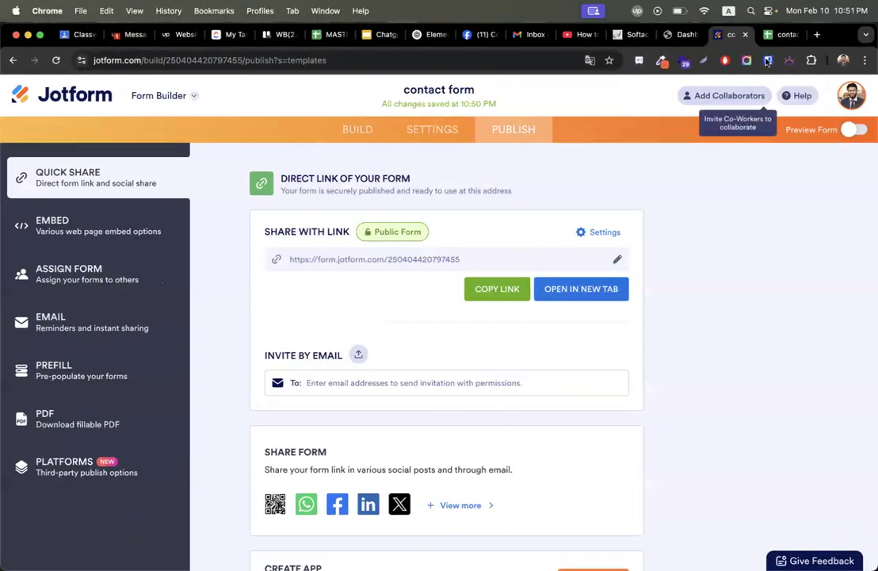
Review the test entry in row 2 (A2:G2) of the contact form spreadsheet, then close it.
{"action": "left_click", "coordinate": [781, 36]}
{"action": "left_click_drag", "start_coordinate": [82, 198], "coordinate": [403, 194]}
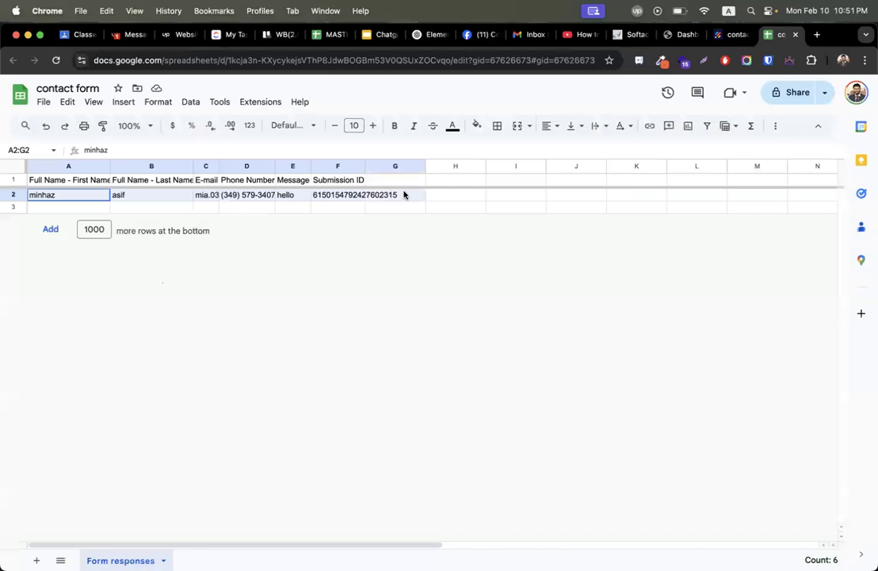
{"action": "left_click", "coordinate": [492, 199]}
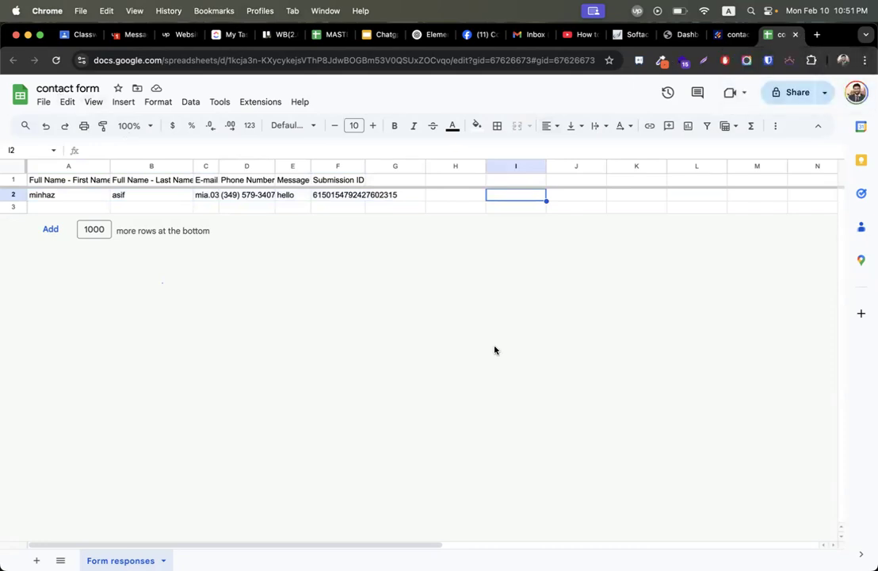
{"action": "left_click", "coordinate": [795, 34]}
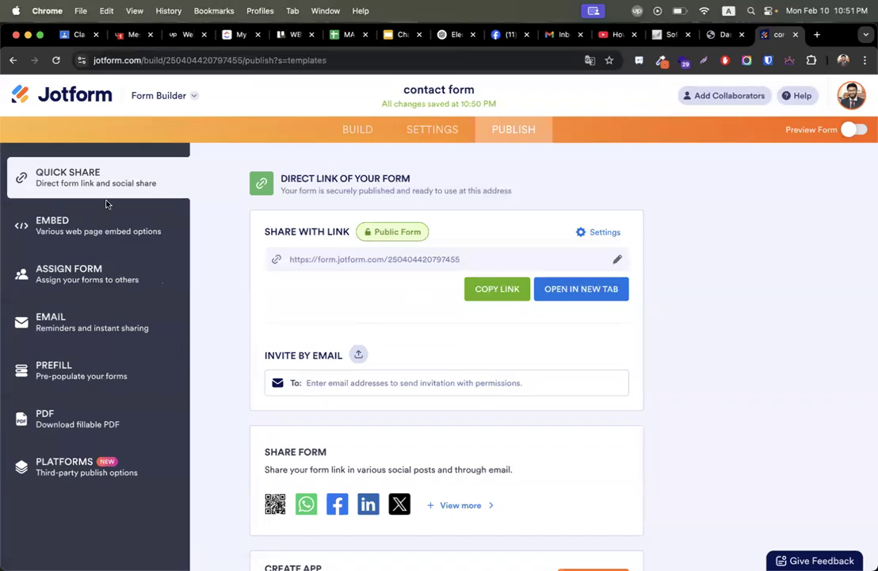
Open the form's Settings integrations catalogue and browse the available integrations.
{"action": "left_click", "coordinate": [444, 131]}
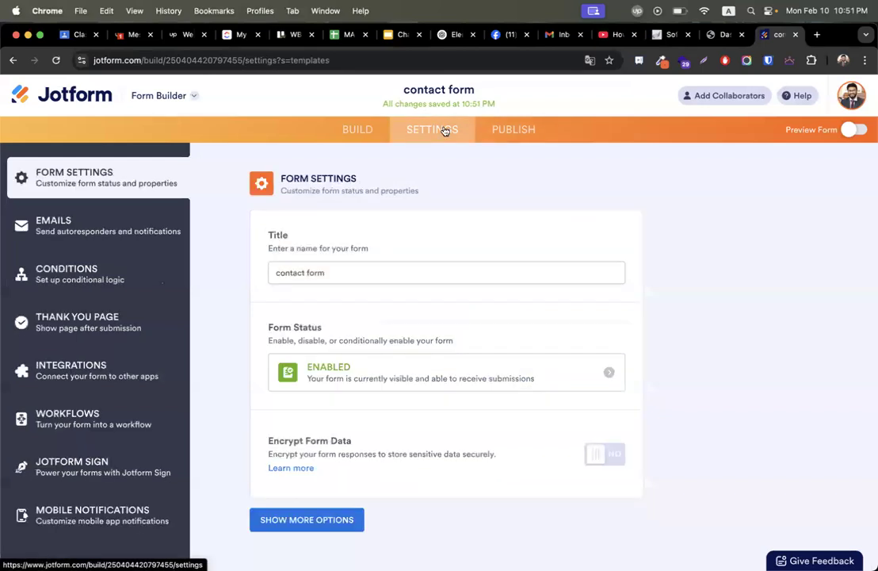
{"action": "left_click", "coordinate": [87, 366]}
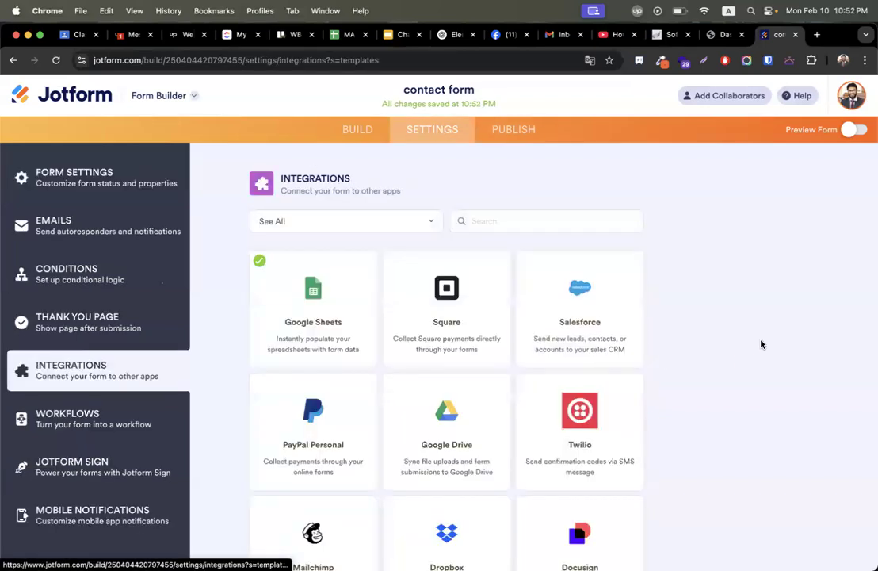
{"action": "scroll", "coordinate": [761, 344], "scroll_direction": "down", "scroll_amount": 5}
{"action": "scroll", "coordinate": [761, 344], "scroll_direction": "up", "scroll_amount": 4}
{"action": "scroll", "coordinate": [761, 344], "scroll_direction": "down", "scroll_amount": 4}
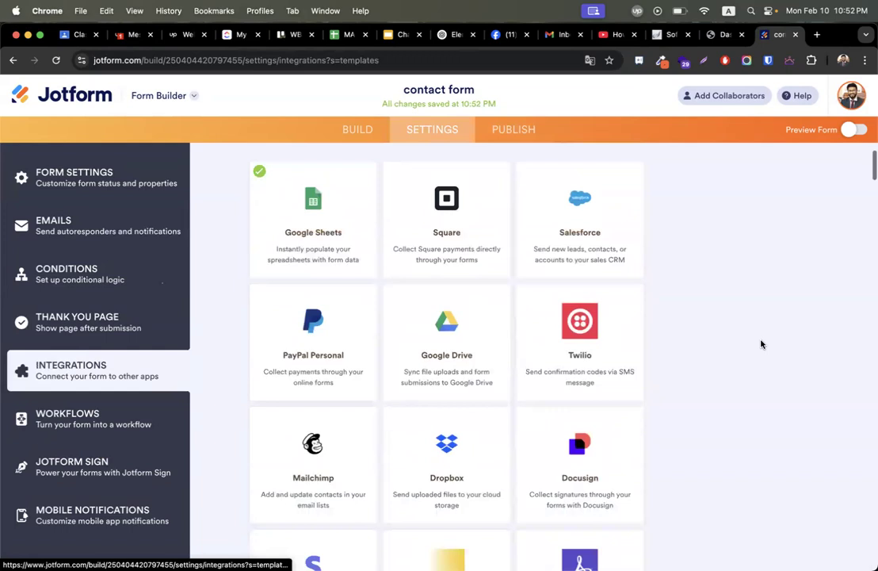
{"action": "scroll", "coordinate": [757, 345], "scroll_direction": "down", "scroll_amount": 1}
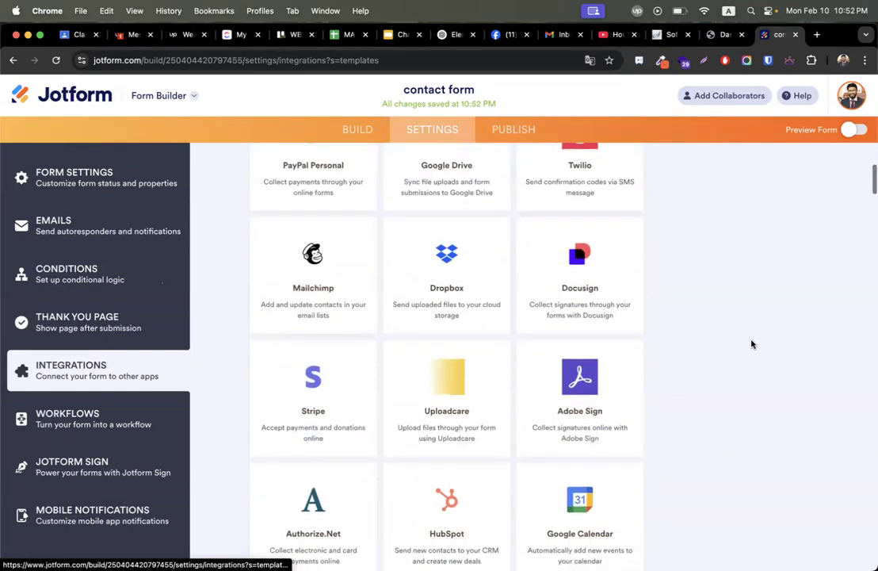
Look at the Mailchimp integration's authentication page, then return to the full integrations list.
{"action": "left_click", "coordinate": [335, 283]}
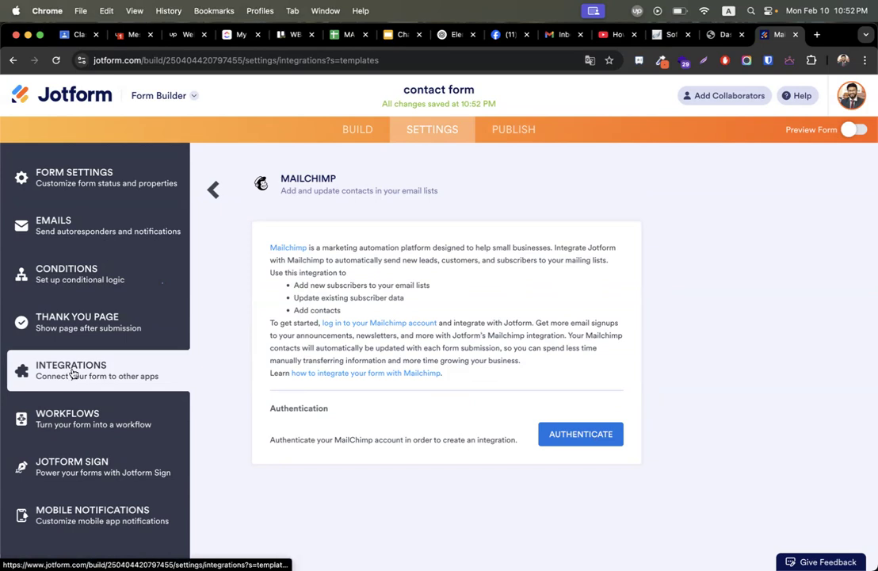
{"action": "left_click", "coordinate": [212, 188]}
{"action": "scroll", "coordinate": [229, 426], "scroll_direction": "up", "scroll_amount": 3}
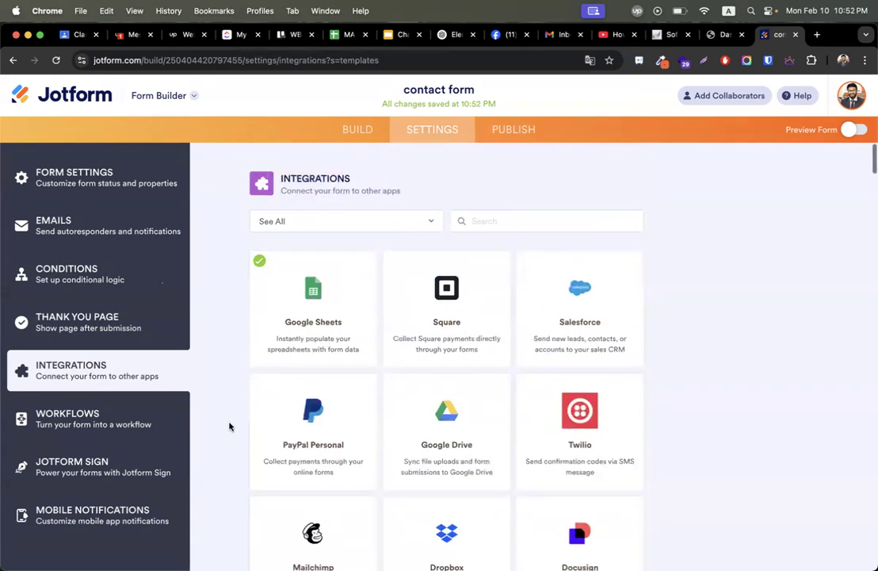
{"action": "scroll", "coordinate": [343, 350], "scroll_direction": "down", "scroll_amount": 1}
{"action": "scroll", "coordinate": [343, 350], "scroll_direction": "down", "scroll_amount": 3}
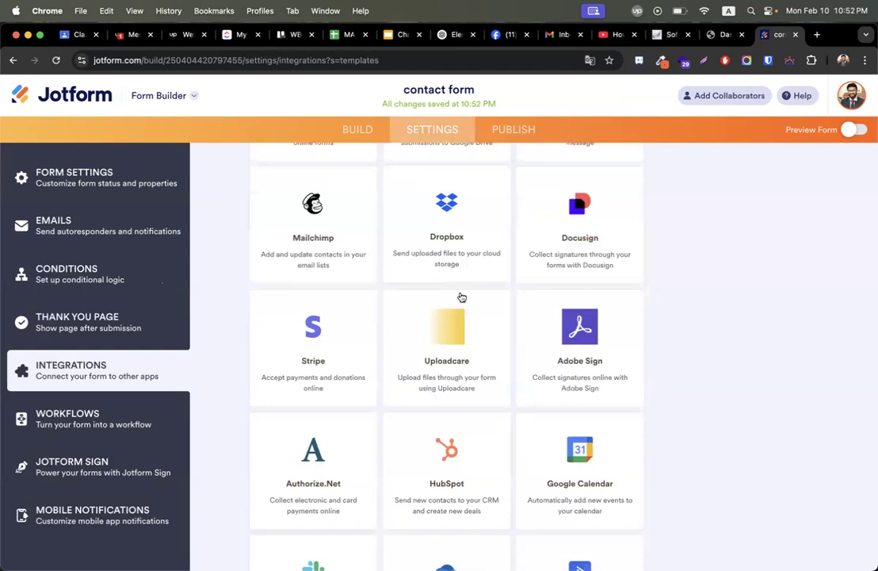
{"action": "scroll", "coordinate": [780, 400], "scroll_direction": "down", "scroll_amount": 3}
{"action": "scroll", "coordinate": [780, 399], "scroll_direction": "down", "scroll_amount": 3}
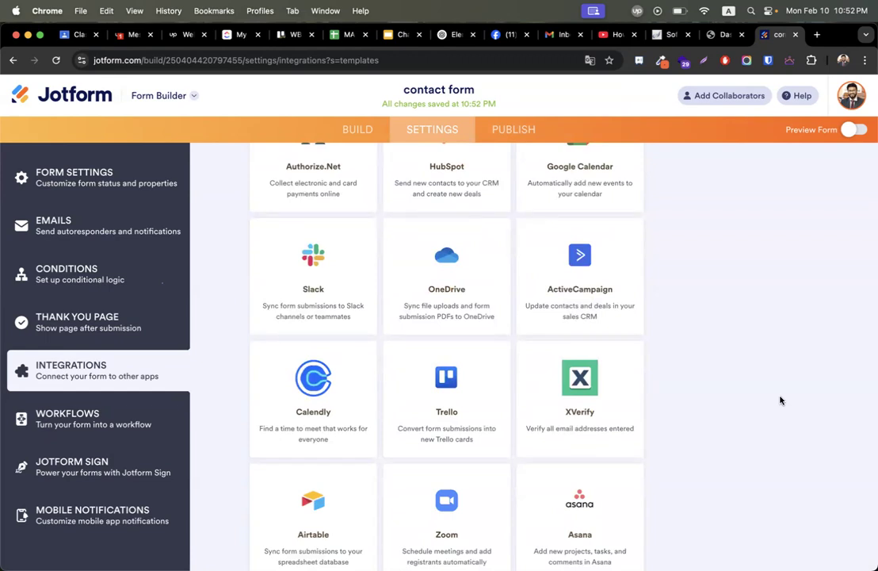
{"action": "scroll", "coordinate": [780, 399], "scroll_direction": "up", "scroll_amount": 10}
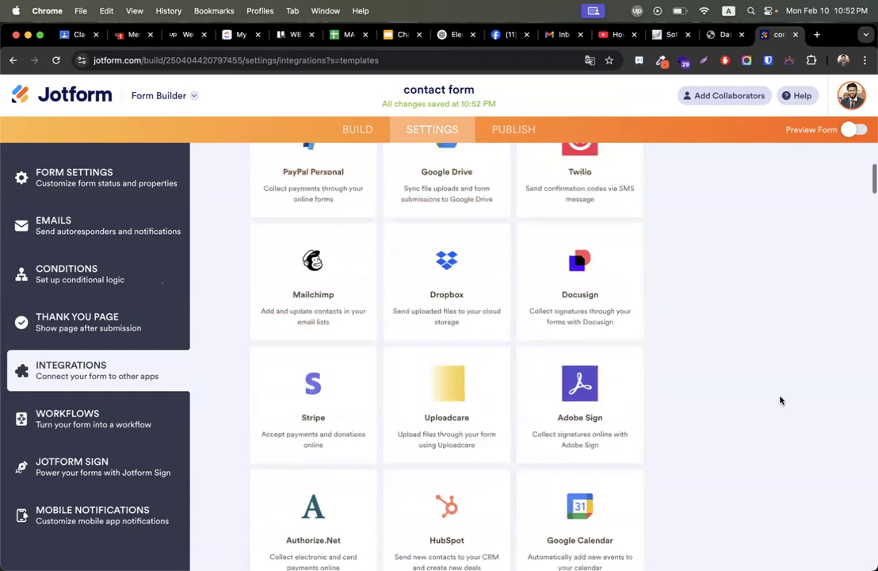
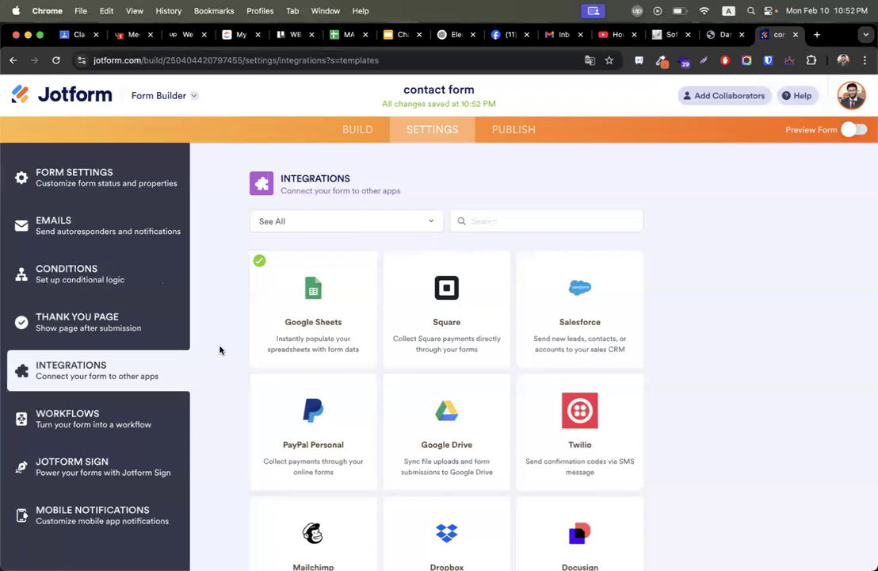
Bring up the contact form's Publish tab in the Form Builder, showing its direct share link.
{"action": "left_click", "coordinate": [525, 132]}
{"action": "left_click", "coordinate": [355, 131]}
{"action": "left_click", "coordinate": [500, 136]}
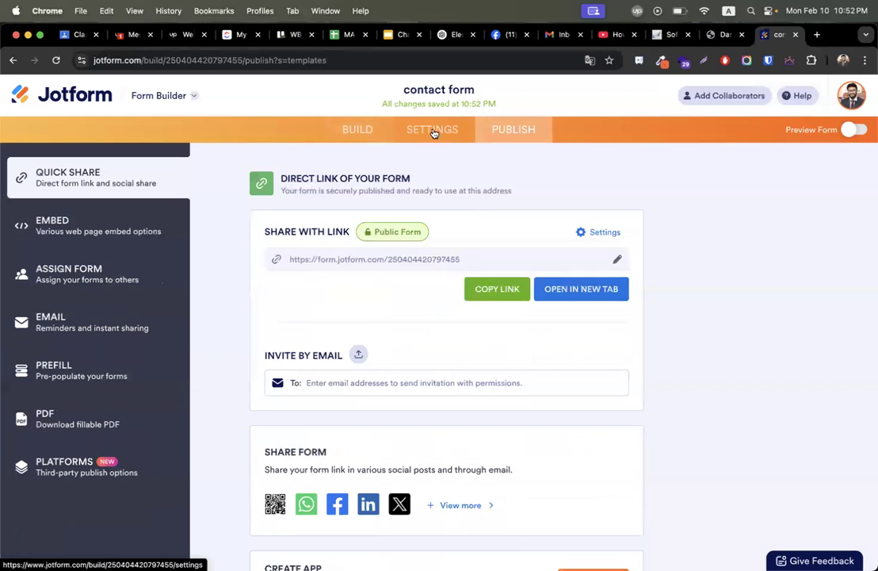
Go back to the Publish page, scroll its share options, then start a blank Chrome tab.
{"action": "left_click", "coordinate": [435, 131]}
{"action": "left_click", "coordinate": [523, 132]}
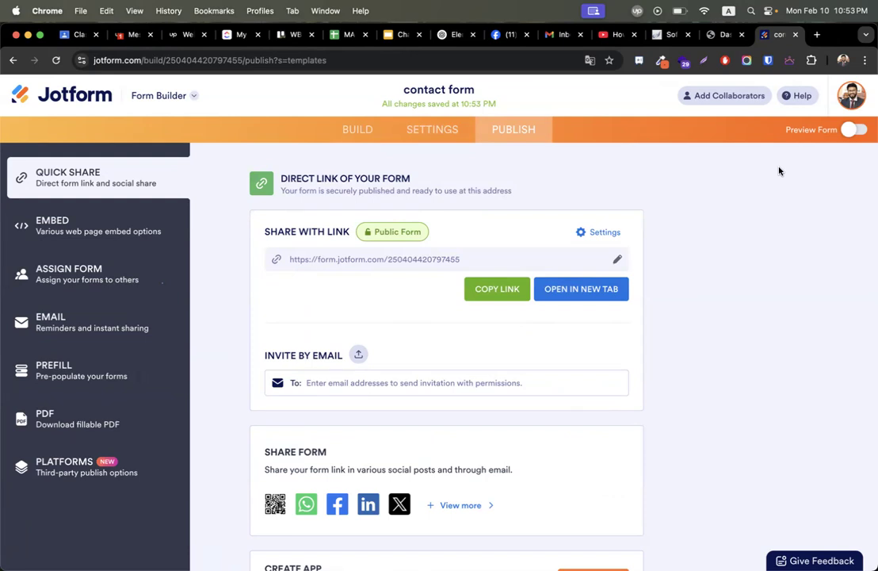
{"action": "scroll", "coordinate": [779, 171], "scroll_direction": "down", "scroll_amount": 2}
{"action": "scroll", "coordinate": [780, 171], "scroll_direction": "up", "scroll_amount": 2}
{"action": "left_click", "coordinate": [817, 35]}
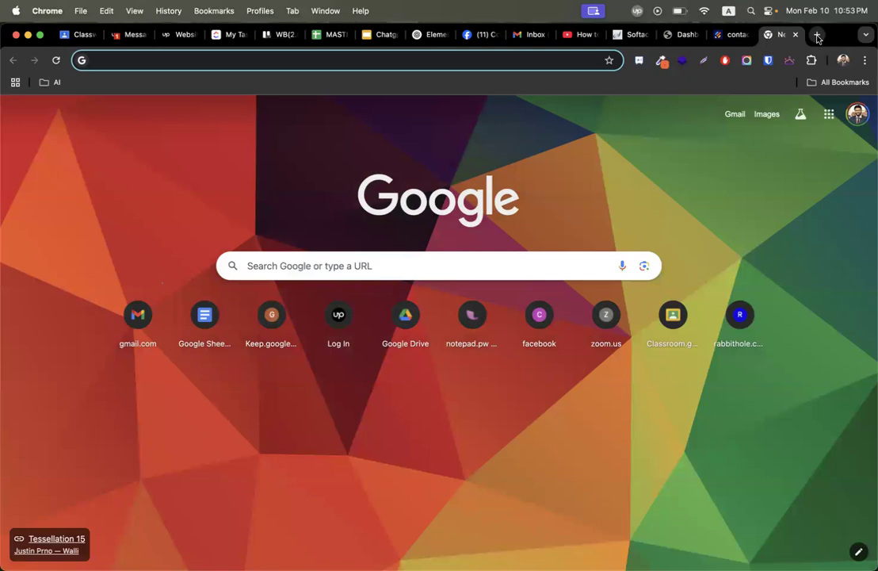
Search Google for 'xpert tax service' and scroll the results to the company's site.
{"action": "type", "text": "xpert tax "}
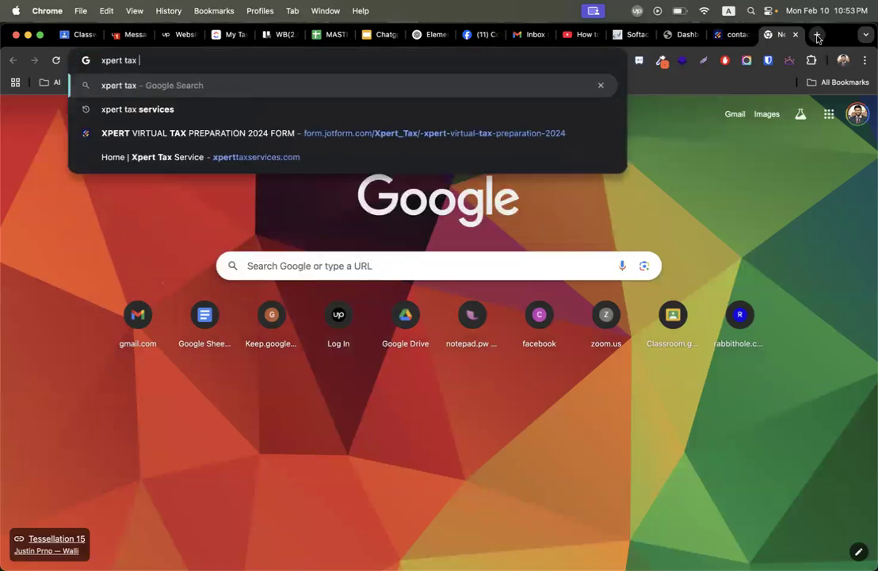
{"action": "type", "text": "service"}
{"action": "key", "text": "Return"}
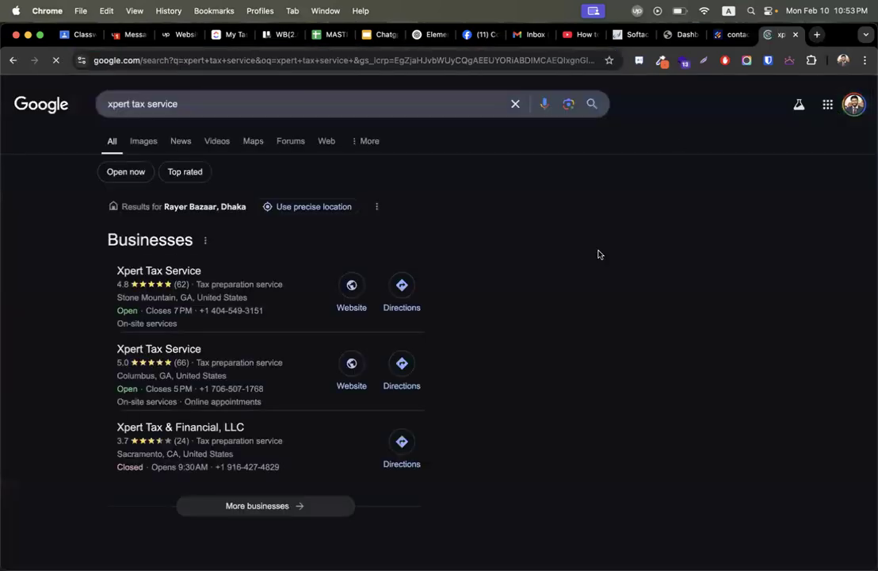
{"action": "scroll", "coordinate": [218, 244], "scroll_direction": "down", "scroll_amount": 4}
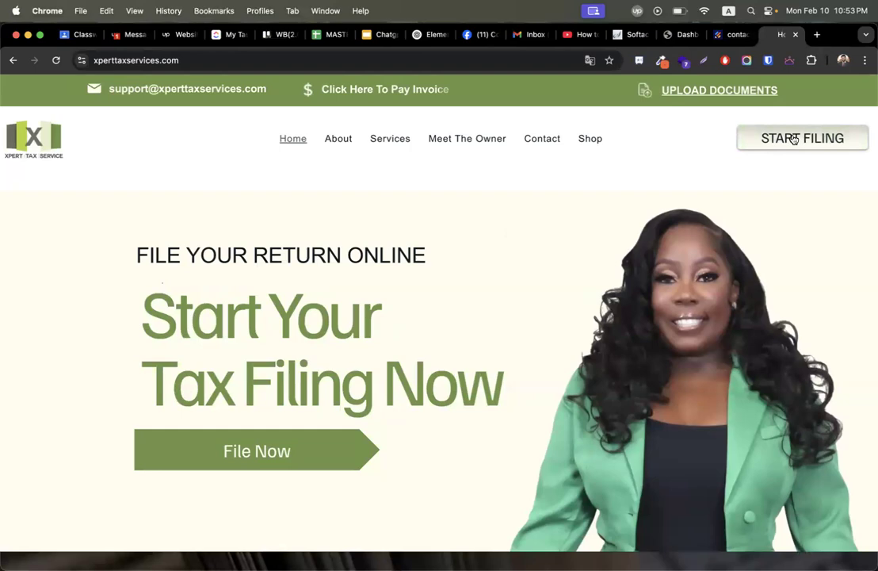
Open the Xpert Tax Service START FILING tax form and select its web address.
{"action": "scroll", "coordinate": [573, 294], "scroll_direction": "down", "scroll_amount": 1}
{"action": "scroll", "coordinate": [573, 293], "scroll_direction": "down", "scroll_amount": 5}
{"action": "scroll", "coordinate": [572, 295], "scroll_direction": "up", "scroll_amount": 5}
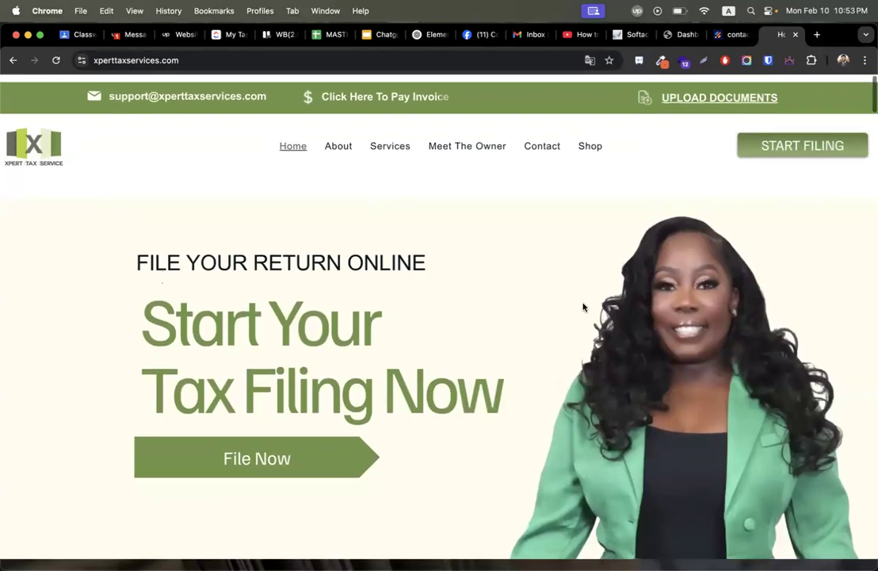
{"action": "left_click", "coordinate": [788, 139]}
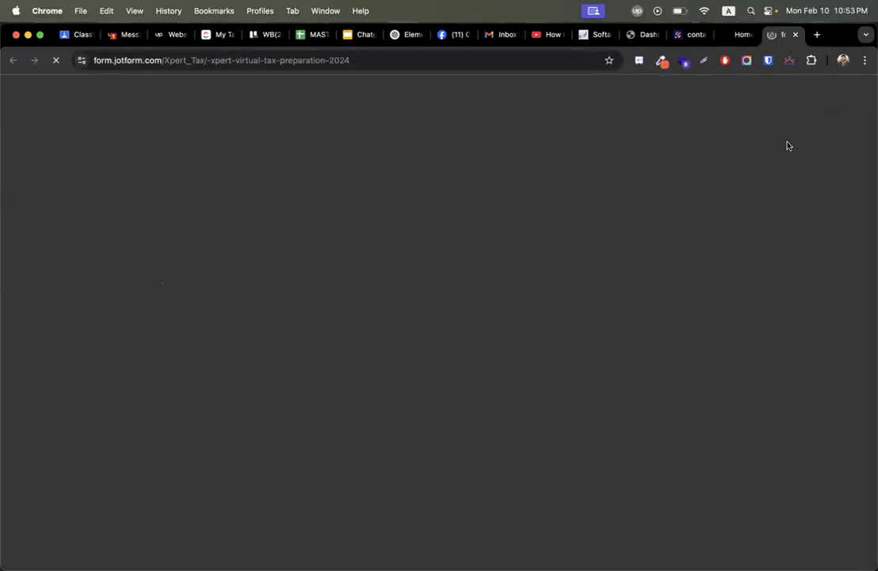
{"action": "left_click", "coordinate": [173, 59]}
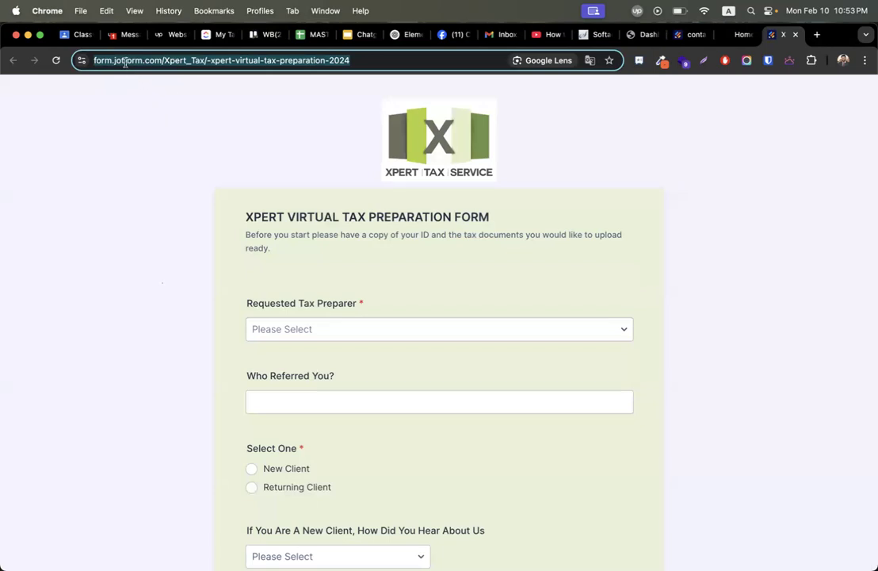
Scroll through the tax filing form, previewing the filing-with-spouse choices without answering.
{"action": "left_click", "coordinate": [741, 35]}
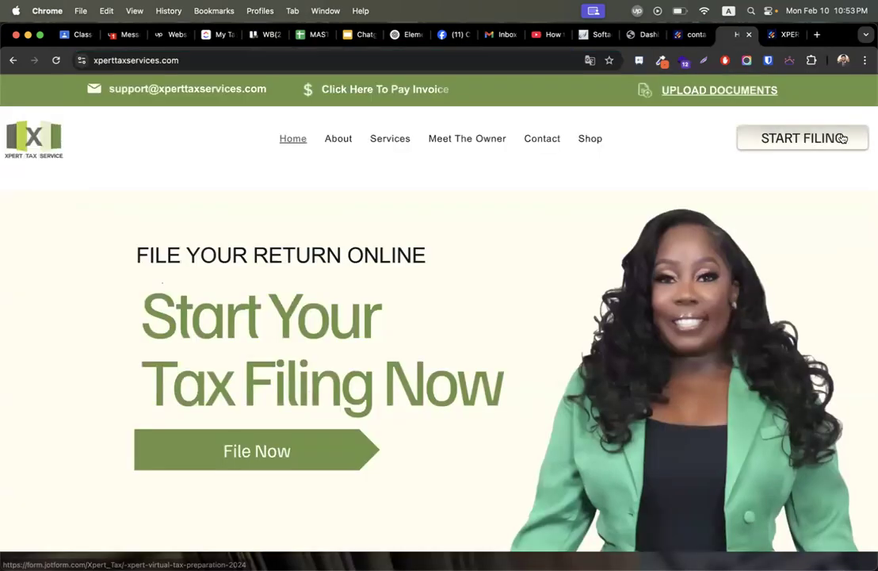
{"action": "left_click", "coordinate": [785, 35]}
{"action": "scroll", "coordinate": [672, 275], "scroll_direction": "down", "scroll_amount": 15}
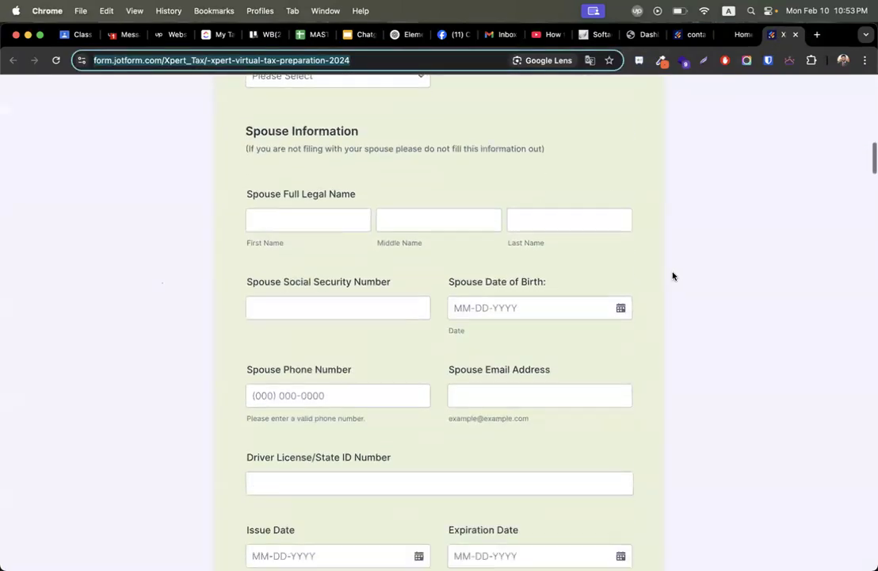
{"action": "scroll", "coordinate": [672, 275], "scroll_direction": "down", "scroll_amount": 20}
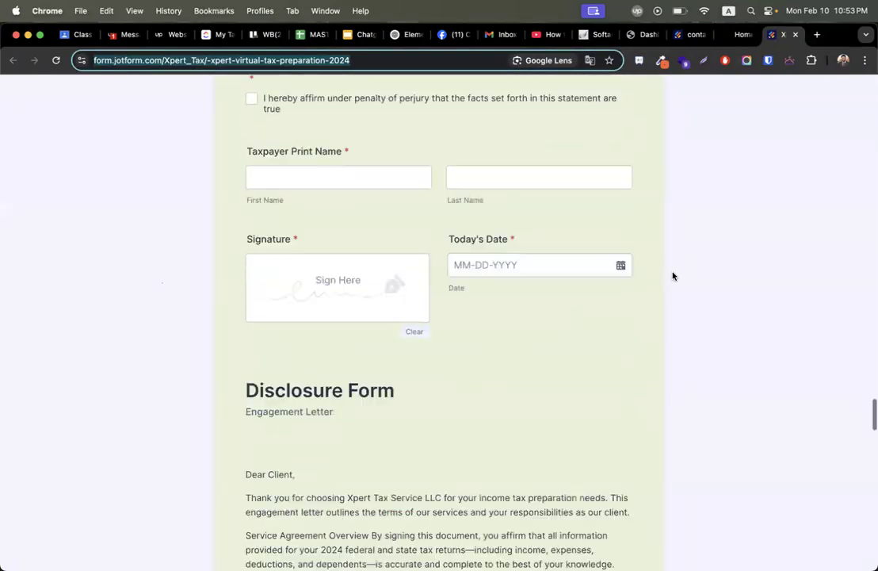
{"action": "scroll", "coordinate": [672, 275], "scroll_direction": "down", "scroll_amount": 8}
{"action": "scroll", "coordinate": [672, 275], "scroll_direction": "up", "scroll_amount": 20}
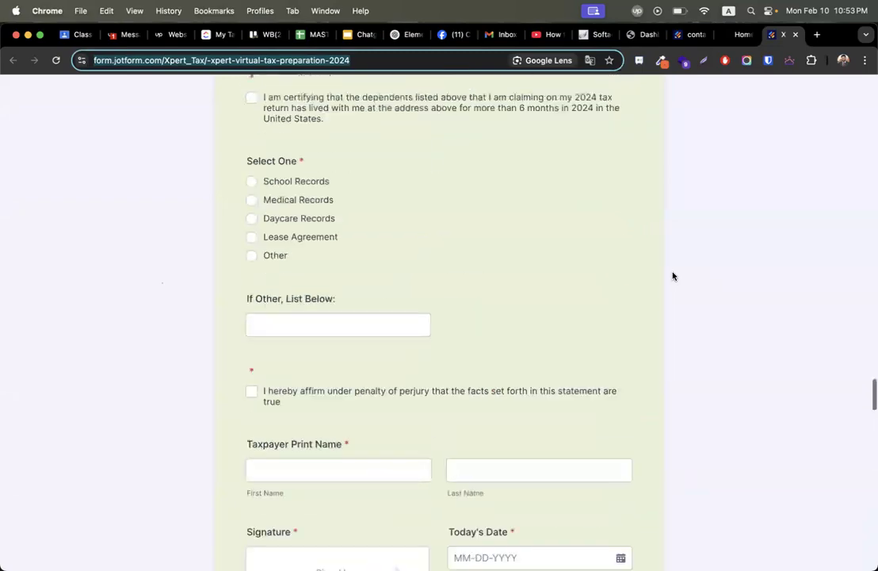
{"action": "scroll", "coordinate": [672, 275], "scroll_direction": "up", "scroll_amount": 15}
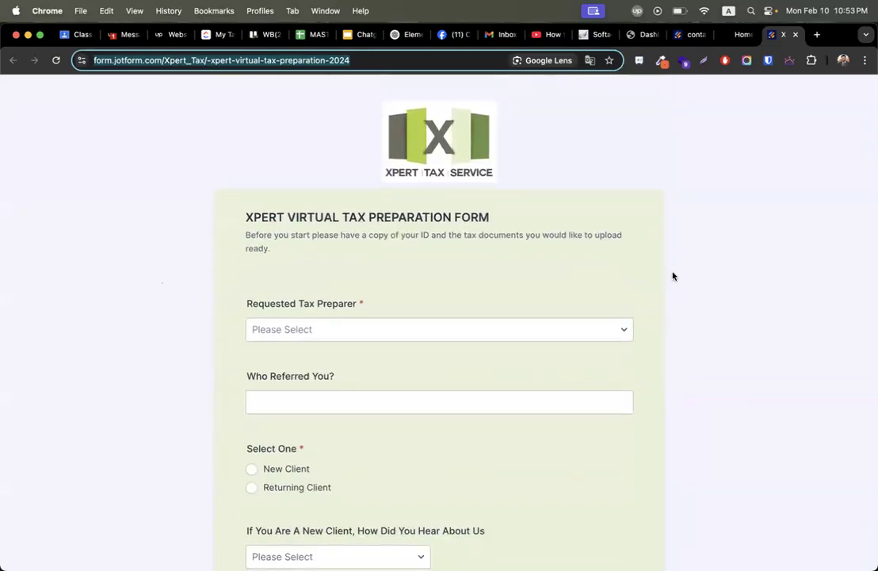
{"action": "scroll", "coordinate": [672, 275], "scroll_direction": "down", "scroll_amount": 15}
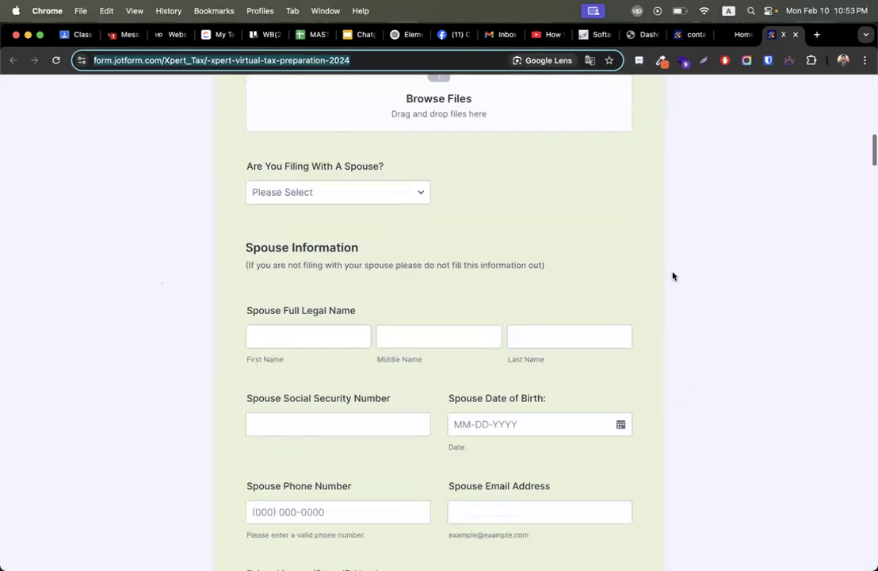
{"action": "scroll", "coordinate": [673, 275], "scroll_direction": "up", "scroll_amount": 6}
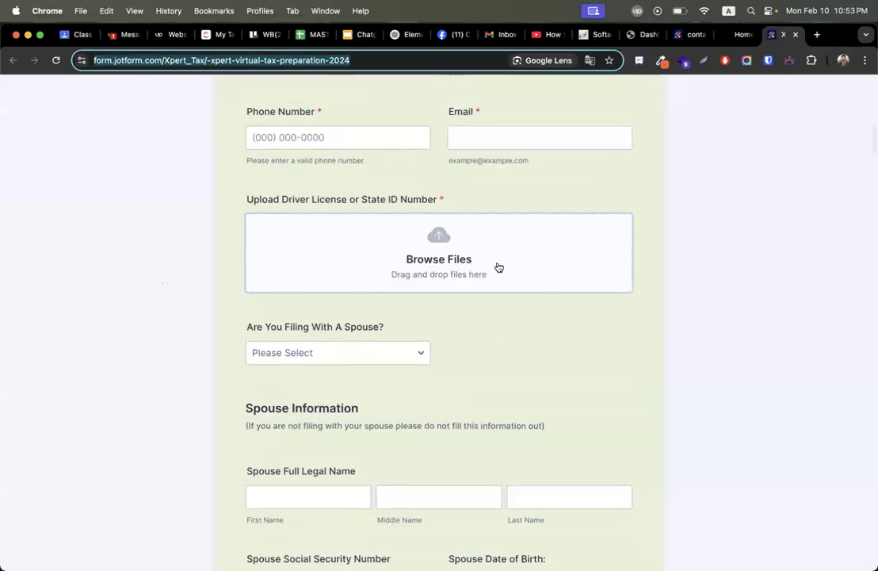
{"action": "scroll", "coordinate": [375, 373], "scroll_direction": "down", "scroll_amount": 2}
{"action": "left_click", "coordinate": [336, 245]}
{"action": "left_click", "coordinate": [182, 340]}
{"action": "scroll", "coordinate": [181, 341], "scroll_direction": "down", "scroll_amount": 10}
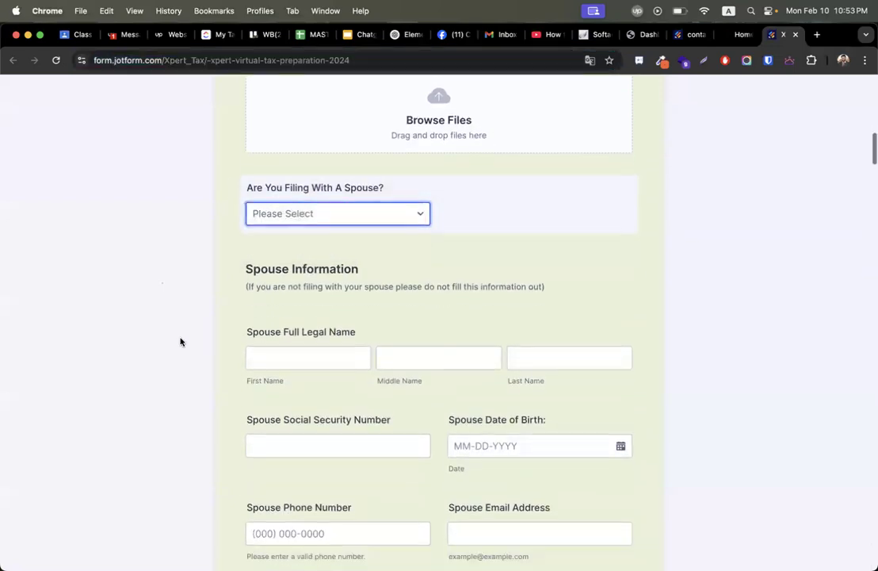
{"action": "scroll", "coordinate": [181, 342], "scroll_direction": "up", "scroll_amount": 15}
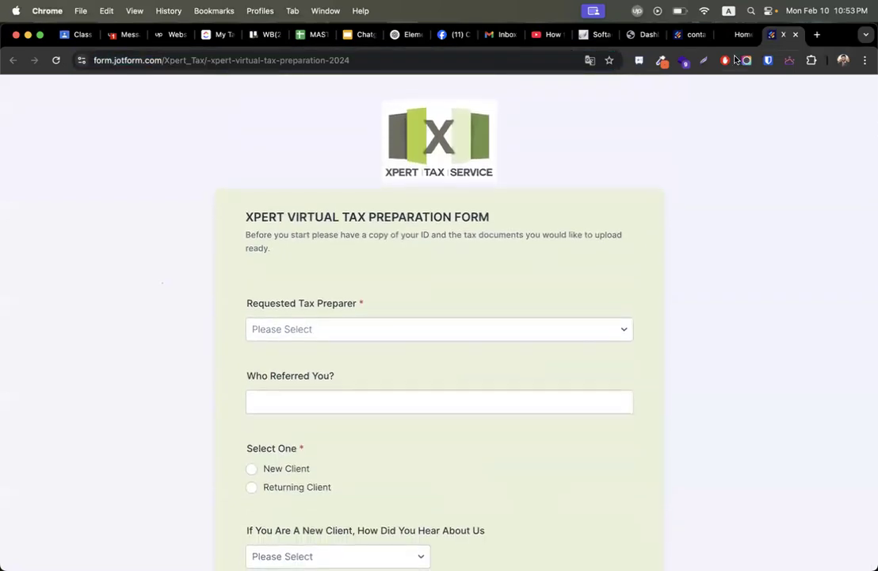
Copy the Jotform contact form's direct link, then go to the WordPress dashboard.
{"action": "left_click", "coordinate": [736, 35]}
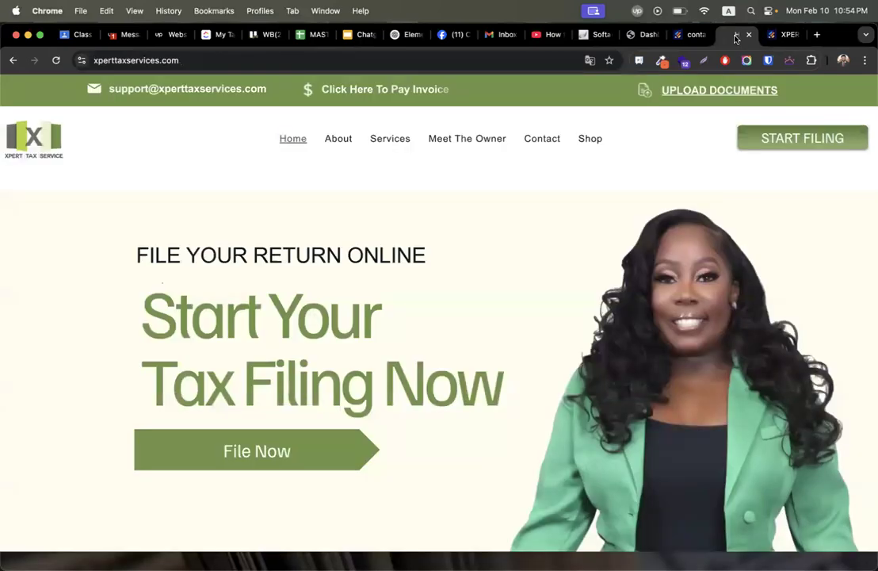
{"action": "left_click", "coordinate": [697, 35]}
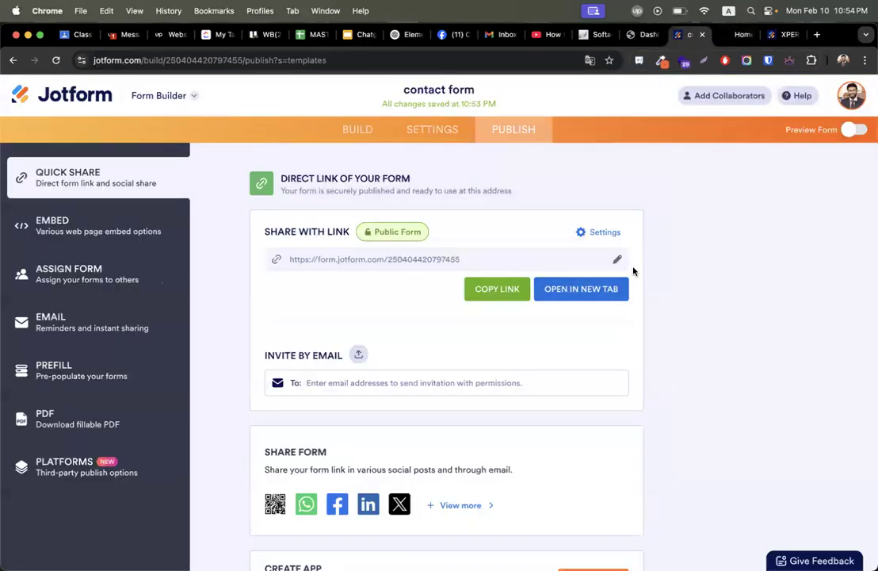
{"action": "left_click", "coordinate": [497, 289]}
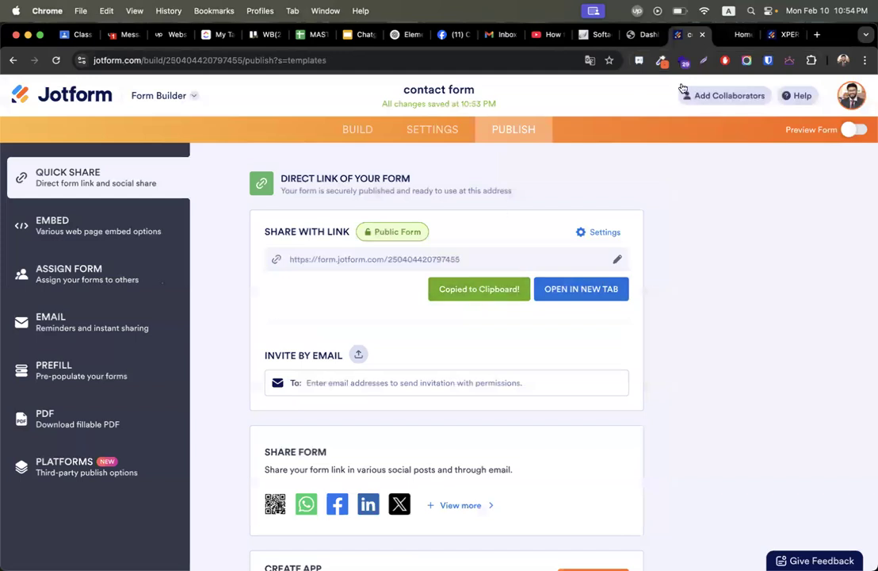
{"action": "left_click", "coordinate": [645, 35]}
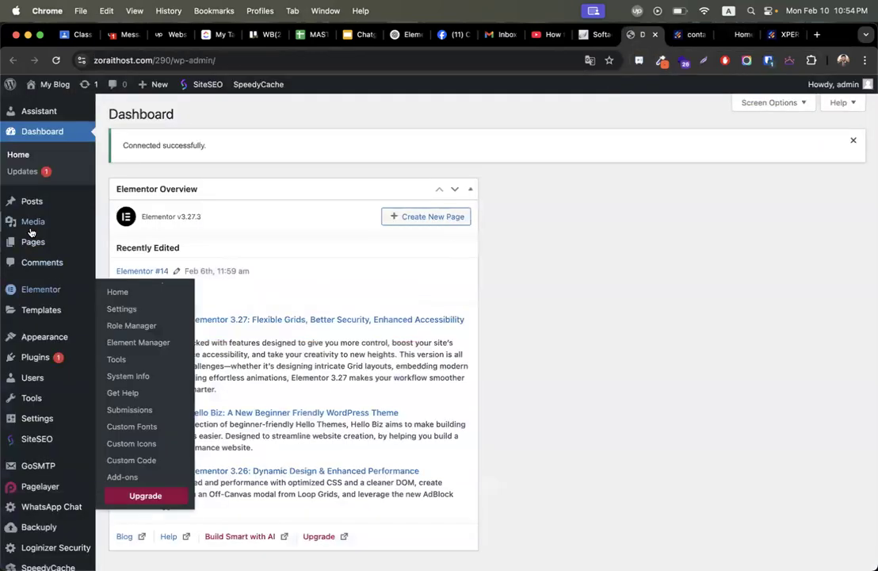
Add a new WordPress page titled 'tax form' and publish it.
{"action": "left_click", "coordinate": [119, 261]}
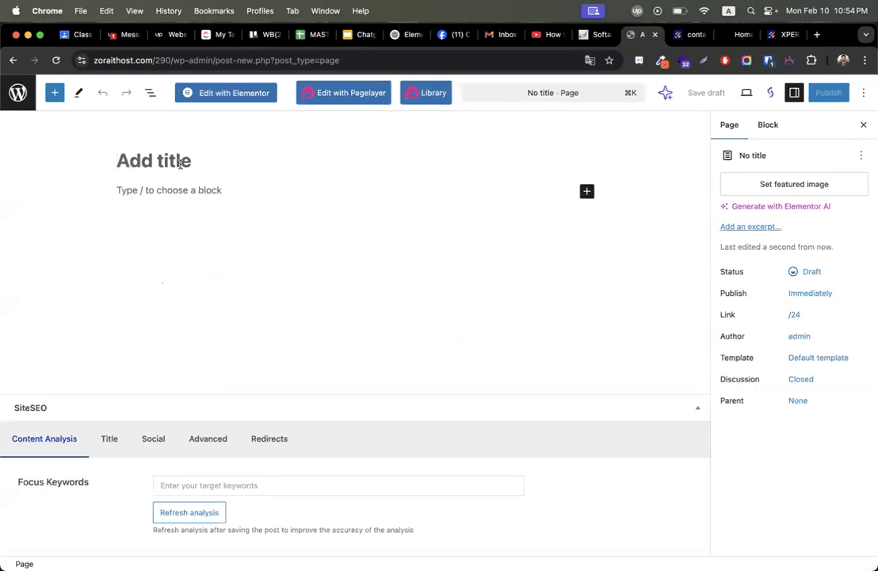
{"action": "type", "text": "tac"}
{"action": "key", "text": "BackSpace"}
{"action": "type", "text": "x form"}
{"action": "left_click", "coordinate": [828, 92]}
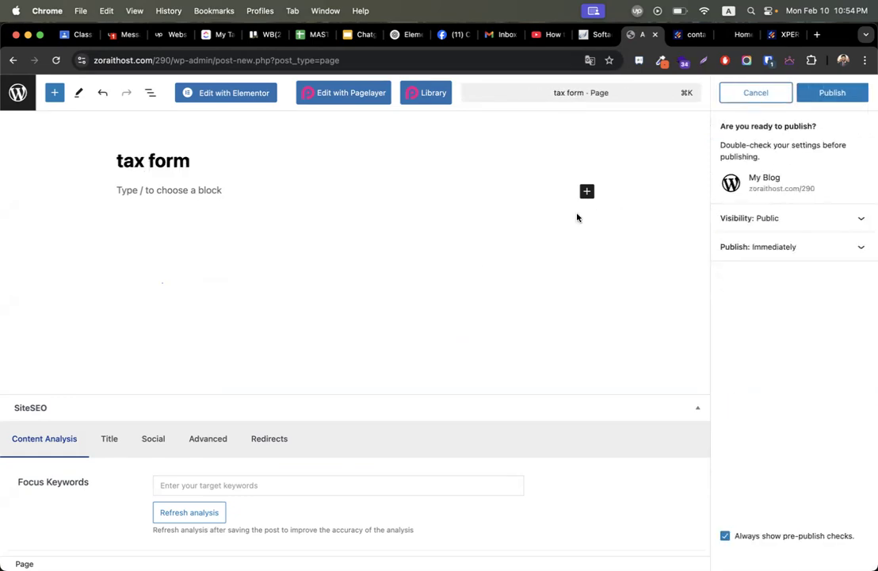
{"action": "left_click", "coordinate": [829, 95]}
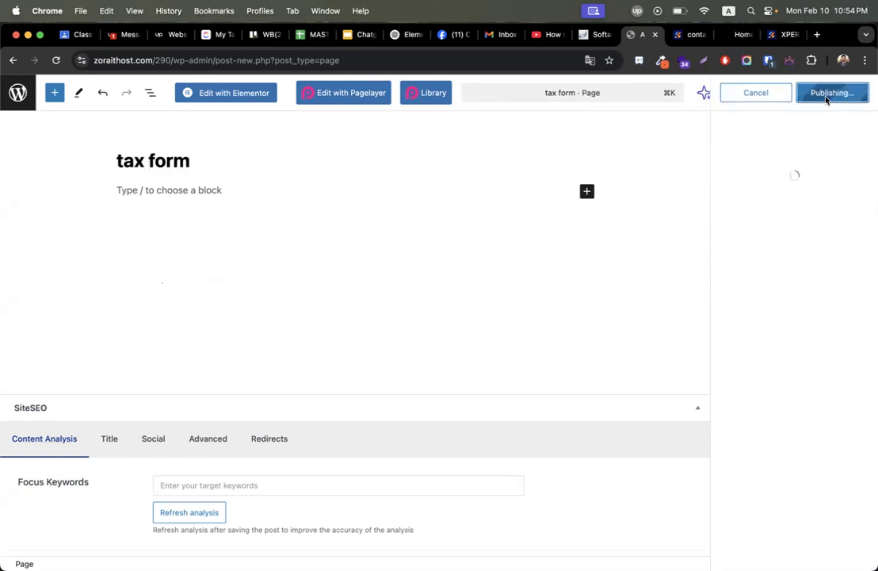
Open the tax form page in Elementor and dismiss the checklist and launchpad tips.
{"action": "left_click", "coordinate": [245, 99]}
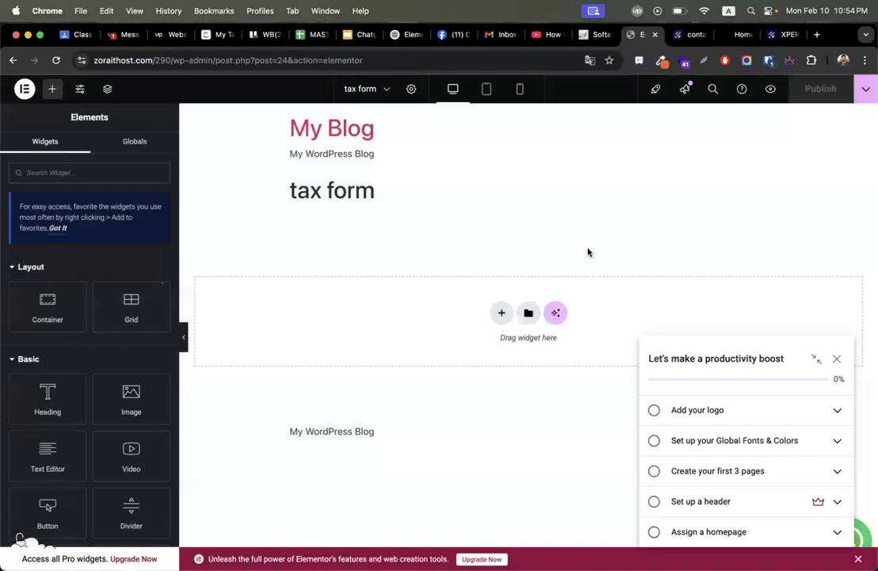
{"action": "left_click", "coordinate": [836, 358]}
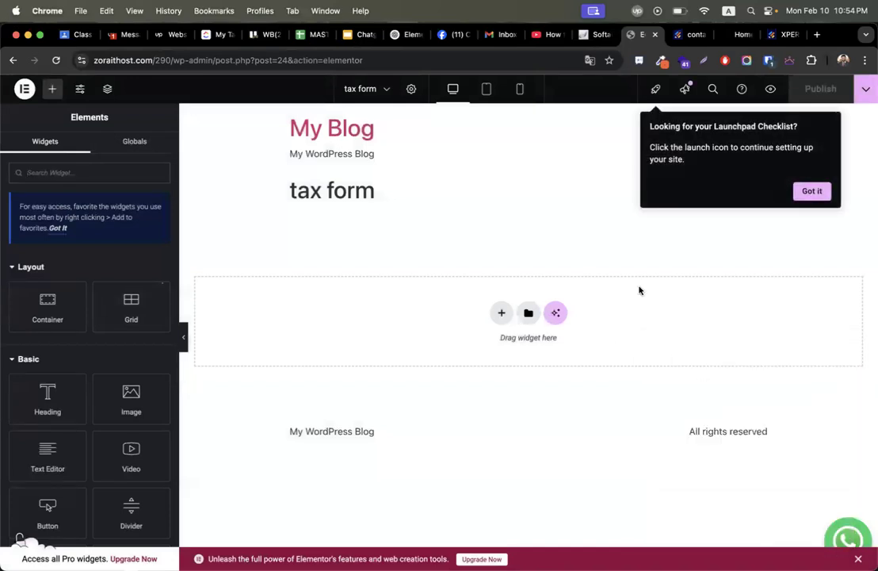
{"action": "left_click", "coordinate": [815, 195]}
Browse the template library's Blocks, then close it without inserting anything.
{"action": "left_click", "coordinate": [529, 314]}
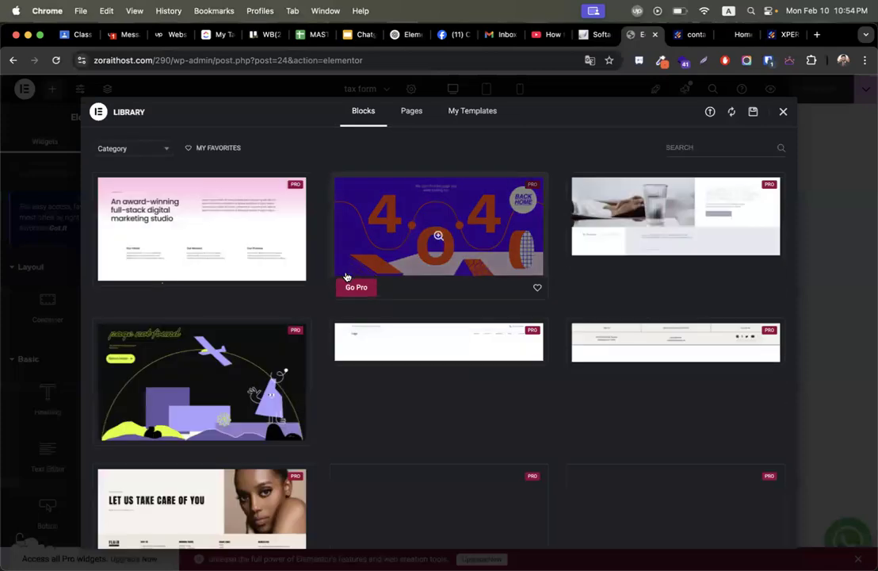
{"action": "scroll", "coordinate": [196, 420], "scroll_direction": "down", "scroll_amount": 5}
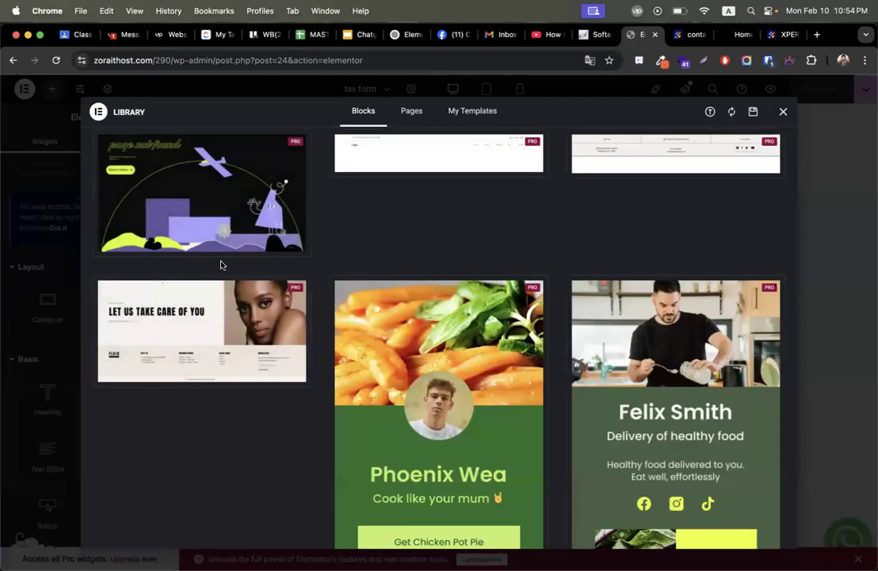
{"action": "scroll", "coordinate": [223, 246], "scroll_direction": "up", "scroll_amount": 5}
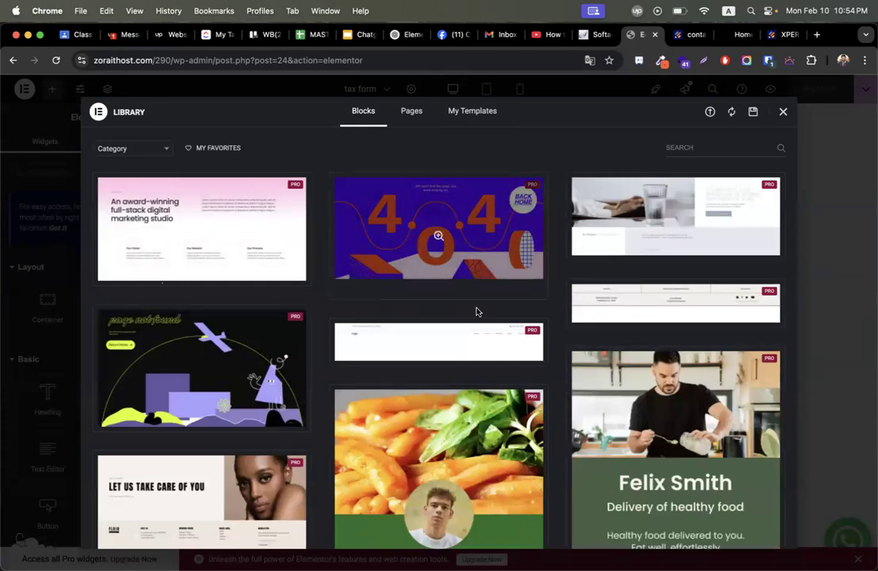
{"action": "scroll", "coordinate": [477, 310], "scroll_direction": "down", "scroll_amount": 8}
{"action": "scroll", "coordinate": [478, 312], "scroll_direction": "down", "scroll_amount": 4}
{"action": "scroll", "coordinate": [527, 423], "scroll_direction": "down", "scroll_amount": 9}
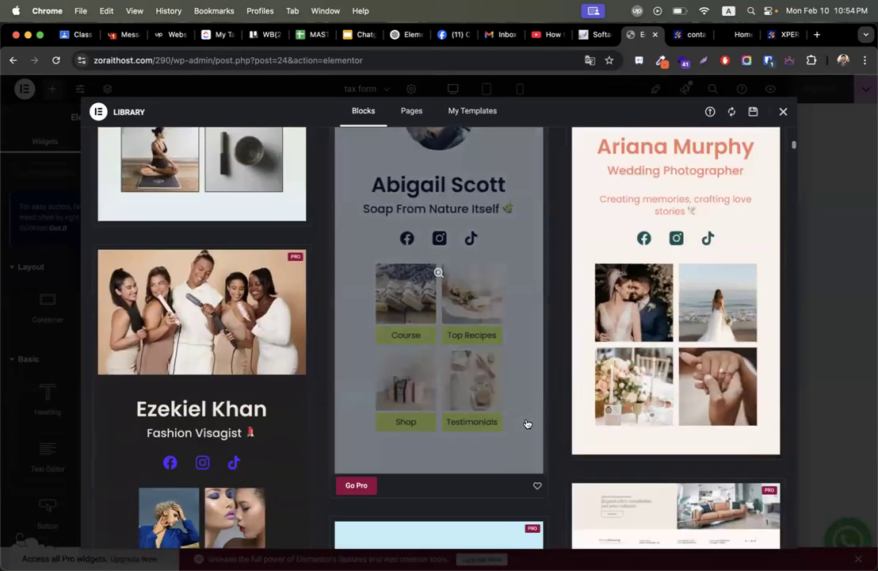
{"action": "scroll", "coordinate": [527, 423], "scroll_direction": "down", "scroll_amount": 8}
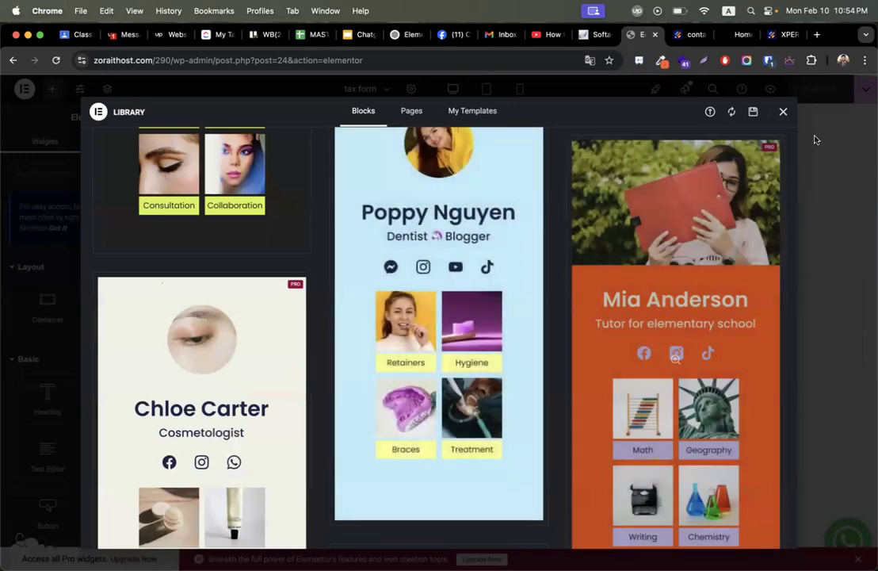
{"action": "left_click", "coordinate": [785, 113]}
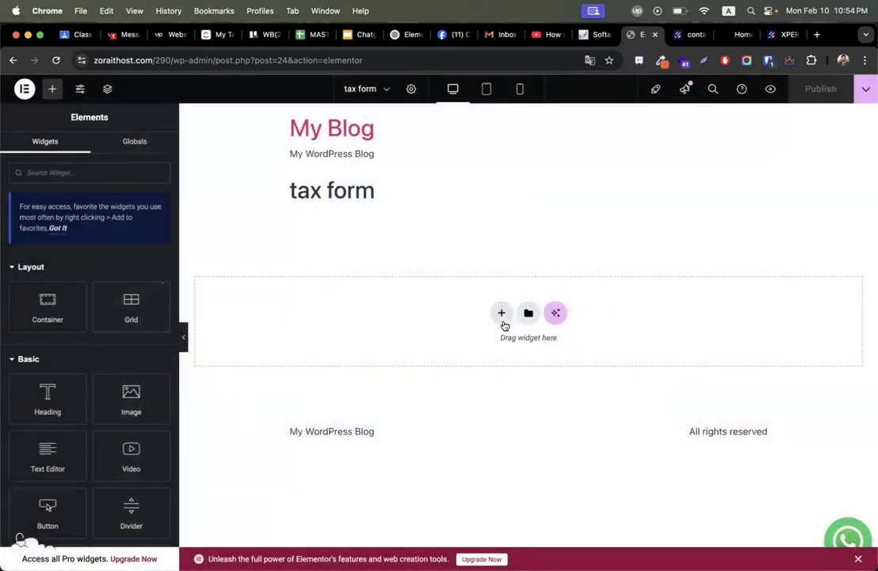
Add a two-column Flexbox container to the tax form page.
{"action": "left_click", "coordinate": [502, 314]}
{"action": "left_click", "coordinate": [502, 355]}
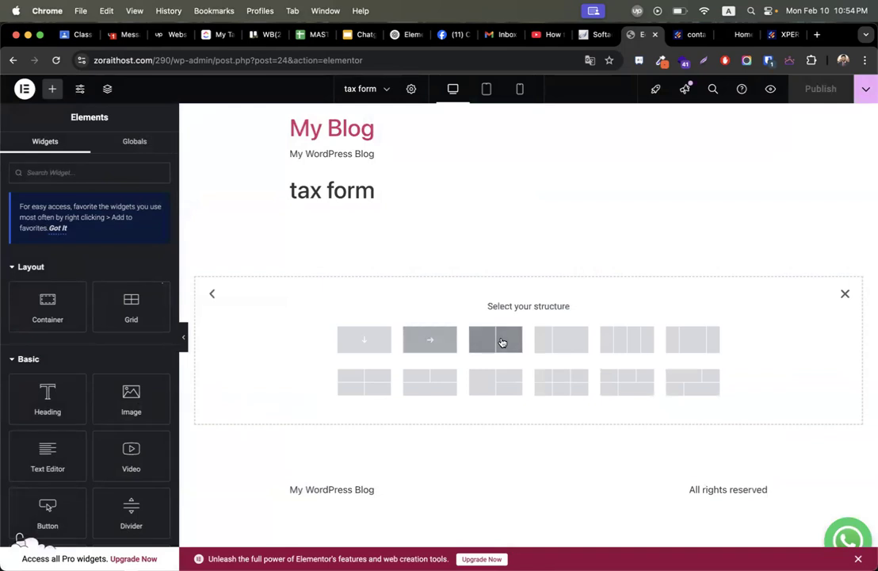
{"action": "left_click", "coordinate": [500, 340]}
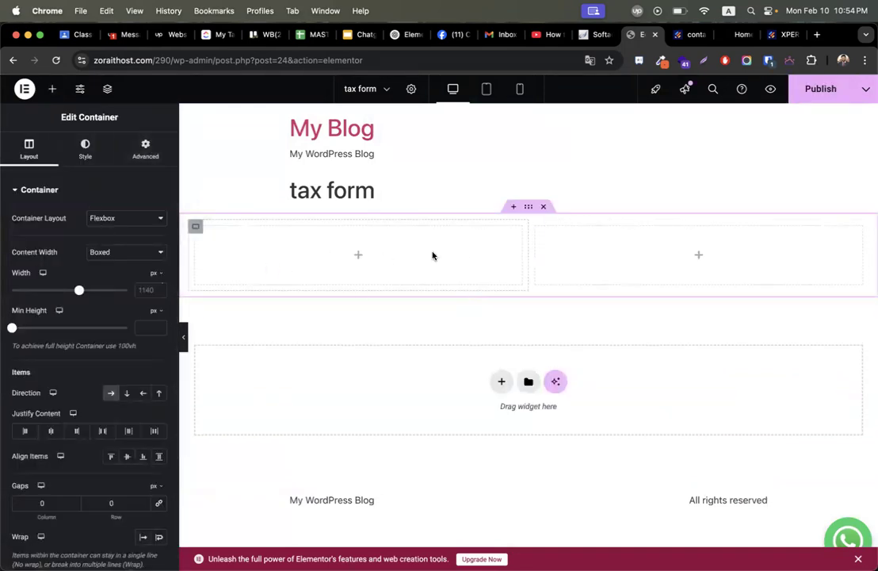
{"action": "left_click", "coordinate": [145, 147]}
Search the widgets for 'bu' and drop a Button into the right column.
{"action": "left_click", "coordinate": [50, 91]}
{"action": "scroll", "coordinate": [47, 365], "scroll_direction": "down", "scroll_amount": 2}
{"action": "scroll", "coordinate": [47, 364], "scroll_direction": "up", "scroll_amount": 2}
{"action": "scroll", "coordinate": [113, 461], "scroll_direction": "down", "scroll_amount": 2}
{"action": "scroll", "coordinate": [113, 452], "scroll_direction": "down", "scroll_amount": 1}
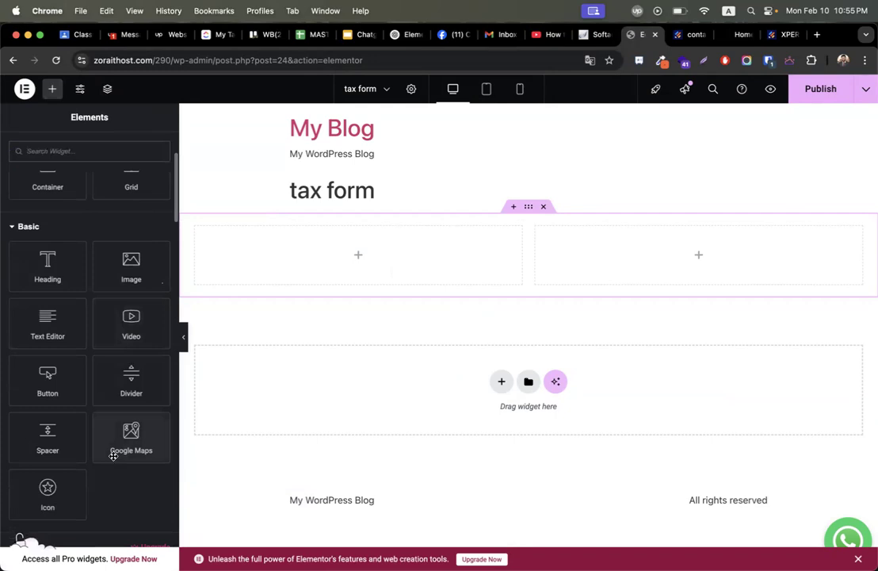
{"action": "scroll", "coordinate": [116, 412], "scroll_direction": "up", "scroll_amount": 3}
{"action": "type", "text": "but"}
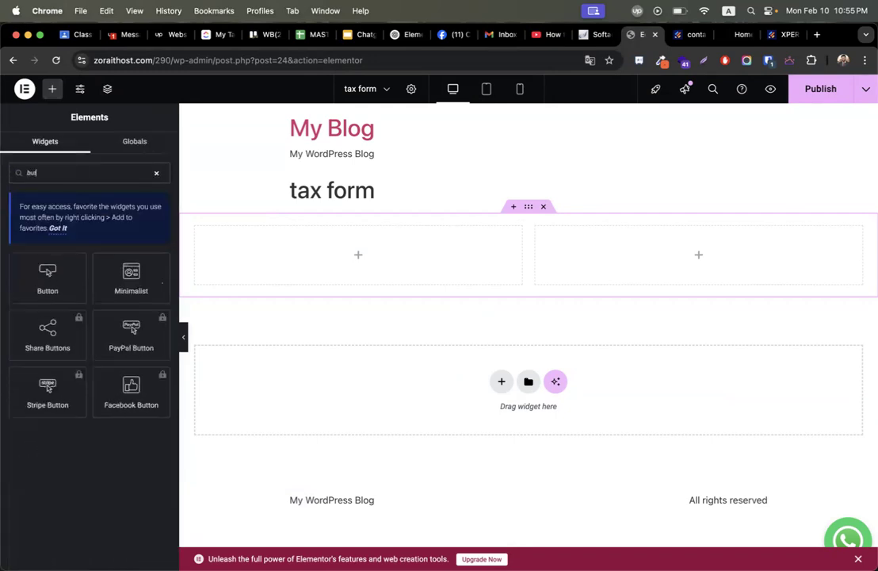
{"action": "left_click_drag", "start_coordinate": [49, 274], "coordinate": [685, 259]}
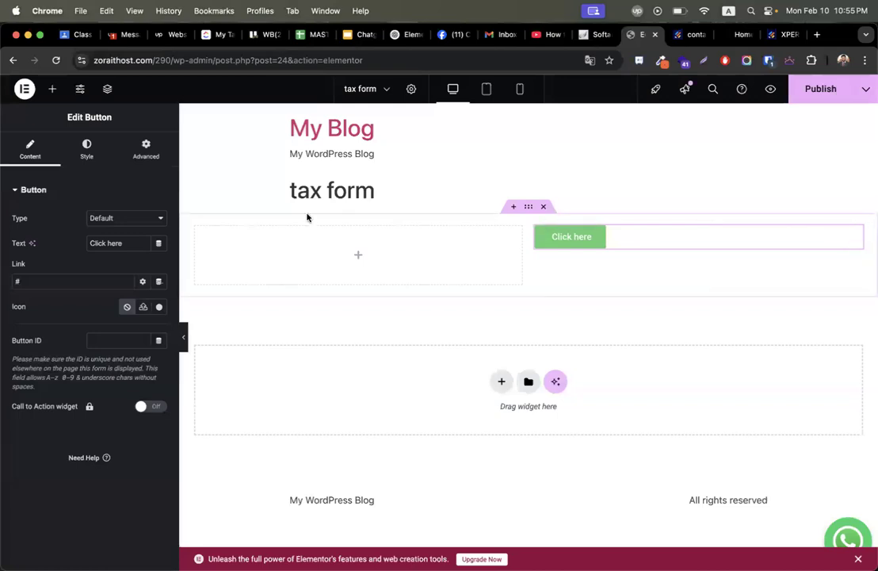
Label the button 'Submit form' and paste the Jotform form URL as its link.
{"action": "triple_click", "coordinate": [117, 242]}
{"action": "type", "text": "S"}
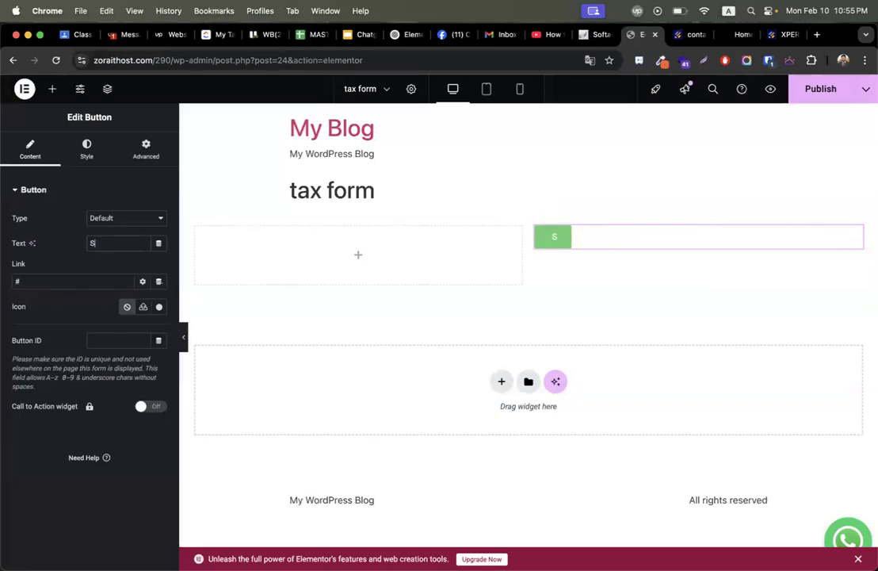
{"action": "type", "text": "ubmit form"}
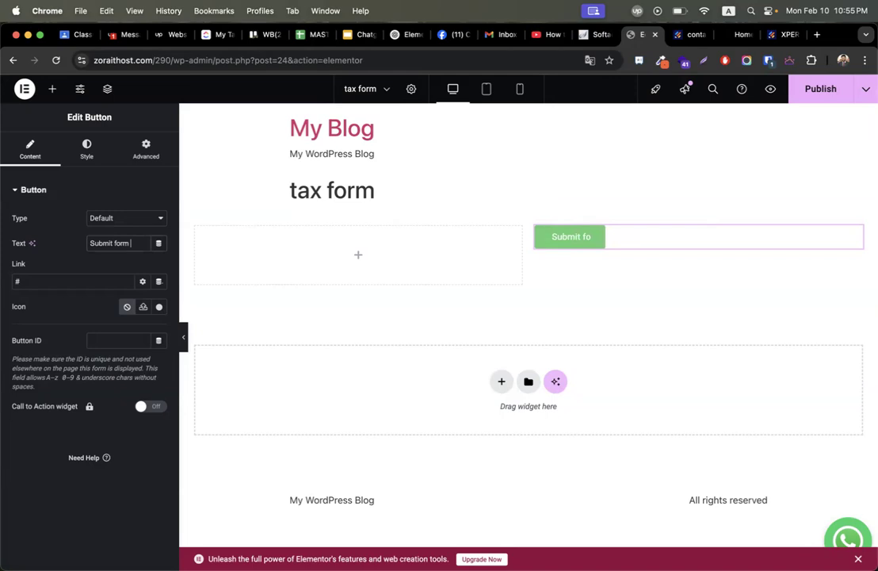
{"action": "left_click", "coordinate": [49, 281]}
{"action": "key", "text": "super+v"}
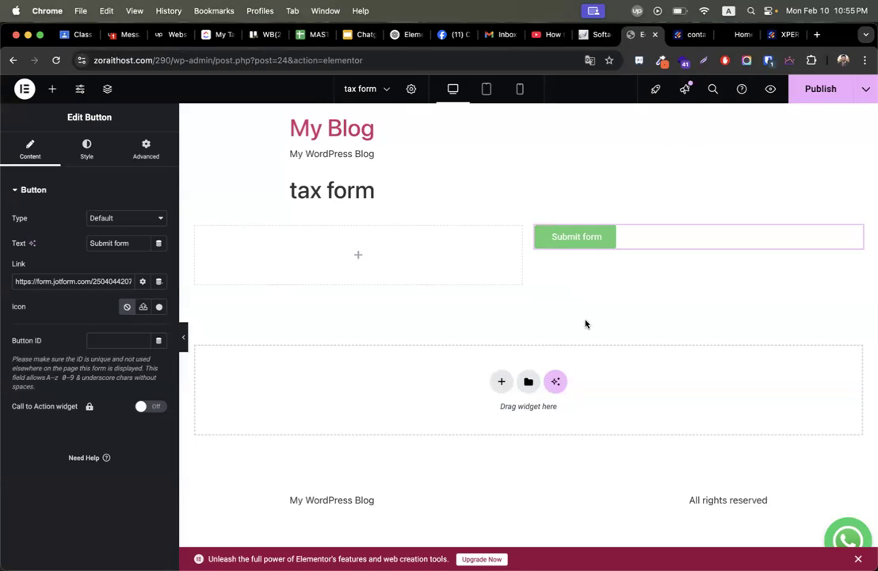
Add another Flexbox container below with a single column.
{"action": "left_click", "coordinate": [500, 382]}
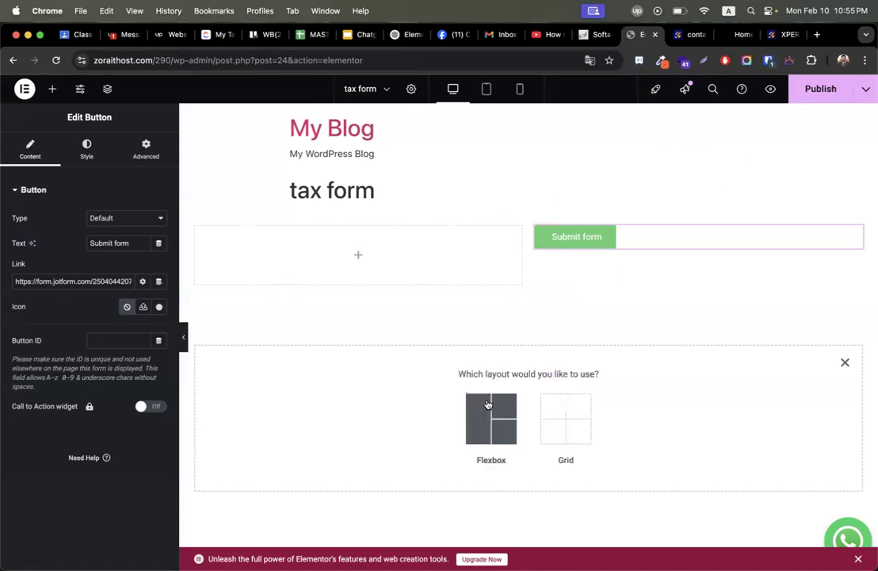
{"action": "left_click", "coordinate": [490, 407]}
{"action": "left_click", "coordinate": [364, 408]}
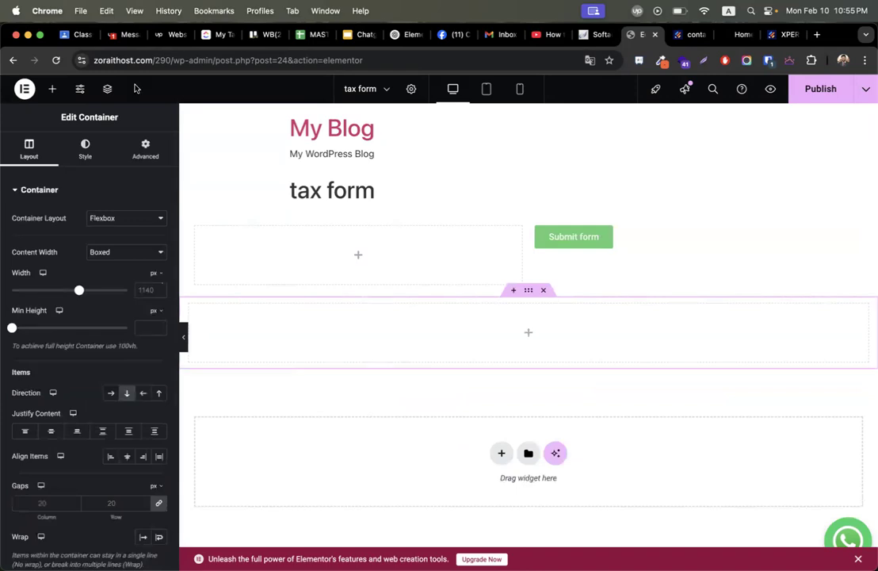
Drop an HTML widget, found by searching 'html', into the single-column container, then start a new tab.
{"action": "left_click", "coordinate": [53, 90]}
{"action": "left_click", "coordinate": [65, 174]}
{"action": "type", "text": "html"}
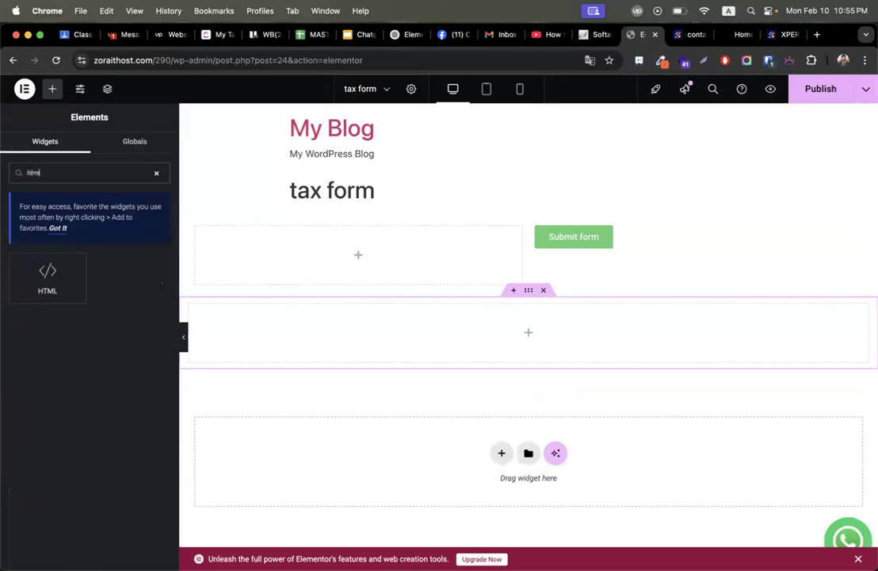
{"action": "left_click_drag", "start_coordinate": [47, 273], "coordinate": [576, 329]}
{"action": "left_click", "coordinate": [818, 35]}
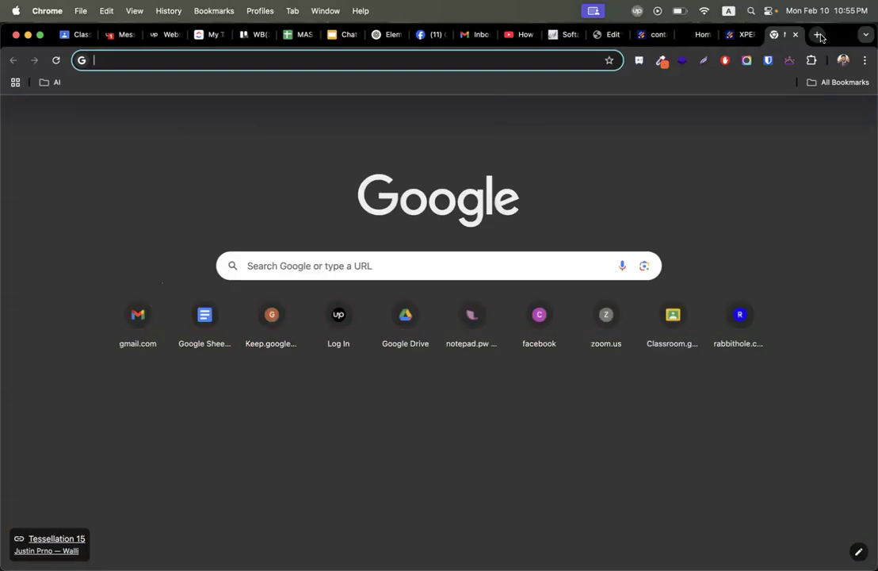
Load youtube.com and open the JetEngine Query Builder video, pausing it.
{"action": "type", "text": "youtube.com"}
{"action": "key", "text": "Return"}
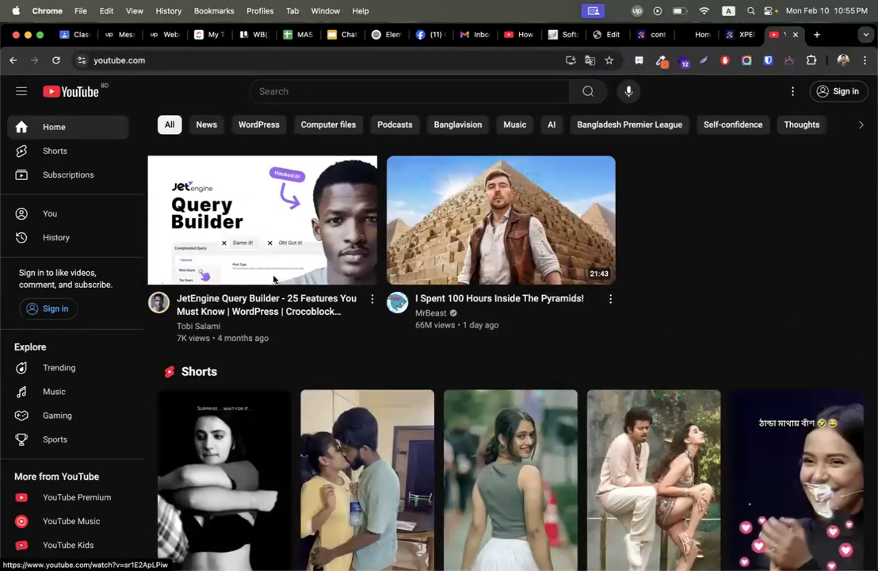
{"action": "left_click", "coordinate": [274, 249]}
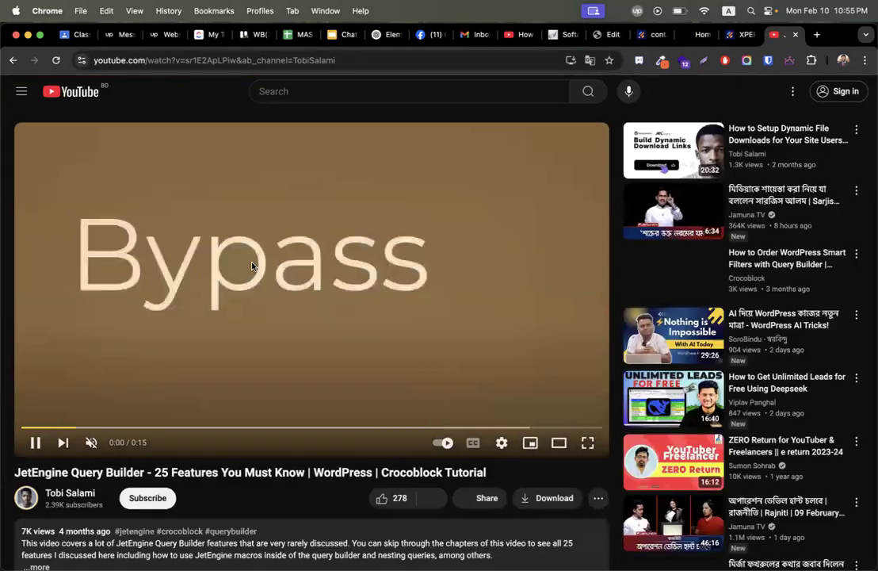
{"action": "left_click", "coordinate": [252, 332]}
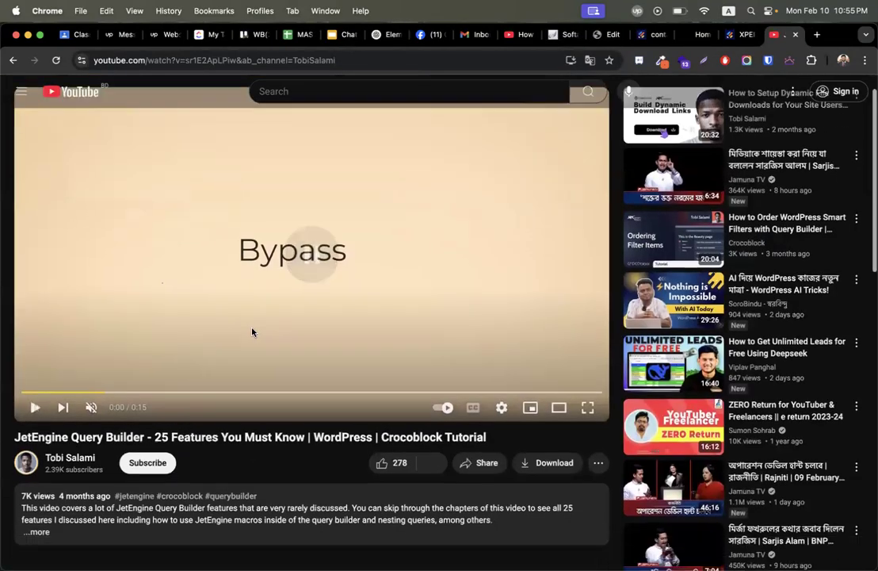
{"action": "scroll", "coordinate": [252, 332], "scroll_direction": "down", "scroll_amount": 2}
Bring up and highlight the video's Share > Embed iframe code, then return to Elementor.
{"action": "left_click", "coordinate": [481, 398]}
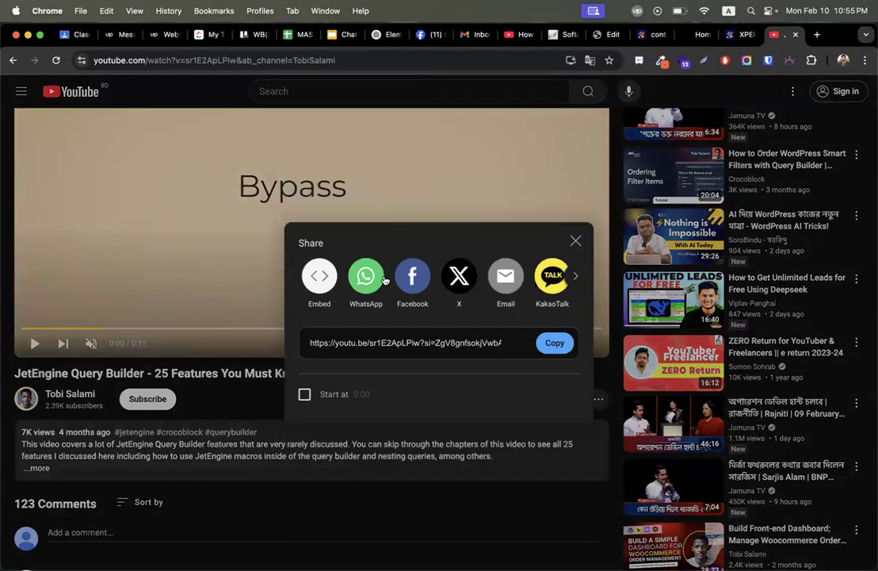
{"action": "left_click", "coordinate": [319, 276]}
{"action": "left_click", "coordinate": [716, 320]}
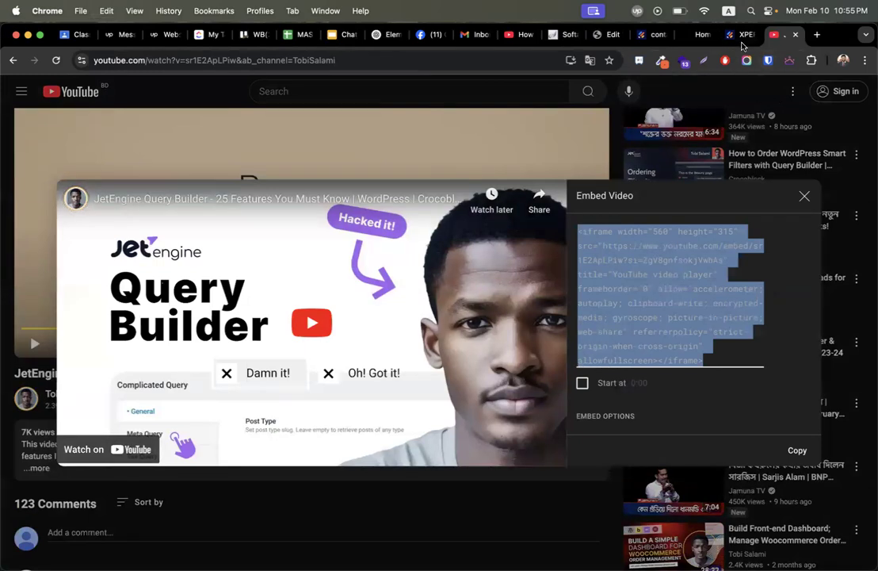
{"action": "left_click", "coordinate": [697, 36]}
{"action": "left_click", "coordinate": [611, 34]}
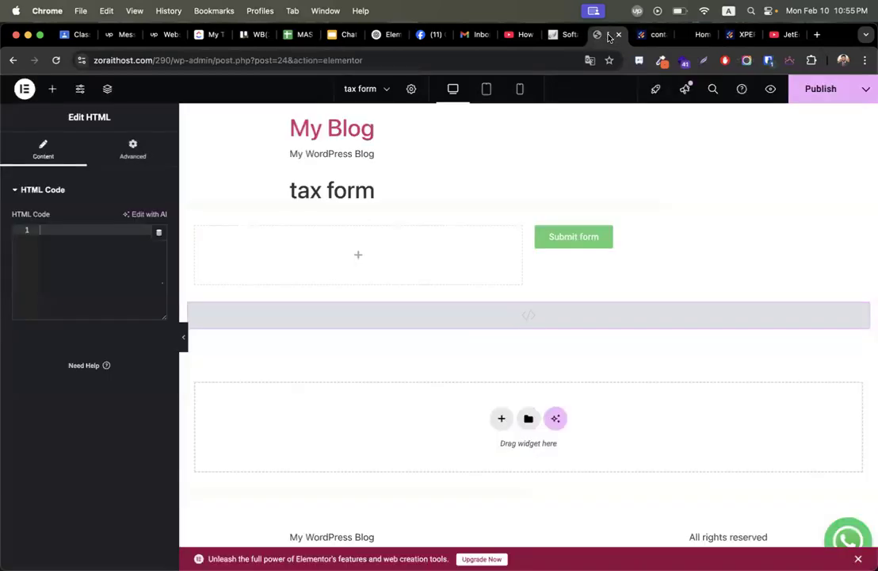
Paste the YouTube iframe embed code into the HTML block's code box.
{"action": "left_click", "coordinate": [69, 268]}
{"action": "type", "text": "<iframe width=\"560\" height=\"315\" src=\"https://www.youtube.com/embed/sr1E2ApLPiw?si=Zv8gnfsokjVwbAs\" title=\"YouTube video player\" frameborder=\"0\" allow=\"accelerometer; autoplay; clipboard-write; encrypted-media; gyroscope; picture-in-picture; web-share\" referrerpolicy=\"strict-origin-when-cross-origin\" allowfullscreen></iframe>"}
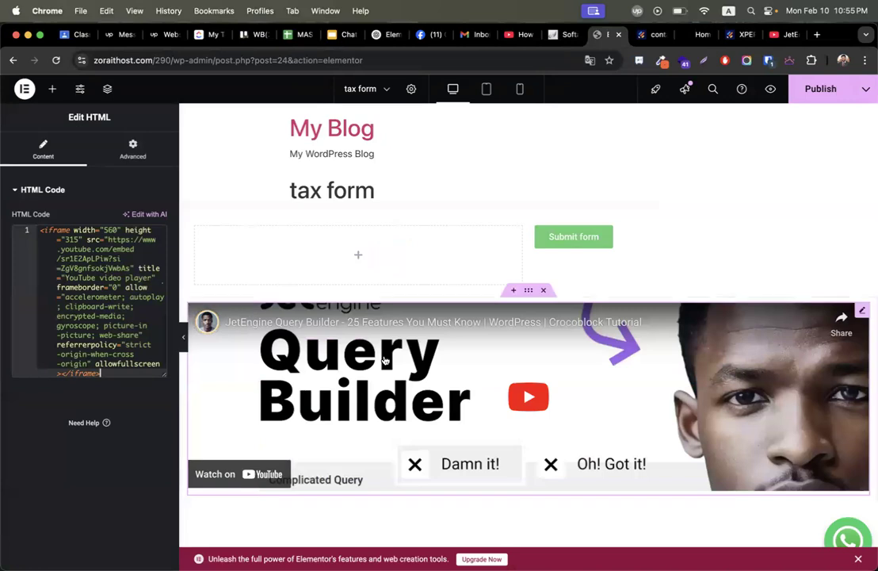
{"action": "scroll", "coordinate": [384, 359], "scroll_direction": "down", "scroll_amount": 3}
{"action": "scroll", "coordinate": [384, 359], "scroll_direction": "up", "scroll_amount": 3}
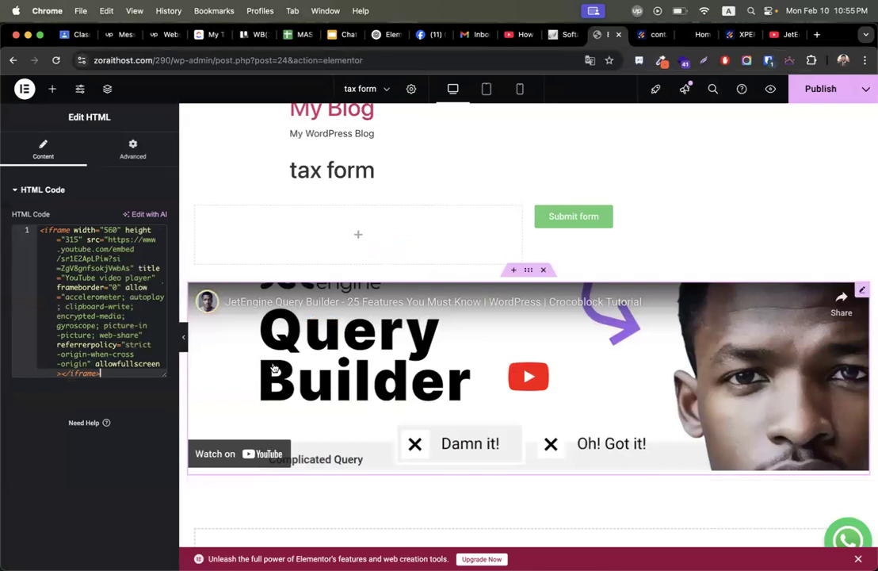
{"action": "scroll", "coordinate": [552, 392], "scroll_direction": "down", "scroll_amount": 1}
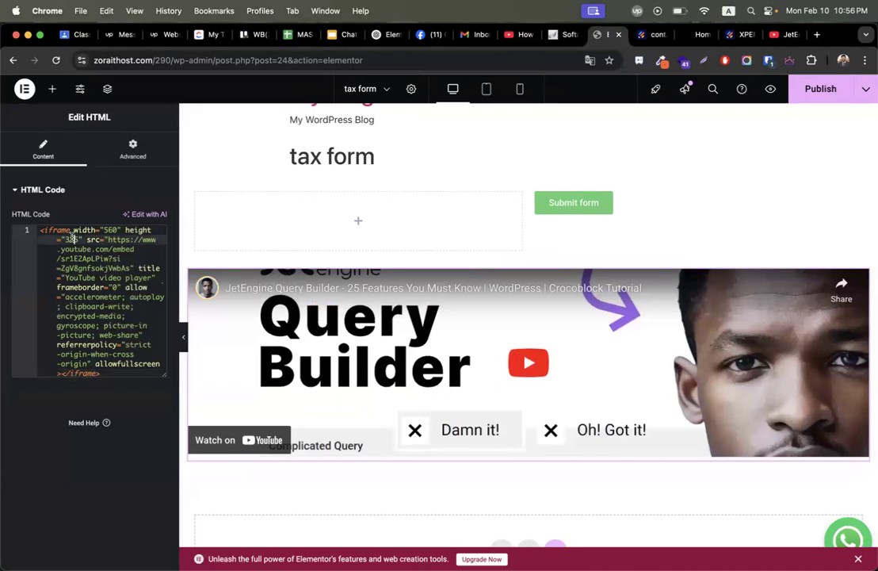
Change the iframe height from 315 to 700.
{"action": "left_click_drag", "start_coordinate": [124, 230], "coordinate": [85, 240]}
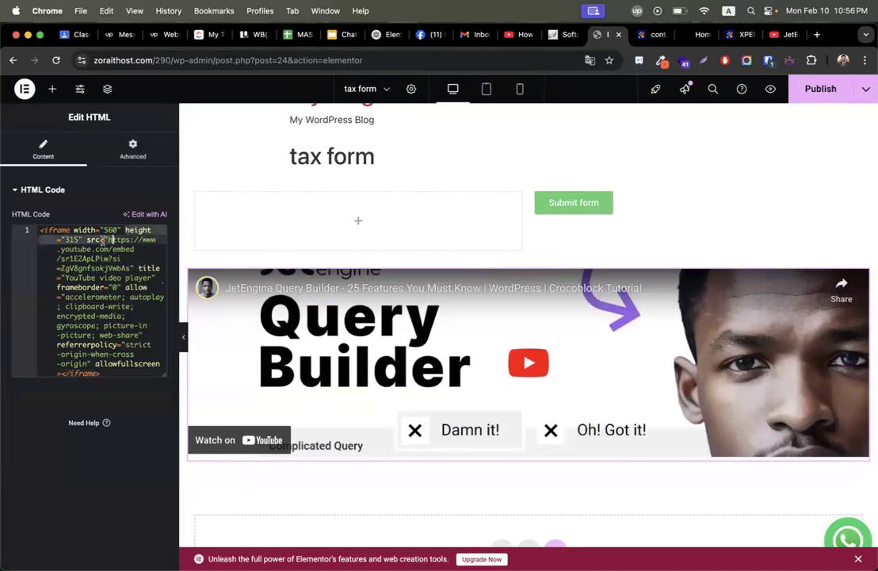
{"action": "key", "text": "BackSpace"}
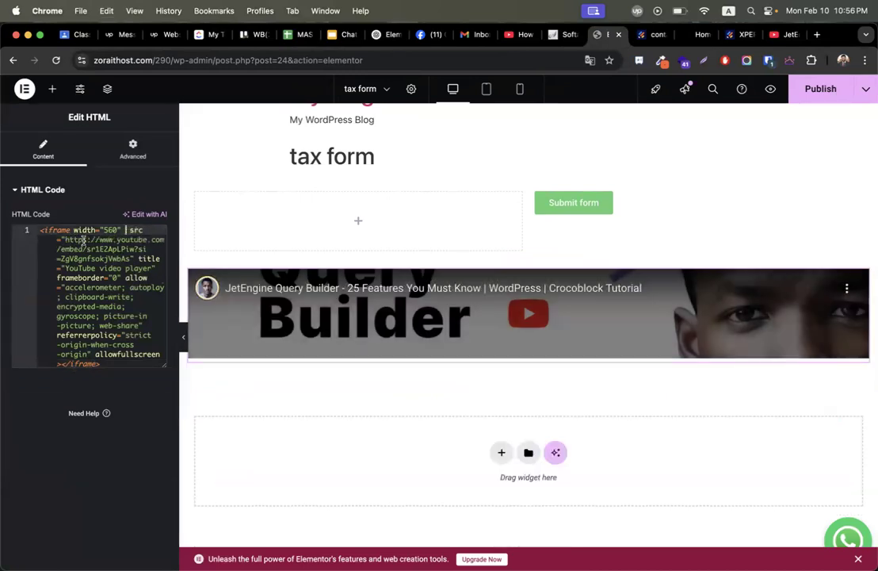
{"action": "key", "text": "super+z"}
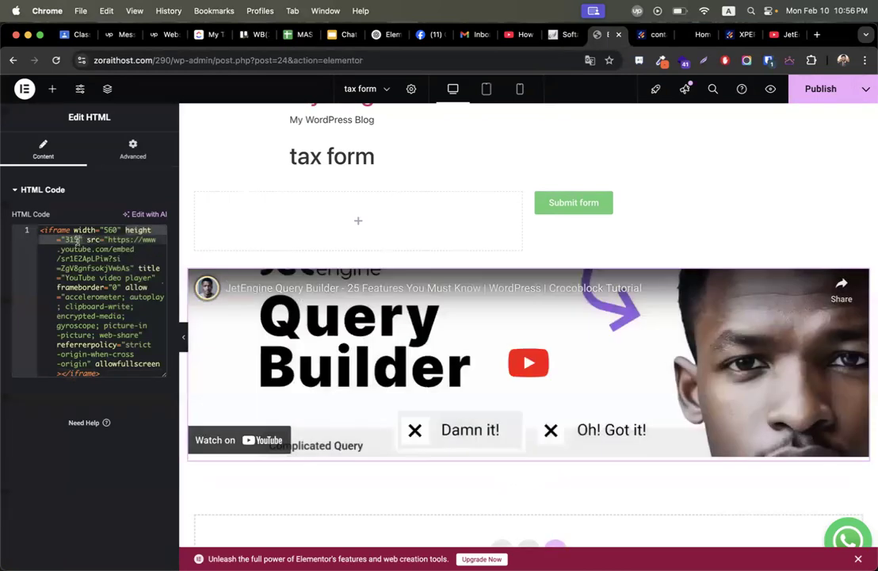
{"action": "double_click", "coordinate": [74, 238]}
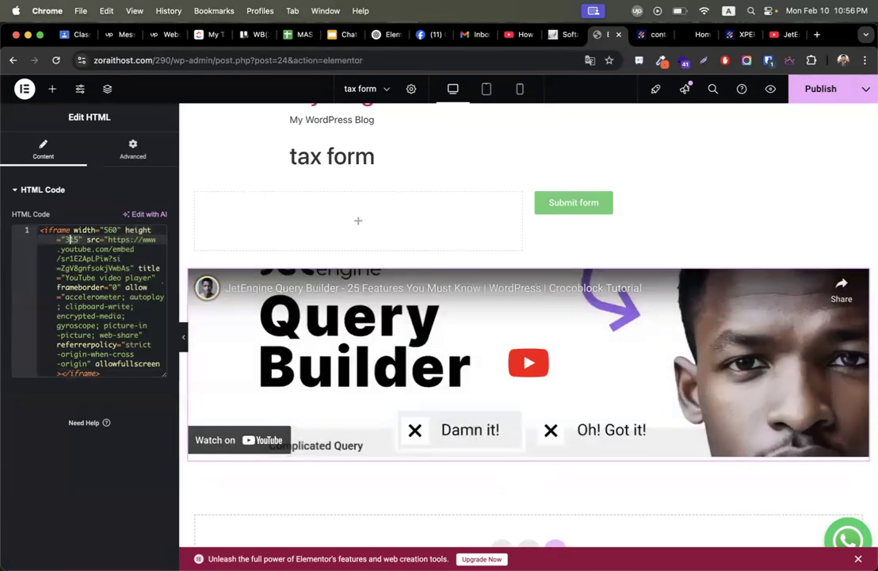
{"action": "type", "text": "700"}
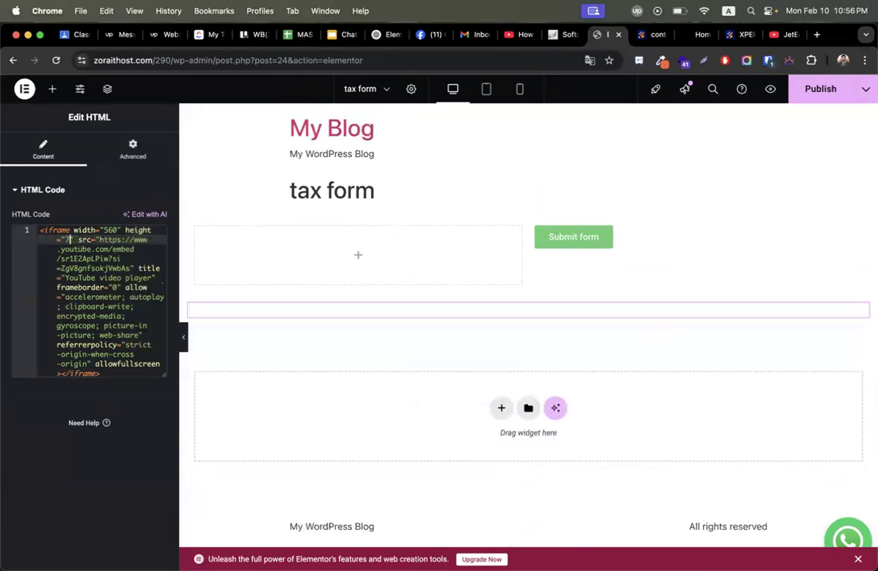
{"action": "scroll", "coordinate": [523, 162], "scroll_direction": "down", "scroll_amount": 3}
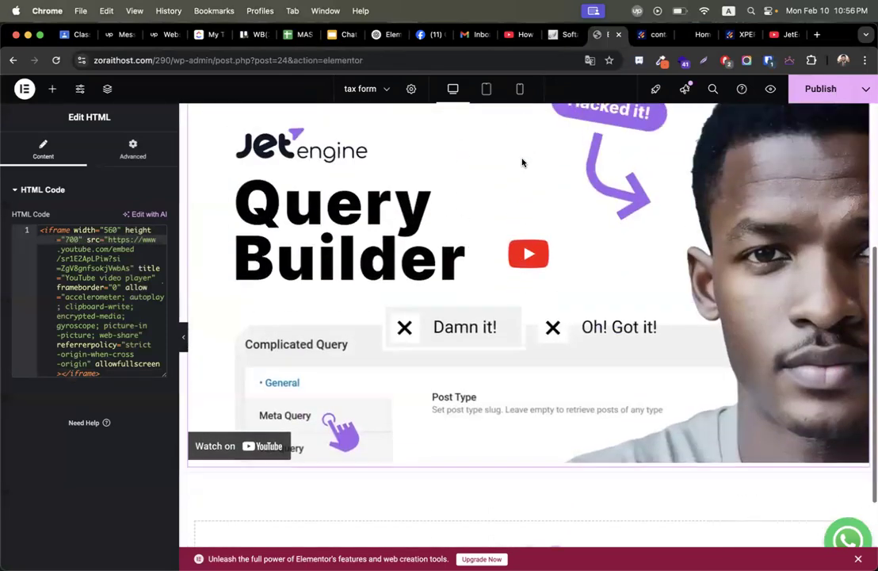
{"action": "scroll", "coordinate": [523, 163], "scroll_direction": "up", "scroll_amount": 3}
Copy the Jotform form's direct link from its Publish page and return to Elementor.
{"action": "left_click", "coordinate": [653, 36]}
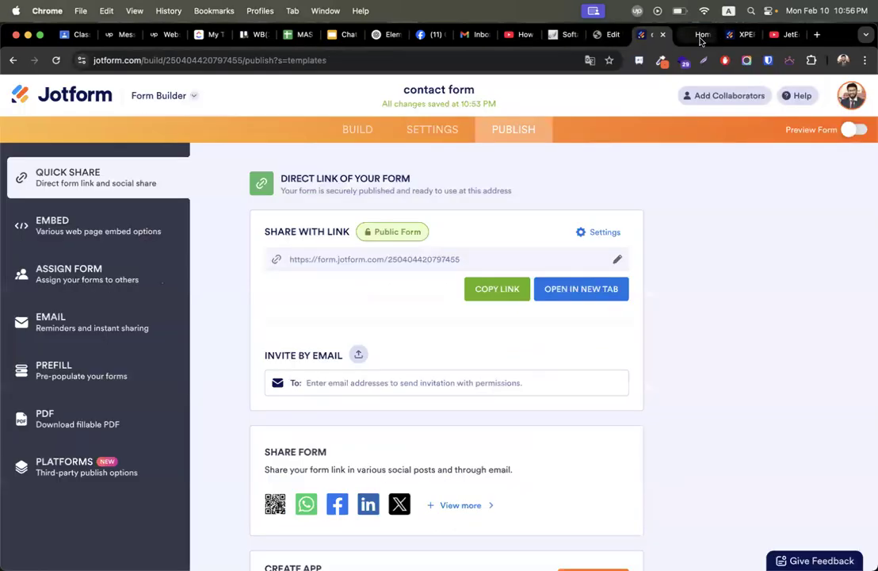
{"action": "left_click", "coordinate": [511, 295]}
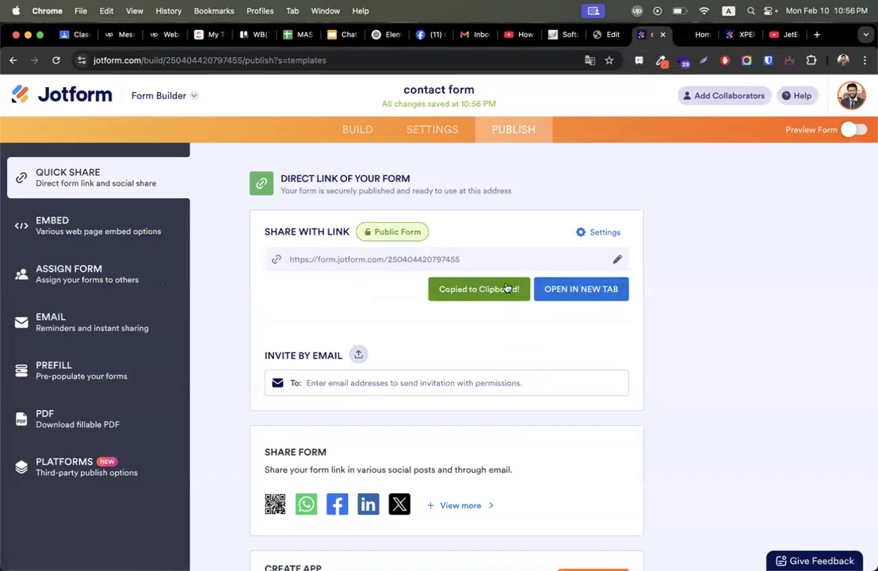
{"action": "left_click", "coordinate": [597, 36]}
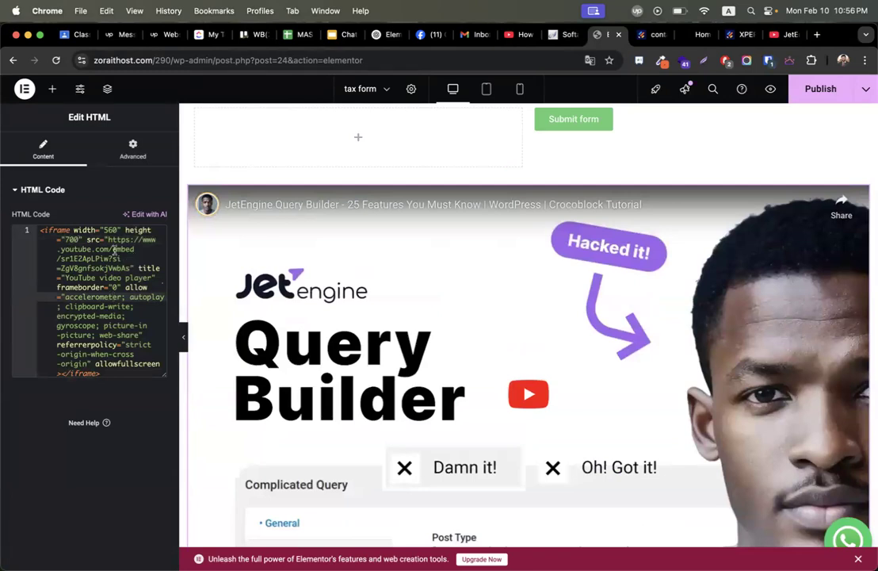
Replace the YouTube video link in the HTML block's iframe src with the Jotform form URL.
{"action": "left_click_drag", "start_coordinate": [107, 239], "coordinate": [128, 271]}
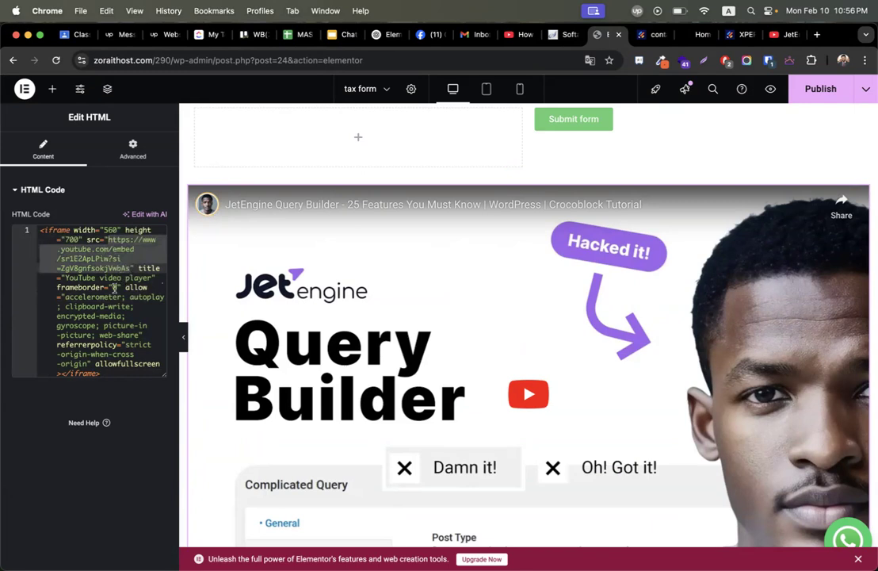
{"action": "key", "text": "super+v"}
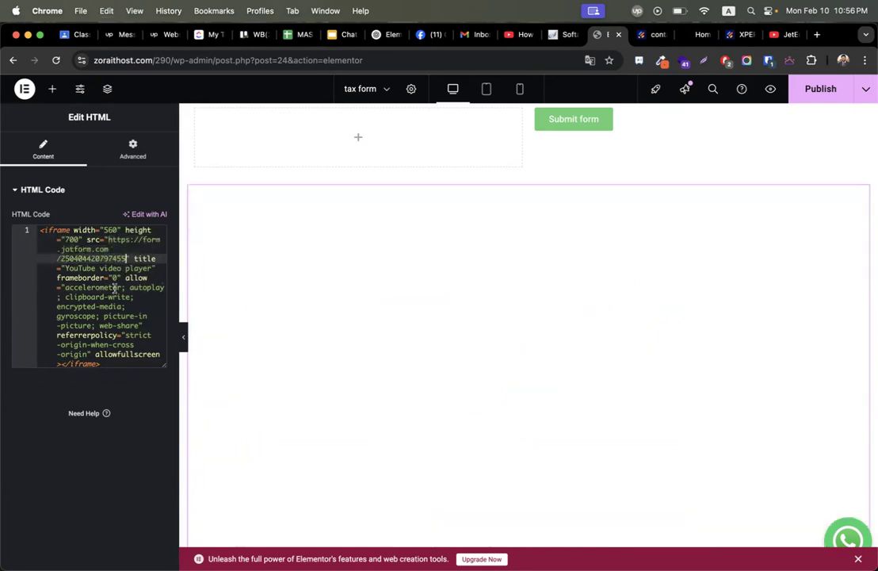
{"action": "scroll", "coordinate": [465, 269], "scroll_direction": "down", "scroll_amount": 3}
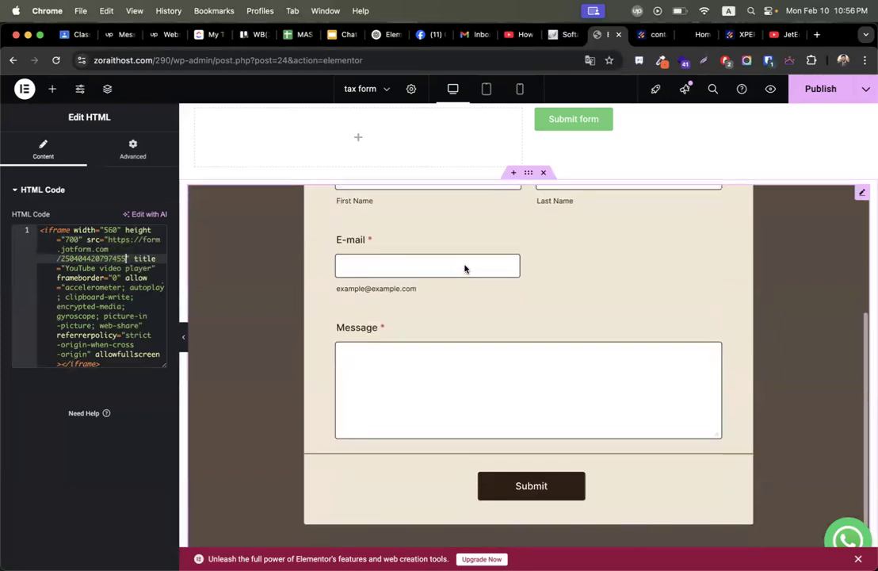
{"action": "scroll", "coordinate": [708, 141], "scroll_direction": "down", "scroll_amount": 5}
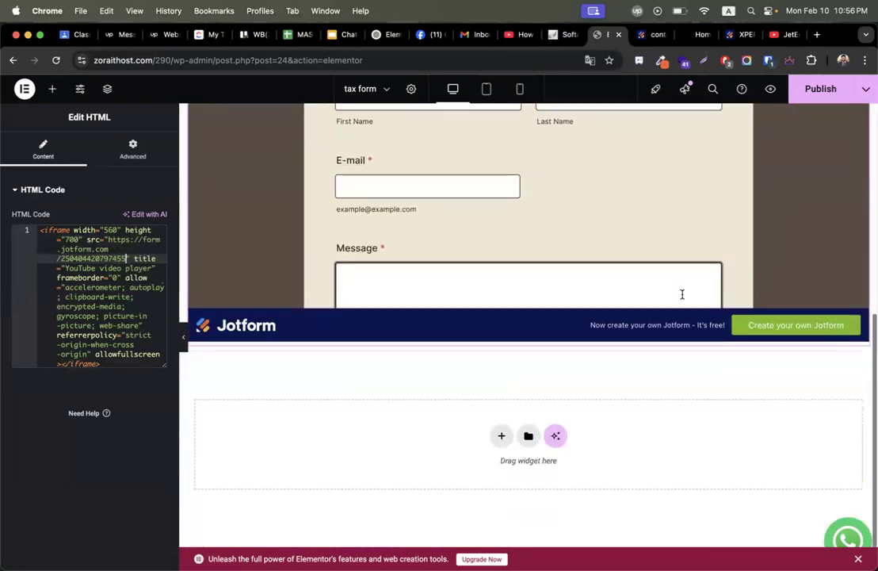
{"action": "scroll", "coordinate": [682, 294], "scroll_direction": "up", "scroll_amount": 5}
{"action": "scroll", "coordinate": [702, 192], "scroll_direction": "down", "scroll_amount": 3}
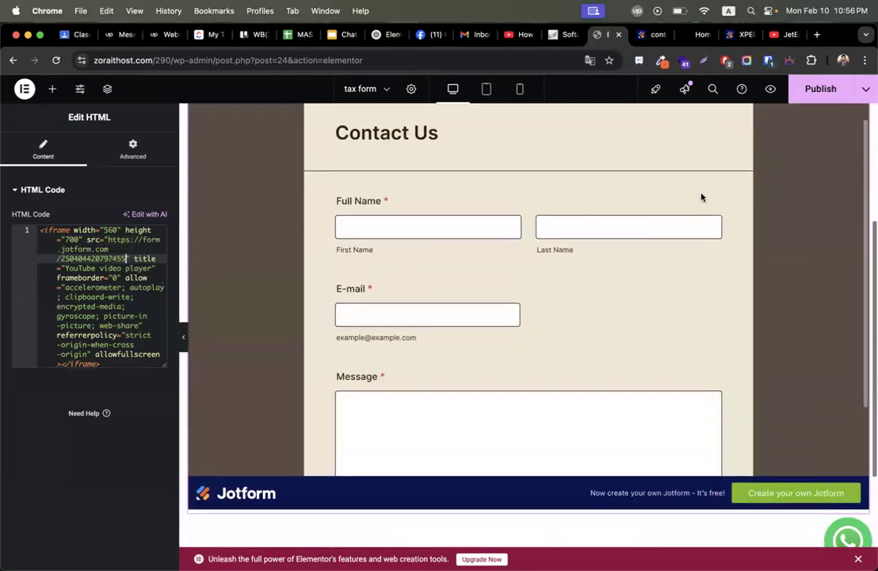
{"action": "scroll", "coordinate": [685, 363], "scroll_direction": "down", "scroll_amount": 3}
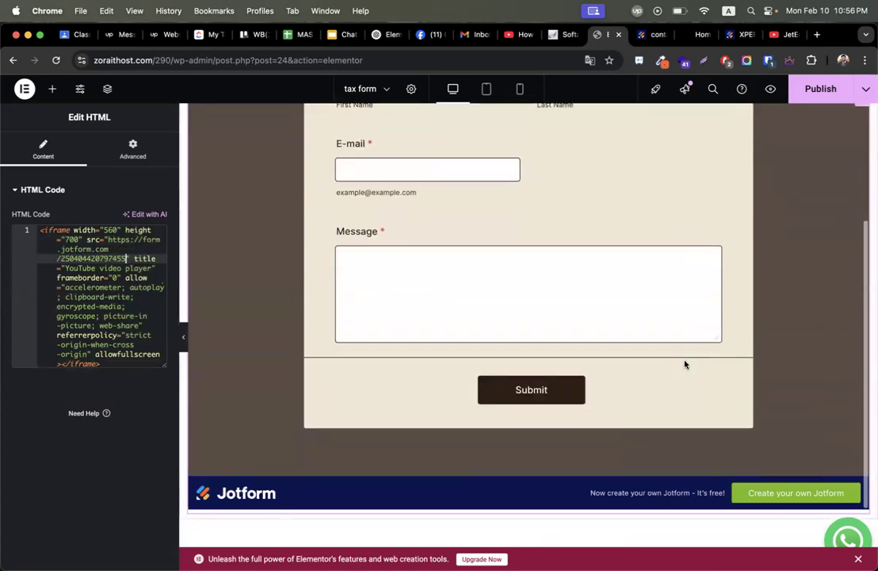
{"action": "scroll", "coordinate": [686, 364], "scroll_direction": "up", "scroll_amount": 3}
{"action": "scroll", "coordinate": [686, 365], "scroll_direction": "down", "scroll_amount": 3}
{"action": "scroll", "coordinate": [686, 365], "scroll_direction": "up", "scroll_amount": 3}
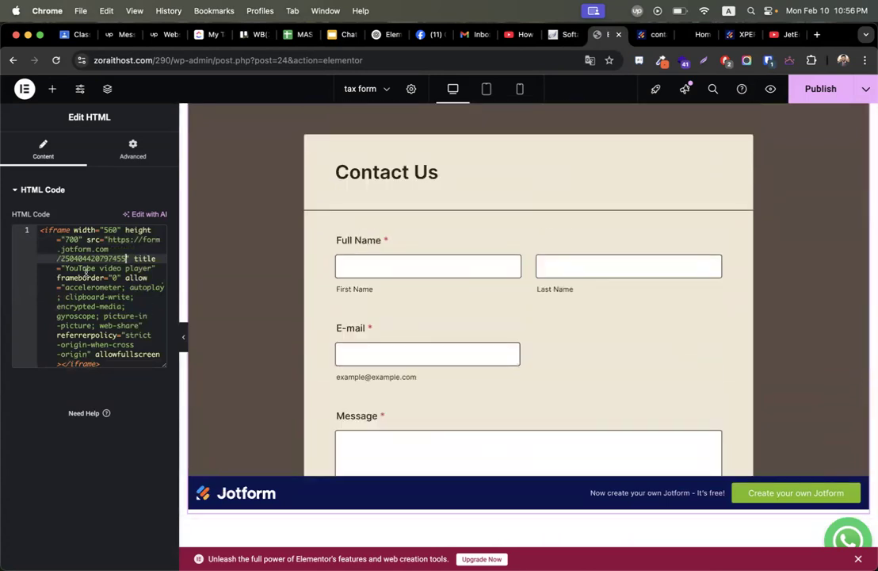
Change the iframe height from 700 to 1000 and publish the page.
{"action": "double_click", "coordinate": [69, 240]}
{"action": "type", "text": "1000"}
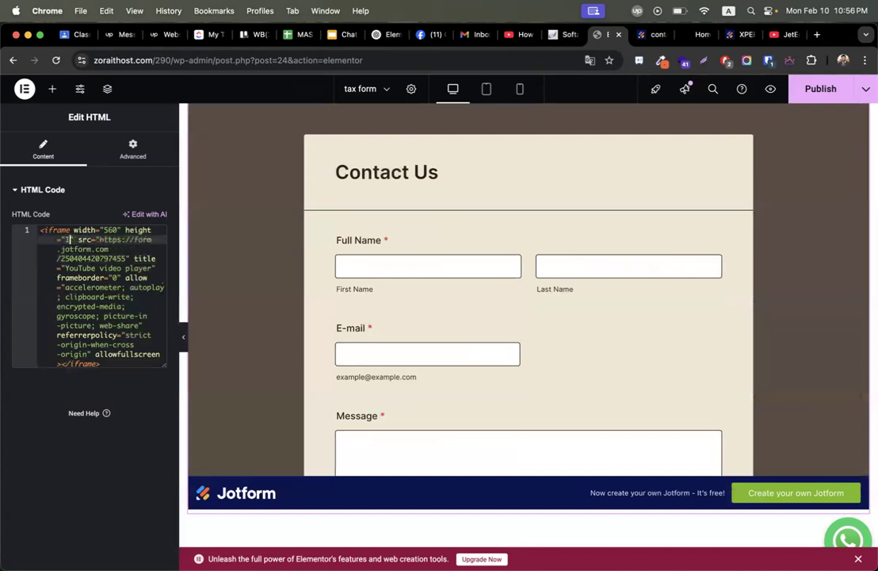
{"action": "scroll", "coordinate": [485, 216], "scroll_direction": "down", "scroll_amount": 4}
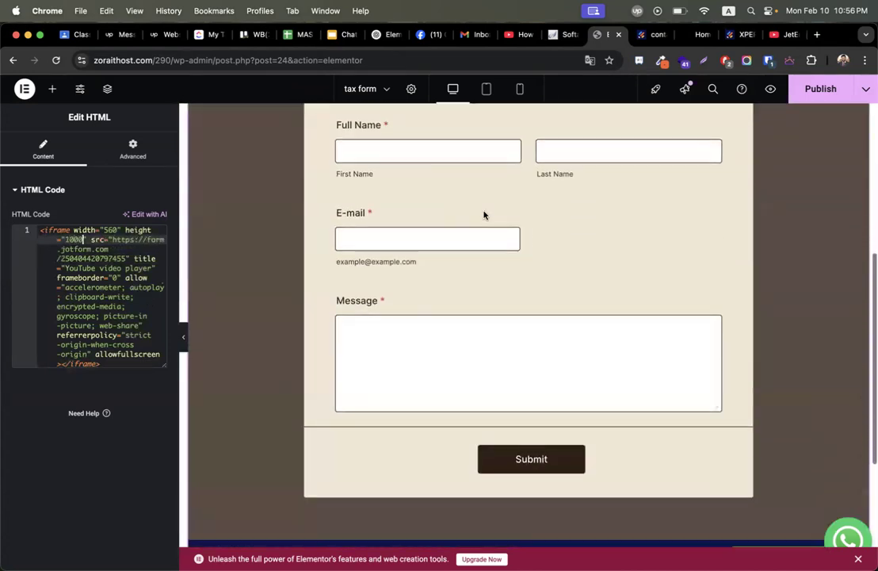
{"action": "scroll", "coordinate": [484, 215], "scroll_direction": "up", "scroll_amount": 2}
{"action": "scroll", "coordinate": [484, 216], "scroll_direction": "up", "scroll_amount": 1}
{"action": "scroll", "coordinate": [584, 157], "scroll_direction": "down", "scroll_amount": 3}
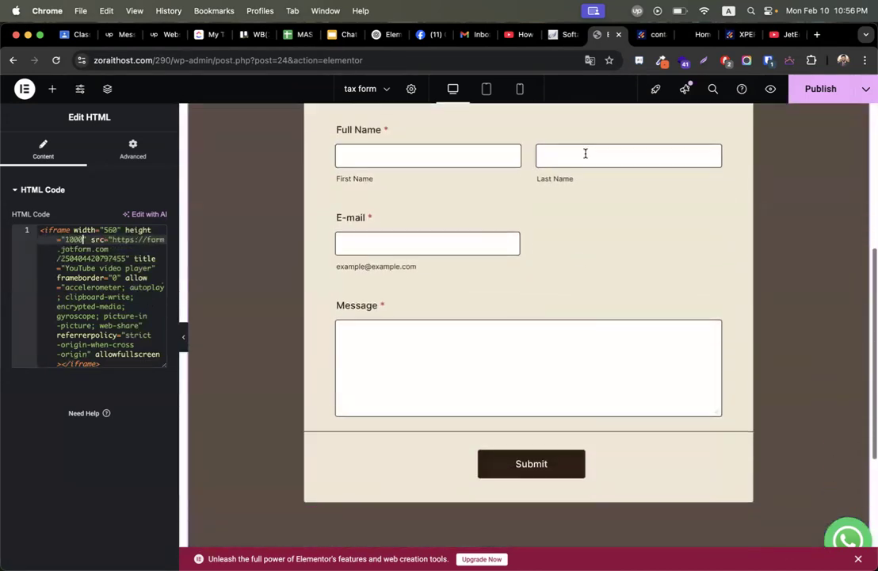
{"action": "scroll", "coordinate": [579, 258], "scroll_direction": "up", "scroll_amount": 2}
{"action": "scroll", "coordinate": [573, 289], "scroll_direction": "down", "scroll_amount": 3}
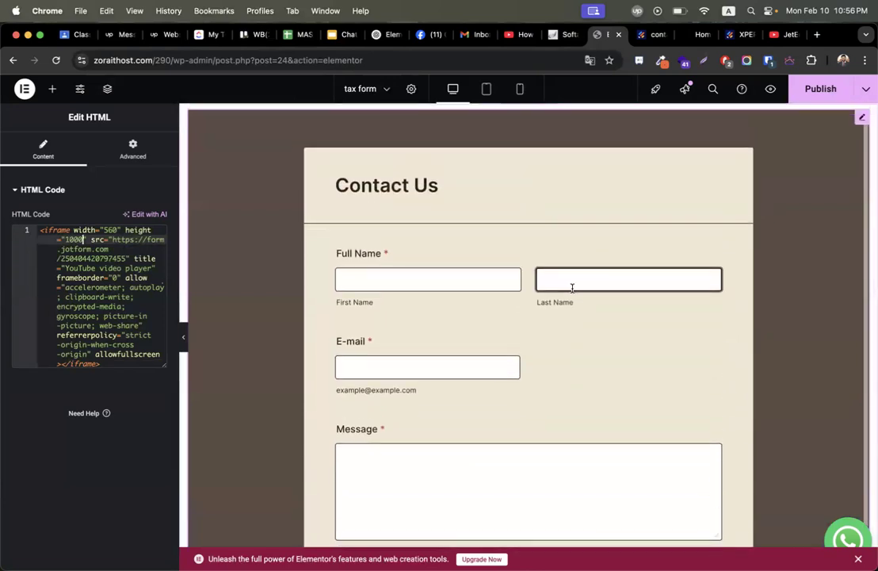
{"action": "scroll", "coordinate": [261, 365], "scroll_direction": "up", "scroll_amount": 4}
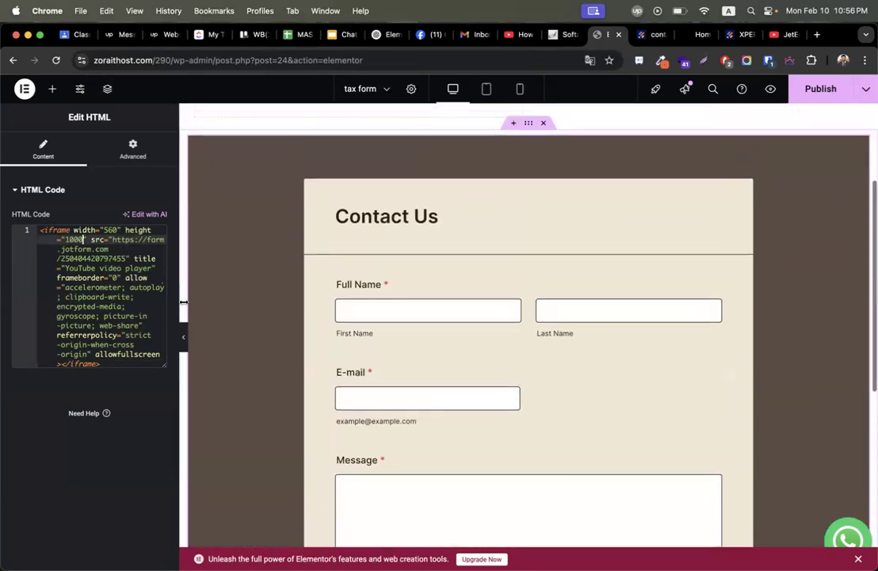
{"action": "scroll", "coordinate": [447, 274], "scroll_direction": "up", "scroll_amount": 3}
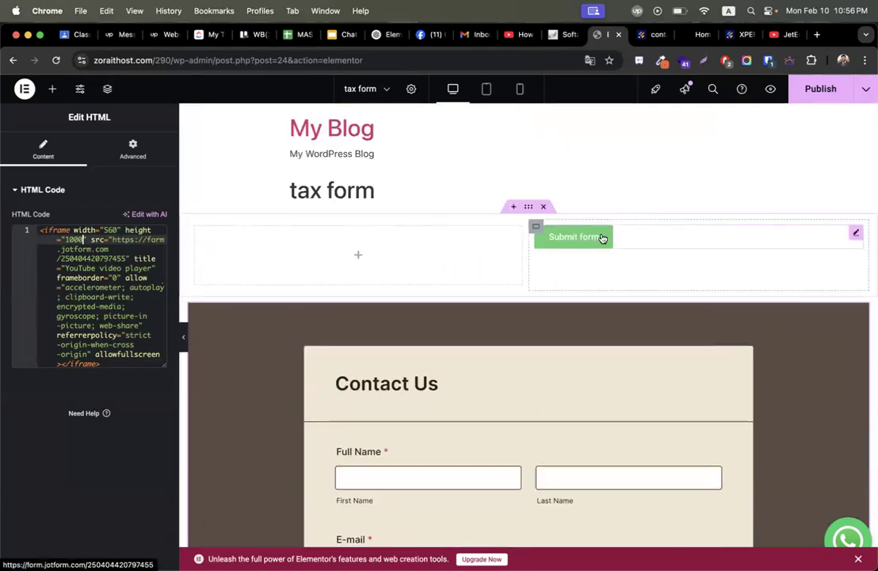
{"action": "left_click", "coordinate": [810, 92]}
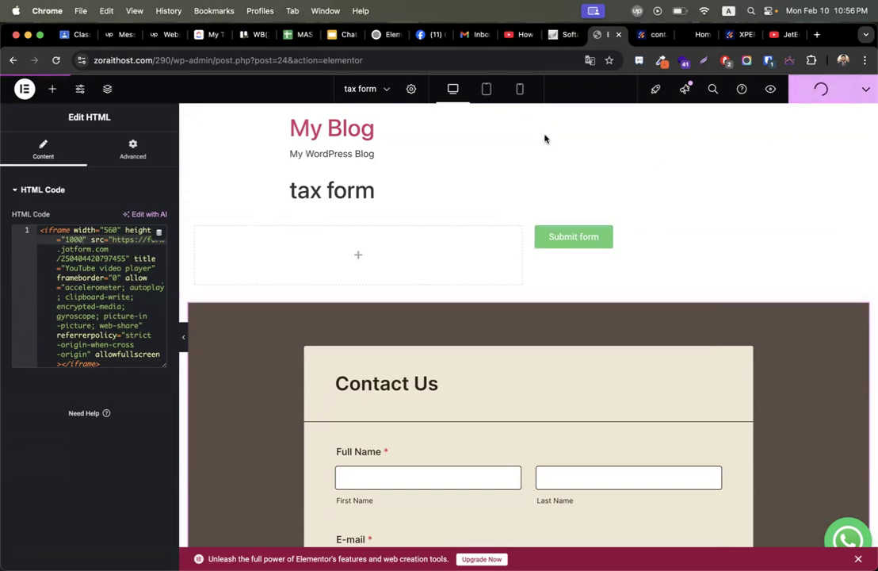
Go from the contact form's publish page back to Jotform's My Workspace.
{"action": "left_click", "coordinate": [702, 34]}
{"action": "left_click", "coordinate": [735, 34]}
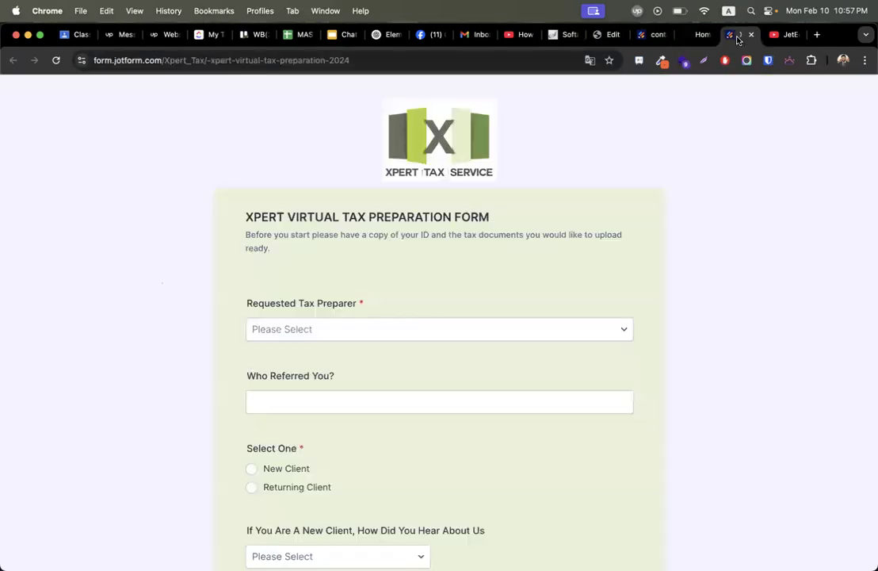
{"action": "left_click", "coordinate": [654, 34]}
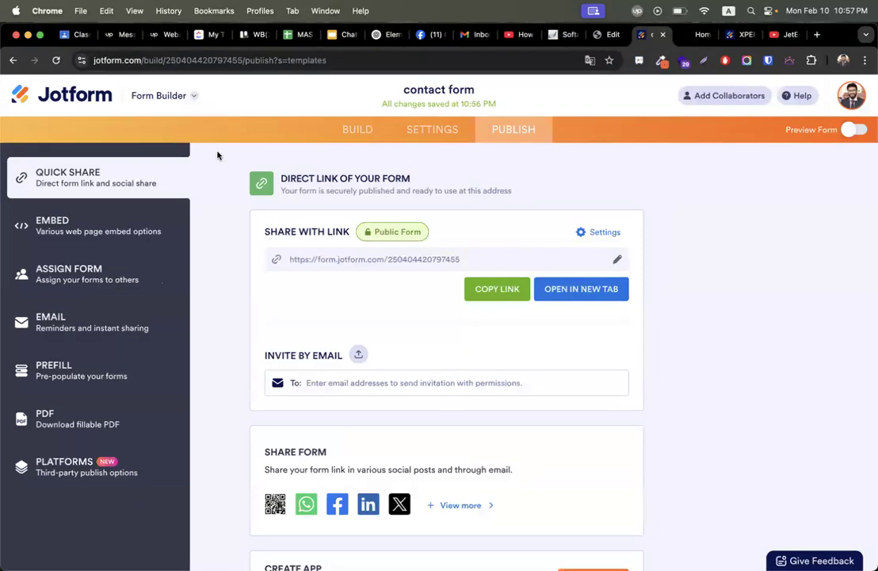
{"action": "left_click", "coordinate": [69, 96]}
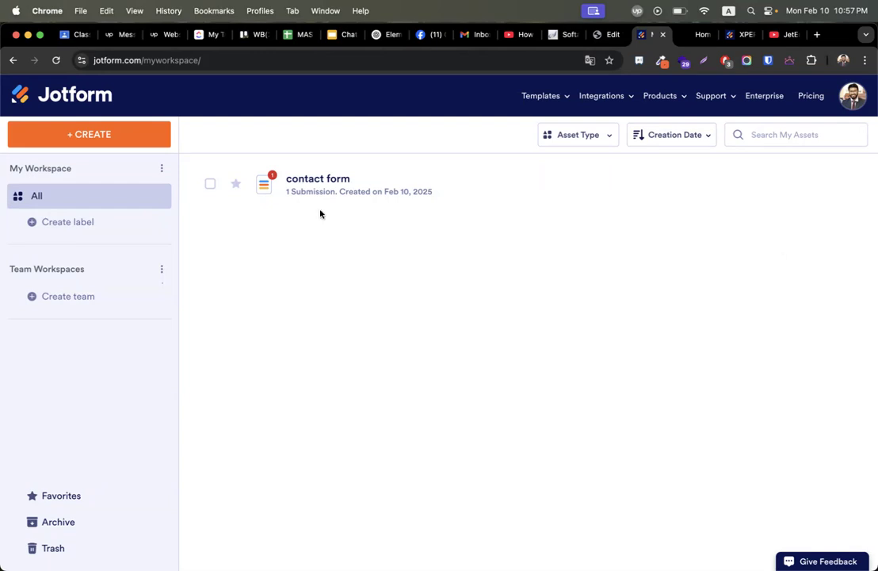
Create a new form from scratch using the Classic Form layout.
{"action": "left_click", "coordinate": [103, 141]}
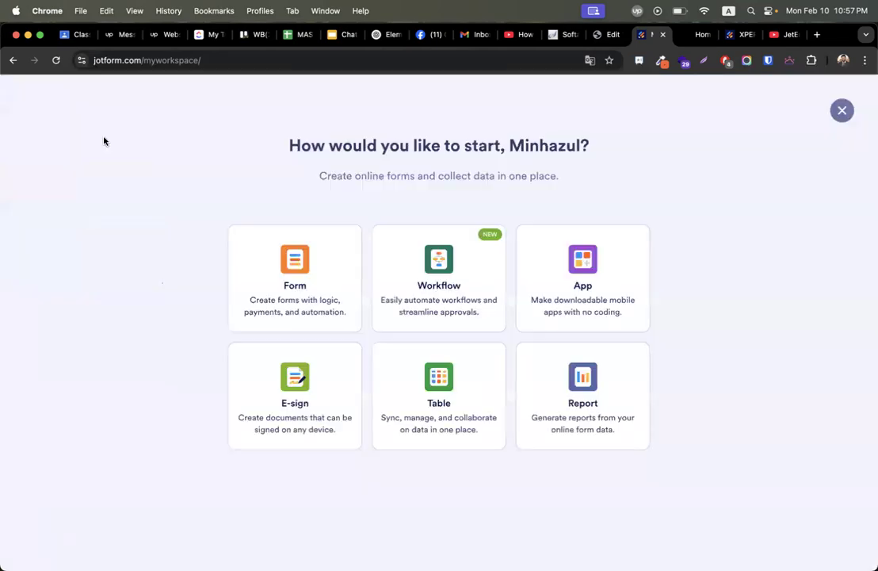
{"action": "left_click", "coordinate": [303, 269]}
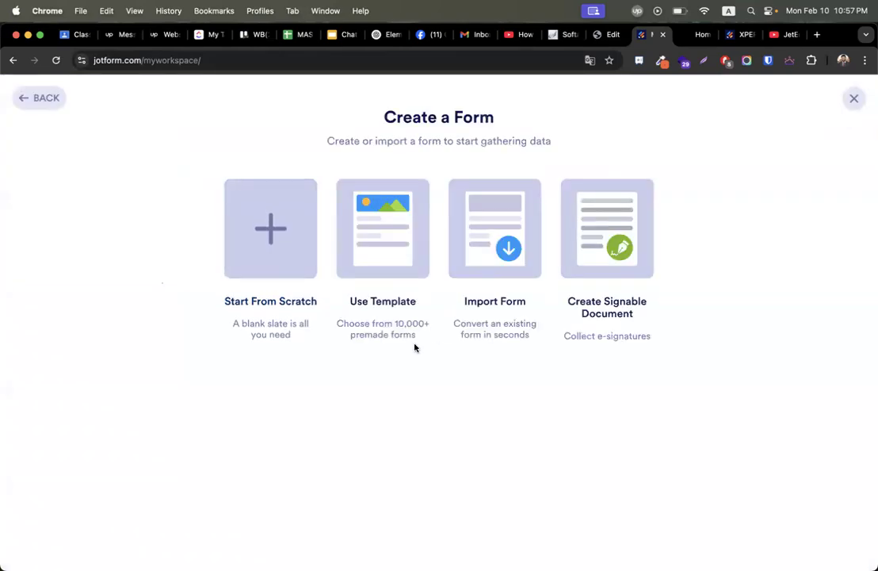
{"action": "left_click", "coordinate": [287, 241]}
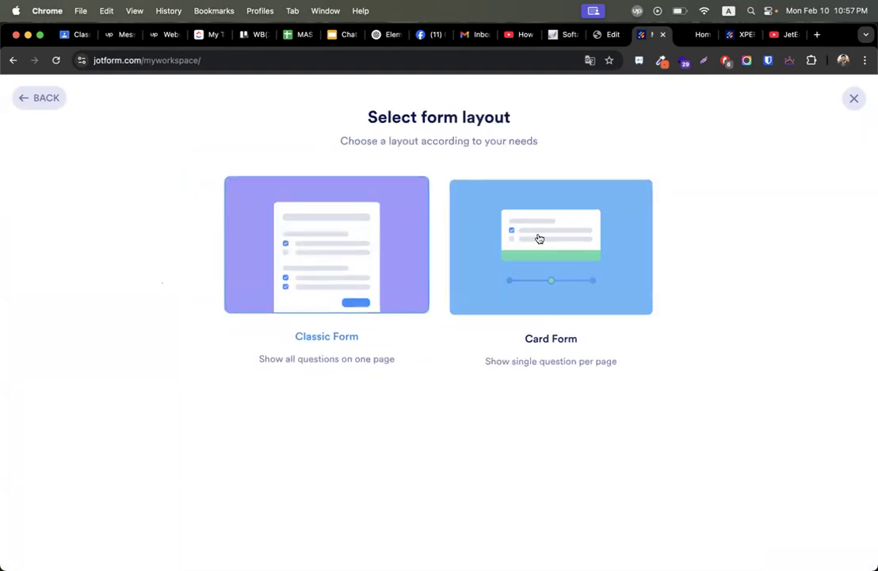
{"action": "left_click", "coordinate": [317, 258]}
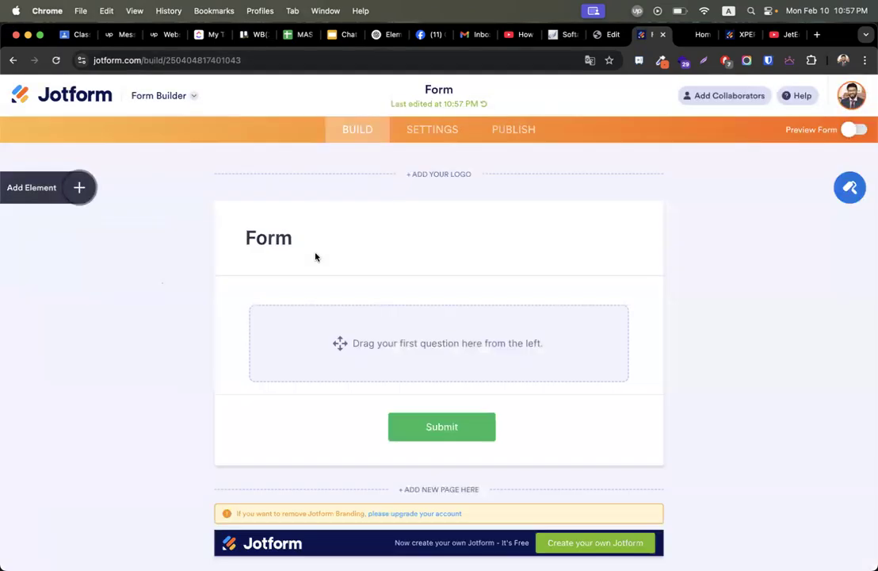
Rename the form heading to 'Medical Form' and bring up the Form Elements list.
{"action": "left_click", "coordinate": [277, 238]}
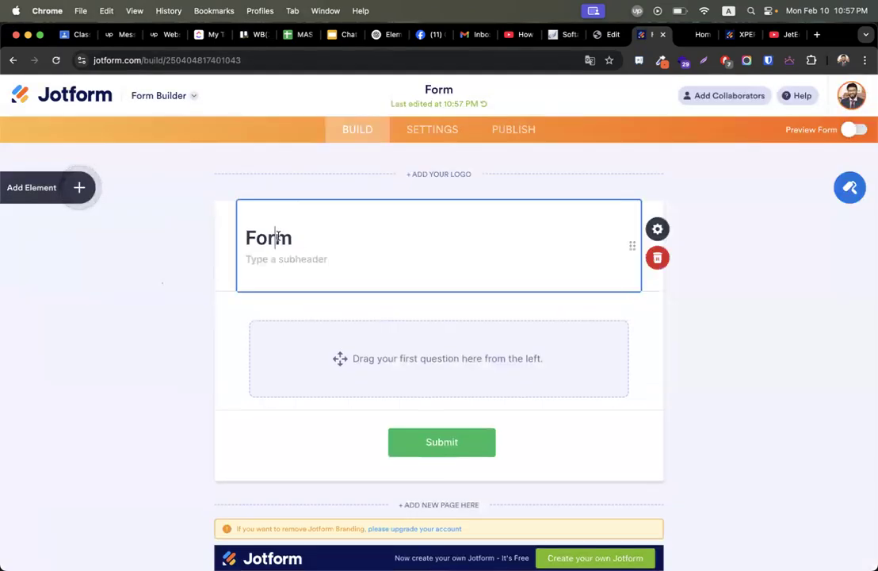
{"action": "double_click", "coordinate": [278, 237]}
{"action": "type", "text": "M"}
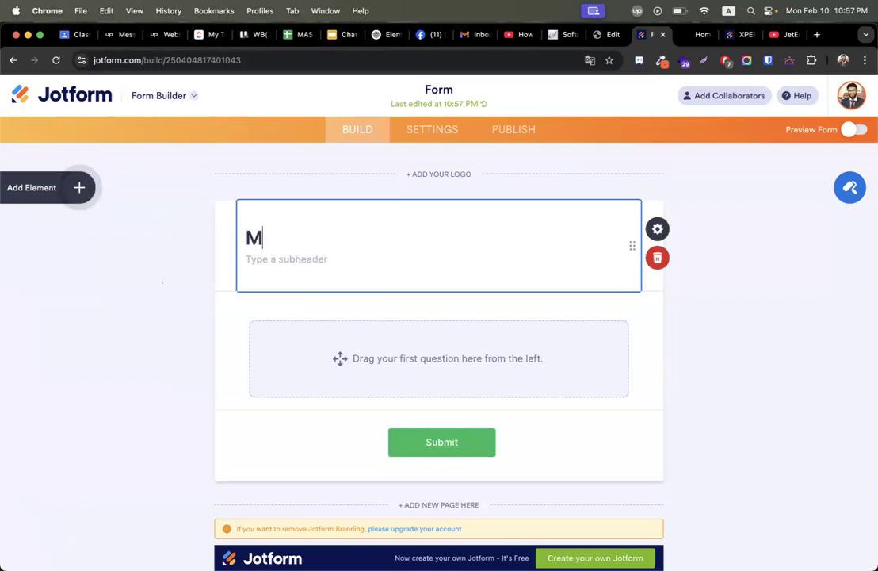
{"action": "type", "text": "edical Admissi"}
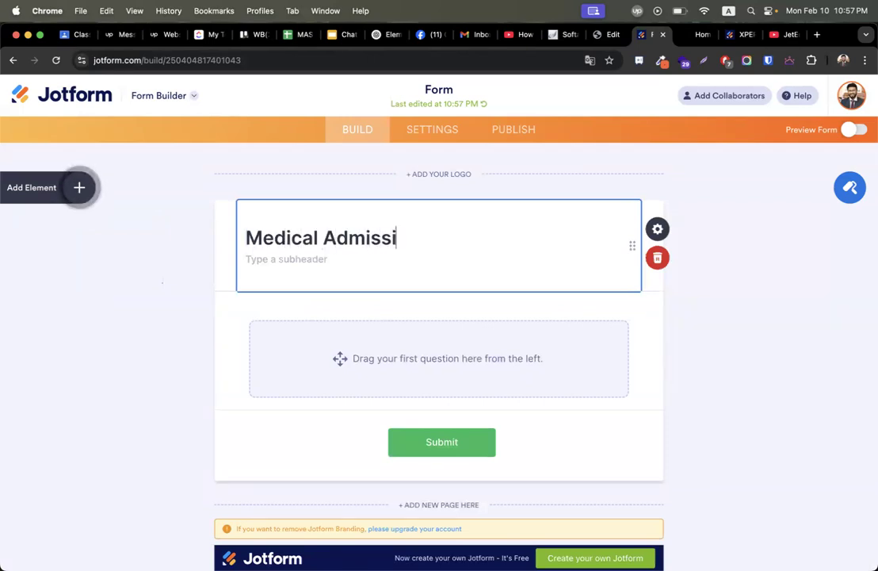
{"action": "key", "text": "super+v"}
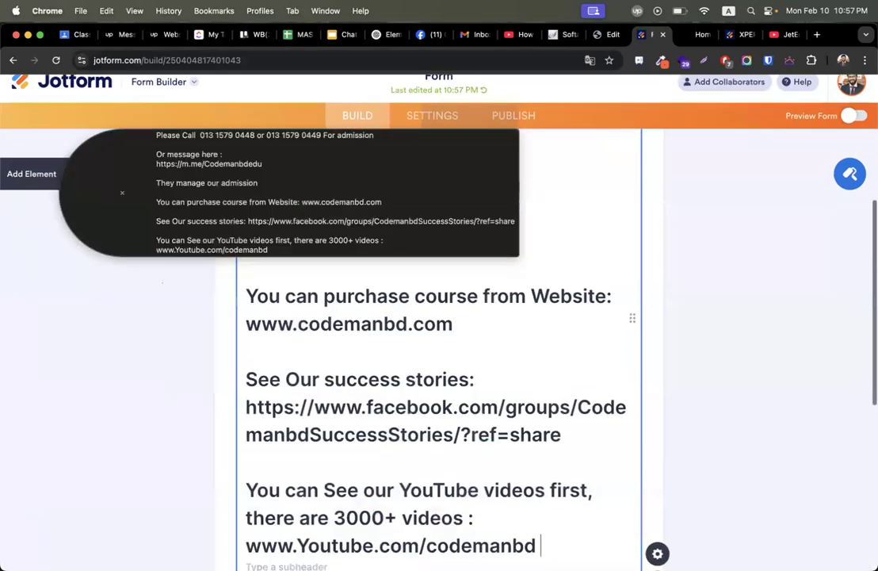
{"action": "type", "text": "F"}
{"action": "scroll", "coordinate": [439, 317], "scroll_direction": "up", "scroll_amount": 5}
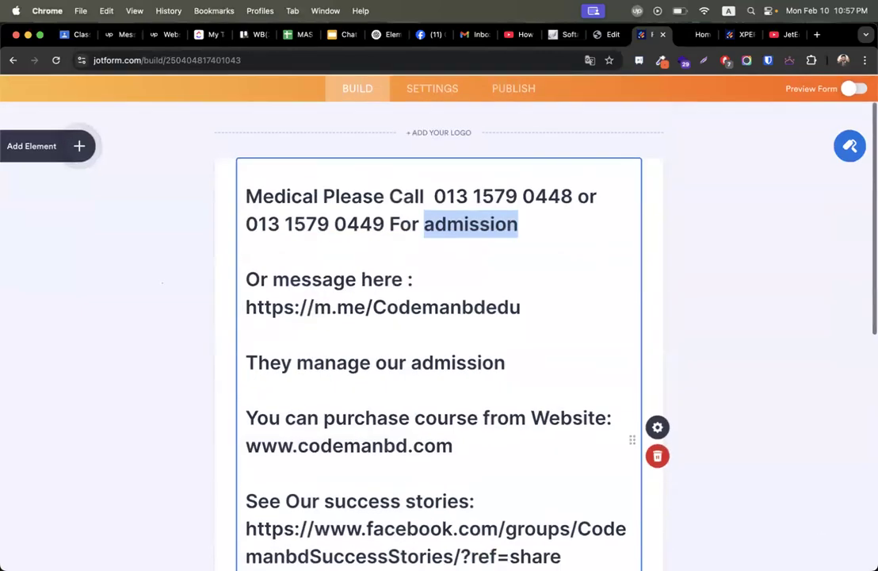
{"action": "left_click", "coordinate": [374, 263]}
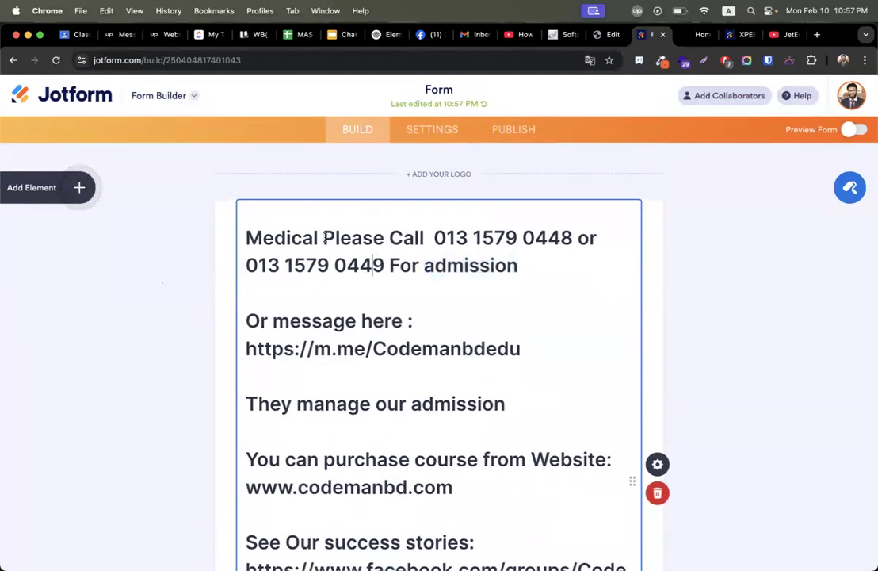
{"action": "key", "text": "shift+super+Down"}
{"action": "key", "text": "BackSpace"}
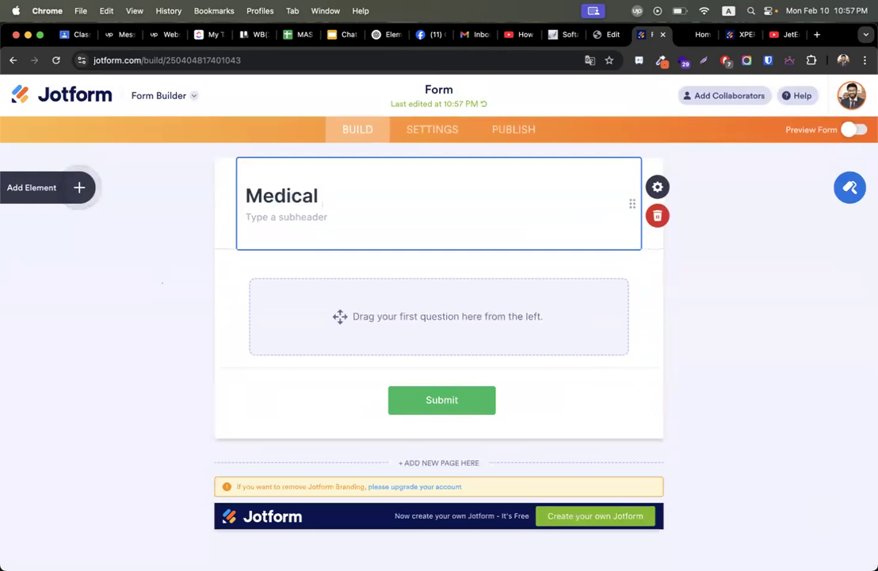
{"action": "type", "text": "Form"}
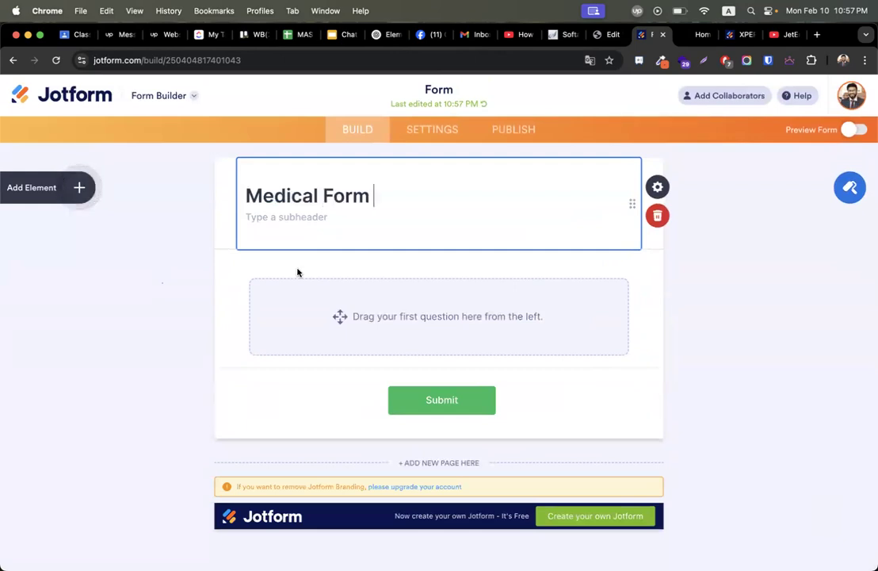
{"action": "scroll", "coordinate": [308, 343], "scroll_direction": "up", "scroll_amount": 1}
{"action": "left_click", "coordinate": [77, 189]}
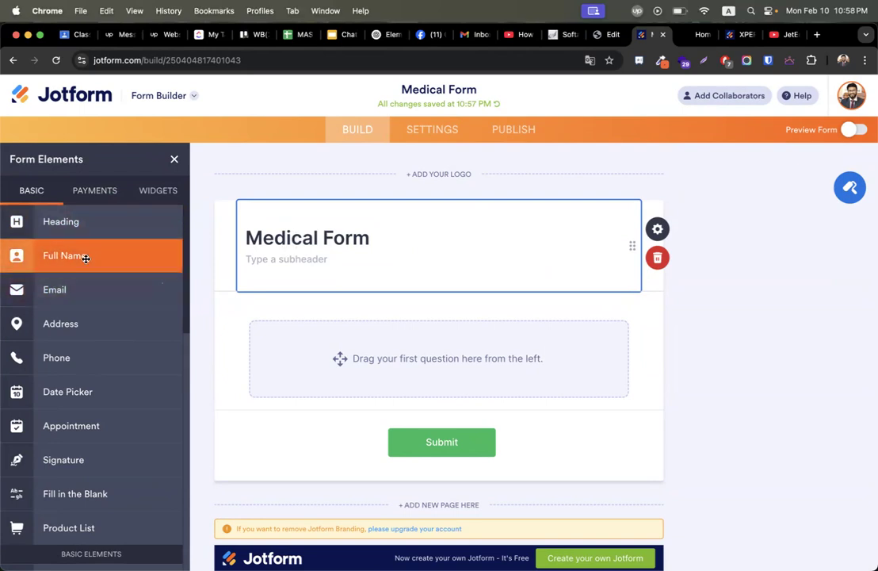
Add a Full Name field and try label alignments, leaving the label on top.
{"action": "left_click_drag", "start_coordinate": [85, 258], "coordinate": [399, 359]}
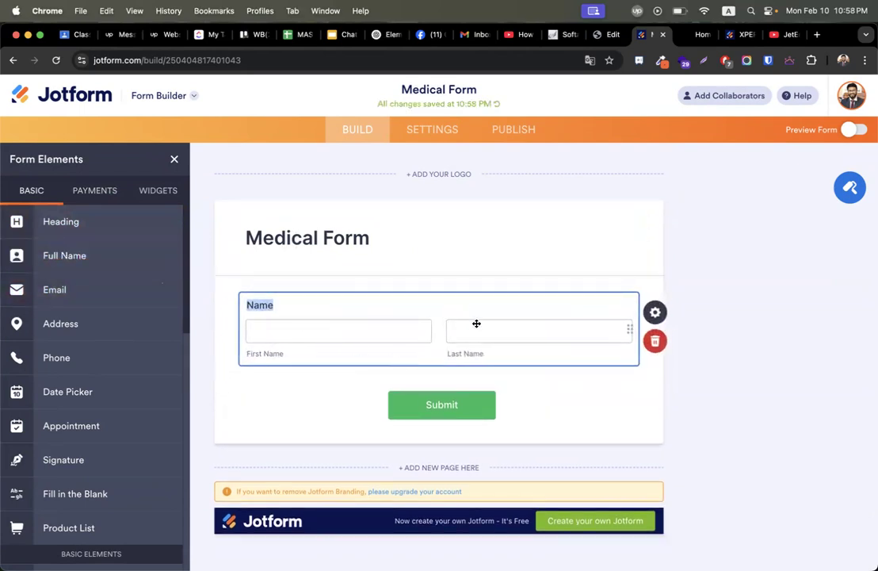
{"action": "left_click", "coordinate": [654, 311]}
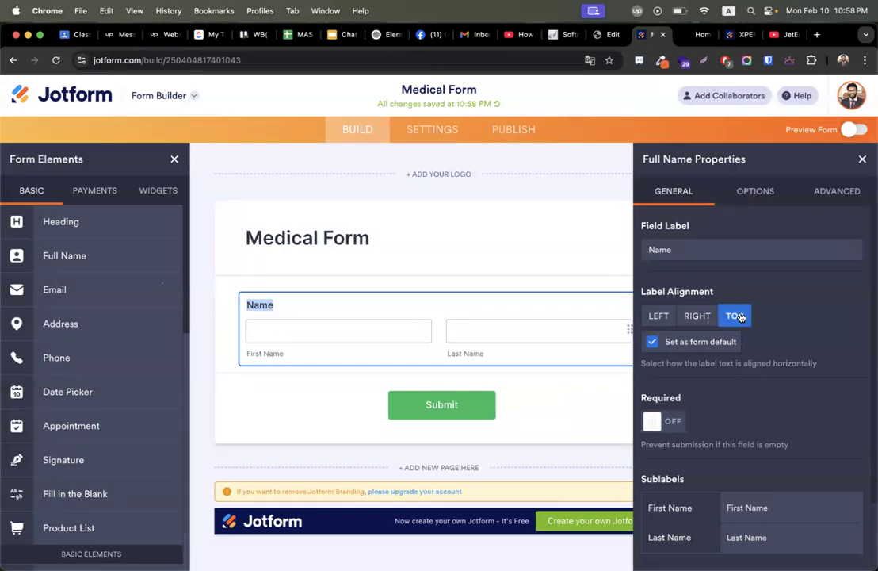
{"action": "left_click", "coordinate": [659, 315]}
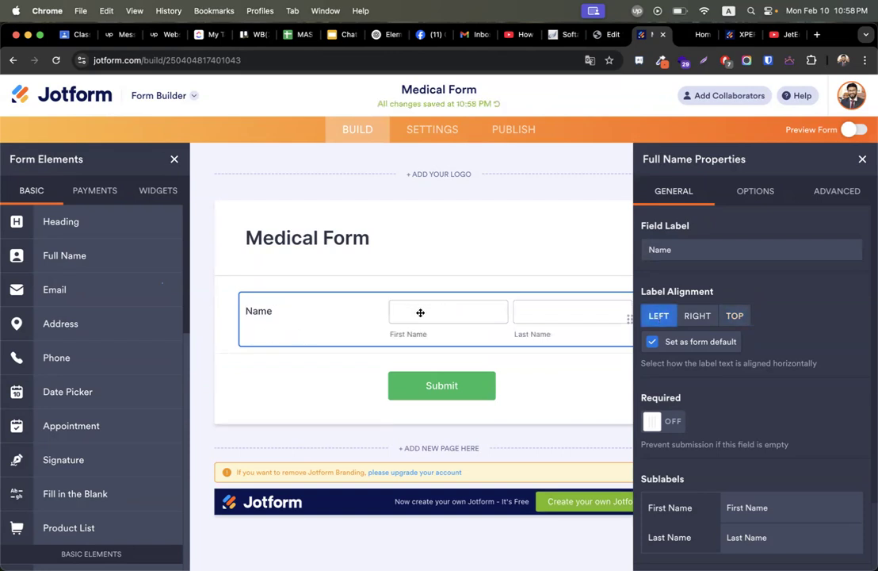
{"action": "left_click", "coordinate": [698, 317]}
{"action": "left_click", "coordinate": [736, 316]}
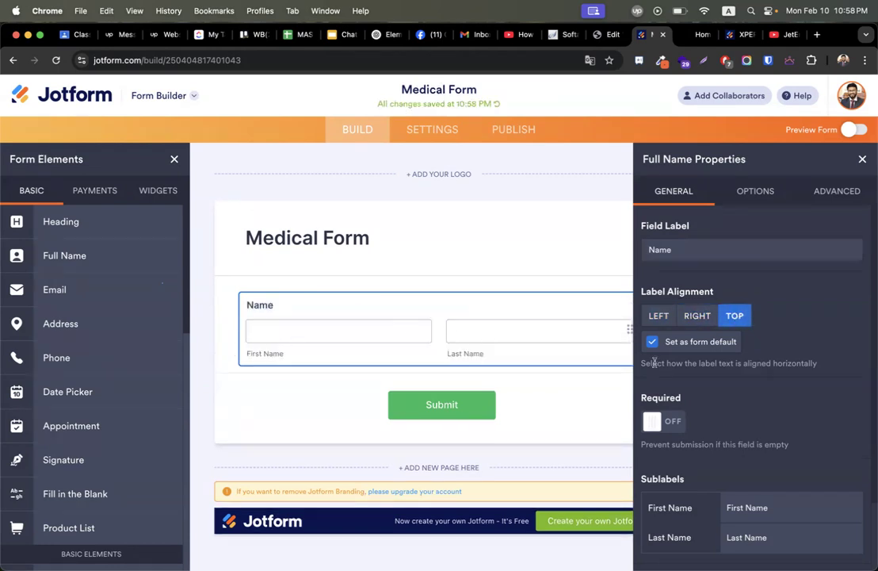
Clear the Last Name sublabel and retype it as 'Last Name'.
{"action": "scroll", "coordinate": [654, 363], "scroll_direction": "down", "scroll_amount": 2}
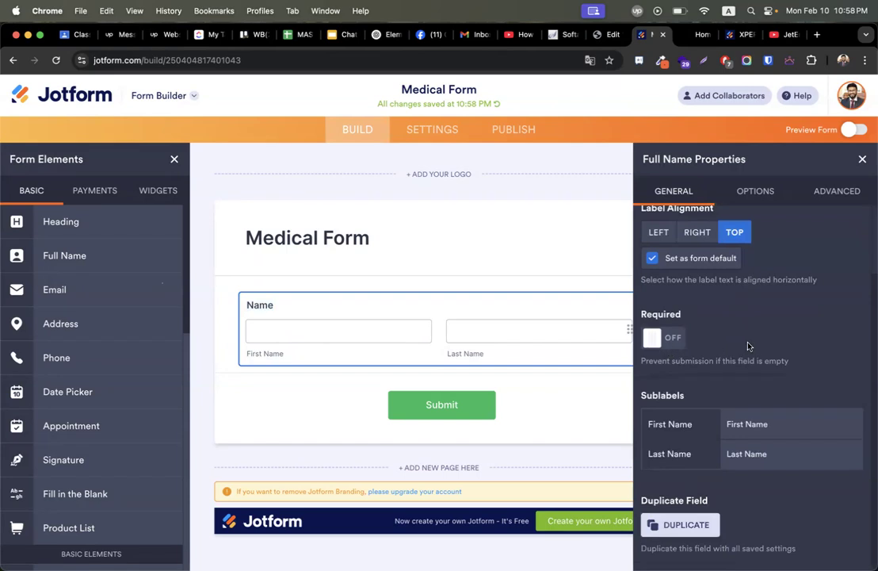
{"action": "left_click", "coordinate": [783, 452]}
{"action": "key", "text": "shift+Left"}
{"action": "key", "text": "shift+Left"}
{"action": "key", "text": "shift+Left"}
{"action": "key", "text": "shift+Left"}
{"action": "key", "text": "shift+Left"}
{"action": "key", "text": "shift+Left"}
{"action": "key", "text": "shift+Left"}
{"action": "key", "text": "shift+Left"}
{"action": "key", "text": "shift+Left"}
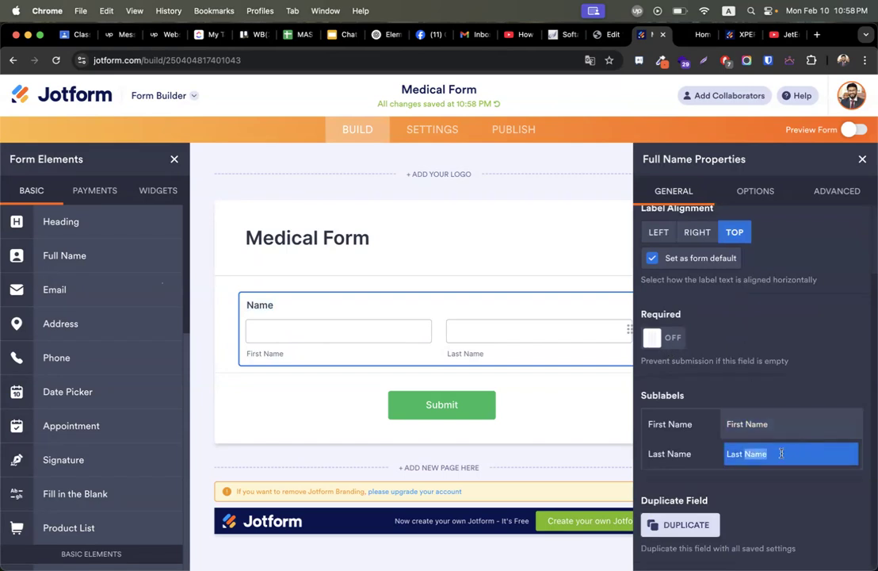
{"action": "key", "text": "BackSpace"}
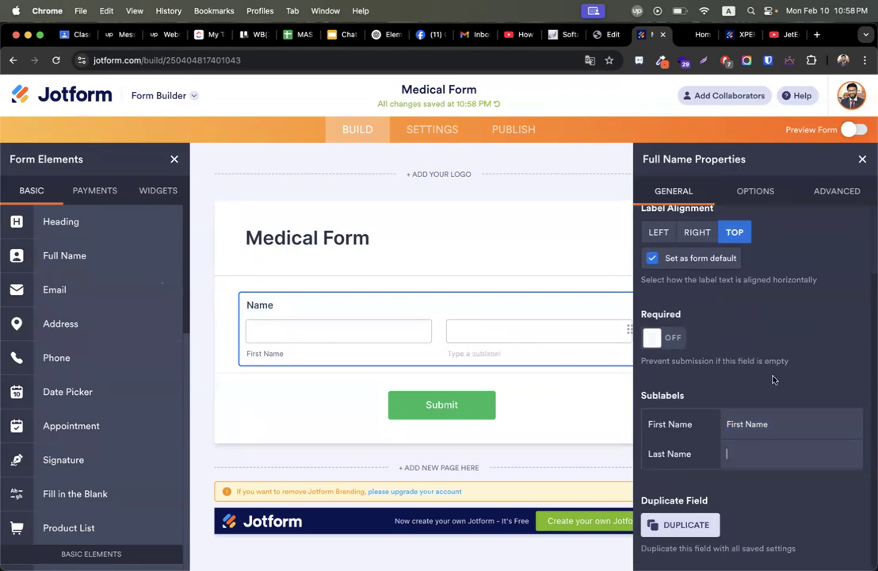
{"action": "type", "text": "L"}
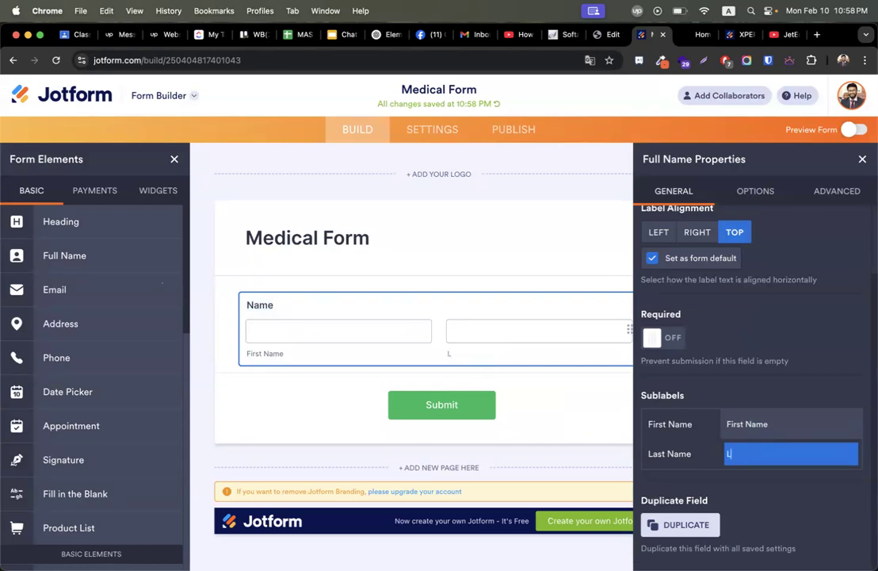
{"action": "type", "text": "ast Name"}
{"action": "scroll", "coordinate": [785, 325], "scroll_direction": "up", "scroll_amount": 3}
Turn the Name field's Middle Name and Prefix options on, then off again.
{"action": "left_click", "coordinate": [754, 192]}
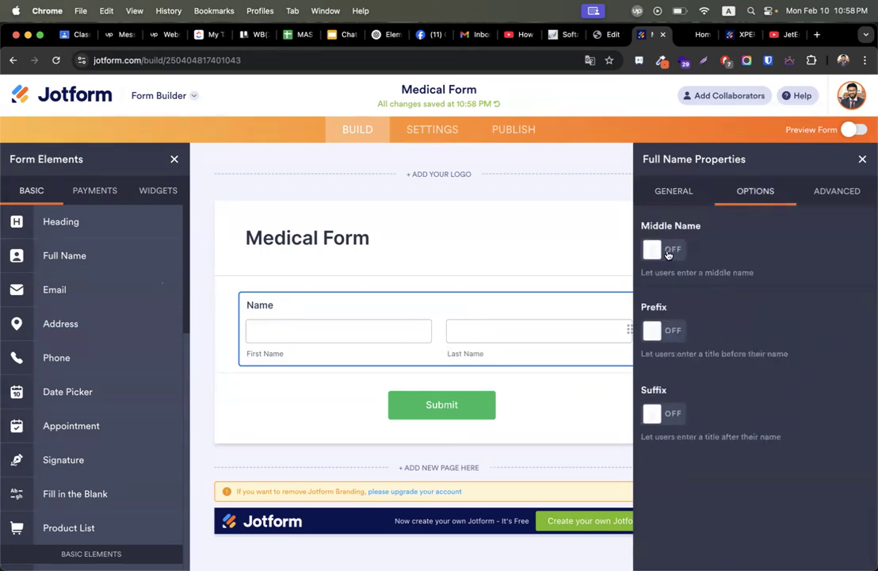
{"action": "left_click", "coordinate": [668, 252]}
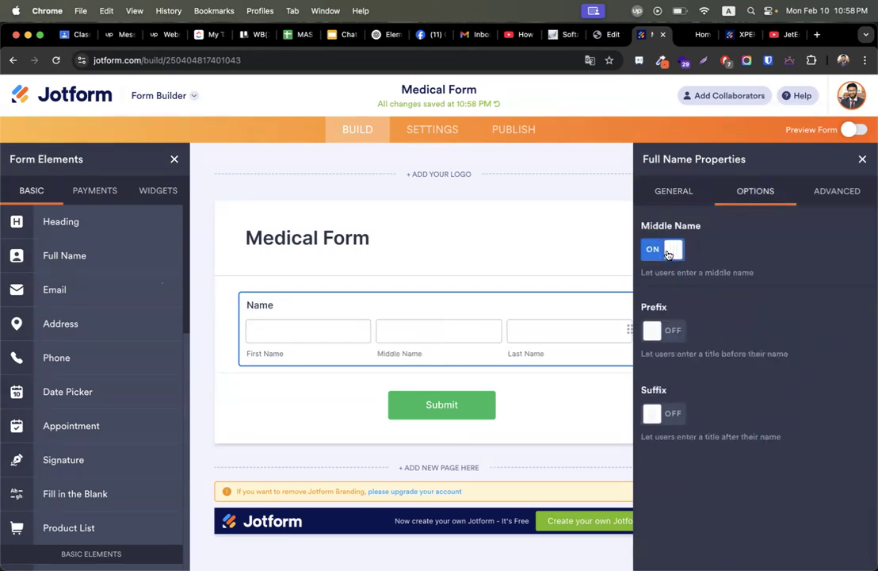
{"action": "left_click", "coordinate": [669, 252]}
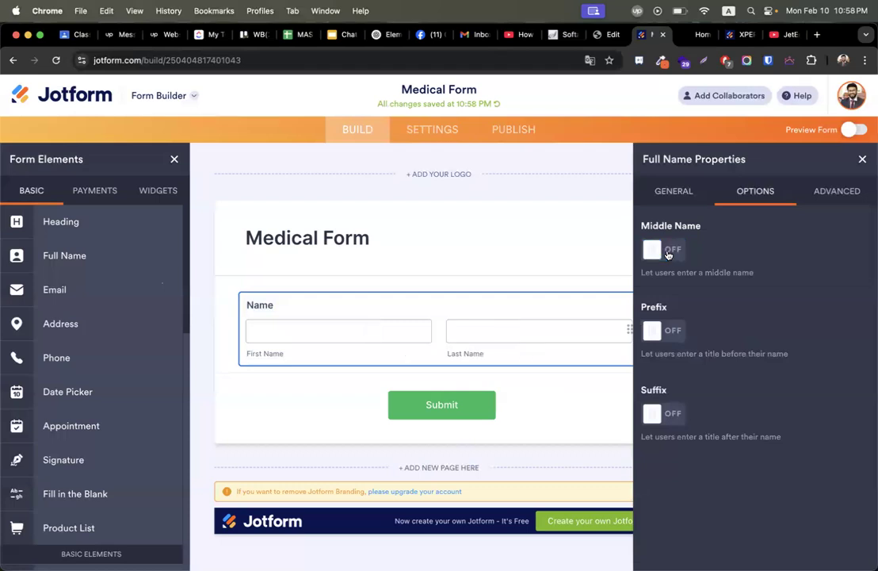
{"action": "left_click", "coordinate": [666, 333]}
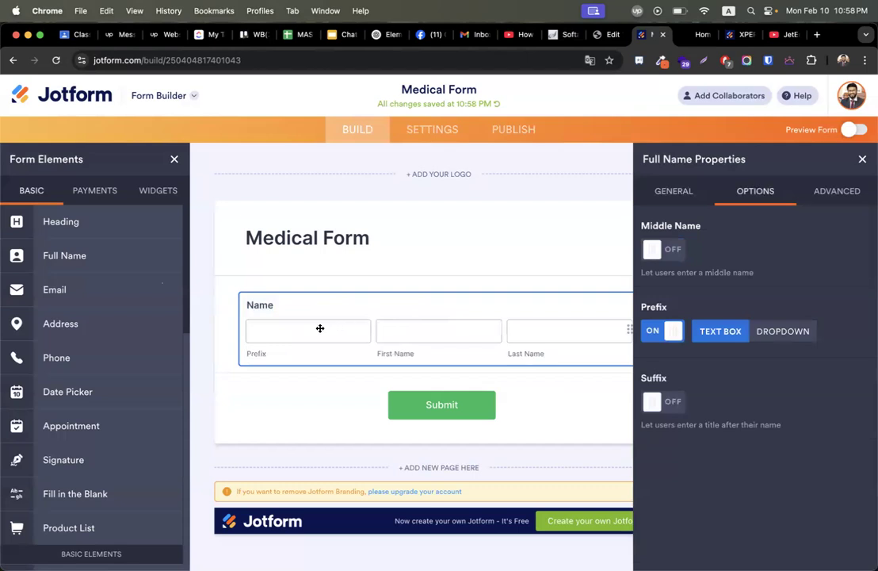
{"action": "left_click", "coordinate": [679, 332]}
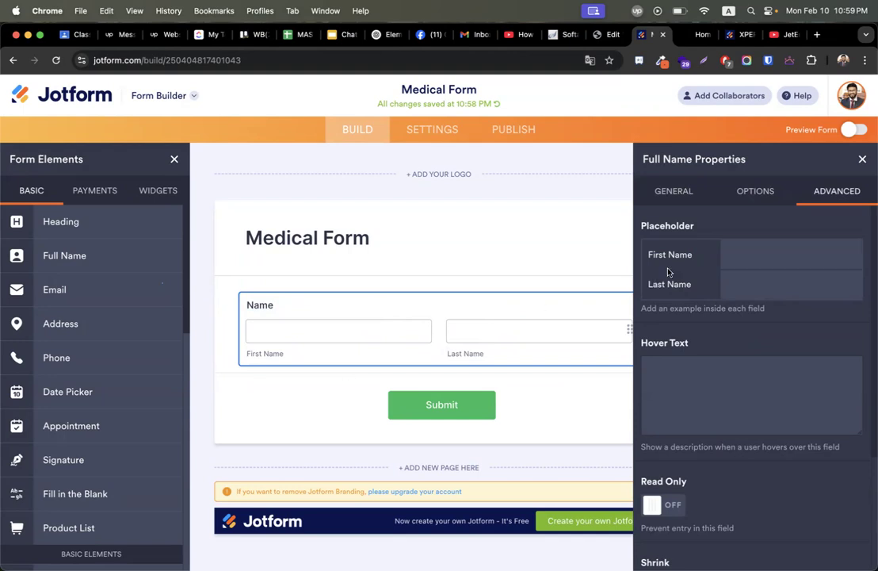
Set the First Name and Last Name placeholders to 'Write First Name' and 'Write Last Name'.
{"action": "left_click", "coordinate": [766, 252]}
{"action": "type", "text": "Write First Name"}
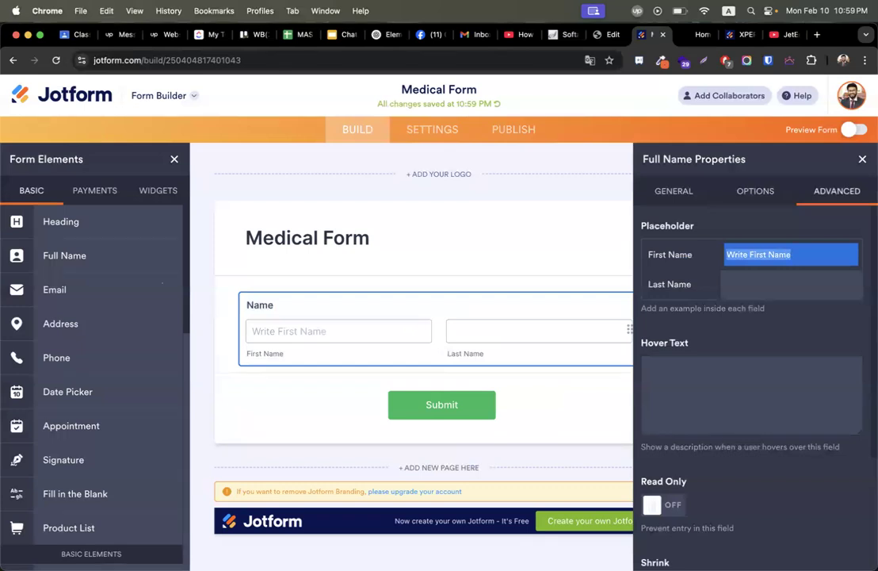
{"action": "left_click", "coordinate": [785, 287]}
{"action": "type", "text": "Write First Name"}
{"action": "double_click", "coordinate": [759, 283]}
{"action": "type", "text": "Last"}
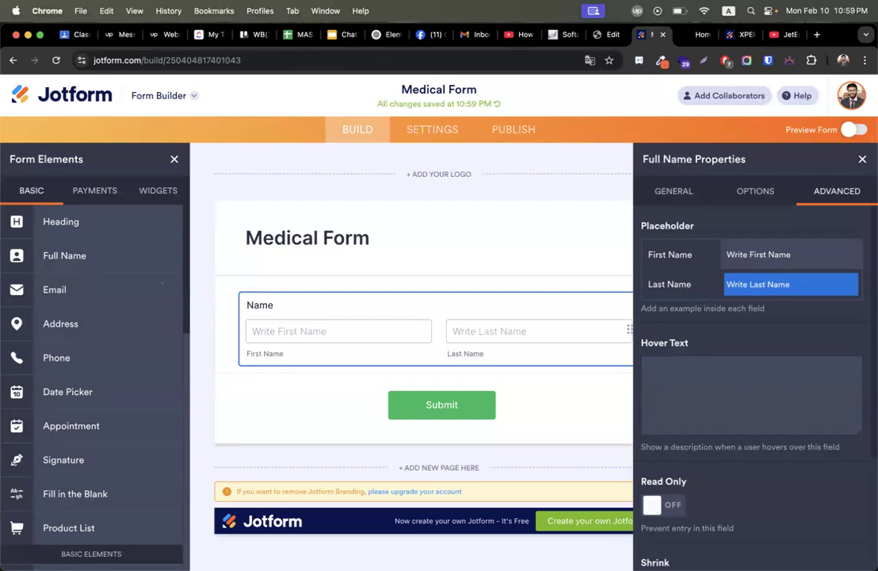
{"action": "left_click", "coordinate": [489, 351]}
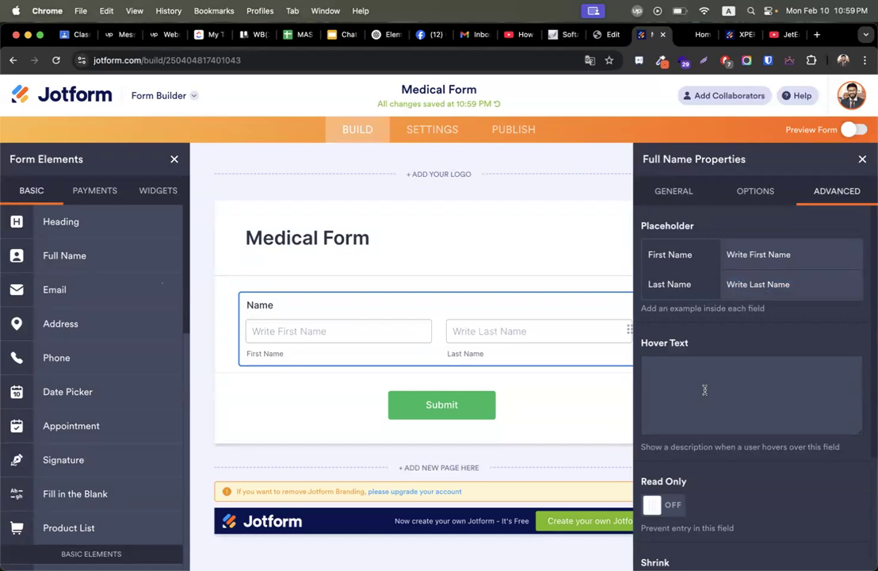
Expand the Name field's Field Details section and show its name options.
{"action": "scroll", "coordinate": [729, 359], "scroll_direction": "down", "scroll_amount": 4}
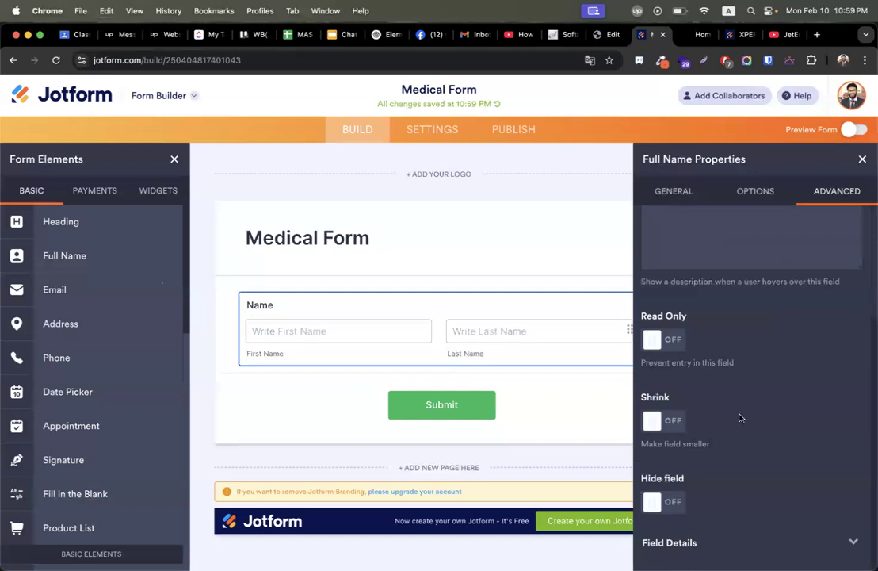
{"action": "scroll", "coordinate": [742, 409], "scroll_direction": "up", "scroll_amount": 4}
{"action": "scroll", "coordinate": [737, 333], "scroll_direction": "down", "scroll_amount": 4}
{"action": "left_click", "coordinate": [701, 543]}
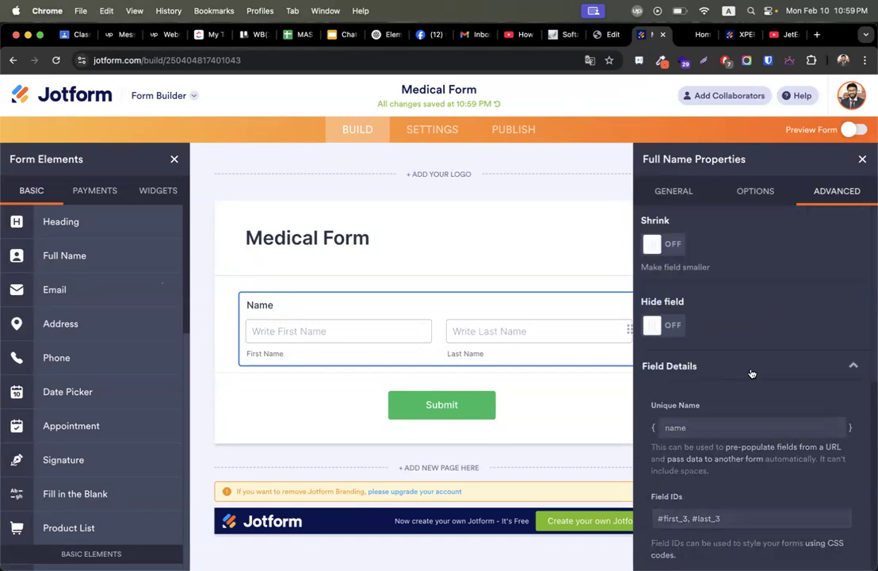
{"action": "scroll", "coordinate": [735, 480], "scroll_direction": "up", "scroll_amount": 8}
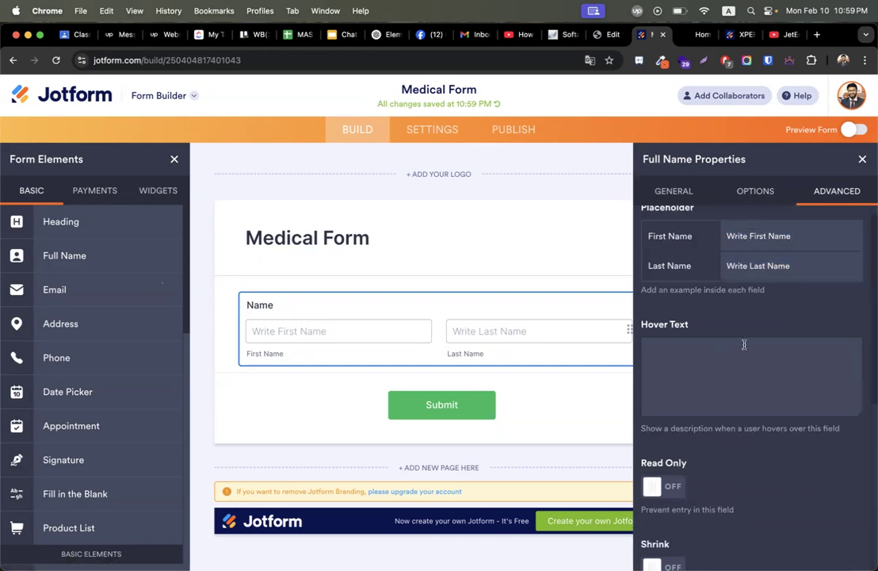
{"action": "left_click", "coordinate": [753, 191]}
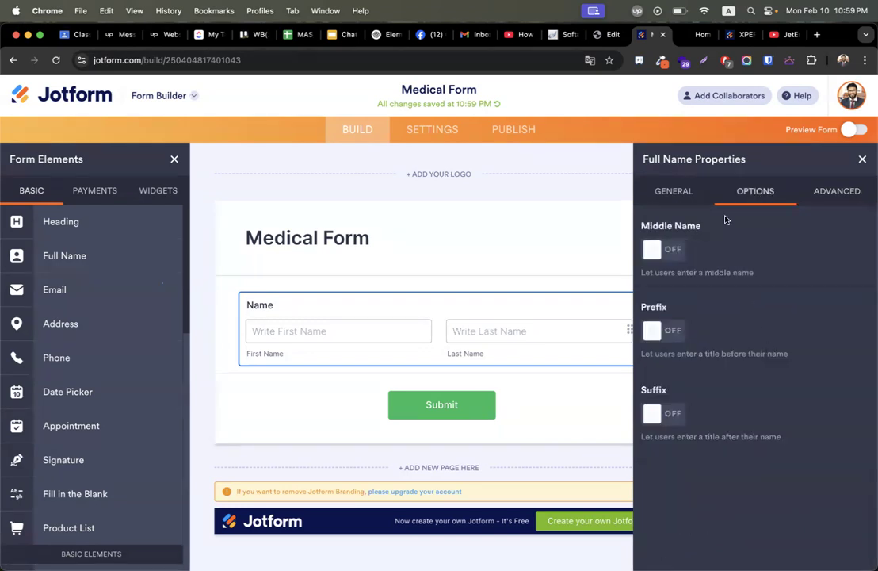
In the Name field's General settings, toggle the alignment form-default option off and back on.
{"action": "left_click", "coordinate": [673, 191]}
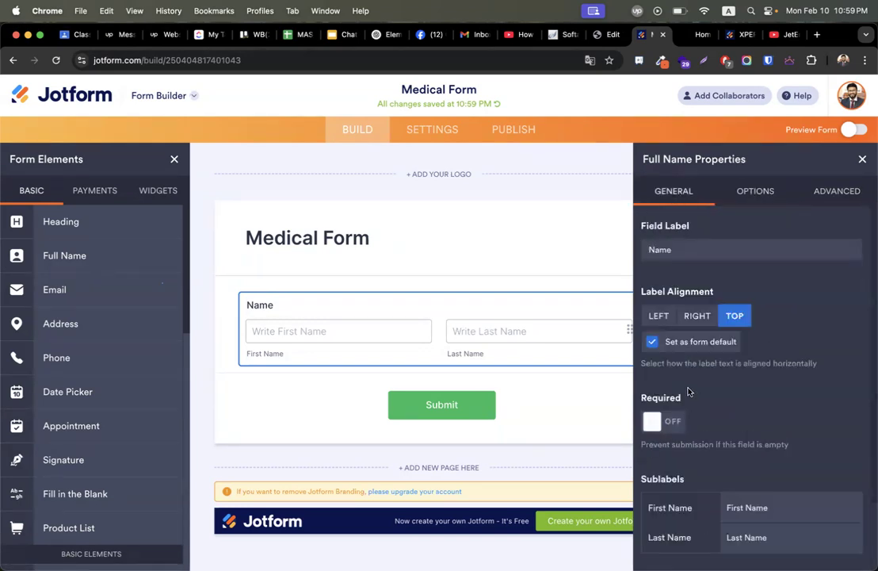
{"action": "left_click", "coordinate": [655, 346]}
{"action": "left_click", "coordinate": [655, 345]}
{"action": "scroll", "coordinate": [734, 396], "scroll_direction": "down", "scroll_amount": 2}
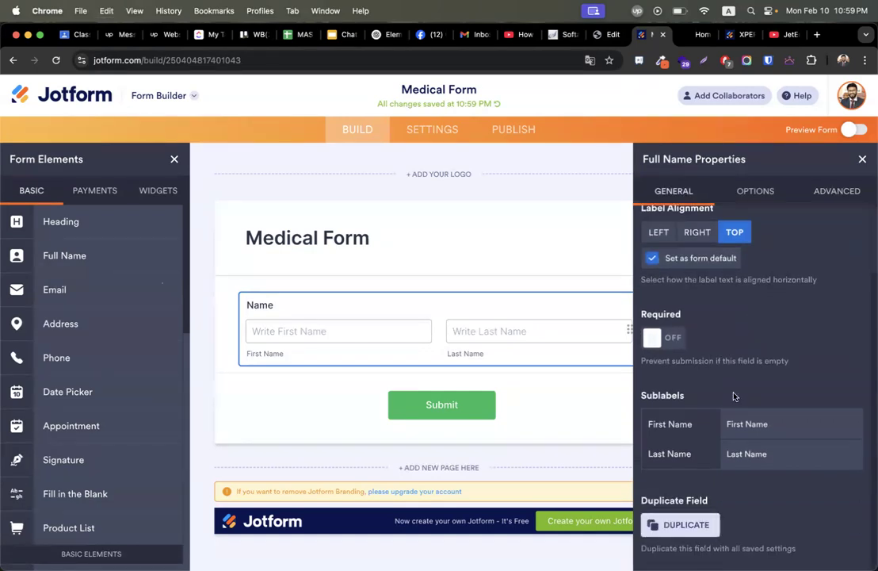
Delete both the First Name and Last Name sublabels and close the Name properties.
{"action": "left_click", "coordinate": [787, 424]}
{"action": "key", "text": "BackSpace"}
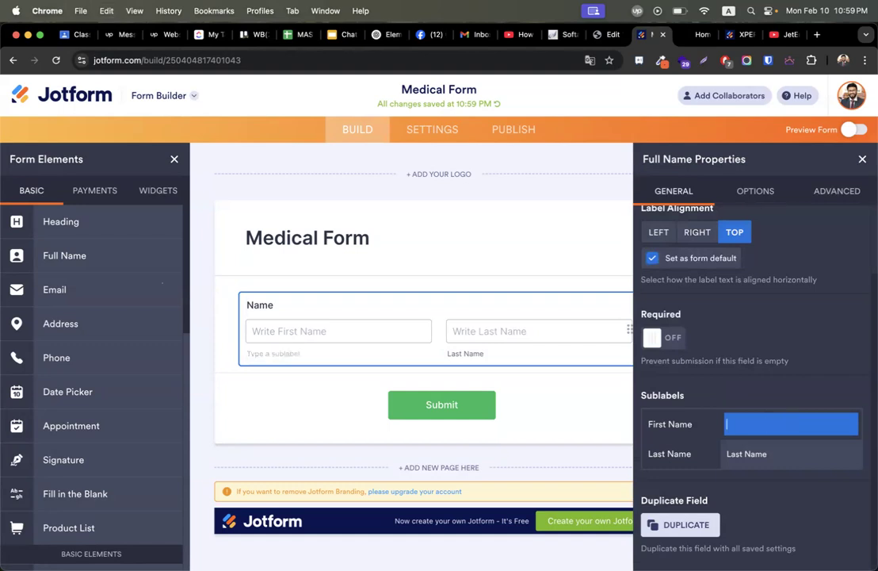
{"action": "left_click", "coordinate": [824, 447]}
{"action": "key", "text": "BackSpace"}
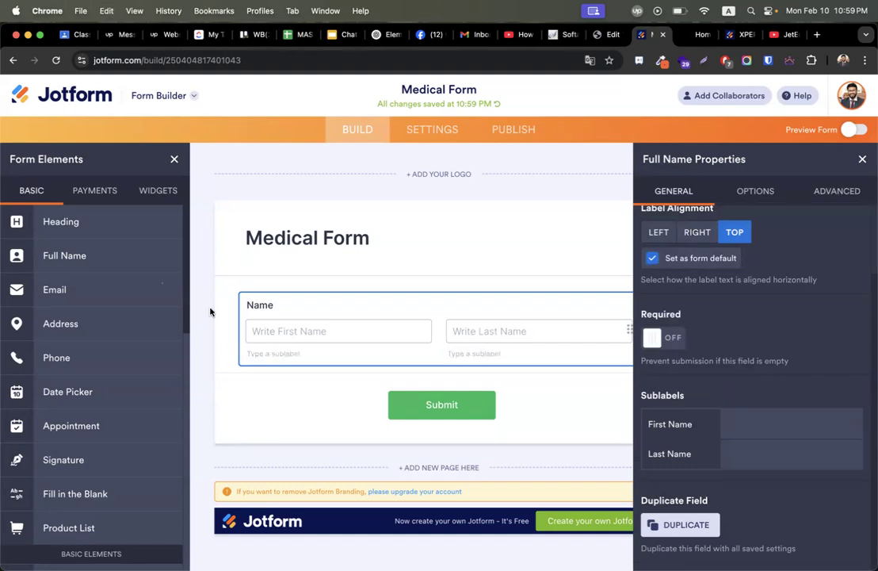
{"action": "left_click", "coordinate": [746, 432]}
{"action": "left_click", "coordinate": [863, 159]}
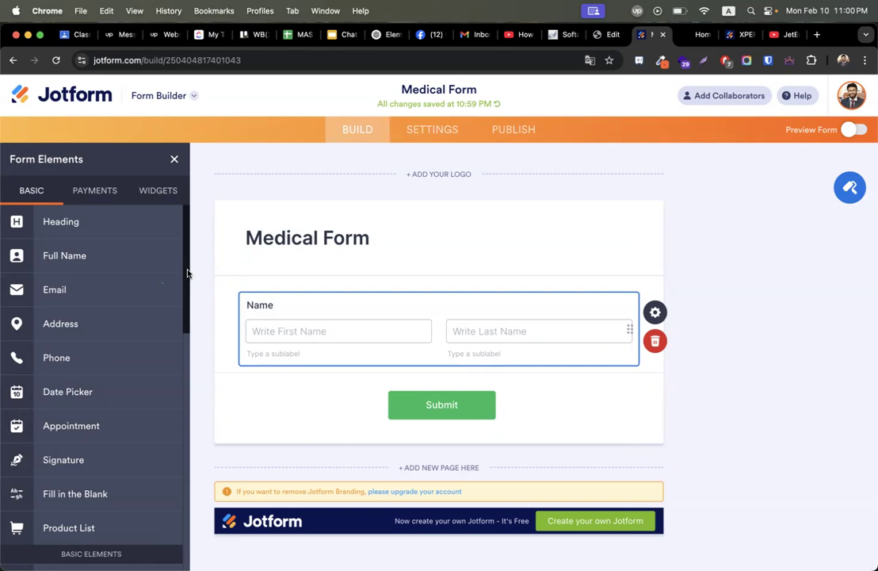
Drop a Number field below Name, label it 'Your CGPA (HSC)', and open its properties.
{"action": "scroll", "coordinate": [108, 358], "scroll_direction": "down", "scroll_amount": 6}
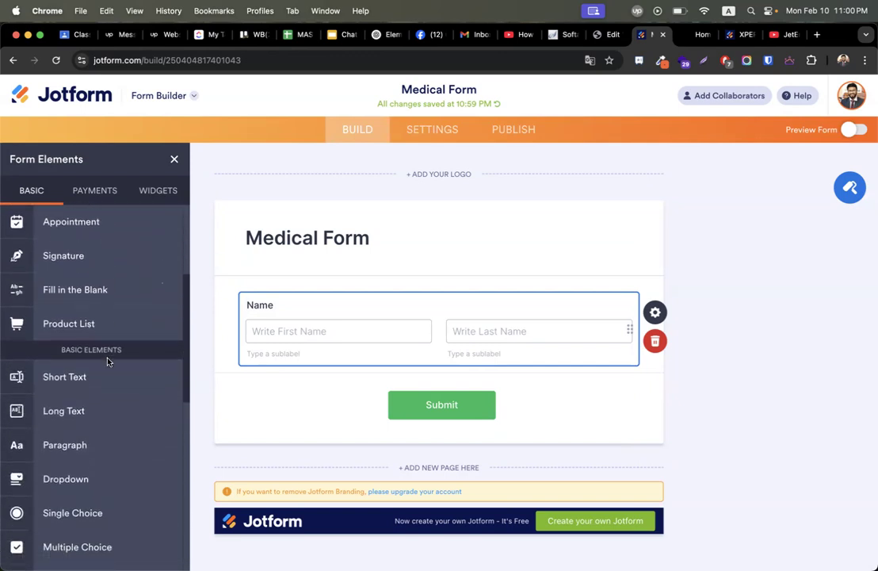
{"action": "scroll", "coordinate": [107, 362], "scroll_direction": "down", "scroll_amount": 6}
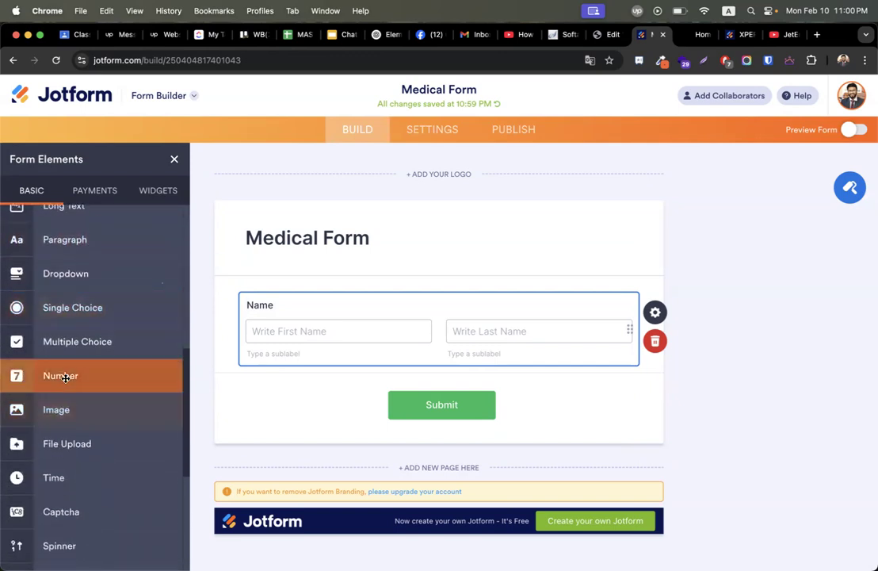
{"action": "left_click_drag", "start_coordinate": [73, 373], "coordinate": [365, 385]}
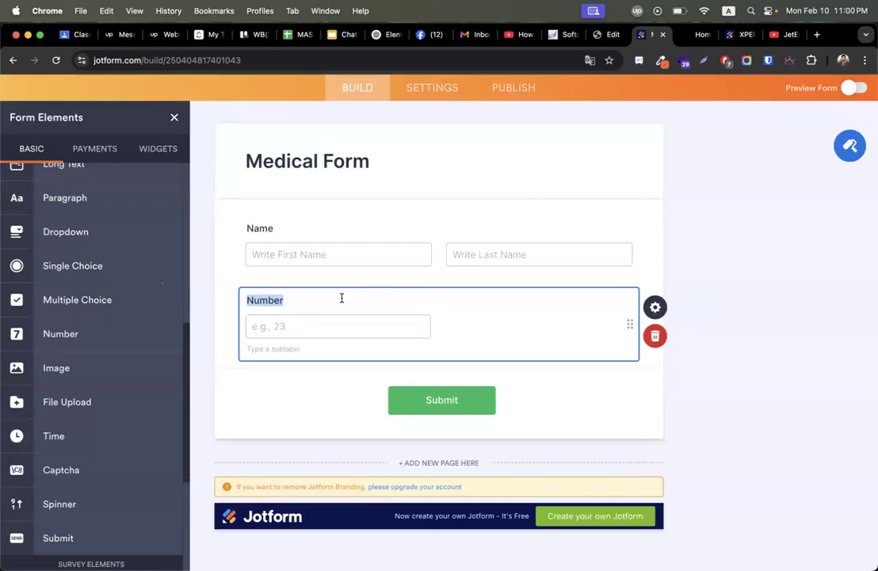
{"action": "type", "text": "Your CGPA (HSC)"}
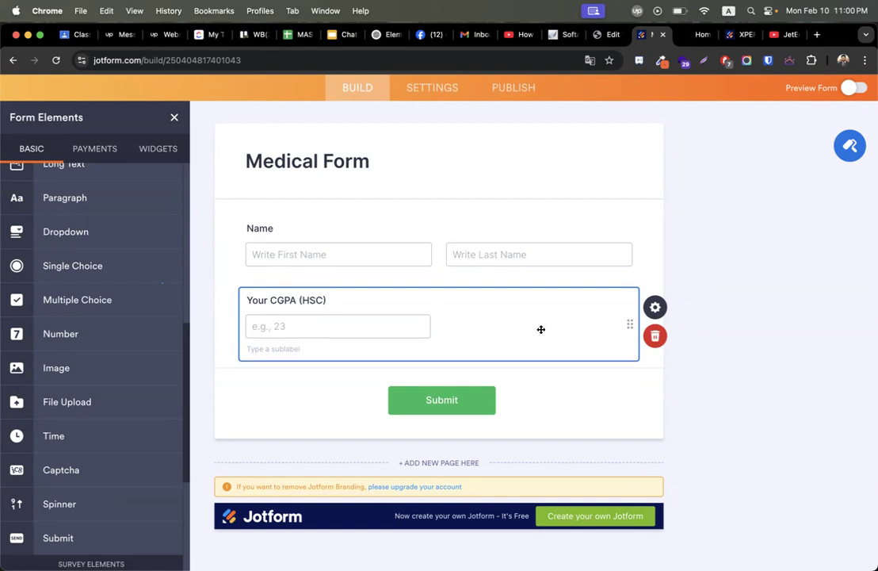
{"action": "left_click", "coordinate": [653, 307]}
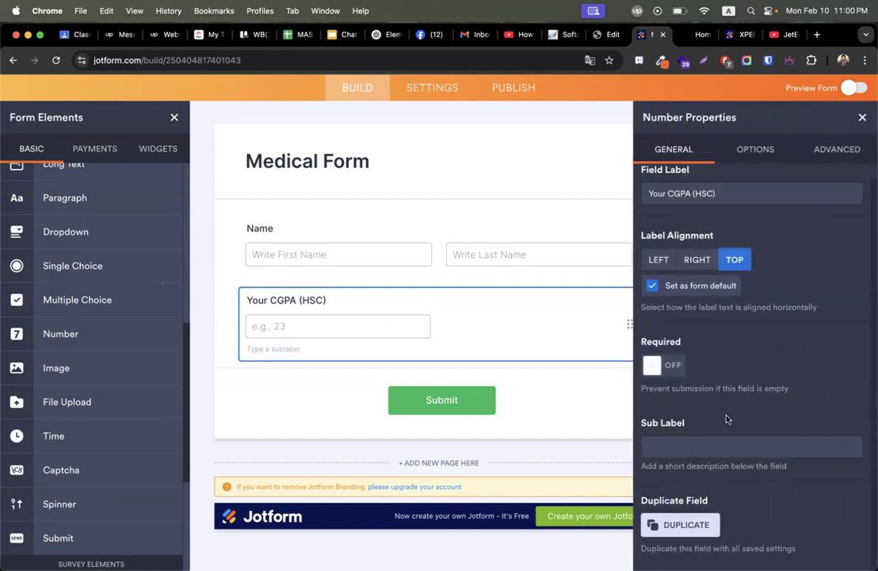
Try a fixed 100 px width for the CGPA input, then revert to Auto width.
{"action": "scroll", "coordinate": [735, 333], "scroll_direction": "up", "scroll_amount": 1}
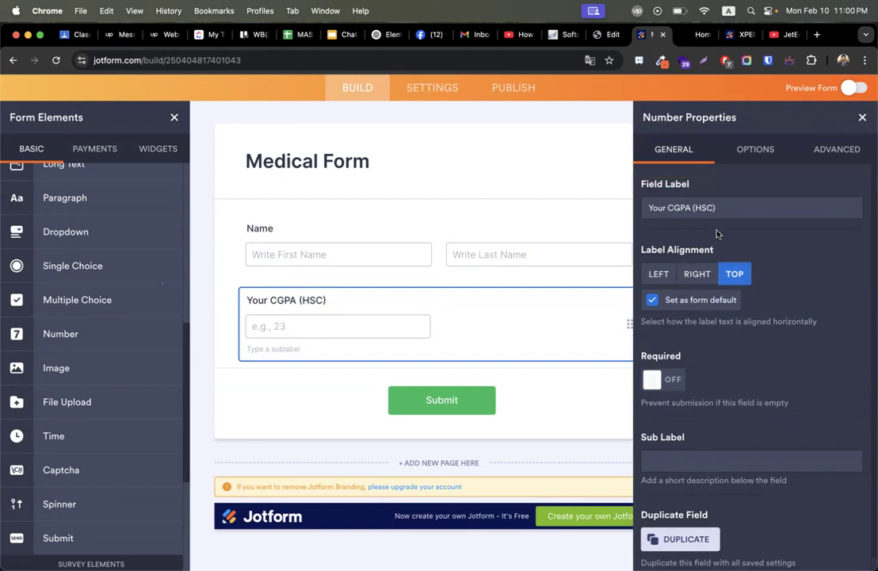
{"action": "left_click", "coordinate": [761, 149]}
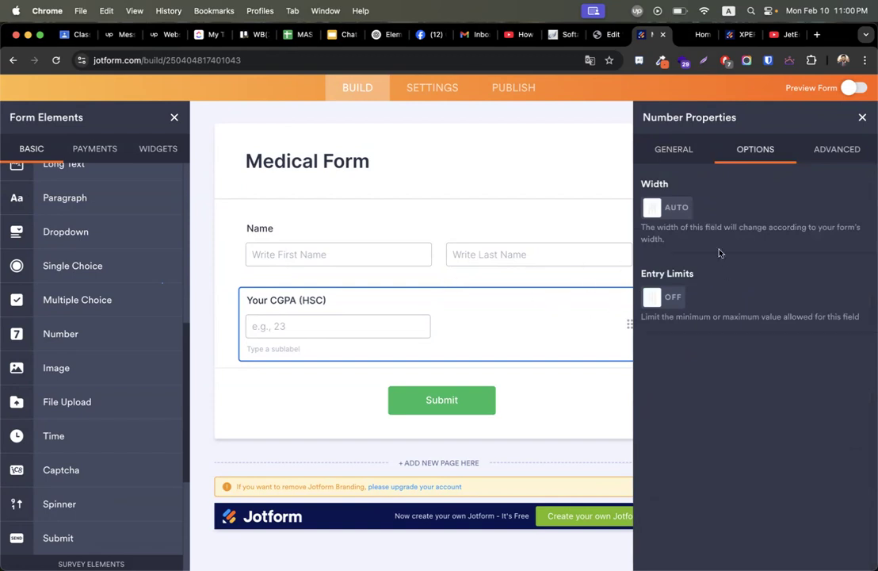
{"action": "left_click", "coordinate": [662, 207]}
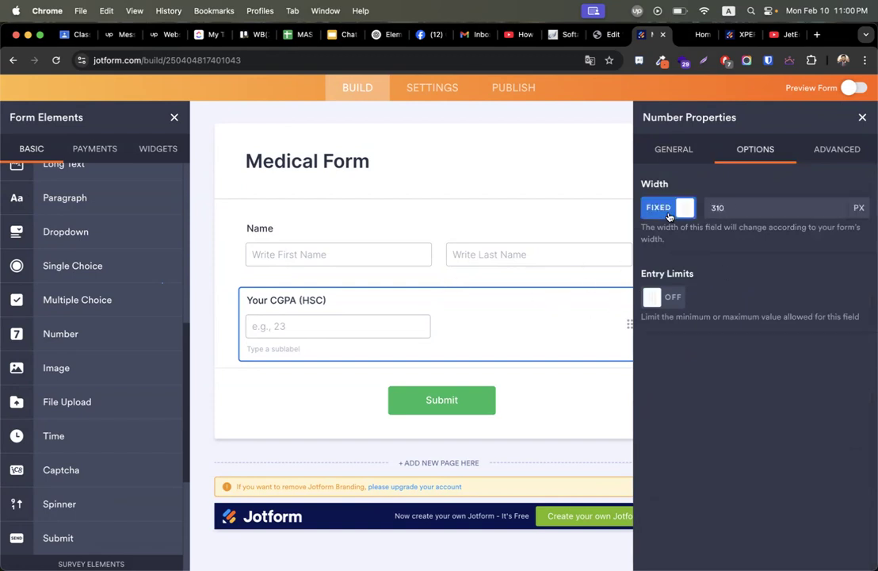
{"action": "double_click", "coordinate": [757, 208]}
{"action": "type", "text": "100"}
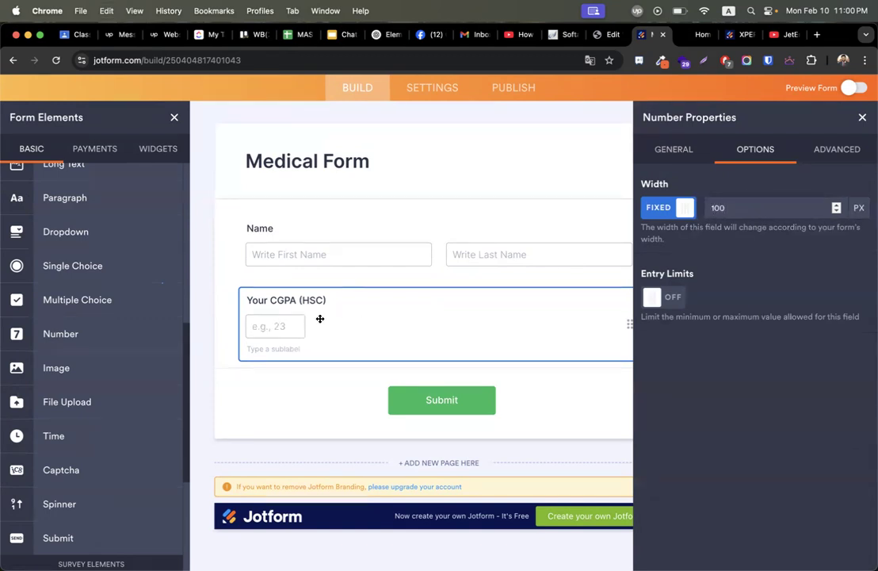
{"action": "left_click", "coordinate": [683, 209]}
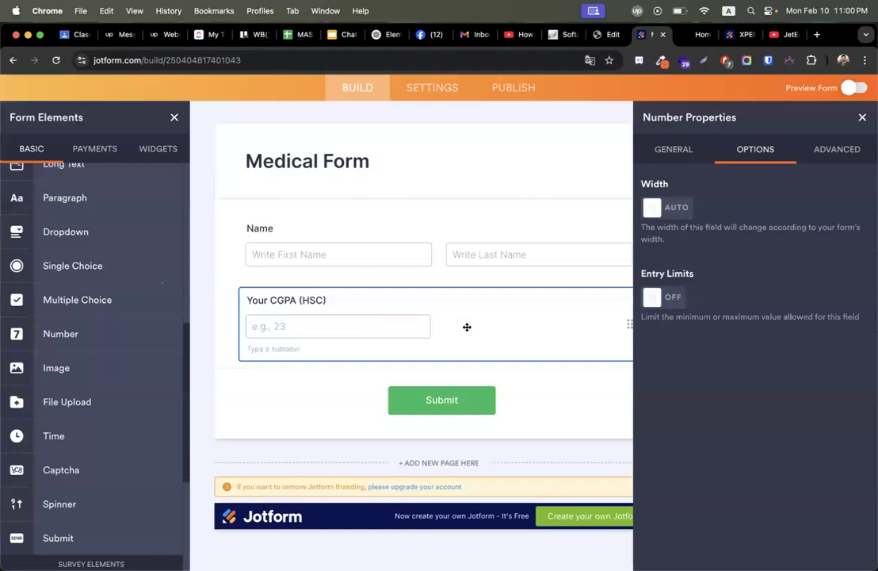
Turn Entry Limits on and back off, then show the Advanced settings.
{"action": "left_click", "coordinate": [654, 296]}
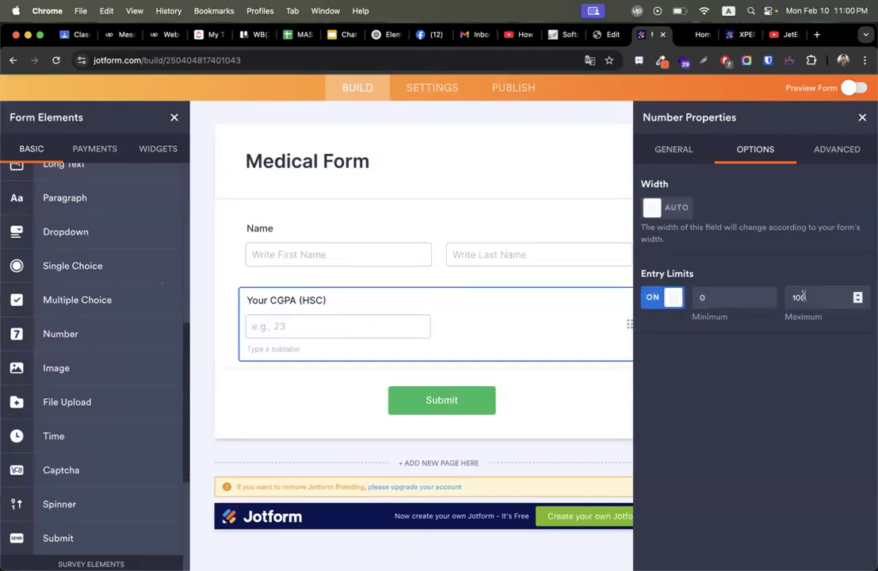
{"action": "left_click", "coordinate": [668, 298]}
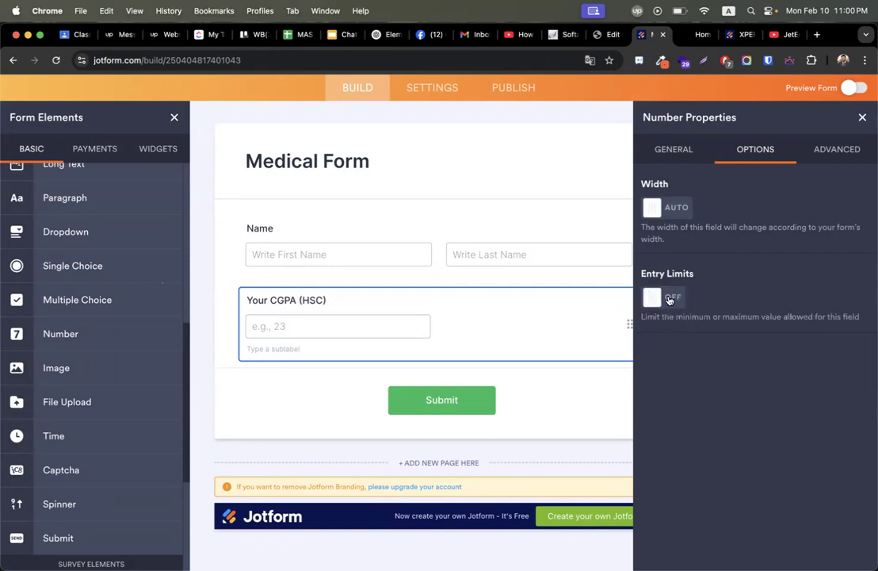
{"action": "left_click", "coordinate": [854, 150]}
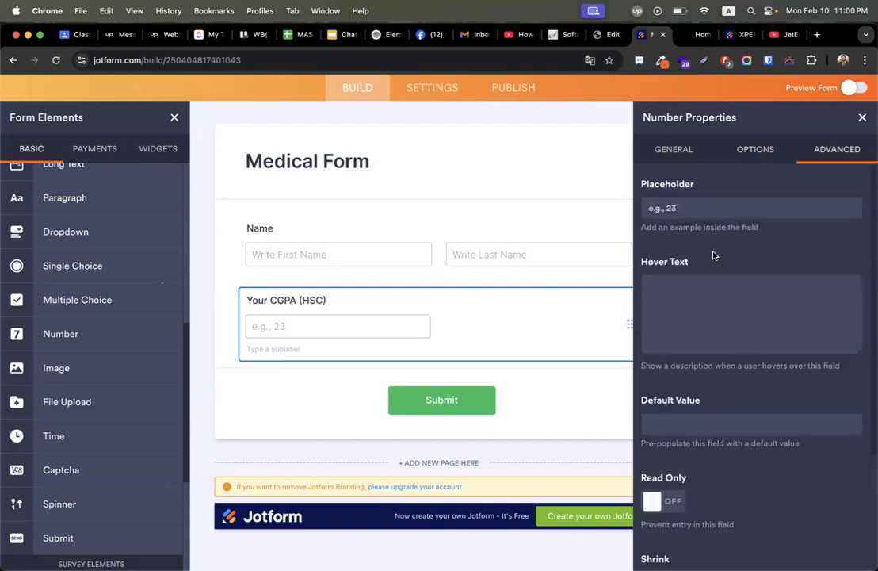
Replace the CGPA (HSC) placeholder with 'Eg. 4.30' and close the field's properties.
{"action": "triple_click", "coordinate": [707, 205]}
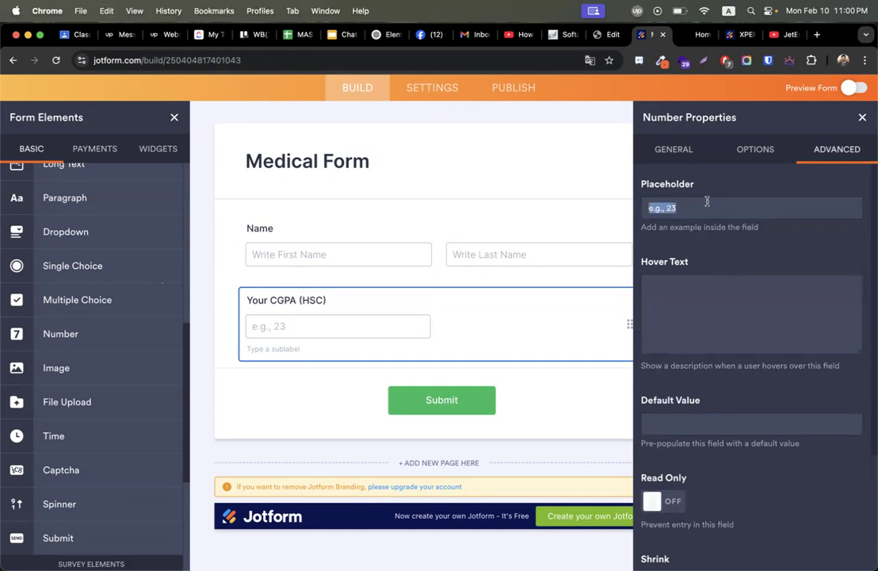
{"action": "type", "text": "Eg. 4.30"}
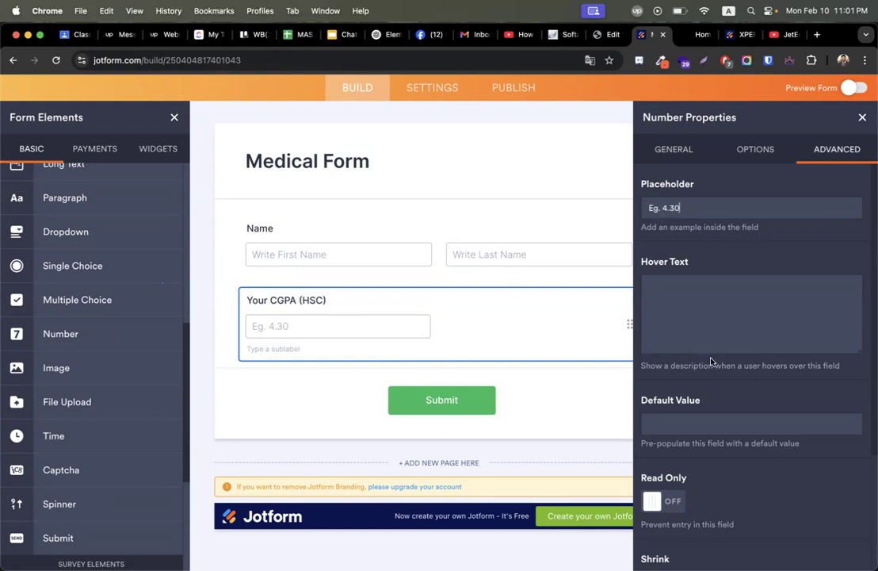
{"action": "scroll", "coordinate": [758, 378], "scroll_direction": "down", "scroll_amount": 5}
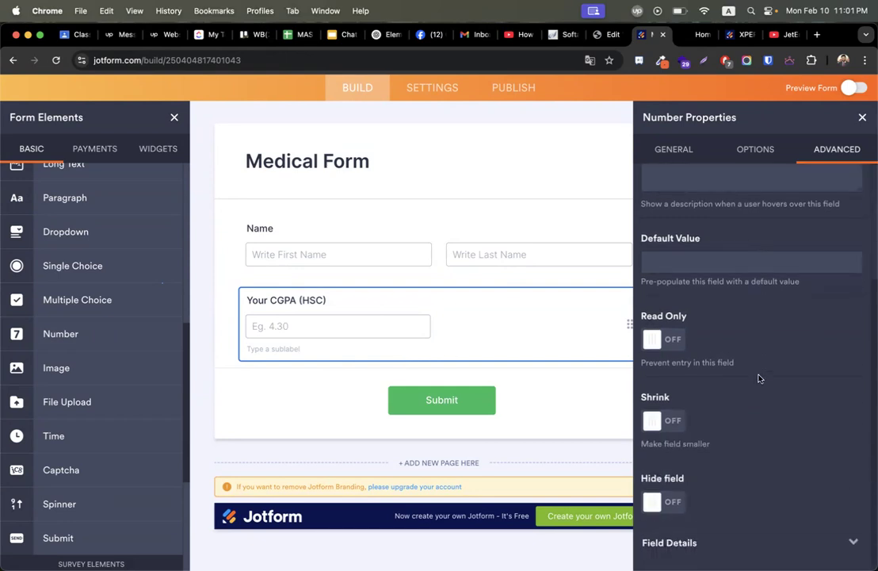
{"action": "scroll", "coordinate": [758, 378], "scroll_direction": "up", "scroll_amount": 3}
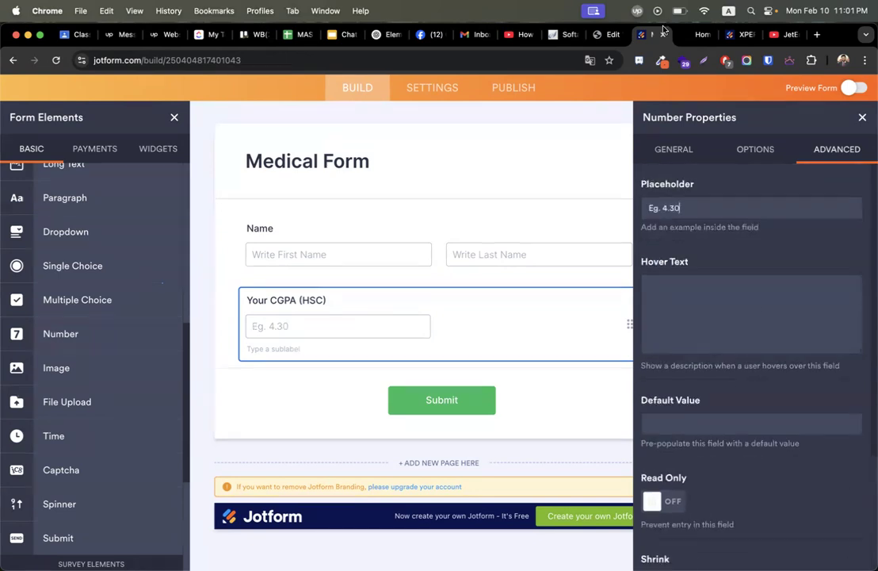
{"action": "left_click", "coordinate": [673, 148]}
{"action": "left_click", "coordinate": [862, 118]}
Add a Short Text question above the CGPA field labelled 'College Name'.
{"action": "scroll", "coordinate": [96, 321], "scroll_direction": "up", "scroll_amount": 5}
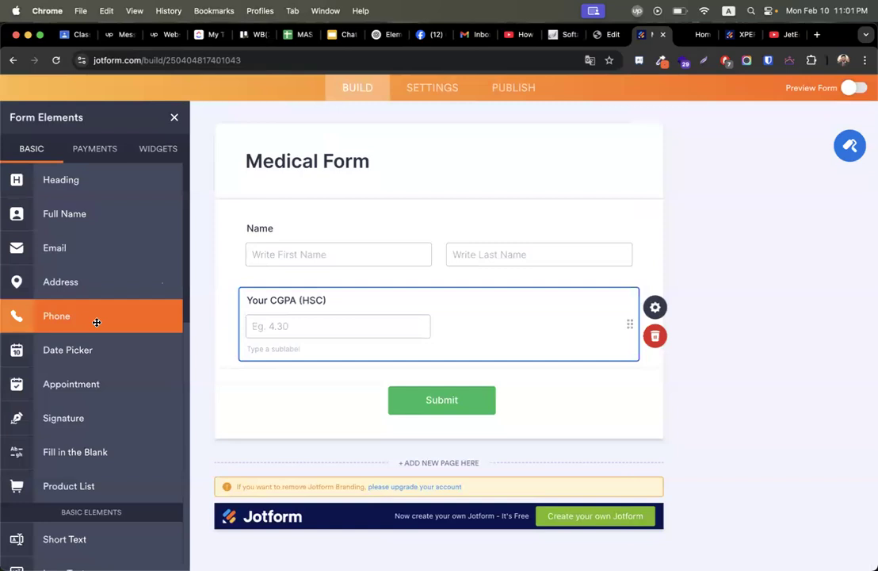
{"action": "scroll", "coordinate": [112, 372], "scroll_direction": "down", "scroll_amount": 8}
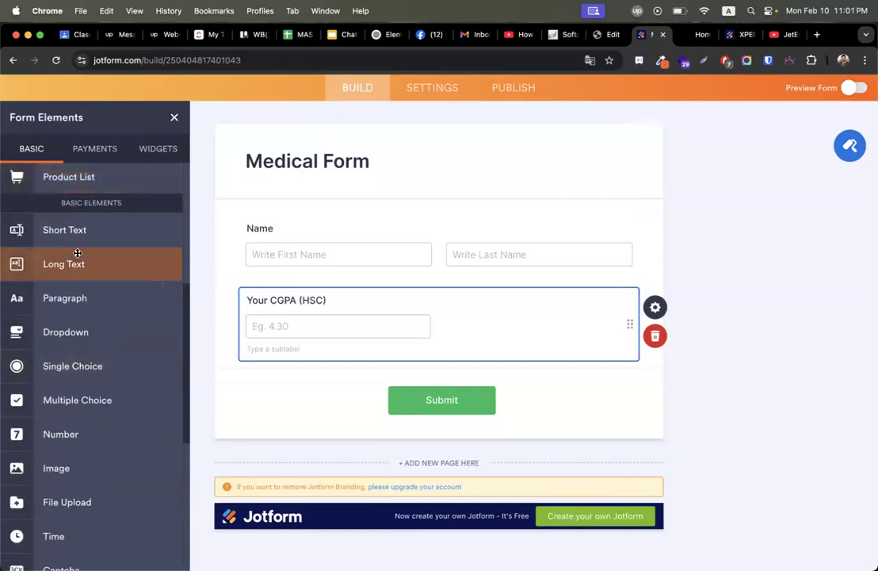
{"action": "left_click_drag", "start_coordinate": [81, 232], "coordinate": [389, 303]}
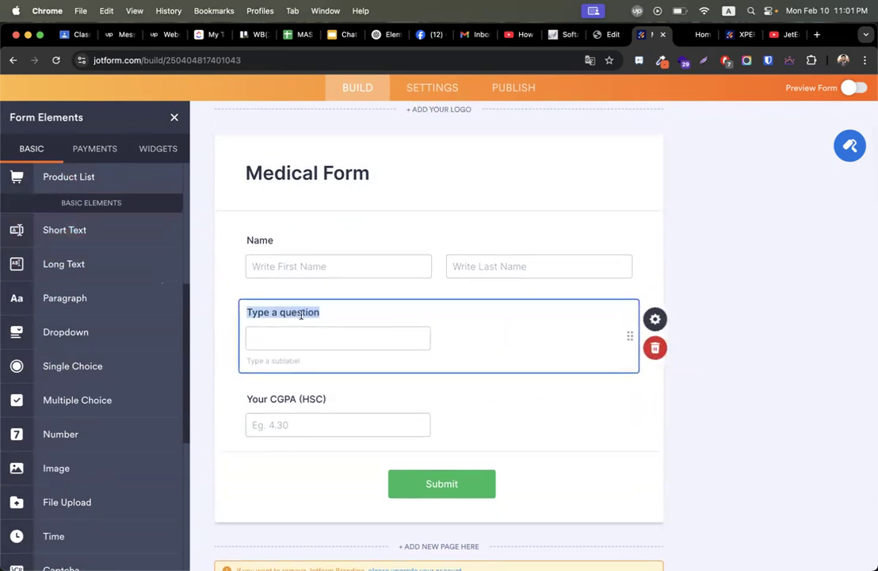
{"action": "type", "text": "Colle"}
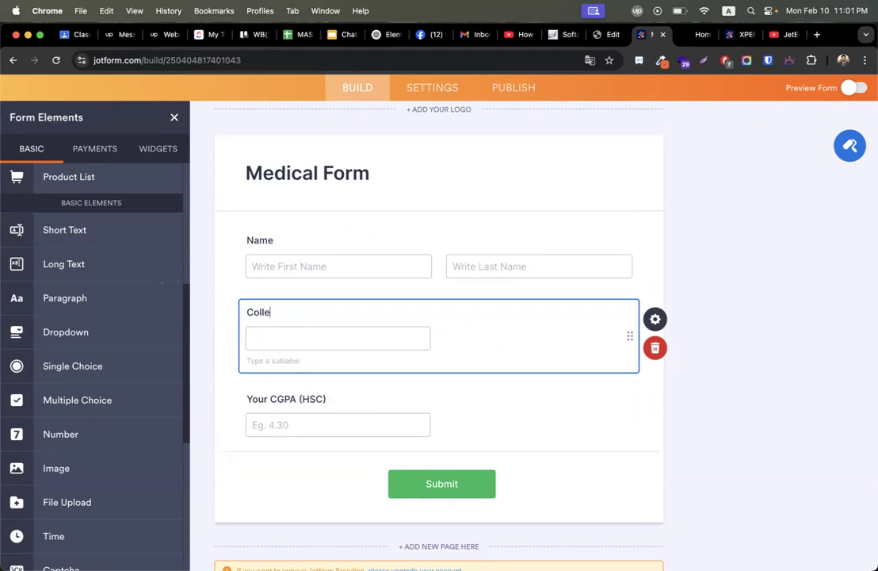
{"action": "type", "text": "ge Name"}
{"action": "left_click", "coordinate": [719, 270]}
Set the College Name input width to fixed 600 px.
{"action": "left_click", "coordinate": [424, 327]}
{"action": "left_click", "coordinate": [654, 319]}
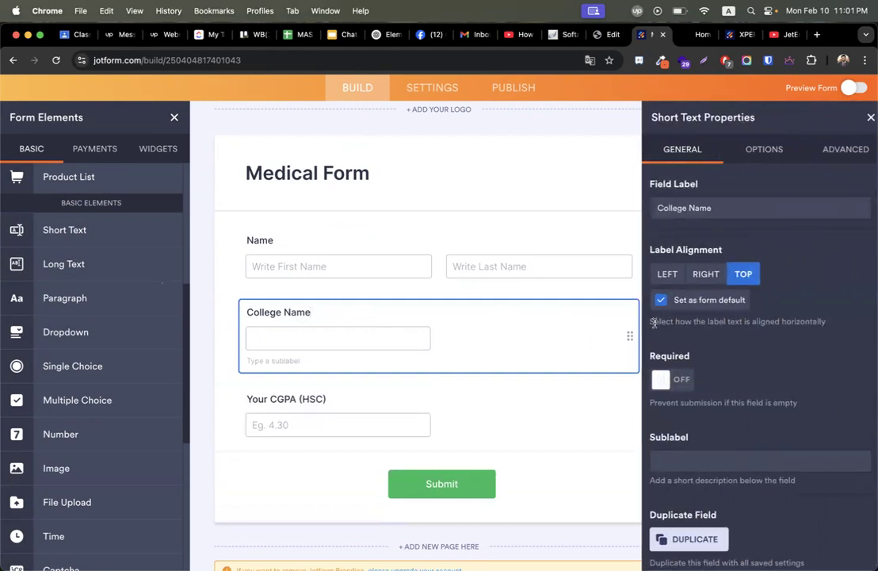
{"action": "scroll", "coordinate": [748, 382], "scroll_direction": "down", "scroll_amount": 1}
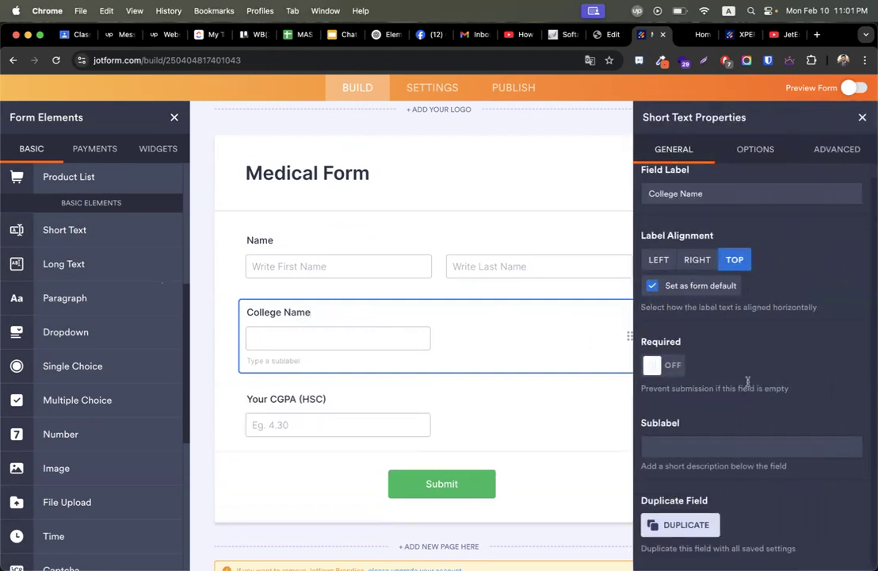
{"action": "left_click", "coordinate": [756, 149]}
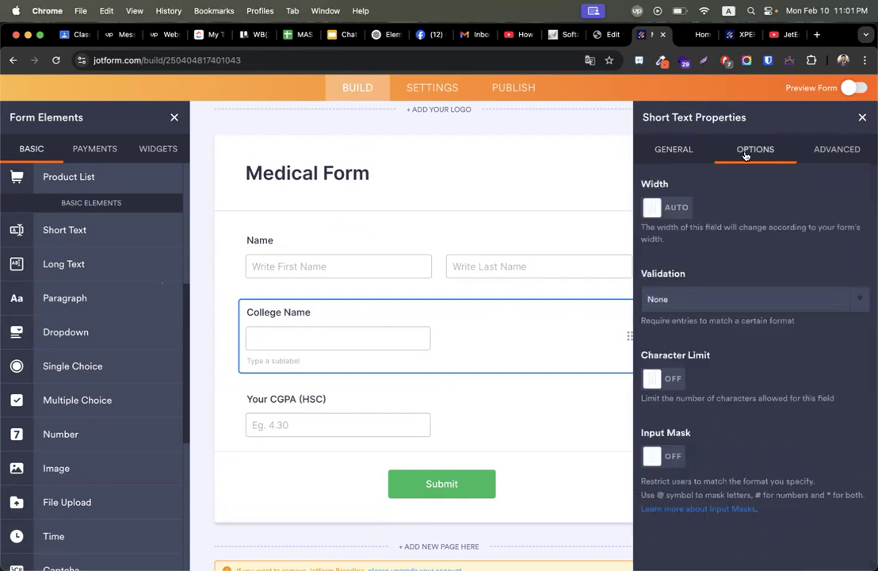
{"action": "left_click", "coordinate": [681, 209]}
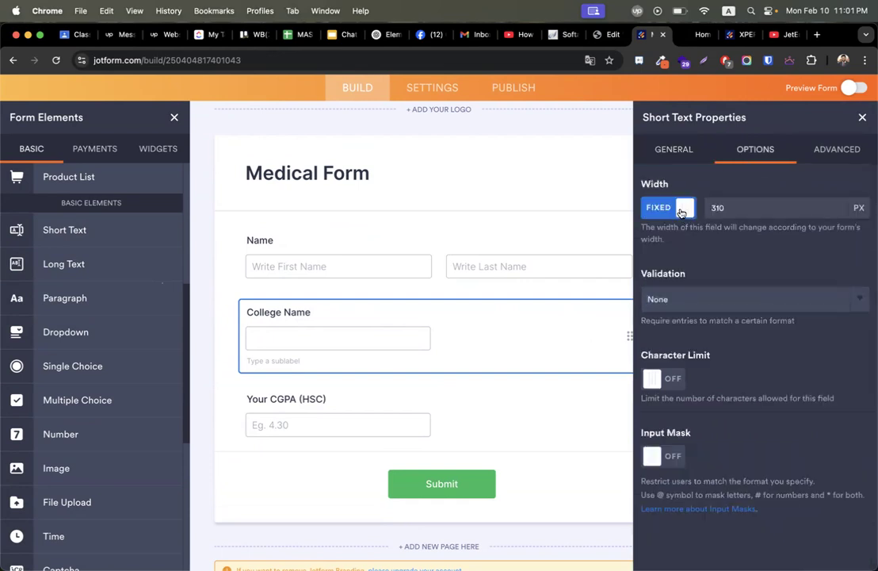
{"action": "left_click", "coordinate": [747, 210]}
{"action": "double_click", "coordinate": [747, 209]}
{"action": "type", "text": "500"}
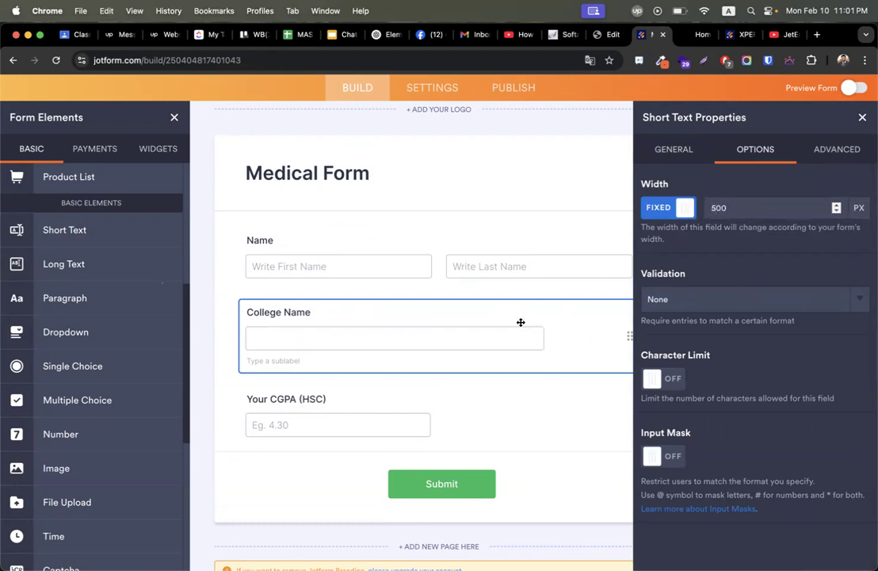
{"action": "key", "text": "BackSpace"}
{"action": "key", "text": "BackSpace"}
{"action": "key", "text": "BackSpace"}
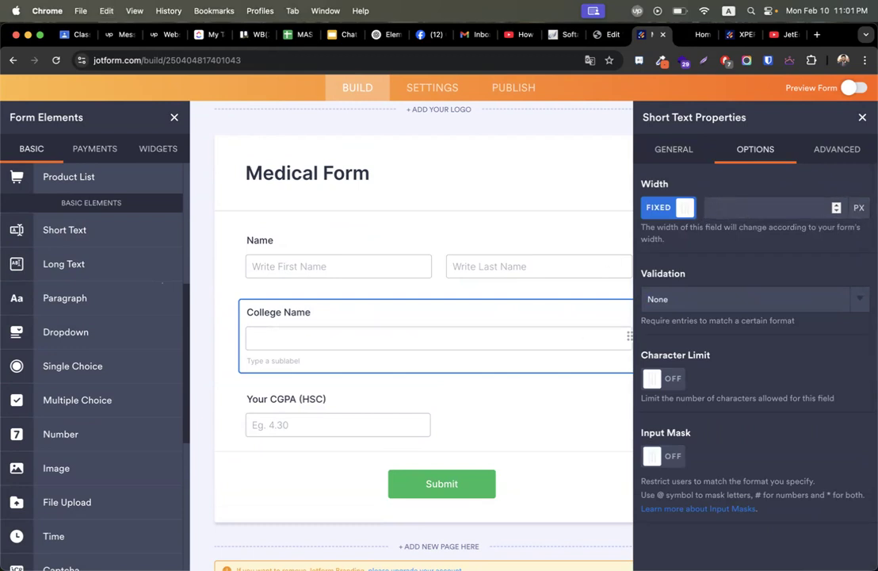
{"action": "type", "text": "600"}
{"action": "left_click", "coordinate": [398, 406]}
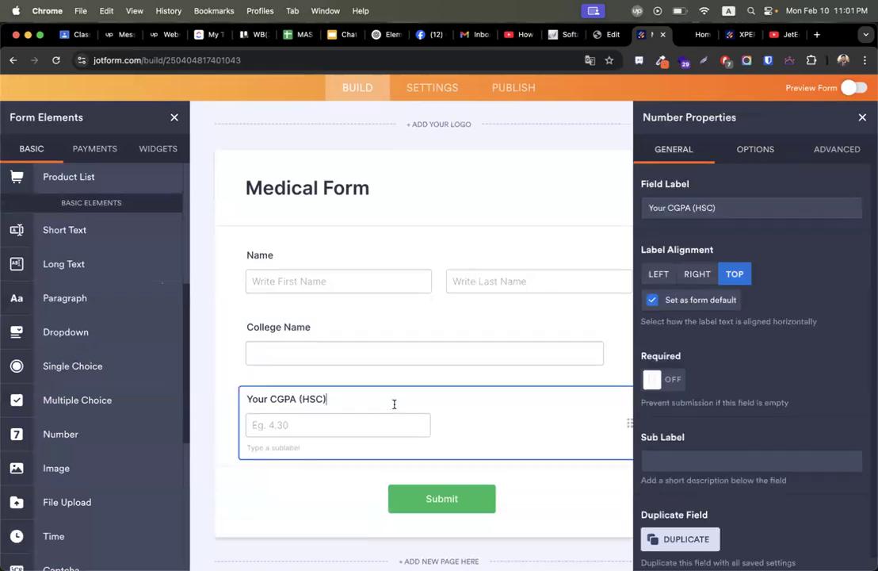
Set the CGPA (HSC) input width to fixed 600 px.
{"action": "left_click", "coordinate": [755, 149]}
{"action": "left_click", "coordinate": [838, 149]}
{"action": "left_click", "coordinate": [691, 211]}
{"action": "left_click", "coordinate": [756, 149]}
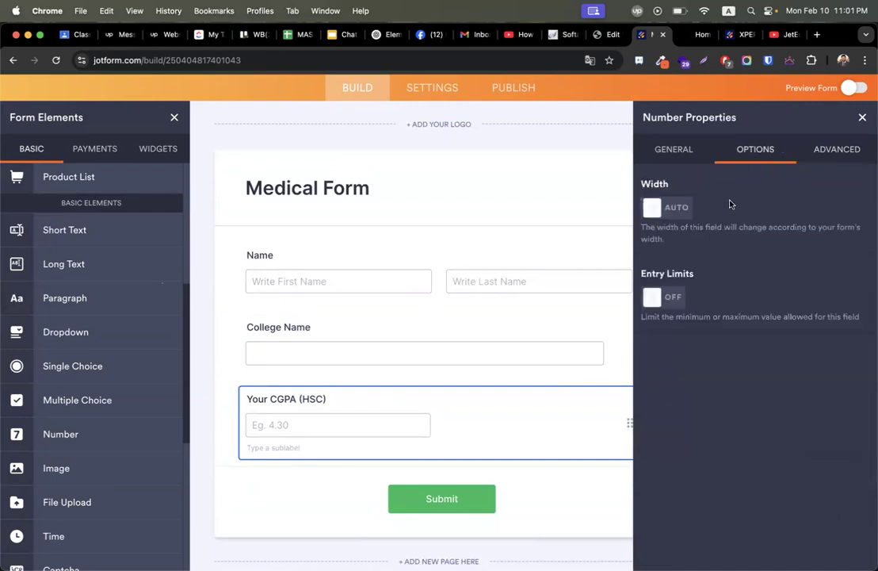
{"action": "left_click", "coordinate": [678, 208]}
{"action": "double_click", "coordinate": [806, 208]}
{"action": "type", "text": "600"}
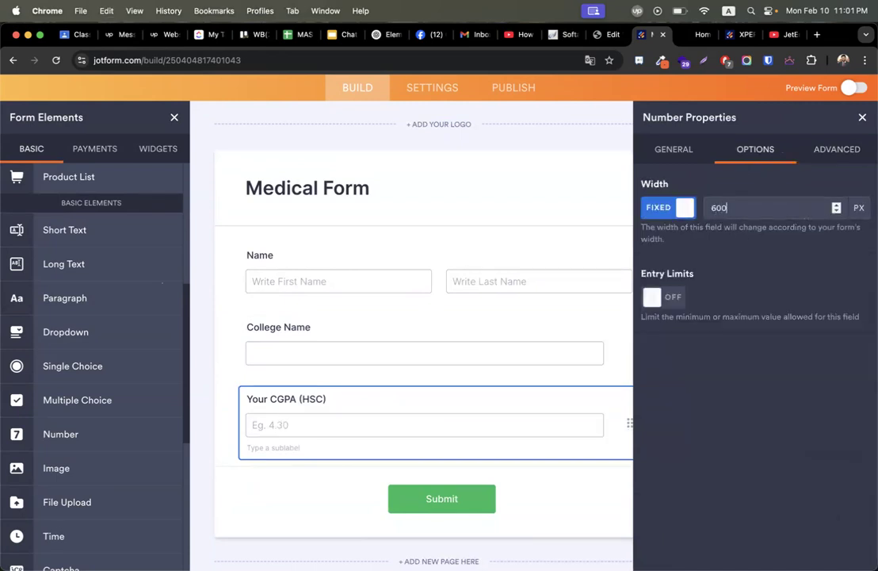
{"action": "left_click", "coordinate": [862, 118]}
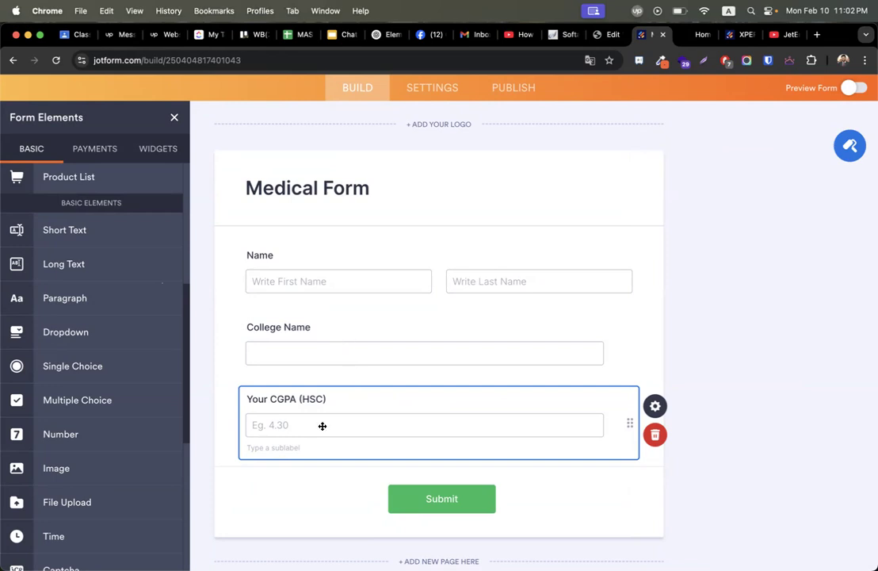
Try the Shrink, Read-only and Hide options on the CGPA field, leaving it unshrunk.
{"action": "left_click", "coordinate": [655, 406]}
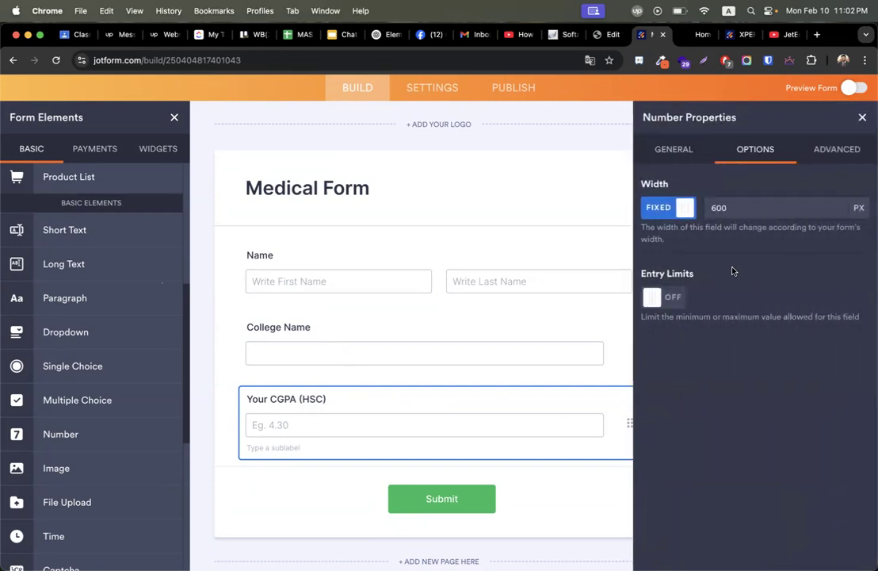
{"action": "left_click", "coordinate": [839, 157]}
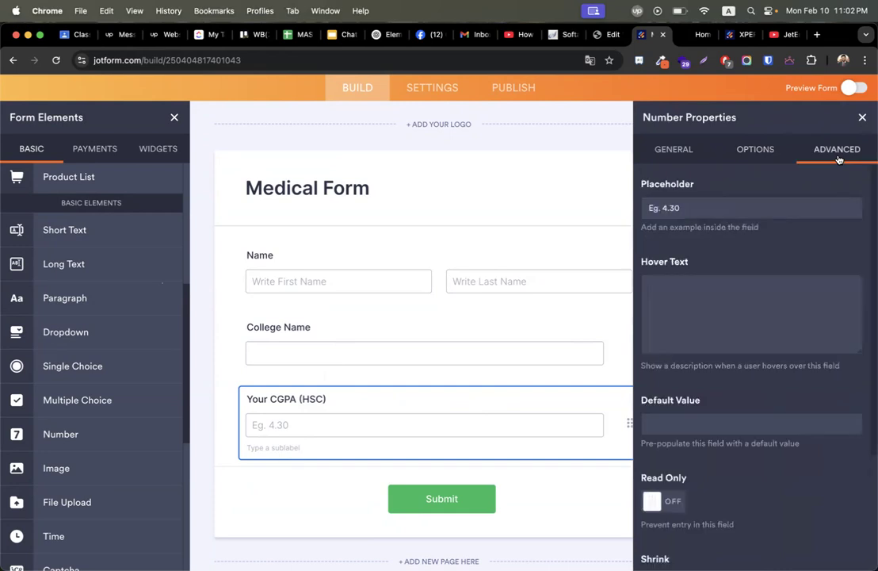
{"action": "scroll", "coordinate": [666, 386], "scroll_direction": "down", "scroll_amount": 3}
{"action": "left_click", "coordinate": [672, 423]}
{"action": "left_click", "coordinate": [673, 424]}
{"action": "left_click", "coordinate": [662, 341]}
{"action": "left_click", "coordinate": [662, 340]}
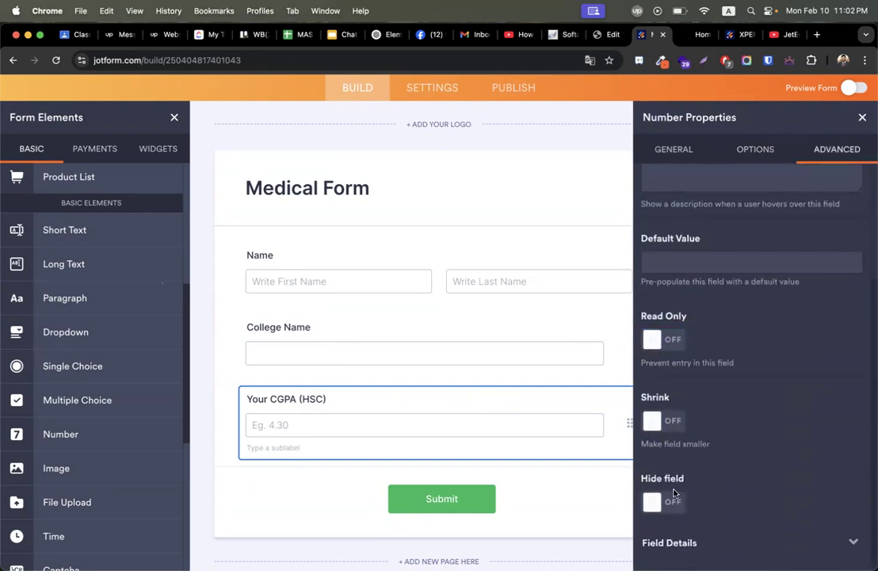
{"action": "left_click", "coordinate": [673, 498]}
{"action": "left_click", "coordinate": [668, 421]}
{"action": "left_click", "coordinate": [668, 421]}
{"action": "left_click", "coordinate": [669, 421]}
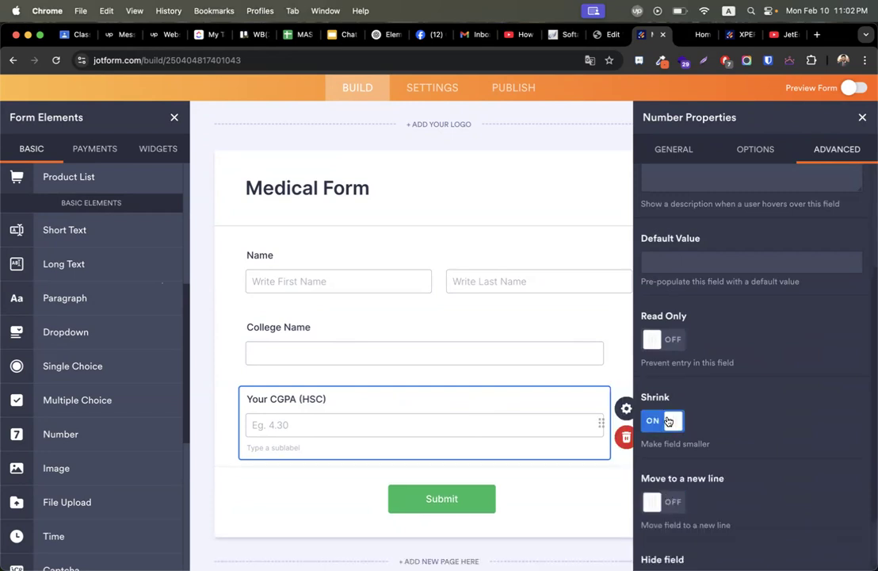
{"action": "left_click", "coordinate": [669, 421]}
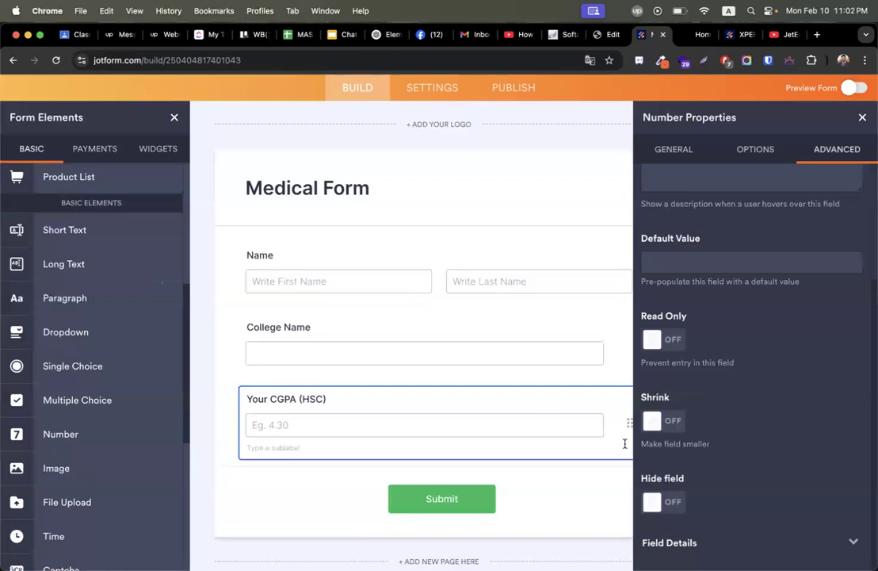
{"action": "left_click", "coordinate": [667, 421]}
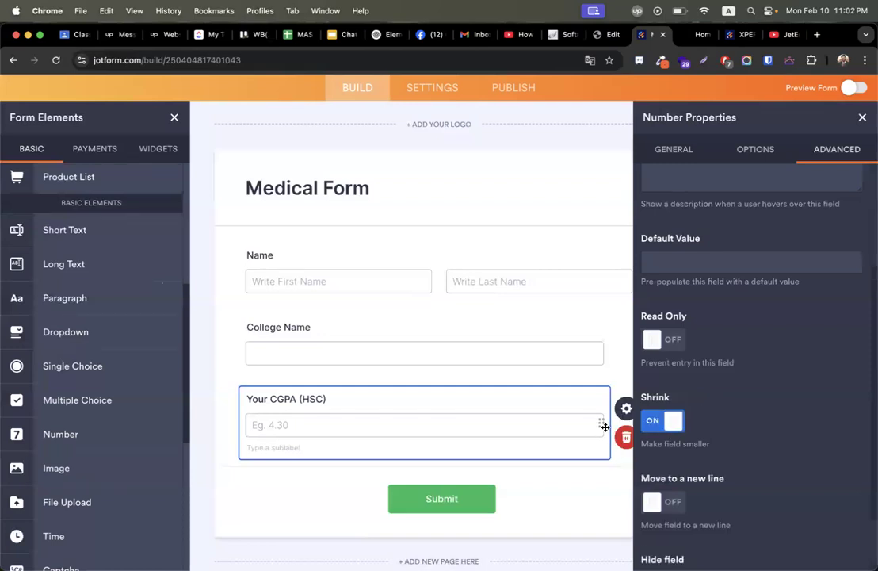
{"action": "left_click", "coordinate": [670, 420]}
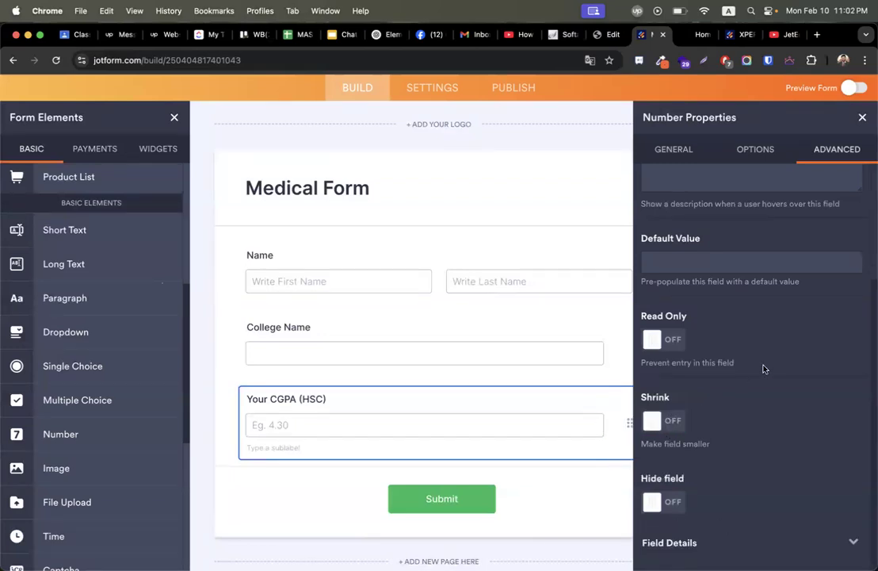
Test label alignment options, keeping the CGPA label on Top, and close properties.
{"action": "left_click", "coordinate": [756, 149]}
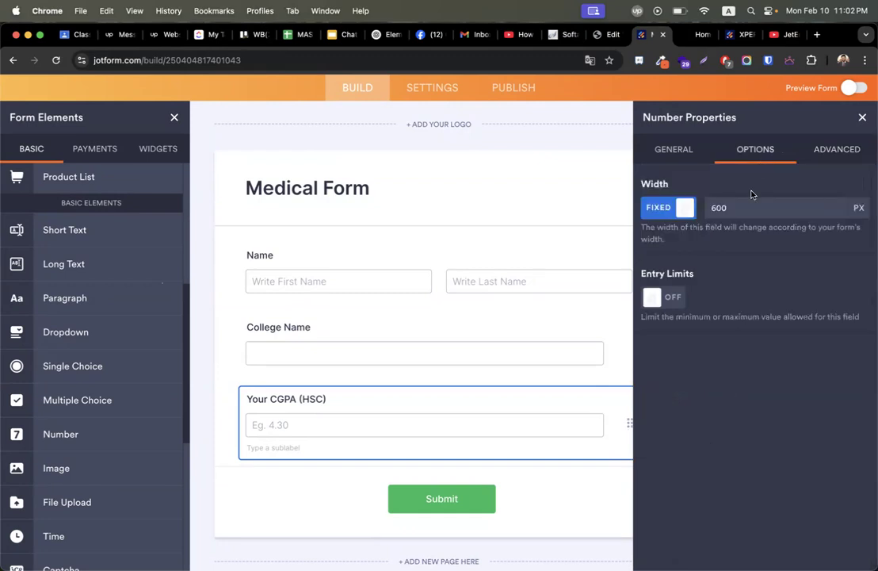
{"action": "left_click", "coordinate": [670, 149]}
{"action": "left_click", "coordinate": [653, 300]}
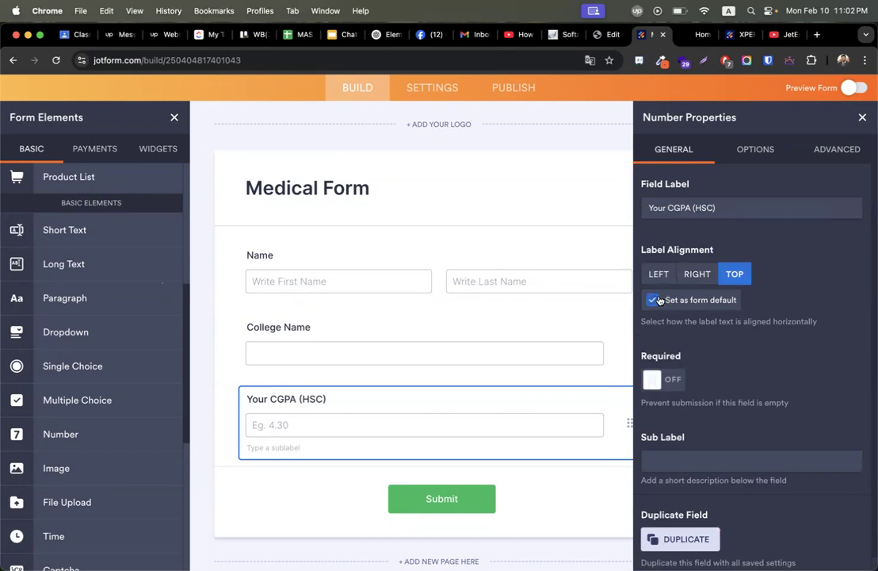
{"action": "left_click", "coordinate": [654, 299]}
{"action": "left_click", "coordinate": [657, 276]}
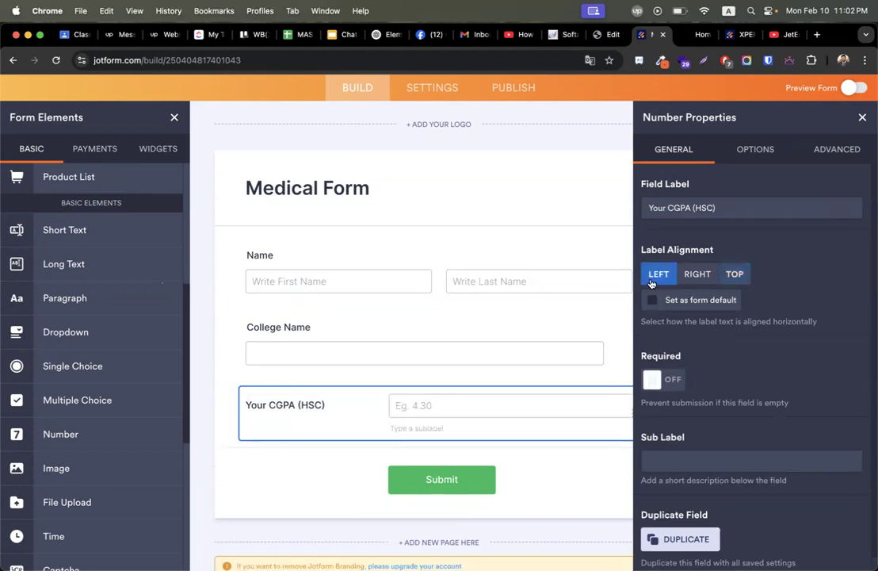
{"action": "left_click", "coordinate": [735, 273]}
{"action": "scroll", "coordinate": [713, 349], "scroll_direction": "down", "scroll_amount": 1}
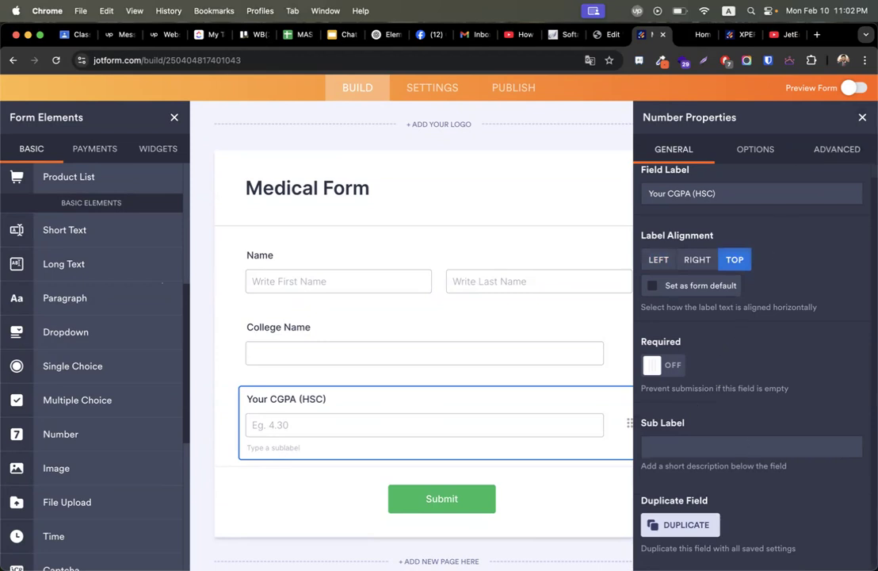
{"action": "left_click", "coordinate": [861, 118]}
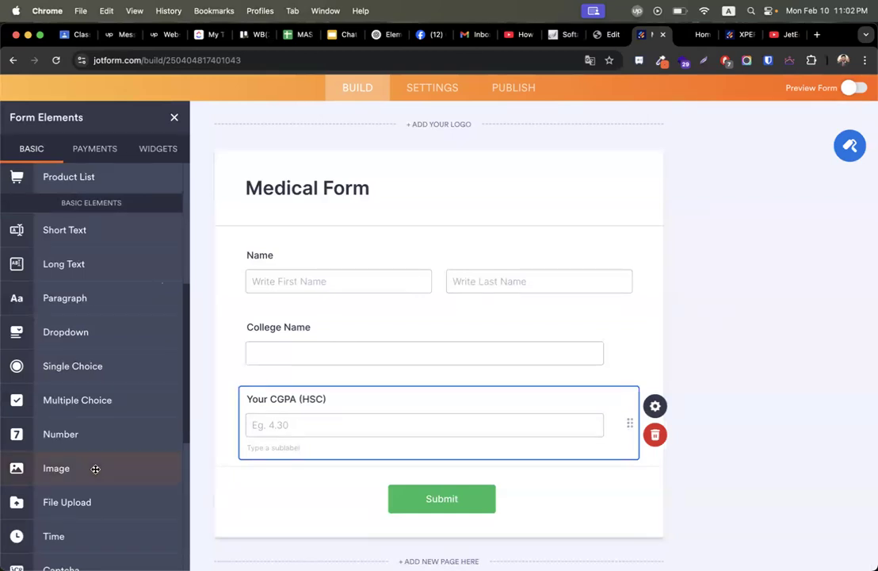
Drop a Page Break below the Your CGPA (HSC) field to start a second page.
{"action": "scroll", "coordinate": [95, 468], "scroll_direction": "down", "scroll_amount": 5}
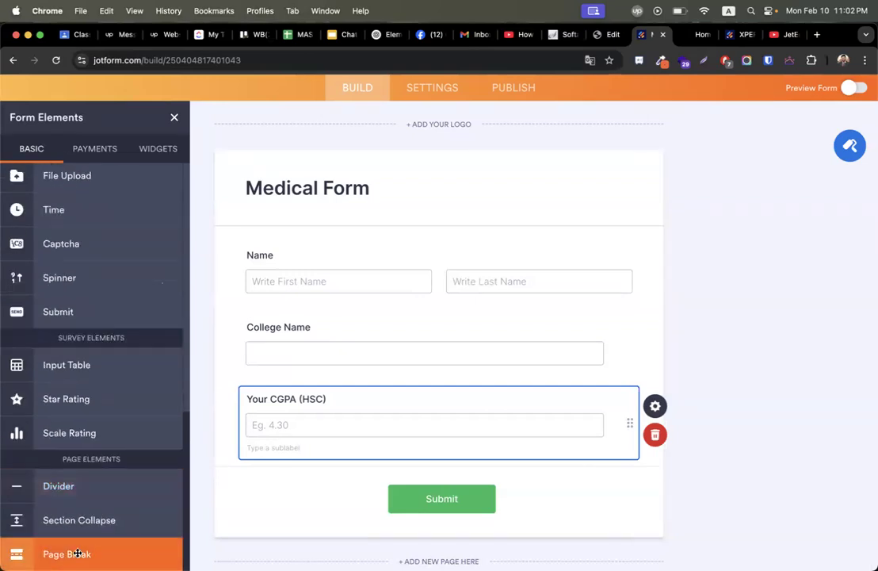
{"action": "left_click_drag", "start_coordinate": [78, 553], "coordinate": [352, 467]}
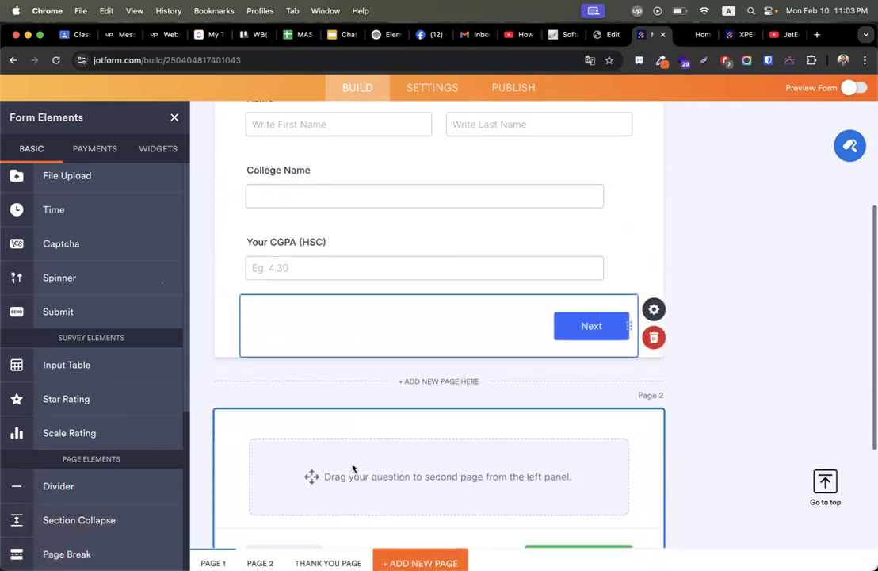
{"action": "scroll", "coordinate": [357, 327], "scroll_direction": "up", "scroll_amount": 3}
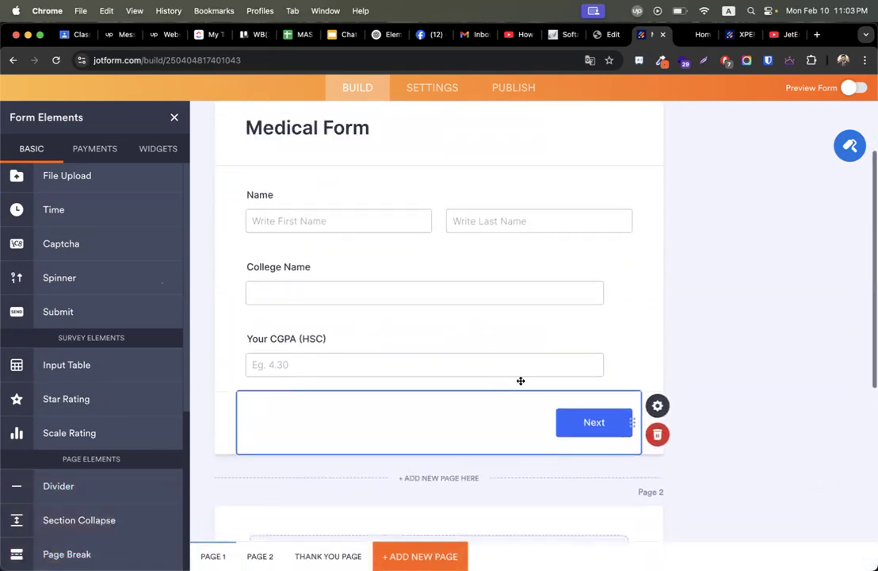
{"action": "scroll", "coordinate": [511, 349], "scroll_direction": "up", "scroll_amount": 2}
{"action": "scroll", "coordinate": [397, 368], "scroll_direction": "down", "scroll_amount": 5}
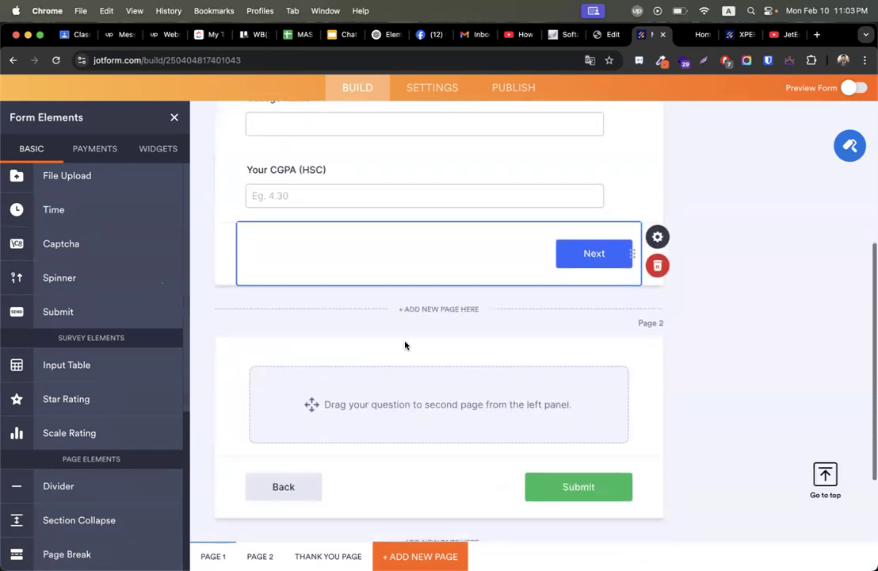
{"action": "scroll", "coordinate": [405, 381], "scroll_direction": "down", "scroll_amount": 1}
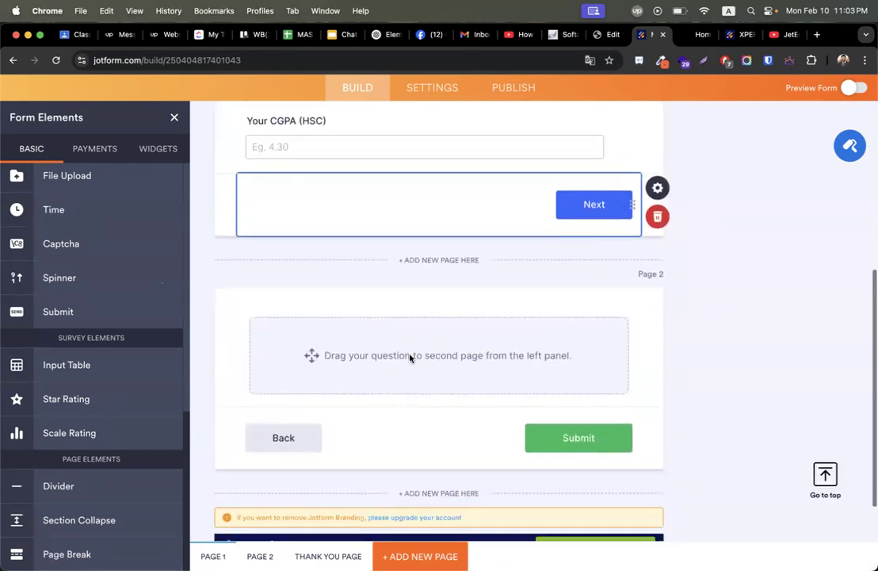
{"action": "scroll", "coordinate": [117, 304], "scroll_direction": "up", "scroll_amount": 8}
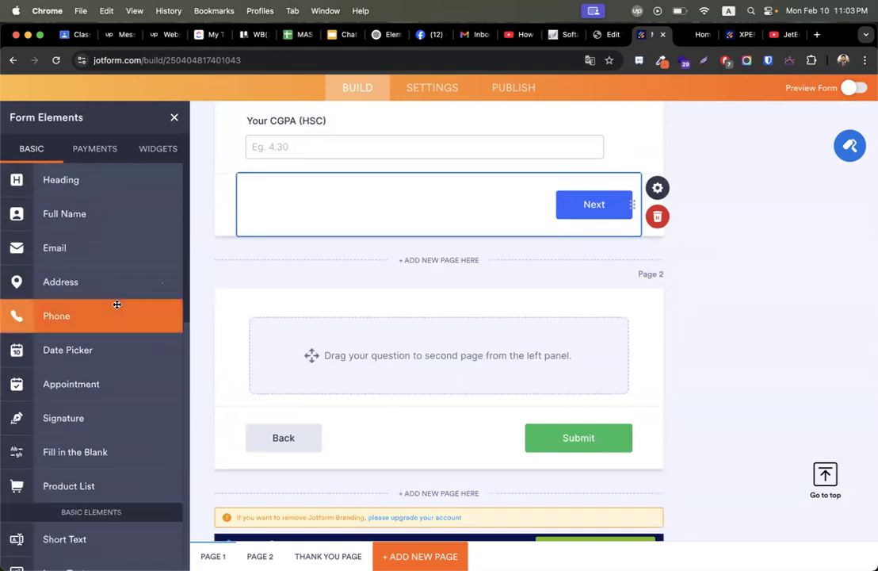
{"action": "scroll", "coordinate": [117, 401], "scroll_direction": "down", "scroll_amount": 8}
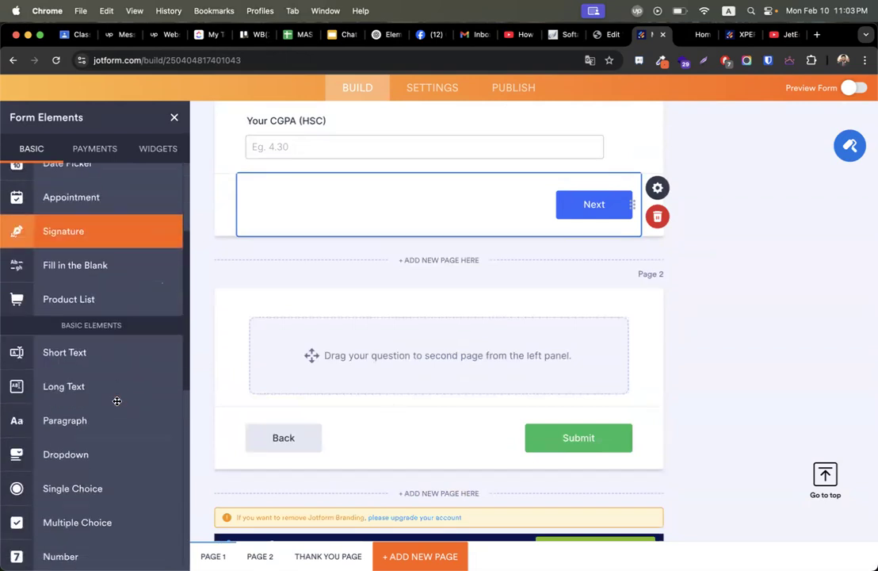
Open the Widgets list and search for 'image'.
{"action": "scroll", "coordinate": [116, 401], "scroll_direction": "down", "scroll_amount": 4}
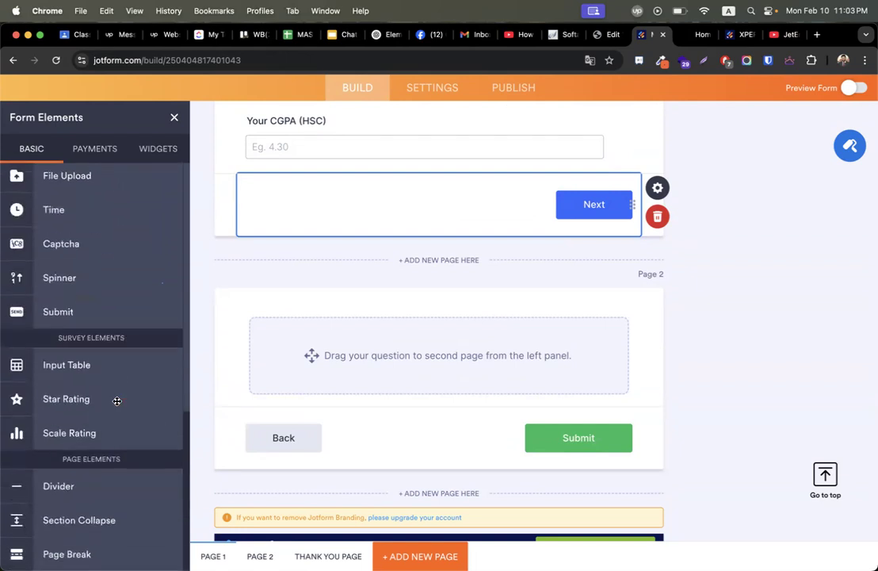
{"action": "left_click", "coordinate": [158, 151]}
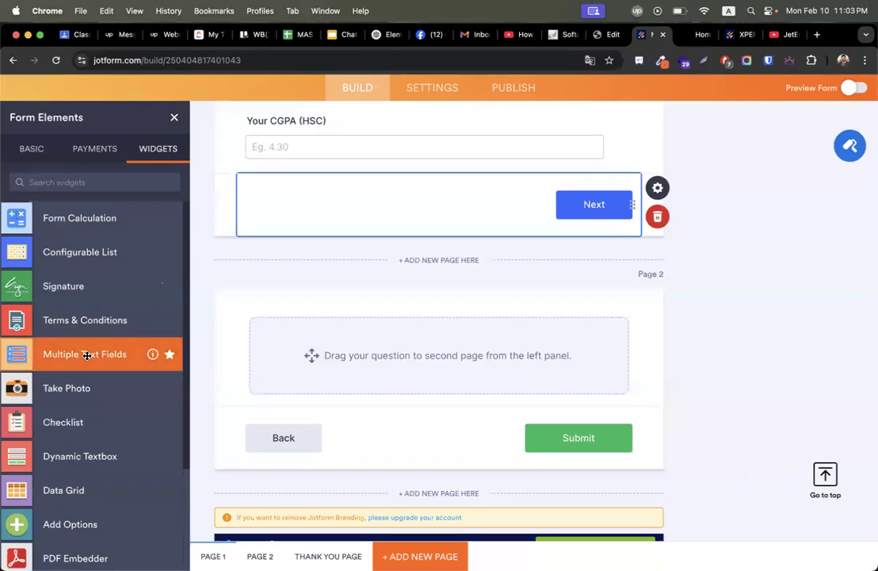
{"action": "scroll", "coordinate": [88, 361], "scroll_direction": "down", "scroll_amount": 5}
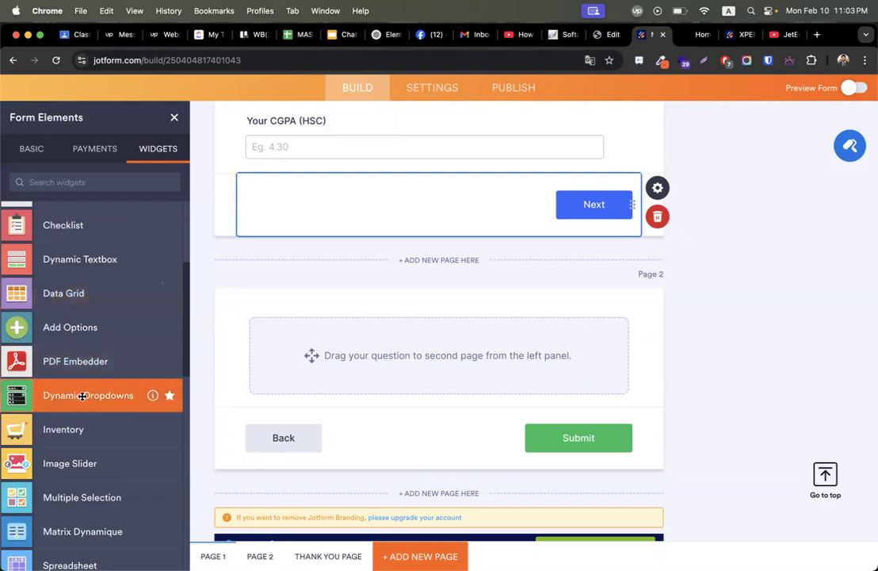
{"action": "scroll", "coordinate": [80, 473], "scroll_direction": "down", "scroll_amount": 3}
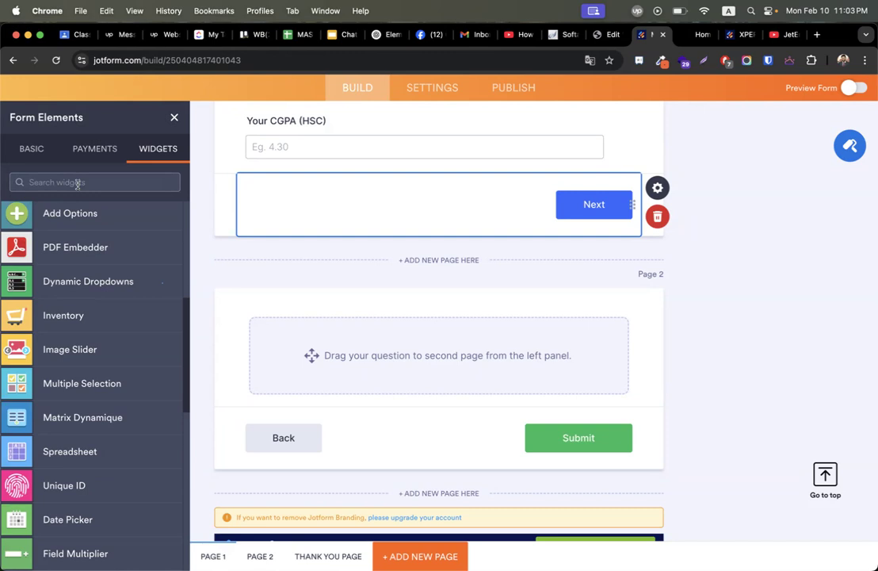
{"action": "type", "text": "image"}
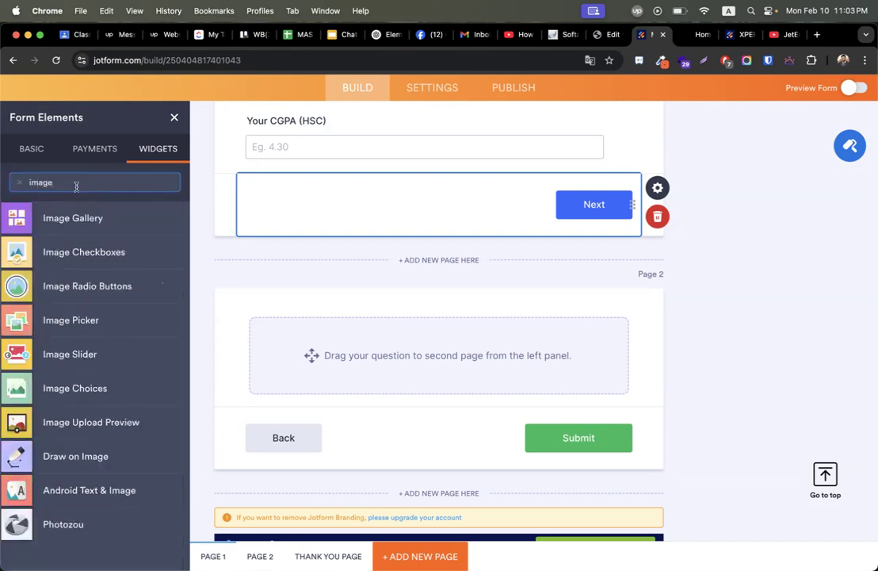
Drop Image Choices on page 2, title it 'Choose Country you want to apply', and select Answer #1's URL.
{"action": "left_click_drag", "start_coordinate": [81, 390], "coordinate": [513, 364]}
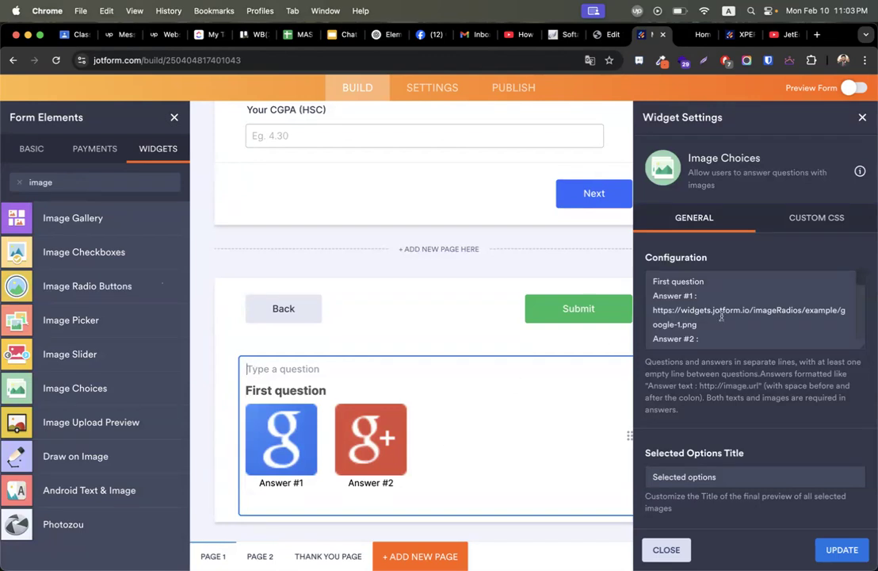
{"action": "scroll", "coordinate": [700, 311], "scroll_direction": "down", "scroll_amount": 3}
{"action": "scroll", "coordinate": [700, 312], "scroll_direction": "up", "scroll_amount": 3}
{"action": "left_click", "coordinate": [306, 368]}
{"action": "type", "text": "Choose"}
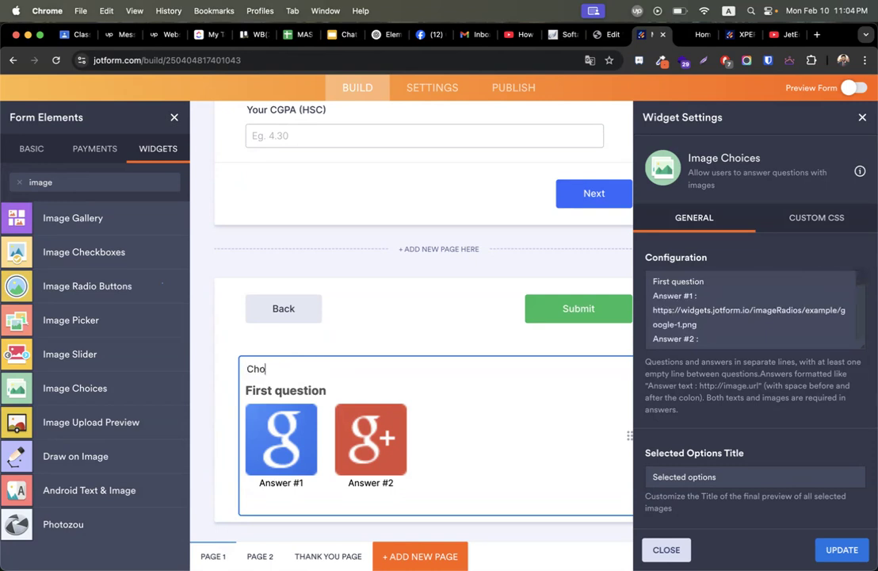
{"action": "key", "text": "BackSpace"}
{"action": "key", "text": "BackSpace"}
{"action": "type", "text": "Medical"}
{"action": "key", "text": "BackSpace"}
{"action": "key", "text": "BackSpace"}
{"action": "key", "text": "BackSpace"}
{"action": "key", "text": "BackSpace"}
{"action": "key", "text": "BackSpace"}
{"action": "type", "text": "Country you w"}
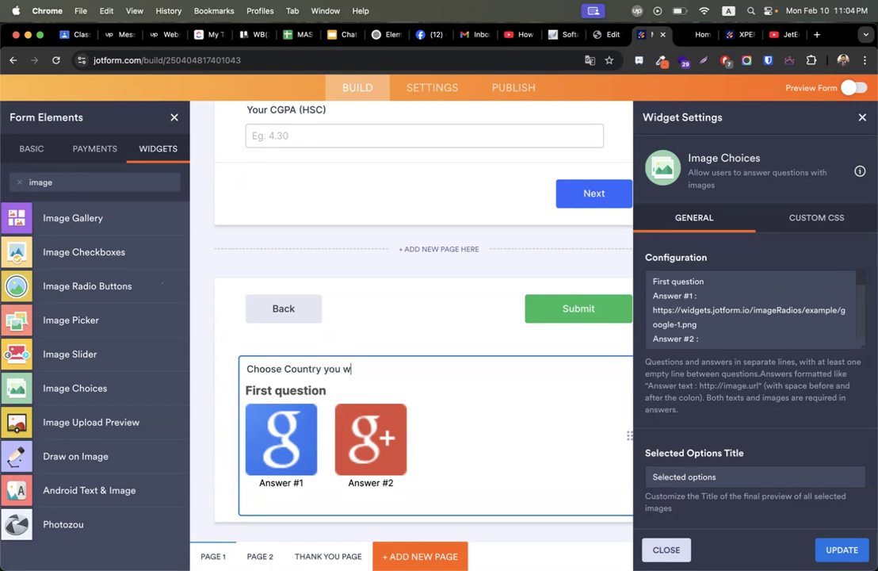
{"action": "type", "text": "ant to apply"}
{"action": "left_click", "coordinate": [740, 301]}
{"action": "left_click_drag", "start_coordinate": [655, 309], "coordinate": [698, 324]}
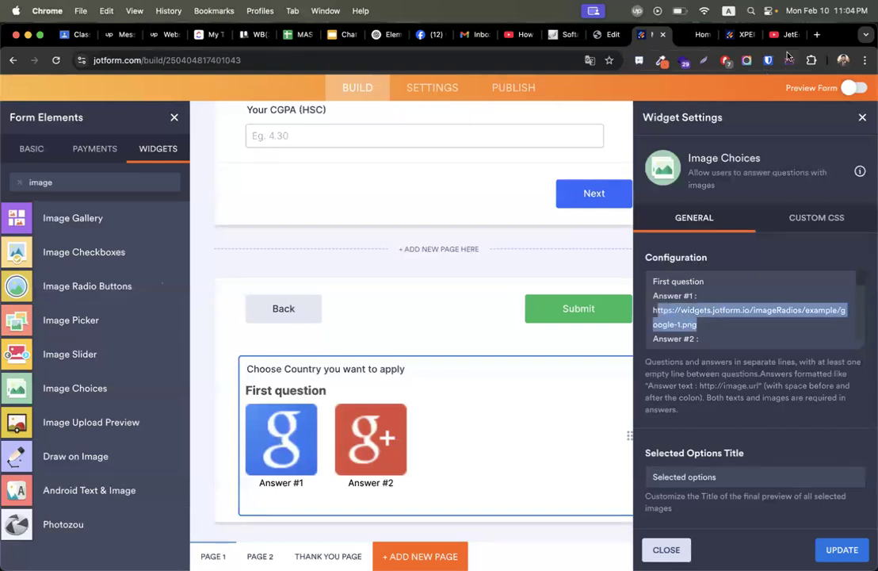
Search Google Images for 'bangladeshi flag' and copy the first flag's image address.
{"action": "left_click", "coordinate": [818, 34]}
{"action": "type", "text": "bang"}
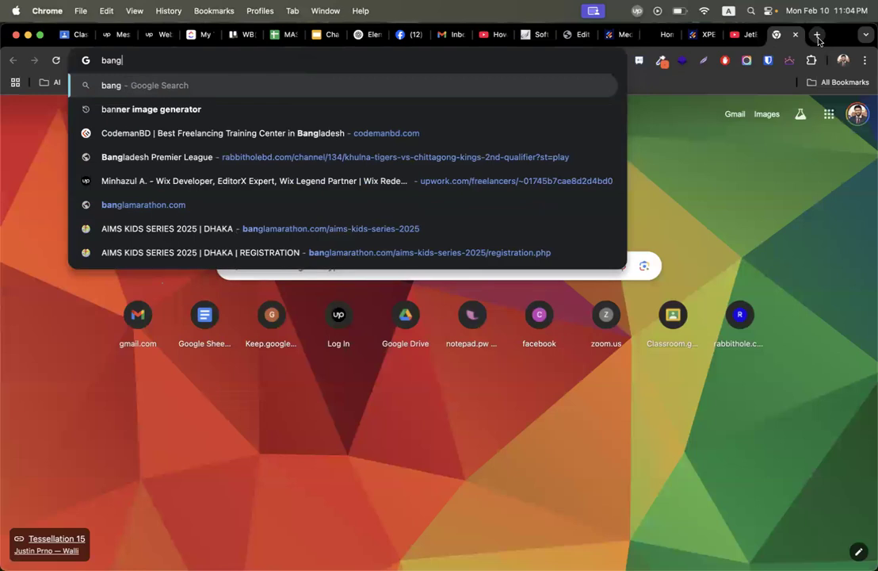
{"action": "type", "text": "ladeshi flag"}
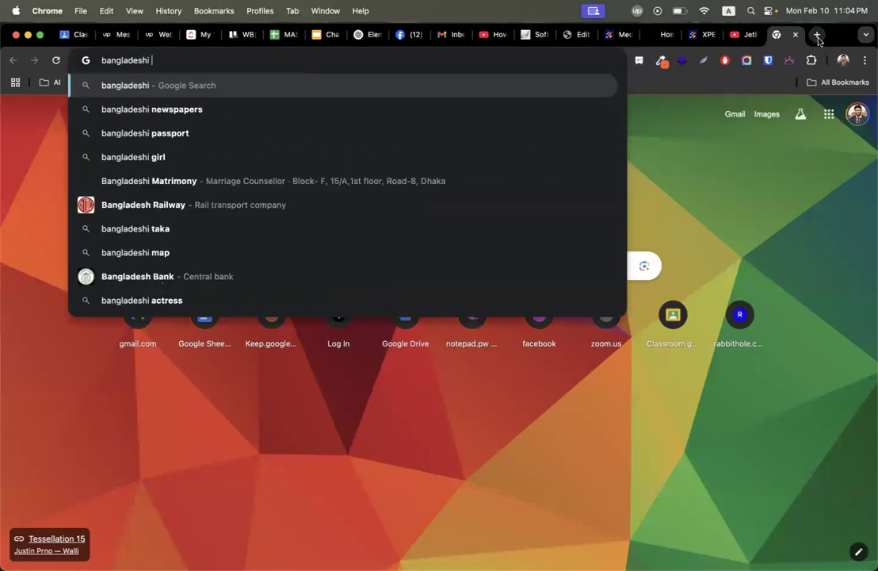
{"action": "key", "text": "Return"}
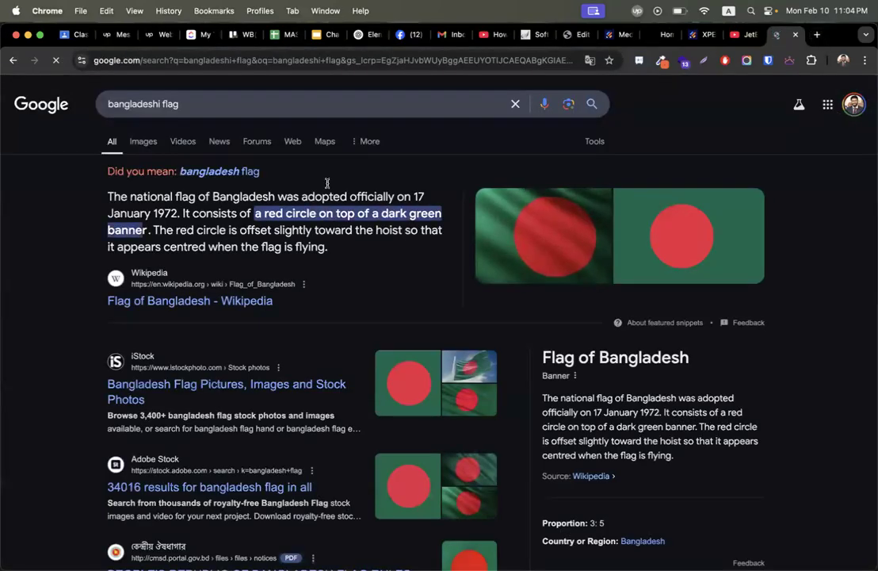
{"action": "left_click", "coordinate": [137, 142]}
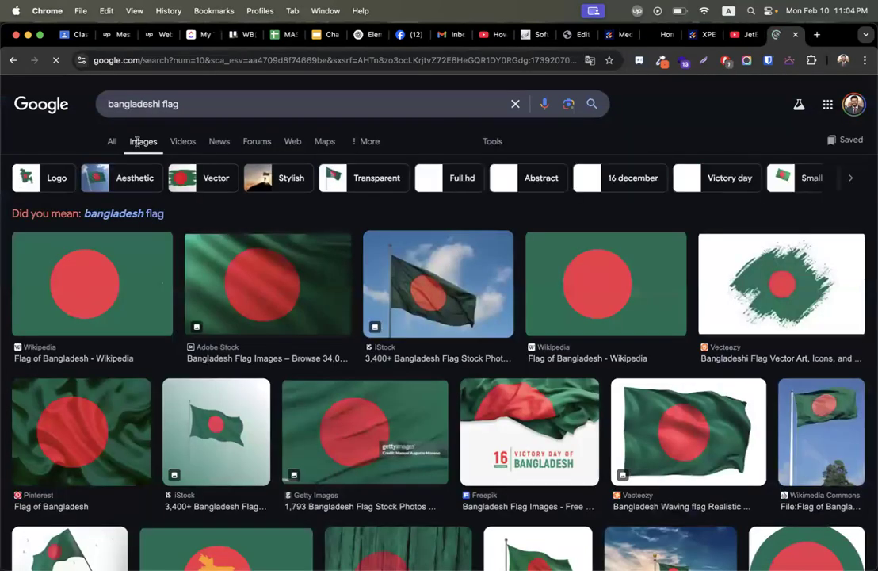
{"action": "right_click", "coordinate": [80, 263]}
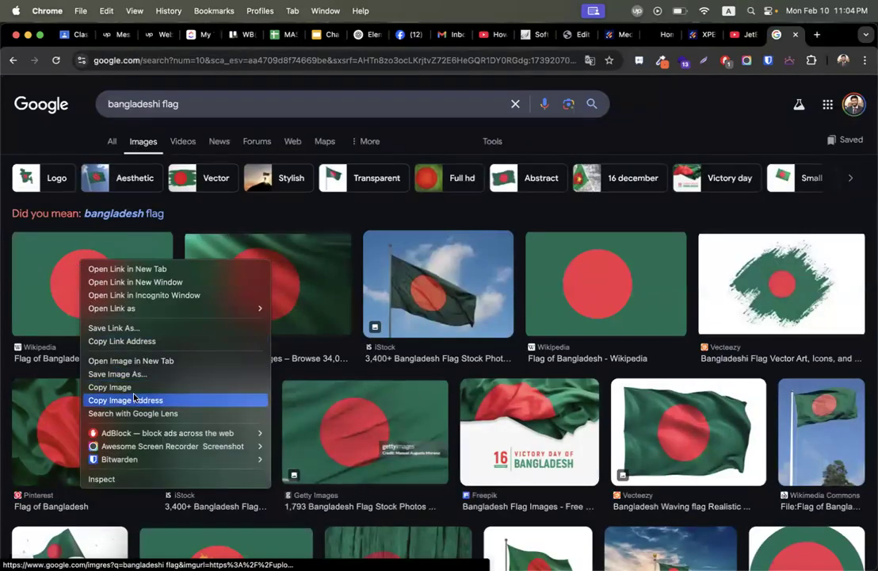
{"action": "left_click", "coordinate": [120, 401]}
Paste the Bangladesh flag address over Answer #1's image URL in Jotform.
{"action": "left_click", "coordinate": [698, 34]}
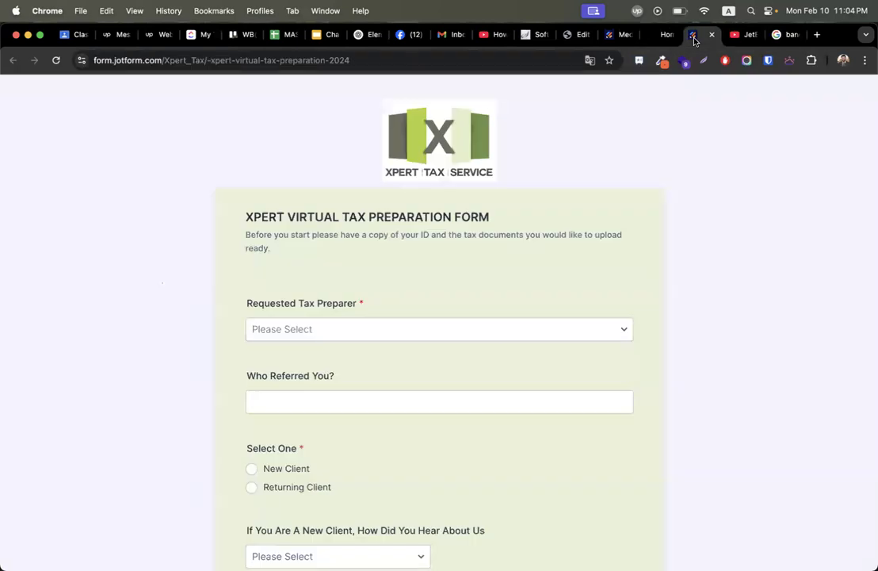
{"action": "left_click", "coordinate": [613, 35]}
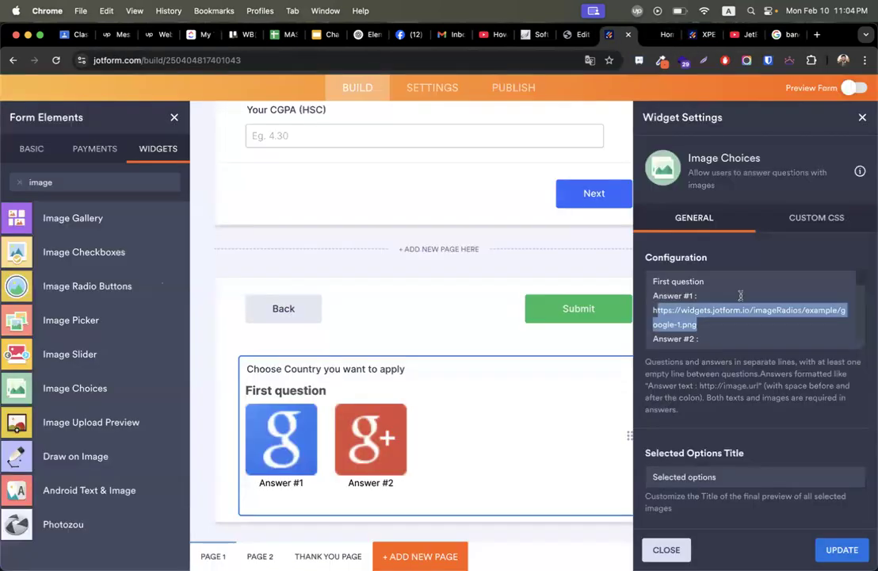
{"action": "left_click_drag", "start_coordinate": [710, 324], "coordinate": [653, 310]}
{"action": "key", "text": "super+v"}
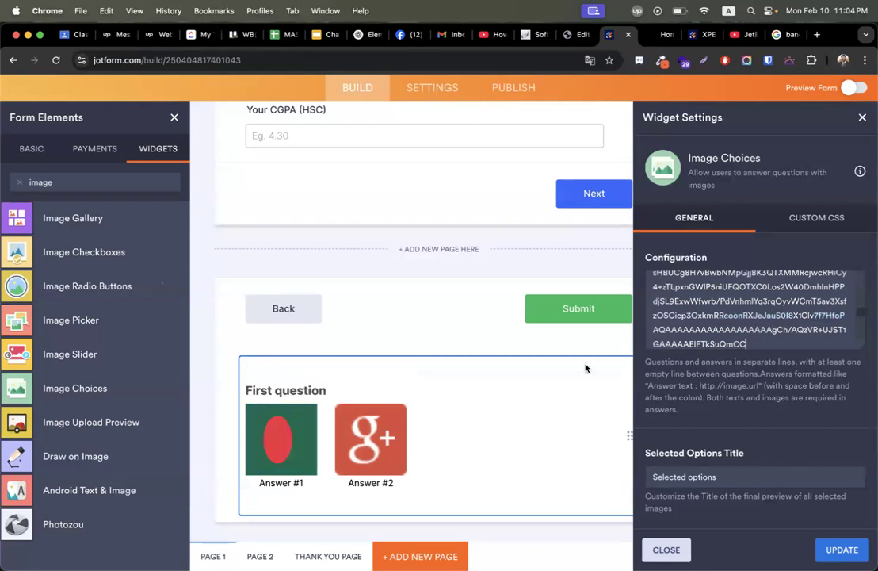
{"action": "scroll", "coordinate": [702, 333], "scroll_direction": "down", "scroll_amount": 1}
{"action": "scroll", "coordinate": [702, 334], "scroll_direction": "down", "scroll_amount": 3}
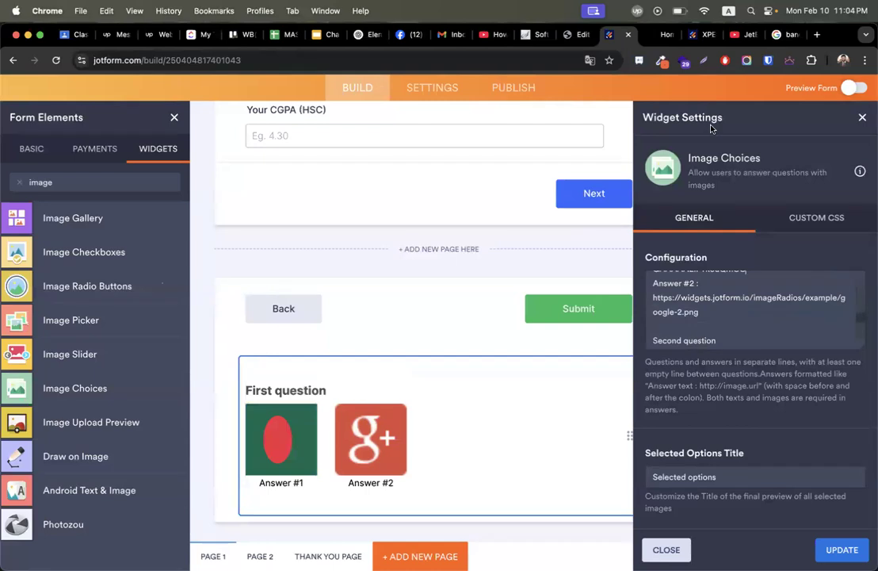
{"action": "left_click", "coordinate": [781, 34]}
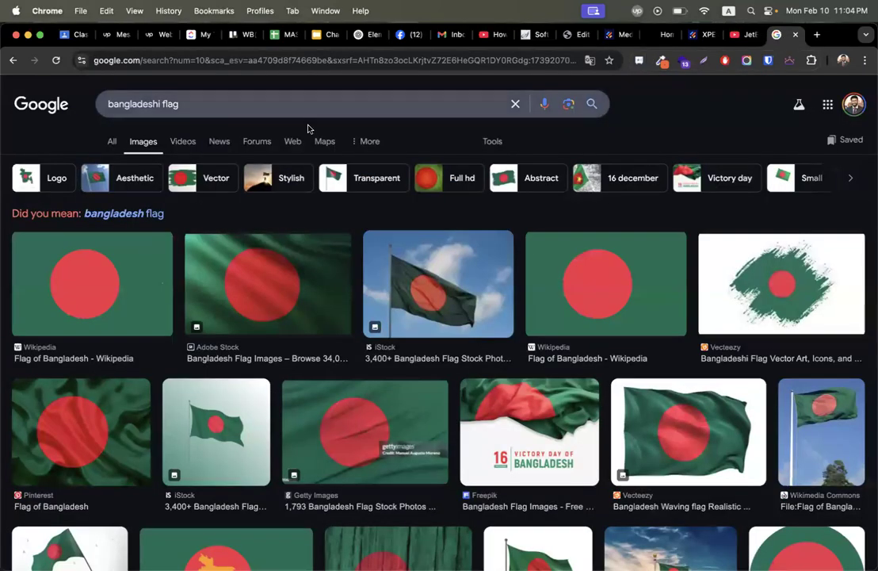
Leave Elementor and go to the WordPress Media Library.
{"action": "left_click", "coordinate": [571, 34]}
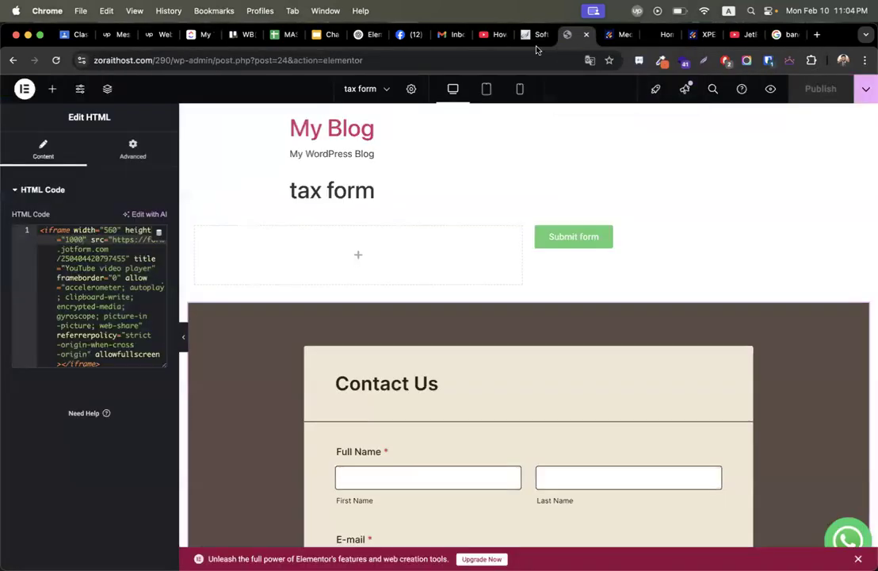
{"action": "left_click", "coordinate": [25, 88]}
{"action": "left_click", "coordinate": [50, 208]}
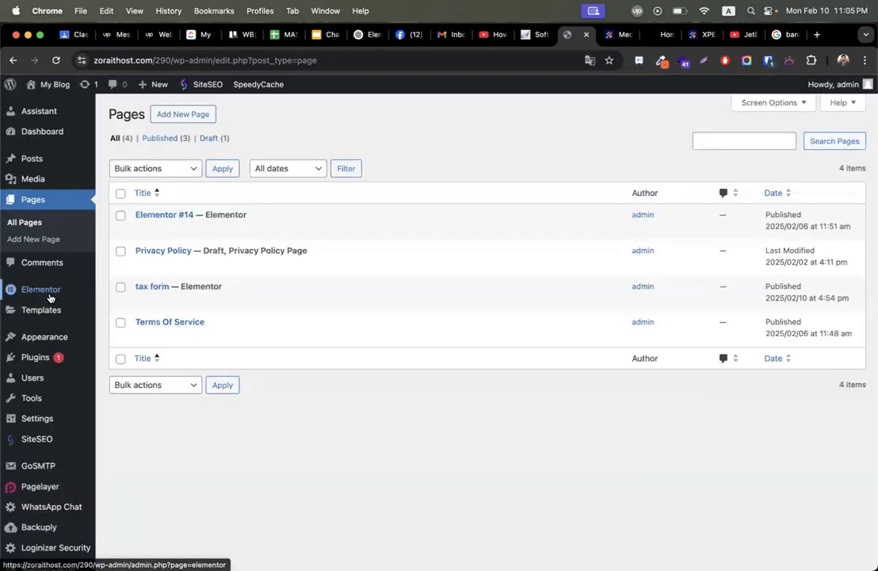
{"action": "left_click", "coordinate": [32, 180]}
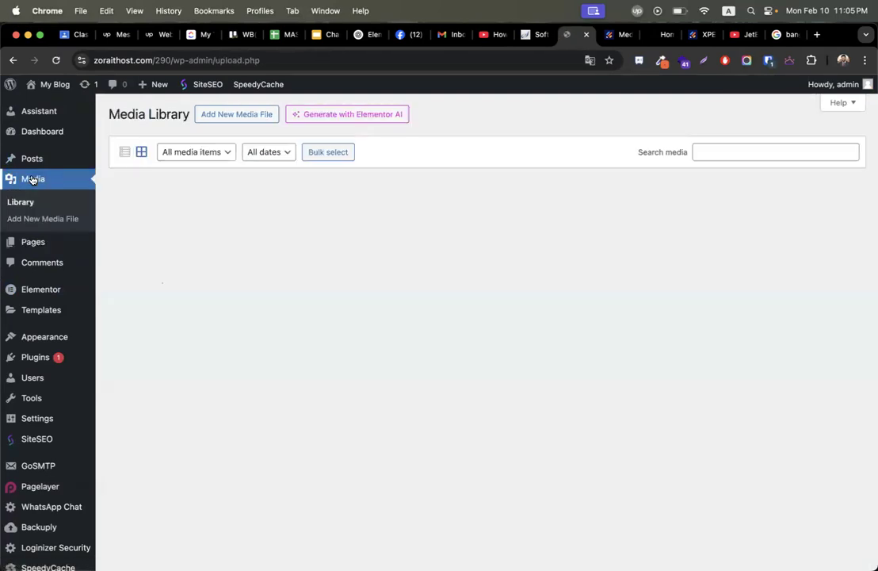
Save the Wikipedia Bangladesh flag image as 'bd' in Downloads.
{"action": "left_click", "coordinate": [785, 34]}
{"action": "right_click", "coordinate": [53, 310]}
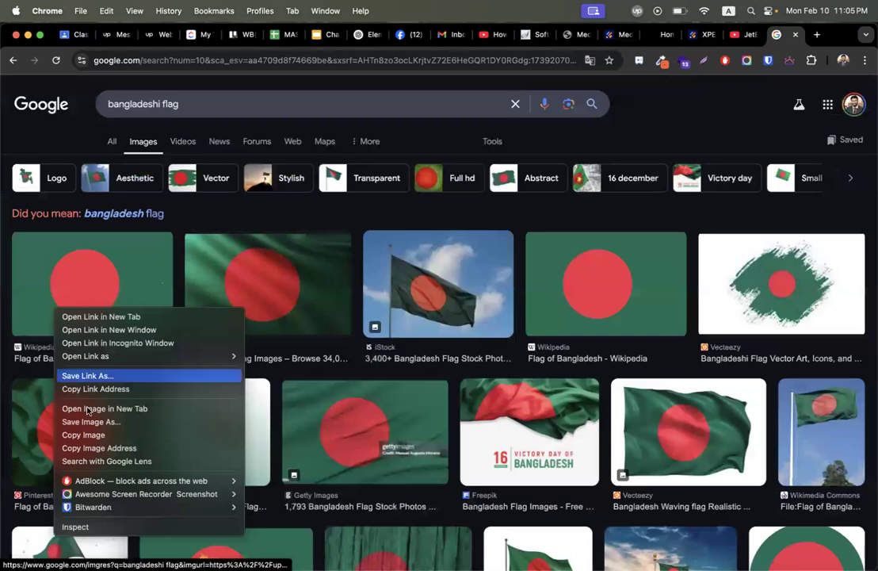
{"action": "left_click", "coordinate": [120, 421]}
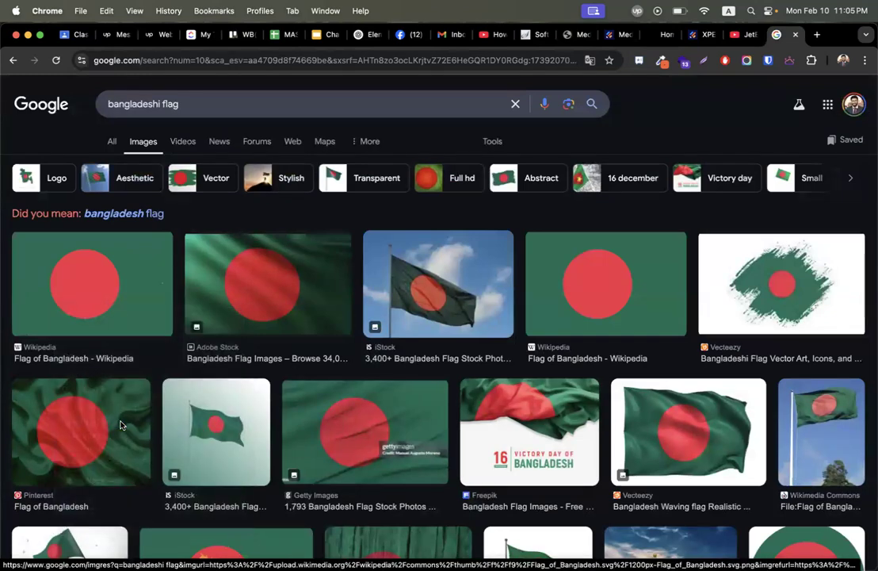
{"action": "type", "text": "b"}
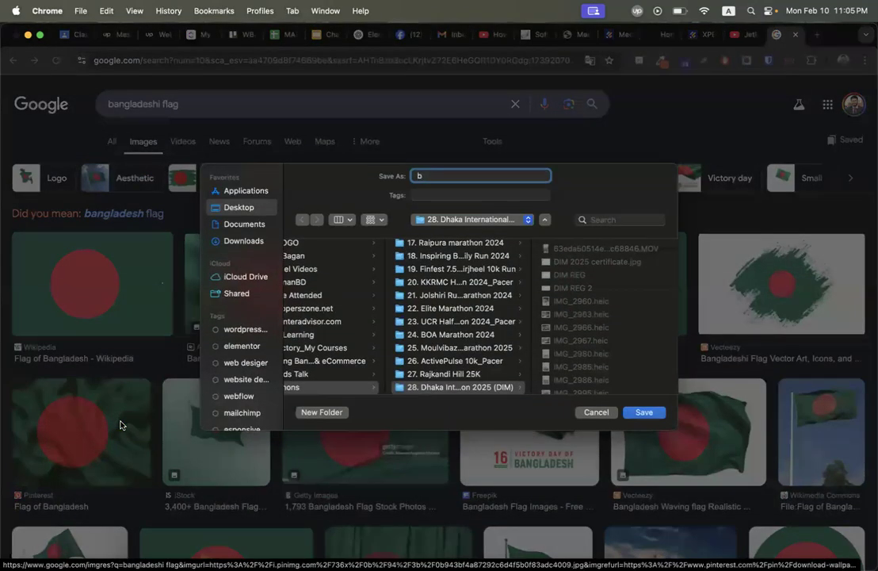
{"action": "left_click", "coordinate": [244, 240]}
{"action": "key", "text": "Return"}
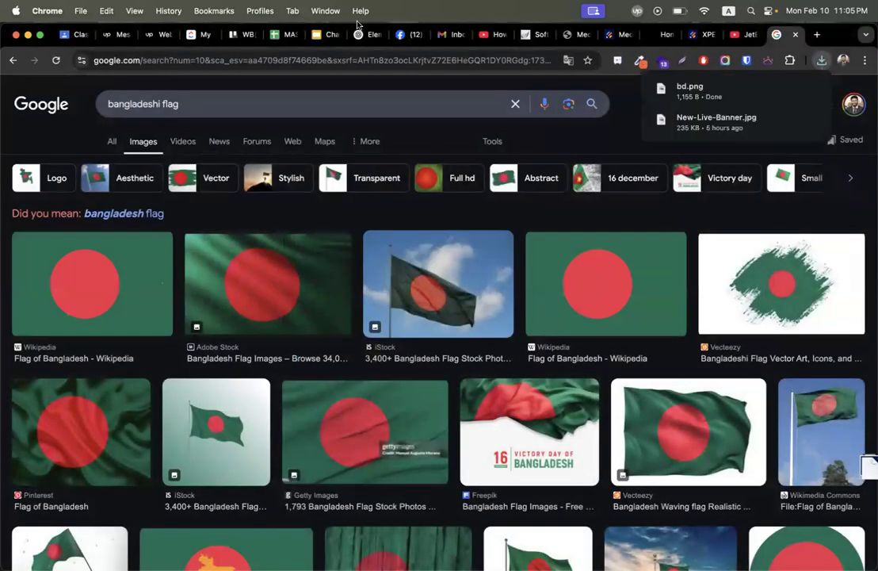
Upload bd.png to the Media Library and copy its File URL.
{"action": "left_click", "coordinate": [578, 35]}
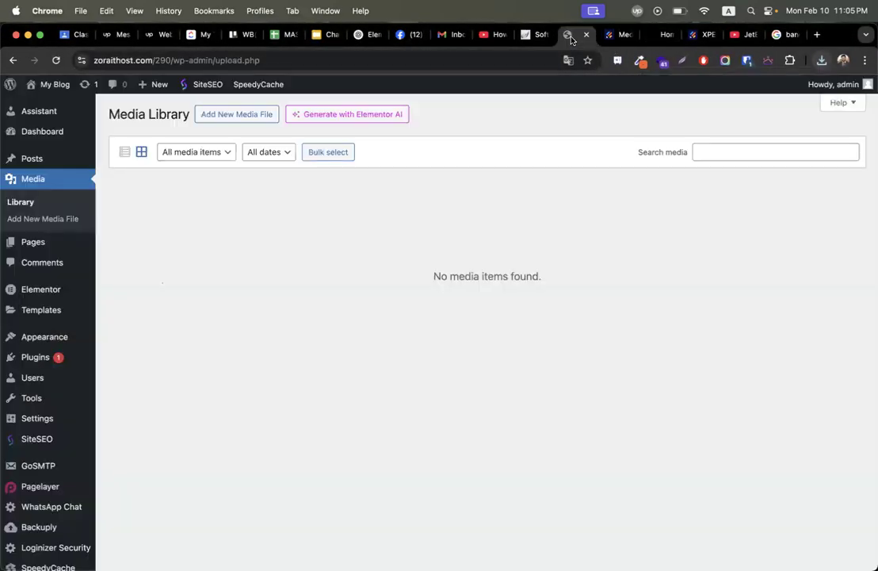
{"action": "left_click", "coordinate": [223, 116]}
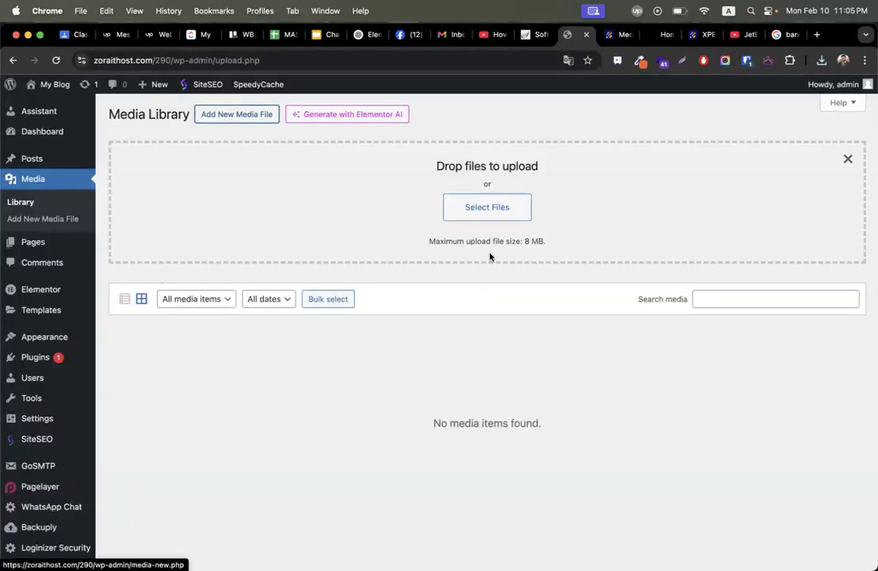
{"action": "left_click", "coordinate": [493, 208]}
{"action": "left_click", "coordinate": [253, 259]}
{"action": "type", "text": "bd"}
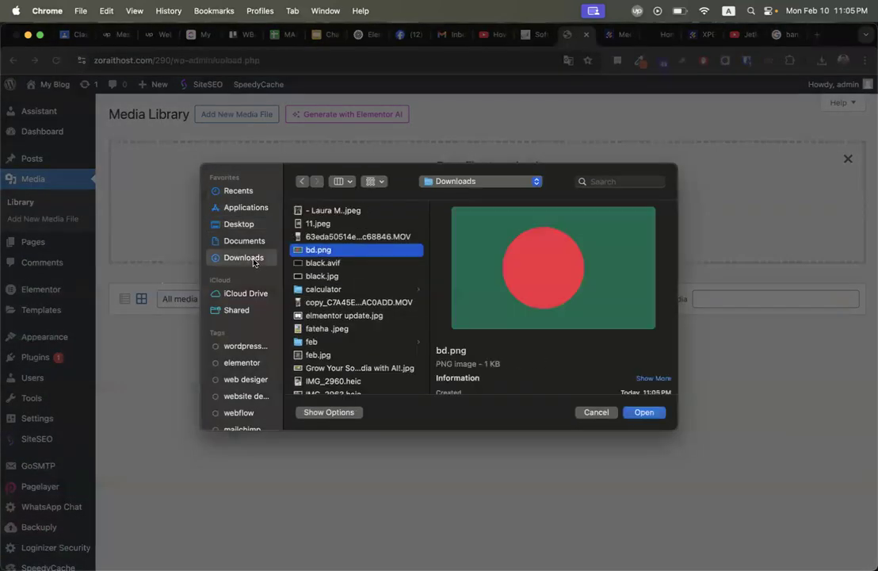
{"action": "key", "text": "Return"}
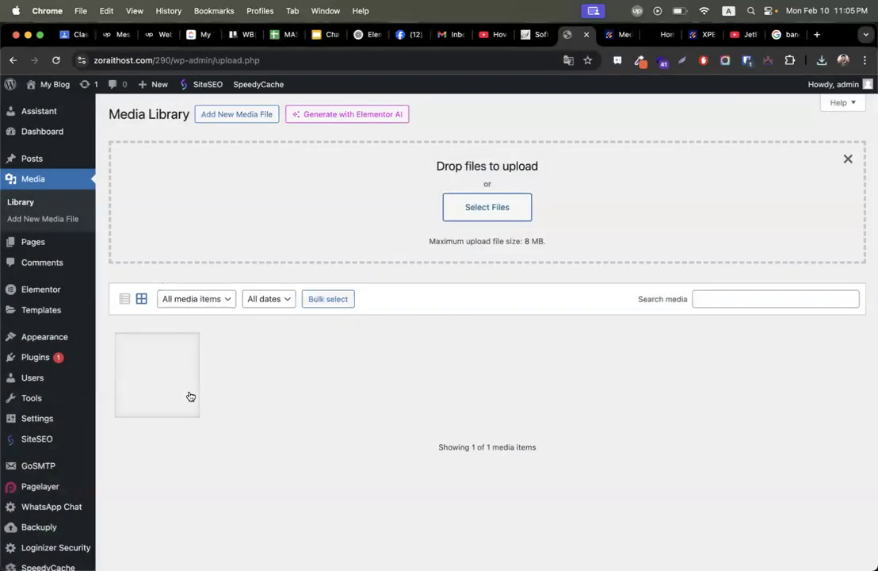
{"action": "left_click", "coordinate": [172, 378]}
{"action": "left_click", "coordinate": [696, 412]}
{"action": "key", "text": "super+a"}
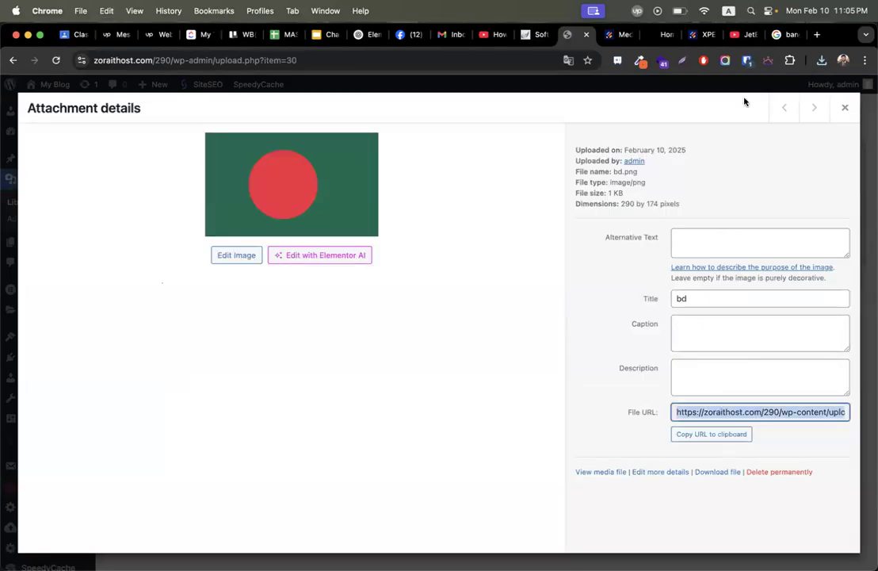
{"action": "scroll", "coordinate": [710, 315], "scroll_direction": "up", "scroll_amount": 5}
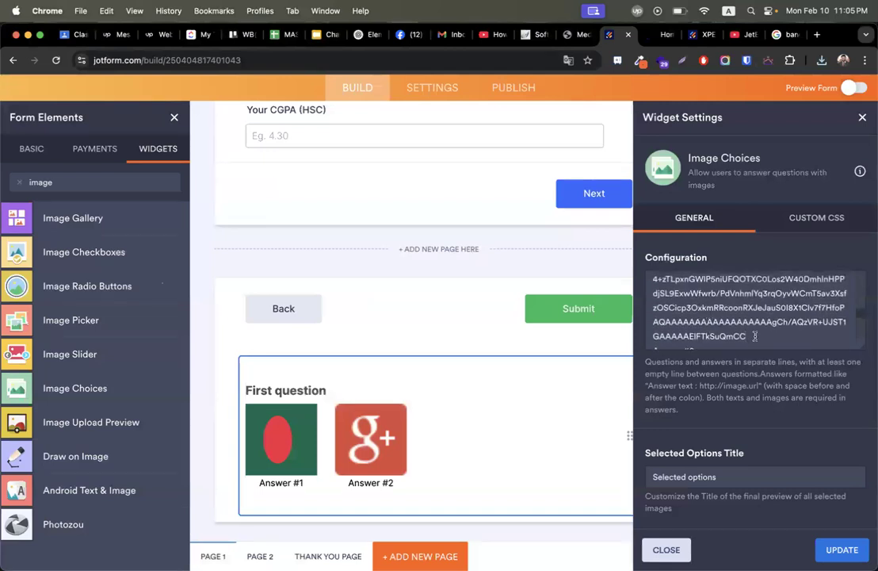
Paste the bd.png URL over Answer #1's embedded image data.
{"action": "left_click_drag", "start_coordinate": [739, 333], "coordinate": [655, 305]}
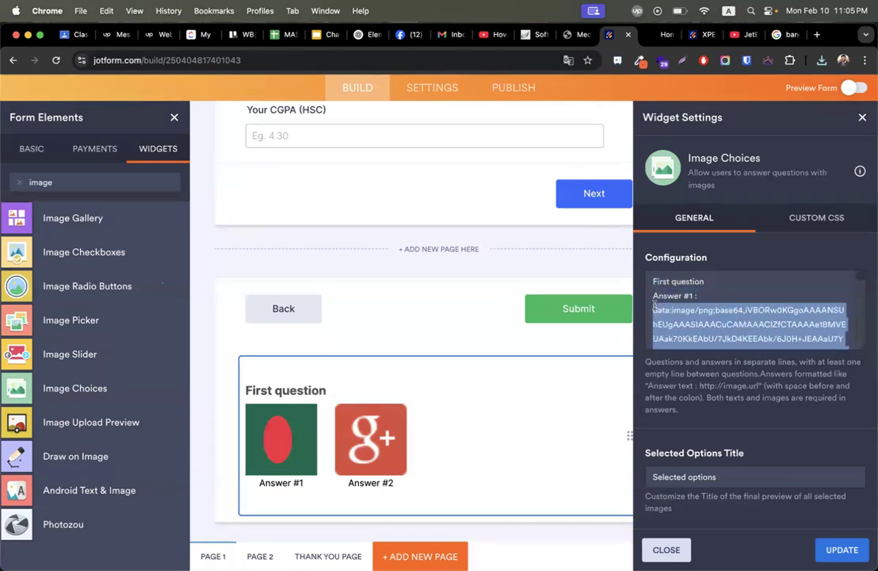
{"action": "key", "text": "super+v"}
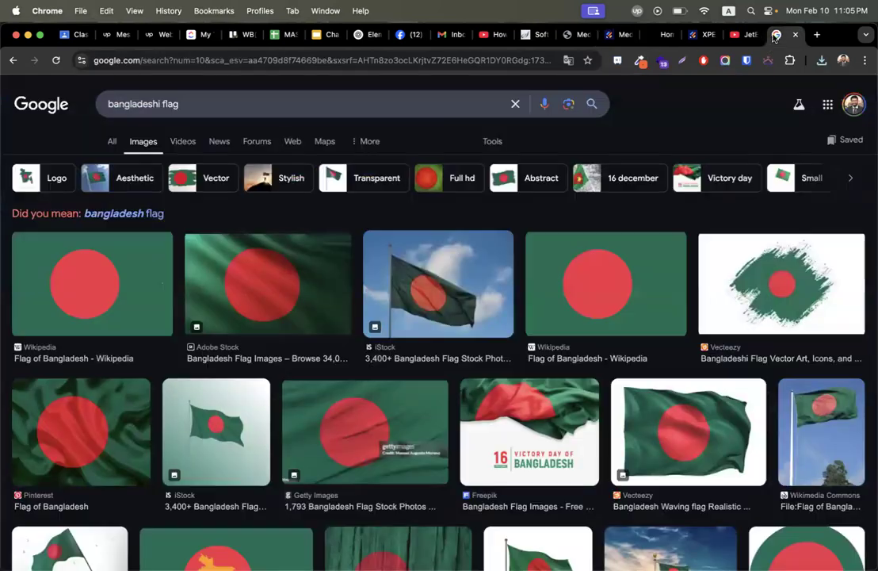
{"action": "left_click", "coordinate": [780, 34]}
{"action": "double_click", "coordinate": [130, 104]}
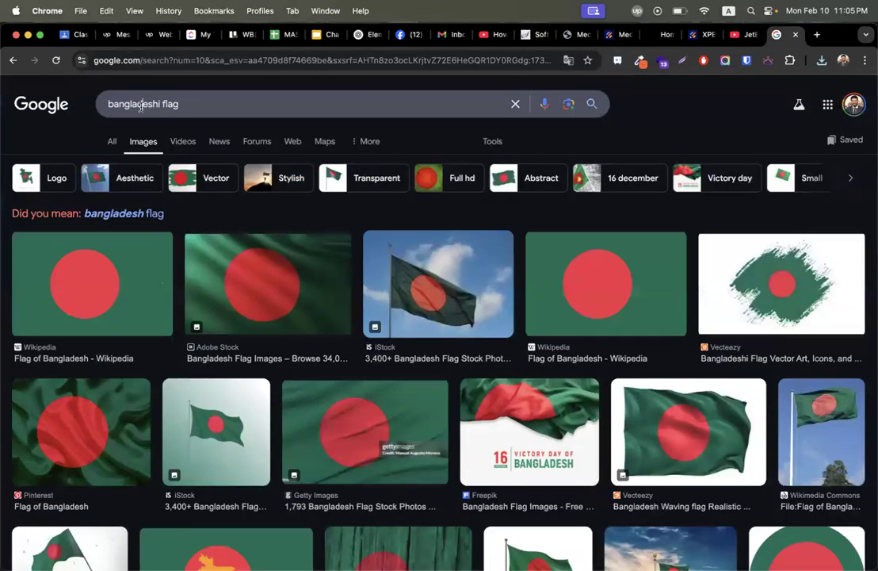
Search Google for an India flag and save the image as 'ind'.
{"action": "key", "text": "BackSpace"}
{"action": "type", "text": "india"}
{"action": "key", "text": "Return"}
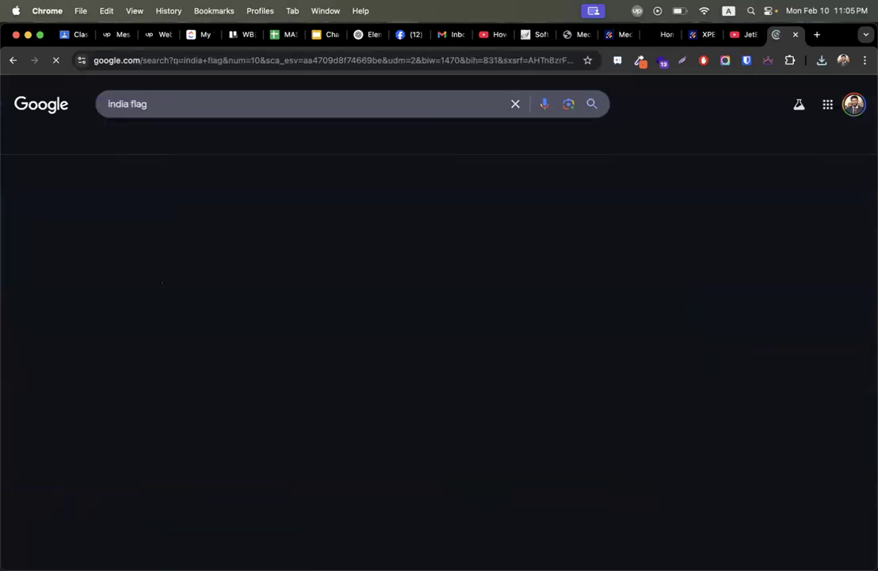
{"action": "left_click", "coordinate": [147, 269]}
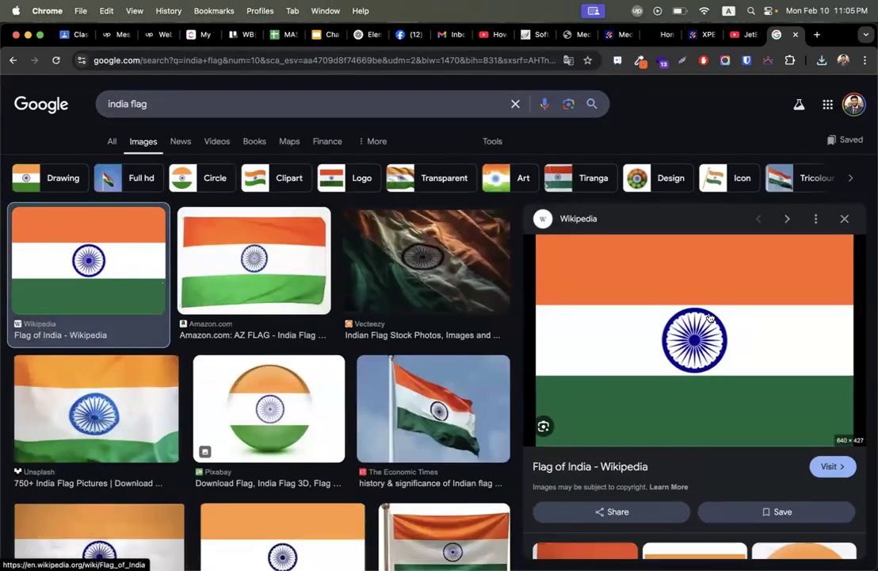
{"action": "right_click", "coordinate": [710, 317]}
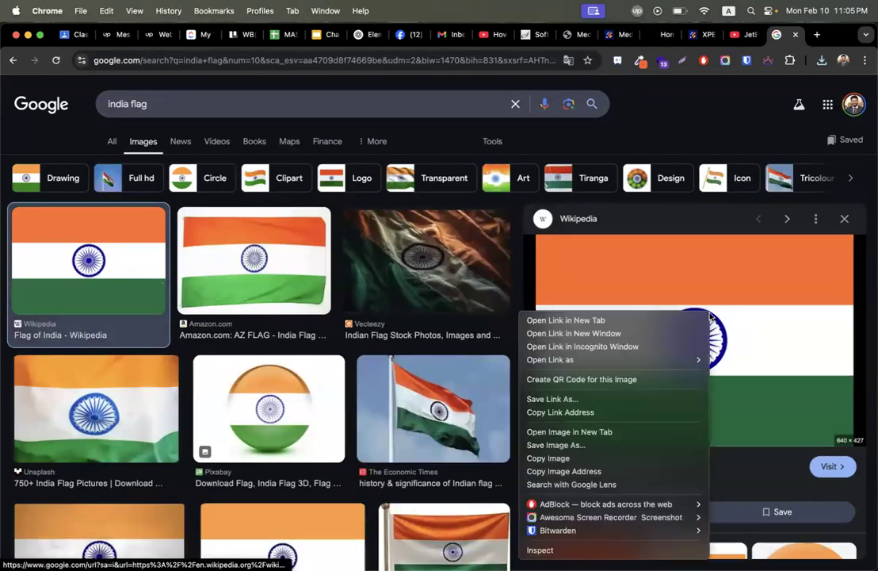
{"action": "left_click", "coordinate": [595, 449]}
{"action": "type", "text": "ind"}
{"action": "key", "text": "Return"}
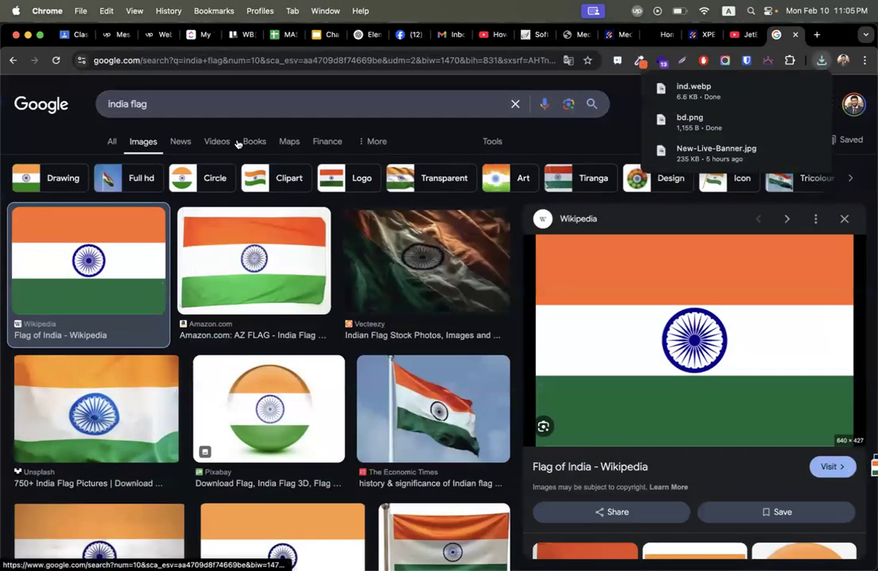
Upload ind.webp to the WordPress Media Library and select its File URL.
{"action": "left_click", "coordinate": [572, 37]}
{"action": "left_click", "coordinate": [845, 109]}
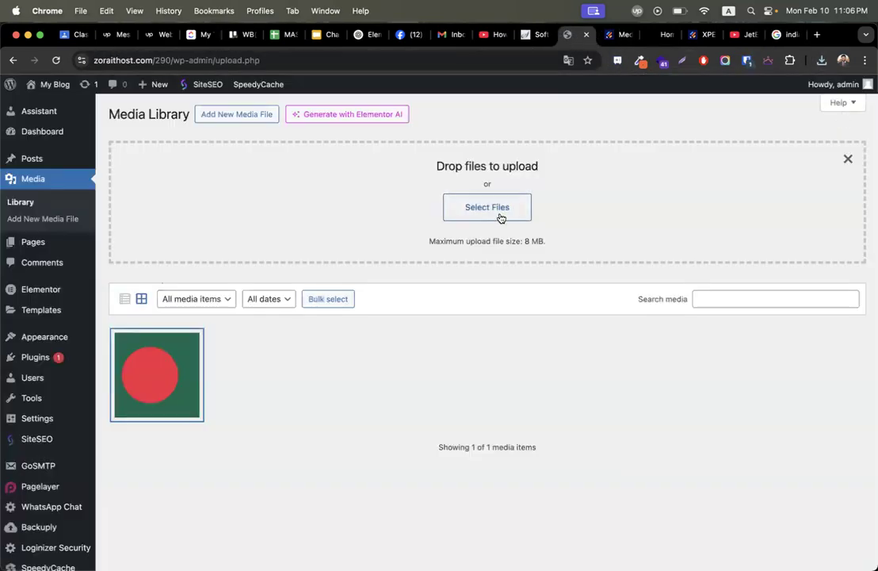
{"action": "left_click", "coordinate": [489, 205]}
{"action": "type", "text": "ind"}
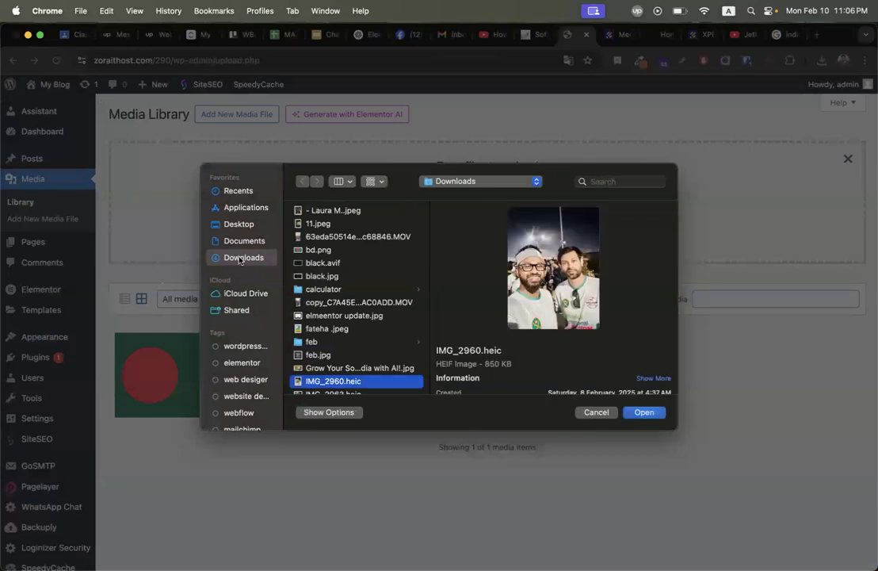
{"action": "key", "text": "Return"}
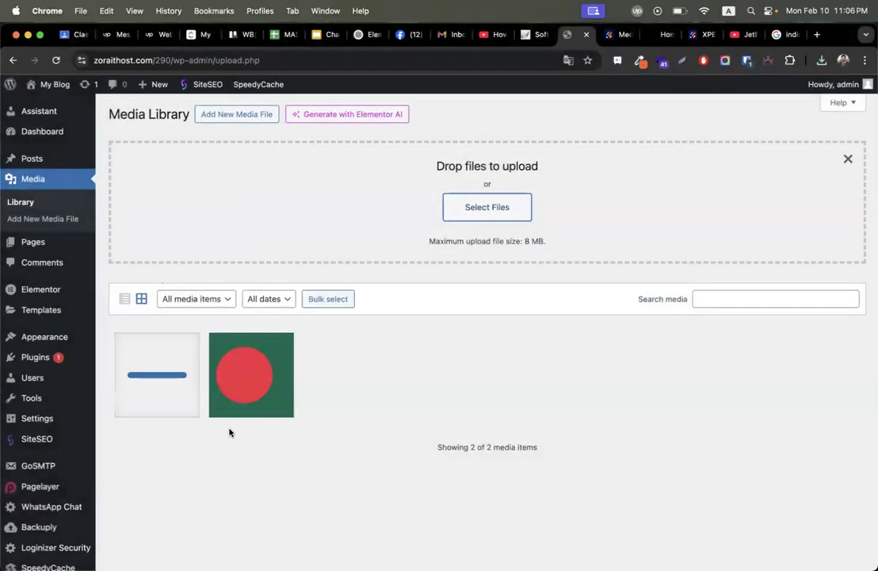
{"action": "left_click", "coordinate": [182, 406]}
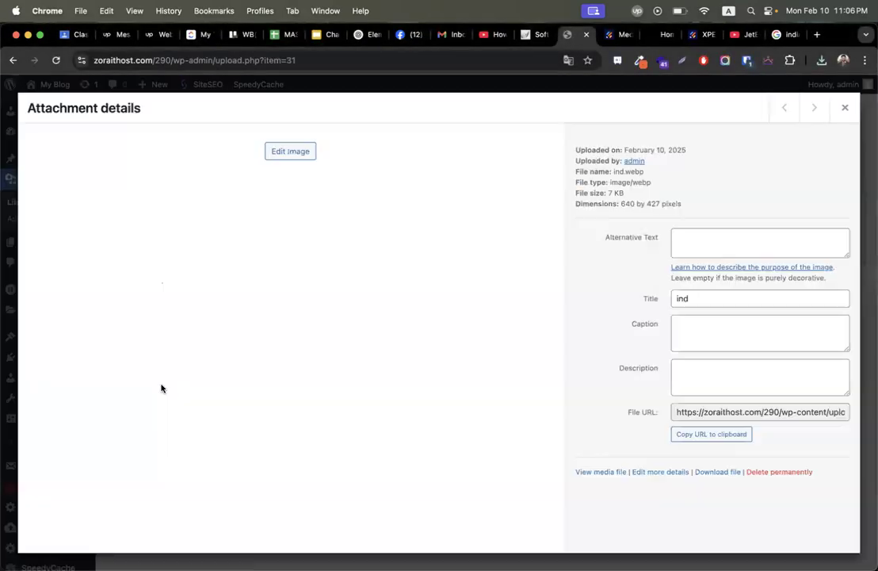
{"action": "left_click", "coordinate": [719, 405]}
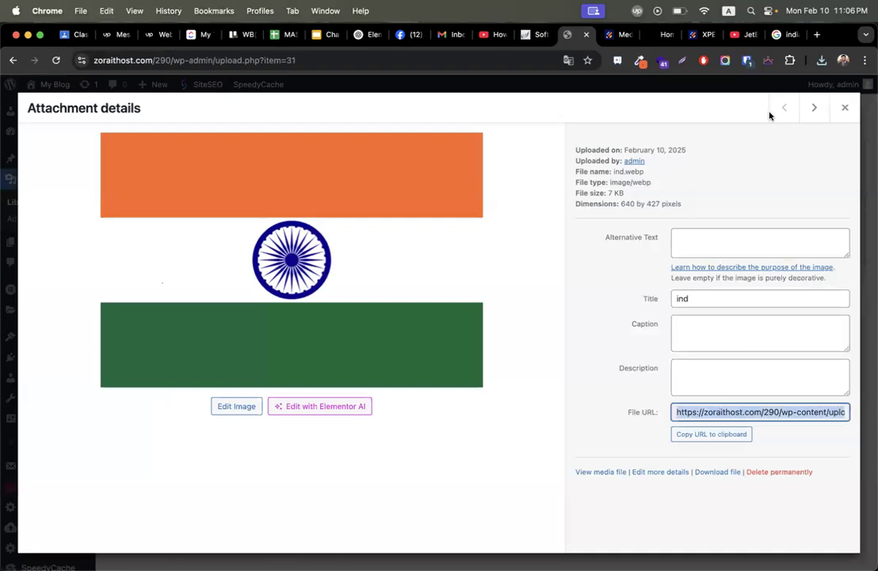
{"action": "left_click", "coordinate": [612, 35]}
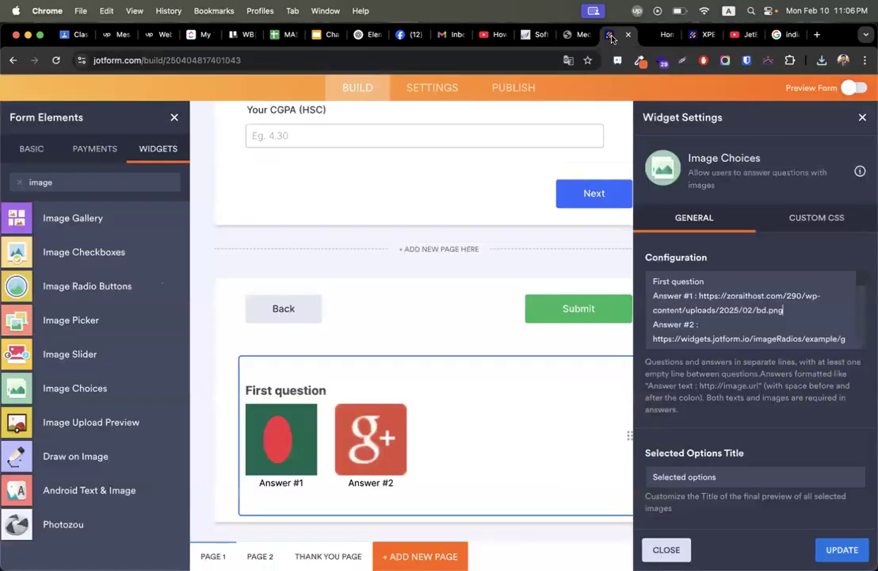
Replace Answer #2's image URL with the ind.webp India flag URL.
{"action": "scroll", "coordinate": [679, 329], "scroll_direction": "down", "scroll_amount": 2}
{"action": "left_click_drag", "start_coordinate": [709, 331], "coordinate": [650, 317]}
{"action": "type", "text": "https://zoraithost.com/290/wp-content/uploads/2025/02/ind.webp"}
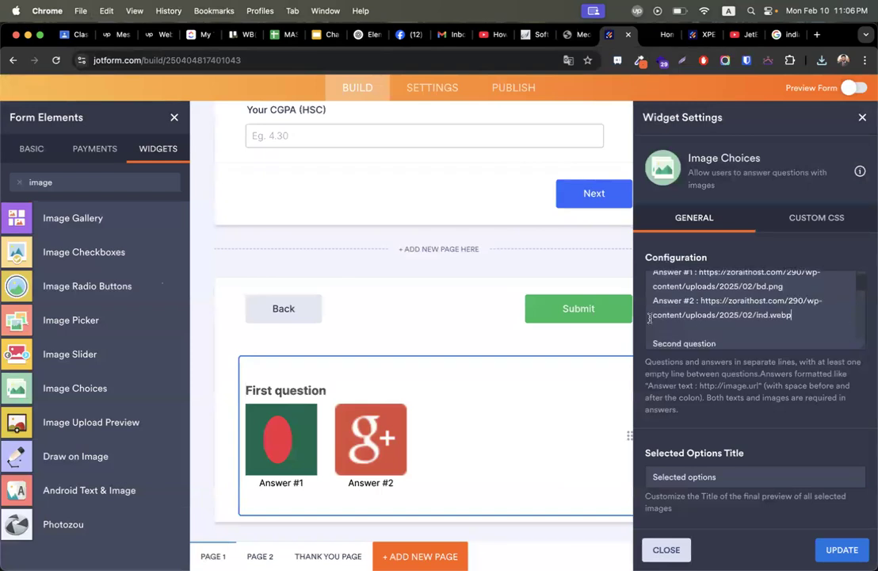
Duplicate the Answer #2 India flag line as a third answer.
{"action": "scroll", "coordinate": [699, 318], "scroll_direction": "up", "scroll_amount": 1}
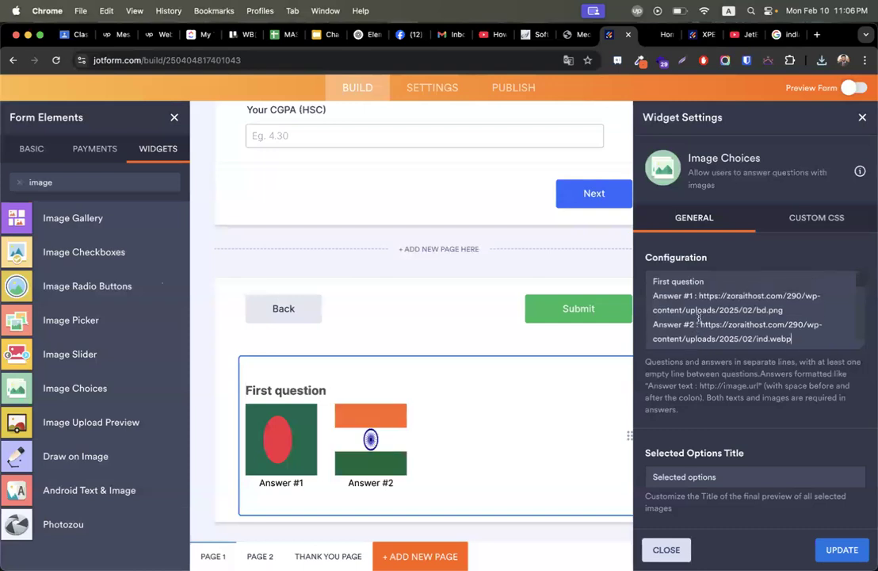
{"action": "scroll", "coordinate": [711, 337], "scroll_direction": "down", "scroll_amount": 1}
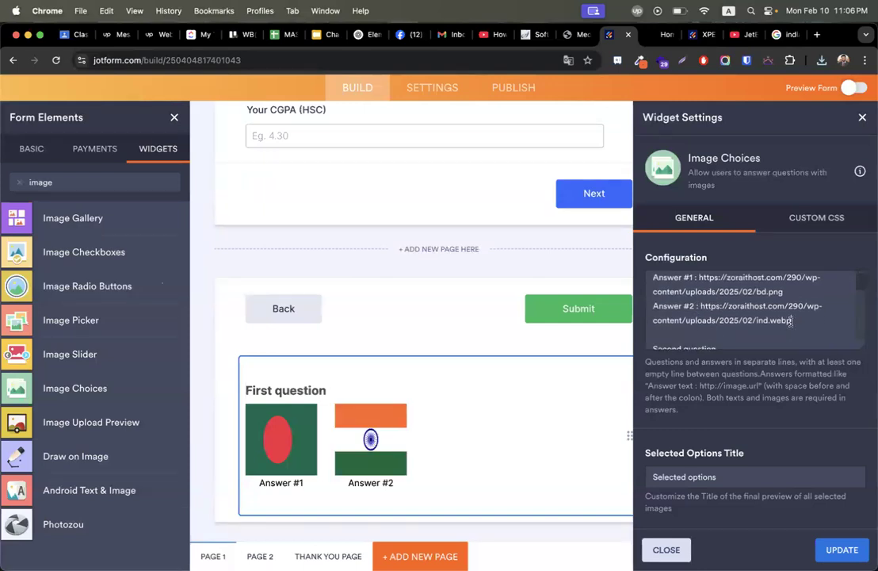
{"action": "left_click_drag", "start_coordinate": [792, 320], "coordinate": [654, 308]}
{"action": "key", "text": "super+c"}
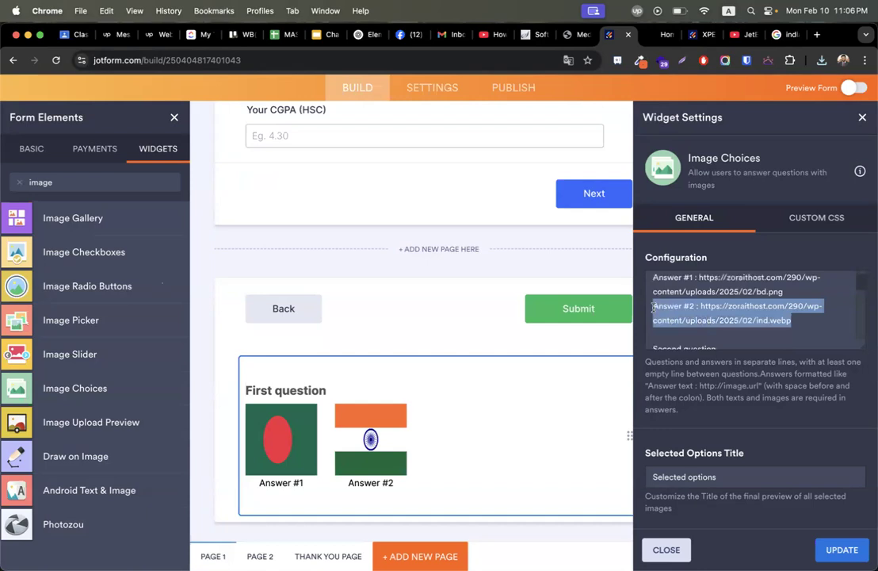
{"action": "key", "text": "BackSpace"}
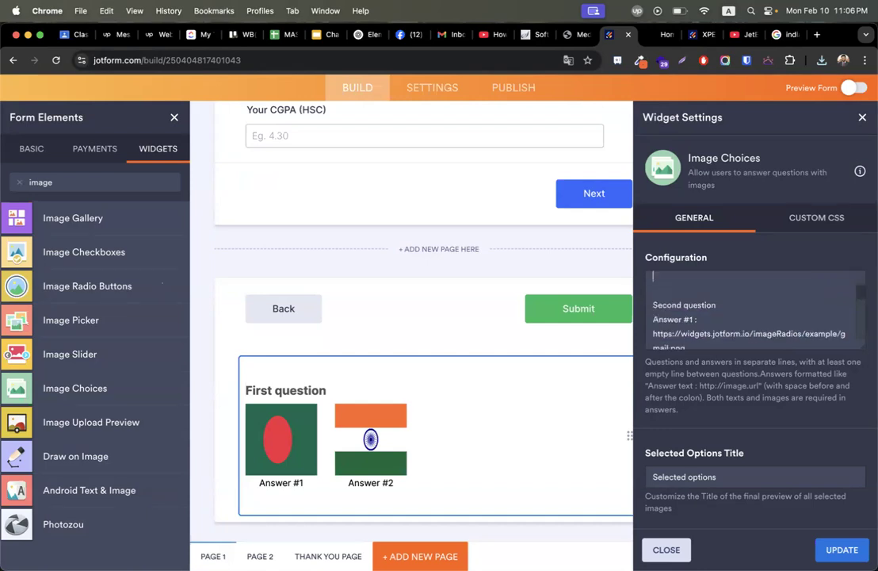
{"action": "key", "text": "super+v"}
{"action": "scroll", "coordinate": [777, 324], "scroll_direction": "up", "scroll_amount": 2}
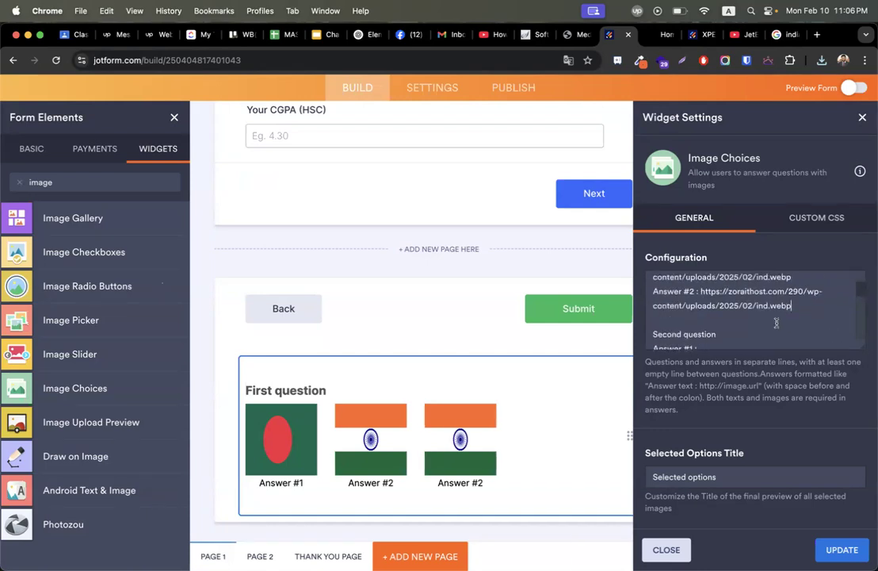
{"action": "left_click", "coordinate": [781, 35]}
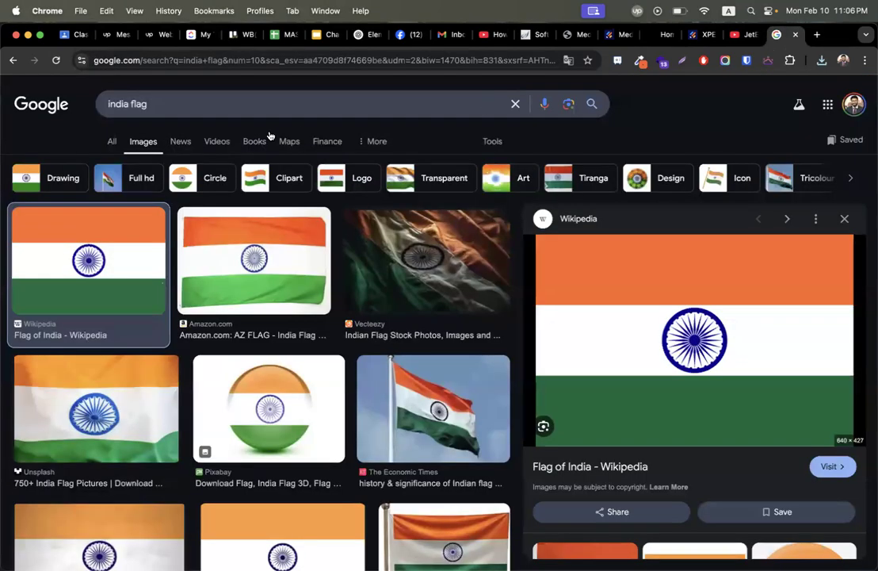
Change the Google image search to the united states flag and preview the first result.
{"action": "double_click", "coordinate": [119, 104]}
{"action": "type", "text": "unit"}
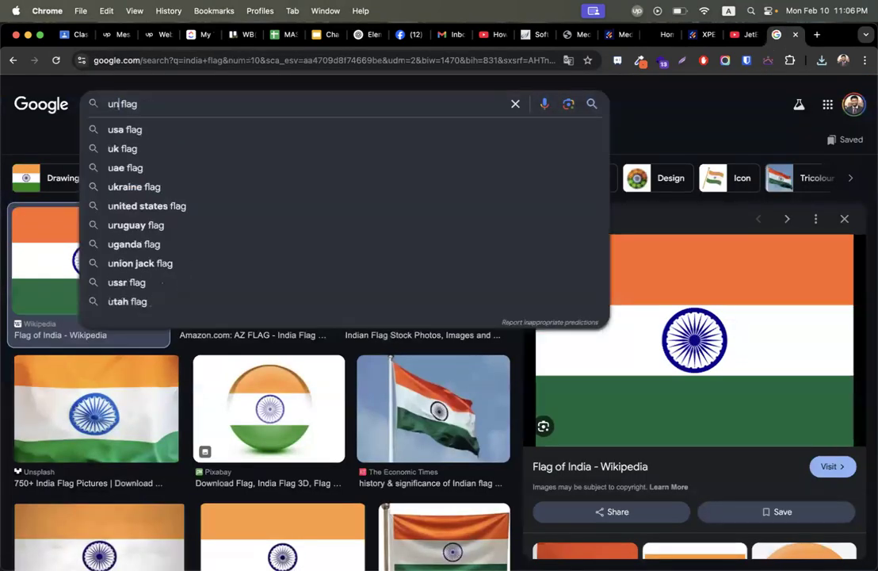
{"action": "type", "text": "ed states"}
{"action": "key", "text": "Return"}
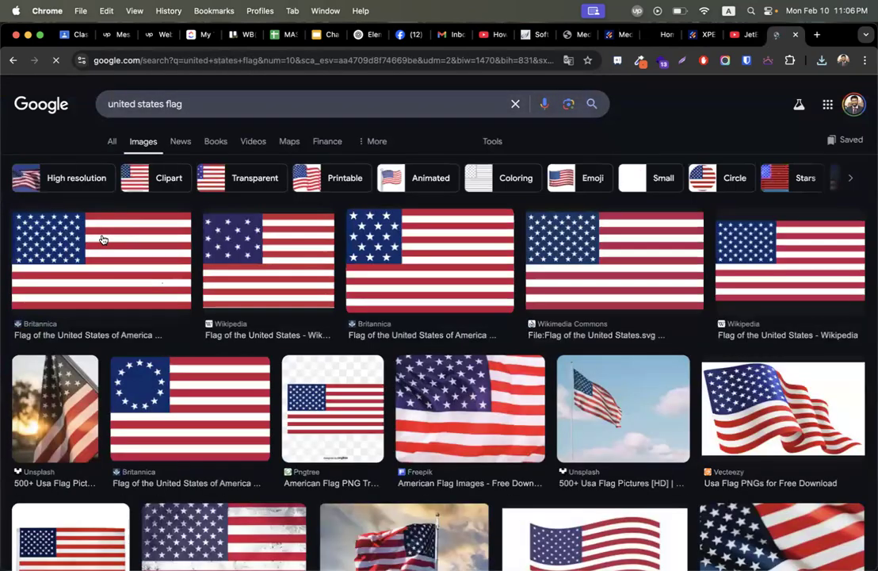
{"action": "left_click", "coordinate": [99, 239]}
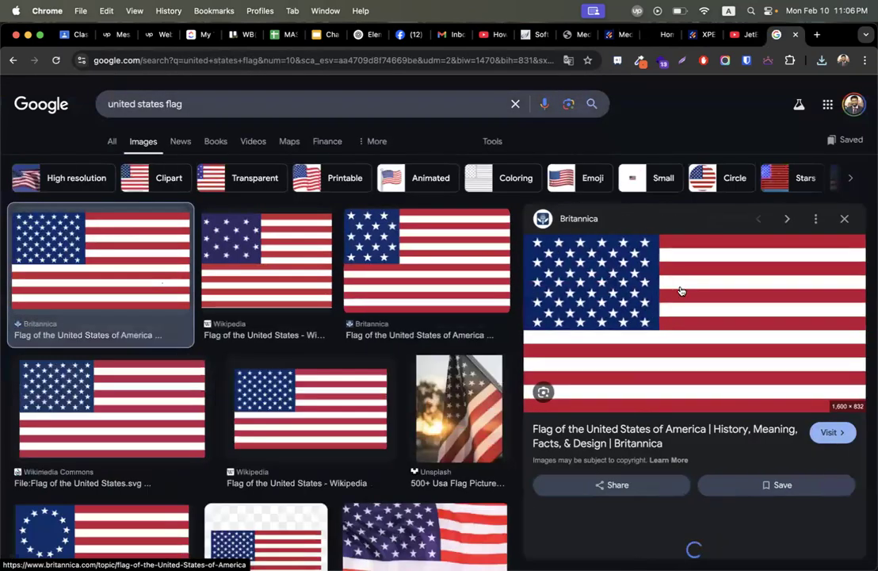
Save the US flag image as usa.webp.
{"action": "right_click", "coordinate": [680, 291]}
{"action": "left_click", "coordinate": [717, 417]}
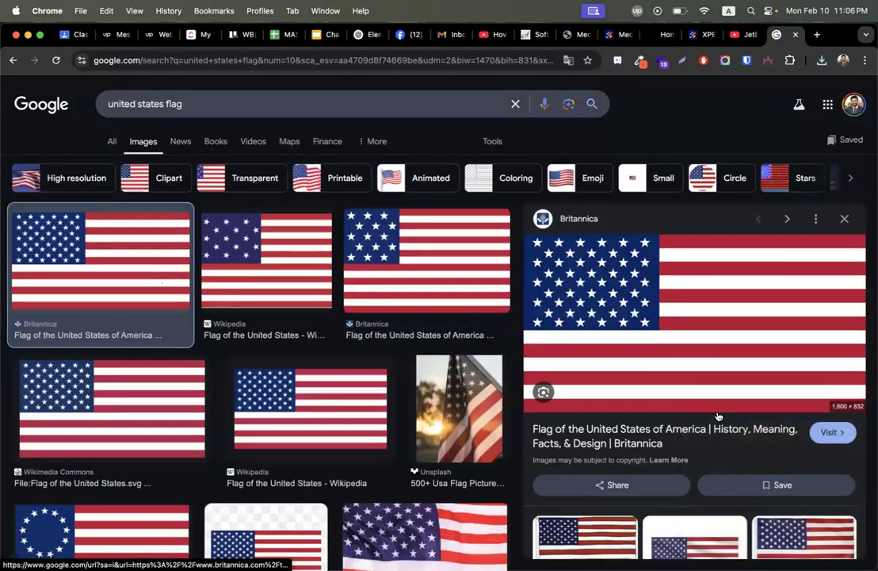
{"action": "type", "text": "usa"}
{"action": "key", "text": "Return"}
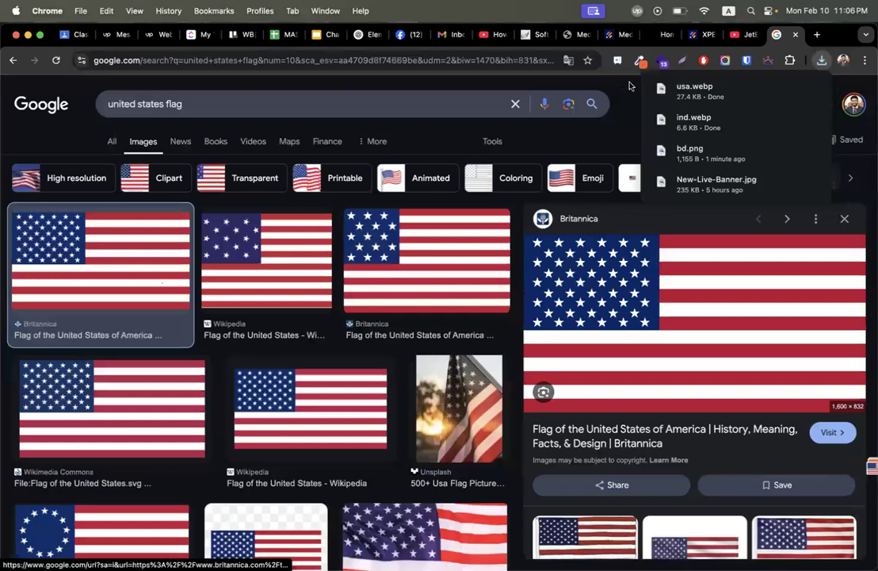
{"action": "left_click", "coordinate": [583, 35]}
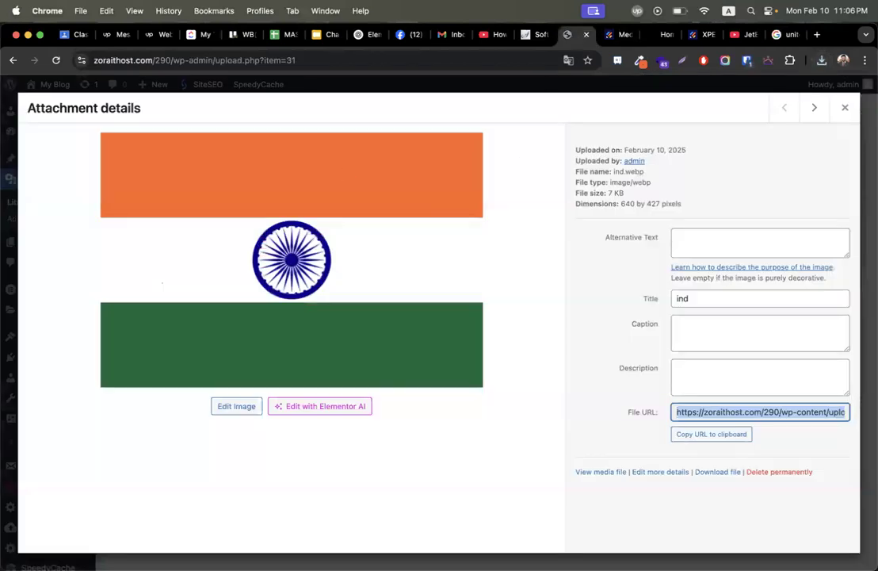
Upload usa.webp from Downloads to the WordPress Media Library.
{"action": "left_click", "coordinate": [845, 107]}
{"action": "left_click", "coordinate": [482, 204]}
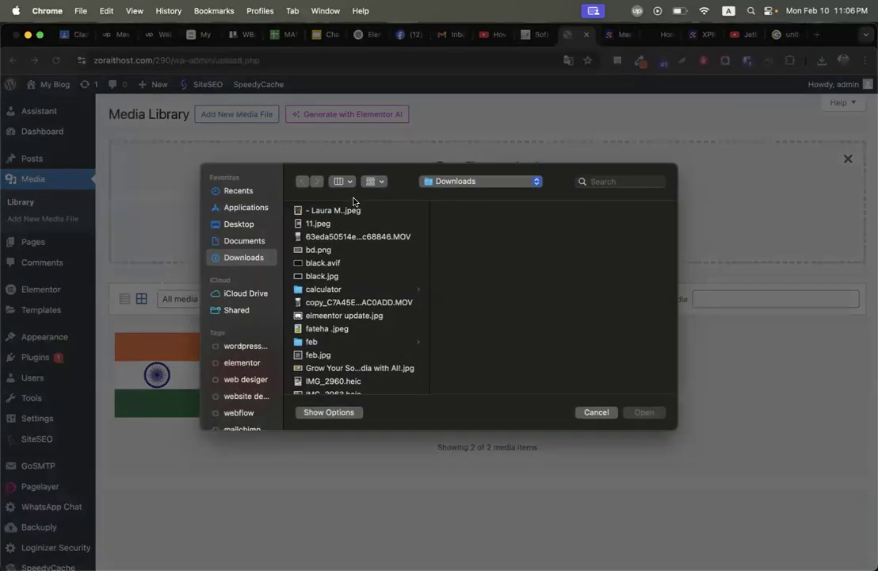
{"action": "key", "text": "u"}
{"action": "key", "text": "Return"}
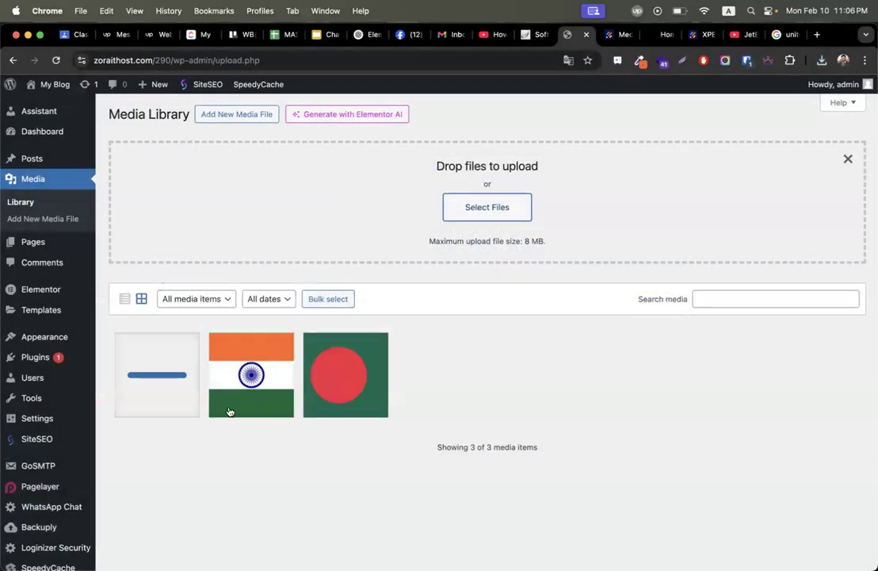
Select the uploaded USA flag's file URL in its attachment details.
{"action": "left_click", "coordinate": [165, 370]}
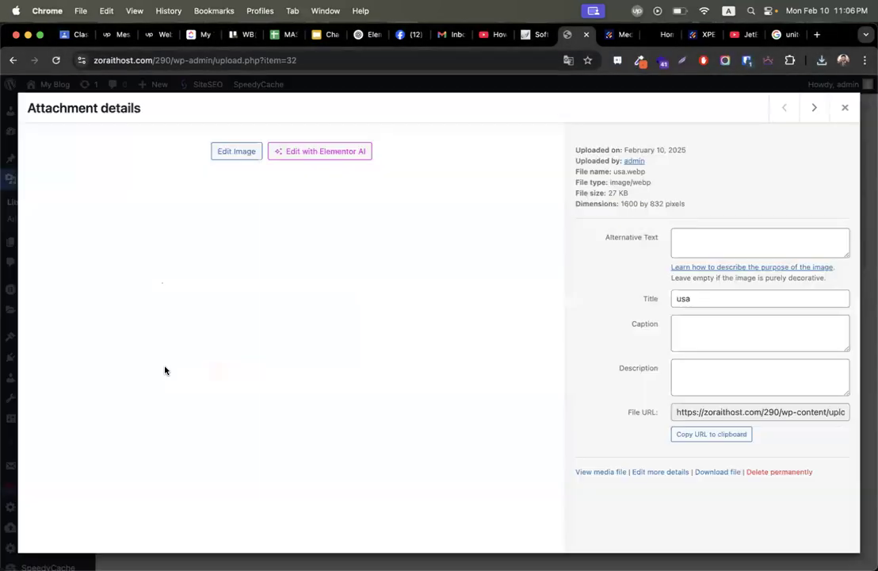
{"action": "left_click", "coordinate": [729, 409]}
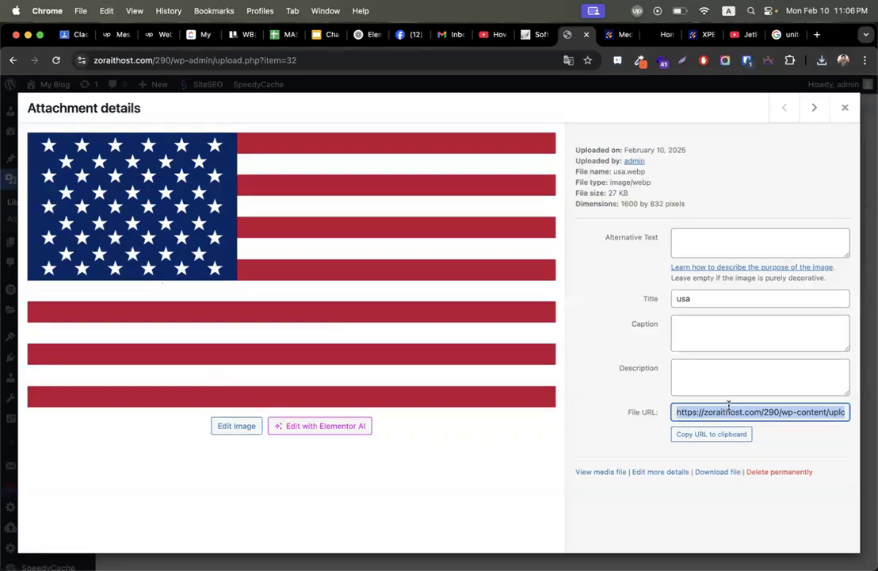
{"action": "left_click", "coordinate": [698, 36]}
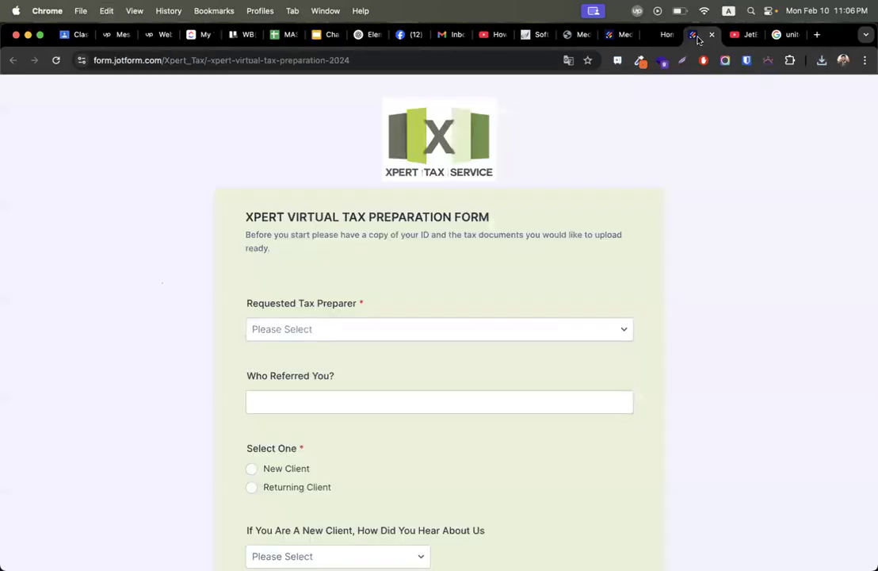
Rename the third line Answer #3, swap in the usa.webp URL, and update the widget.
{"action": "left_click", "coordinate": [618, 35]}
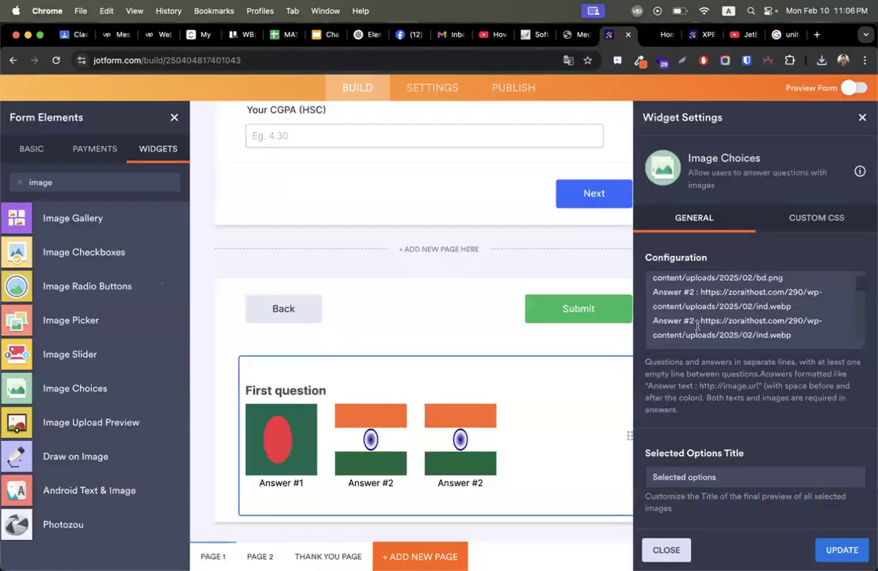
{"action": "type", "text": "3"}
{"action": "left_click_drag", "start_coordinate": [700, 321], "coordinate": [791, 335]}
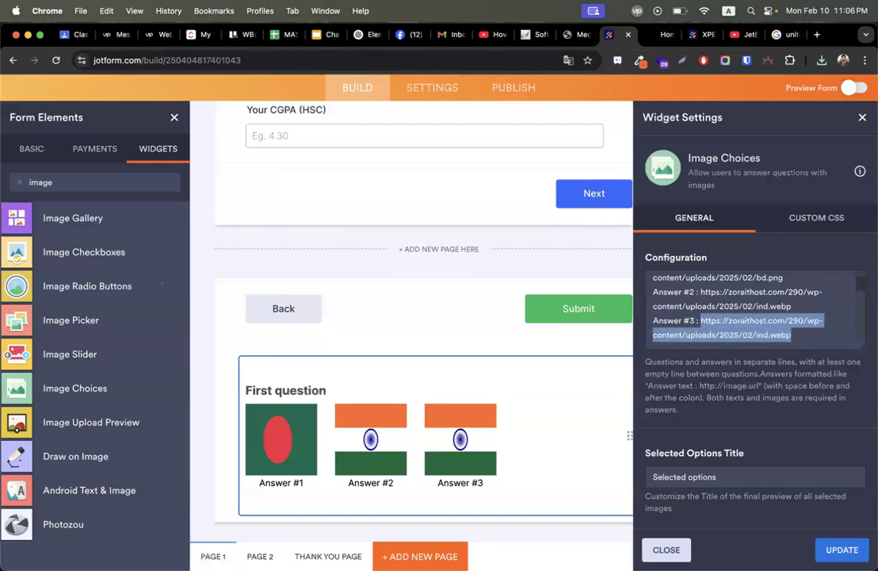
{"action": "type", "text": "https://zoraithost.com/290/wp-content/uploads/2025/02/usa.webp"}
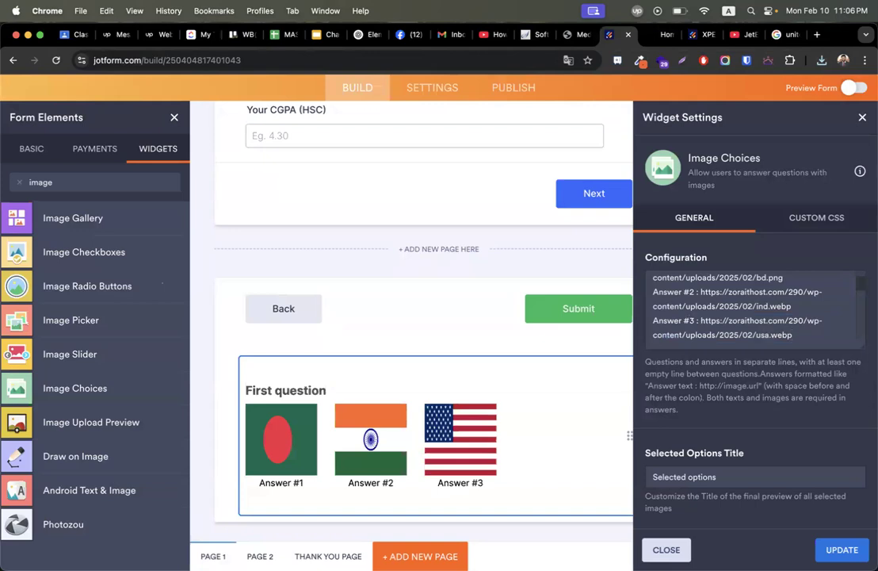
{"action": "scroll", "coordinate": [464, 356], "scroll_direction": "down", "scroll_amount": 3}
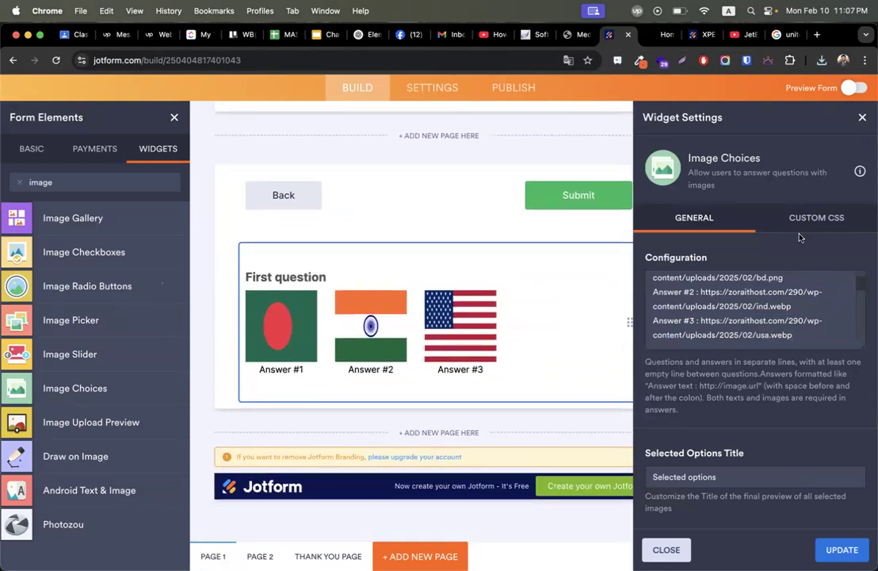
{"action": "left_click", "coordinate": [833, 550]}
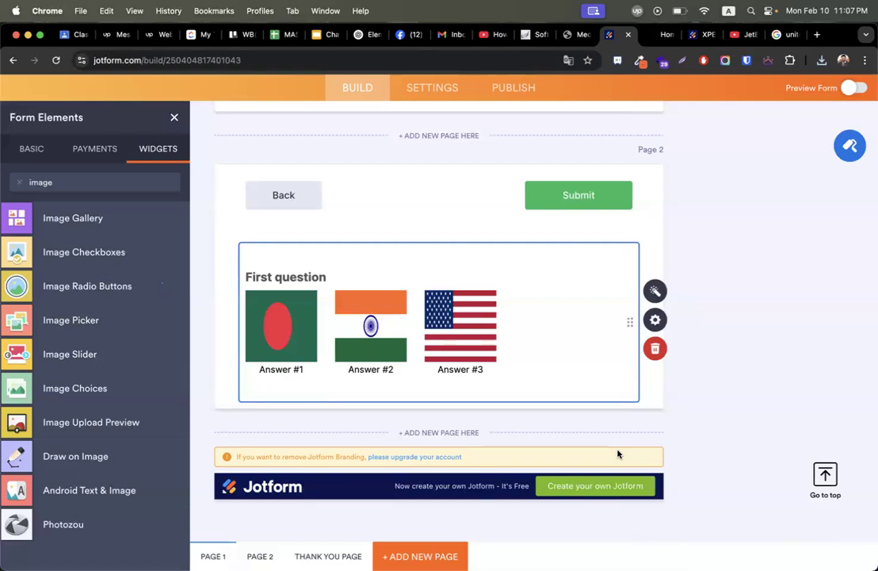
Show the Basic elements, review the flags question's properties, then reopen its Image Choices settings.
{"action": "left_click", "coordinate": [23, 146]}
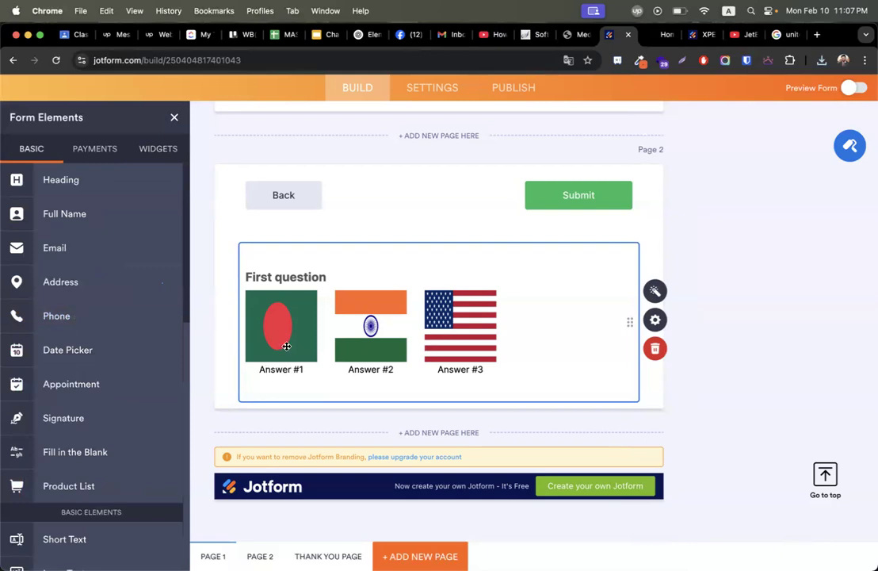
{"action": "left_click", "coordinate": [655, 320]}
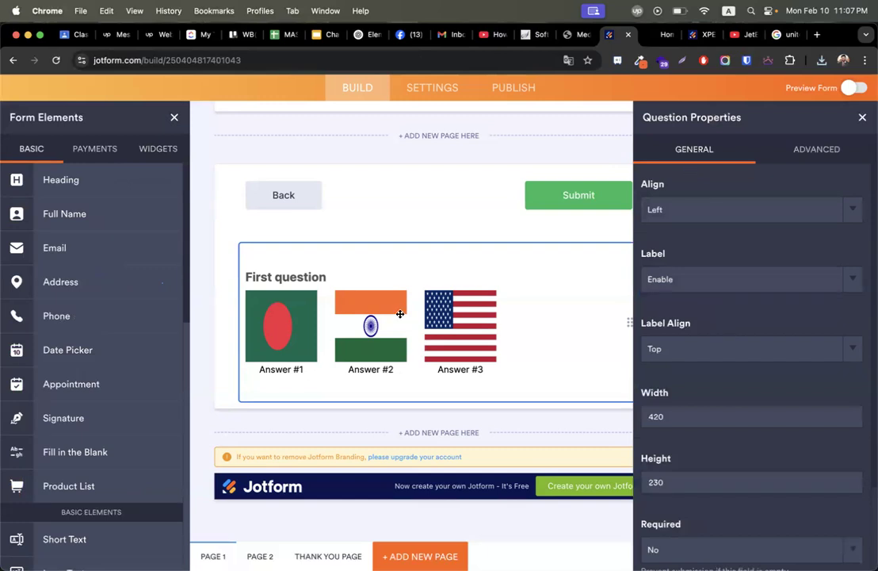
{"action": "left_click", "coordinate": [815, 149]}
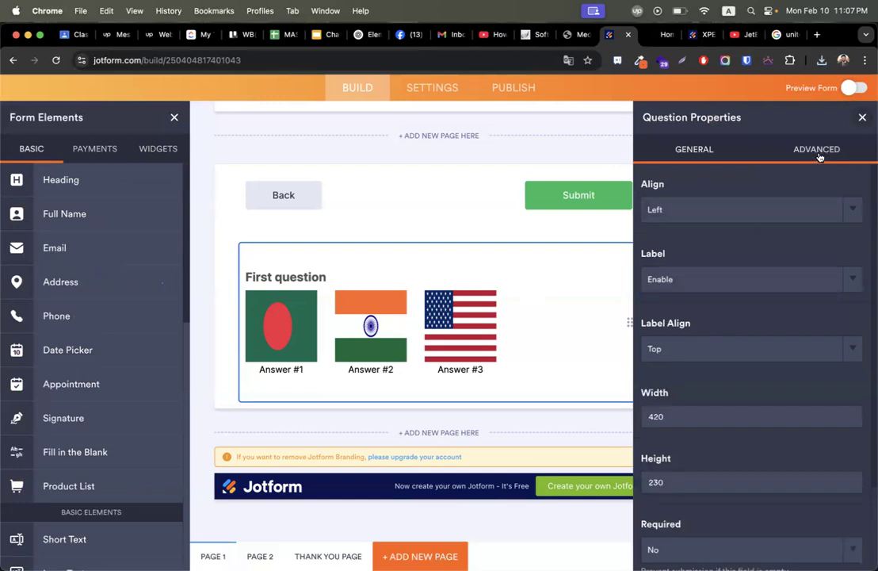
{"action": "left_click", "coordinate": [705, 148]}
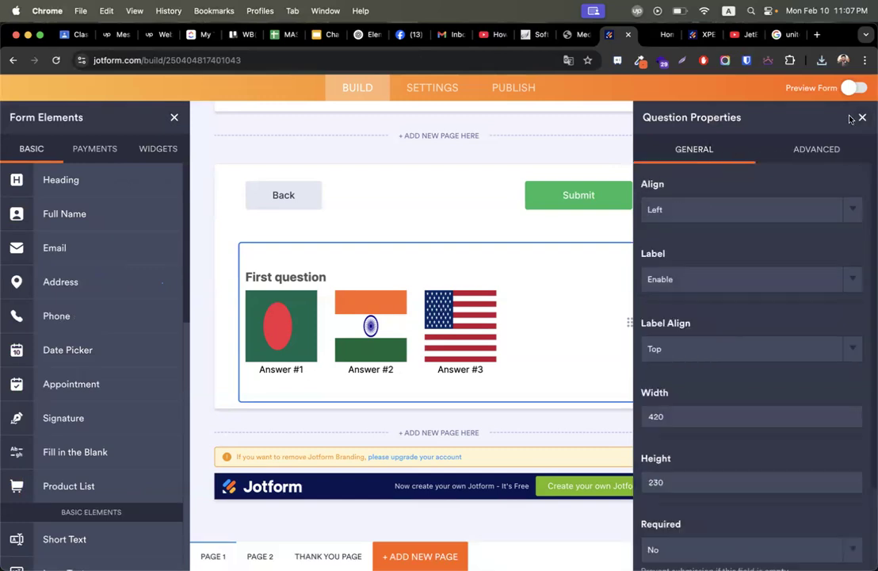
{"action": "left_click", "coordinate": [861, 117]}
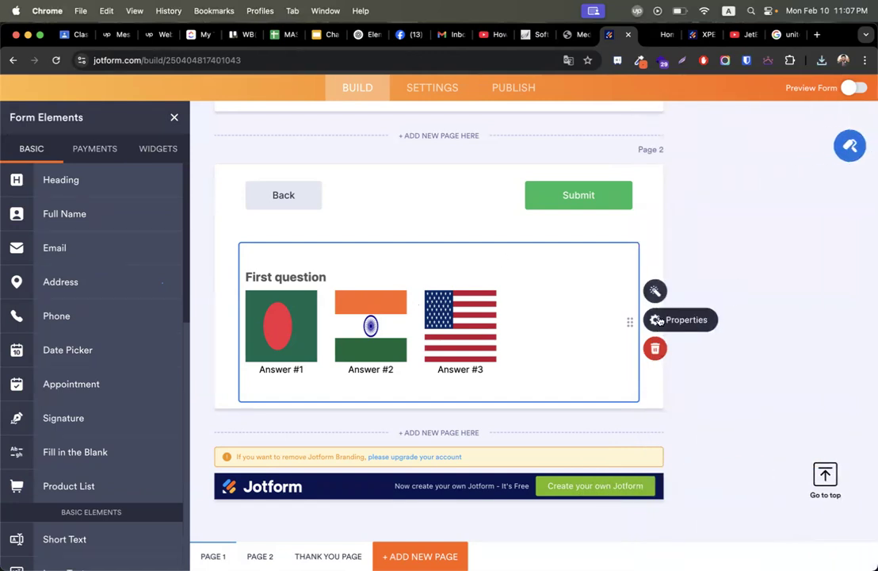
{"action": "left_click", "coordinate": [657, 297]}
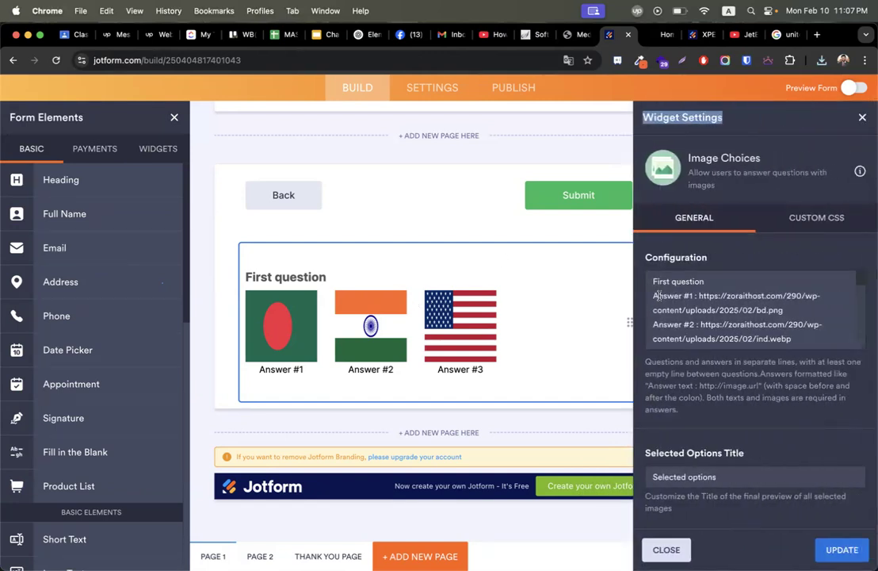
Relabel Answer #1 as Bangladesh and Answer #2 as India.
{"action": "left_click", "coordinate": [694, 296]}
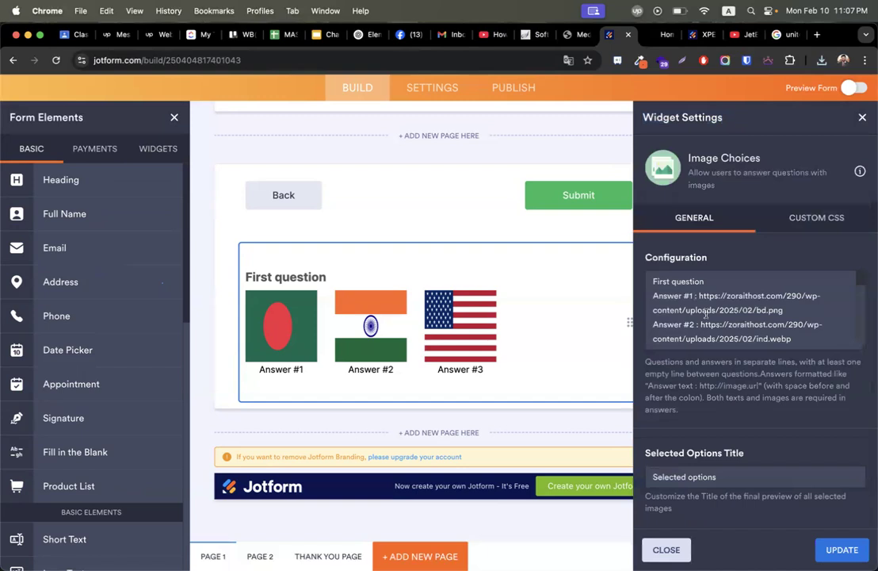
{"action": "left_click_drag", "start_coordinate": [692, 295], "coordinate": [653, 296]}
{"action": "type", "text": "Banglad"}
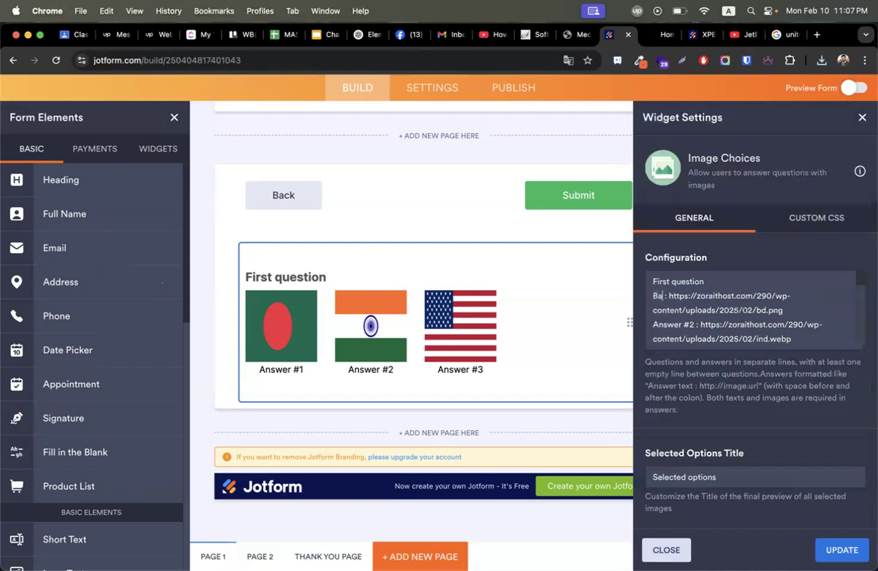
{"action": "type", "text": "esh"}
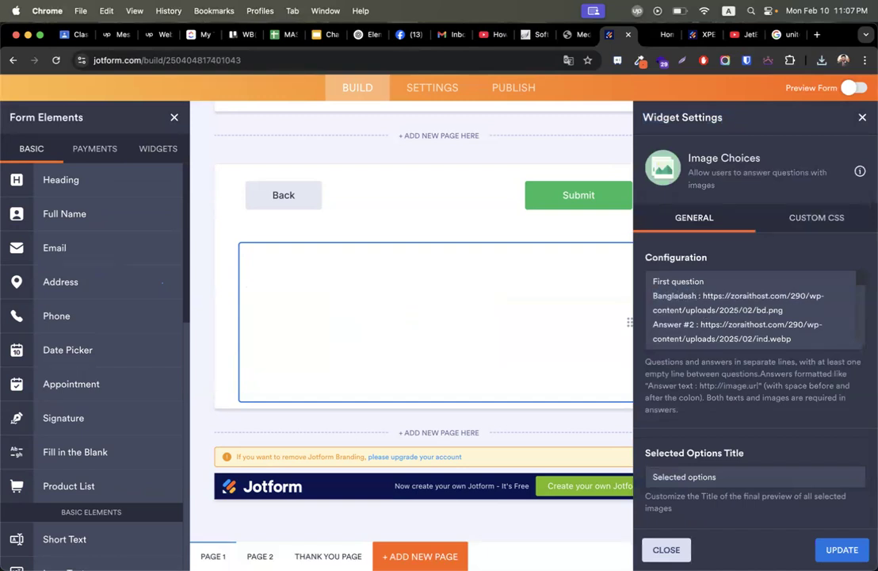
{"action": "key", "text": "shift+super+Left"}
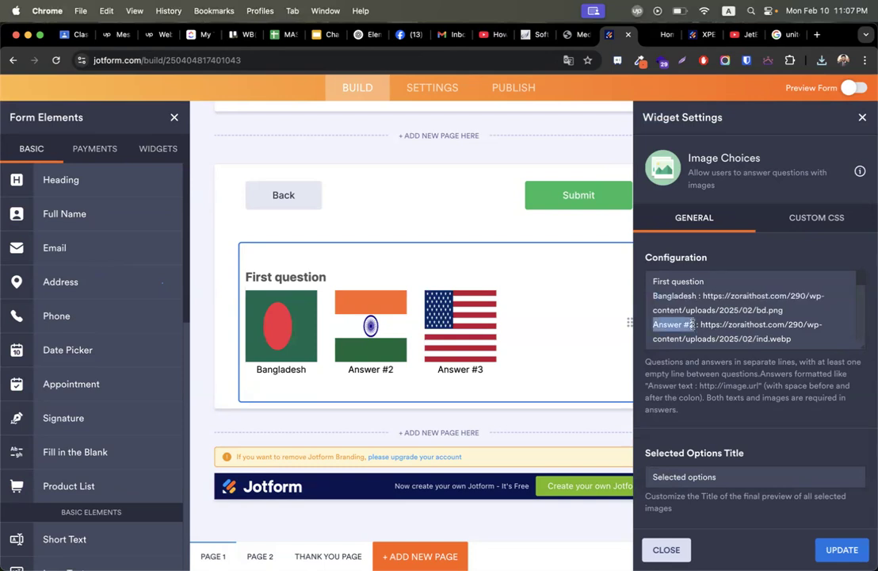
{"action": "type", "text": "India"}
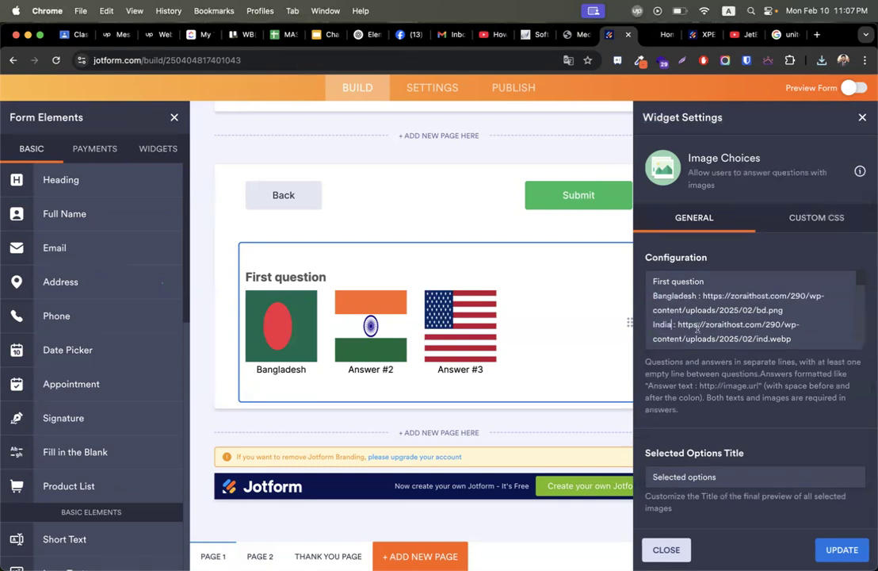
Relabel Answer #3 as USA and apply the new labels.
{"action": "scroll", "coordinate": [724, 334], "scroll_direction": "down", "scroll_amount": 1}
{"action": "scroll", "coordinate": [714, 333], "scroll_direction": "down", "scroll_amount": 1}
{"action": "key", "text": "shift+super+Left"}
{"action": "type", "text": "Usa"}
{"action": "key", "text": "BackSpace"}
{"action": "key", "text": "BackSpace"}
{"action": "type", "text": "SA"}
{"action": "left_click", "coordinate": [585, 386]}
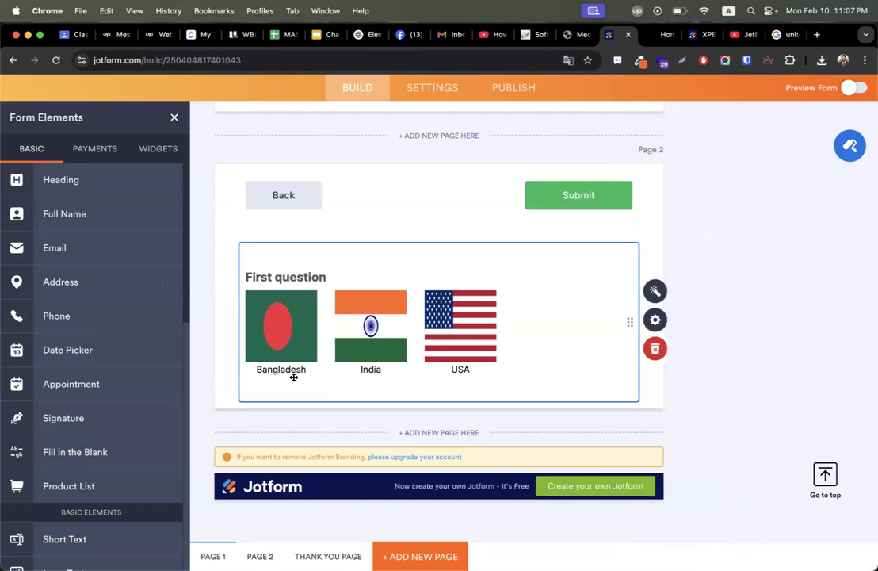
{"action": "scroll", "coordinate": [143, 403], "scroll_direction": "down", "scroll_amount": 5}
{"action": "scroll", "coordinate": [143, 402], "scroll_direction": "down", "scroll_amount": 3}
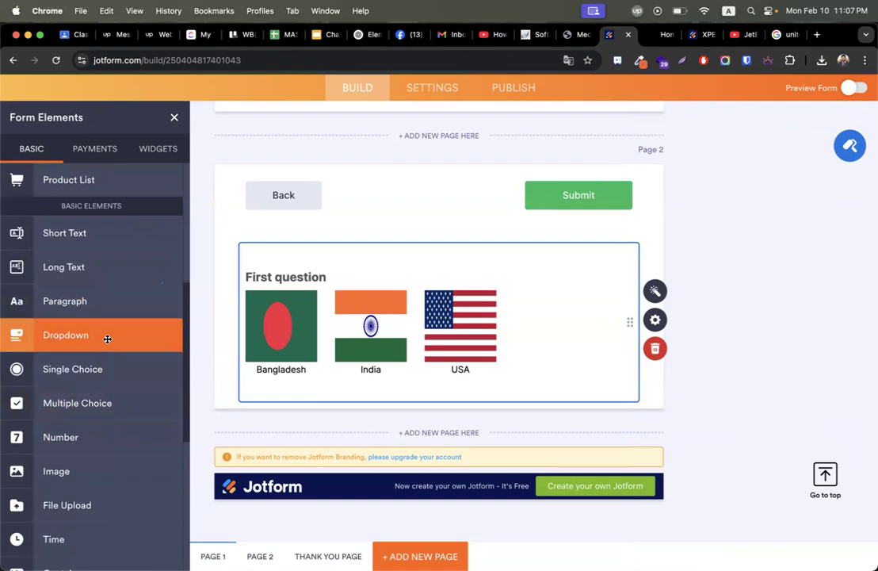
Place a Dropdown field below the flags question and begin typing its label, Choose.
{"action": "left_click_drag", "start_coordinate": [107, 338], "coordinate": [329, 408]}
{"action": "left_click", "coordinate": [324, 351]}
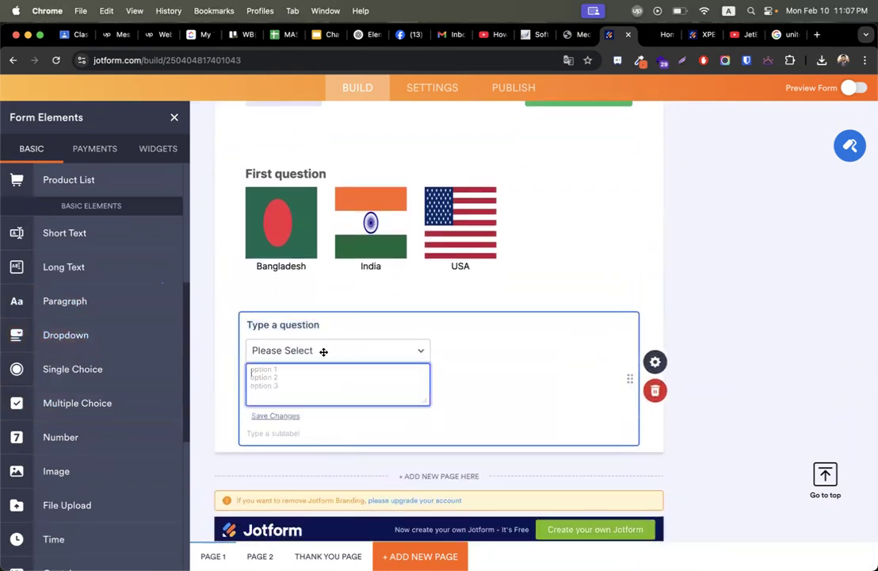
{"action": "left_click", "coordinate": [310, 325]}
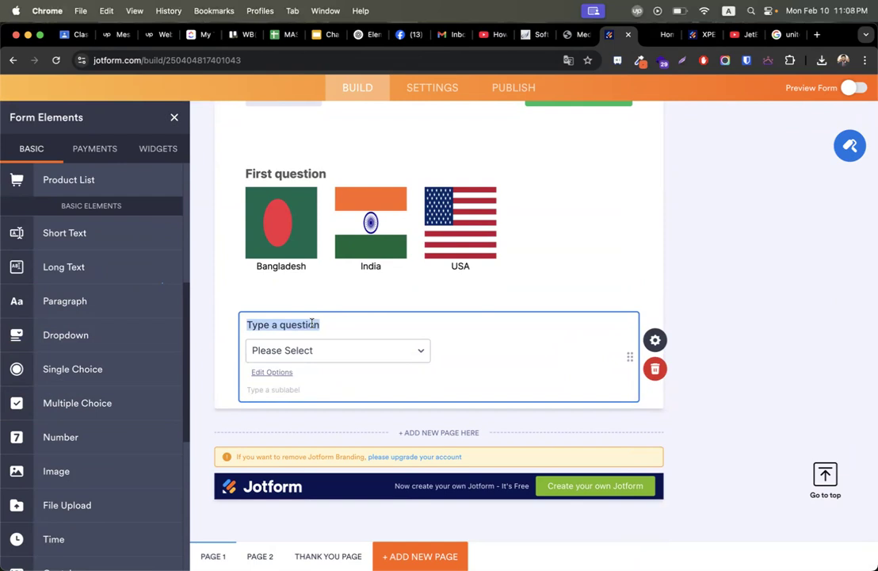
{"action": "type", "text": "Choose Bangladeshi Medical"}
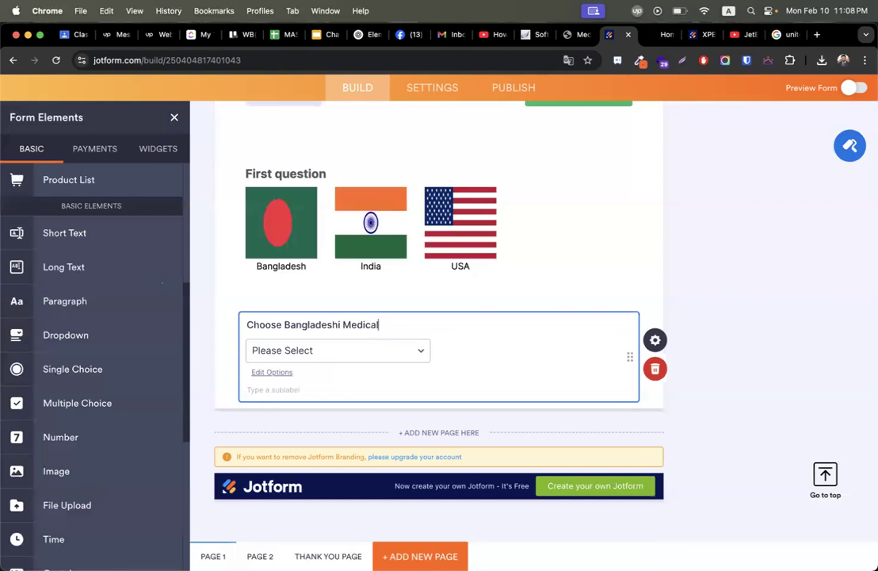
Switch to the Google Images results for 'united states flag'.
{"action": "left_click", "coordinate": [781, 34]}
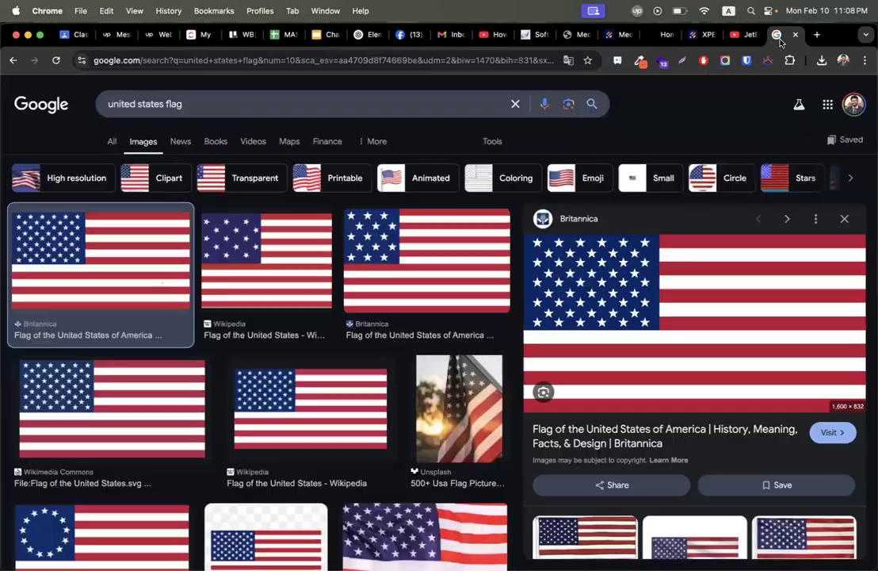
Search Google for 'list of bangladeshi medicals'.
{"action": "left_click", "coordinate": [160, 103]}
{"action": "key", "text": "super+a"}
{"action": "type", "text": "list "}
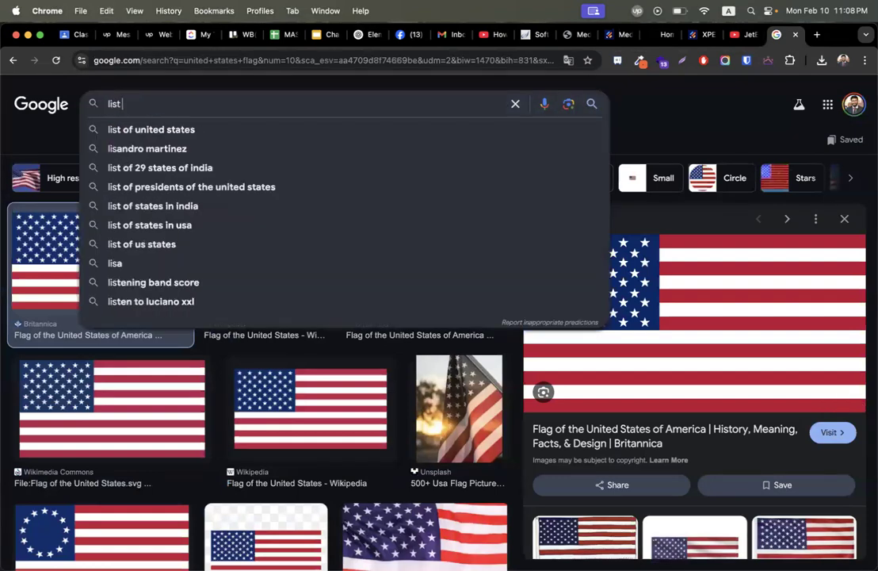
{"action": "type", "text": "of bangladesh"}
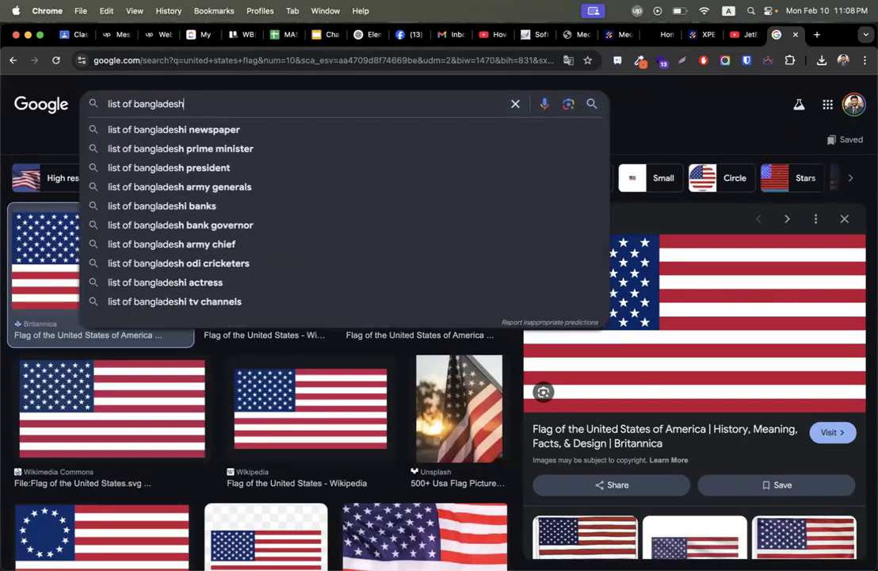
{"action": "type", "text": "i medicals"}
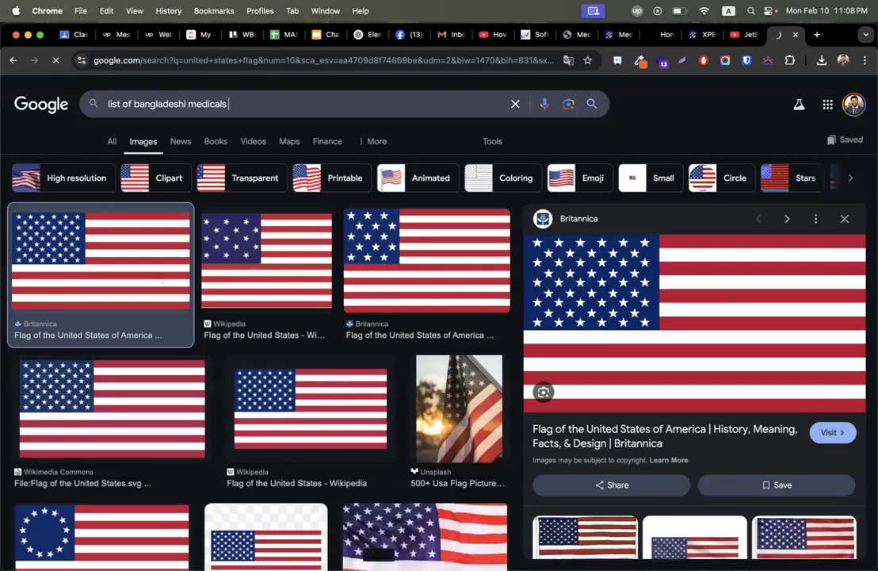
{"action": "key", "text": "Return"}
Open the Wikipedia 'List of medical colleges in Bangladesh' page from the All results.
{"action": "left_click", "coordinate": [107, 142]}
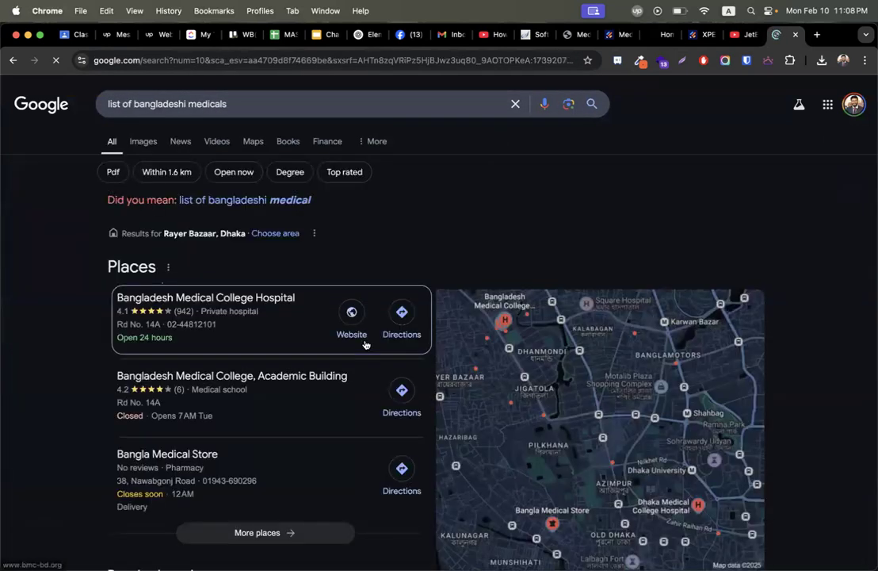
{"action": "scroll", "coordinate": [237, 316], "scroll_direction": "down", "scroll_amount": 5}
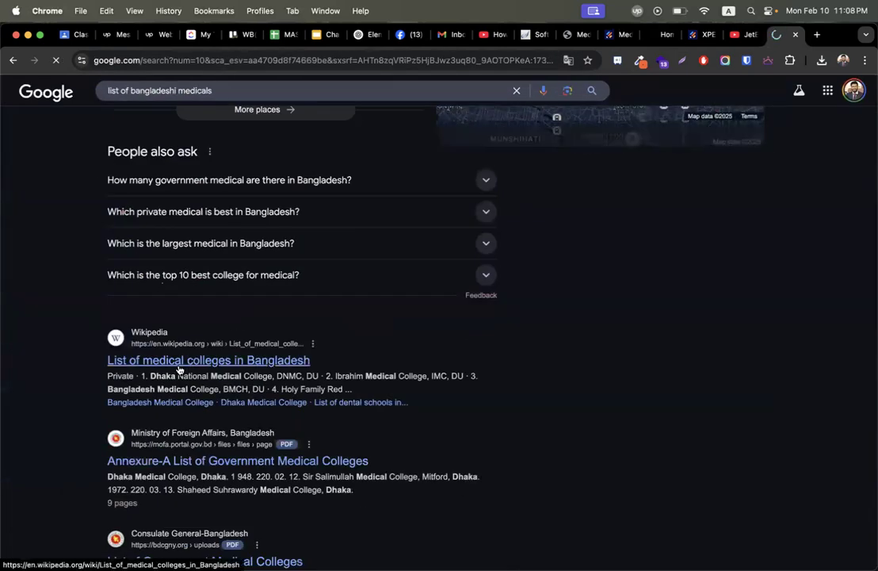
{"action": "left_click", "coordinate": [176, 362]}
{"action": "scroll", "coordinate": [329, 342], "scroll_direction": "down", "scroll_amount": 3}
{"action": "scroll", "coordinate": [267, 329], "scroll_direction": "down", "scroll_amount": 5}
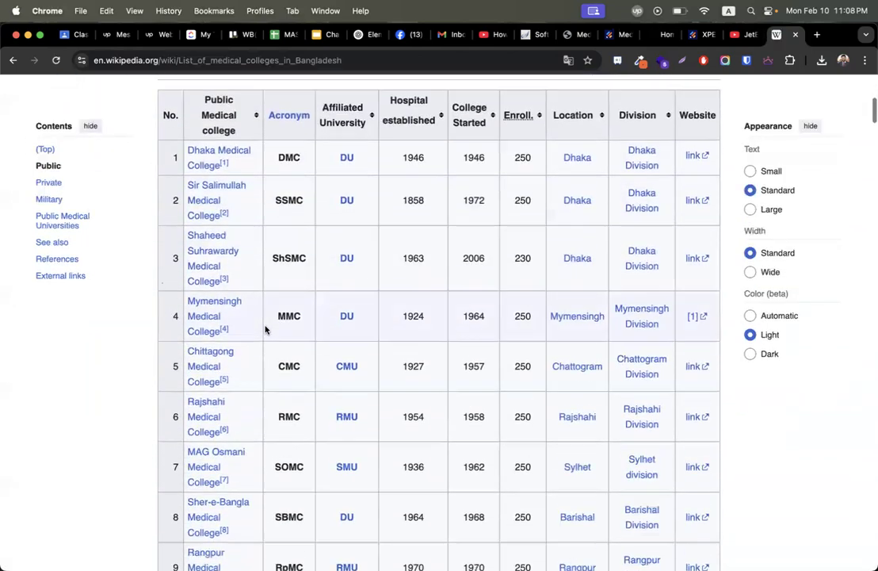
Copy 'Dhaka Medical College' from row 1 of the colleges table and return to Jotform.
{"action": "left_click_drag", "start_coordinate": [161, 158], "coordinate": [320, 379]}
{"action": "scroll", "coordinate": [124, 505], "scroll_direction": "up", "scroll_amount": 6}
{"action": "left_click", "coordinate": [249, 280]}
{"action": "left_click_drag", "start_coordinate": [216, 262], "coordinate": [190, 249]}
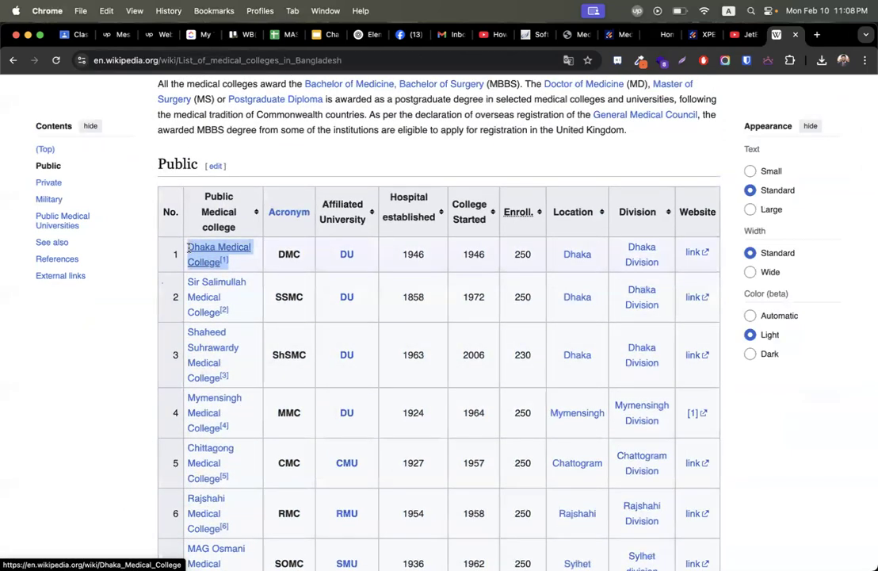
{"action": "left_click", "coordinate": [623, 36]}
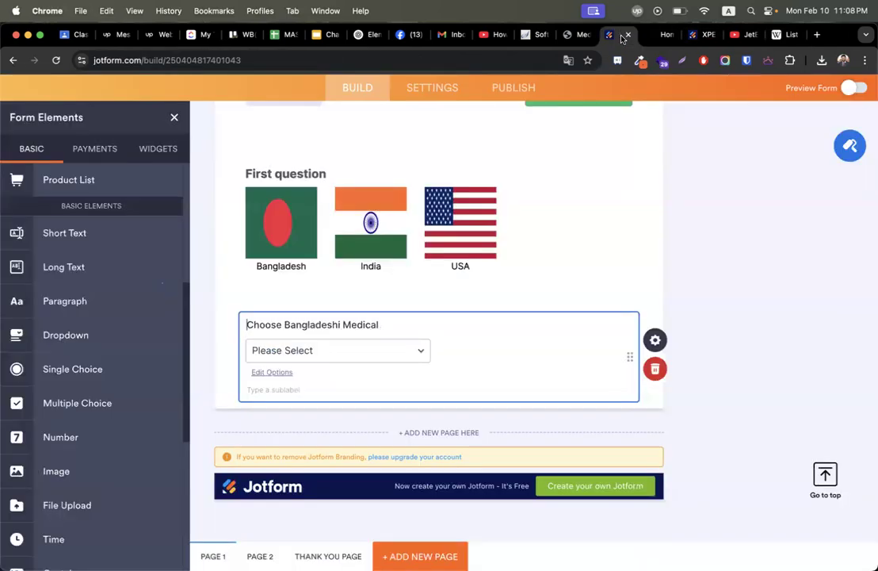
Paste Dhaka Medical College as the first option and add Sylhet Medical College second.
{"action": "left_click", "coordinate": [312, 353]}
{"action": "type", "text": "Dhaka Medical College[1]"}
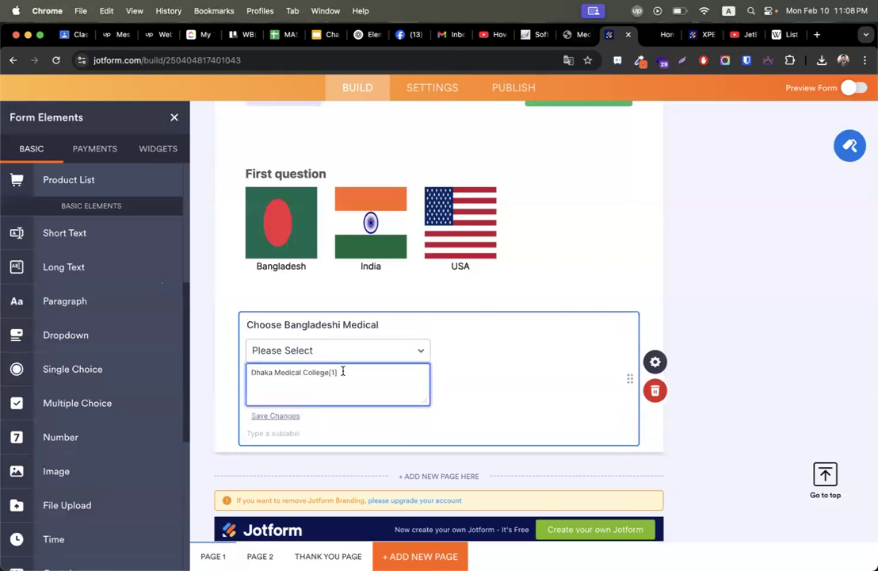
{"action": "key", "text": "super+a"}
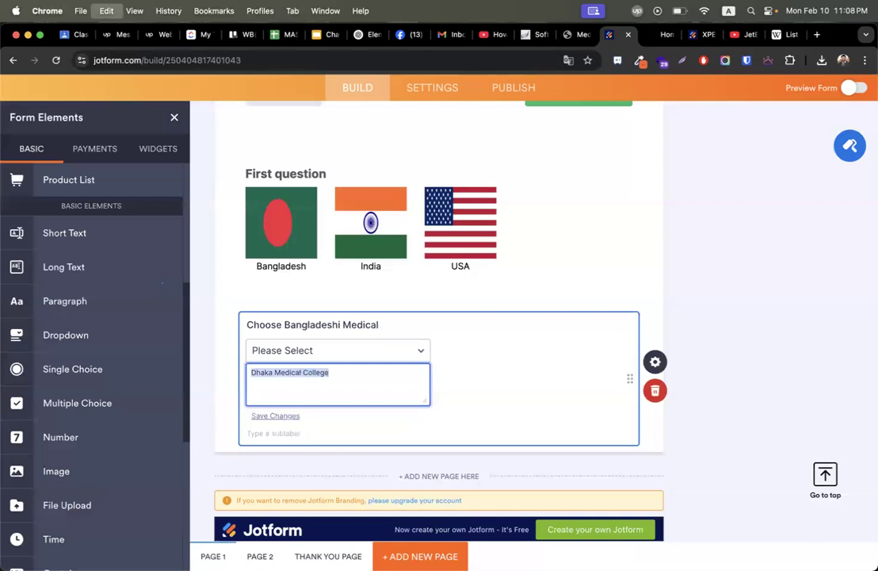
{"action": "type", "text": "Dhaka Medical College"}
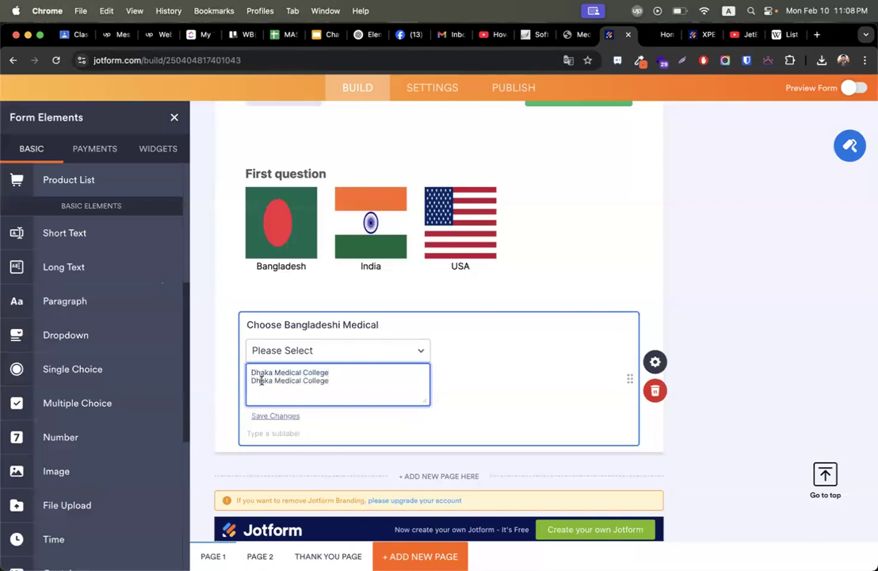
{"action": "double_click", "coordinate": [261, 381]}
{"action": "type", "text": "Sy"}
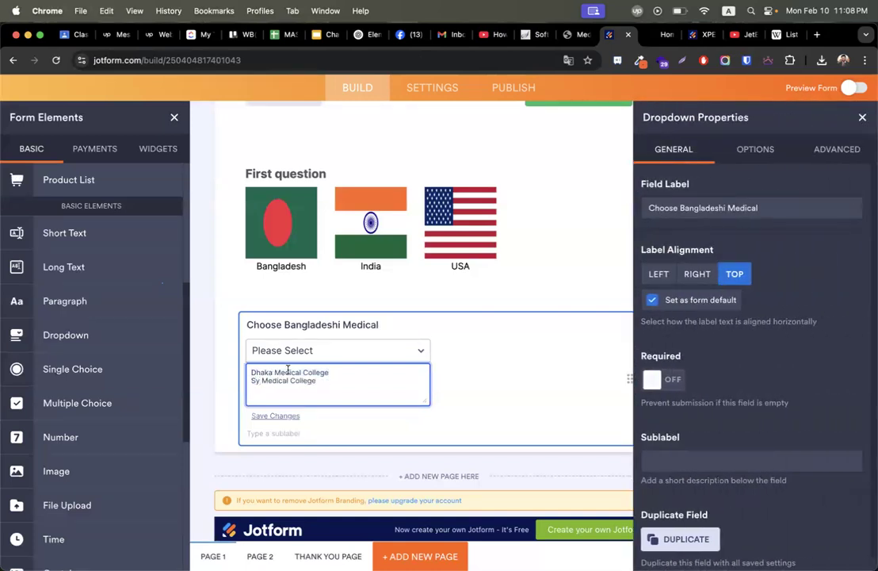
{"action": "type", "text": "lhet"}
Add Rangpur Medical College as the third dropdown option.
{"action": "left_click", "coordinate": [755, 150]}
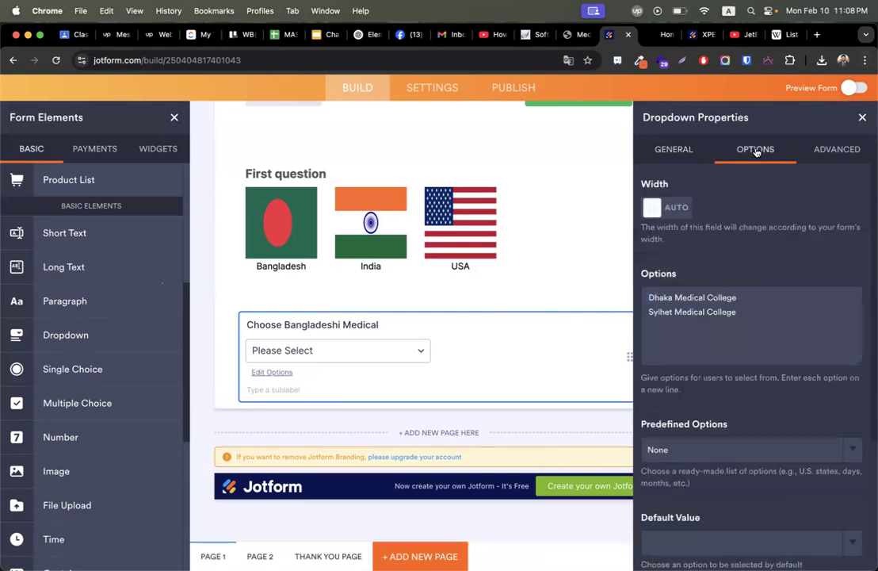
{"action": "key", "text": "shift+super+Left"}
{"action": "key", "text": "super+c"}
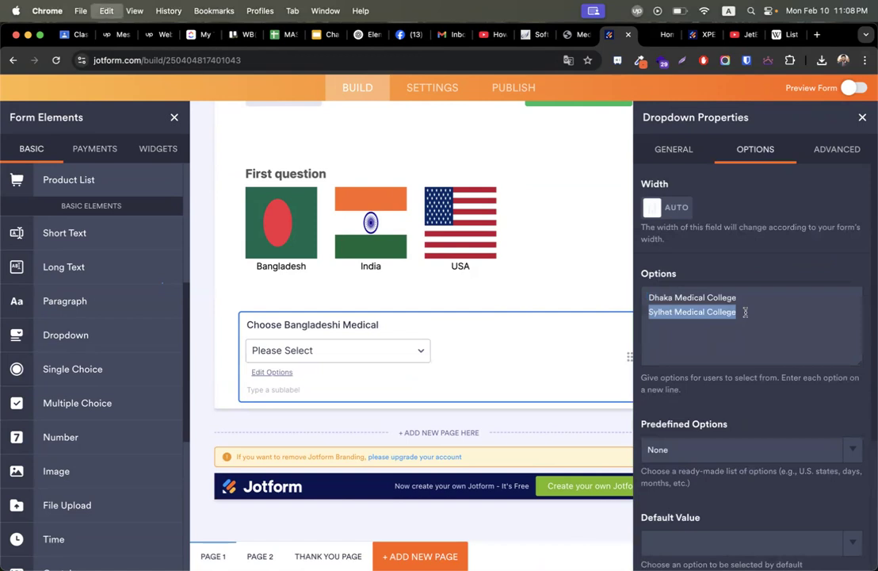
{"action": "key", "text": "Right"}
{"action": "key", "text": "Return"}
{"action": "key", "text": "super+v"}
{"action": "double_click", "coordinate": [660, 325]}
{"action": "type", "text": "Rangpur"}
Add Chattogram Medical College as the fourth option and close the Properties panel.
{"action": "left_click", "coordinate": [763, 323]}
{"action": "key", "text": "super+v"}
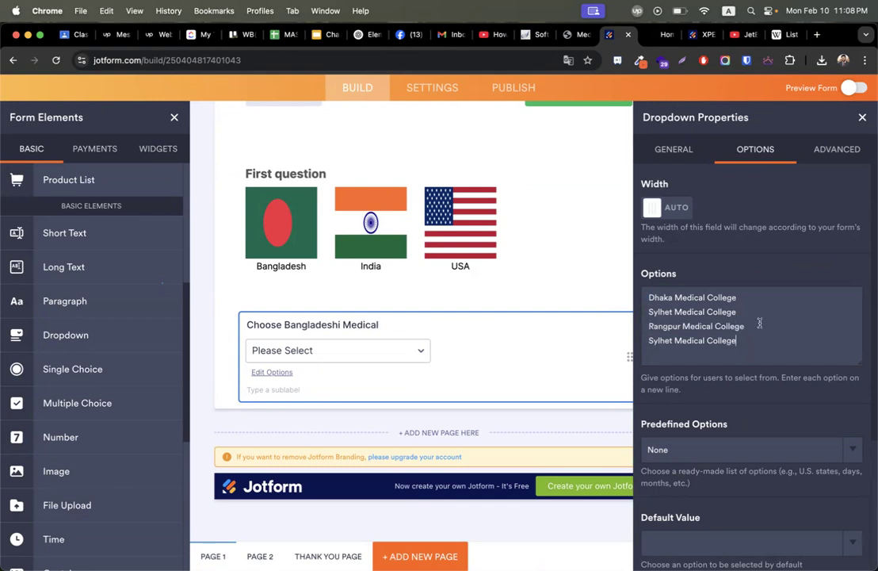
{"action": "double_click", "coordinate": [664, 340]}
{"action": "type", "text": "Chattogram"}
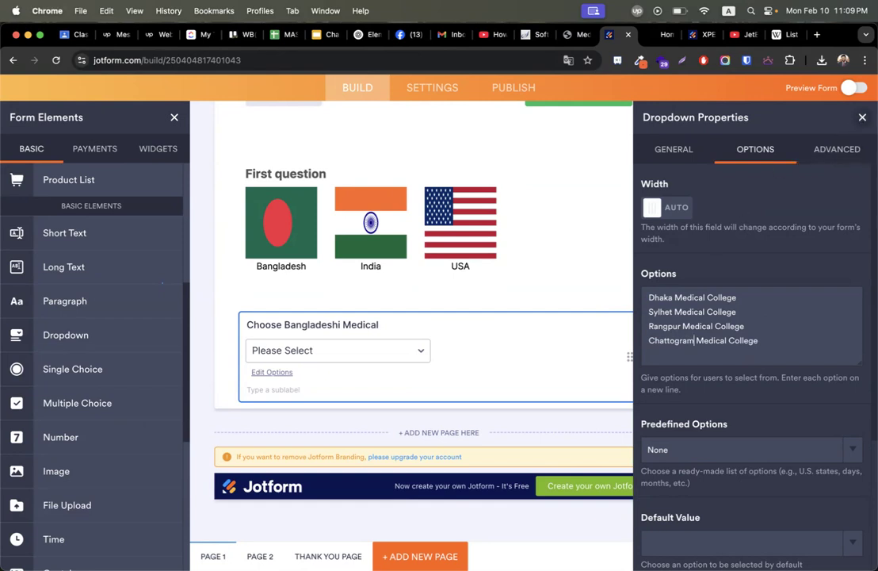
{"action": "left_click", "coordinate": [863, 118]}
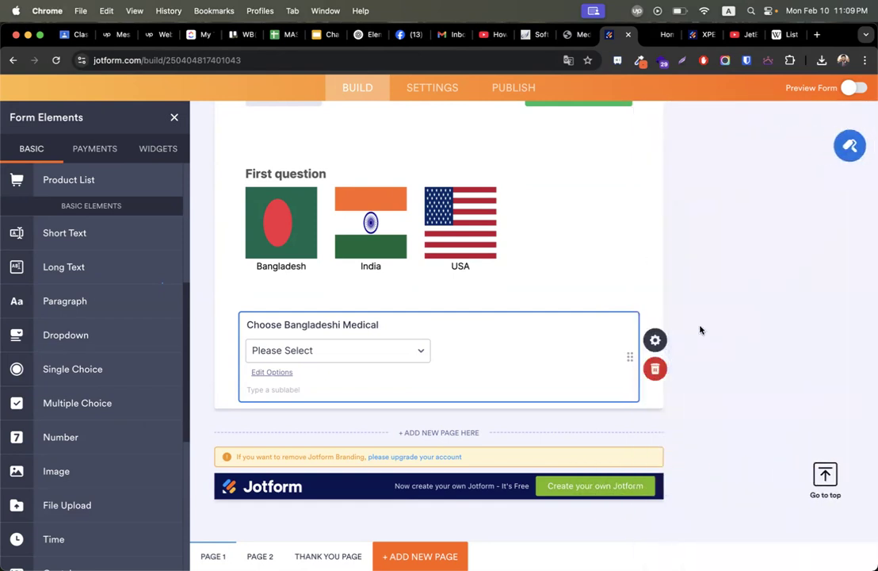
{"action": "scroll", "coordinate": [578, 333], "scroll_direction": "up", "scroll_amount": 1}
Duplicate the Choose Bangladeshi Medical dropdown twice.
{"action": "left_click", "coordinate": [398, 371]}
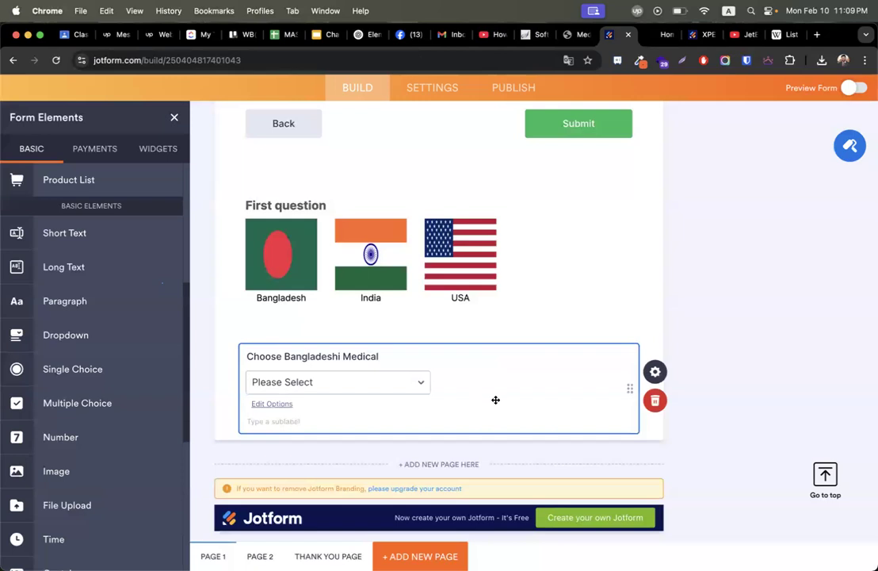
{"action": "left_click", "coordinate": [656, 374]}
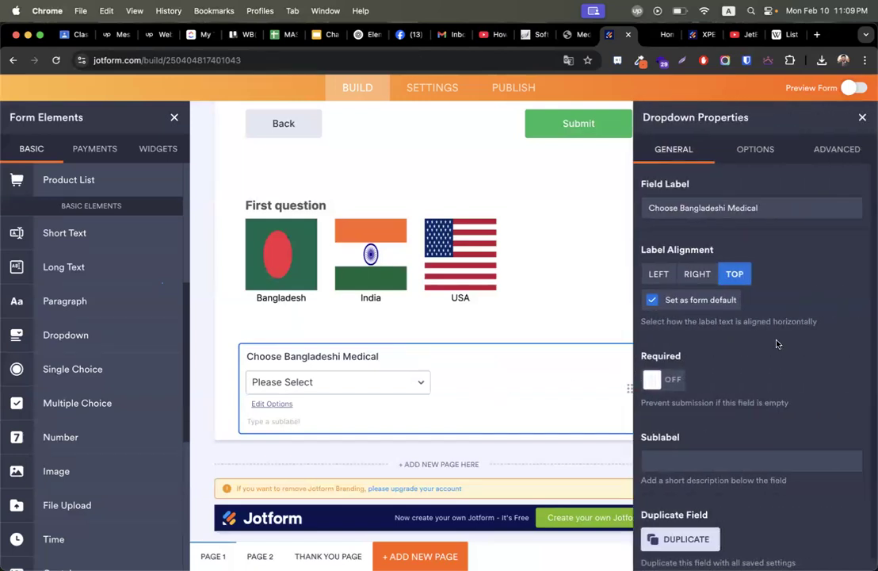
{"action": "scroll", "coordinate": [738, 476], "scroll_direction": "down", "scroll_amount": 1}
{"action": "left_click", "coordinate": [689, 525]}
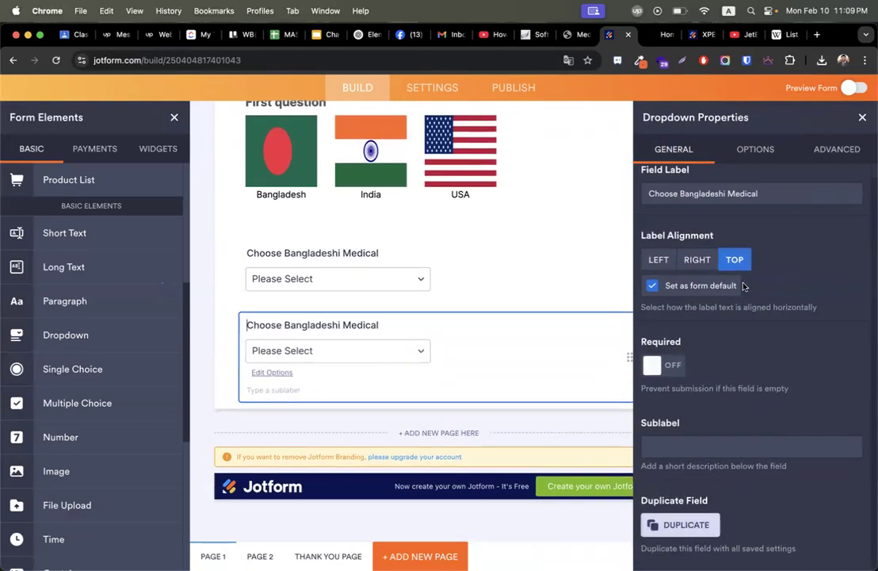
{"action": "left_click", "coordinate": [687, 525]}
{"action": "left_click", "coordinate": [862, 117]}
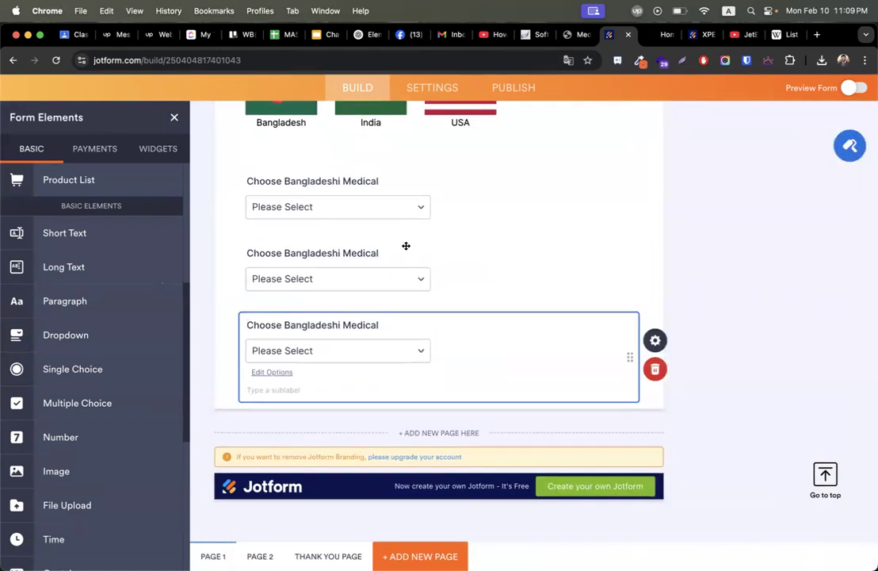
{"action": "scroll", "coordinate": [379, 243], "scroll_direction": "up", "scroll_amount": 1}
Rename the middle copy 'Choose Indian Medical' and change its first two options to Kolkata and Delhi.
{"action": "left_click", "coordinate": [332, 336]}
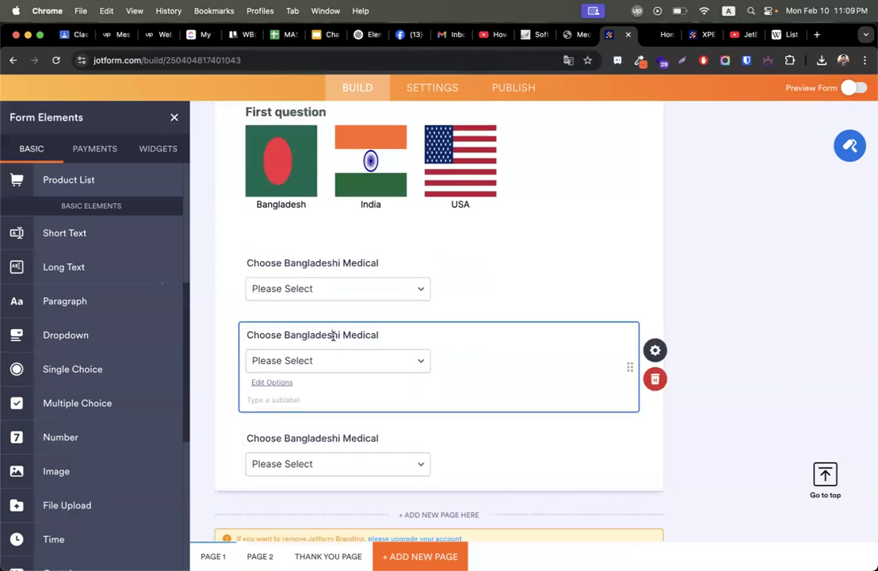
{"action": "double_click", "coordinate": [315, 335]}
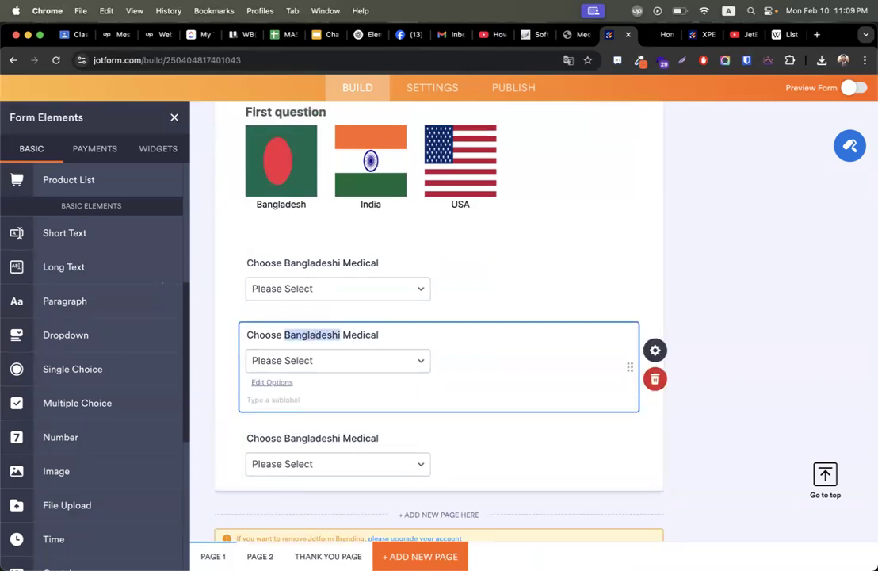
{"action": "type", "text": "Indian"}
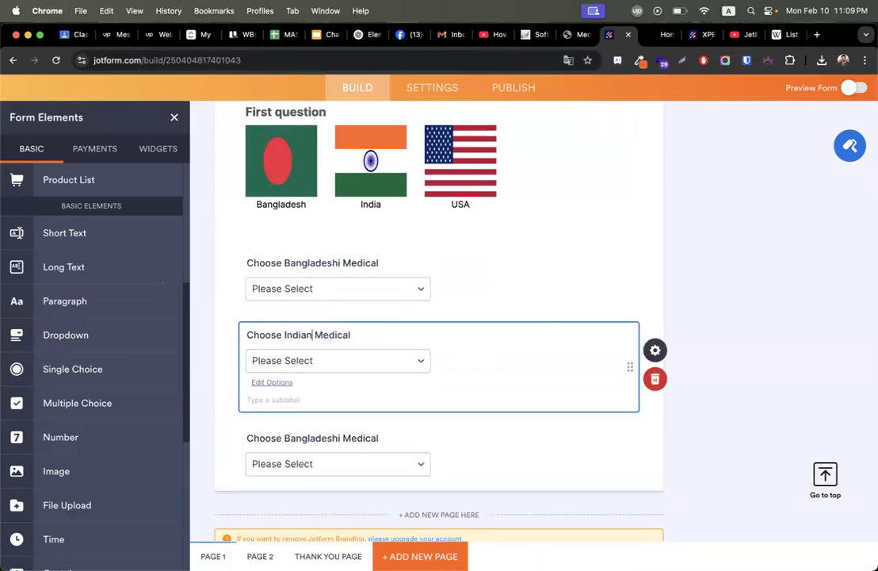
{"action": "left_click", "coordinate": [331, 364]}
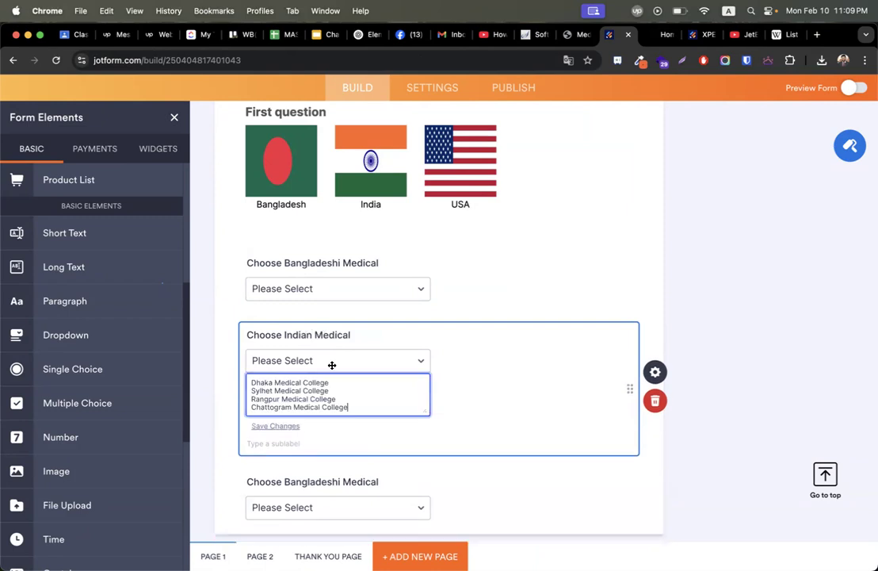
{"action": "double_click", "coordinate": [270, 382]}
{"action": "type", "text": "Kolkata"}
{"action": "double_click", "coordinate": [263, 382]}
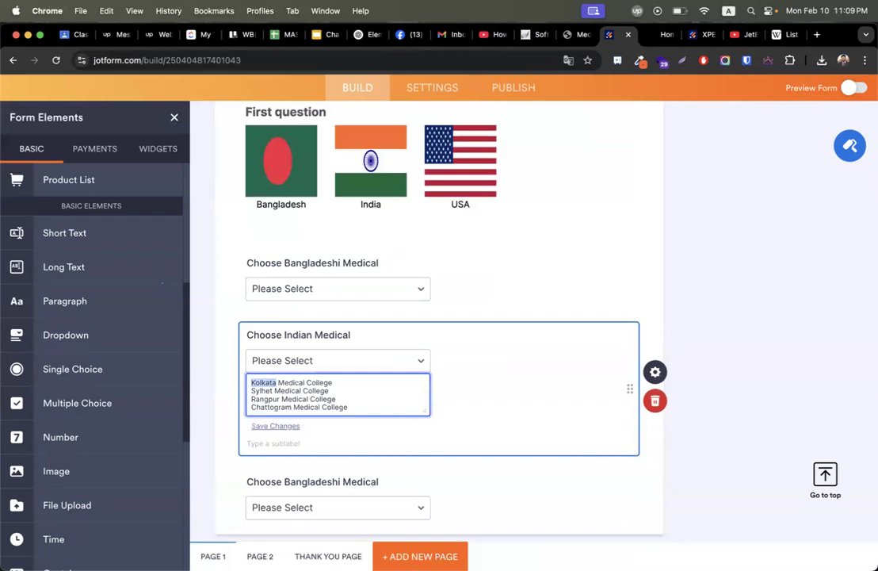
{"action": "double_click", "coordinate": [280, 390]}
{"action": "type", "text": "Delhi"}
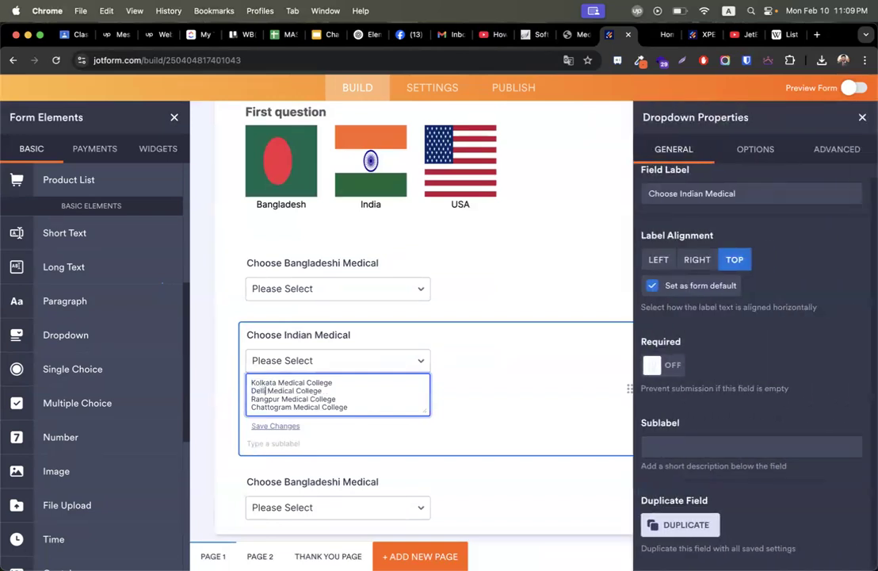
Change the third and fourth options to Pune and Mumbai Medical College.
{"action": "left_click", "coordinate": [754, 149]}
{"action": "double_click", "coordinate": [661, 313]}
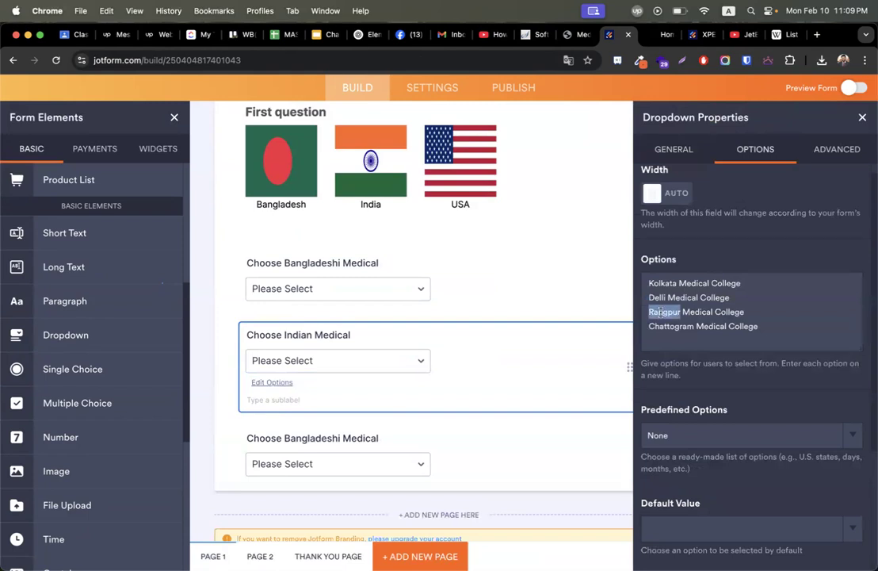
{"action": "type", "text": "Pune"}
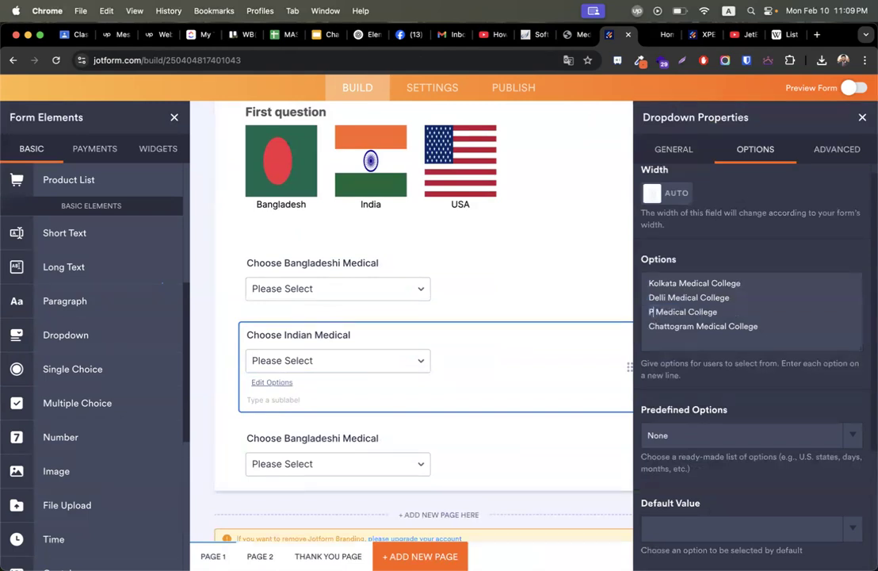
{"action": "double_click", "coordinate": [664, 326]}
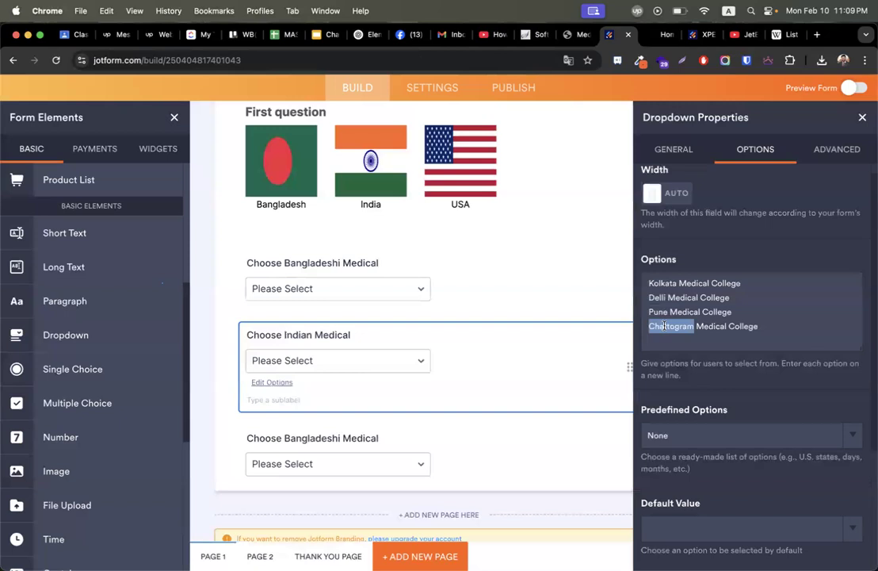
{"action": "type", "text": "Mumbai"}
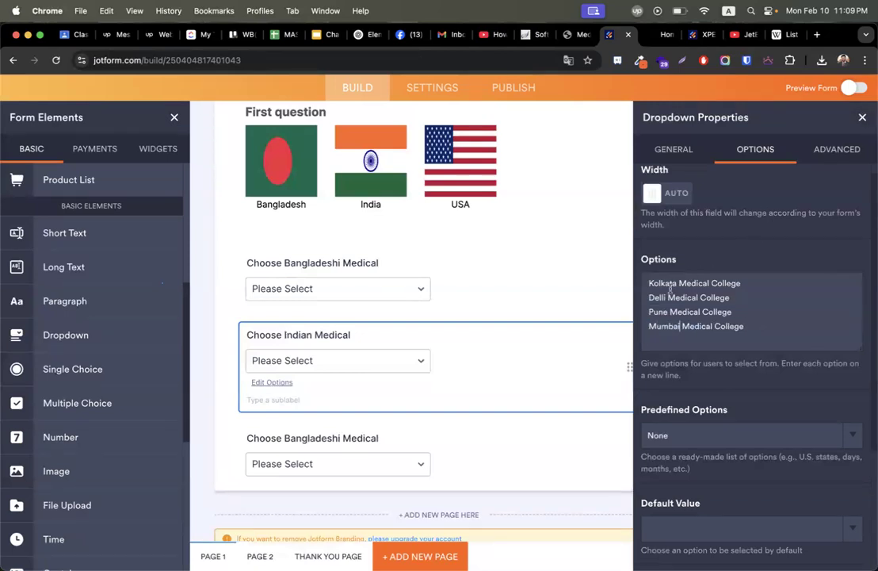
{"action": "type", "text": "hi"}
{"action": "left_click", "coordinate": [862, 118]}
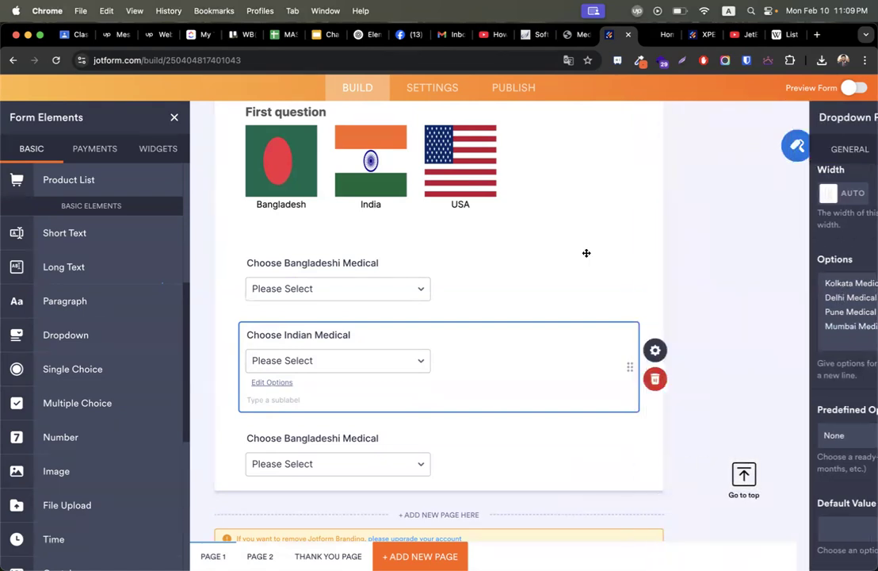
Rename the third dropdown 'Choose USA Medical' and make its first option New York Medical College.
{"action": "left_click", "coordinate": [314, 438]}
{"action": "double_click", "coordinate": [313, 439]}
{"action": "type", "text": "USA"}
{"action": "left_click", "coordinate": [281, 485]}
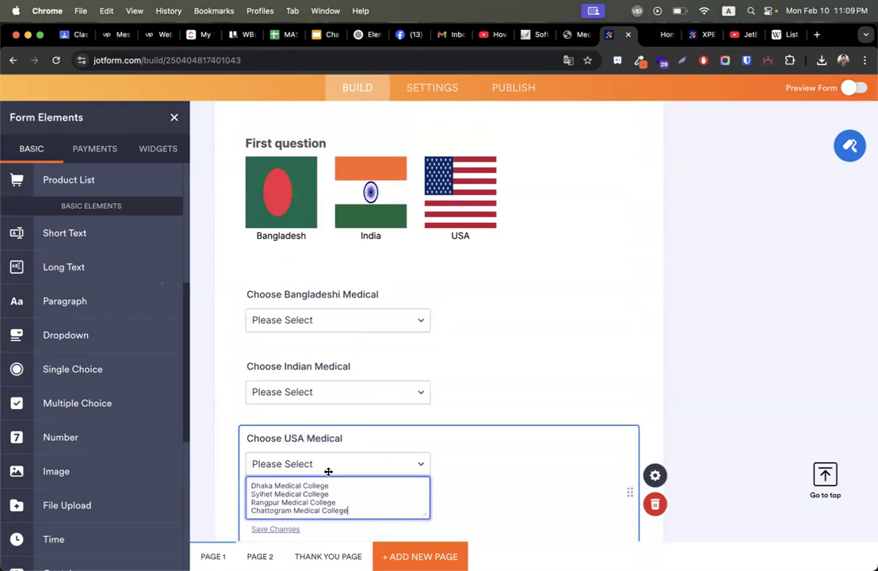
{"action": "double_click", "coordinate": [262, 485]}
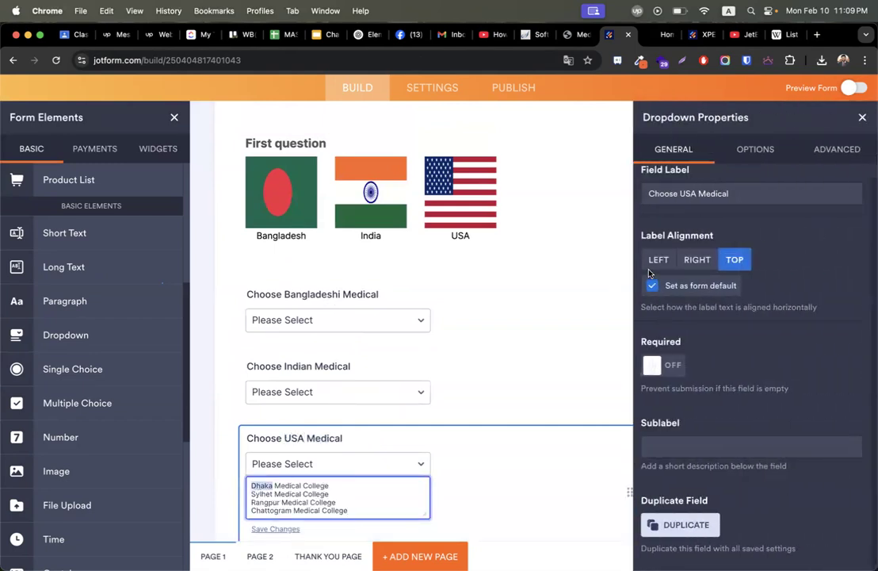
{"action": "left_click", "coordinate": [753, 151]}
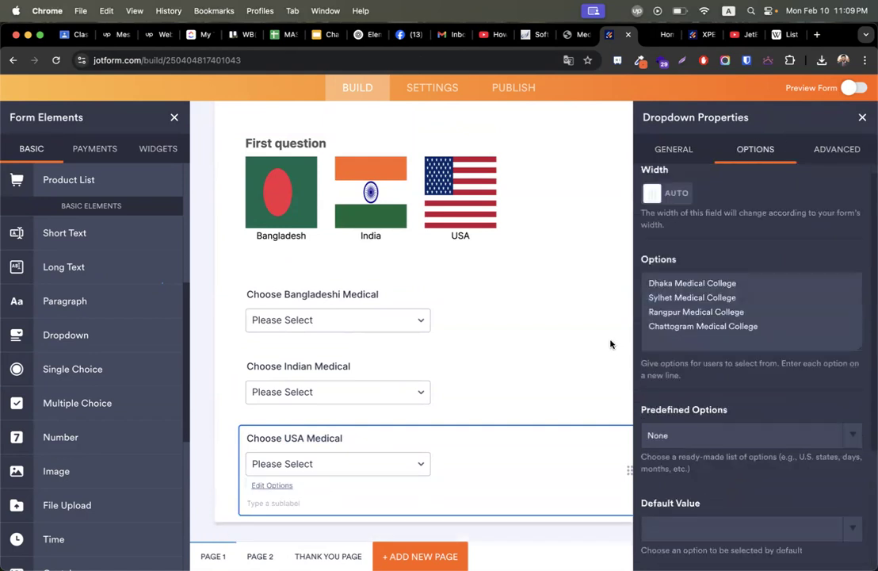
{"action": "double_click", "coordinate": [651, 284]}
{"action": "type", "text": "New York"}
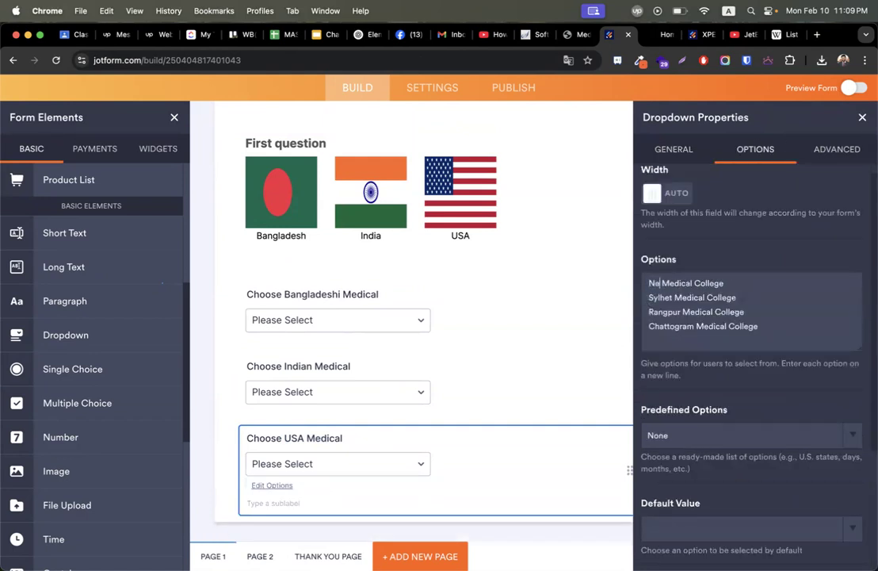
Change the remaining options to Chicago, California and Texas Medical College.
{"action": "double_click", "coordinate": [660, 297]}
{"action": "type", "text": "Chi"}
{"action": "type", "text": "cago"}
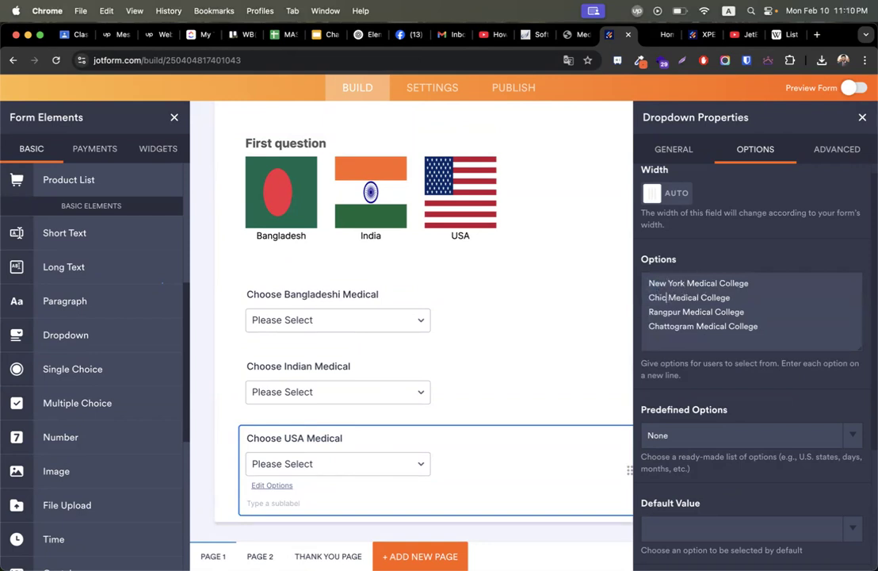
{"action": "double_click", "coordinate": [662, 311]}
{"action": "type", "text": "B"}
{"action": "key", "text": "BackSpace"}
{"action": "type", "text": "California"}
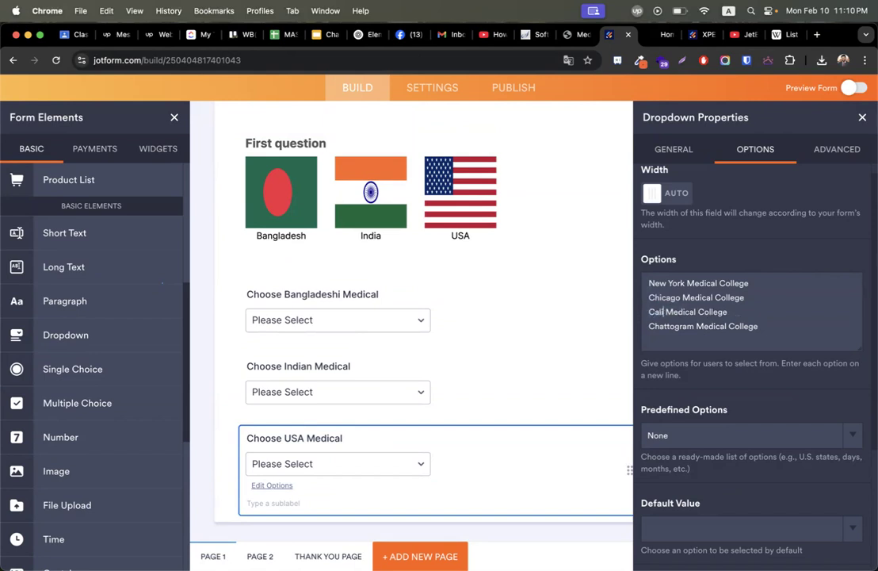
{"action": "double_click", "coordinate": [674, 326]}
{"action": "type", "text": "Texas"}
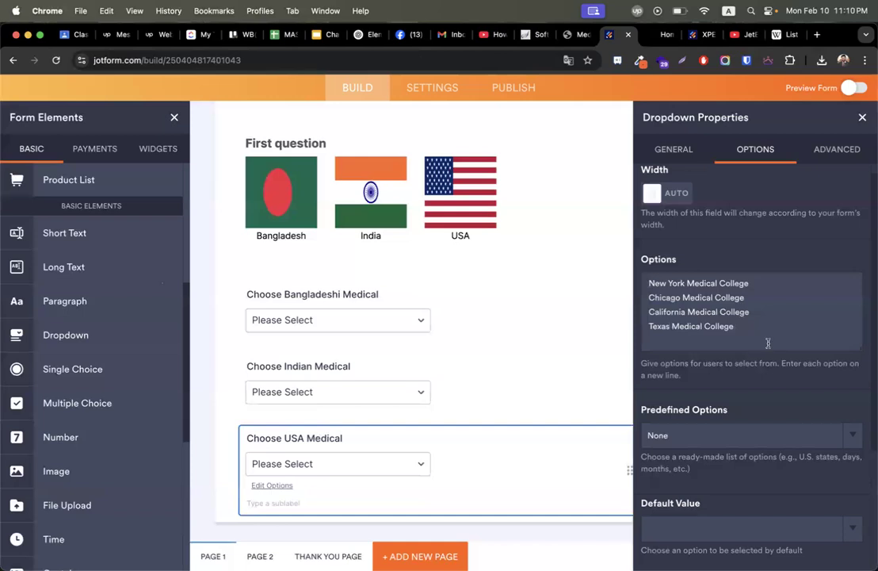
{"action": "left_click", "coordinate": [863, 118]}
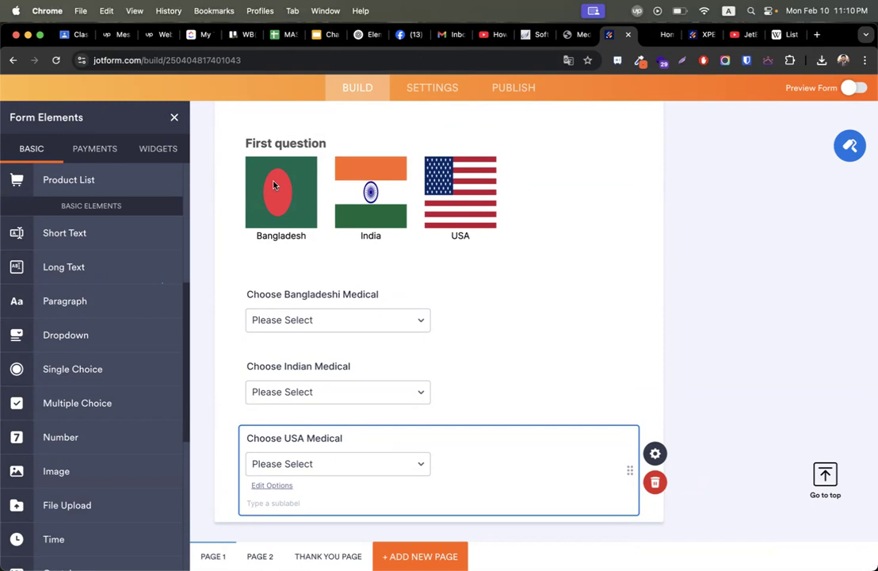
{"action": "scroll", "coordinate": [289, 323], "scroll_direction": "down", "scroll_amount": 1}
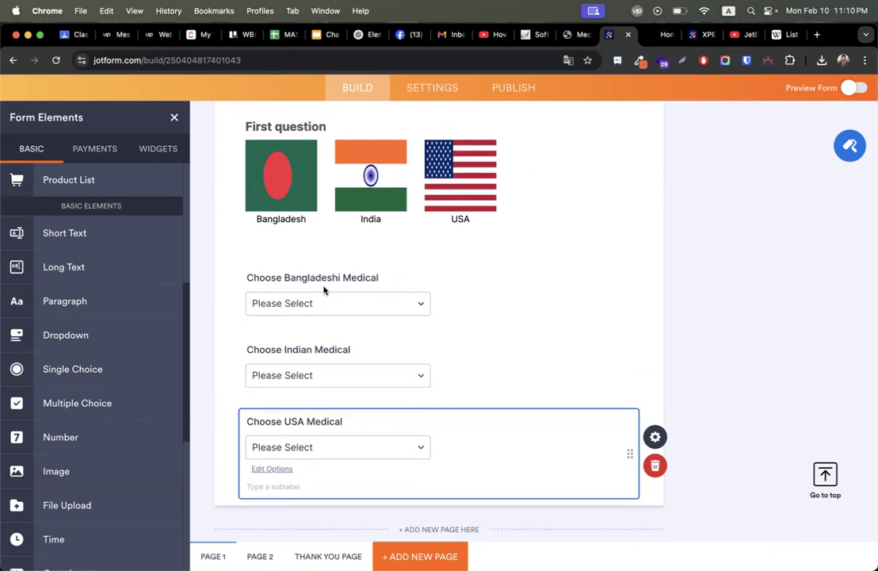
{"action": "left_click", "coordinate": [617, 246]}
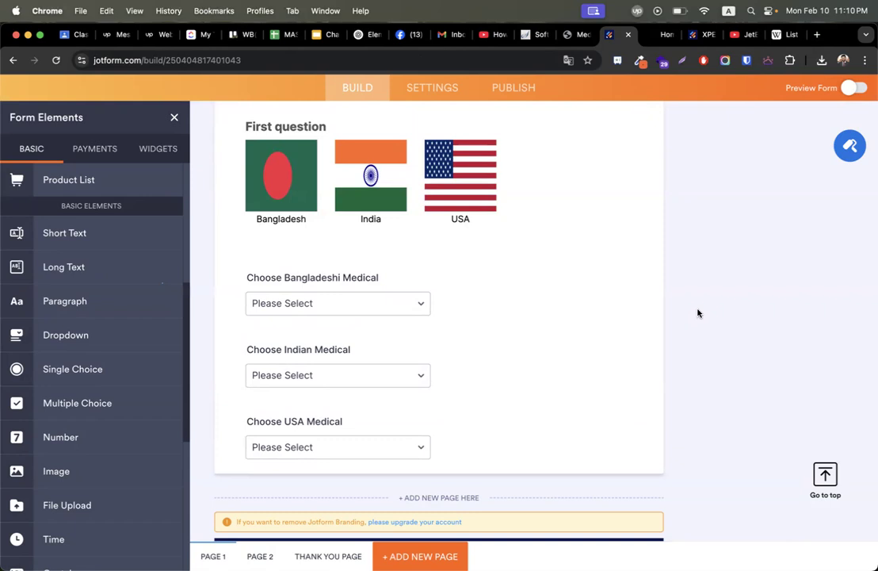
Start a show/hide condition on the Image Choices Widget field with state Is Equal To.
{"action": "left_click", "coordinate": [441, 87]}
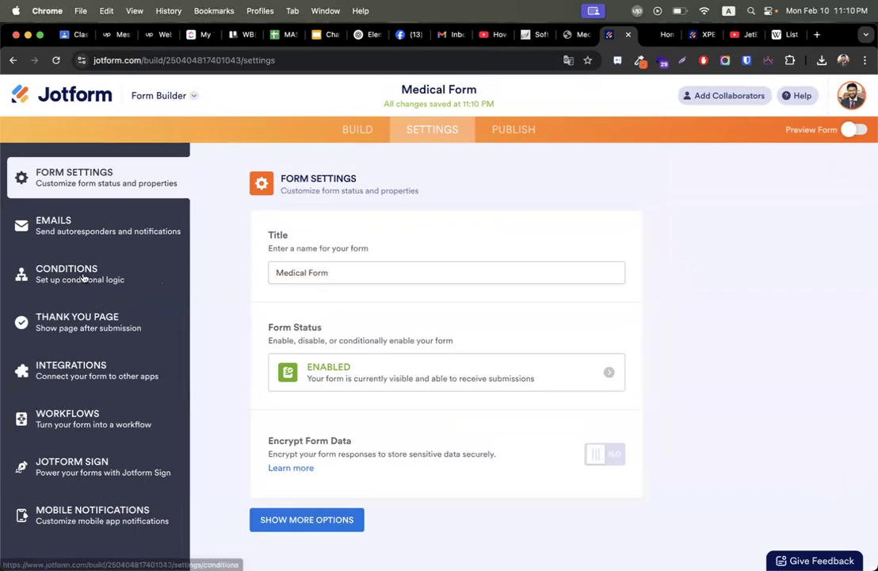
{"action": "left_click", "coordinate": [138, 275]}
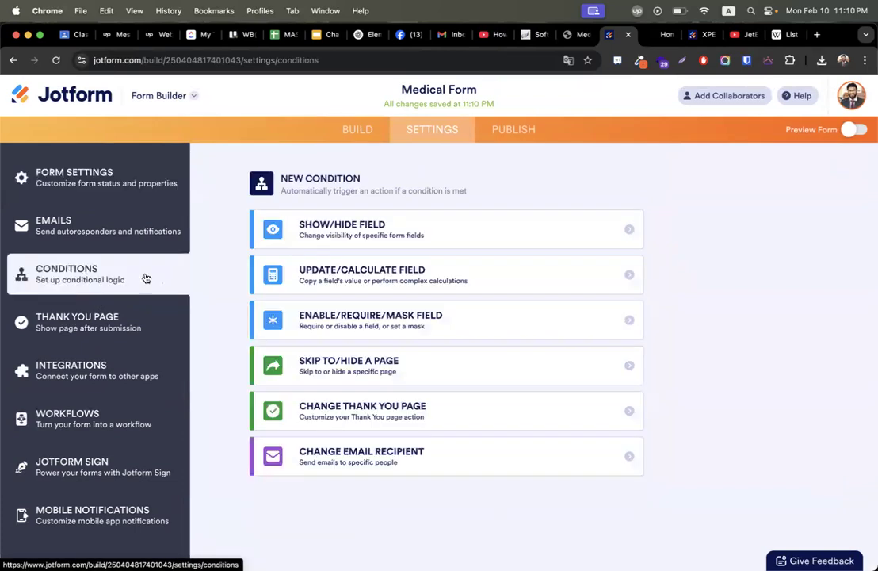
{"action": "left_click", "coordinate": [453, 230]}
{"action": "left_click", "coordinate": [414, 234]}
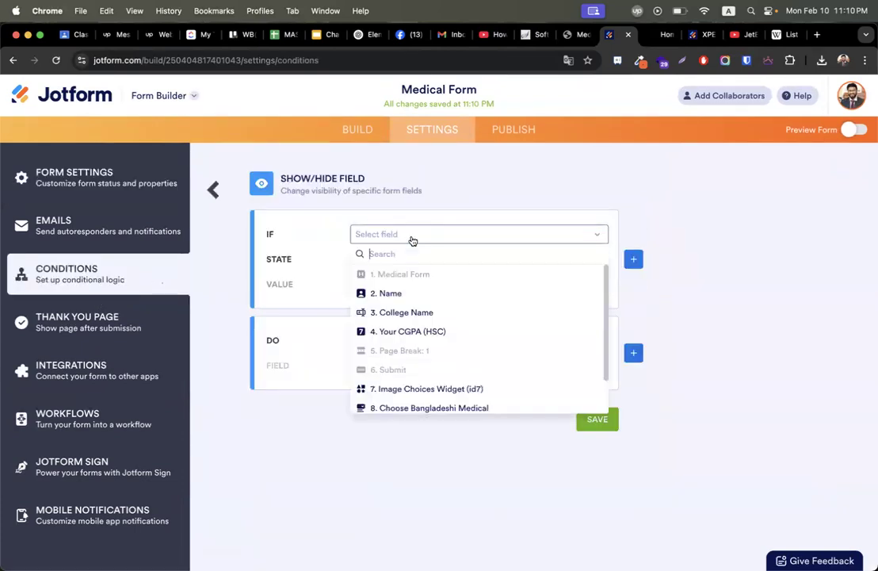
{"action": "scroll", "coordinate": [406, 333], "scroll_direction": "down", "scroll_amount": 2}
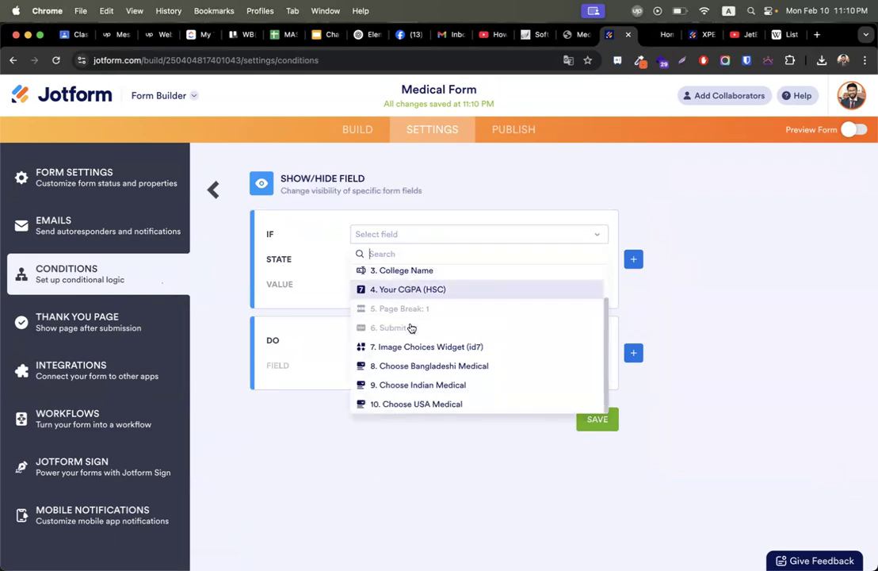
{"action": "left_click", "coordinate": [425, 347]}
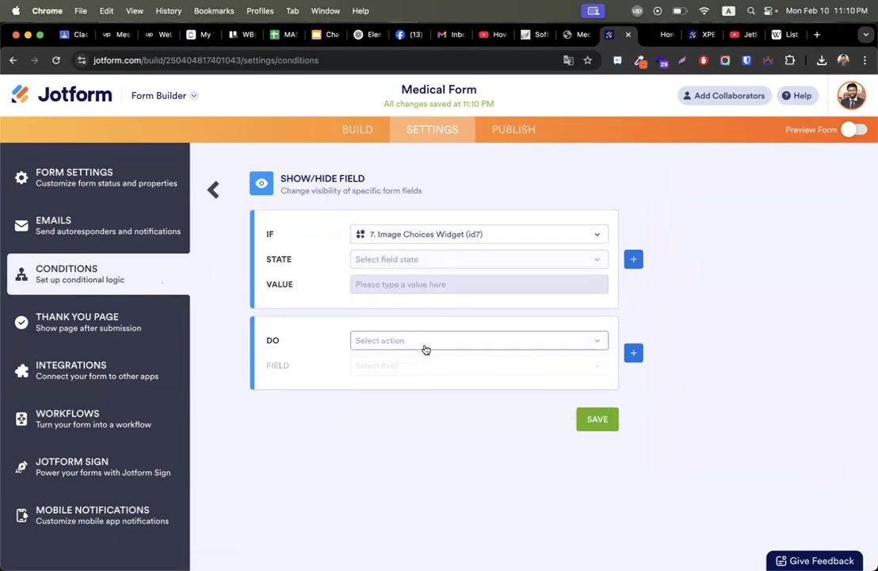
{"action": "left_click", "coordinate": [394, 263]}
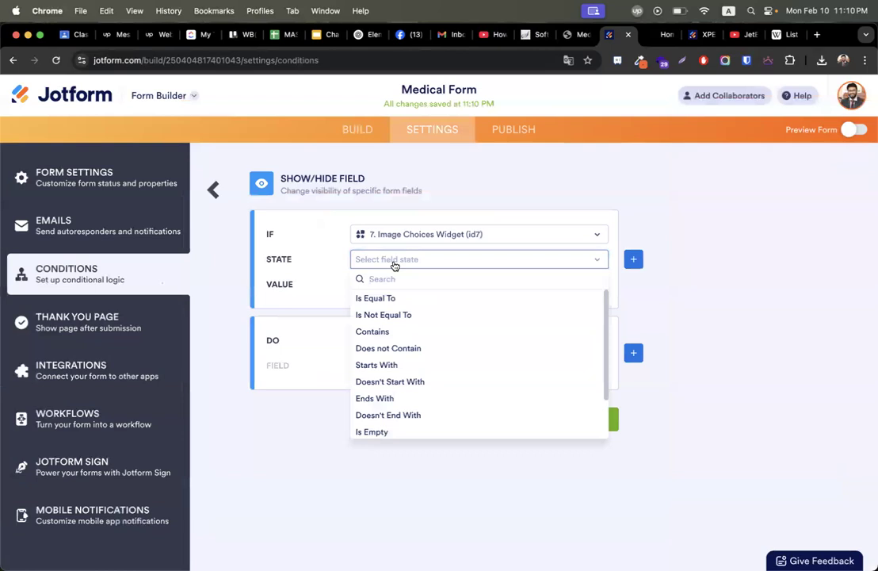
{"action": "left_click", "coordinate": [390, 300]}
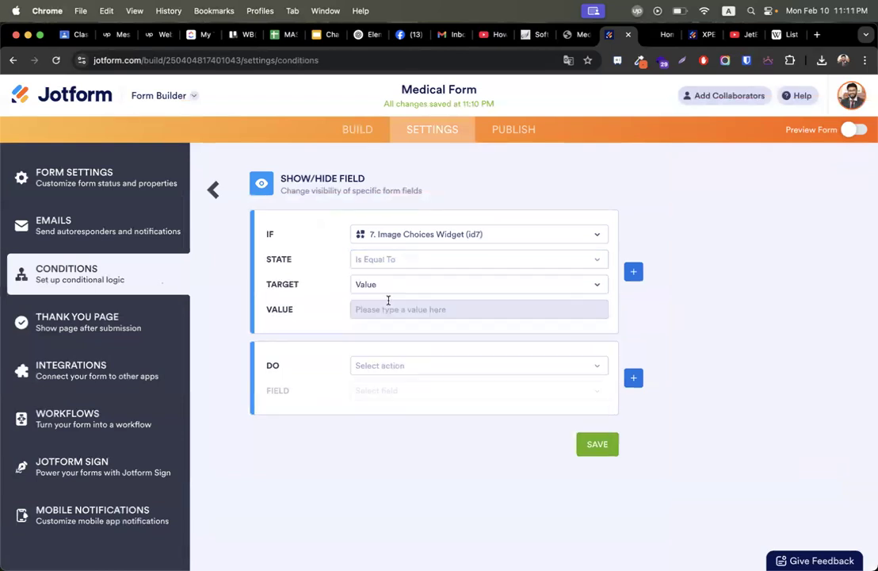
Change the condition state to Contains, keeping Value as the target.
{"action": "left_click", "coordinate": [388, 307]}
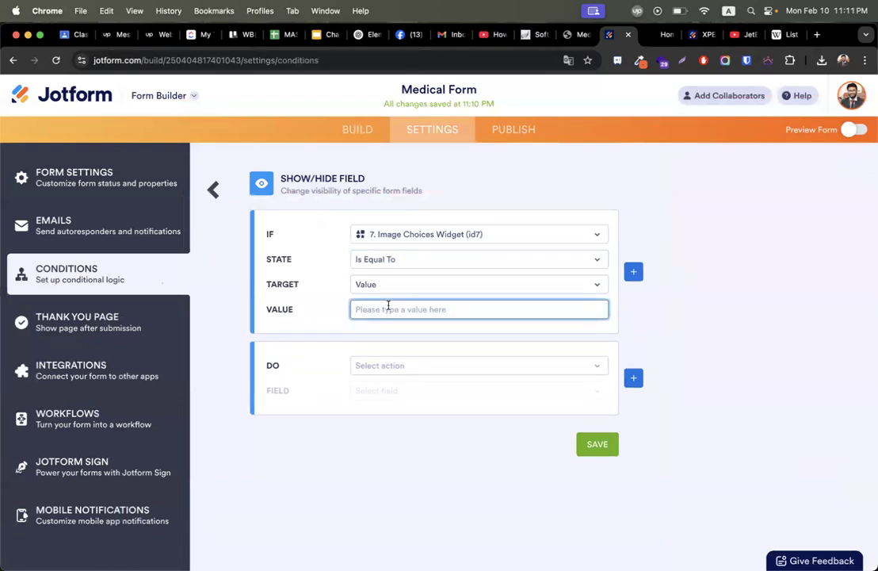
{"action": "left_click", "coordinate": [453, 284]}
{"action": "left_click", "coordinate": [428, 267]}
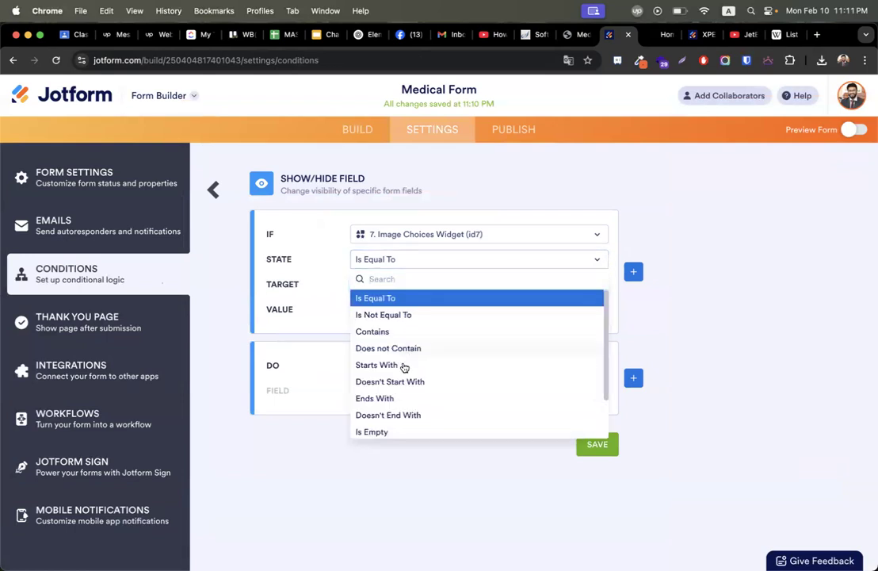
{"action": "scroll", "coordinate": [402, 367], "scroll_direction": "down", "scroll_amount": 1}
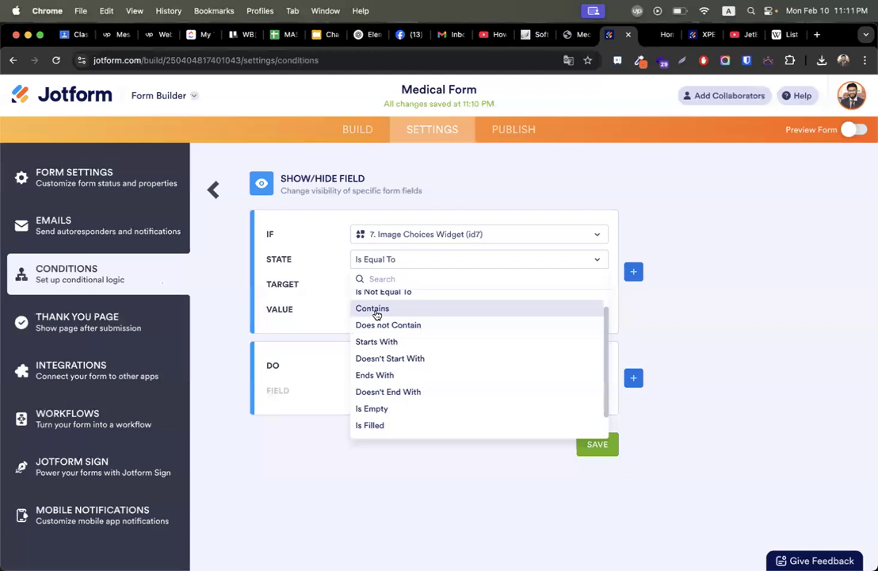
{"action": "left_click", "coordinate": [377, 309]}
{"action": "left_click", "coordinate": [382, 291]}
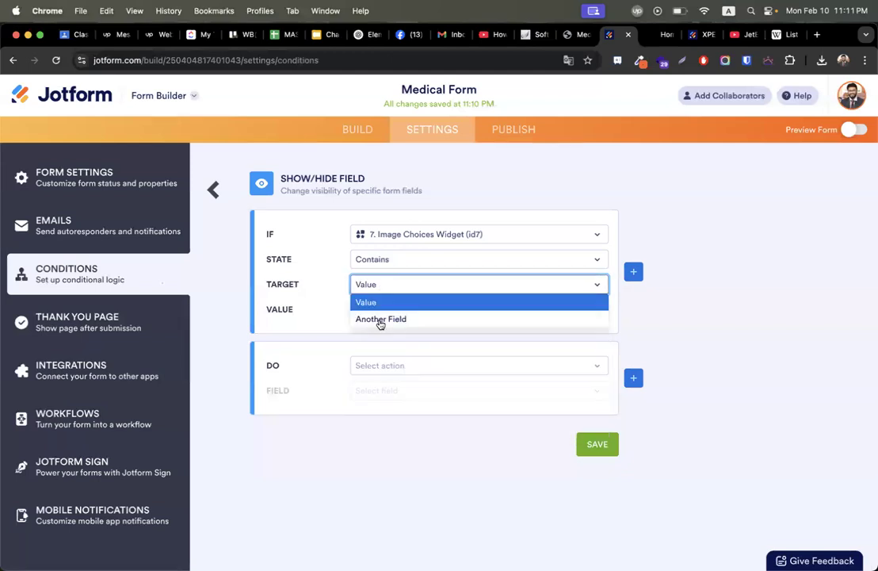
{"action": "left_click", "coordinate": [402, 284]}
{"action": "left_click", "coordinate": [402, 265]}
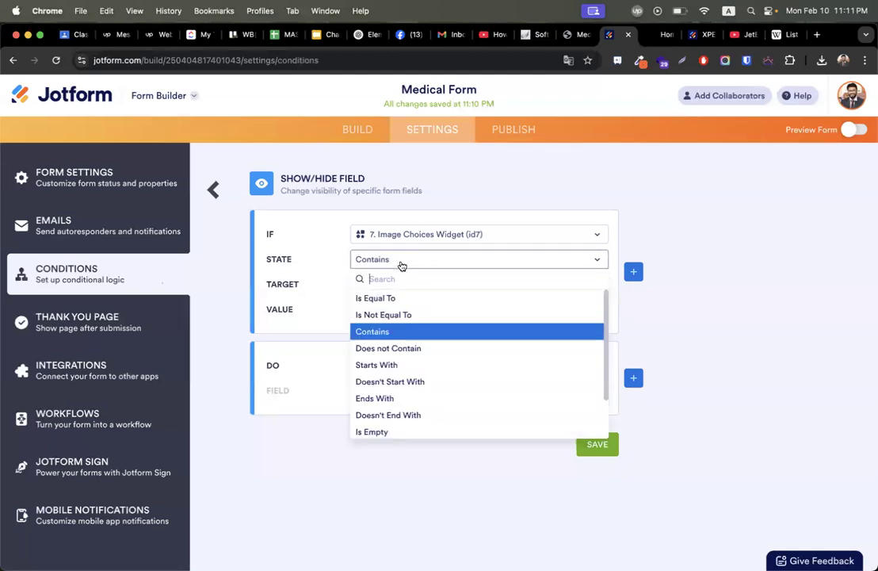
{"action": "scroll", "coordinate": [401, 363], "scroll_direction": "down", "scroll_amount": 3}
{"action": "scroll", "coordinate": [400, 363], "scroll_direction": "up", "scroll_amount": 3}
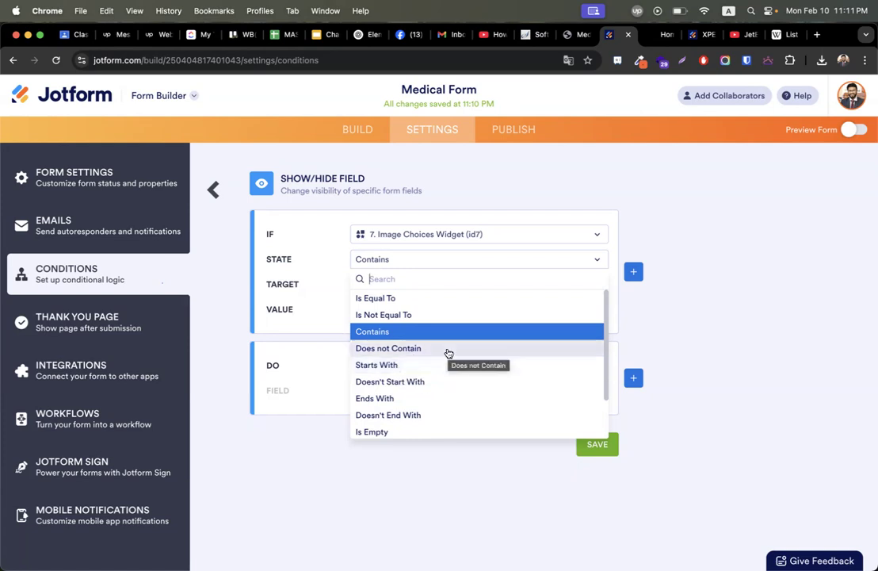
{"action": "left_click", "coordinate": [380, 333]}
{"action": "left_click", "coordinate": [399, 308]}
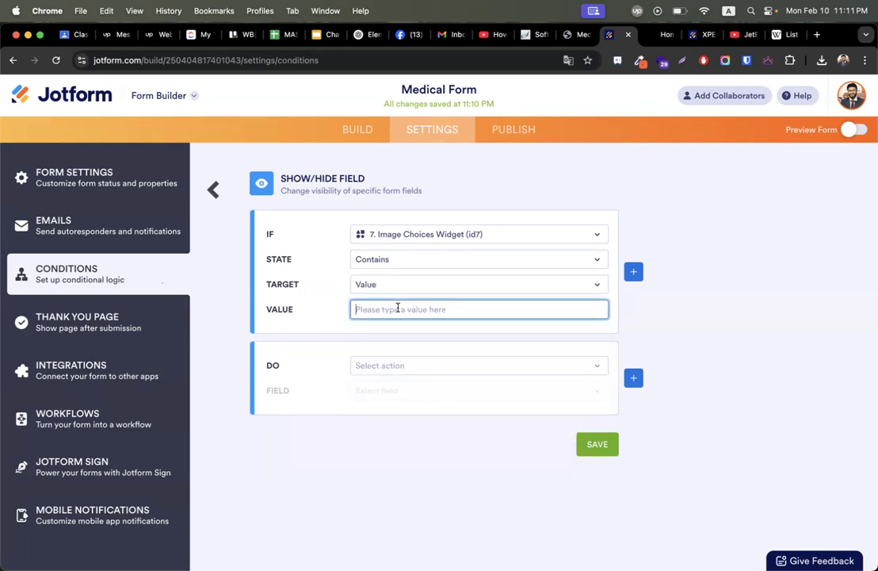
{"action": "left_click", "coordinate": [383, 290]}
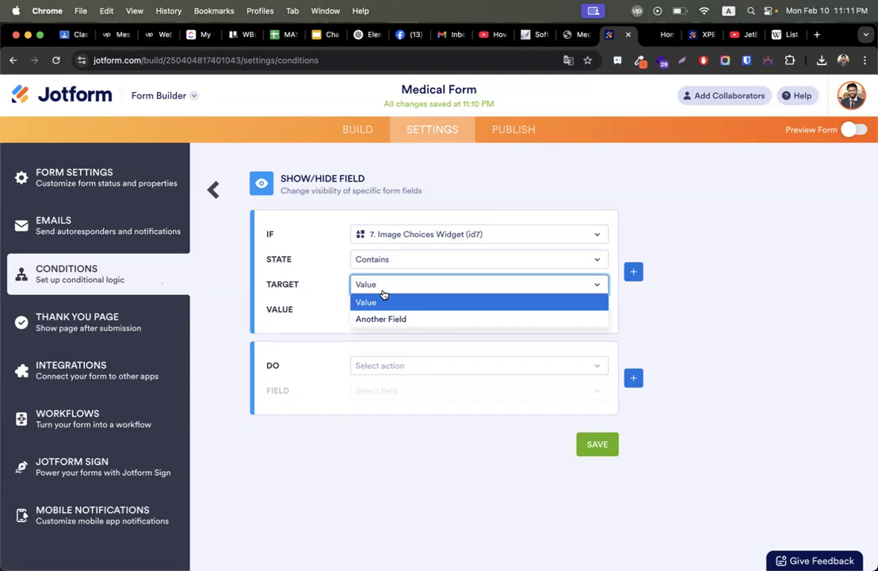
{"action": "left_click", "coordinate": [341, 319]}
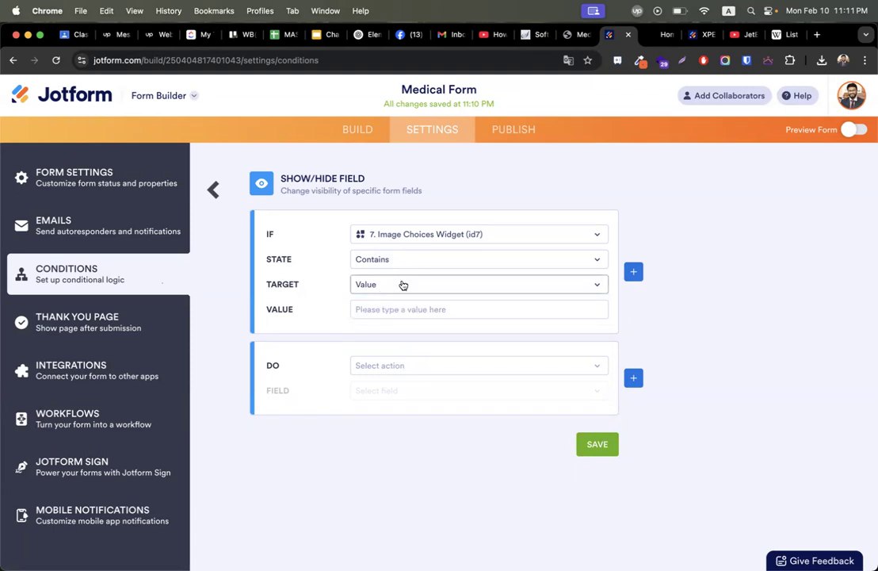
{"action": "left_click", "coordinate": [405, 264]}
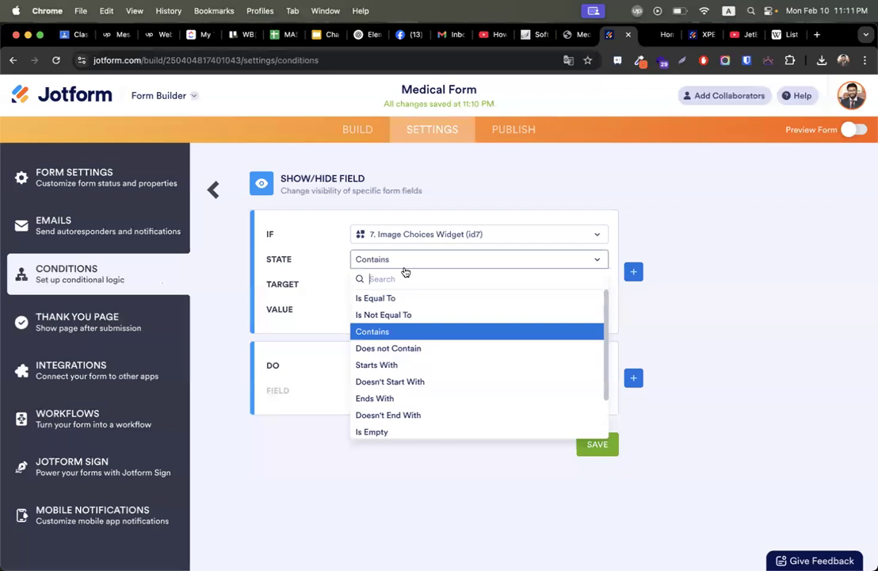
{"action": "left_click", "coordinate": [743, 241]}
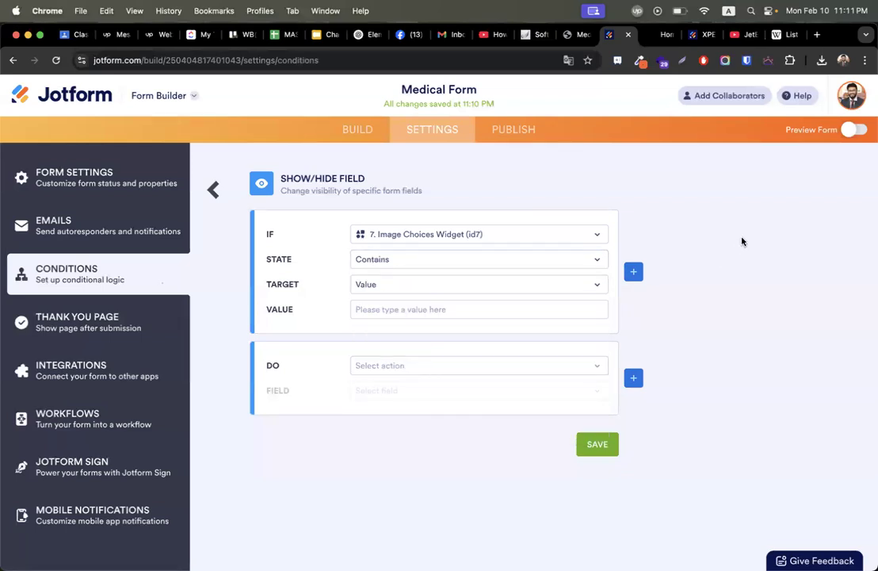
Enter 1 as the condition value and return to the form builder.
{"action": "left_click", "coordinate": [410, 312]}
{"action": "type", "text": "1"}
{"action": "left_click", "coordinate": [720, 306]}
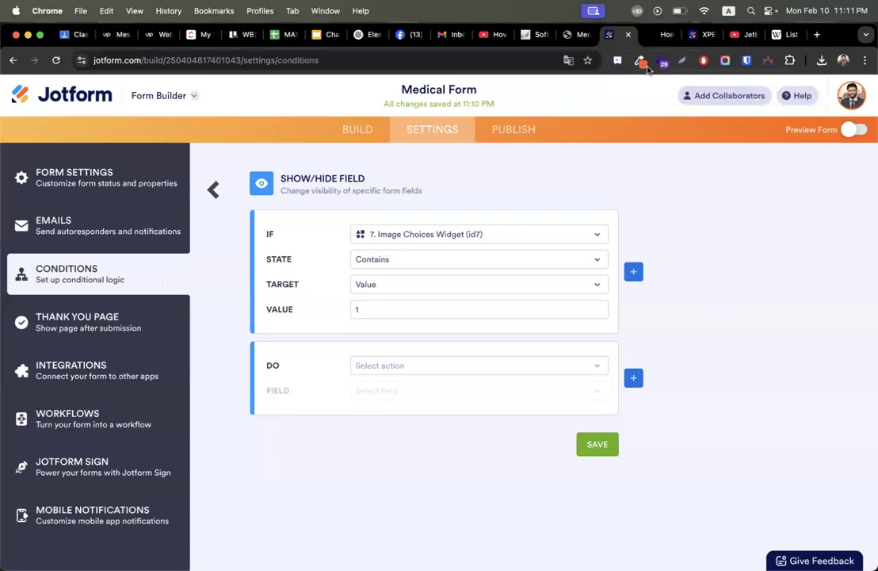
{"action": "left_click", "coordinate": [358, 129]}
{"action": "scroll", "coordinate": [522, 348], "scroll_direction": "down", "scroll_amount": 10}
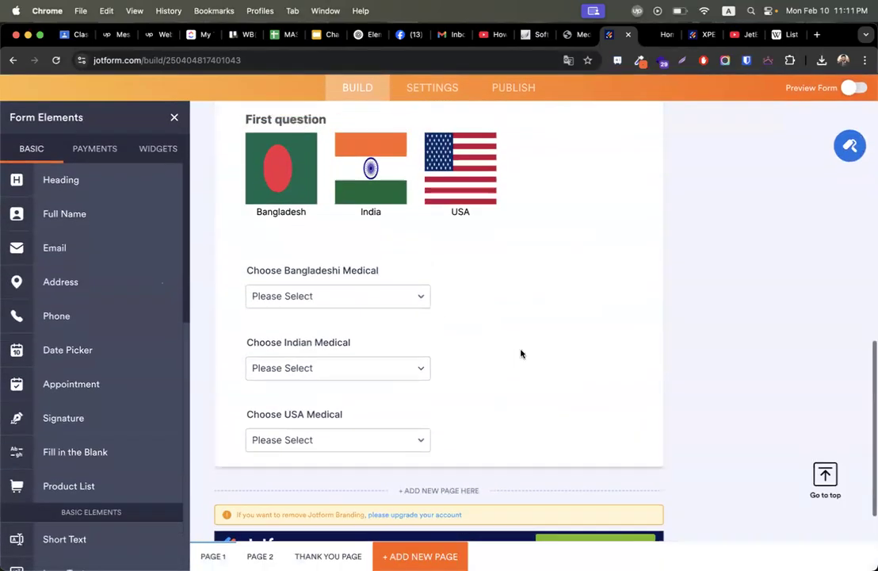
{"action": "scroll", "coordinate": [521, 353], "scroll_direction": "up", "scroll_amount": 2}
{"action": "left_click", "coordinate": [262, 245]}
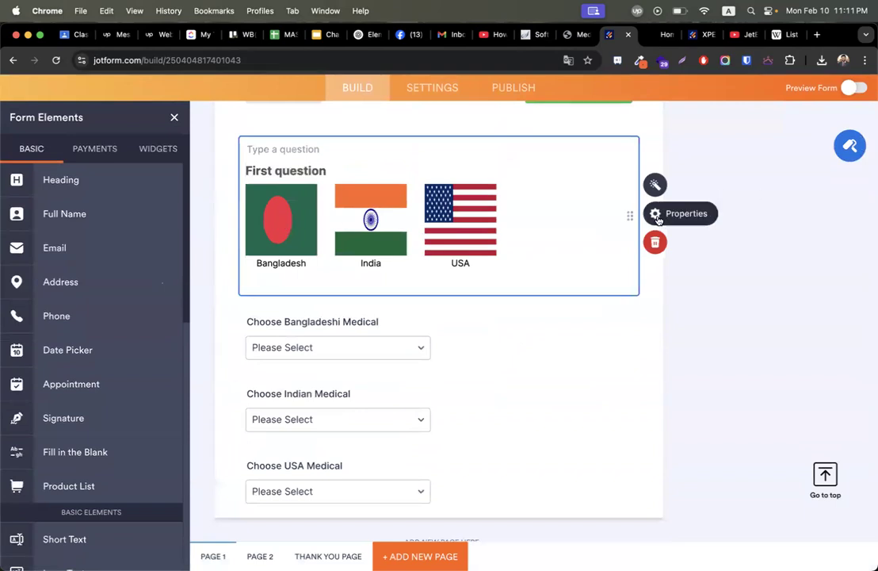
{"action": "left_click", "coordinate": [655, 185]}
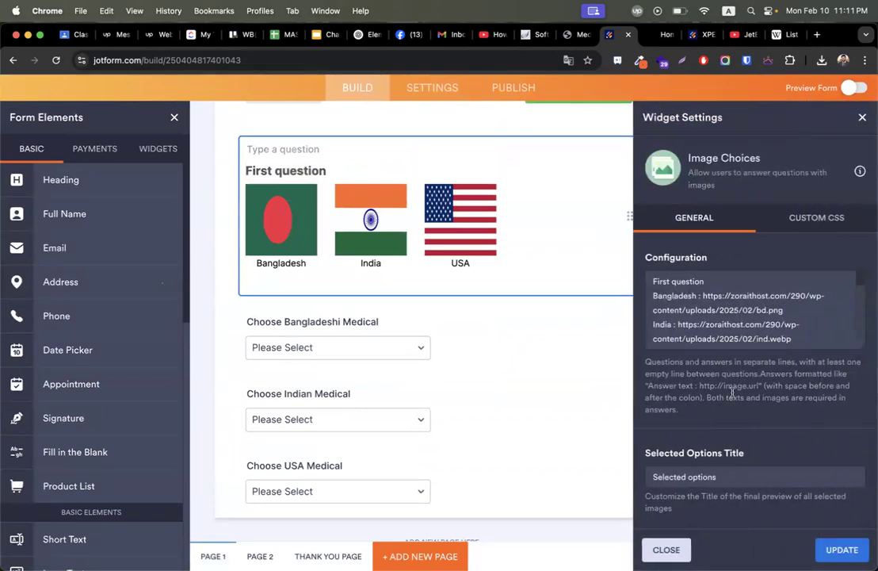
{"action": "left_click", "coordinate": [812, 218]}
{"action": "left_click", "coordinate": [715, 223]}
{"action": "left_click", "coordinate": [719, 311]}
{"action": "left_click", "coordinate": [842, 549]}
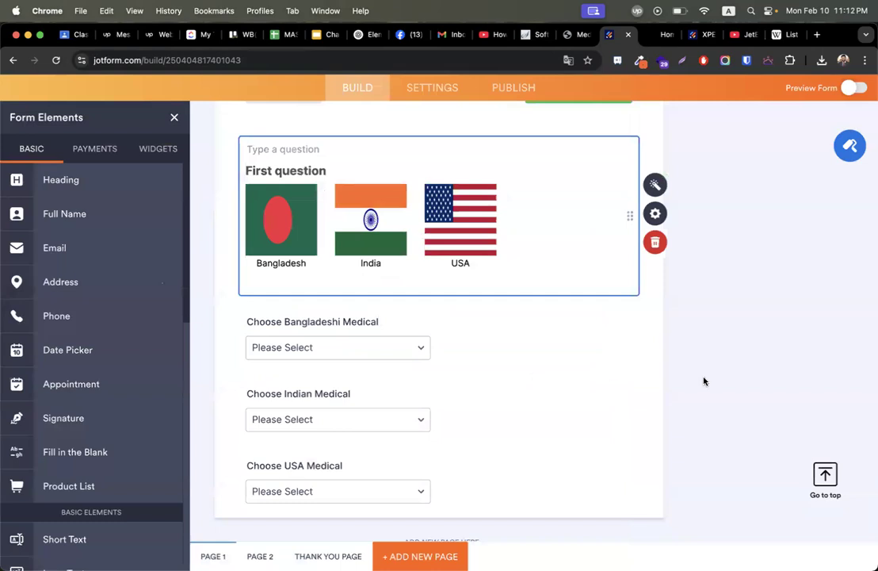
{"action": "scroll", "coordinate": [500, 278], "scroll_direction": "up", "scroll_amount": 2}
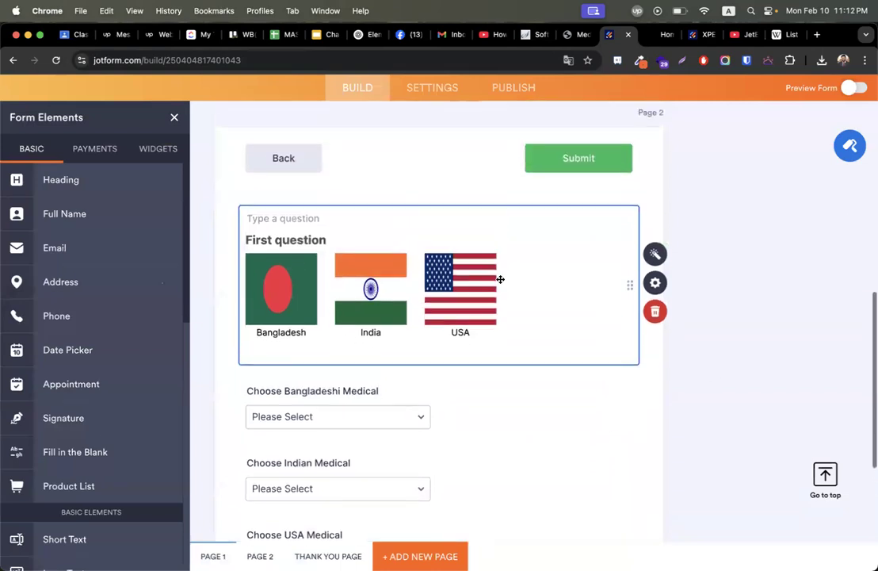
{"action": "scroll", "coordinate": [500, 279], "scroll_direction": "up", "scroll_amount": 1}
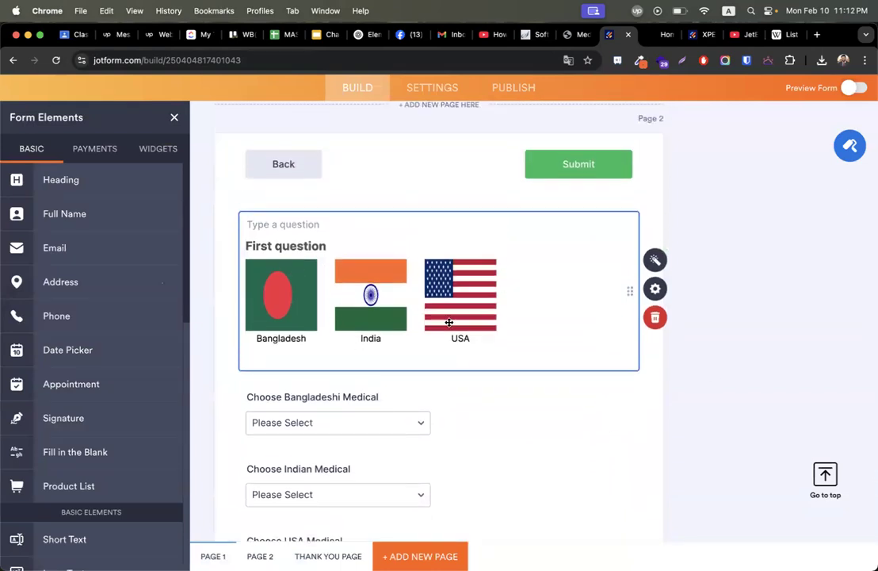
{"action": "scroll", "coordinate": [88, 436], "scroll_direction": "down", "scroll_amount": 5}
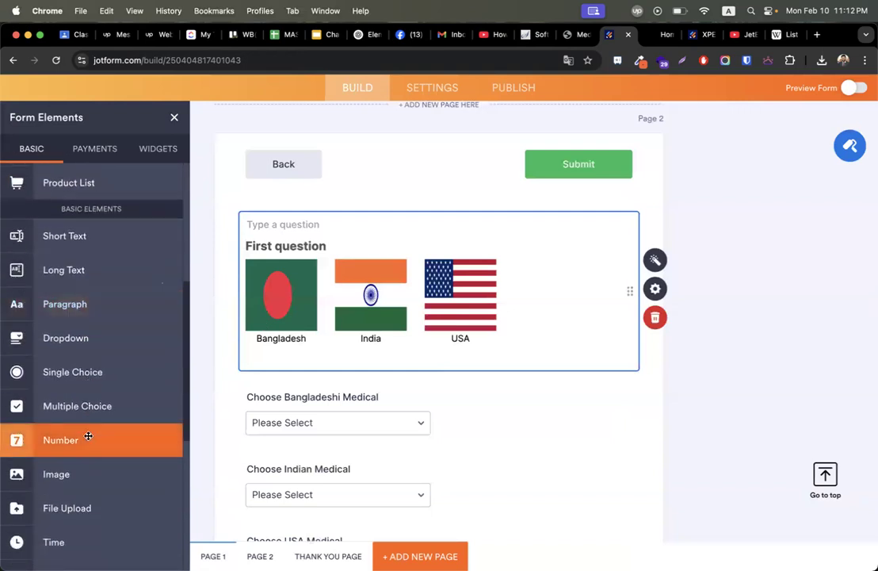
{"action": "scroll", "coordinate": [88, 436], "scroll_direction": "down", "scroll_amount": 4}
{"action": "scroll", "coordinate": [88, 436], "scroll_direction": "down", "scroll_amount": 4}
{"action": "scroll", "coordinate": [88, 436], "scroll_direction": "up", "scroll_amount": 4}
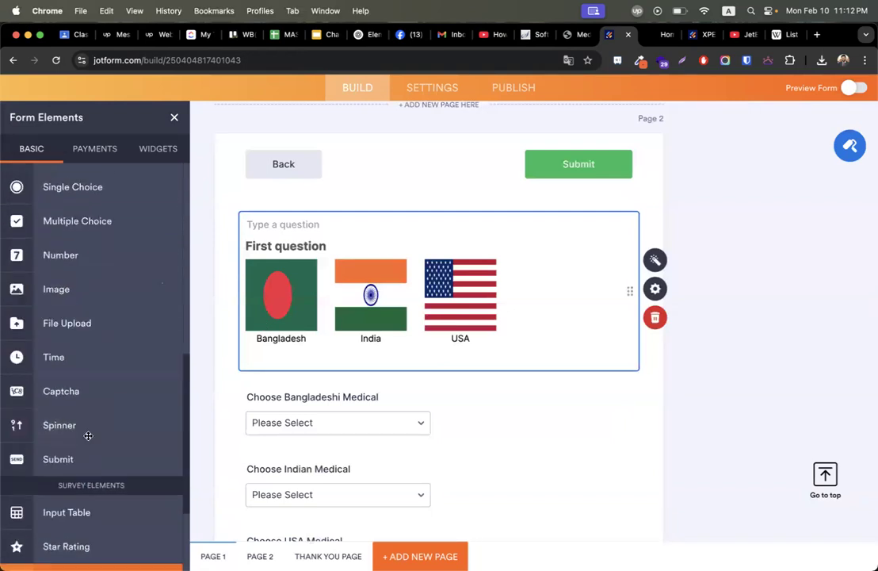
{"action": "scroll", "coordinate": [88, 435], "scroll_direction": "up", "scroll_amount": 5}
{"action": "scroll", "coordinate": [98, 350], "scroll_direction": "down", "scroll_amount": 1}
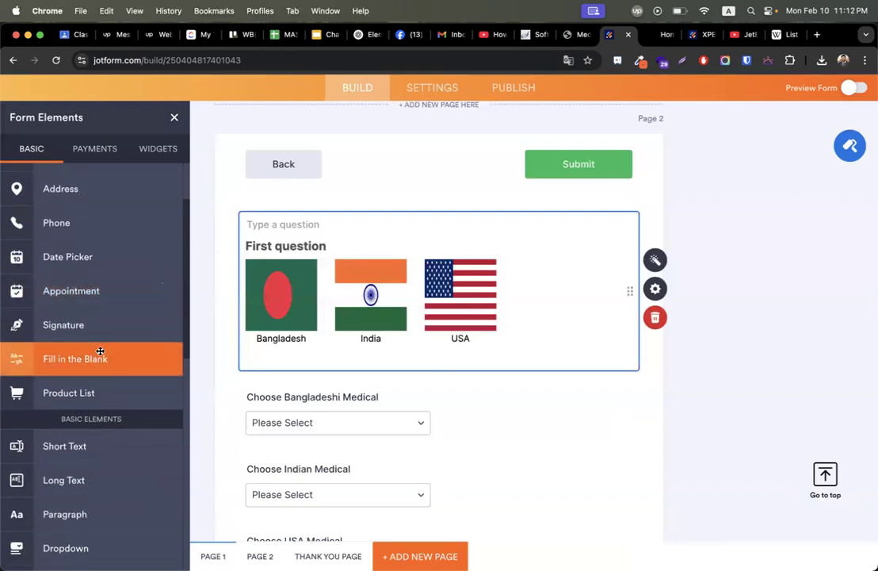
{"action": "scroll", "coordinate": [100, 351], "scroll_direction": "down", "scroll_amount": 3}
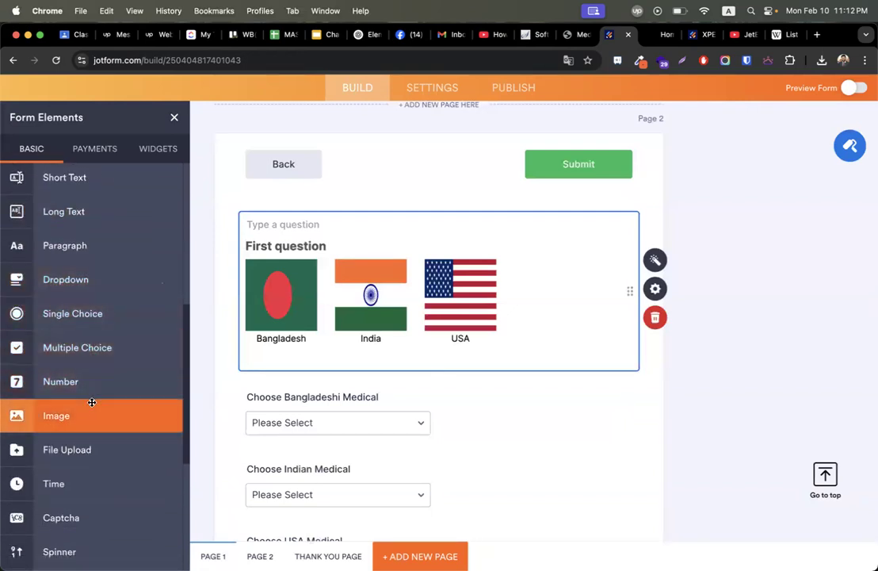
{"action": "scroll", "coordinate": [91, 400], "scroll_direction": "down", "scroll_amount": 6}
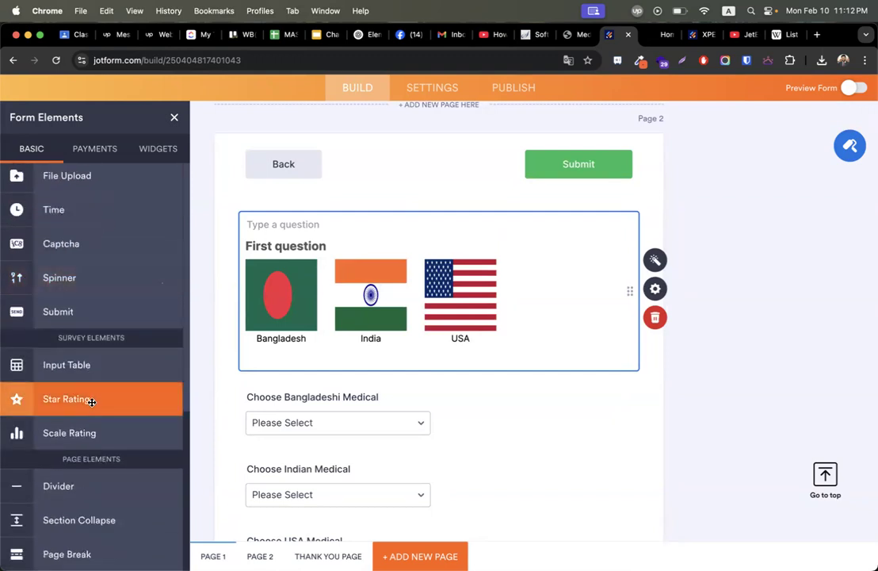
{"action": "scroll", "coordinate": [98, 392], "scroll_direction": "up", "scroll_amount": 4}
{"action": "scroll", "coordinate": [98, 390], "scroll_direction": "up", "scroll_amount": 2}
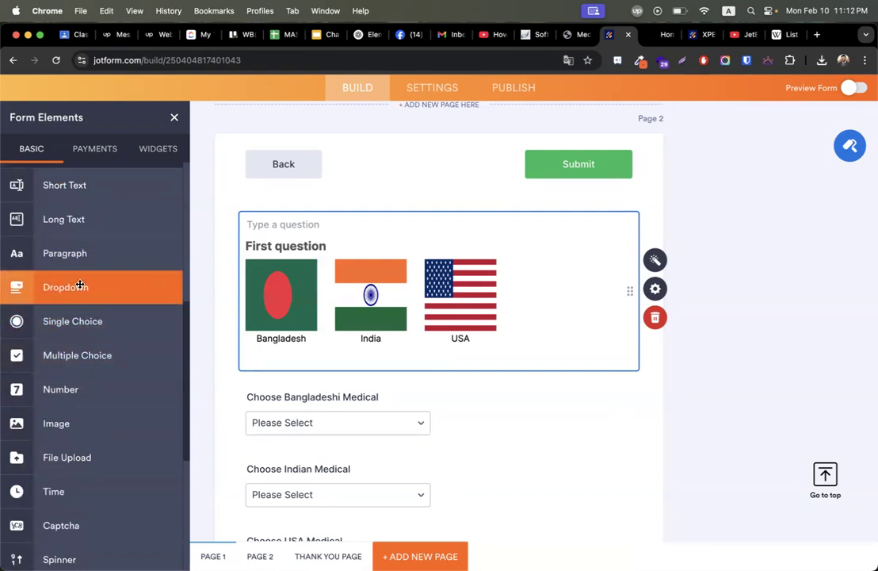
{"action": "scroll", "coordinate": [80, 285], "scroll_direction": "up", "scroll_amount": 1}
{"action": "left_click_drag", "start_coordinate": [73, 340], "coordinate": [378, 381]}
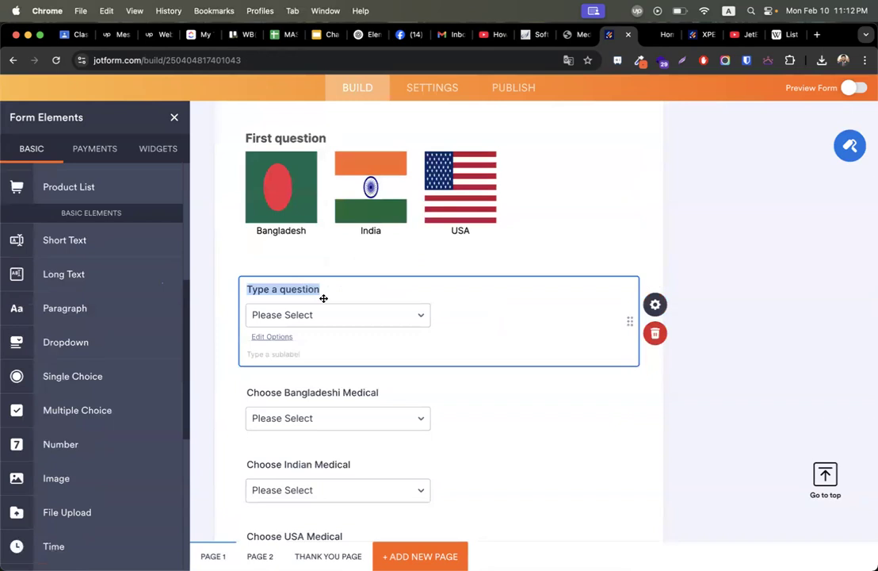
{"action": "type", "text": "Choose COuntry"}
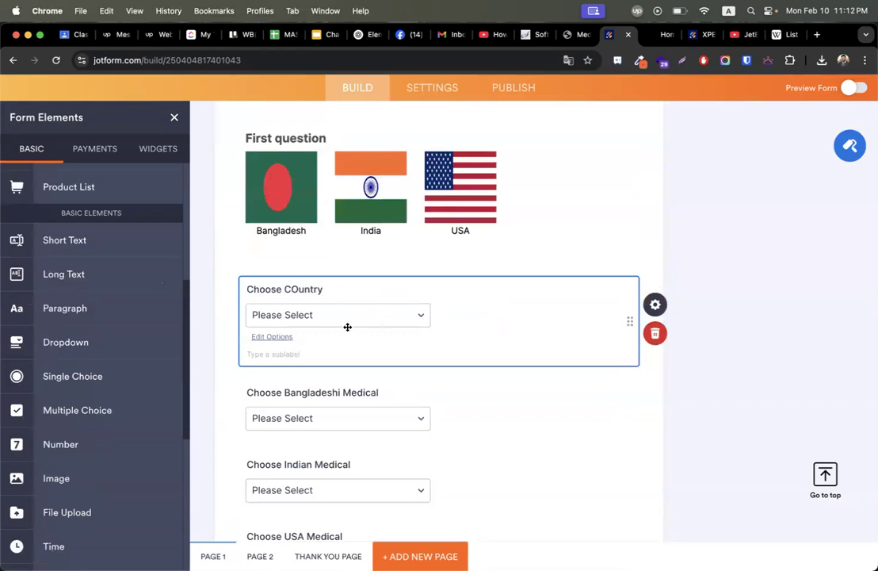
{"action": "left_click", "coordinate": [334, 314]}
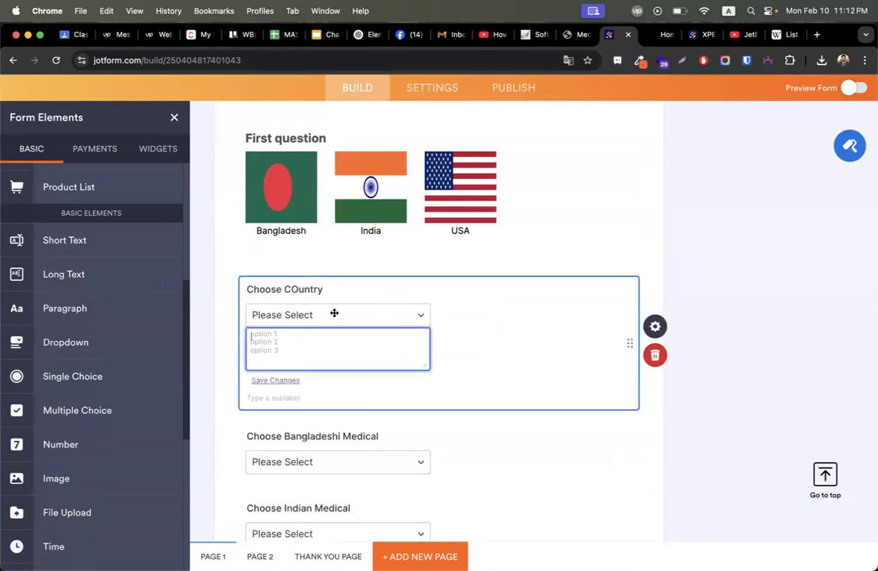
{"action": "type", "text": "Bangladesh"}
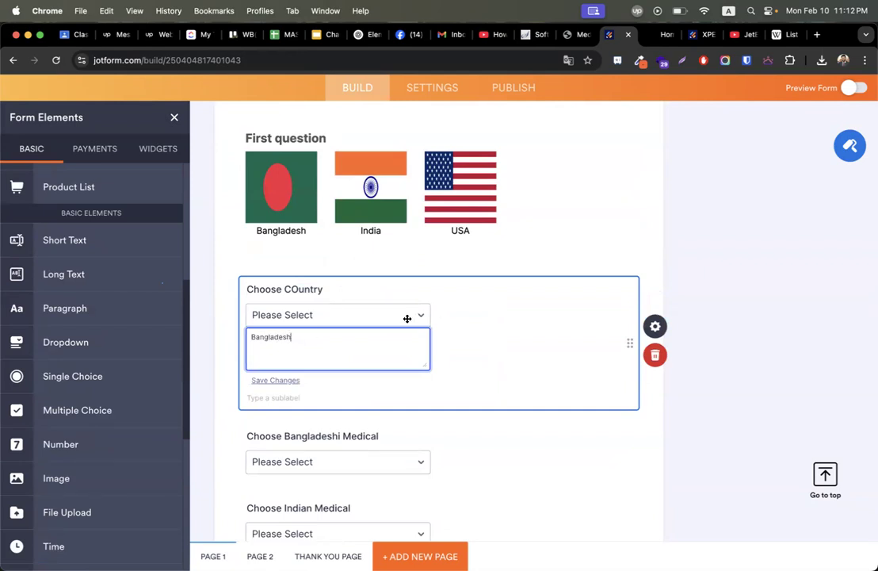
{"action": "left_click", "coordinate": [662, 353]}
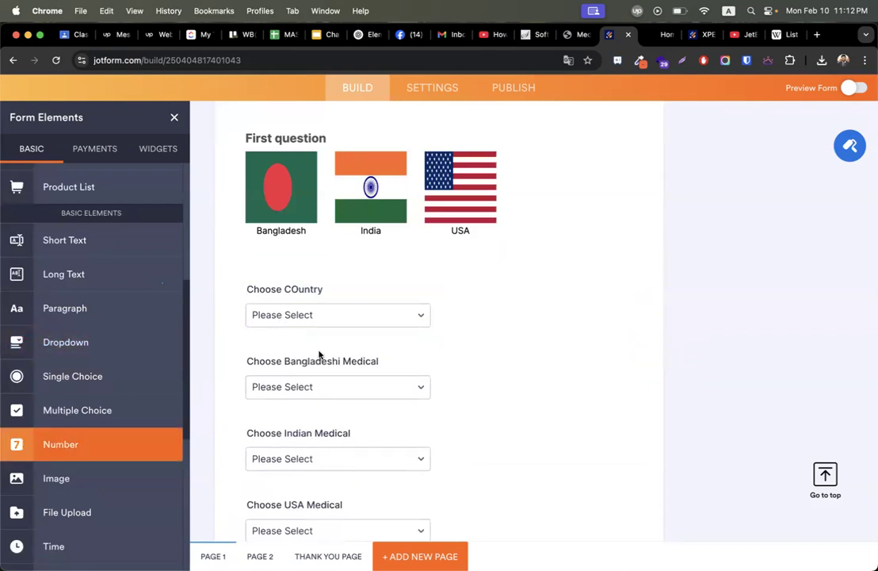
{"action": "left_click", "coordinate": [367, 307]}
{"action": "left_click", "coordinate": [675, 334]}
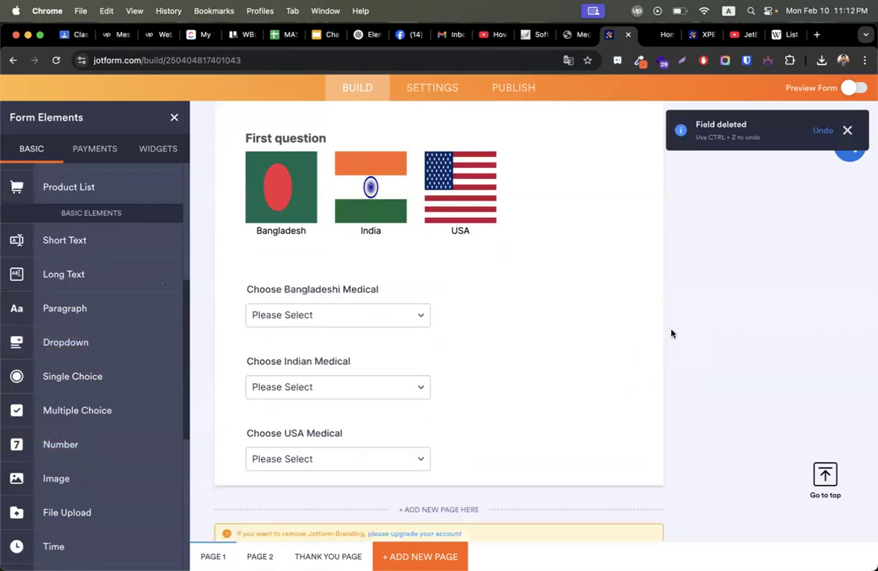
Add a single-choice question labelled 'Choose Country' with Bangladesh as its first option.
{"action": "left_click_drag", "start_coordinate": [73, 376], "coordinate": [319, 278]}
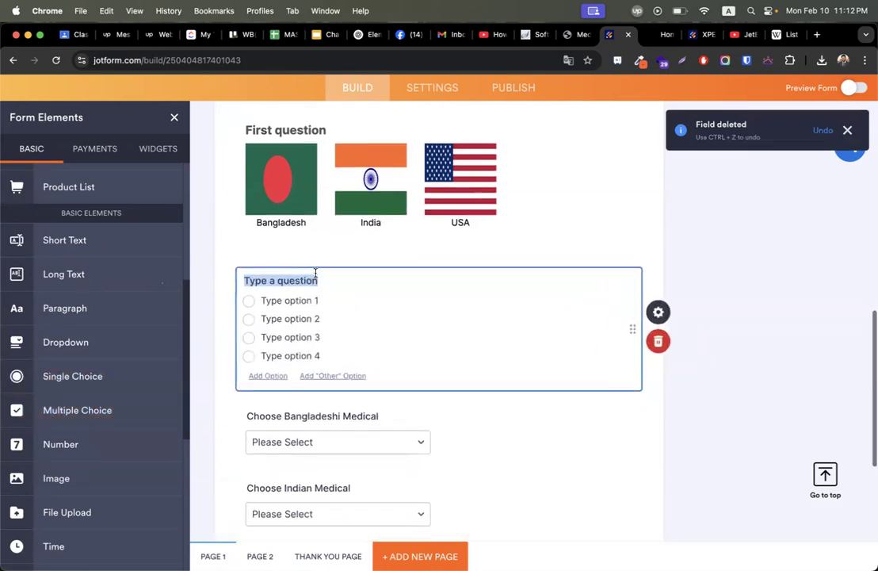
{"action": "type", "text": "Choose Country"}
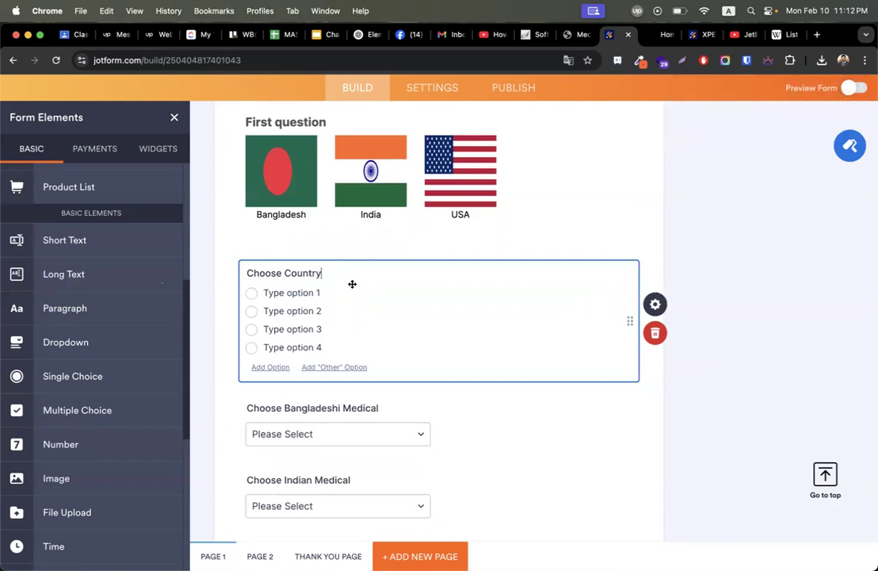
{"action": "key", "text": "Tab"}
{"action": "type", "text": "Banglades"}
{"action": "type", "text": "sh"}
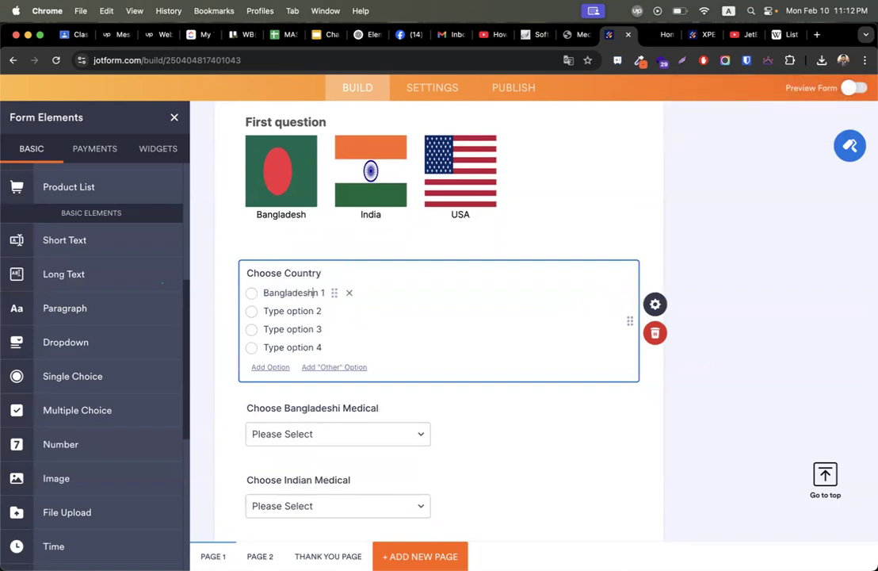
{"action": "left_click", "coordinate": [298, 307]}
{"action": "left_click", "coordinate": [321, 291]}
{"action": "key", "text": "BackSpace"}
{"action": "key", "text": "Delete"}
Delete the fourth option and set the second and third options to India and USA.
{"action": "left_click", "coordinate": [346, 348]}
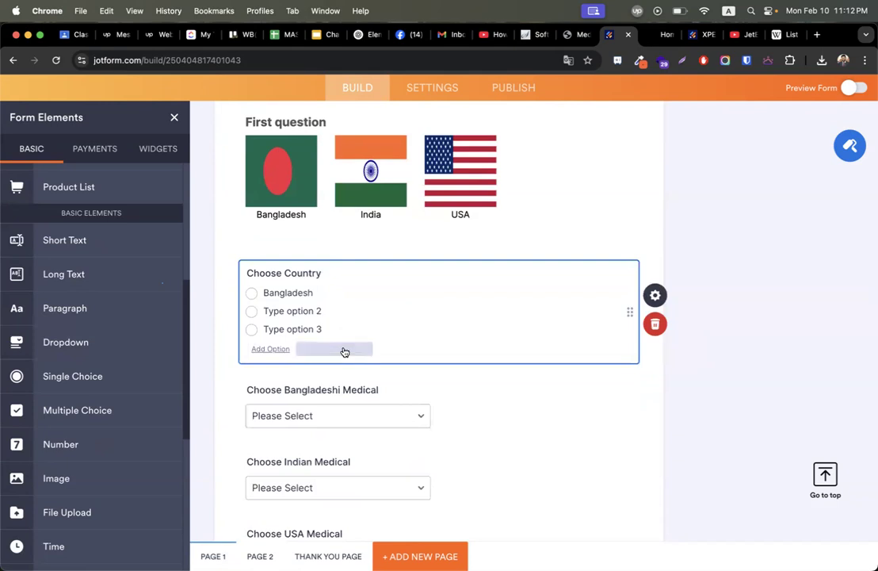
{"action": "left_click", "coordinate": [295, 311]}
{"action": "type", "text": "India"}
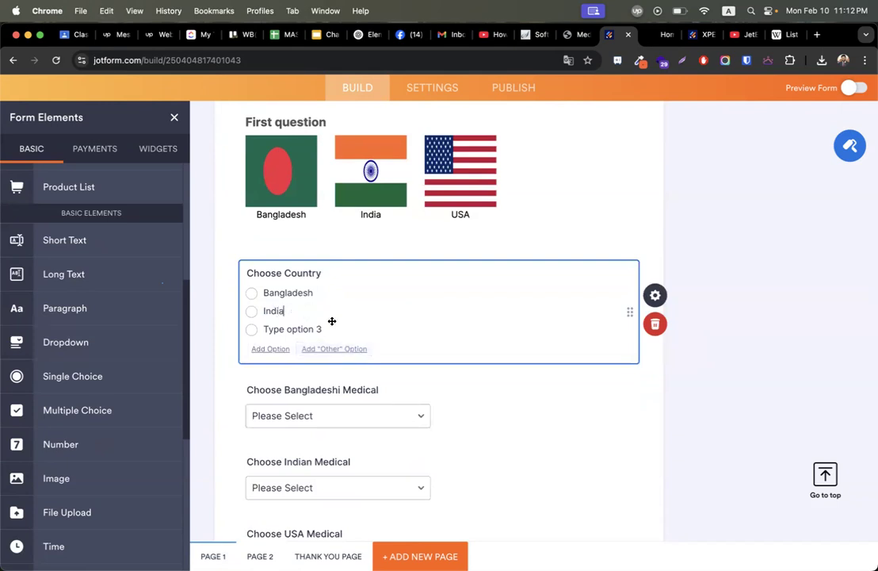
{"action": "left_click", "coordinate": [310, 328]}
{"action": "type", "text": "USA"}
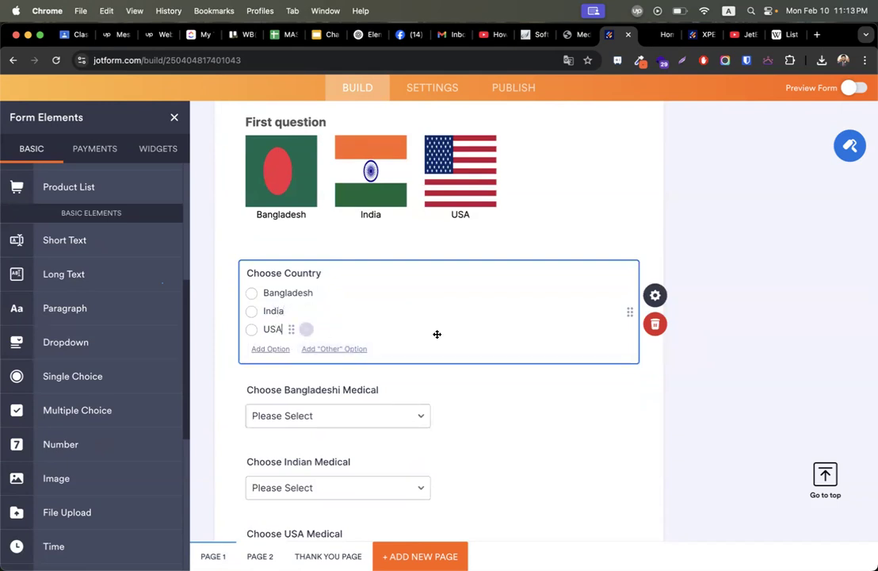
{"action": "left_click", "coordinate": [747, 323]}
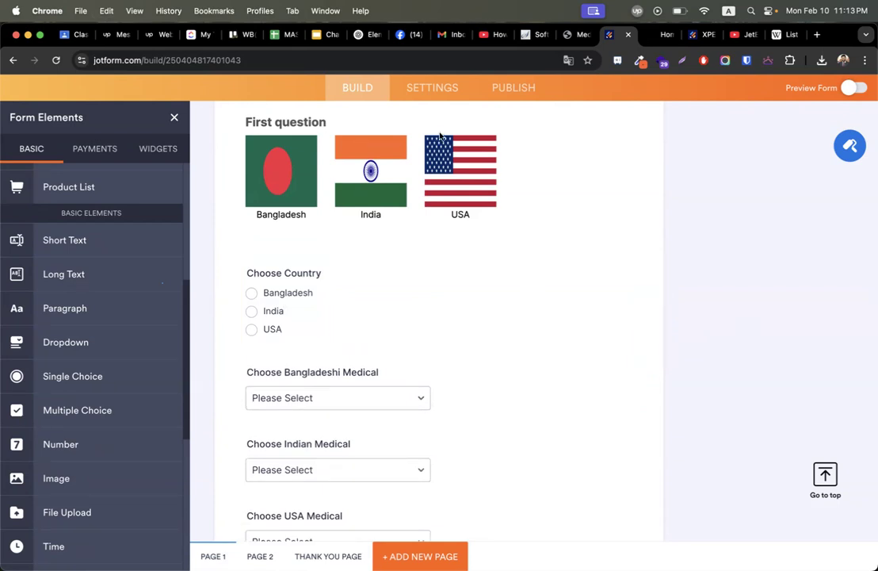
{"action": "left_click", "coordinate": [438, 88]}
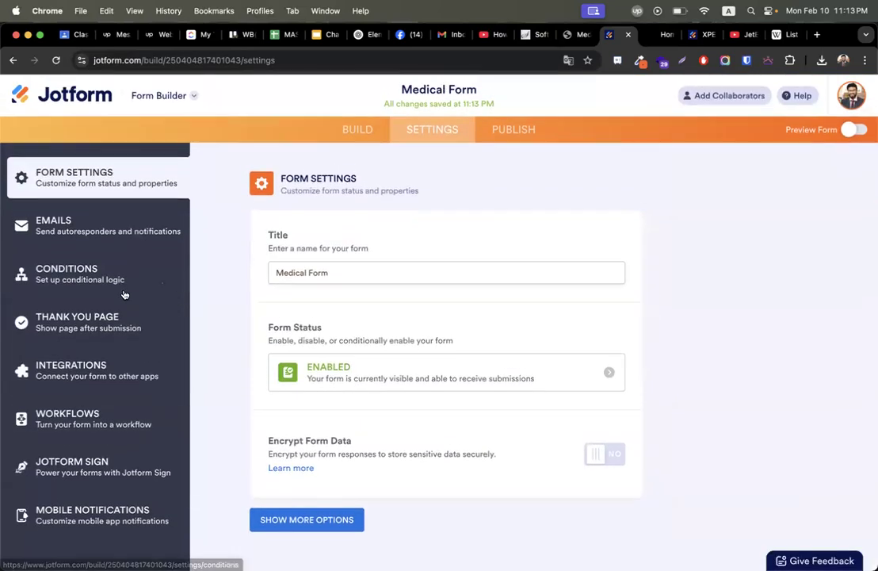
Start a show/hide condition: if Choose Country is equal to Bangladesh.
{"action": "left_click", "coordinate": [124, 294]}
{"action": "left_click", "coordinate": [290, 266]}
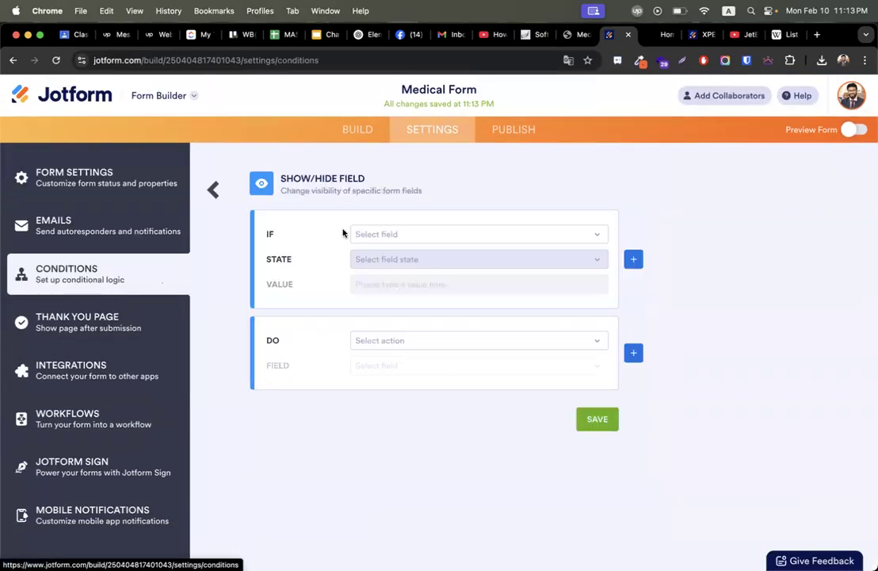
{"action": "left_click", "coordinate": [400, 231]}
{"action": "scroll", "coordinate": [442, 333], "scroll_direction": "down", "scroll_amount": 3}
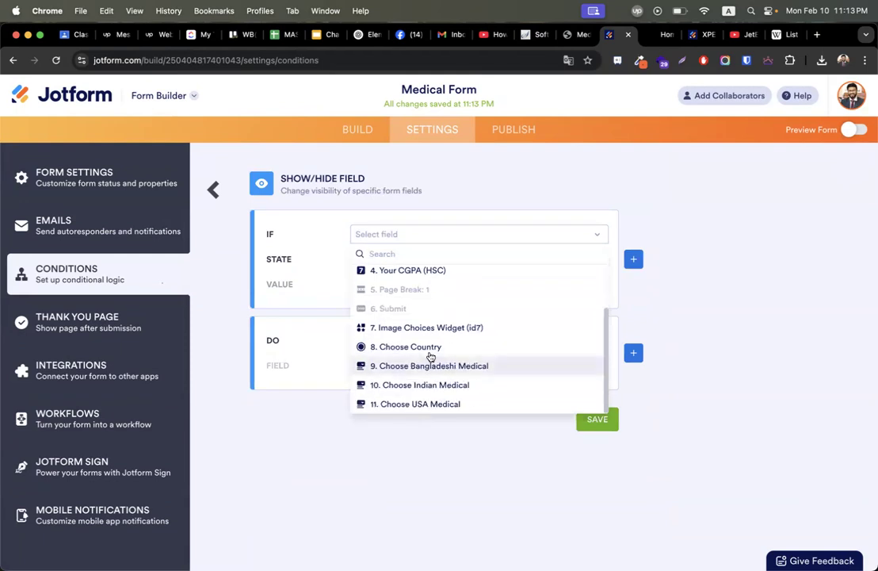
{"action": "left_click", "coordinate": [430, 348]}
{"action": "left_click", "coordinate": [389, 259]}
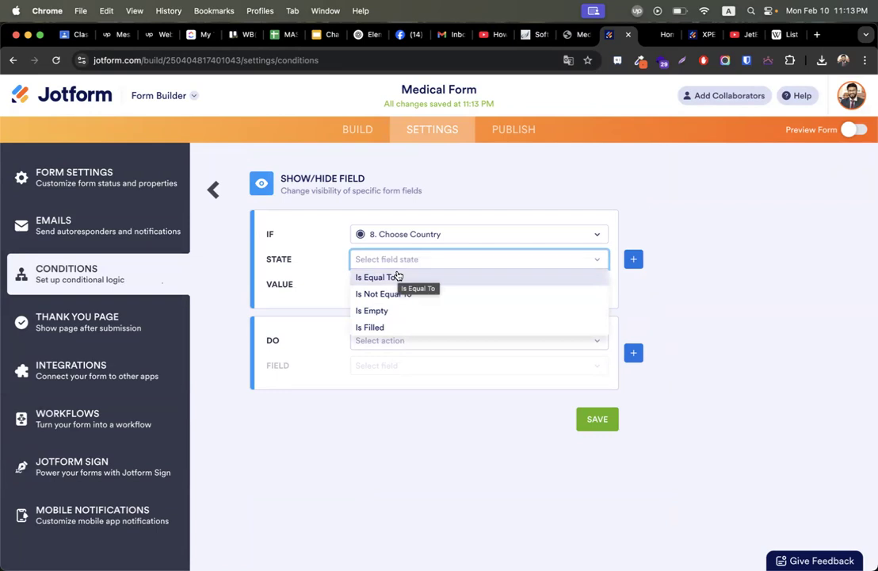
{"action": "left_click", "coordinate": [398, 276]}
{"action": "left_click", "coordinate": [398, 284]}
{"action": "left_click", "coordinate": [393, 306]}
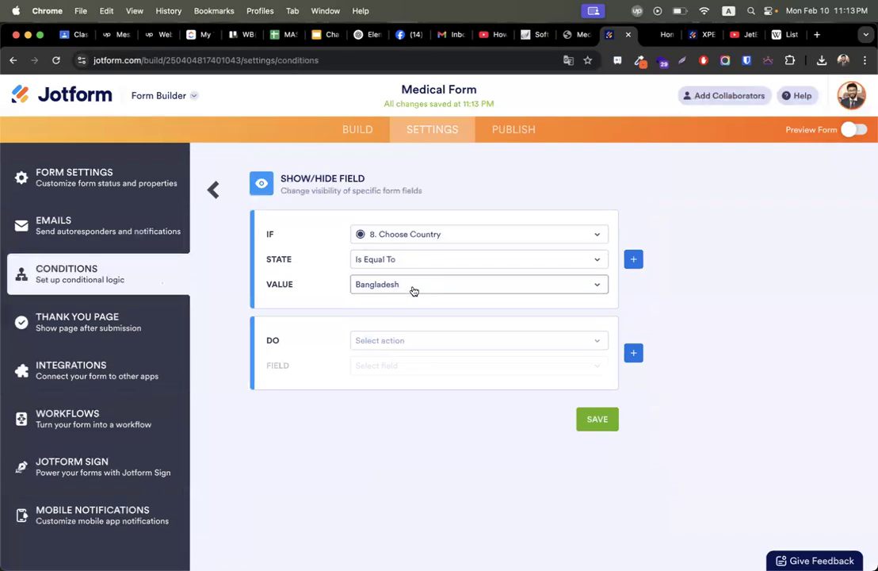
Set the action to show the Choose Bangladeshi Medical field, then preview the form.
{"action": "left_click", "coordinate": [408, 341]}
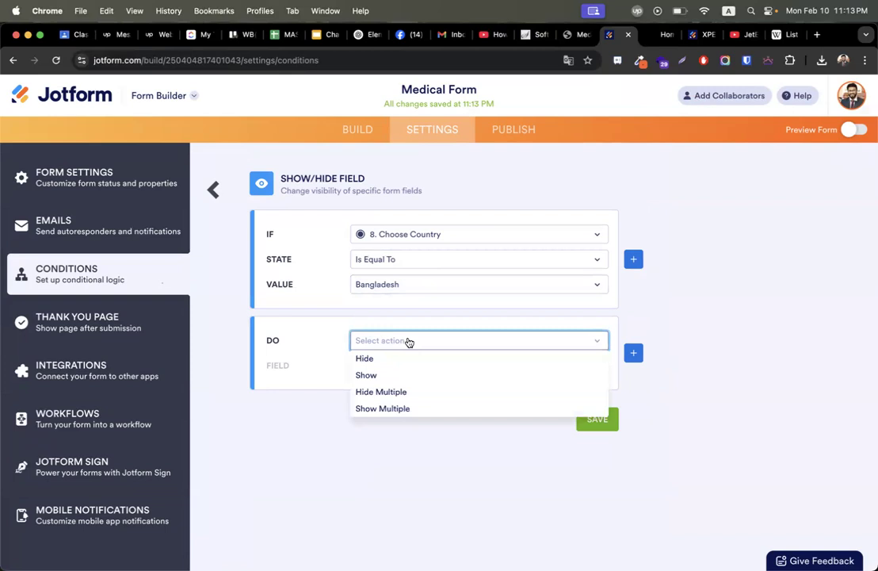
{"action": "left_click", "coordinate": [389, 375]}
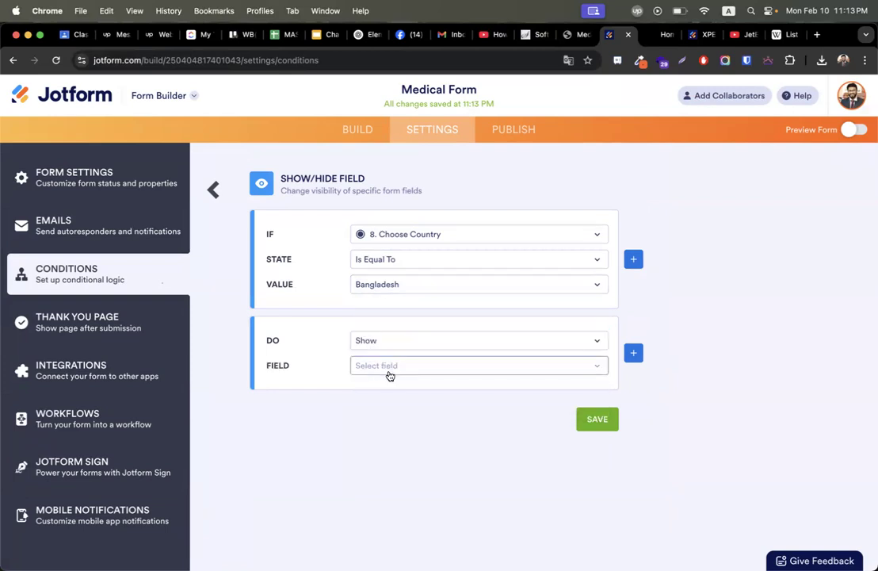
{"action": "left_click", "coordinate": [389, 368]}
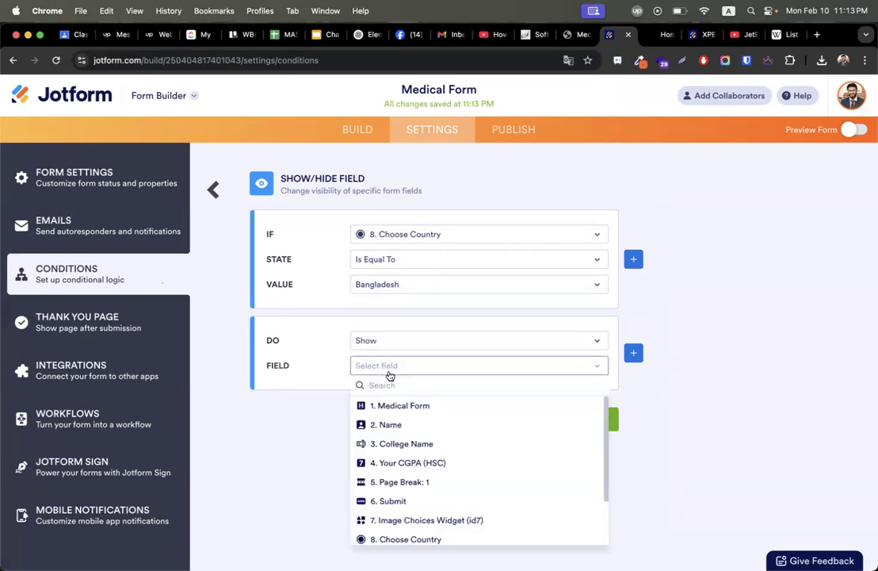
{"action": "scroll", "coordinate": [418, 448], "scroll_direction": "down", "scroll_amount": 2}
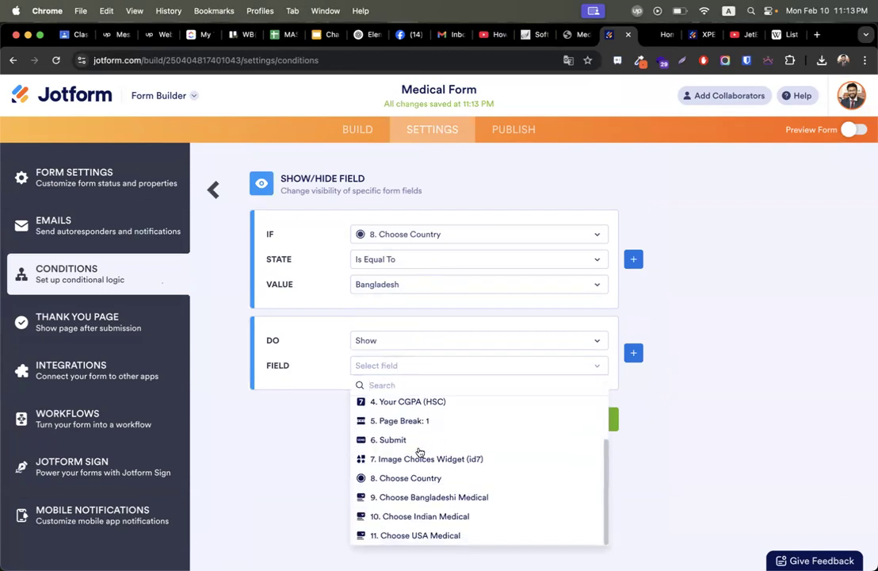
{"action": "left_click", "coordinate": [425, 499]}
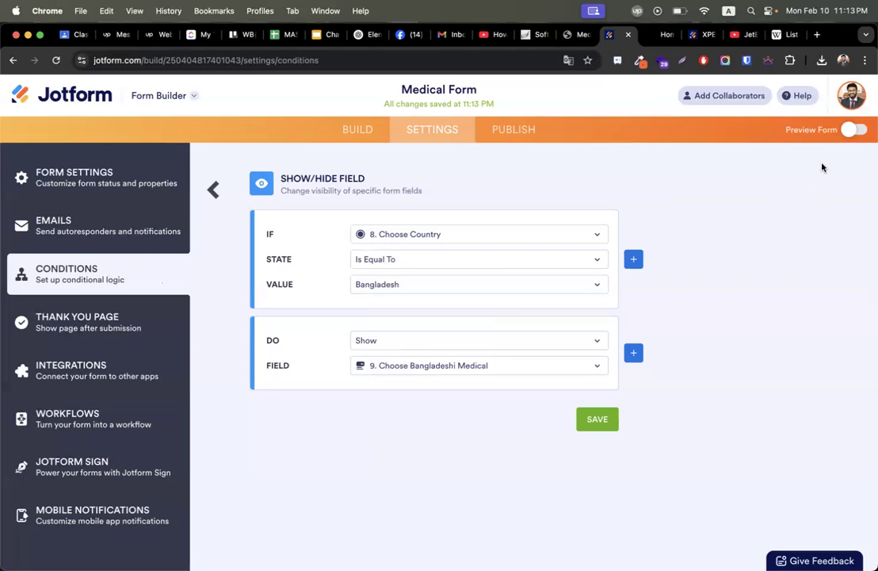
{"action": "left_click", "coordinate": [849, 132]}
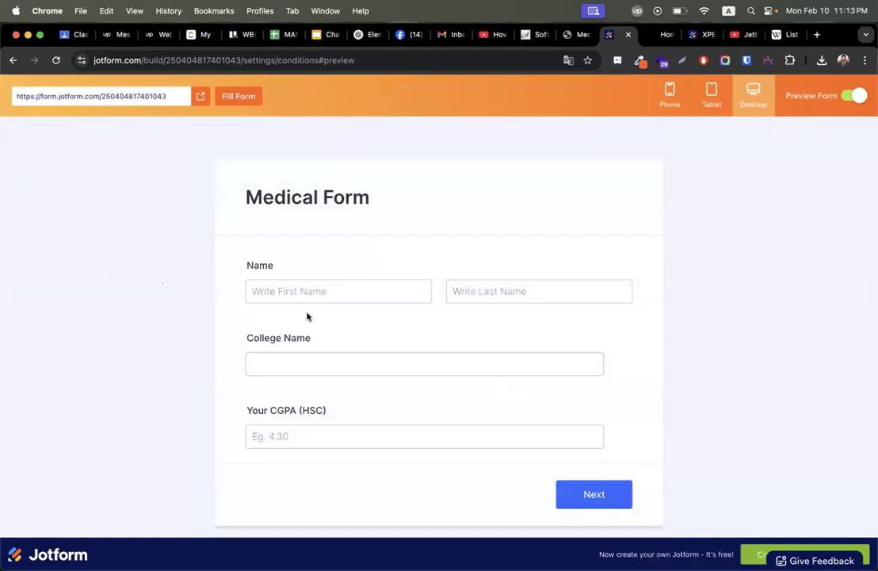
Leave the form preview and save the Bangladesh condition.
{"action": "left_click", "coordinate": [294, 291]}
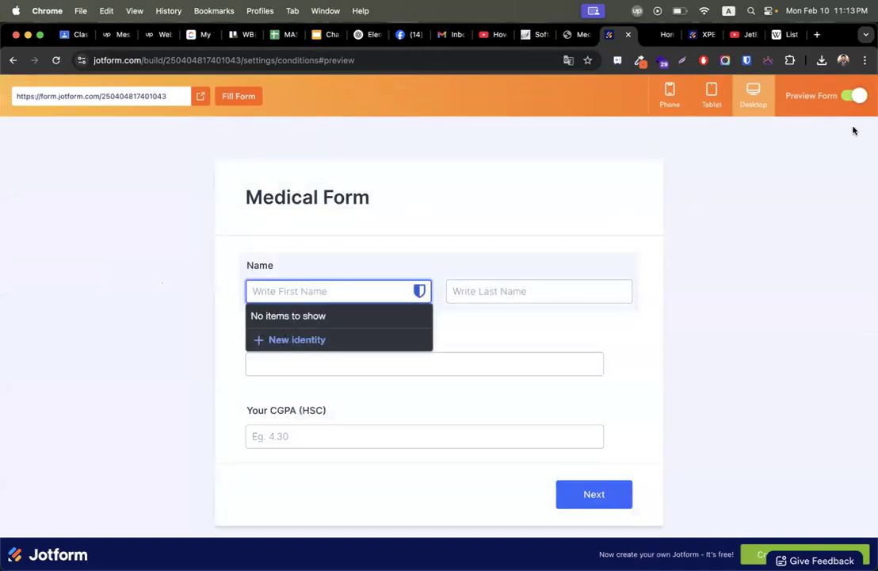
{"action": "left_click", "coordinate": [854, 96]}
{"action": "left_click", "coordinate": [596, 414]}
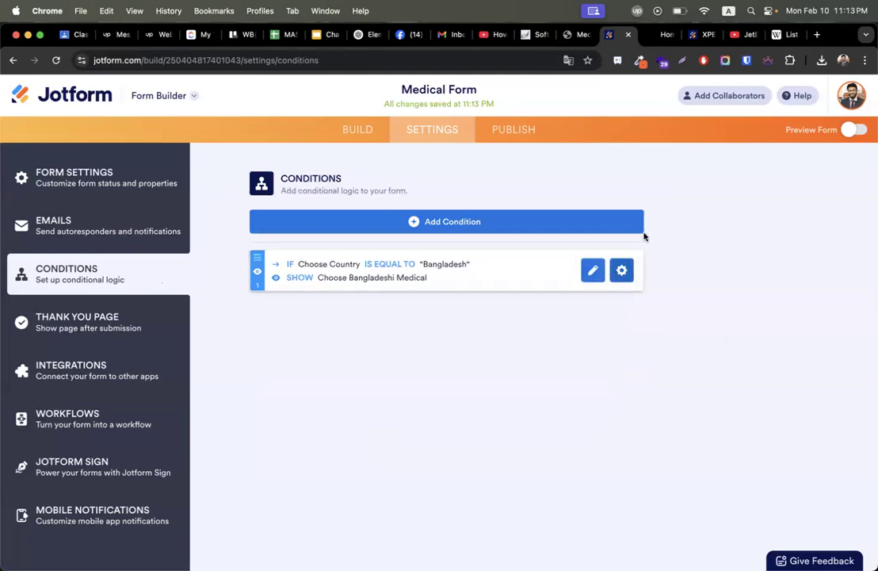
Preview the form, pick Bangladesh on page 2, and confirm Choose Bangladeshi Medical appears.
{"action": "left_click", "coordinate": [851, 130]}
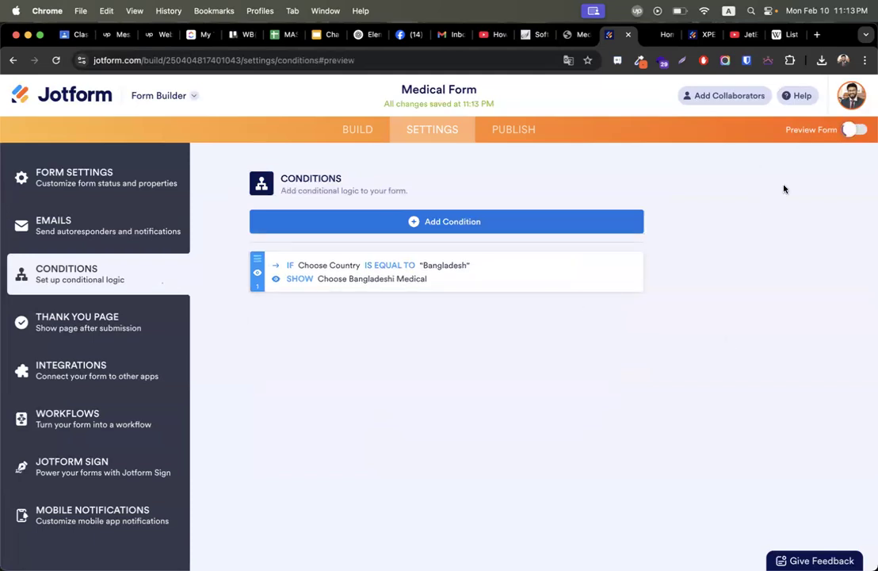
{"action": "left_click", "coordinate": [296, 294]}
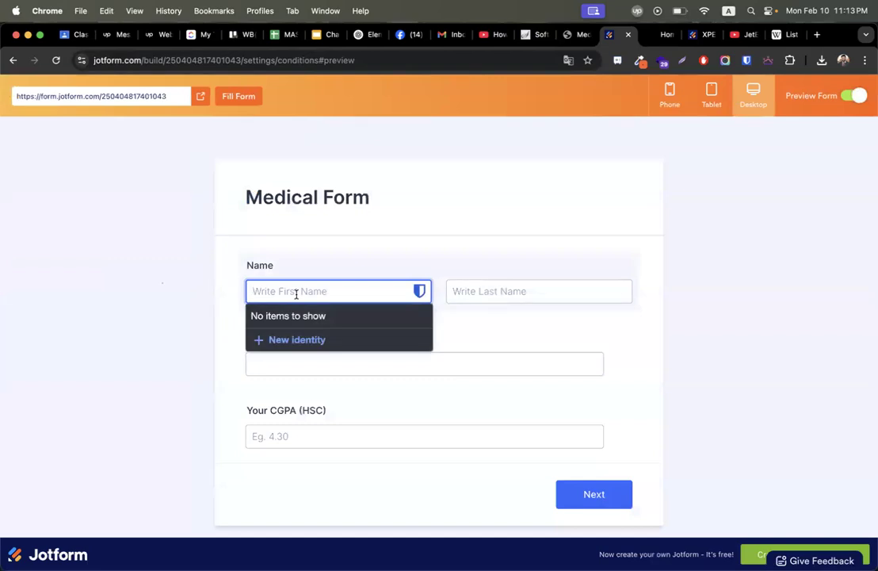
{"action": "left_click", "coordinate": [504, 366]}
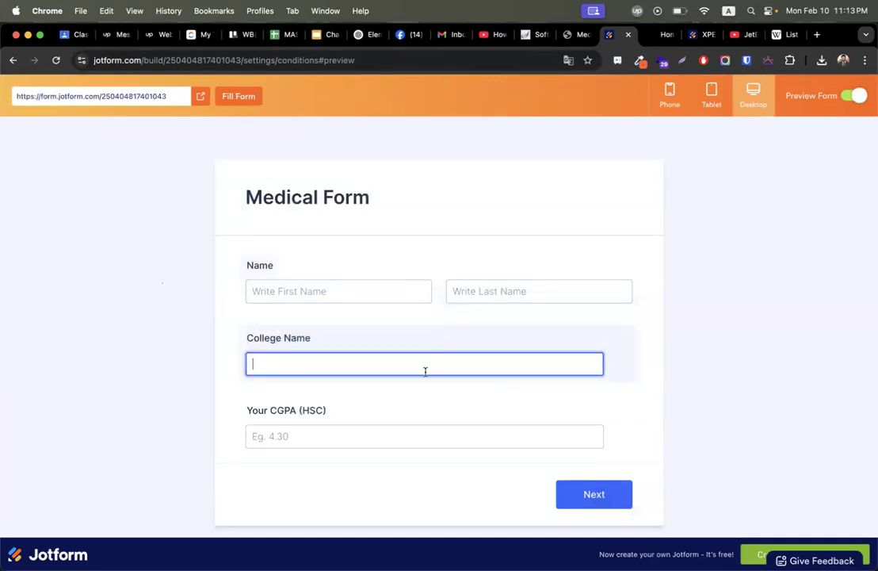
{"action": "left_click", "coordinate": [575, 494]}
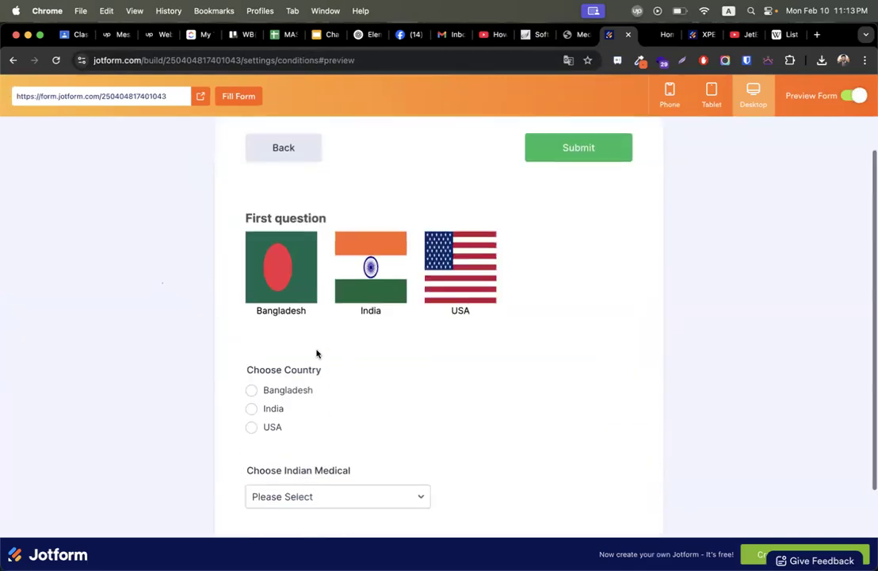
{"action": "scroll", "coordinate": [316, 354], "scroll_direction": "down", "scroll_amount": 3}
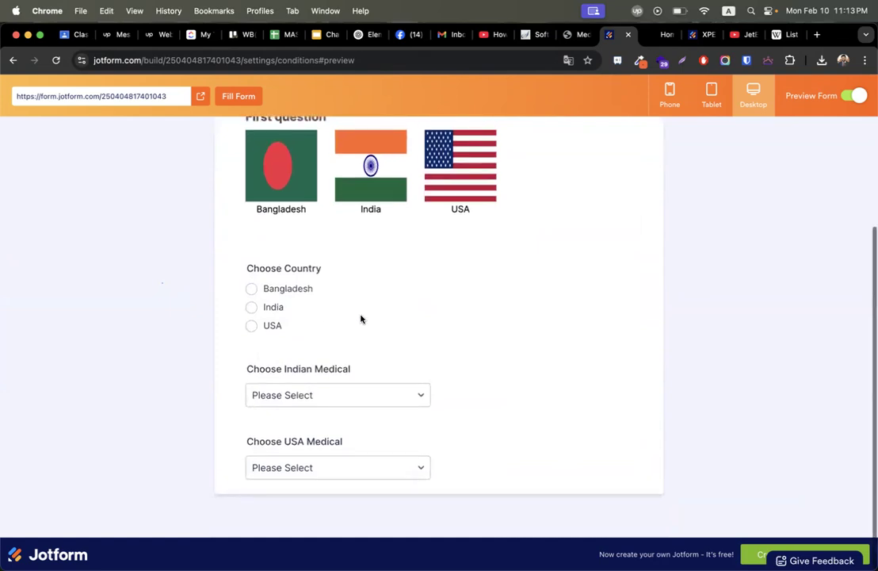
{"action": "left_click", "coordinate": [258, 294]}
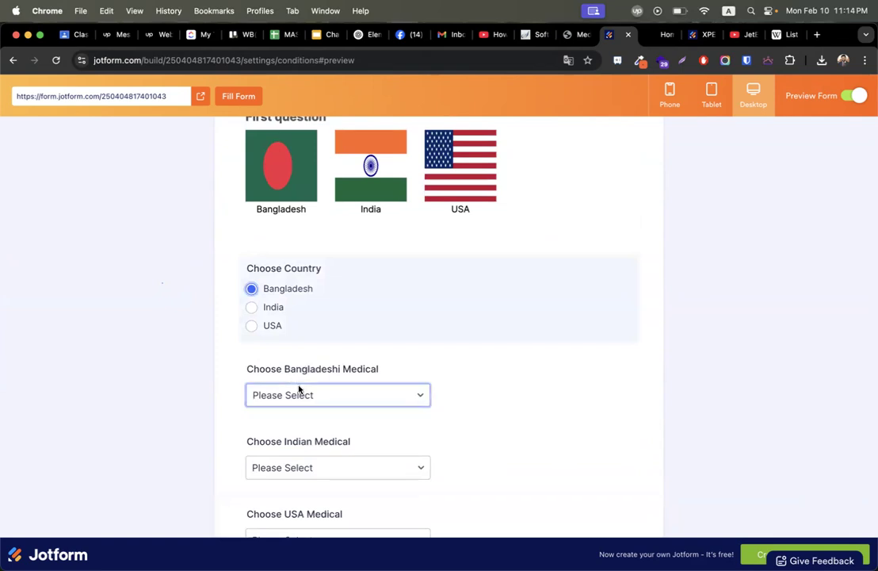
{"action": "scroll", "coordinate": [298, 388], "scroll_direction": "down", "scroll_amount": 1}
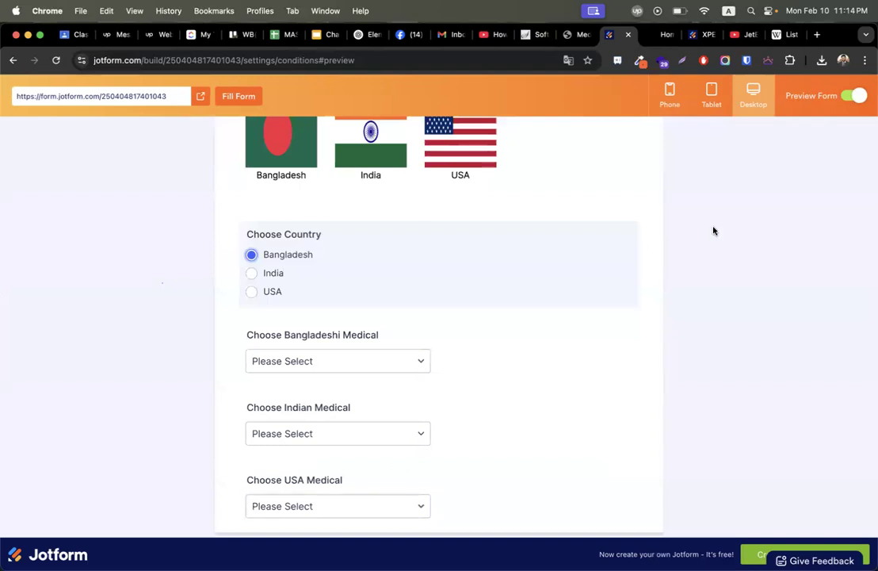
{"action": "left_click", "coordinate": [854, 97]}
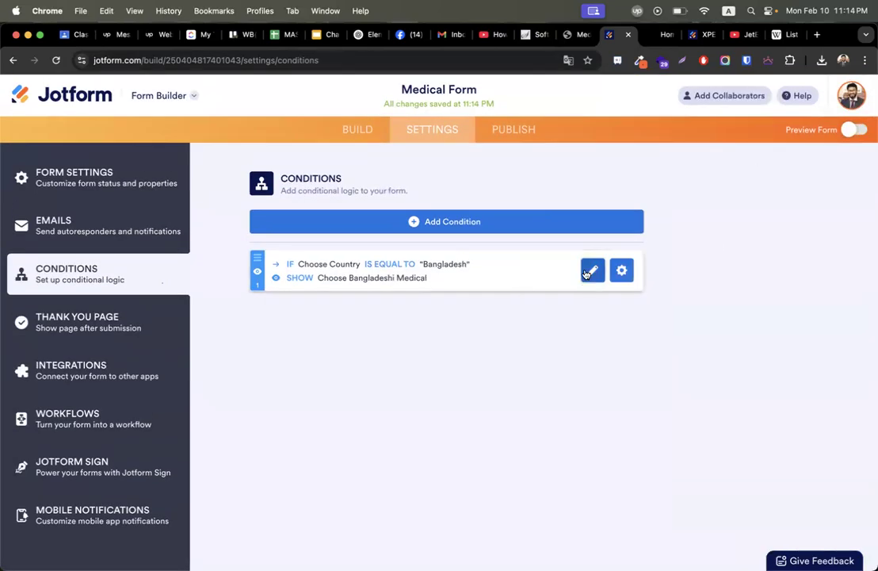
Add a Hide action for Choose Indian Medical to the Bangladesh rule.
{"action": "left_click", "coordinate": [592, 269]}
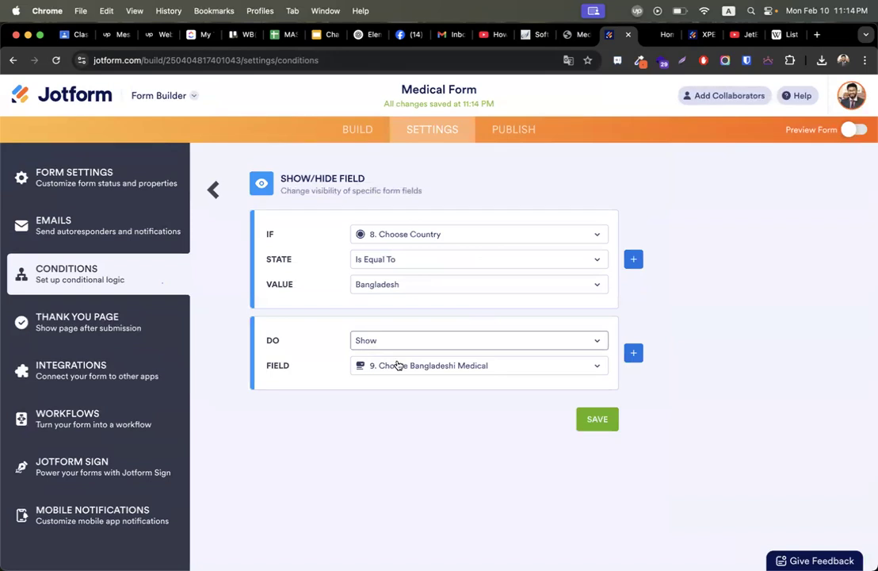
{"action": "left_click", "coordinate": [634, 353]}
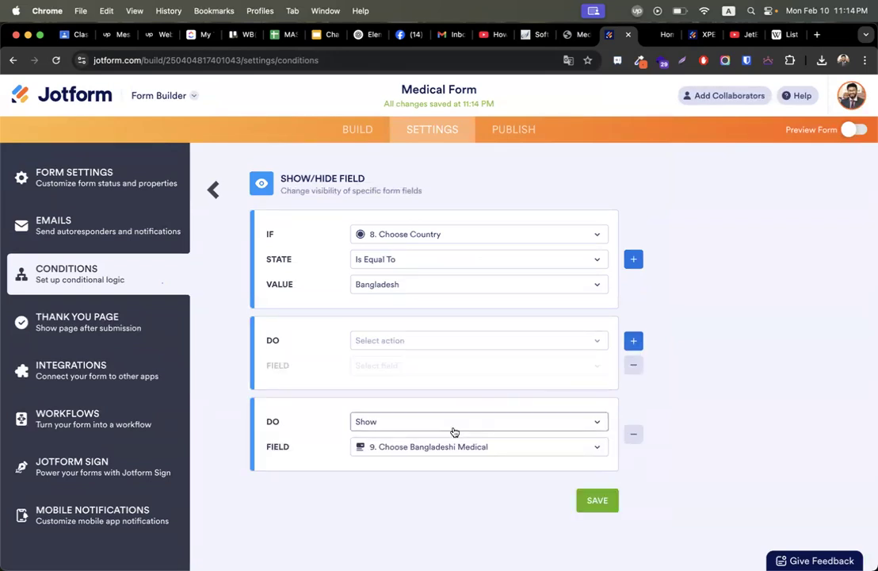
{"action": "left_click", "coordinate": [432, 343]}
{"action": "left_click", "coordinate": [409, 363]}
{"action": "left_click", "coordinate": [409, 365]}
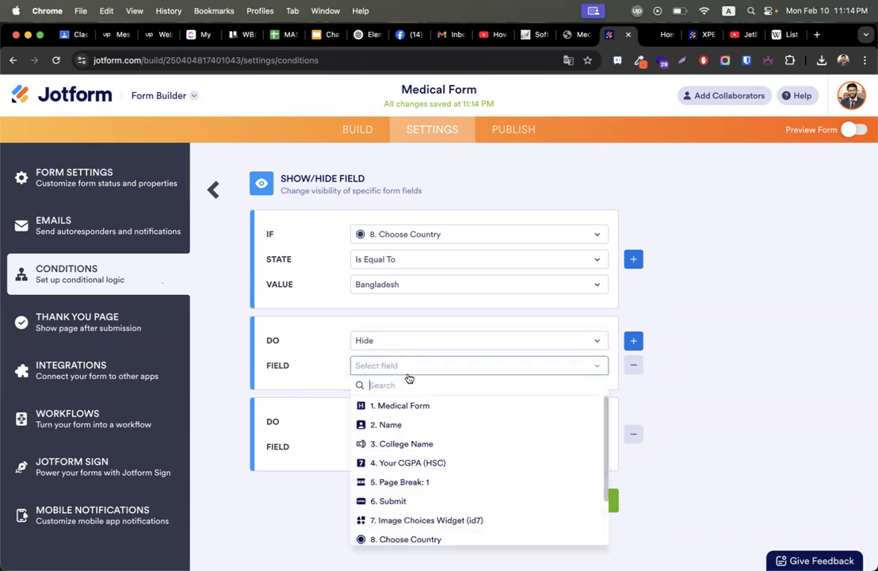
{"action": "scroll", "coordinate": [420, 444], "scroll_direction": "down", "scroll_amount": 3}
{"action": "left_click", "coordinate": [430, 517]}
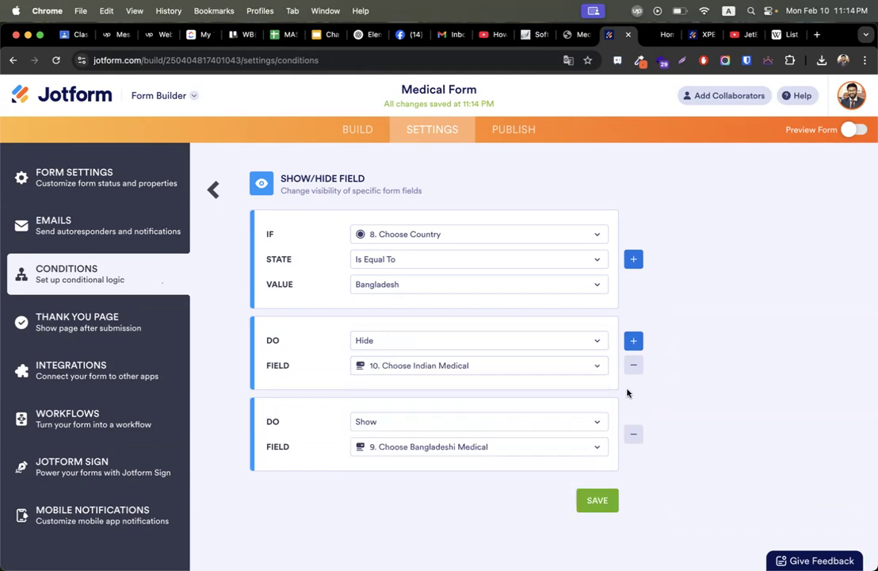
Add a third action hiding Choose USA Medical and save the Bangladesh rule.
{"action": "left_click", "coordinate": [633, 340]}
{"action": "left_click", "coordinate": [459, 345]}
{"action": "left_click", "coordinate": [429, 358]}
{"action": "left_click", "coordinate": [412, 366]}
{"action": "scroll", "coordinate": [432, 500], "scroll_direction": "down", "scroll_amount": 3}
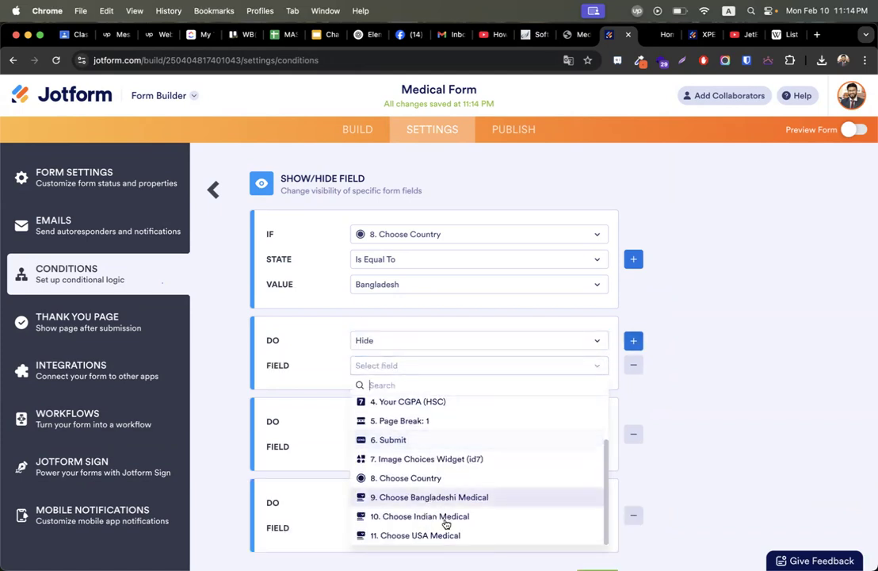
{"action": "left_click", "coordinate": [450, 535]}
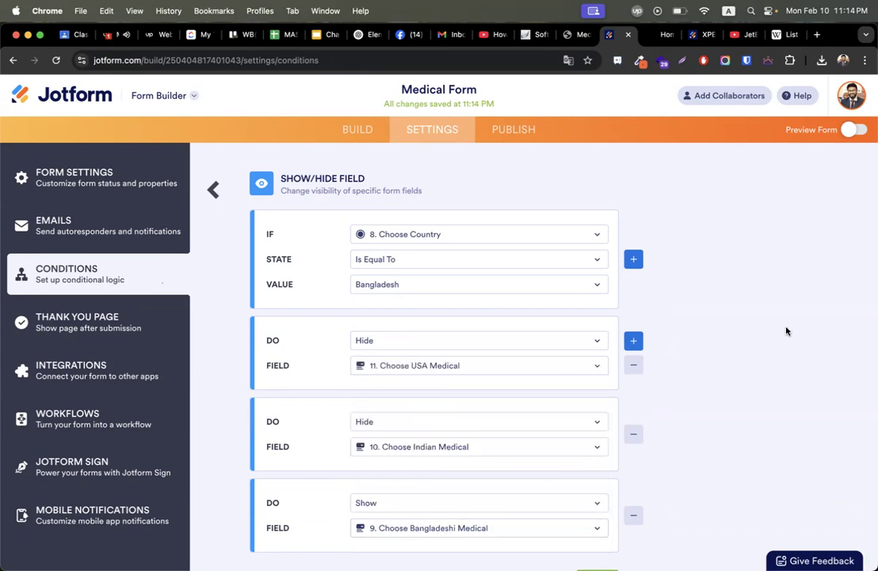
{"action": "scroll", "coordinate": [786, 330], "scroll_direction": "down", "scroll_amount": 2}
{"action": "left_click", "coordinate": [585, 536]}
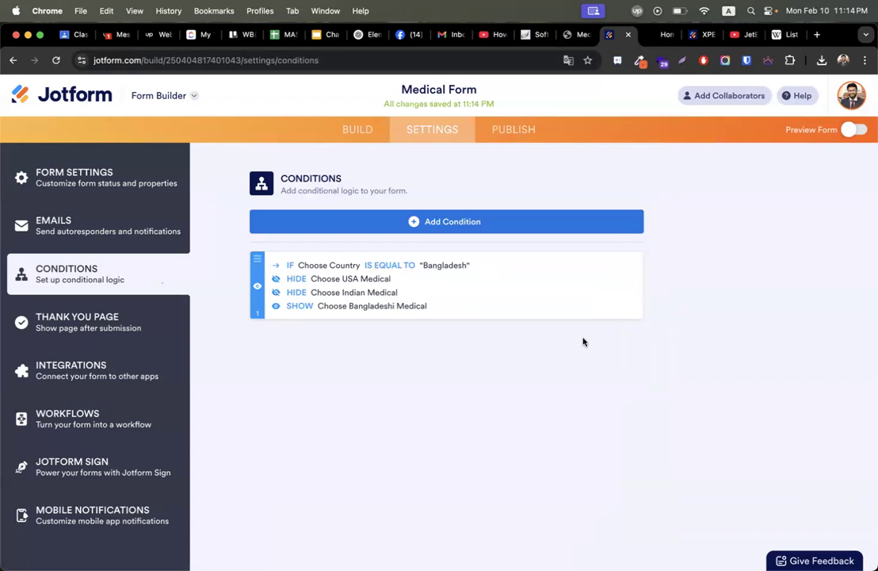
Create a show/hide condition: if Choose Country is equal to India.
{"action": "left_click", "coordinate": [478, 226]}
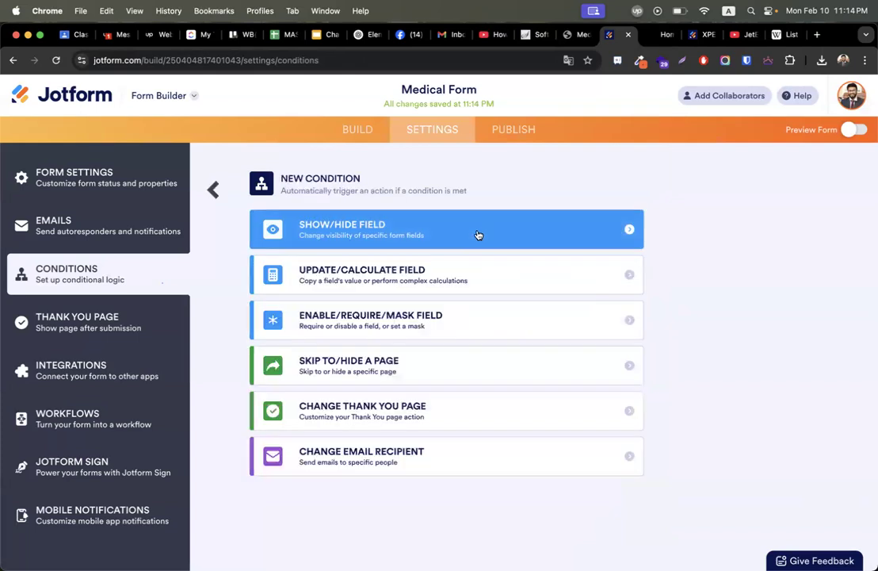
{"action": "left_click", "coordinate": [429, 227]}
{"action": "left_click", "coordinate": [429, 233]}
{"action": "scroll", "coordinate": [419, 340], "scroll_direction": "down", "scroll_amount": 2}
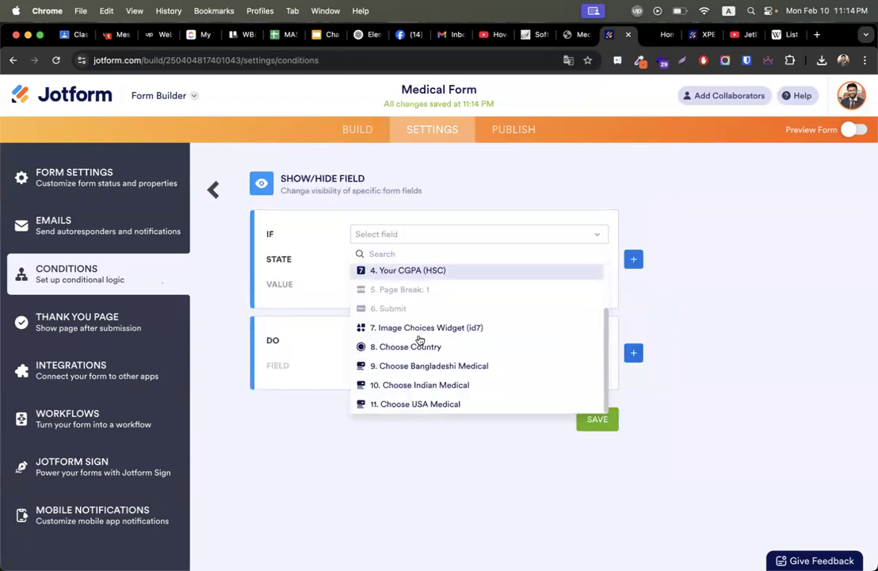
{"action": "left_click", "coordinate": [433, 353]}
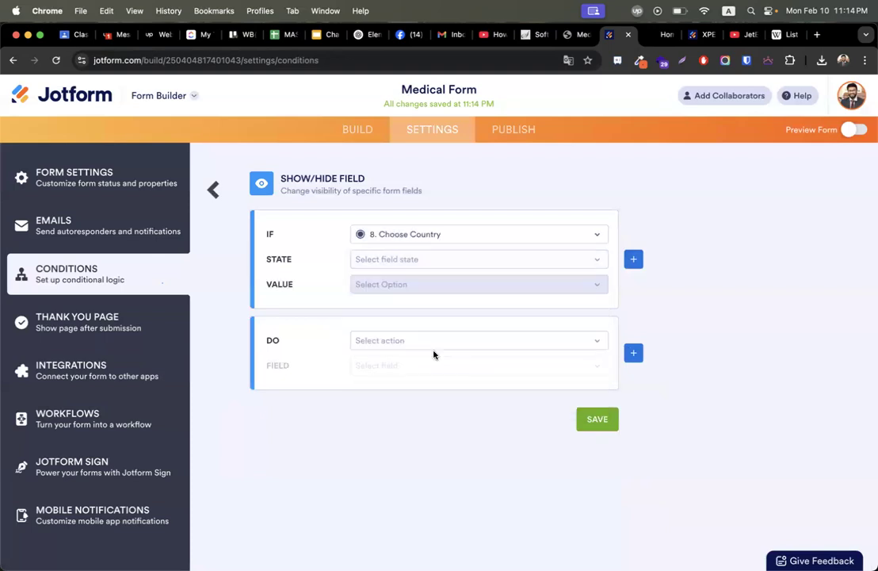
{"action": "left_click", "coordinate": [389, 261]}
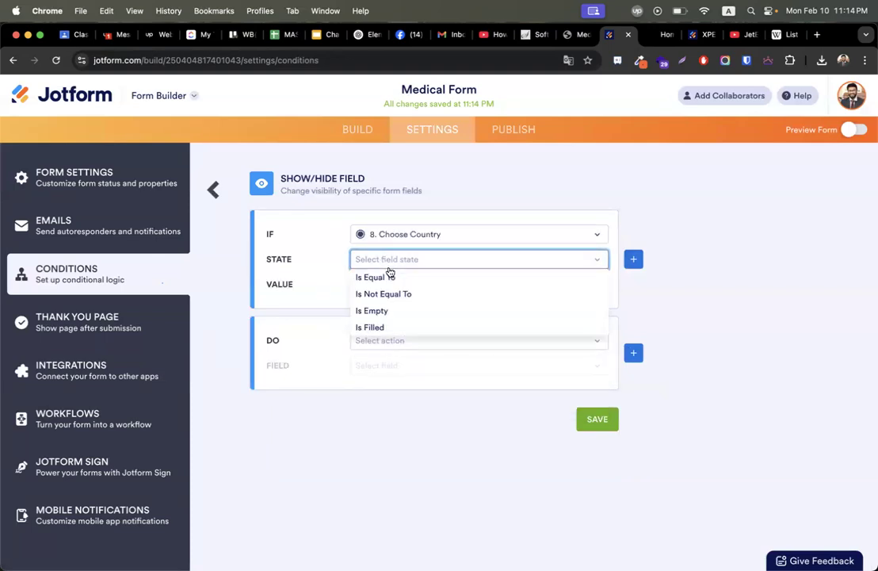
{"action": "left_click", "coordinate": [389, 276]}
{"action": "left_click", "coordinate": [390, 283]}
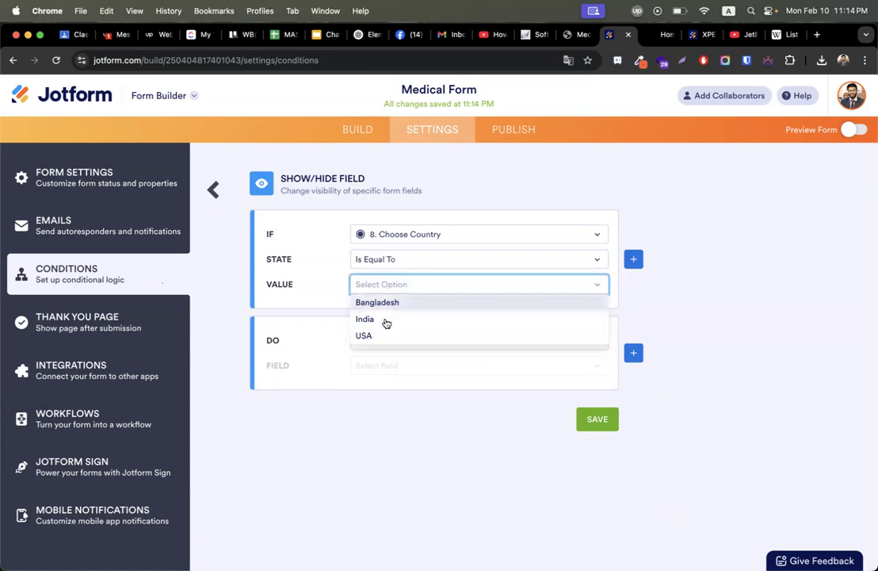
{"action": "left_click", "coordinate": [386, 320]}
Make the India rule show the Choose Indian Medical field.
{"action": "left_click", "coordinate": [406, 339]}
{"action": "left_click", "coordinate": [401, 376]}
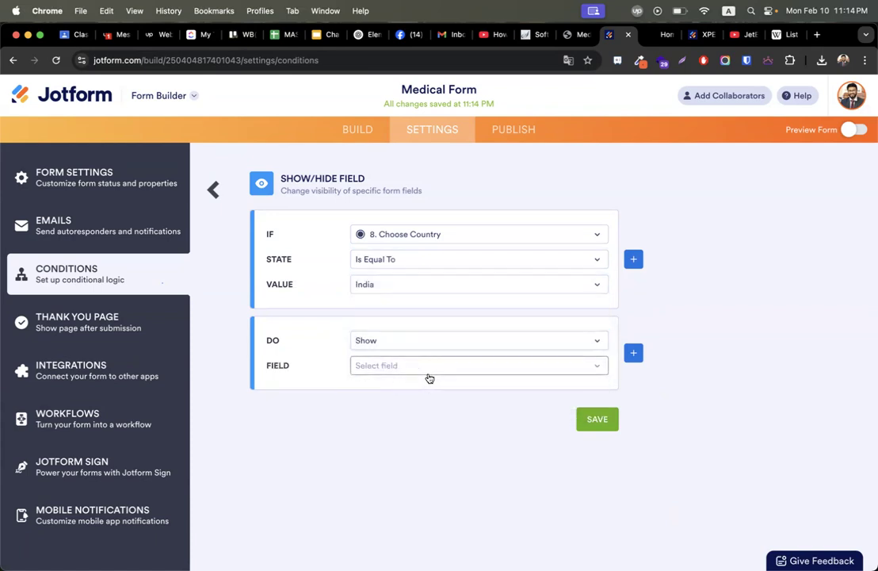
{"action": "left_click", "coordinate": [429, 378]}
{"action": "scroll", "coordinate": [428, 523], "scroll_direction": "down", "scroll_amount": 3}
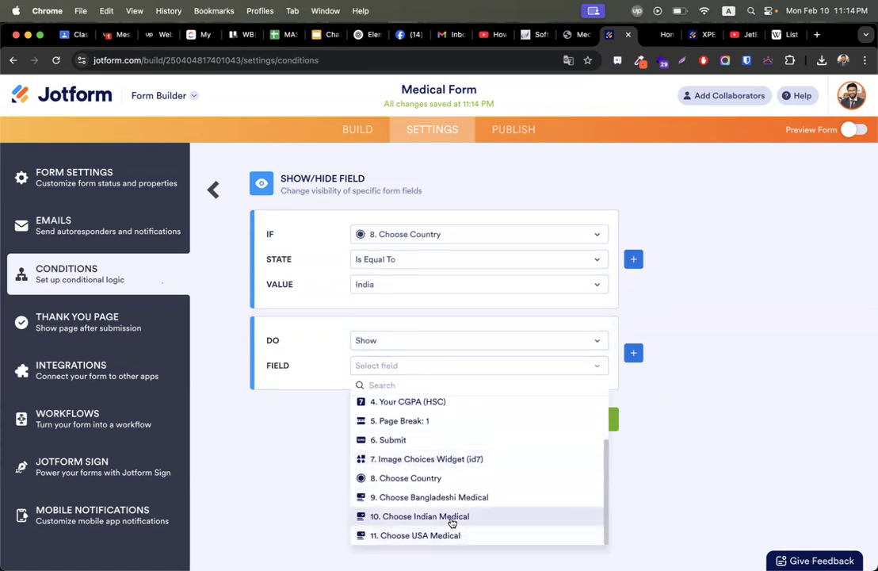
{"action": "left_click", "coordinate": [452, 519]}
Add an action hiding Choose Bangladeshi Medical when India is chosen.
{"action": "left_click", "coordinate": [634, 353]}
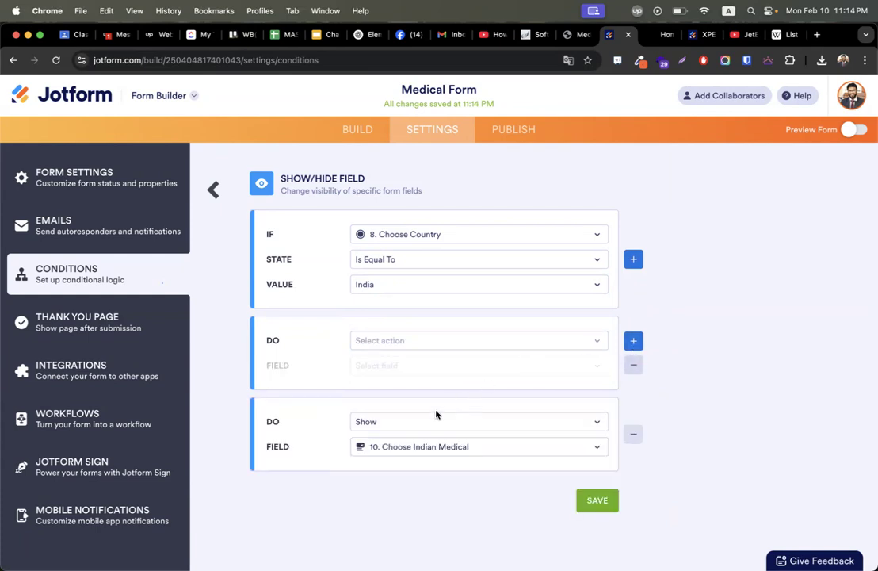
{"action": "left_click", "coordinate": [380, 340]}
{"action": "left_click", "coordinate": [371, 359]}
{"action": "left_click", "coordinate": [385, 366]}
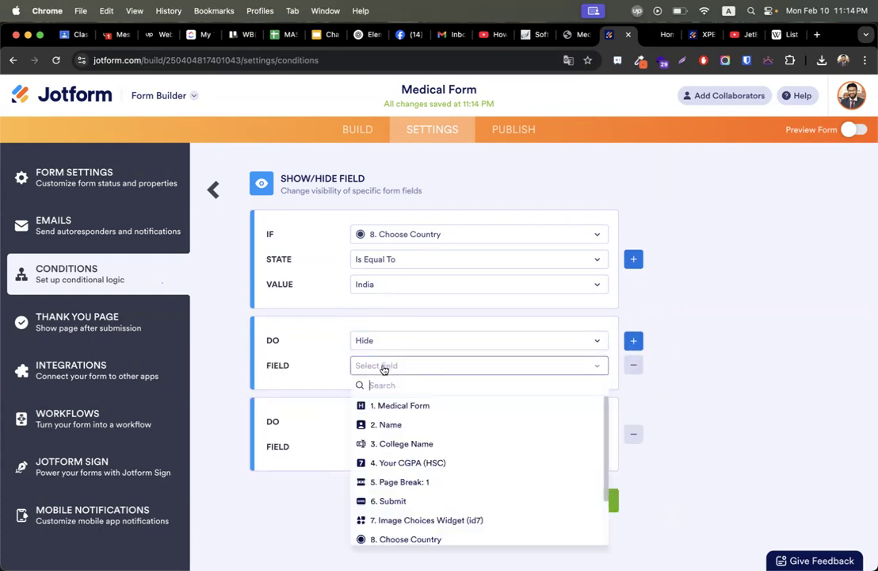
{"action": "scroll", "coordinate": [406, 463], "scroll_direction": "down", "scroll_amount": 3}
{"action": "left_click", "coordinate": [456, 495]}
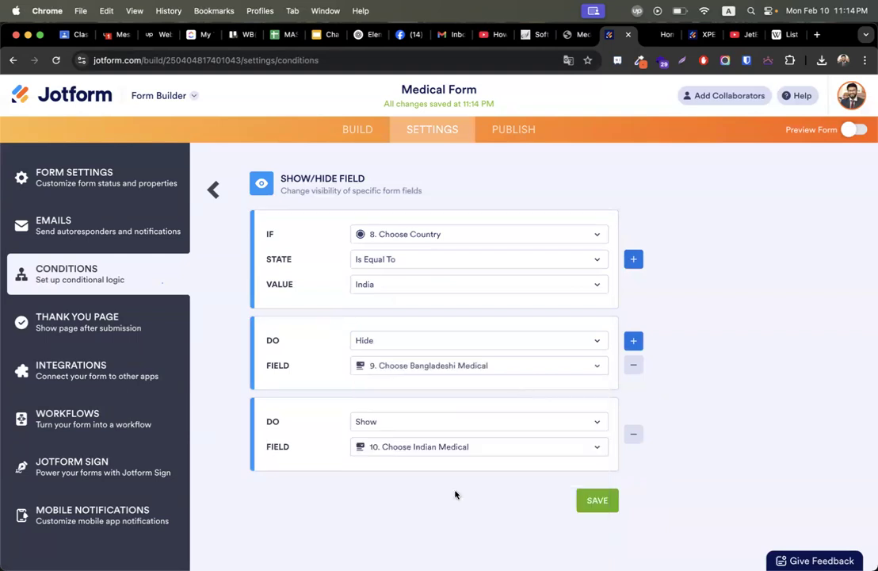
Add another action hiding Choose USA Medical and save the India condition.
{"action": "left_click", "coordinate": [634, 338]}
{"action": "left_click", "coordinate": [422, 340]}
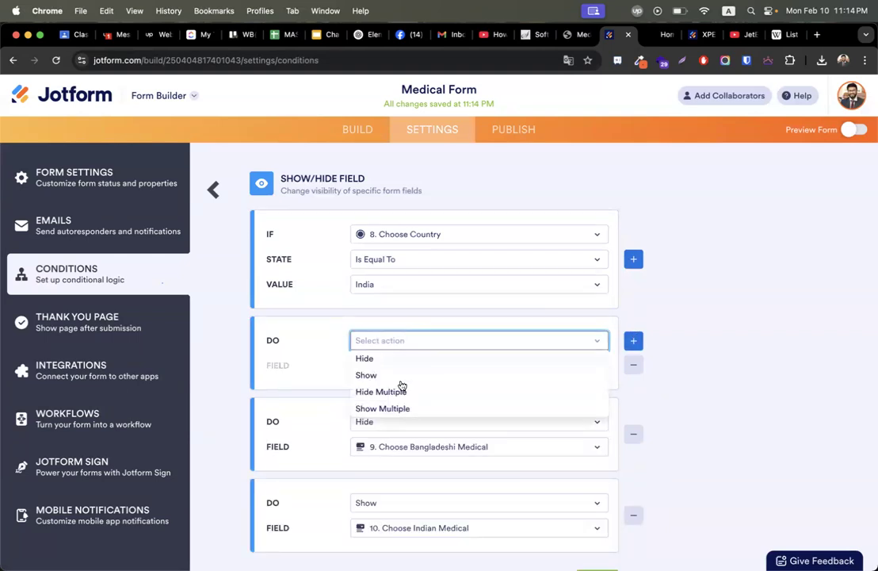
{"action": "left_click", "coordinate": [382, 358]}
{"action": "left_click", "coordinate": [410, 364]}
{"action": "scroll", "coordinate": [402, 431], "scroll_direction": "down", "scroll_amount": 3}
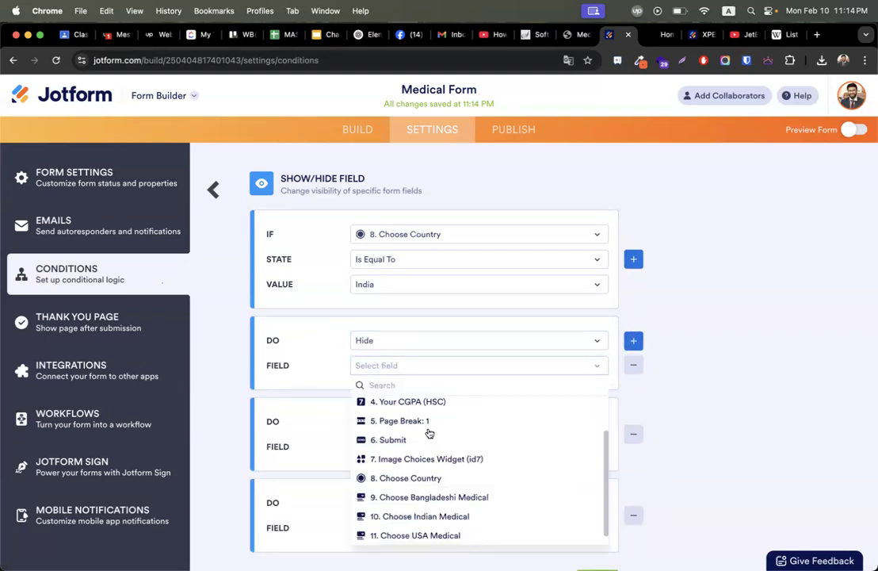
{"action": "left_click", "coordinate": [466, 537]}
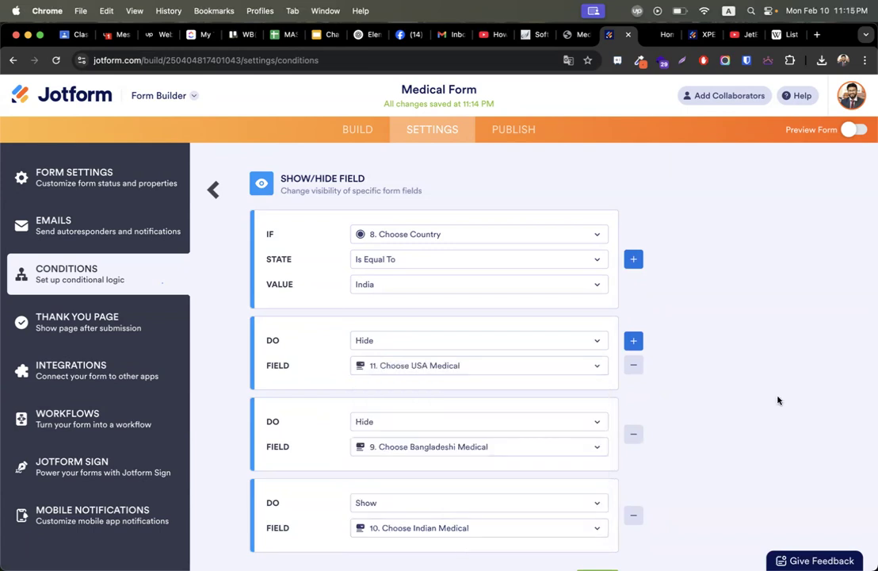
{"action": "scroll", "coordinate": [777, 401], "scroll_direction": "down", "scroll_amount": 2}
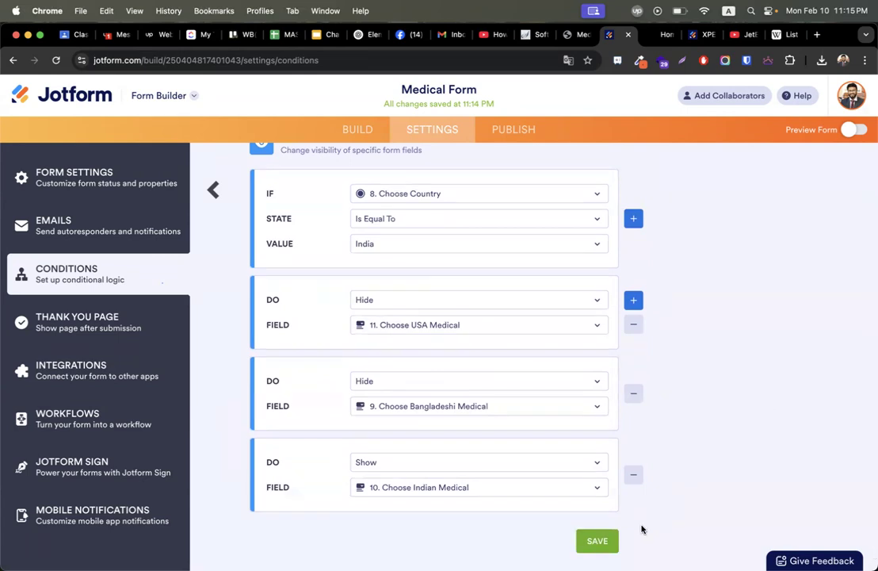
{"action": "left_click", "coordinate": [598, 539]}
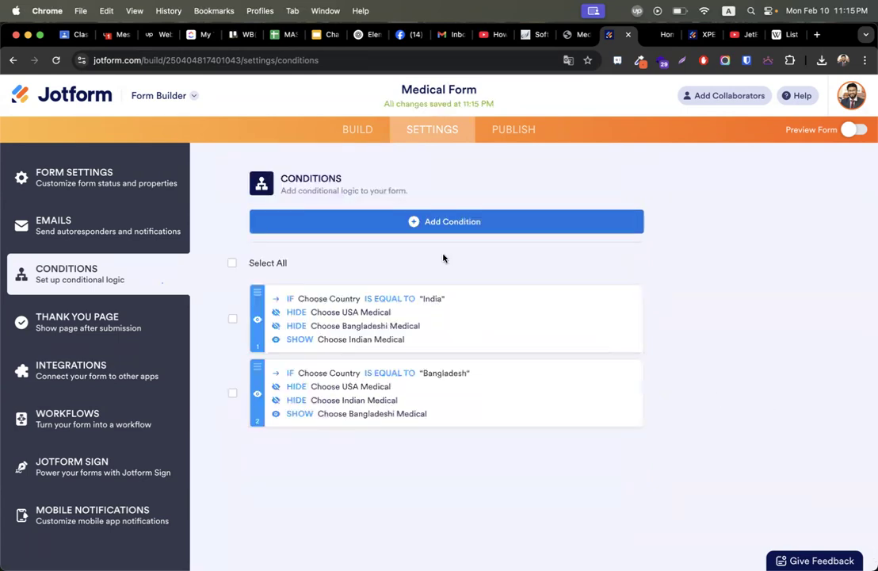
{"action": "left_click", "coordinate": [343, 221]}
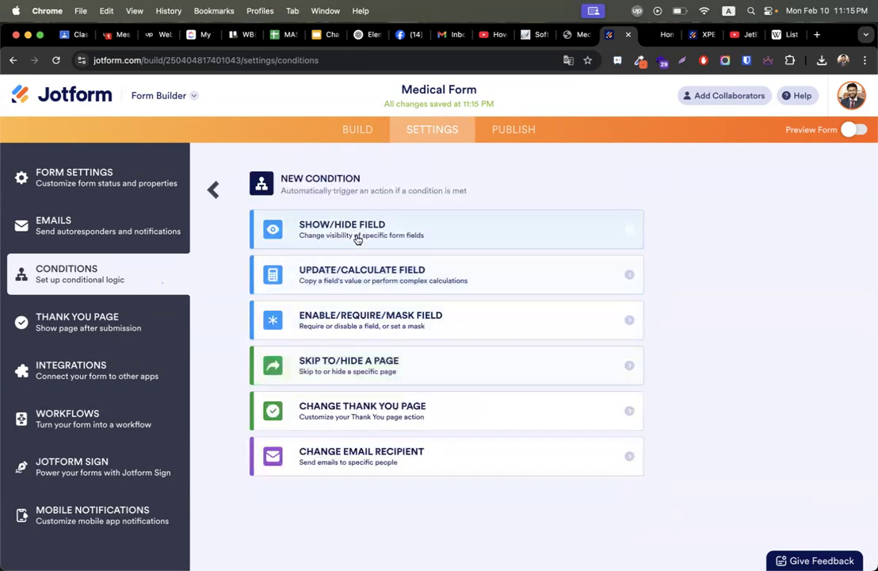
Set up a show/hide condition: if Choose Country is equal to USA.
{"action": "left_click", "coordinate": [359, 342]}
{"action": "left_click", "coordinate": [394, 235]}
{"action": "scroll", "coordinate": [444, 352], "scroll_direction": "down", "scroll_amount": 3}
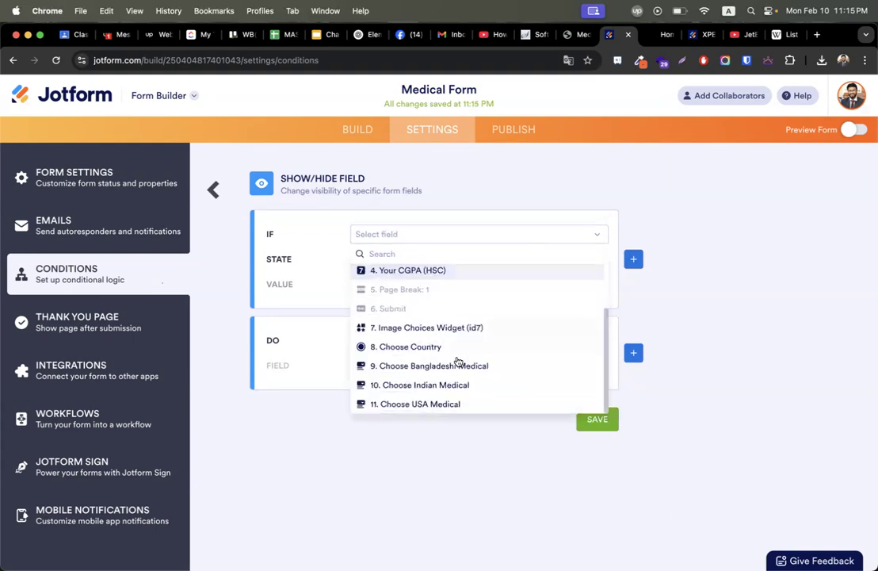
{"action": "left_click", "coordinate": [429, 349]}
{"action": "left_click", "coordinate": [386, 262]}
{"action": "left_click", "coordinate": [392, 278]}
{"action": "left_click", "coordinate": [392, 283]}
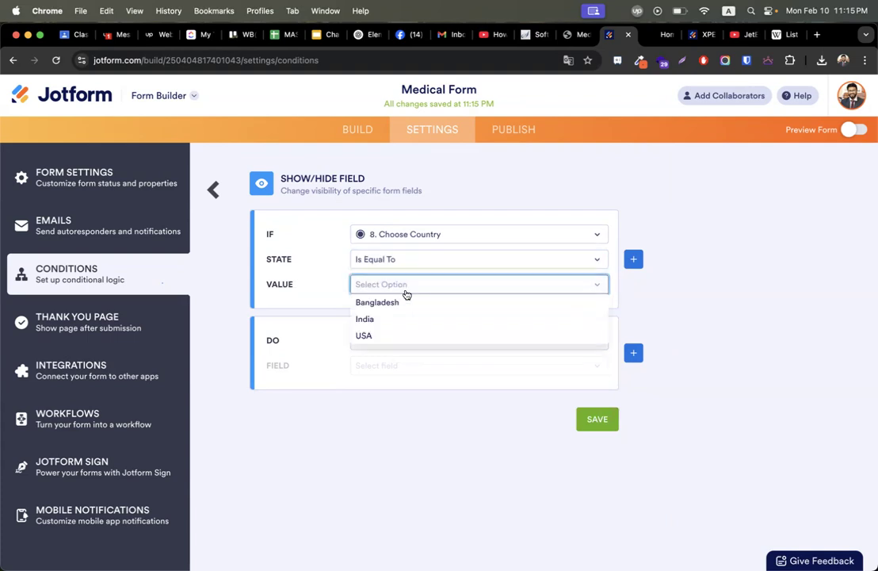
{"action": "left_click", "coordinate": [392, 336]}
Make the USA rule show the Choose USA Medical dropdown.
{"action": "left_click", "coordinate": [439, 340]}
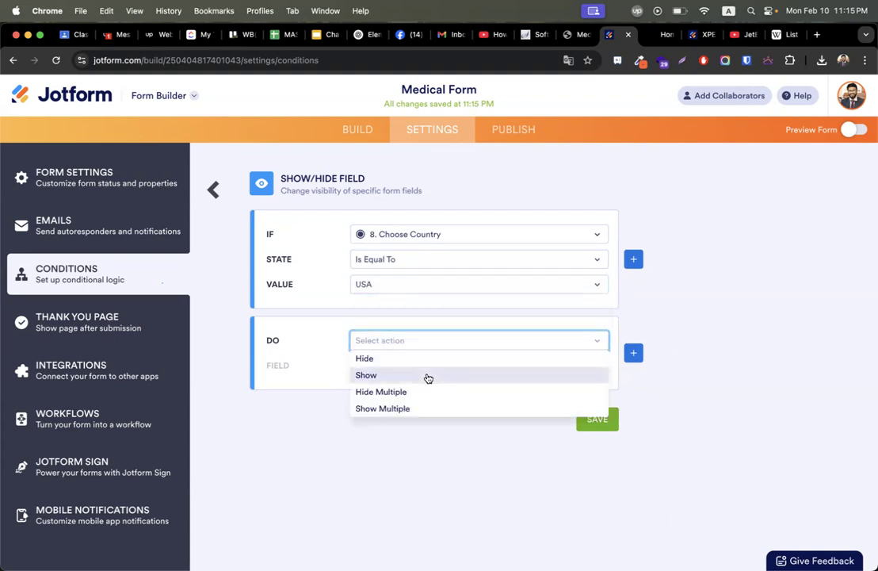
{"action": "left_click", "coordinate": [431, 377]}
{"action": "left_click", "coordinate": [404, 366]}
{"action": "scroll", "coordinate": [419, 449], "scroll_direction": "down", "scroll_amount": 2}
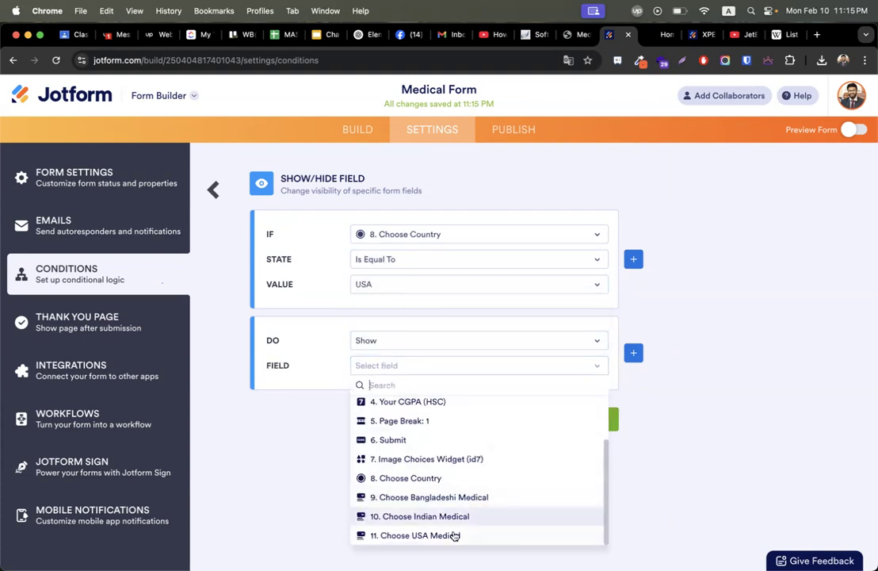
{"action": "left_click", "coordinate": [451, 535]}
Add a Hide Multiple action for Choose Bangladeshi Medical and Choose Indian Medical, then save.
{"action": "left_click", "coordinate": [633, 353]}
{"action": "left_click", "coordinate": [445, 342]}
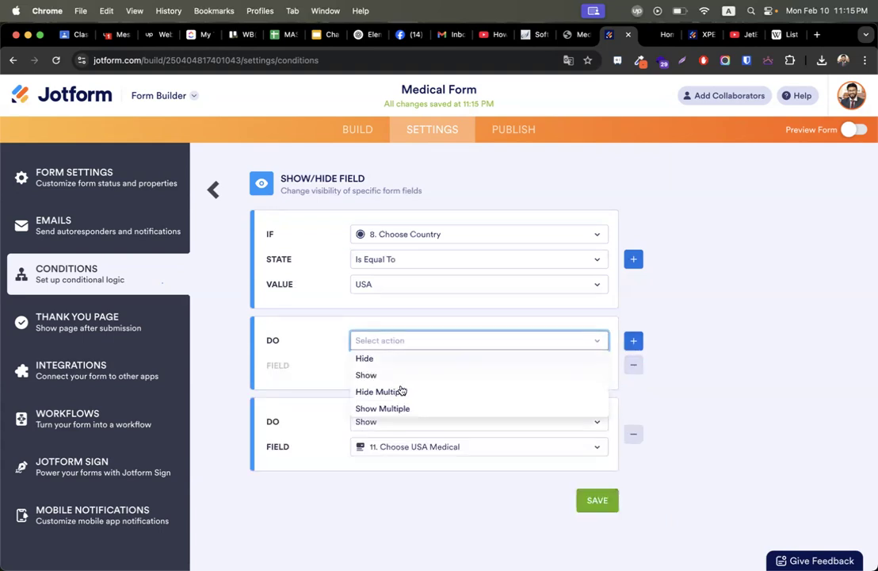
{"action": "left_click", "coordinate": [362, 359]}
{"action": "left_click", "coordinate": [410, 365]}
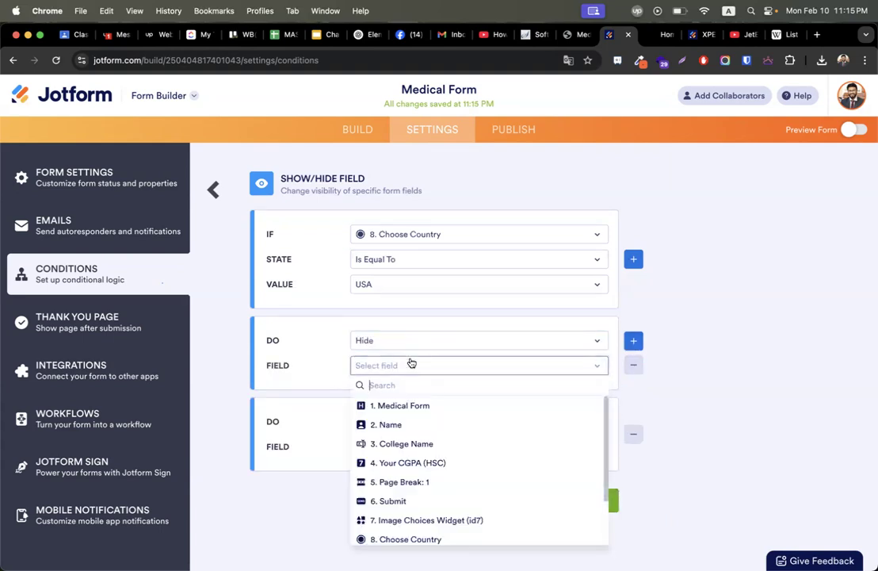
{"action": "left_click", "coordinate": [325, 356]}
{"action": "left_click", "coordinate": [389, 341]}
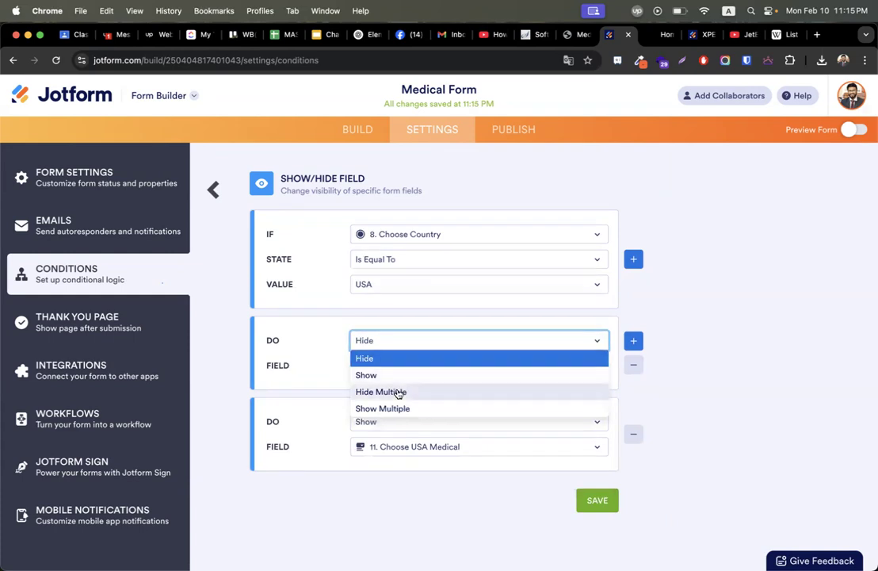
{"action": "left_click", "coordinate": [400, 392]}
{"action": "left_click", "coordinate": [413, 373]}
{"action": "scroll", "coordinate": [414, 428], "scroll_direction": "down", "scroll_amount": 2}
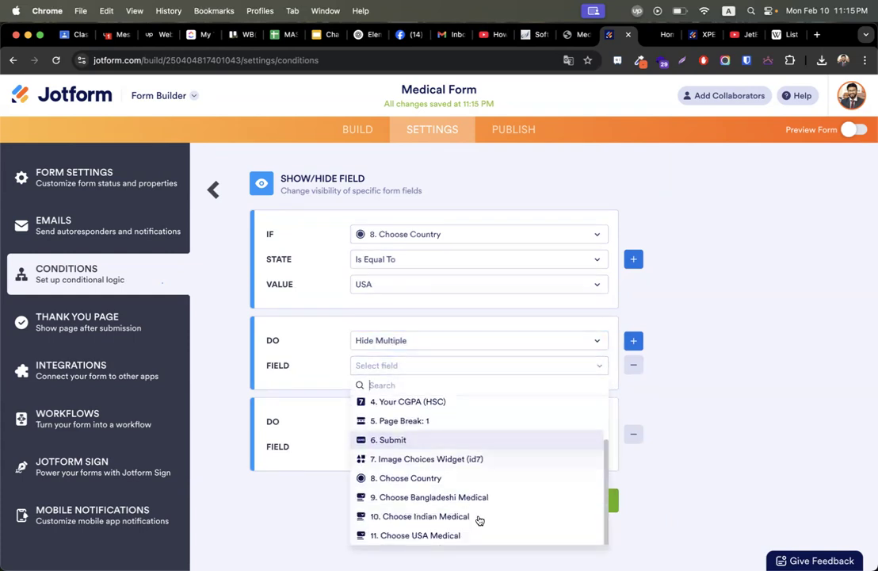
{"action": "left_click", "coordinate": [463, 498]}
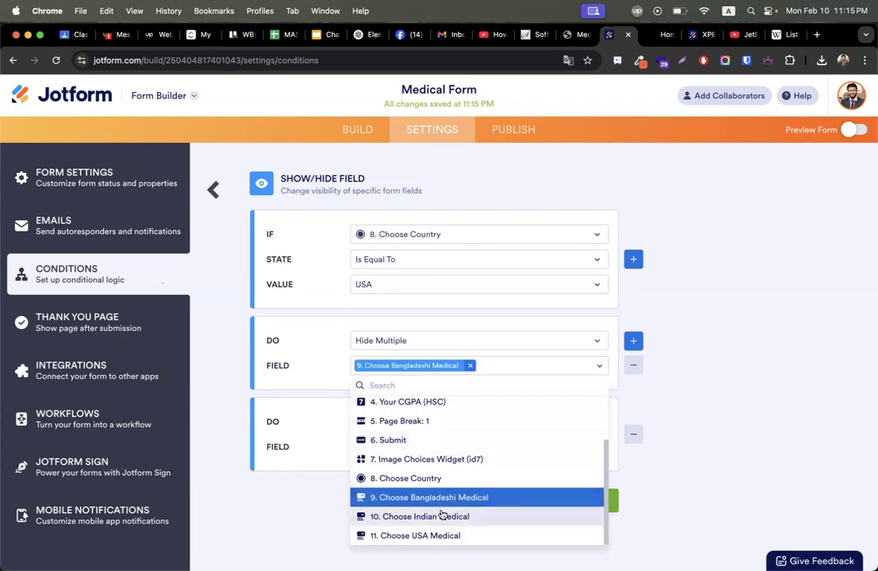
{"action": "left_click", "coordinate": [449, 516]}
{"action": "left_click", "coordinate": [665, 439]}
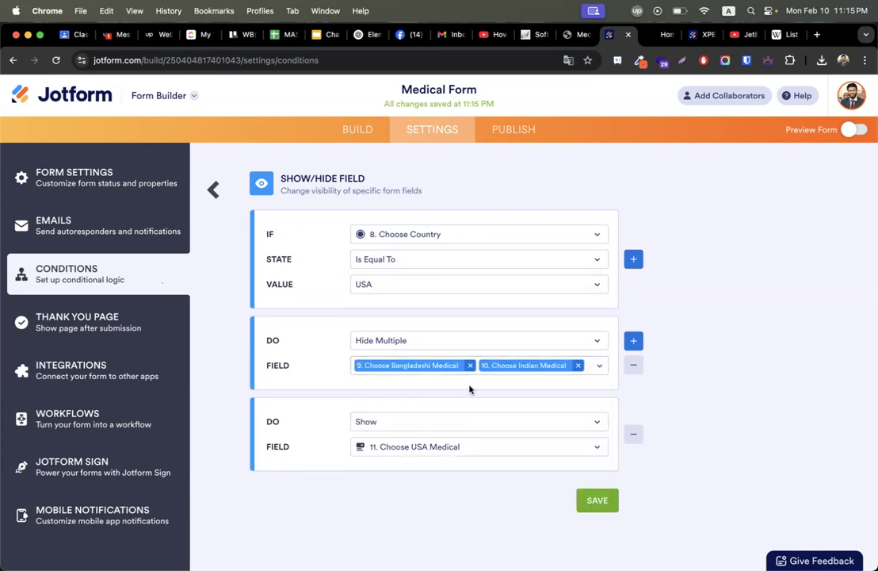
{"action": "left_click", "coordinate": [605, 500]}
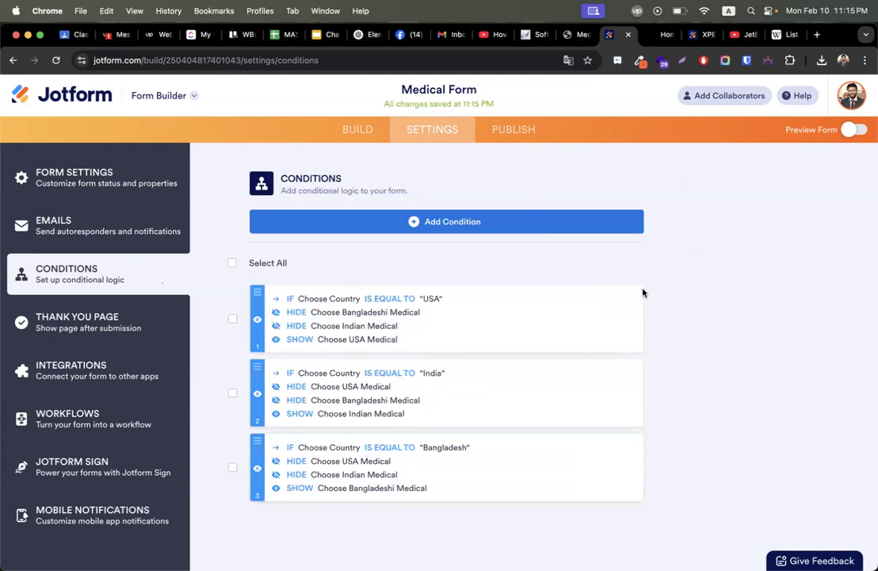
{"action": "left_click", "coordinate": [845, 133]}
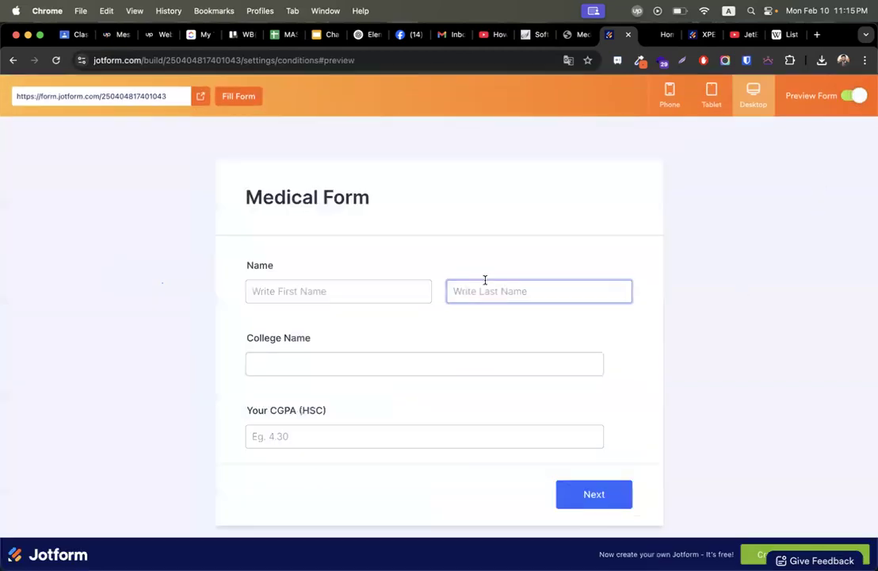
{"action": "left_click", "coordinate": [593, 493]}
{"action": "scroll", "coordinate": [358, 403], "scroll_direction": "down", "scroll_amount": 2}
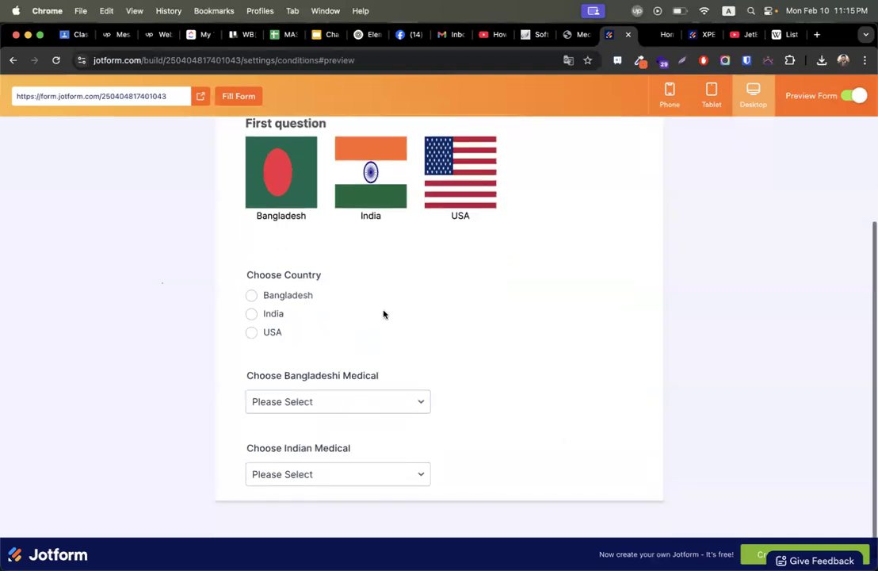
{"action": "left_click", "coordinate": [251, 284]}
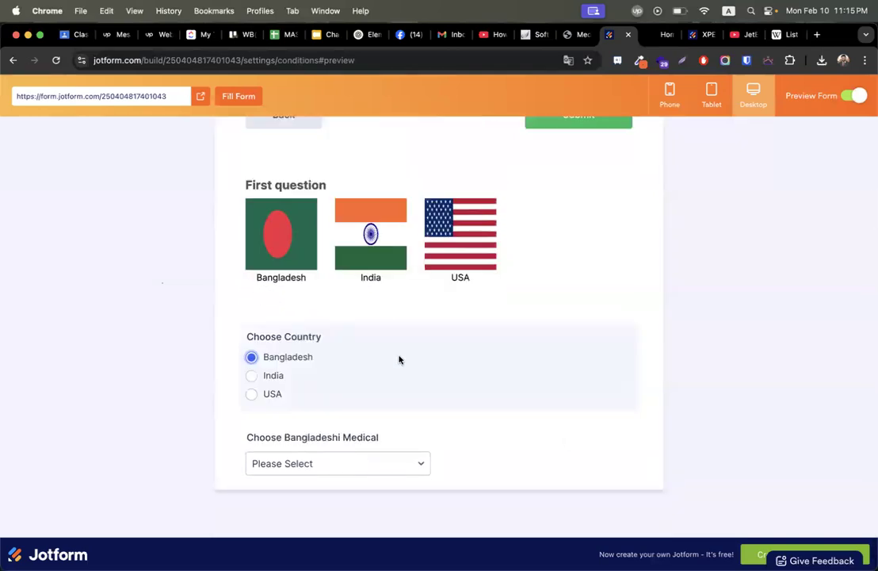
{"action": "left_click", "coordinate": [307, 468]}
{"action": "left_click", "coordinate": [297, 482]}
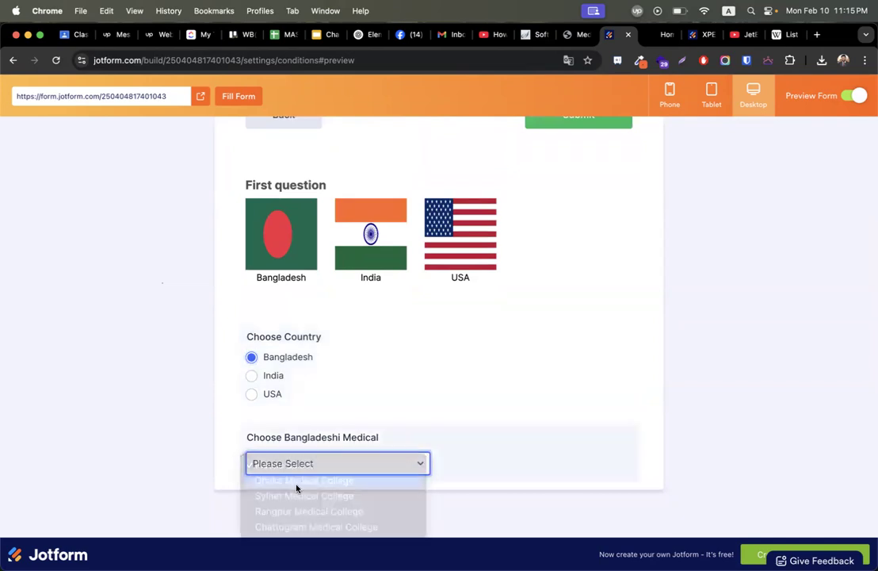
{"action": "left_click", "coordinate": [251, 377]}
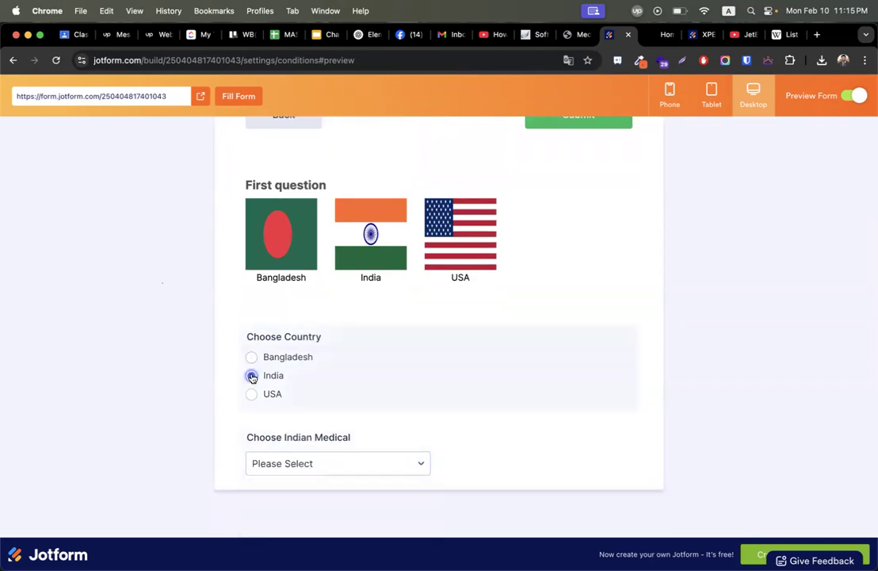
{"action": "left_click", "coordinate": [325, 469]}
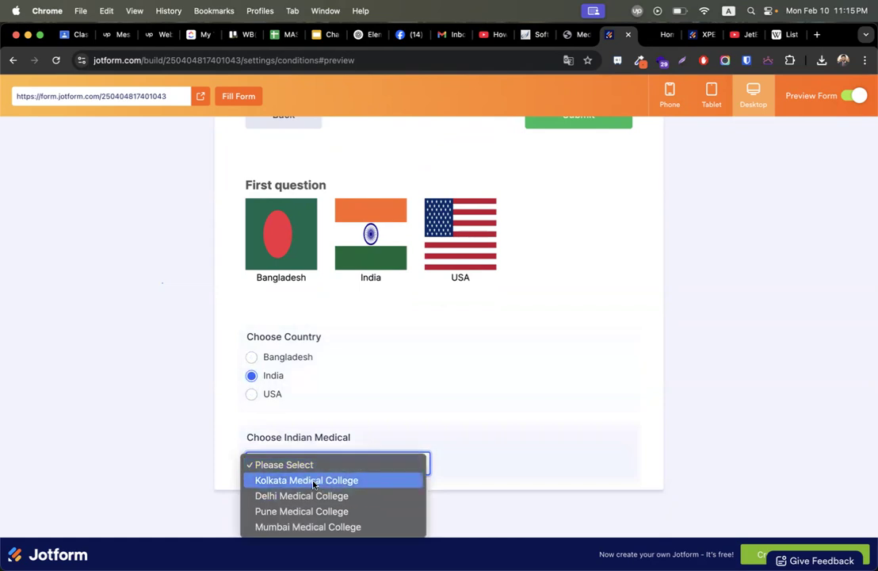
{"action": "left_click", "coordinate": [299, 511]}
{"action": "left_click", "coordinate": [251, 394]}
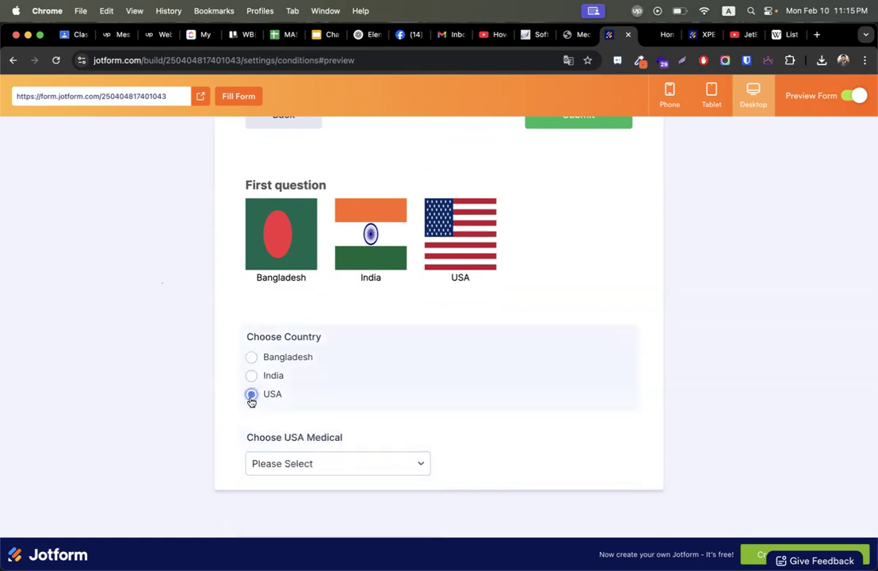
{"action": "left_click", "coordinate": [304, 464]}
{"action": "left_click", "coordinate": [304, 496]}
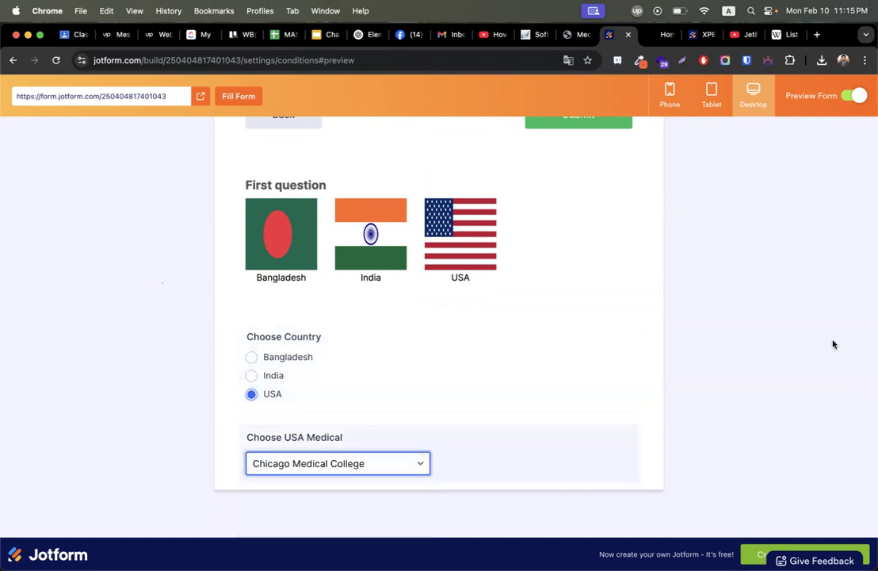
{"action": "left_click", "coordinate": [850, 96]}
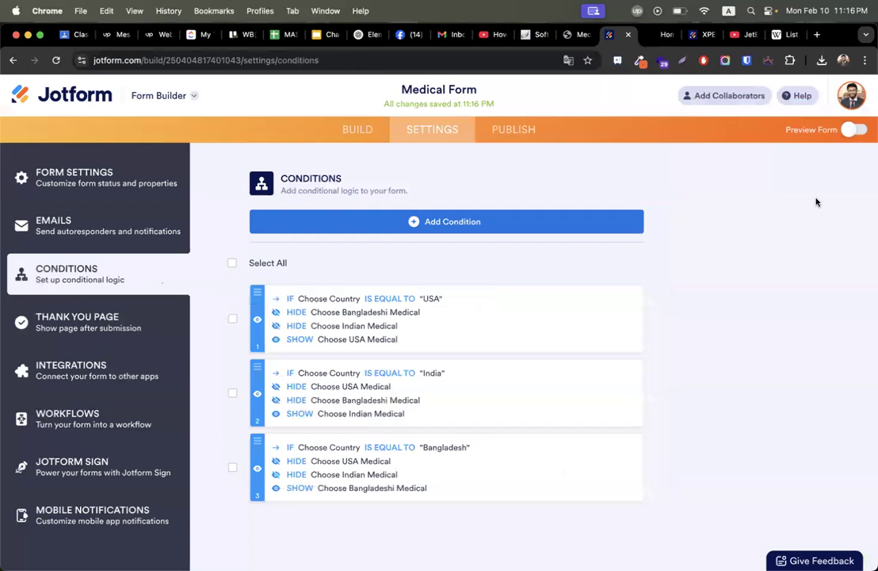
{"action": "left_click", "coordinate": [854, 130]}
{"action": "scroll", "coordinate": [674, 455], "scroll_direction": "down", "scroll_amount": 10}
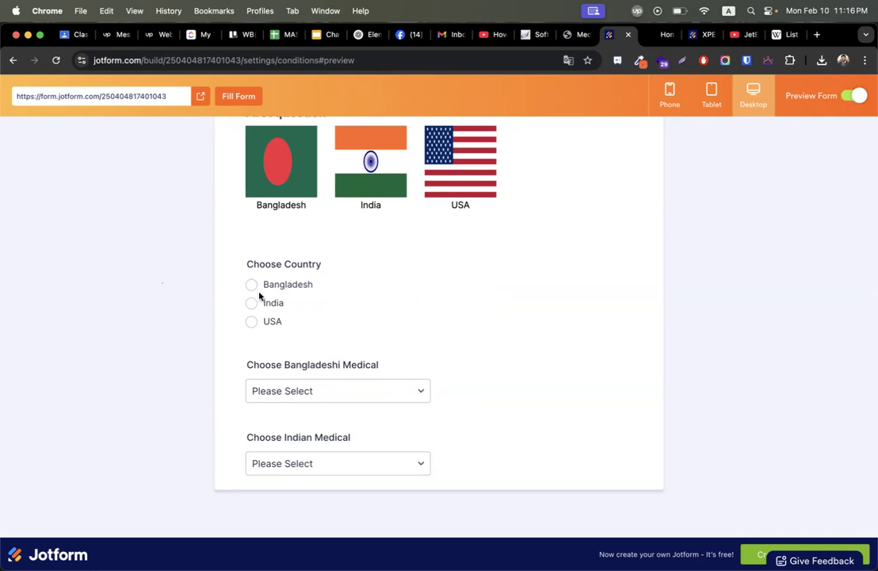
{"action": "left_click", "coordinate": [855, 95]}
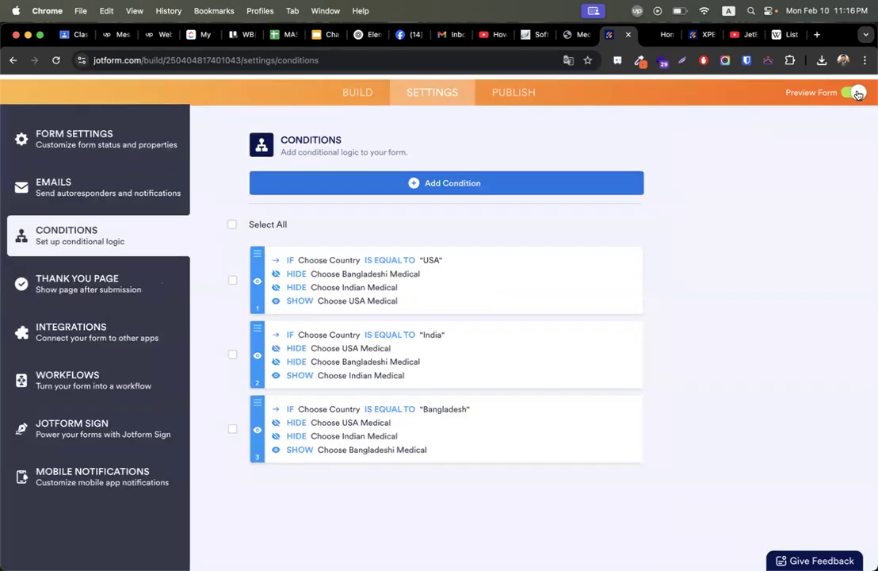
Create a show/hide condition: if Choose Country is empty.
{"action": "left_click", "coordinate": [447, 222]}
{"action": "left_click", "coordinate": [414, 230]}
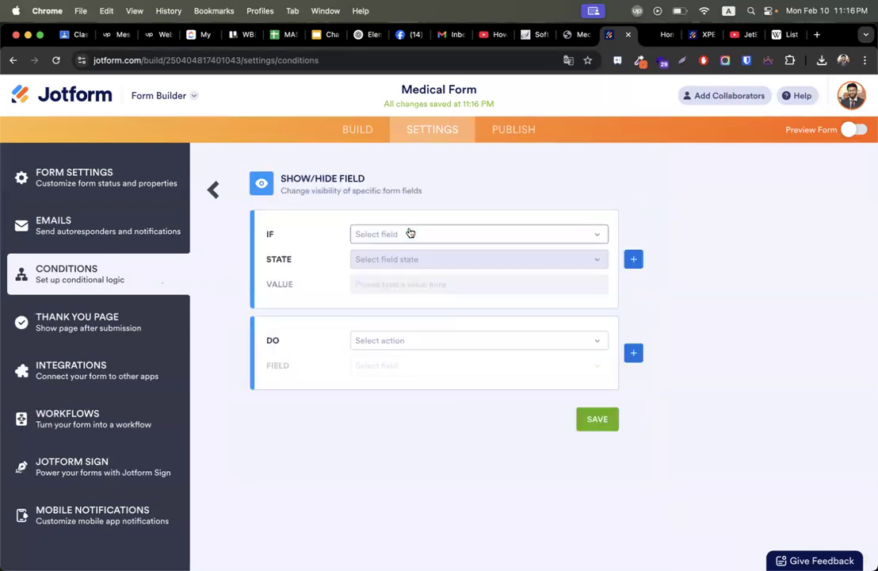
{"action": "left_click", "coordinate": [417, 235]}
{"action": "scroll", "coordinate": [402, 365], "scroll_direction": "down", "scroll_amount": 3}
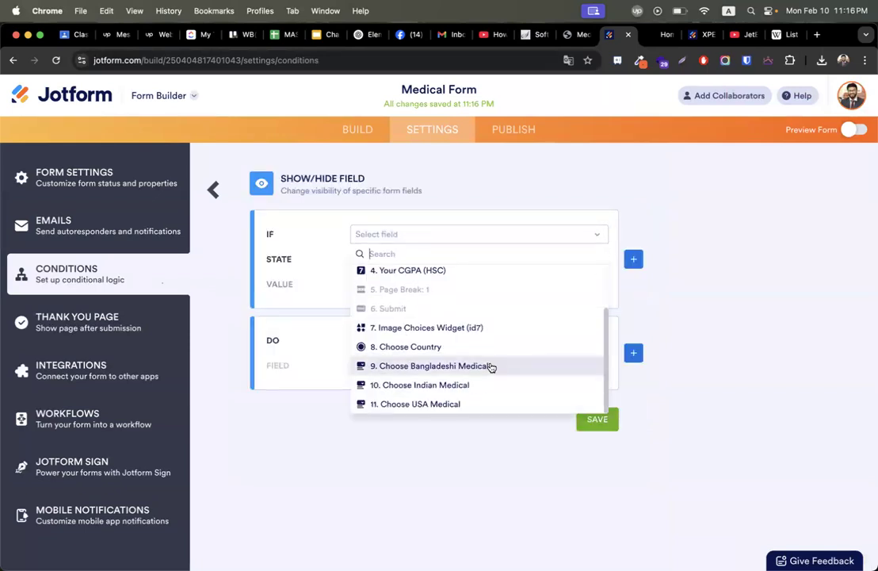
{"action": "left_click", "coordinate": [714, 289]}
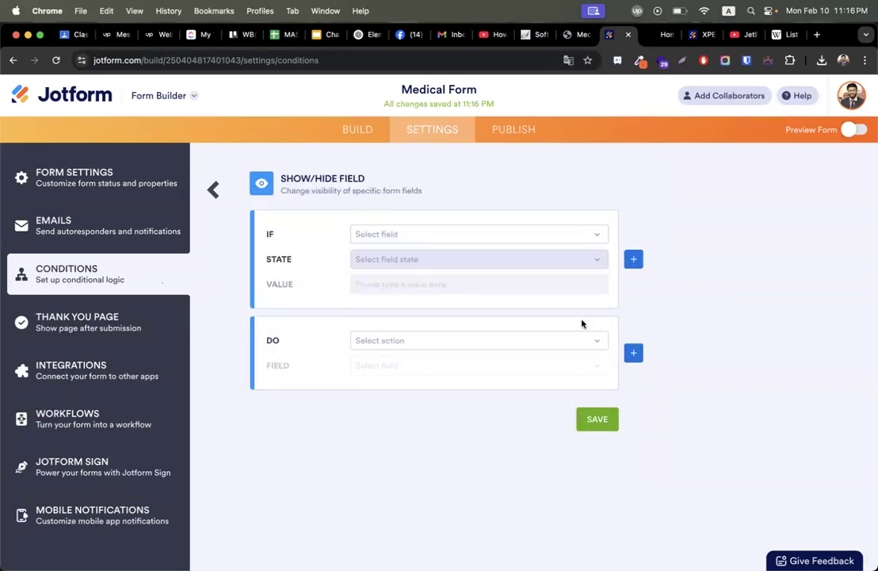
{"action": "left_click", "coordinate": [405, 237]}
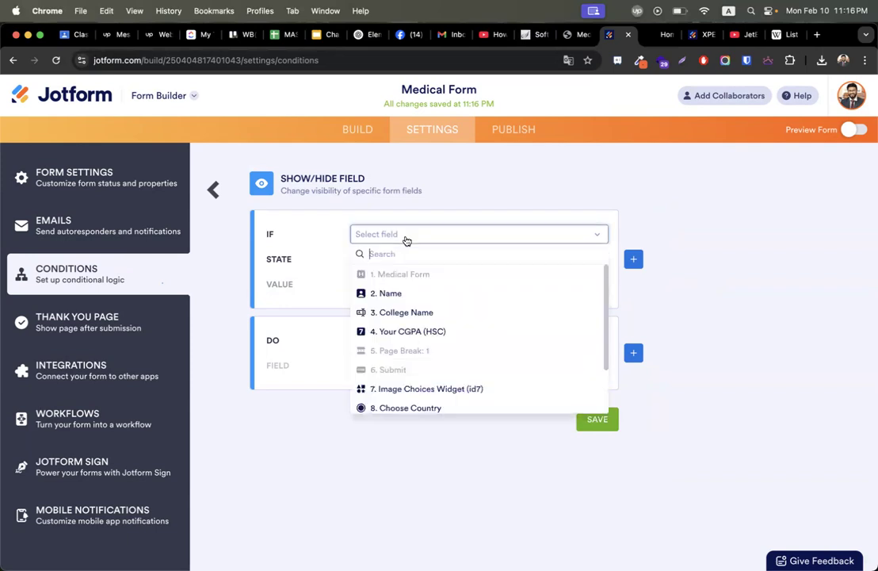
{"action": "scroll", "coordinate": [435, 344], "scroll_direction": "down", "scroll_amount": 2}
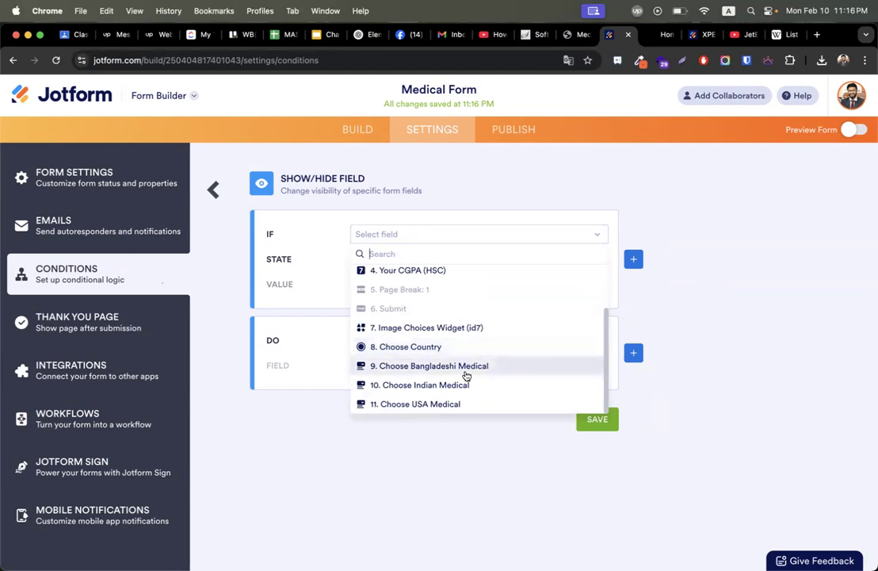
{"action": "left_click", "coordinate": [402, 347]}
{"action": "left_click", "coordinate": [381, 260]}
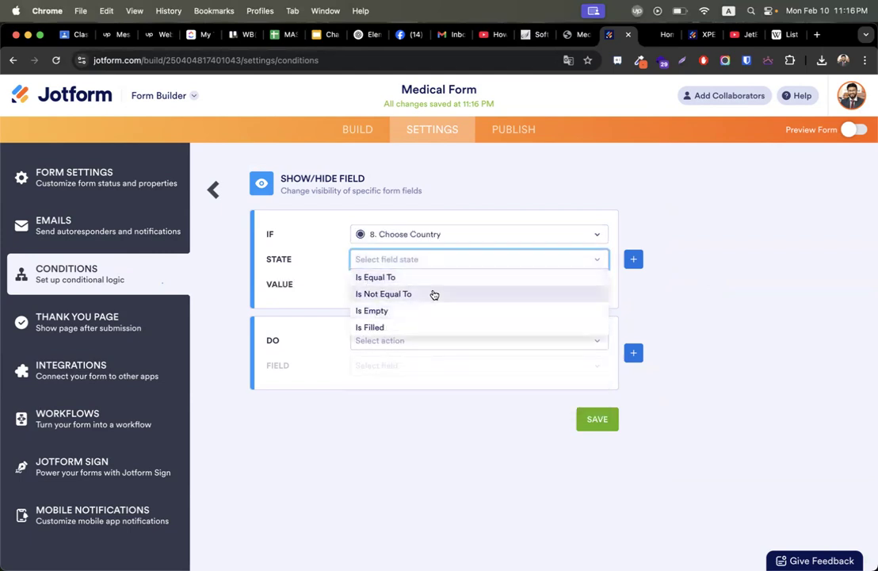
{"action": "left_click", "coordinate": [397, 310]}
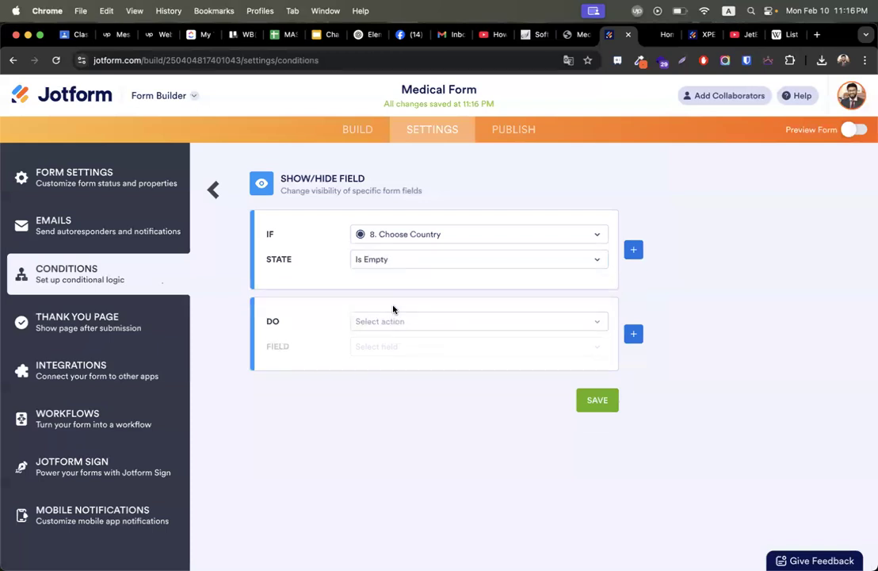
Hide Multiple fields Choose Bangladeshi, Indian and USA Medical, then save the rule.
{"action": "left_click", "coordinate": [406, 318]}
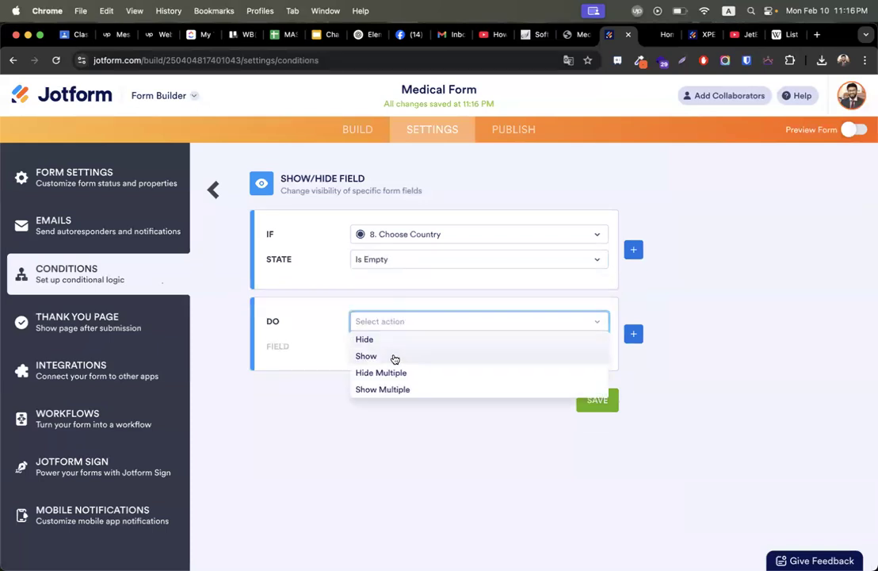
{"action": "left_click", "coordinate": [392, 373]}
{"action": "left_click", "coordinate": [392, 349]}
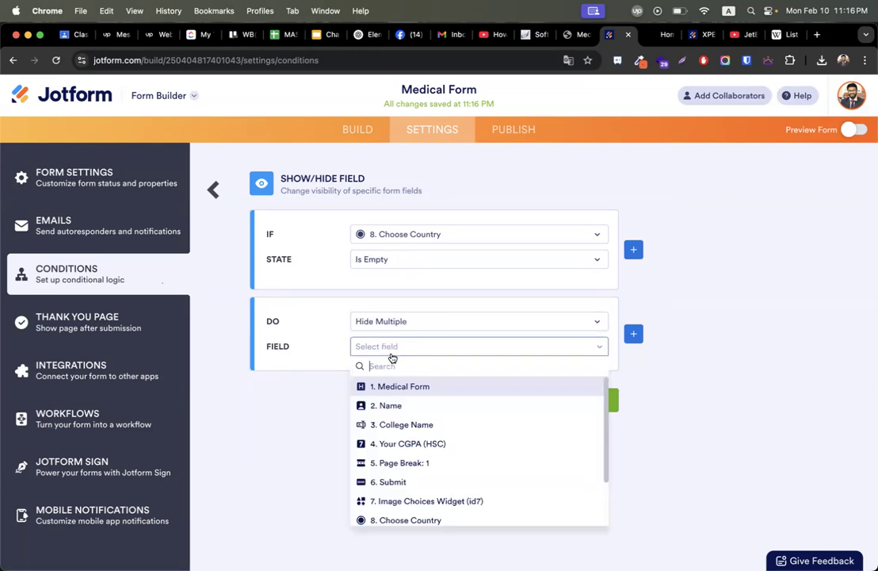
{"action": "scroll", "coordinate": [412, 456], "scroll_direction": "down", "scroll_amount": 3}
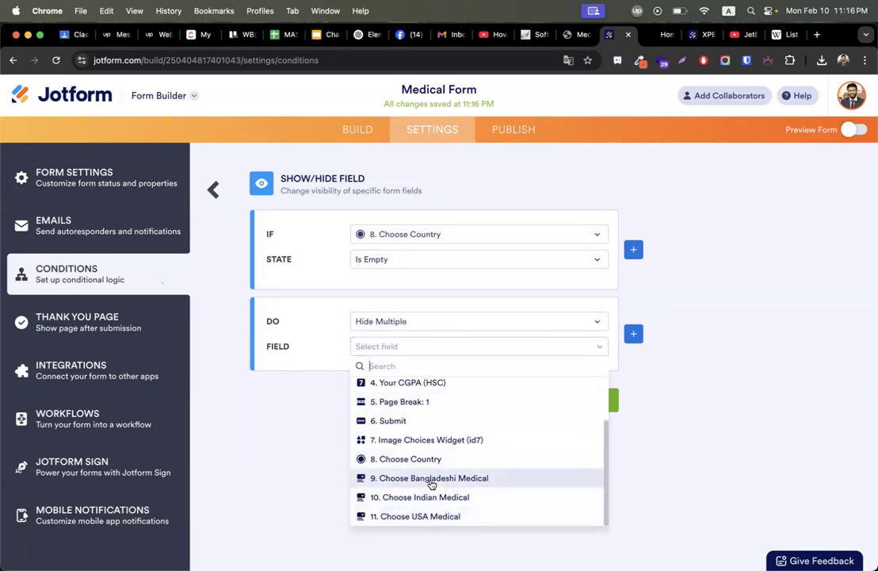
{"action": "left_click", "coordinate": [432, 480]}
{"action": "left_click", "coordinate": [427, 498]}
{"action": "left_click", "coordinate": [429, 515]}
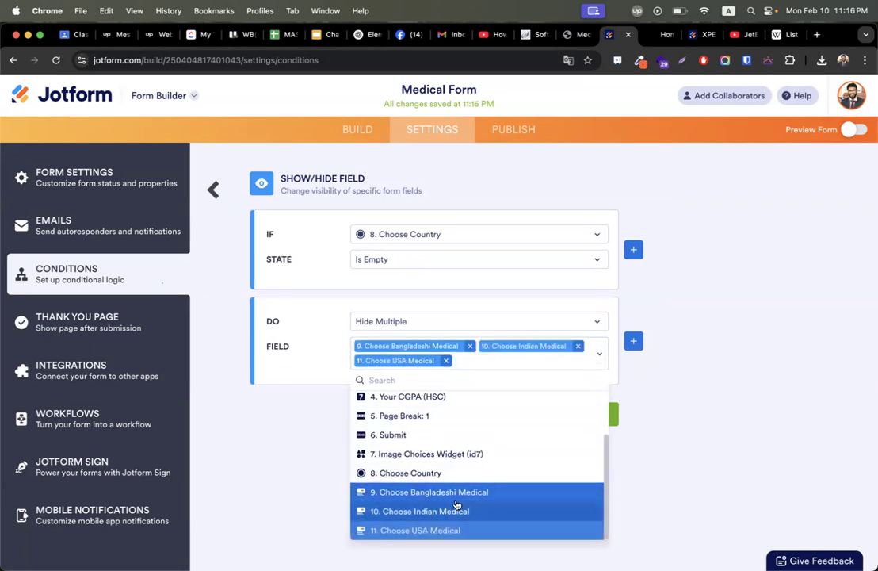
{"action": "left_click", "coordinate": [602, 419]}
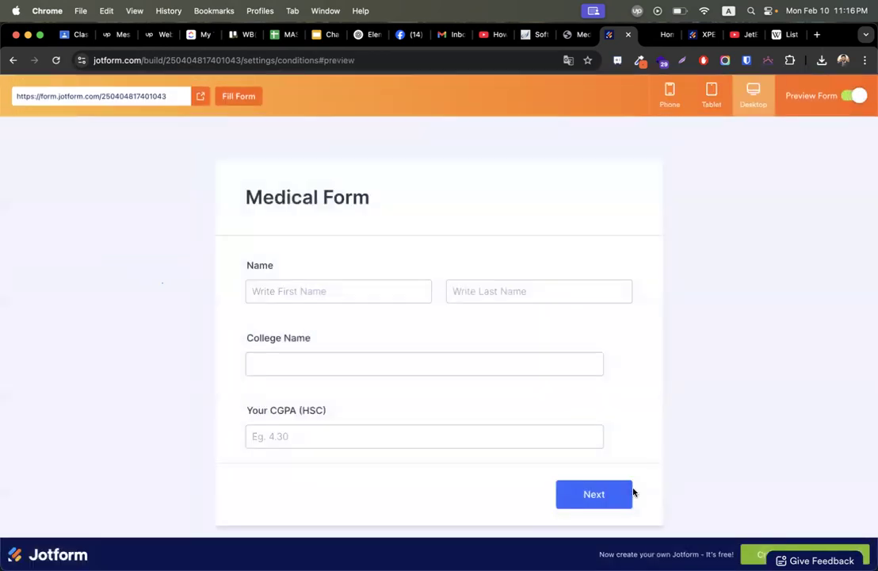
{"action": "left_click", "coordinate": [625, 491]}
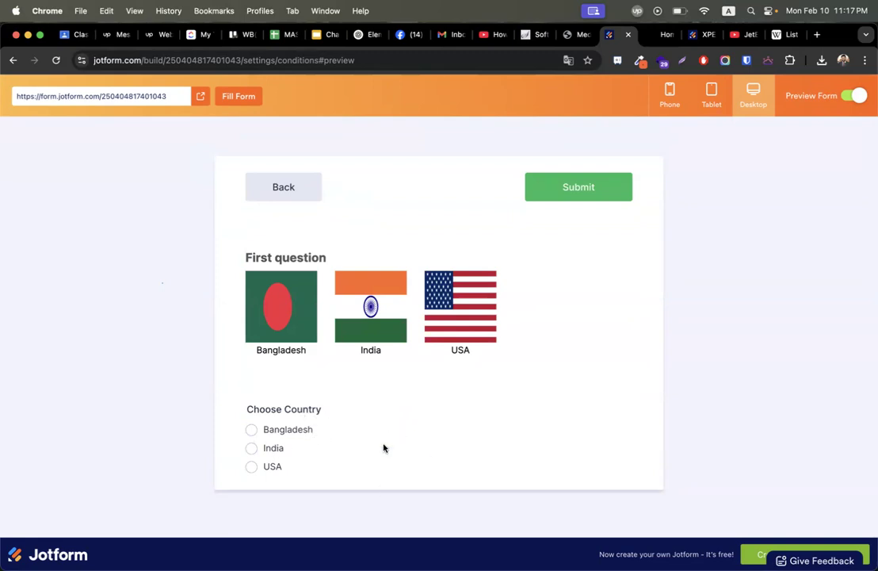
{"action": "left_click", "coordinate": [251, 429]}
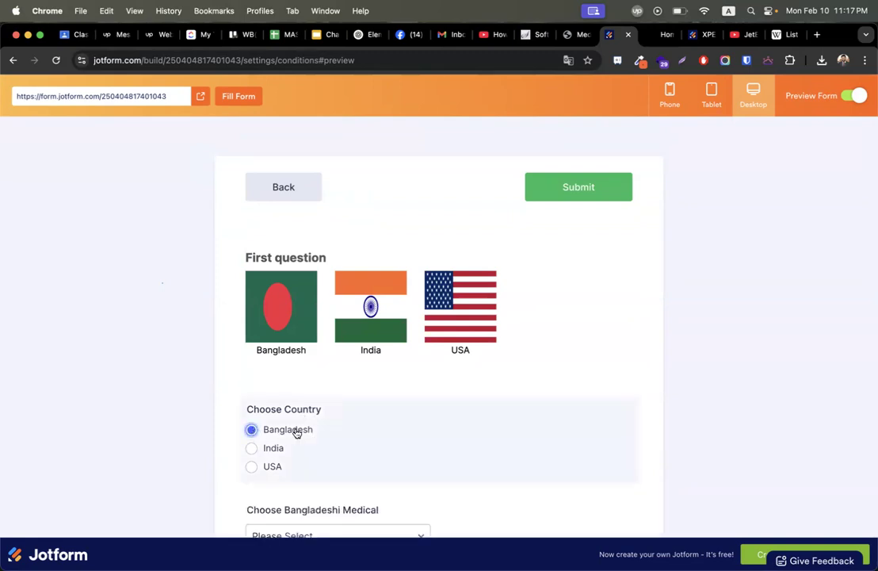
{"action": "scroll", "coordinate": [353, 444], "scroll_direction": "down", "scroll_amount": 2}
{"action": "left_click", "coordinate": [252, 377]}
{"action": "left_click", "coordinate": [274, 394]}
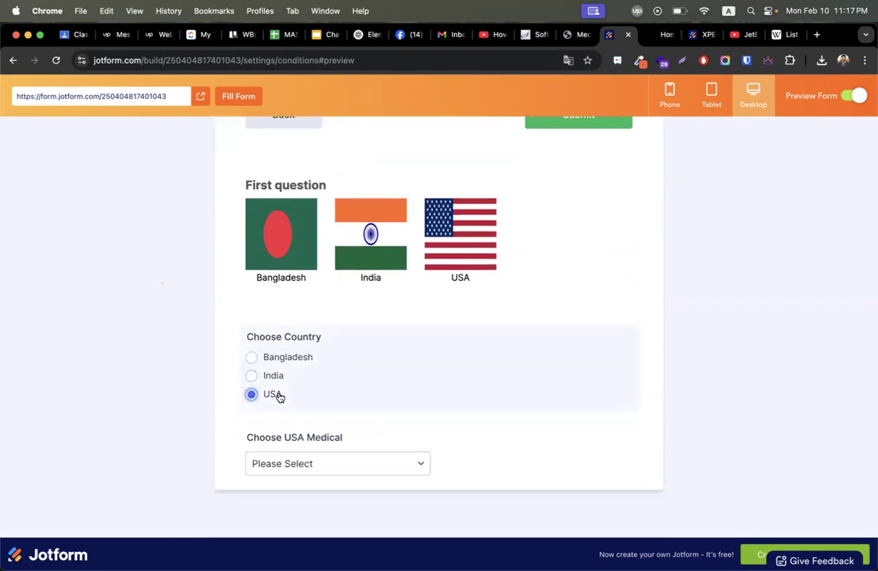
{"action": "scroll", "coordinate": [470, 369], "scroll_direction": "up", "scroll_amount": 2}
{"action": "left_click", "coordinate": [854, 92]}
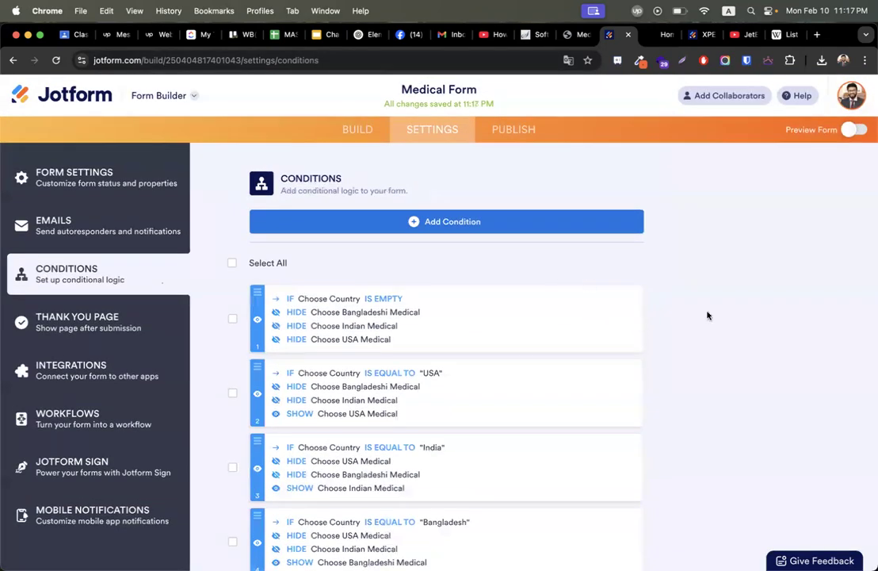
Back in the form builder, delete the flag image choice question.
{"action": "left_click", "coordinate": [343, 140]}
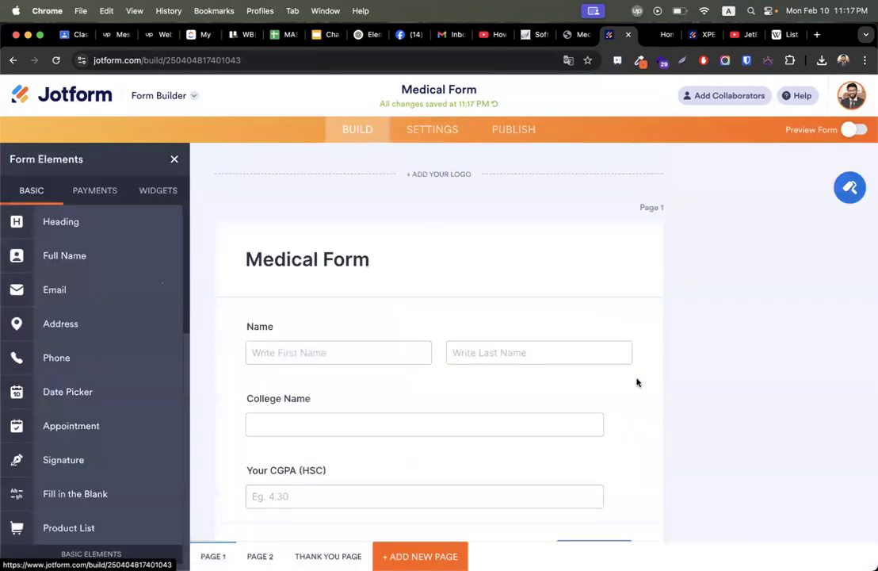
{"action": "scroll", "coordinate": [637, 380], "scroll_direction": "down", "scroll_amount": 10}
{"action": "scroll", "coordinate": [359, 249], "scroll_direction": "up", "scroll_amount": 1}
{"action": "left_click", "coordinate": [359, 249]}
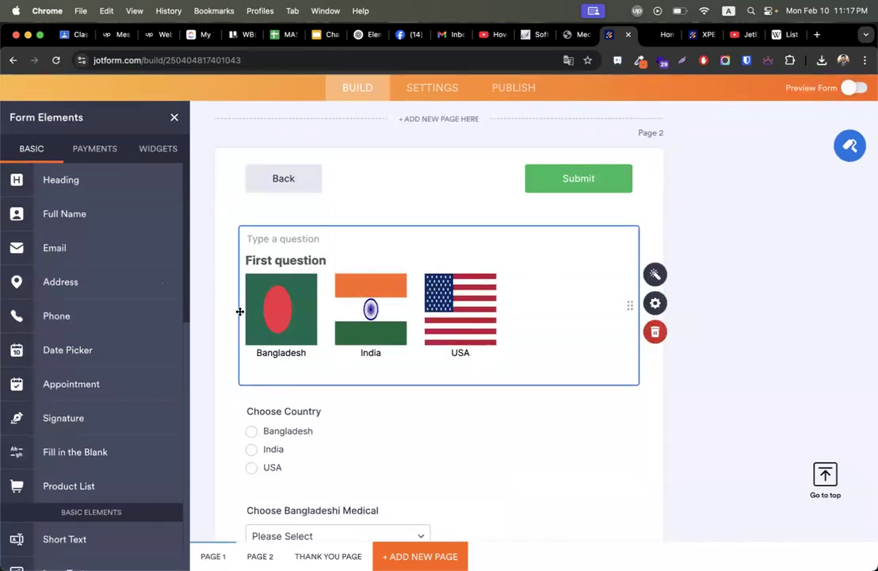
{"action": "left_click", "coordinate": [656, 332]}
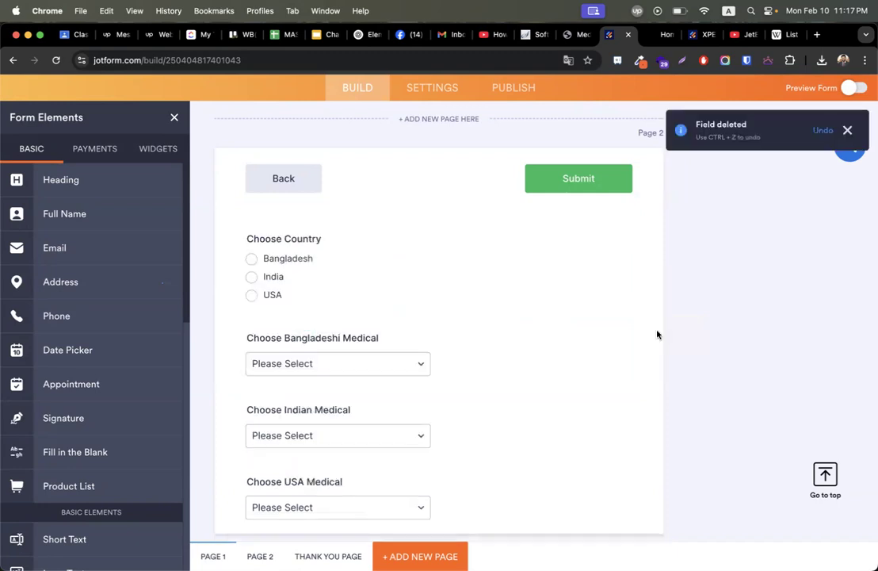
Add a page break below Choose USA Medical to create page 3.
{"action": "scroll", "coordinate": [492, 292], "scroll_direction": "down", "scroll_amount": 2}
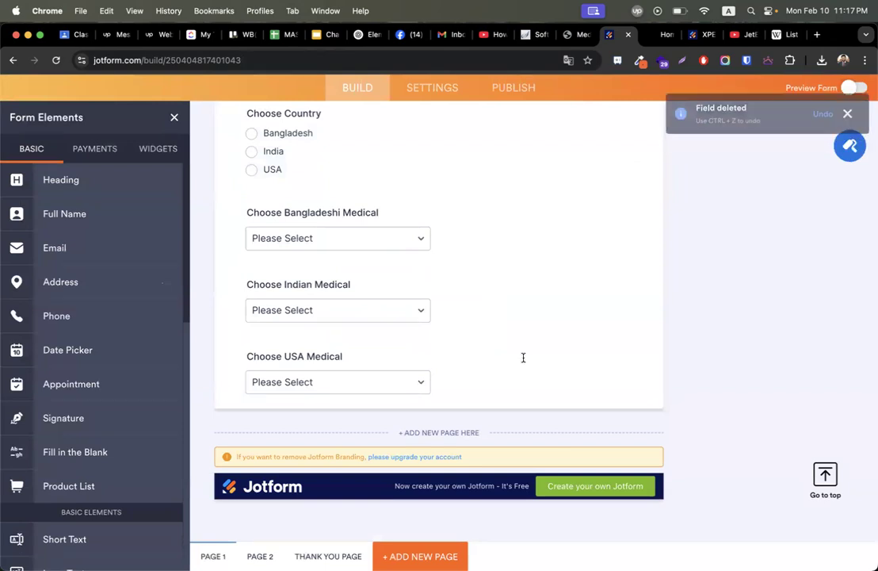
{"action": "scroll", "coordinate": [96, 382], "scroll_direction": "down", "scroll_amount": 10}
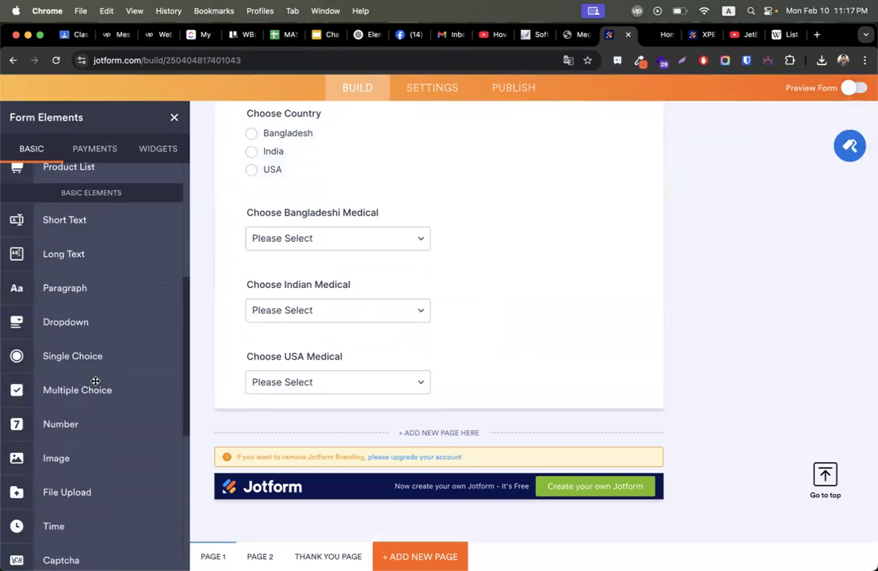
{"action": "left_click_drag", "start_coordinate": [67, 552], "coordinate": [326, 392]}
{"action": "scroll", "coordinate": [326, 392], "scroll_direction": "down", "scroll_amount": 5}
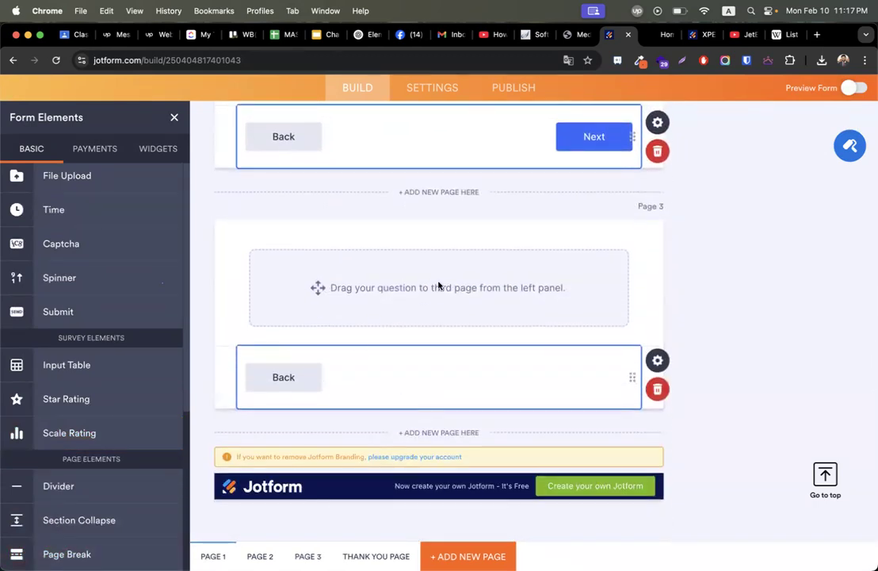
{"action": "scroll", "coordinate": [168, 227], "scroll_direction": "up", "scroll_amount": 5}
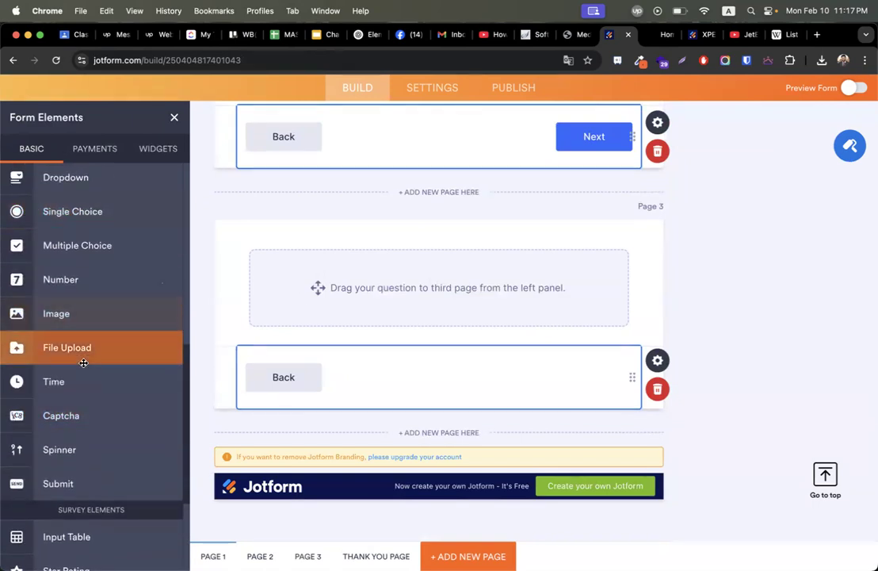
Add a required File Upload field on page 3 labelled 'Upload your certificates and marksheet'.
{"action": "left_click_drag", "start_coordinate": [96, 348], "coordinate": [372, 292]}
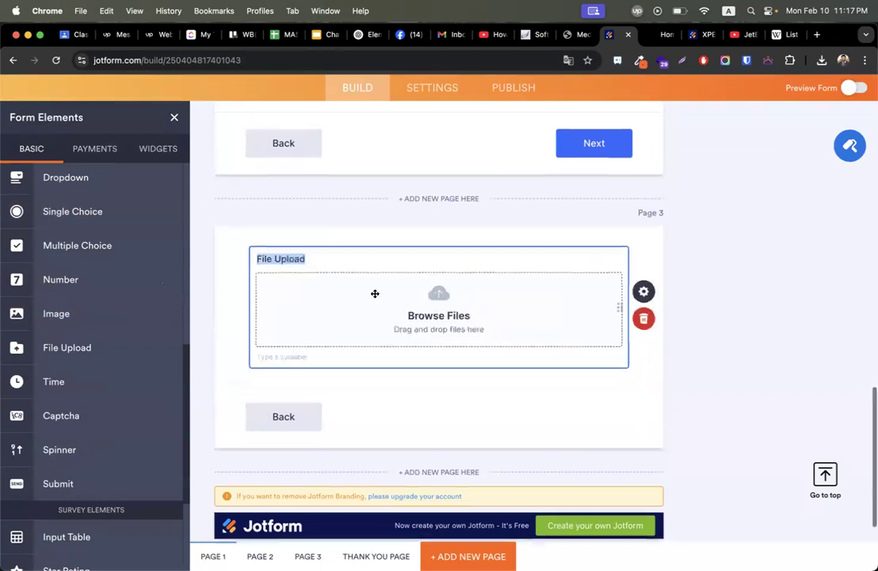
{"action": "type", "text": "Upload your certificates and marksheet"}
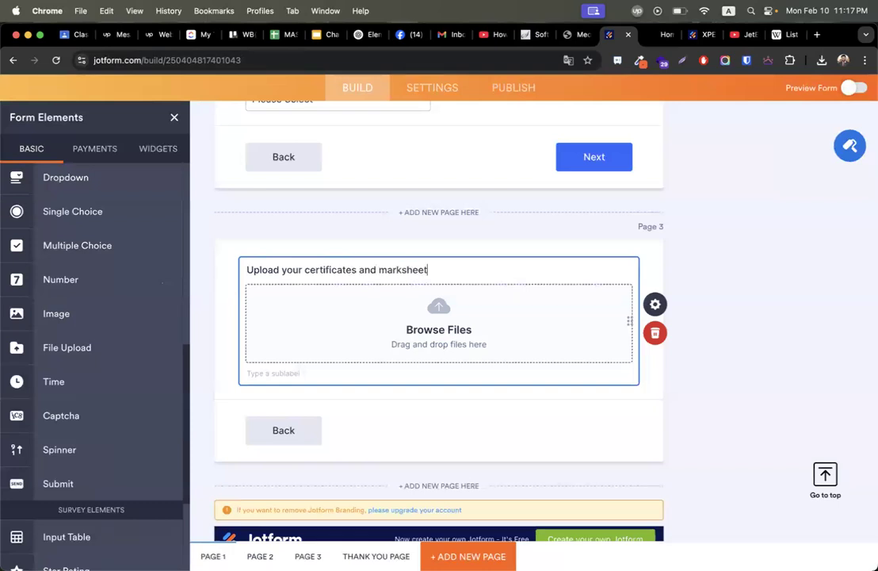
{"action": "left_click", "coordinate": [655, 304]}
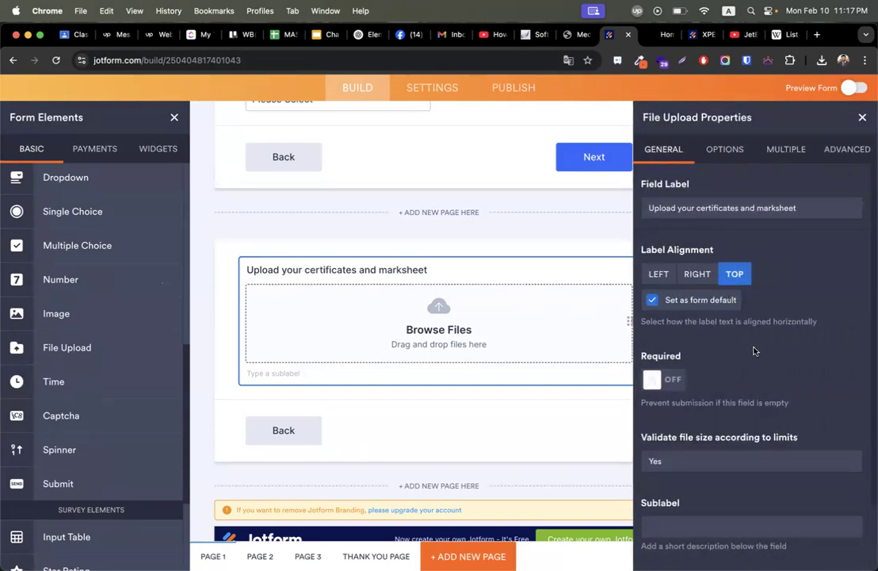
{"action": "left_click", "coordinate": [678, 379]}
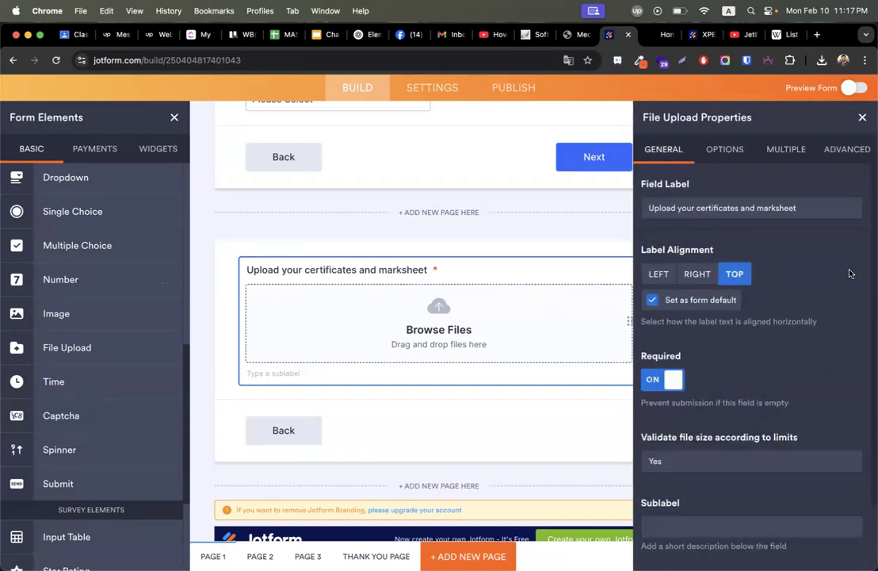
{"action": "scroll", "coordinate": [737, 272], "scroll_direction": "down", "scroll_amount": 3}
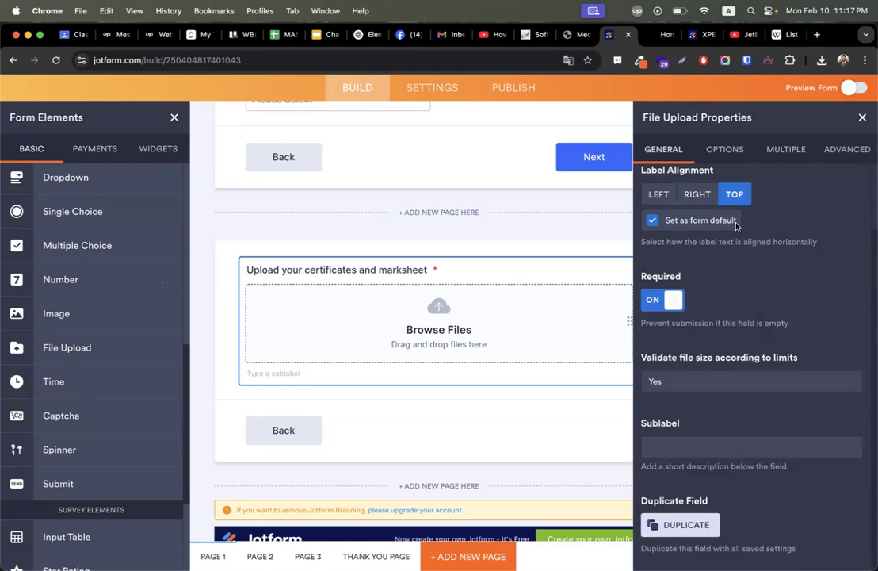
{"action": "left_click", "coordinate": [725, 149]}
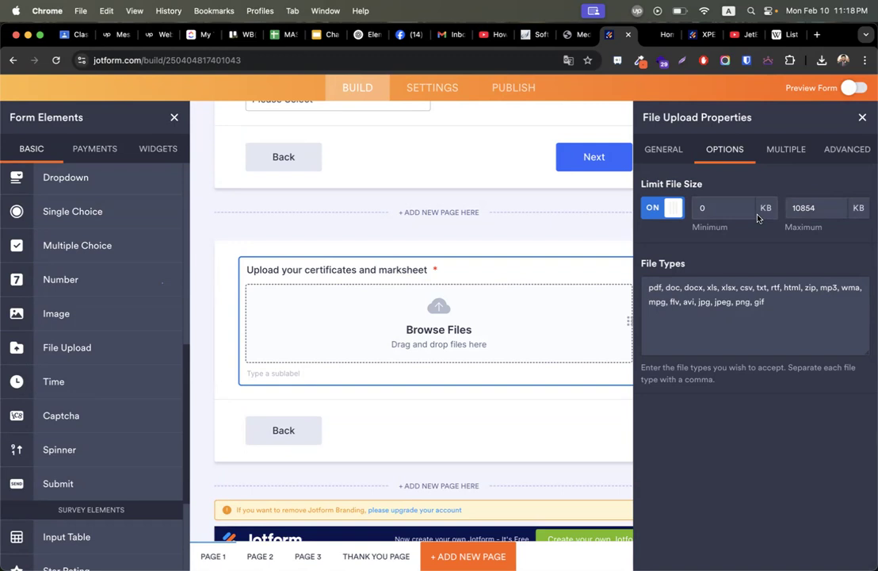
Limit the certificate upload to 3 files with a 10854 KB maximum size, then close its settings.
{"action": "double_click", "coordinate": [804, 208]}
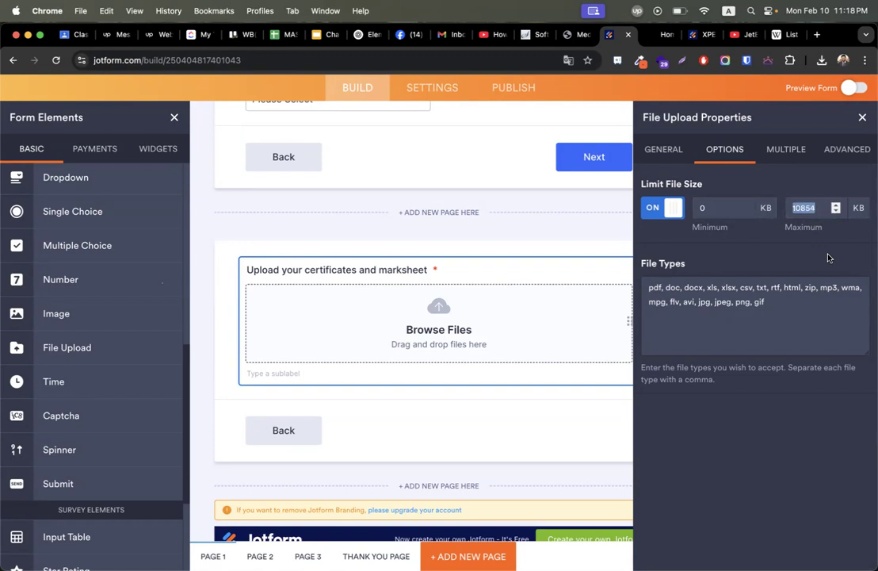
{"action": "left_click", "coordinate": [814, 208]}
{"action": "left_click", "coordinate": [801, 149]}
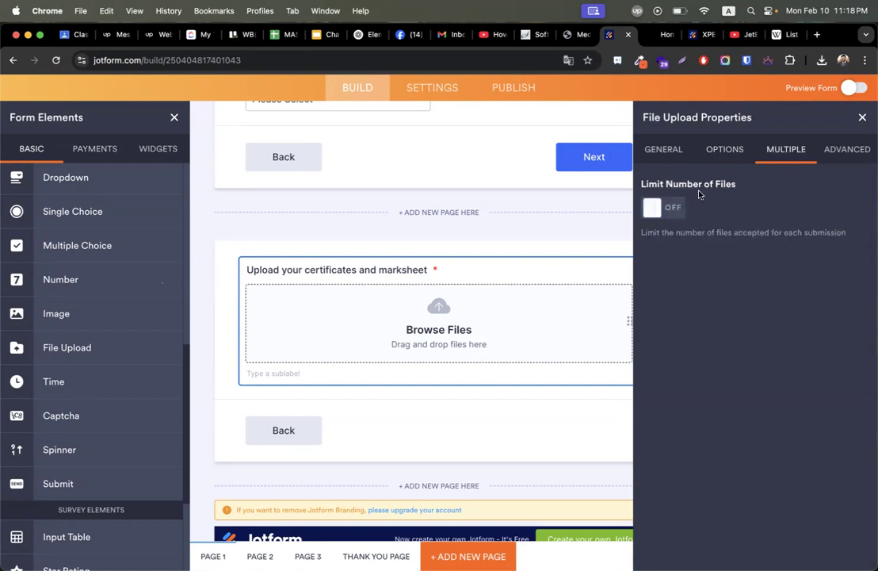
{"action": "left_click", "coordinate": [675, 208]}
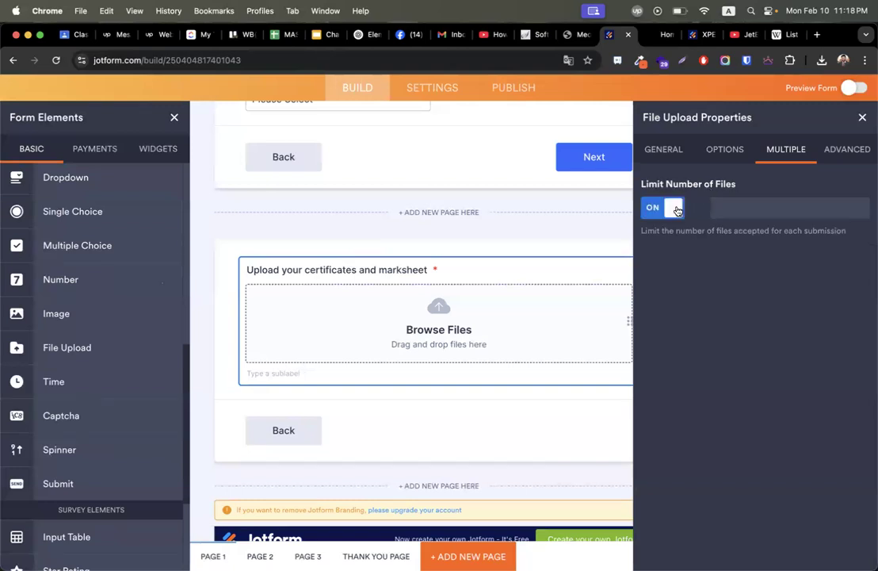
{"action": "type", "text": "3"}
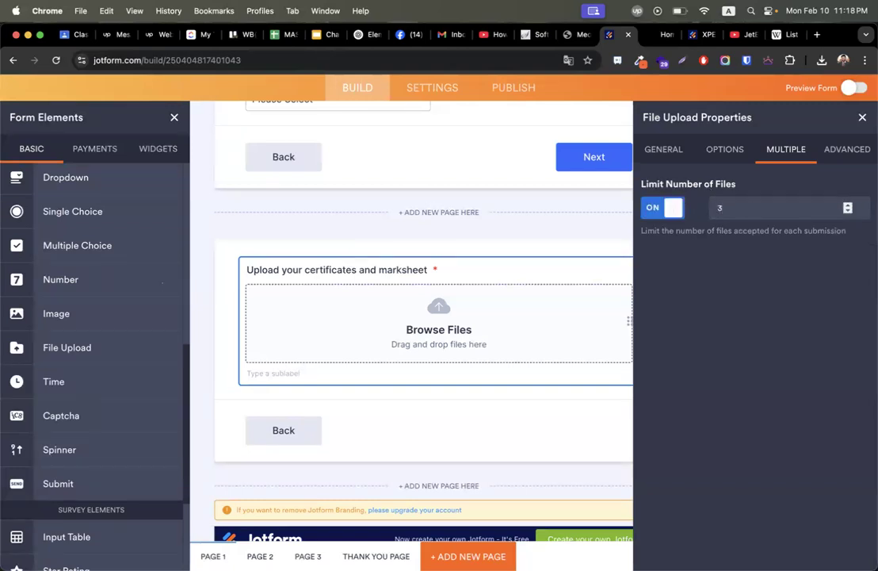
{"action": "left_click", "coordinate": [837, 159]}
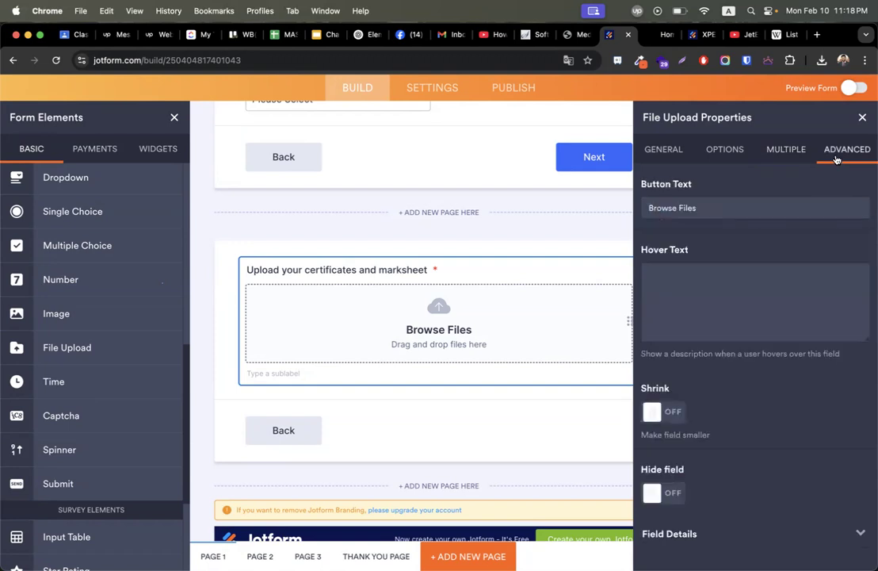
{"action": "left_click", "coordinate": [863, 118]}
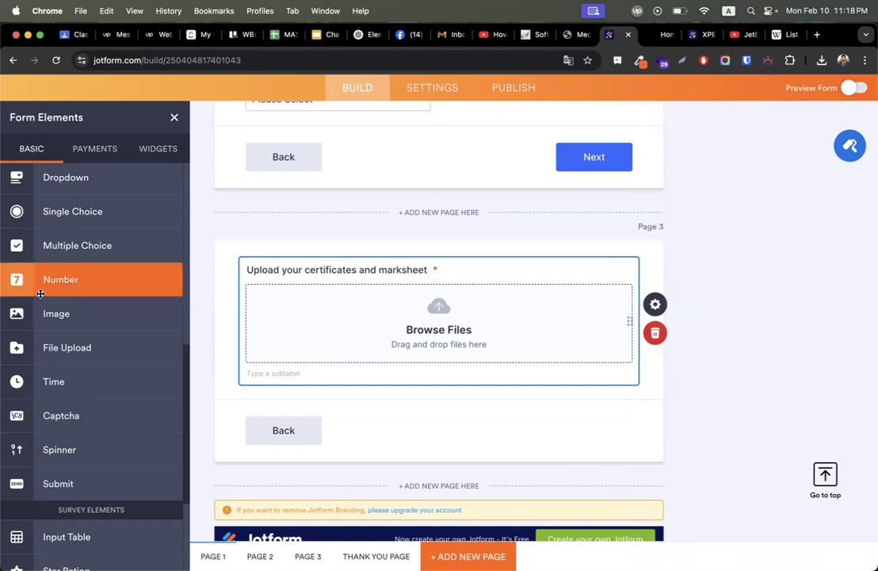
Place an Appointment field below the upload field, labelled 'Choose date for interview'.
{"action": "scroll", "coordinate": [73, 365], "scroll_direction": "down", "scroll_amount": 4}
{"action": "scroll", "coordinate": [73, 365], "scroll_direction": "up", "scroll_amount": 15}
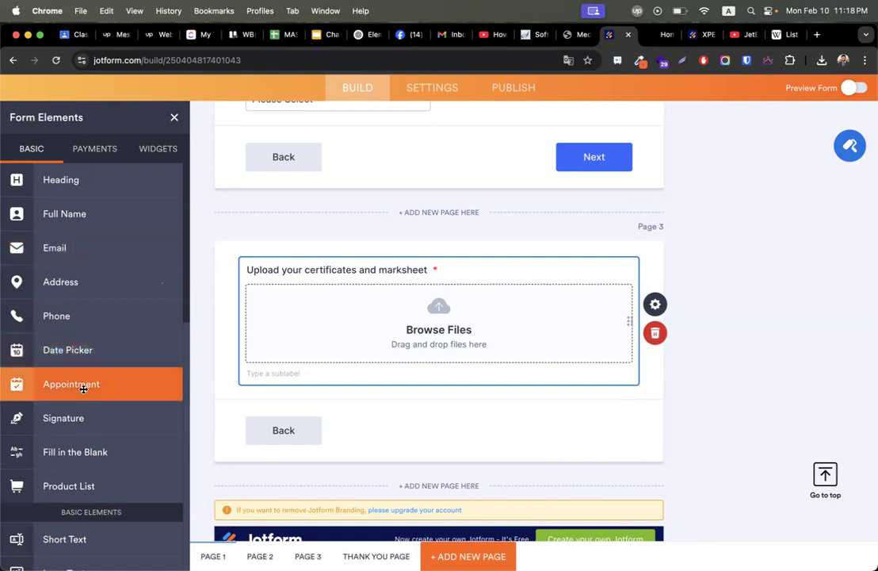
{"action": "left_click_drag", "start_coordinate": [83, 389], "coordinate": [403, 405]}
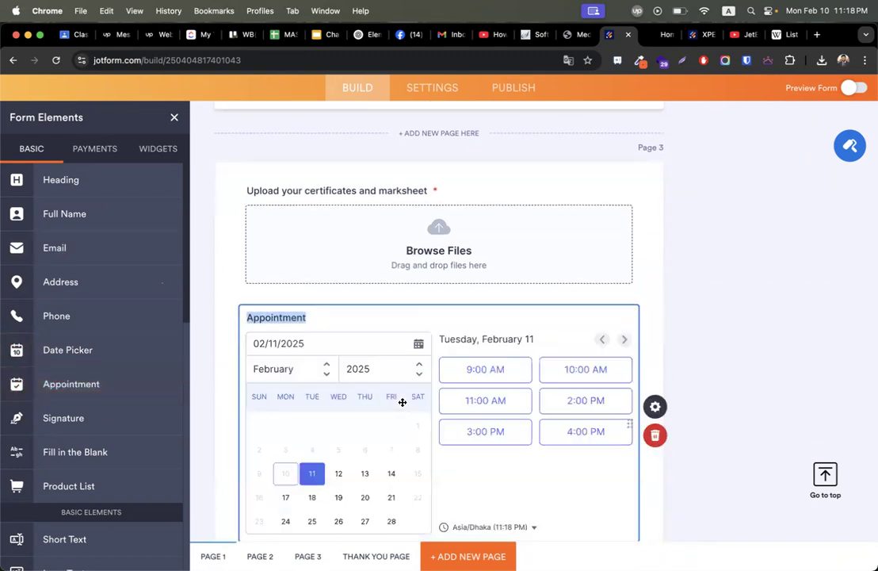
{"action": "type", "text": "Ch"}
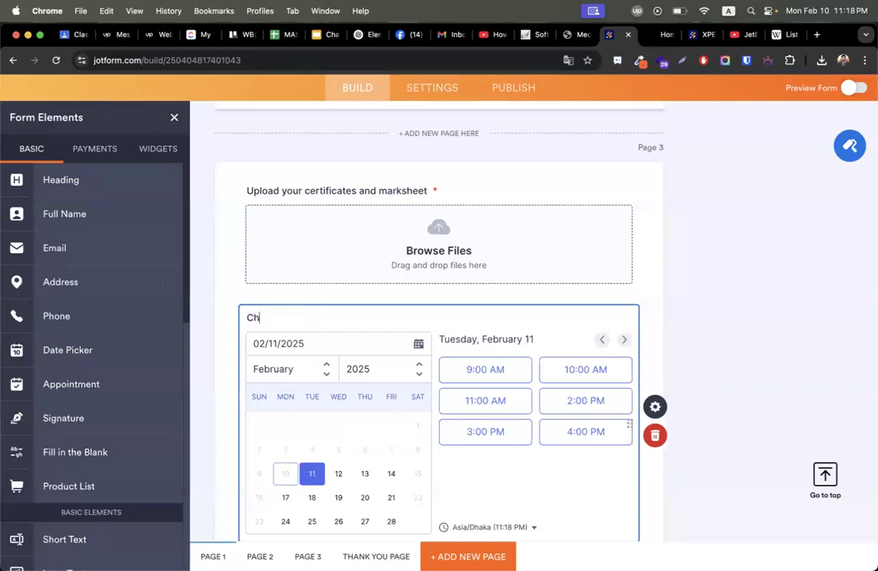
{"action": "type", "text": "oose date for interview"}
{"action": "scroll", "coordinate": [723, 316], "scroll_direction": "down", "scroll_amount": 3}
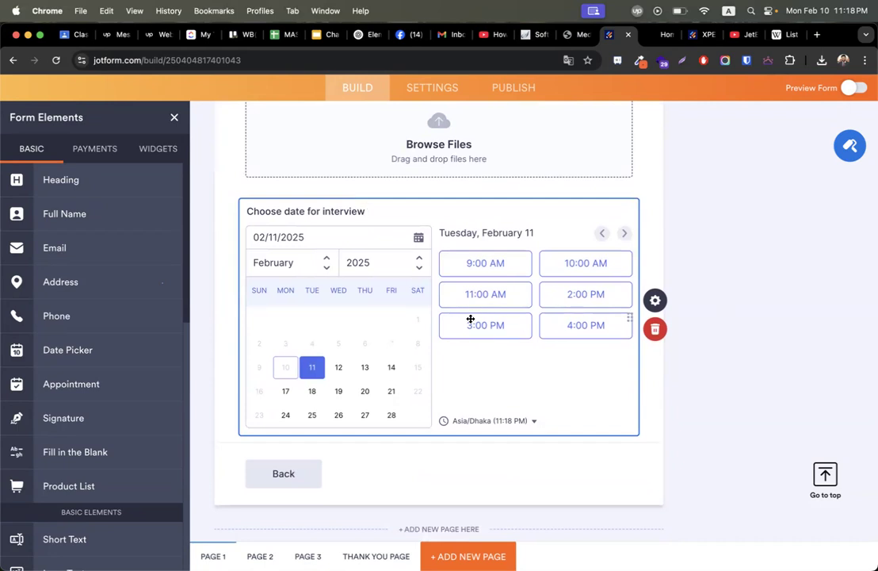
Set the appointment slot duration to 15 minutes and select the start time for editing.
{"action": "left_click", "coordinate": [655, 302]}
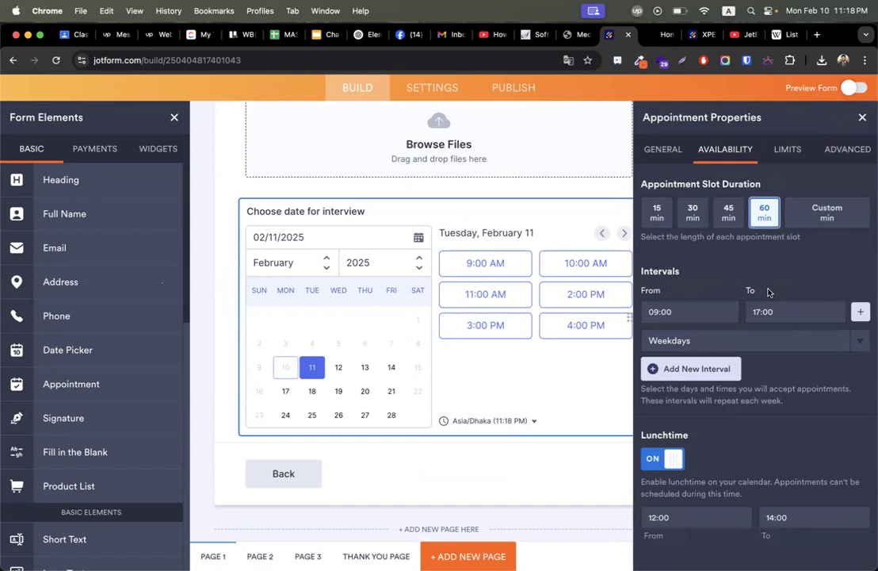
{"action": "left_click", "coordinate": [694, 214]}
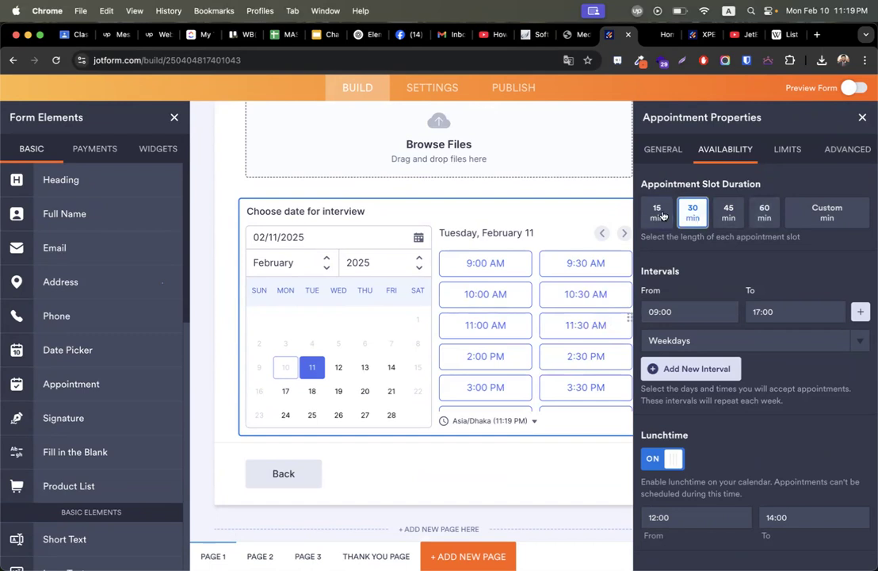
{"action": "left_click", "coordinate": [663, 216]}
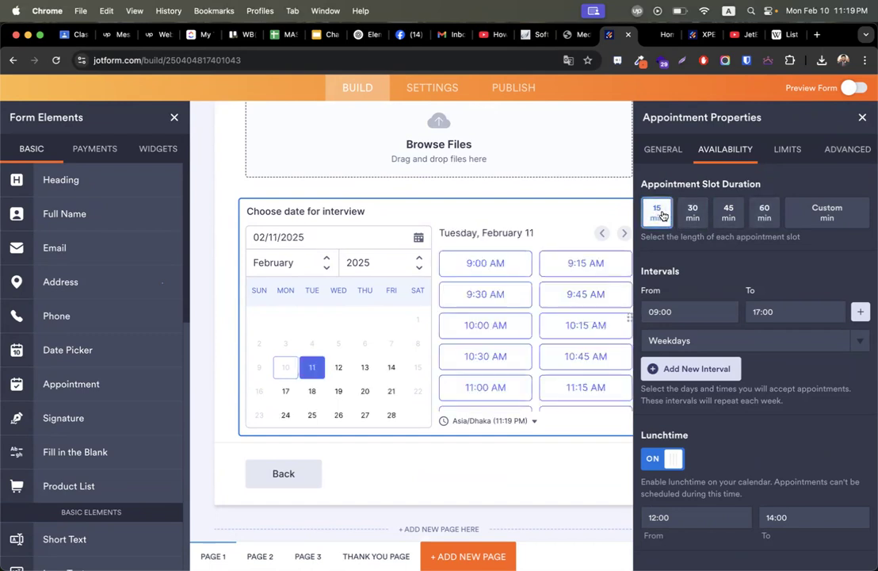
{"action": "left_click", "coordinate": [695, 311]}
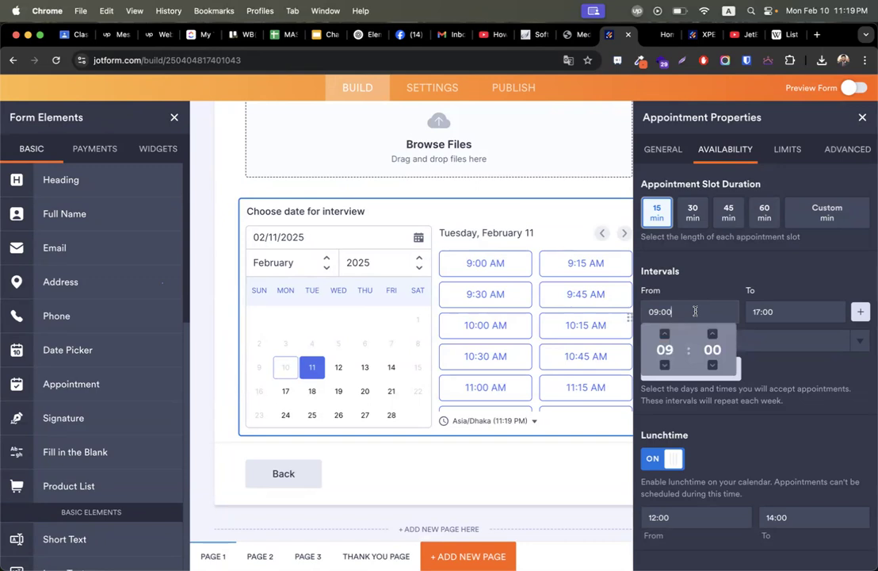
{"action": "key", "text": "super+a"}
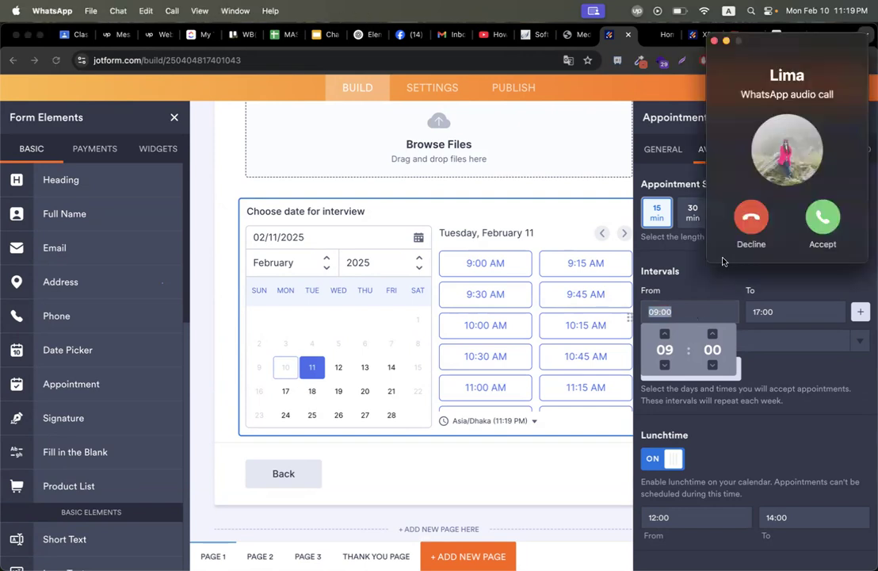
Decline the incoming WhatsApp audio call and bring the Jotform builder back to the front.
{"action": "left_click", "coordinate": [754, 220]}
{"action": "left_click", "coordinate": [790, 281]}
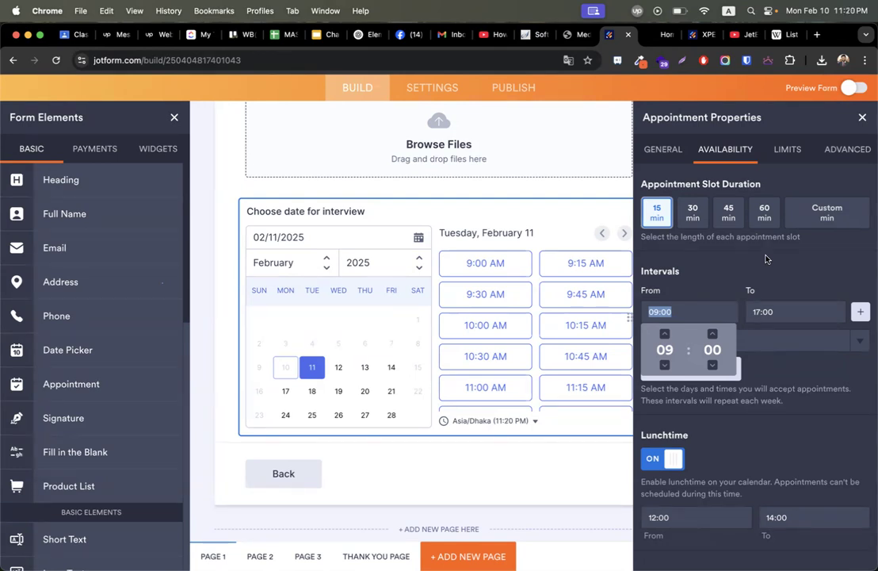
Set the appointment interval from 5:00 to 6:00 with a 30-minute slot duration.
{"action": "type", "text": "5:00"}
{"action": "key", "text": "Tab"}
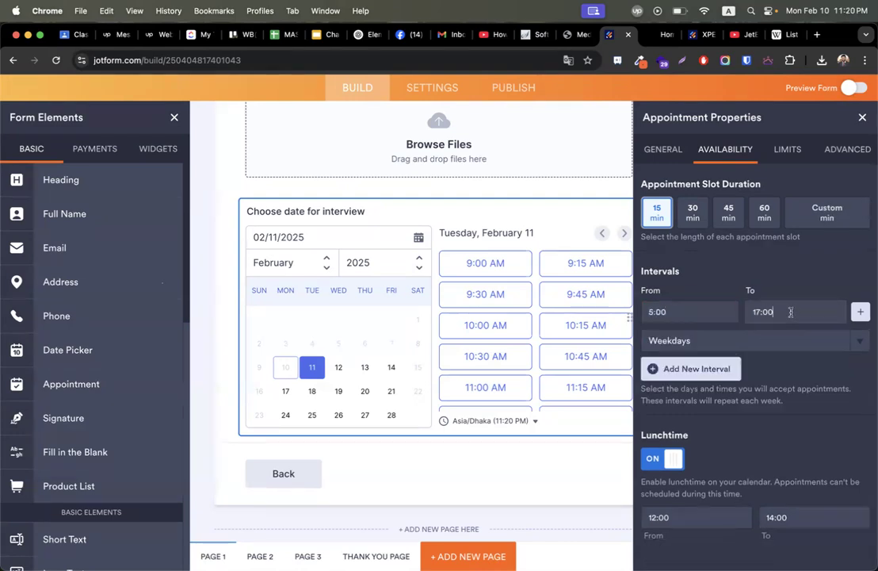
{"action": "type", "text": "7:00"}
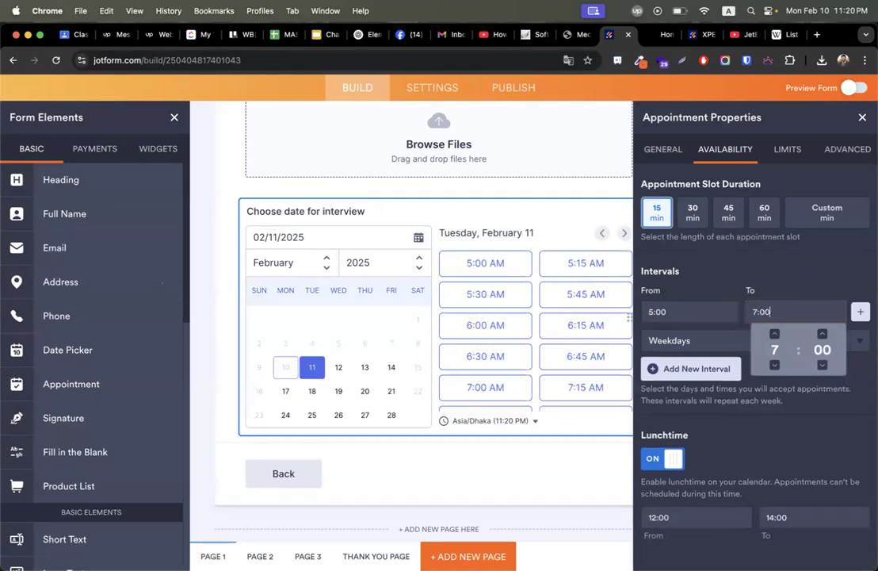
{"action": "left_click", "coordinate": [696, 235]}
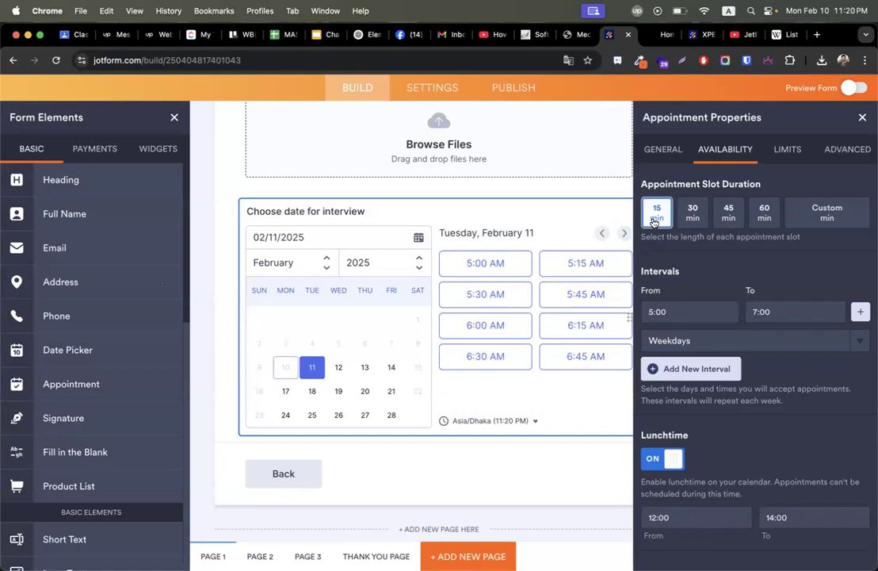
{"action": "left_click", "coordinate": [773, 311]}
{"action": "key", "text": "super+a"}
{"action": "type", "text": "6:00"}
{"action": "left_click", "coordinate": [813, 280]}
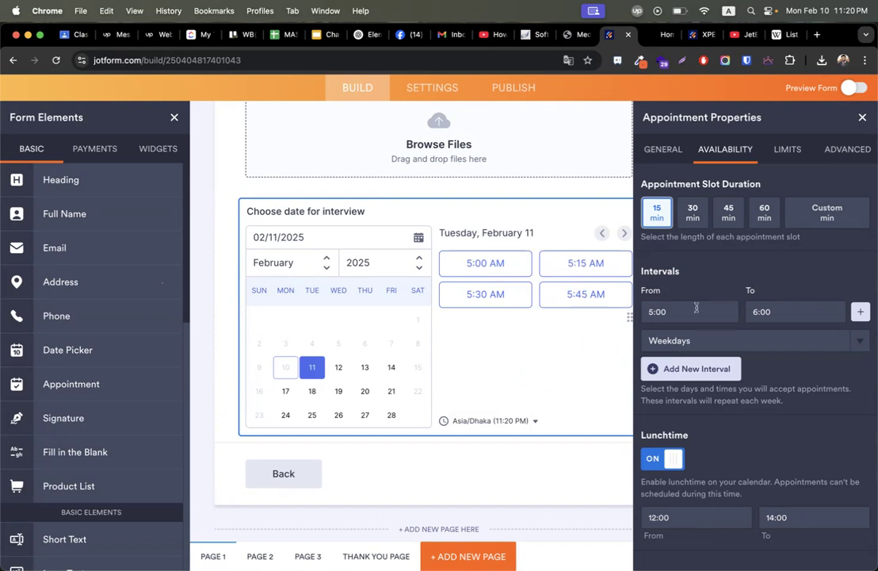
{"action": "left_click", "coordinate": [690, 216]}
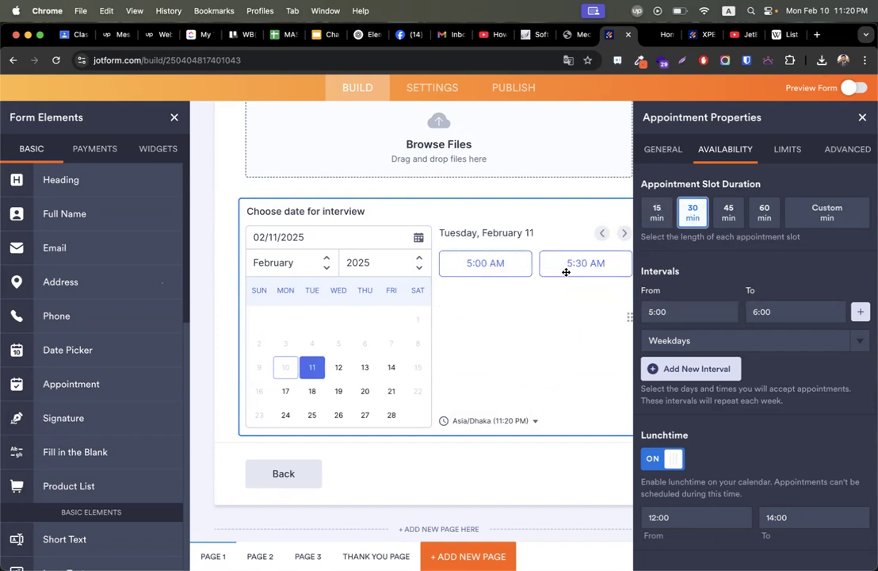
Limit interview booking dates to February 20 through February 27, 2025.
{"action": "left_click", "coordinate": [787, 152]}
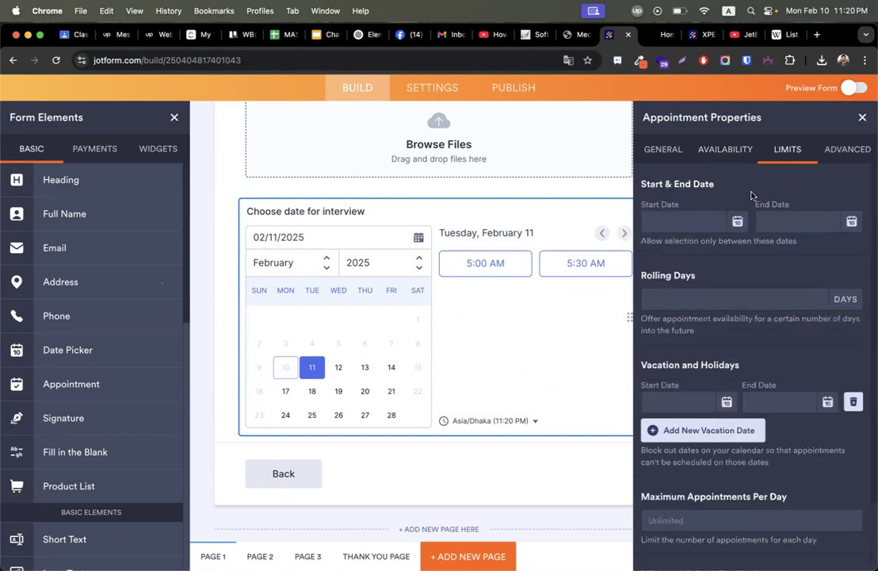
{"action": "left_click", "coordinate": [693, 223]}
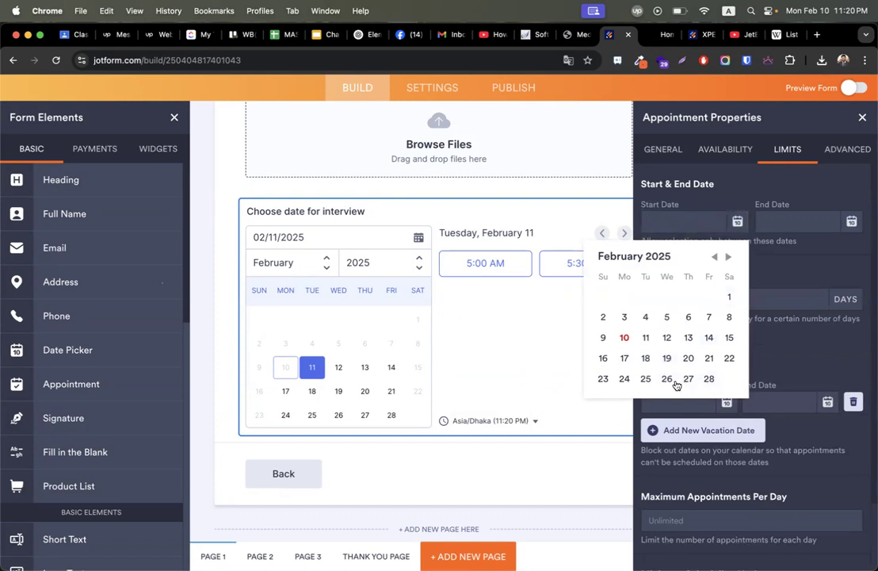
{"action": "left_click", "coordinate": [688, 359]}
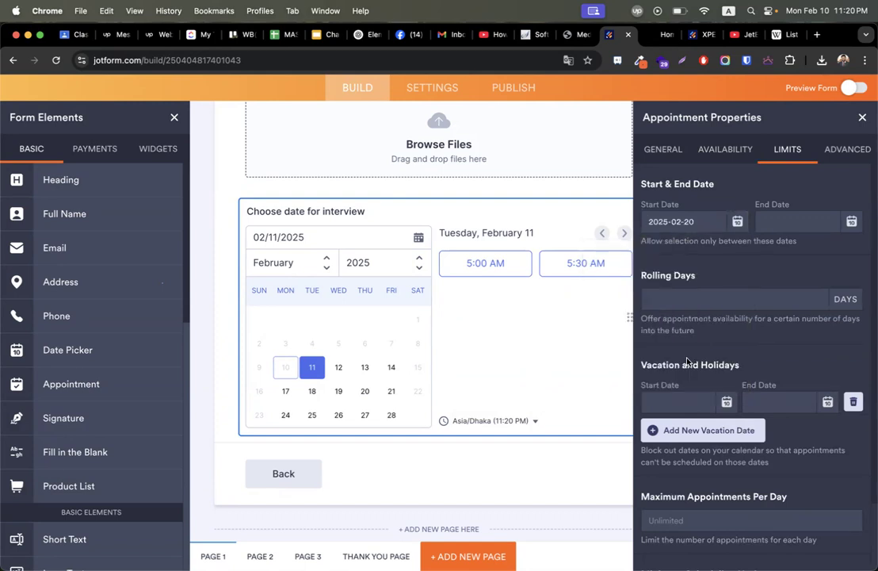
{"action": "left_click", "coordinate": [803, 225]}
{"action": "left_click", "coordinate": [770, 222]}
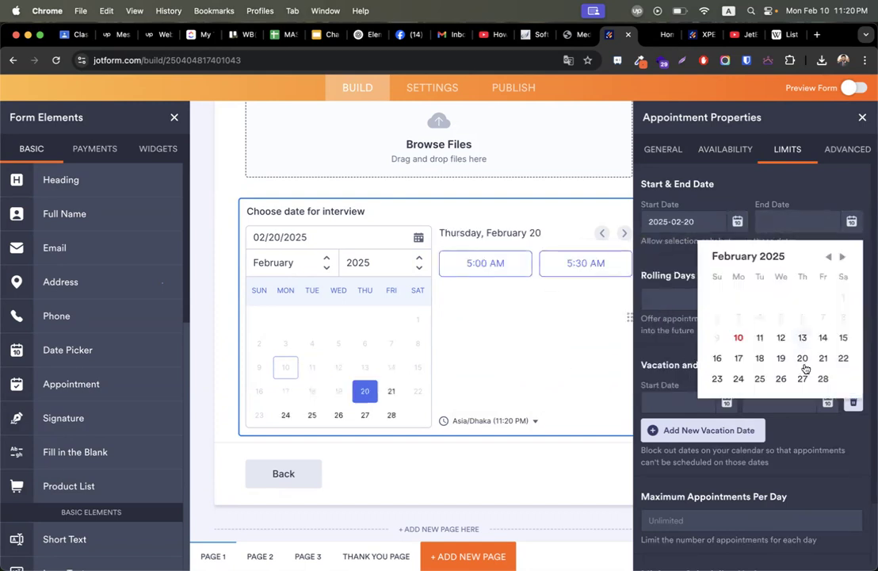
{"action": "left_click", "coordinate": [802, 378]}
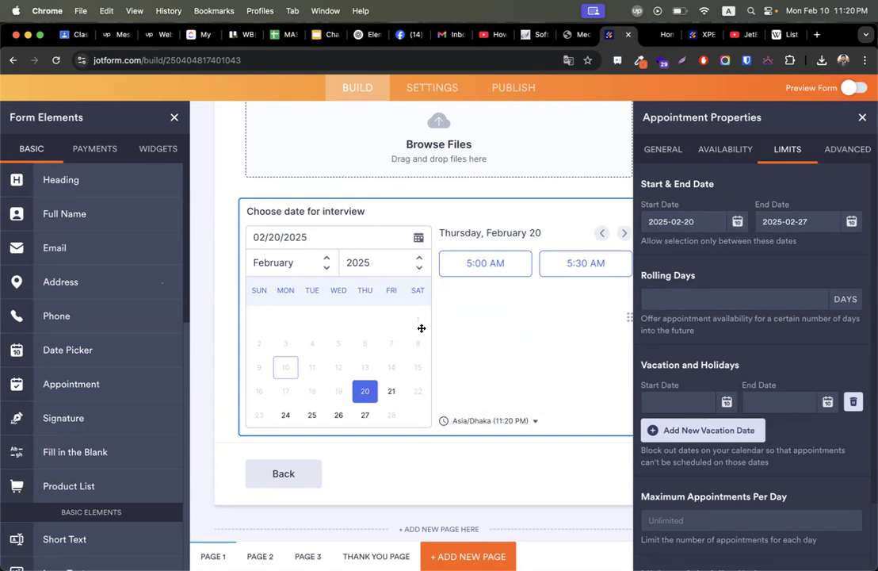
Close the Appointment Properties panel for the interview field.
{"action": "left_click", "coordinate": [863, 117]}
{"action": "scroll", "coordinate": [531, 297], "scroll_direction": "up", "scroll_amount": 2}
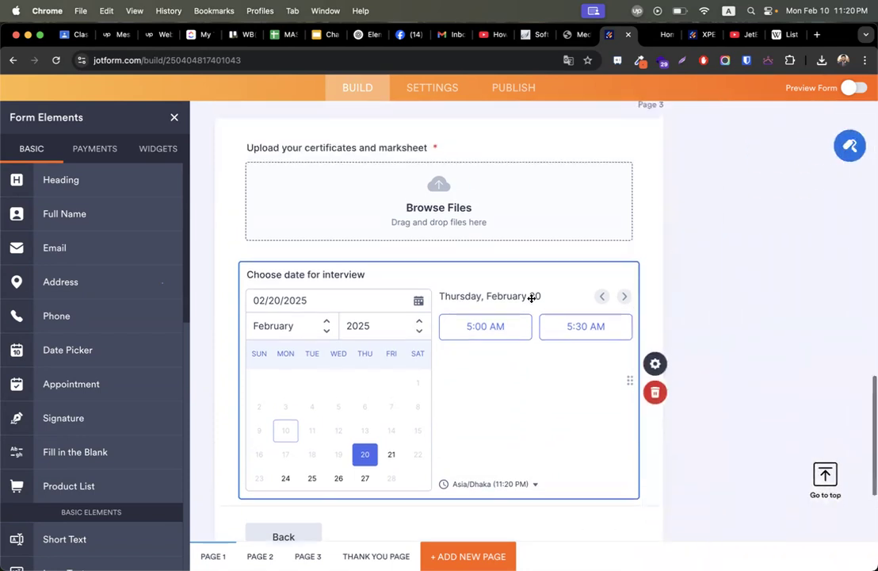
{"action": "scroll", "coordinate": [531, 297], "scroll_direction": "up", "scroll_amount": 1}
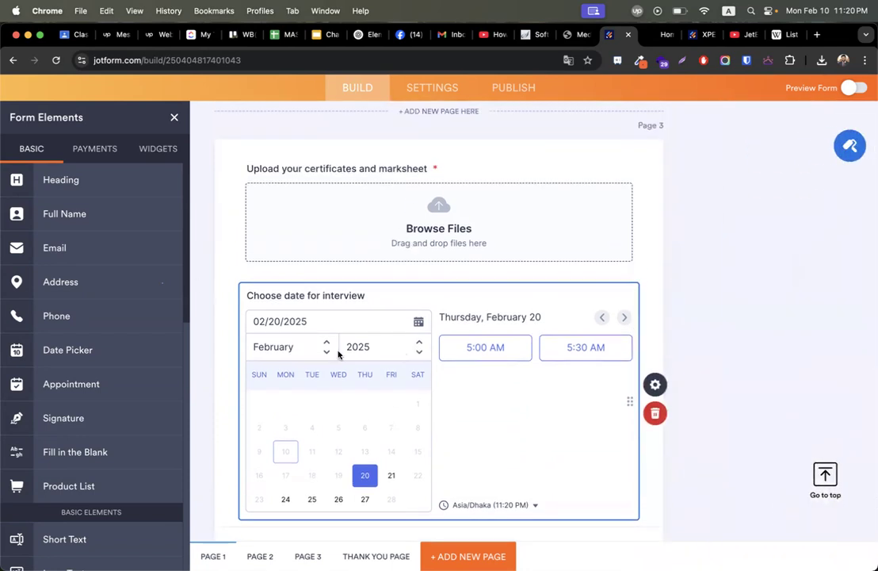
{"action": "scroll", "coordinate": [96, 341], "scroll_direction": "down", "scroll_amount": 6}
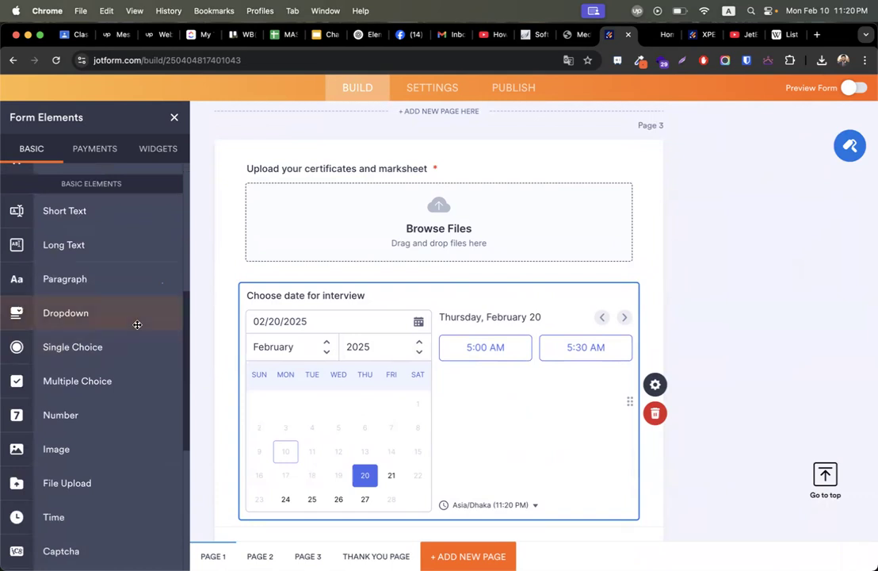
{"action": "scroll", "coordinate": [147, 356], "scroll_direction": "up", "scroll_amount": 3}
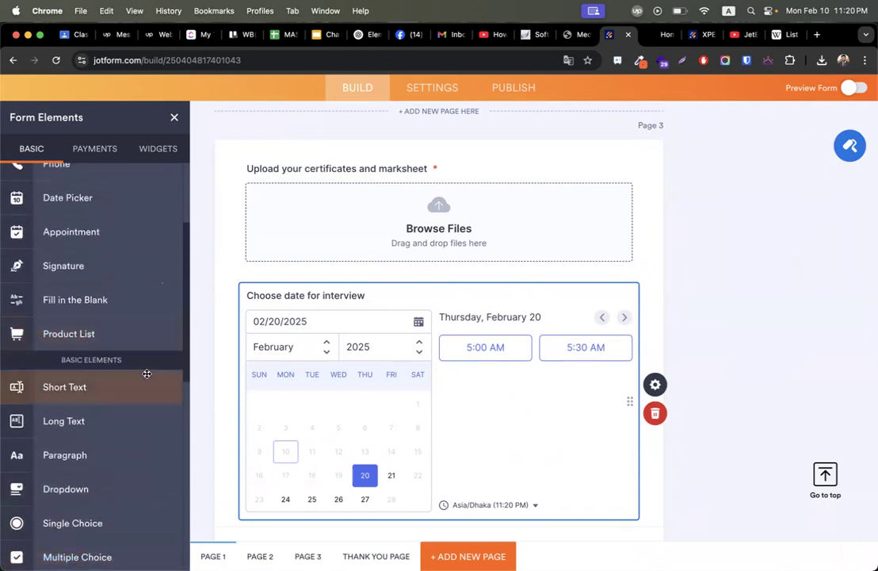
{"action": "scroll", "coordinate": [147, 374], "scroll_direction": "up", "scroll_amount": 3}
Browse the Payments and Widgets elements, then select cell G7 in the class schedule spreadsheet.
{"action": "left_click", "coordinate": [107, 150]}
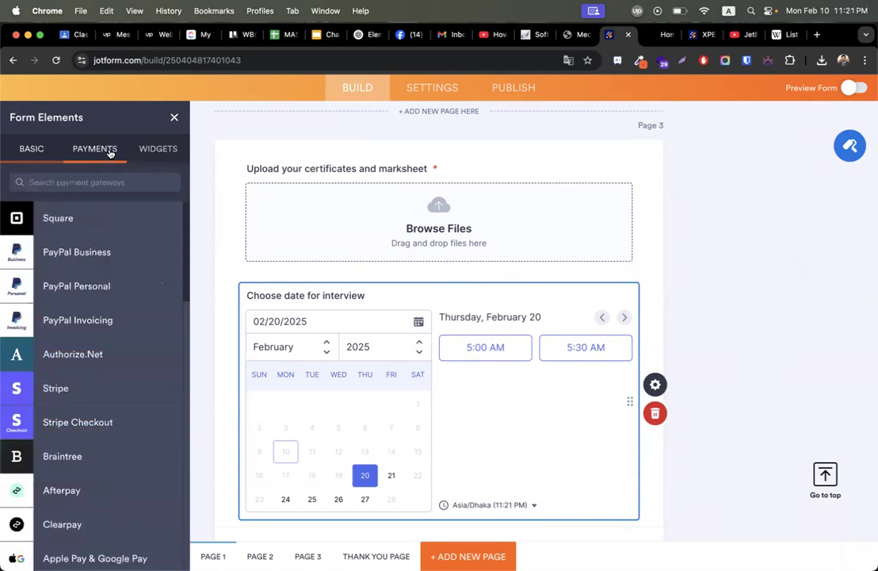
{"action": "left_click", "coordinate": [150, 150]}
{"action": "left_click", "coordinate": [113, 150]}
{"action": "scroll", "coordinate": [119, 352], "scroll_direction": "down", "scroll_amount": 5}
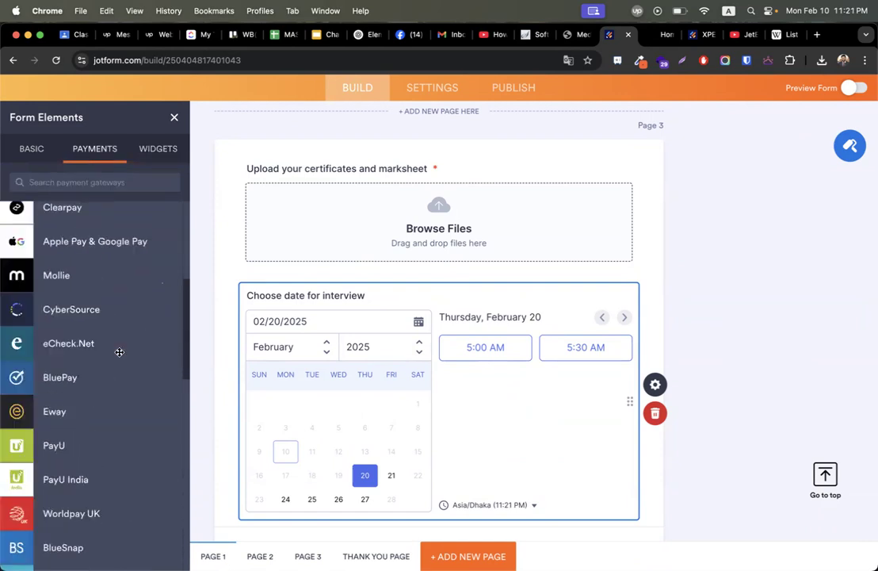
{"action": "scroll", "coordinate": [119, 352], "scroll_direction": "down", "scroll_amount": 10}
{"action": "scroll", "coordinate": [117, 353], "scroll_direction": "up", "scroll_amount": 15}
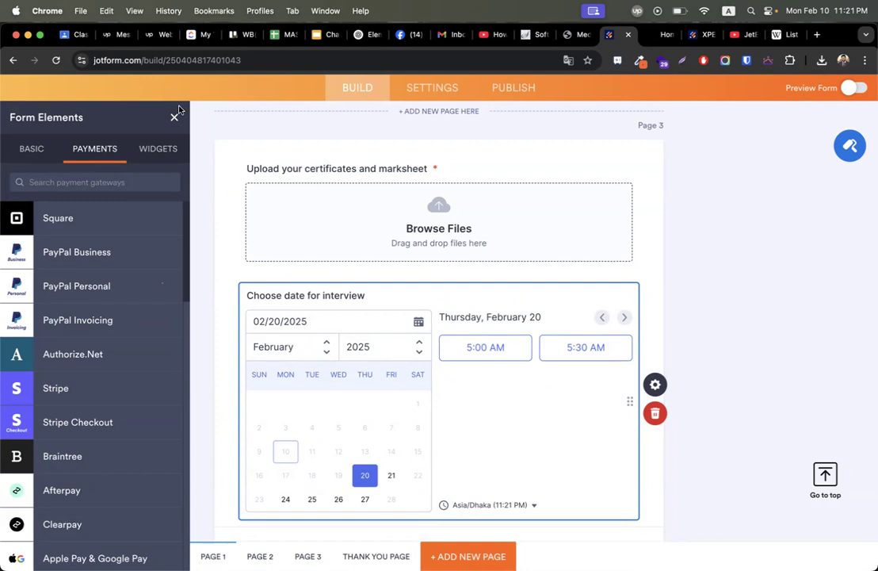
{"action": "left_click", "coordinate": [281, 34]}
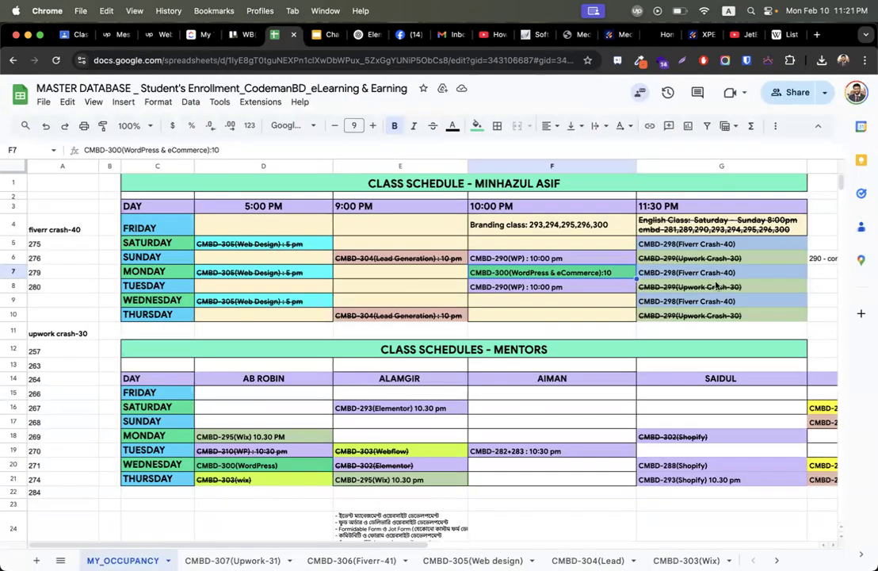
{"action": "left_click", "coordinate": [673, 275]}
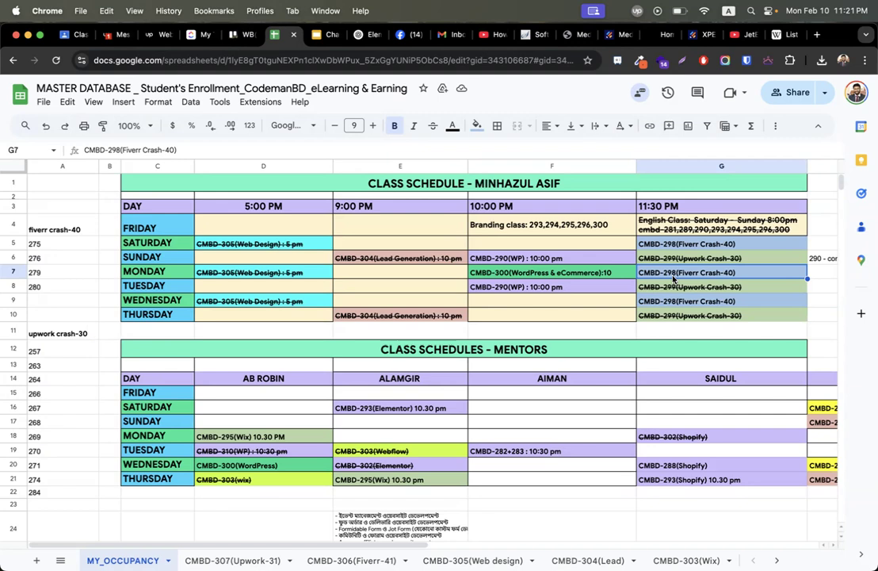
Switch from the class schedule sheet to the Upwork Messages tab in Chrome.
{"action": "left_click", "coordinate": [111, 34]}
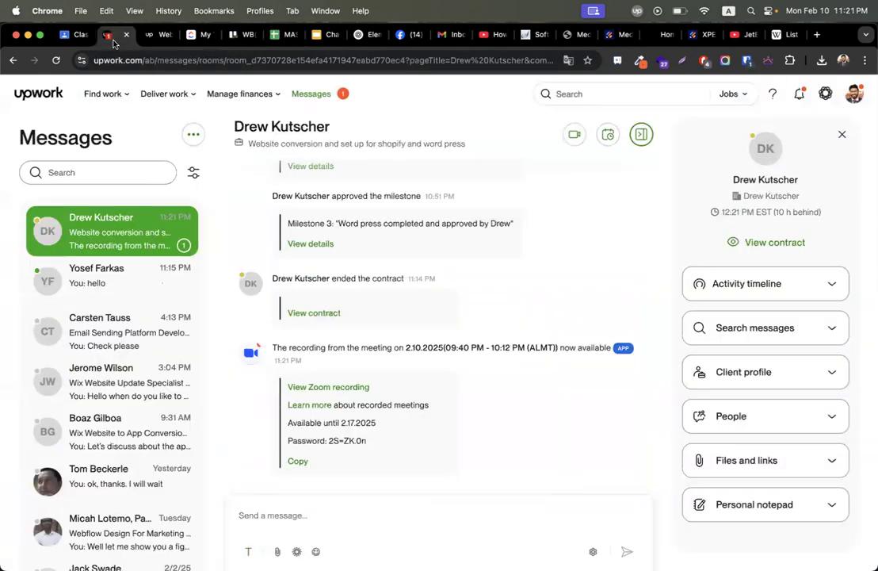
Open another client's Upwork conversation, then go back to the Jotform builder tab.
{"action": "left_click", "coordinate": [111, 286]}
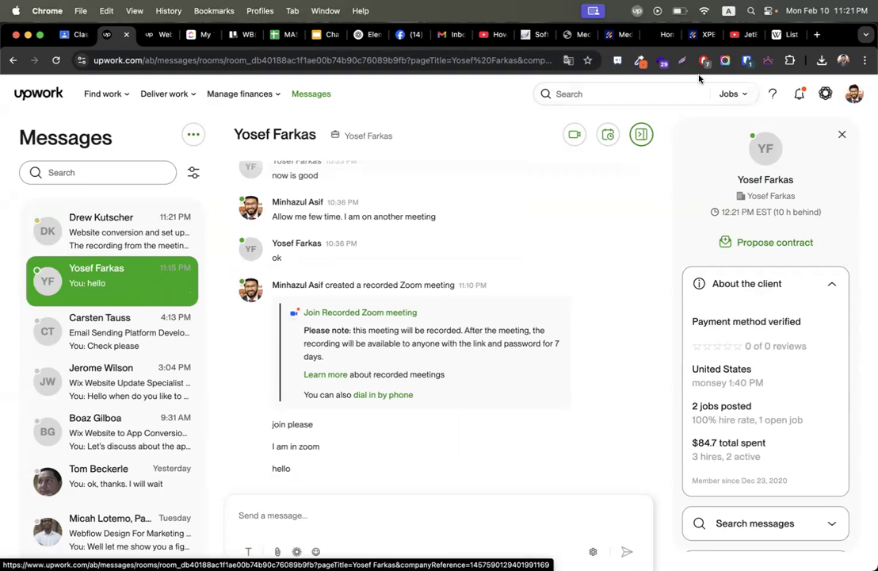
{"action": "left_click", "coordinate": [612, 34]}
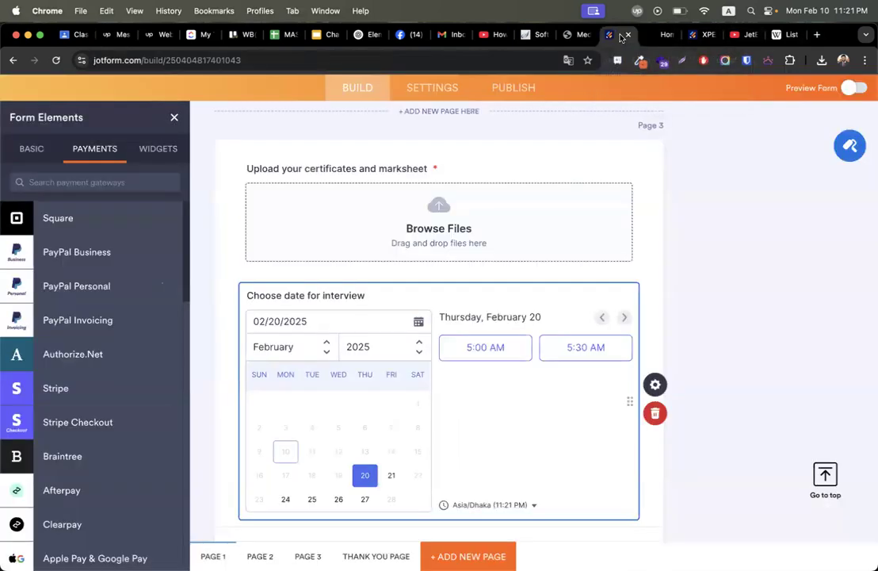
Clear the 'image' widget search and place a Signature widget below the interview-date field.
{"action": "left_click", "coordinate": [145, 150]}
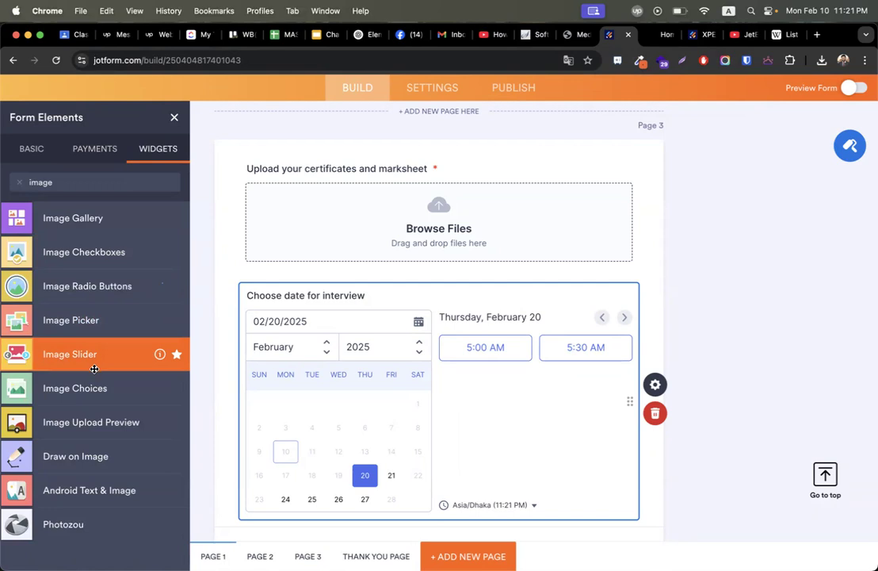
{"action": "left_click", "coordinate": [19, 182]}
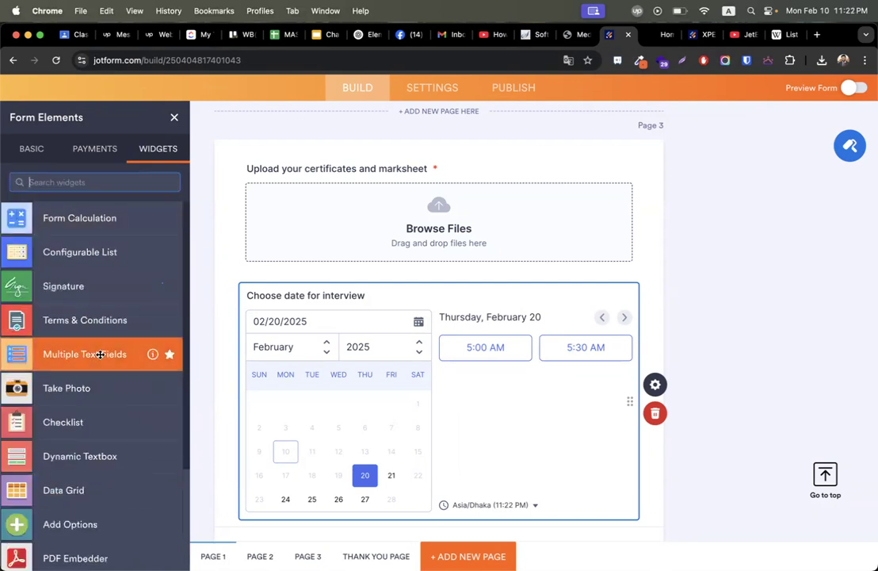
{"action": "scroll", "coordinate": [96, 353], "scroll_direction": "down", "scroll_amount": 4}
{"action": "scroll", "coordinate": [100, 355], "scroll_direction": "down", "scroll_amount": 20}
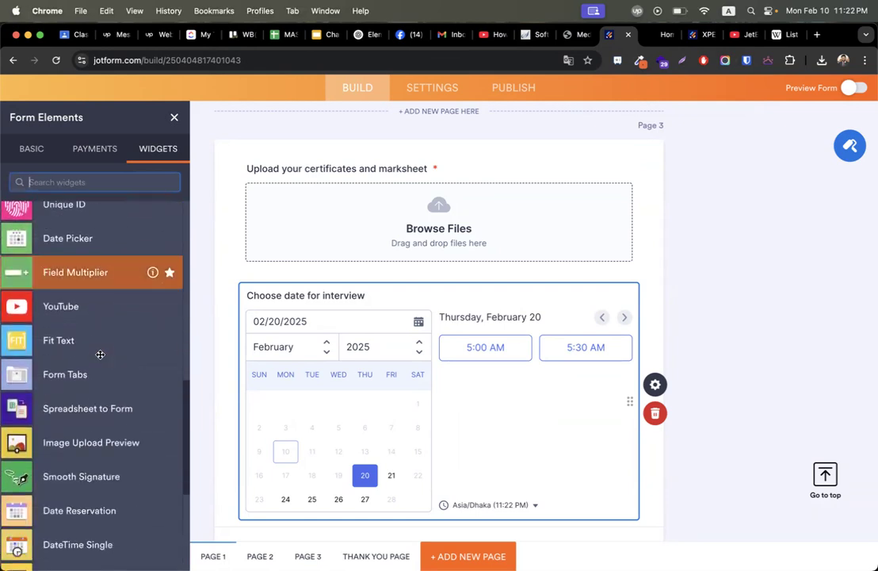
{"action": "scroll", "coordinate": [100, 354], "scroll_direction": "down", "scroll_amount": 20}
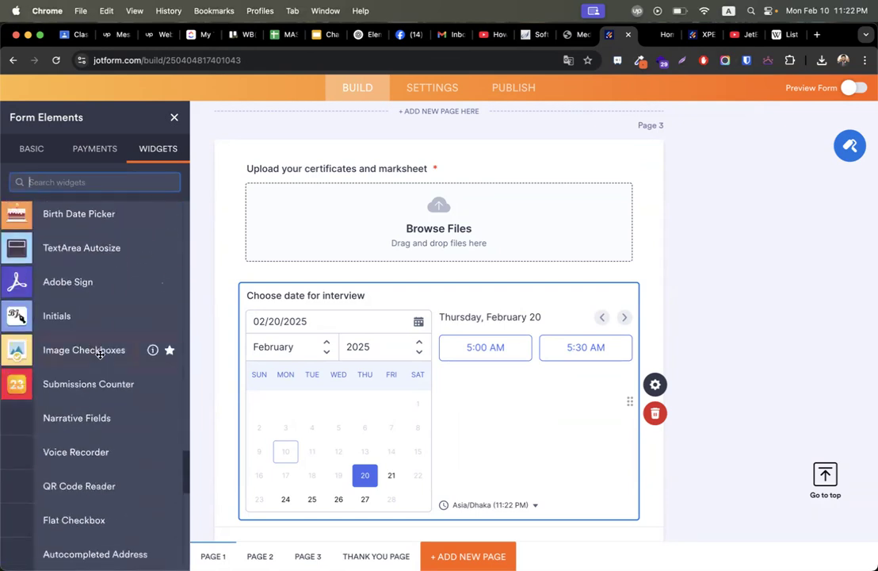
{"action": "scroll", "coordinate": [100, 355], "scroll_direction": "down", "scroll_amount": 1}
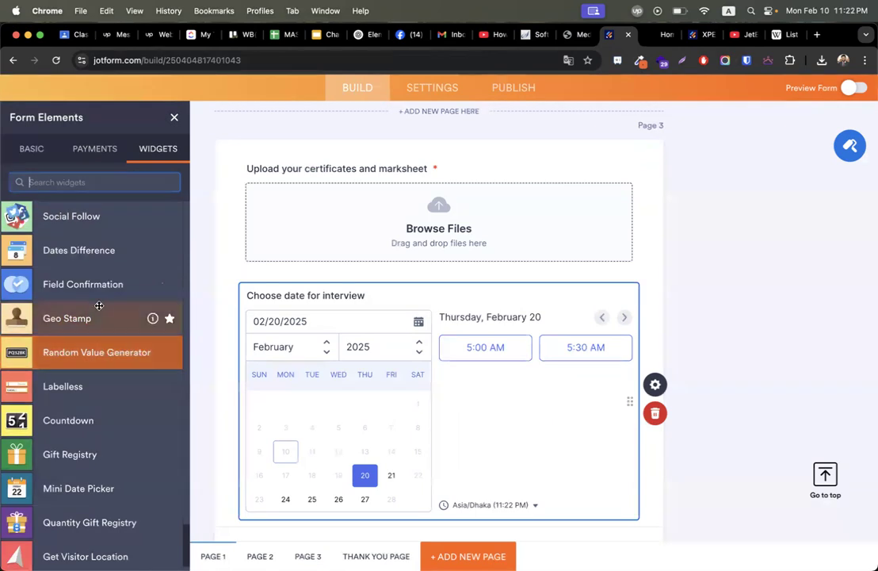
{"action": "scroll", "coordinate": [96, 304], "scroll_direction": "down", "scroll_amount": 10}
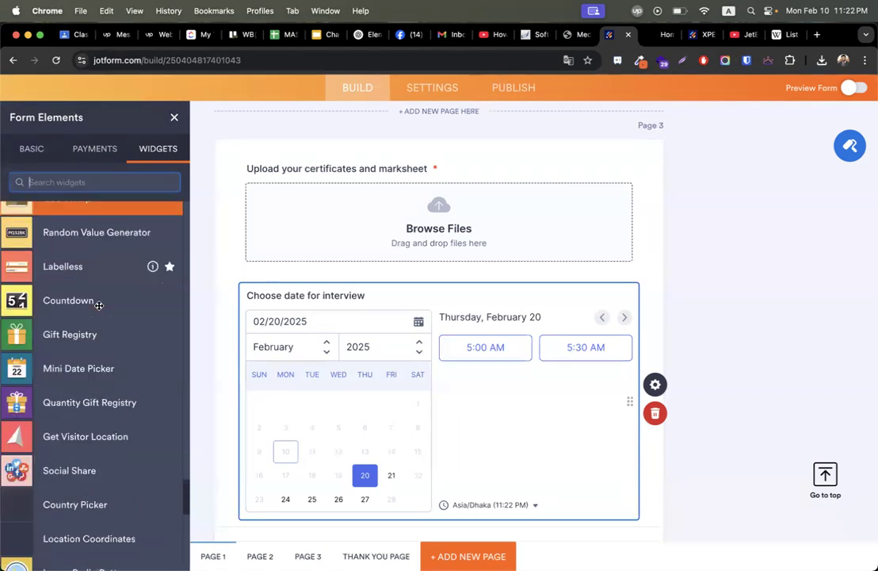
{"action": "scroll", "coordinate": [94, 444], "scroll_direction": "down", "scroll_amount": 10}
{"action": "scroll", "coordinate": [95, 282], "scroll_direction": "down", "scroll_amount": 2}
{"action": "scroll", "coordinate": [95, 282], "scroll_direction": "up", "scroll_amount": 4}
{"action": "scroll", "coordinate": [97, 274], "scroll_direction": "down", "scroll_amount": 12}
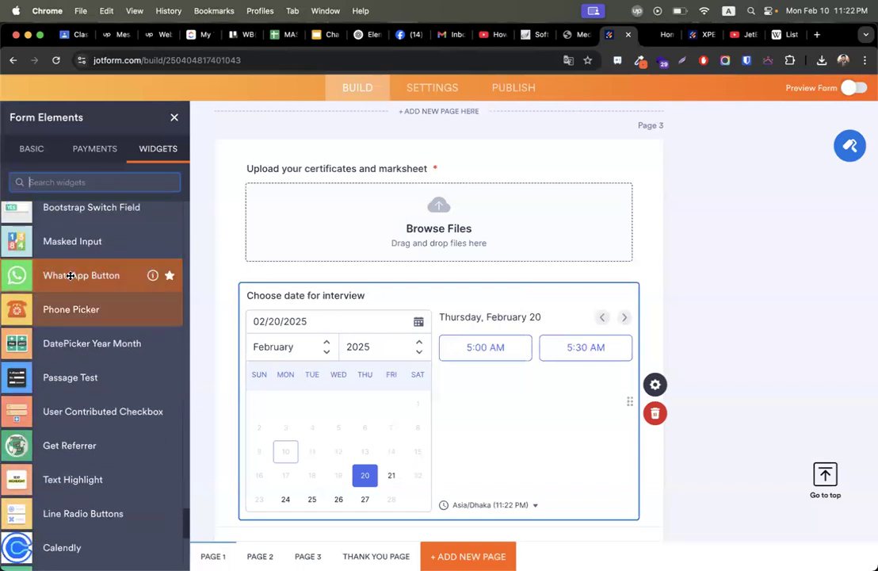
{"action": "scroll", "coordinate": [81, 333], "scroll_direction": "down", "scroll_amount": 4}
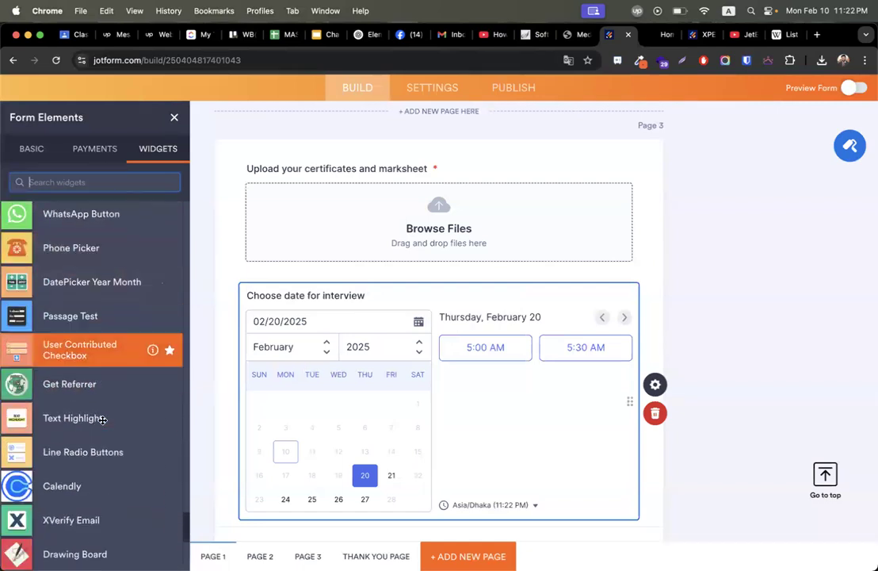
{"action": "scroll", "coordinate": [86, 282], "scroll_direction": "down", "scroll_amount": 10}
{"action": "scroll", "coordinate": [86, 282], "scroll_direction": "down", "scroll_amount": 10}
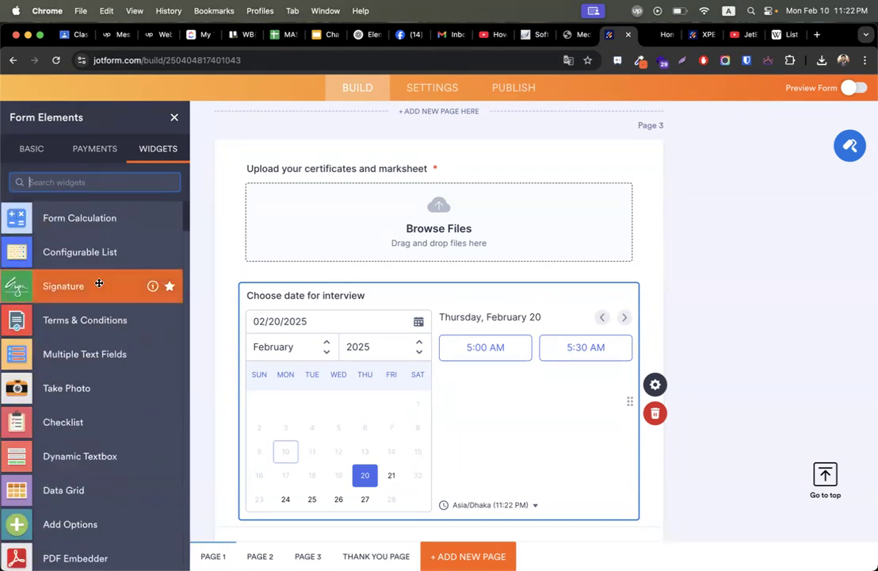
{"action": "mouse_move", "coordinate": [86, 287]}
{"action": "left_mouse_down"}
{"action": "mouse_move", "coordinate": [351, 459]}
{"action": "mouse_move", "coordinate": [398, 359]}
{"action": "mouse_move", "coordinate": [388, 274]}
{"action": "mouse_move", "coordinate": [388, 292]}
{"action": "left_mouse_up"}
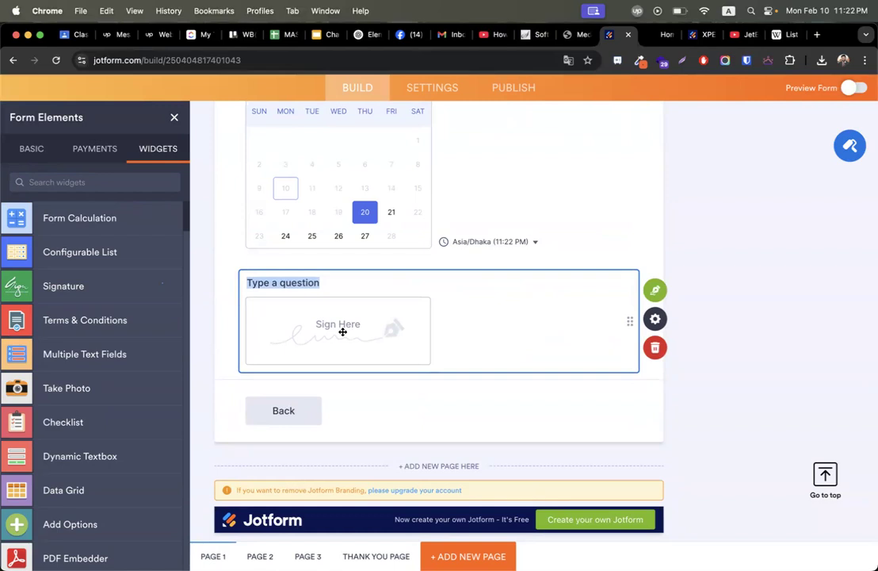
Label the signature field 'Put your signature here' and search widgets for 'range'.
{"action": "type", "text": "Pu"}
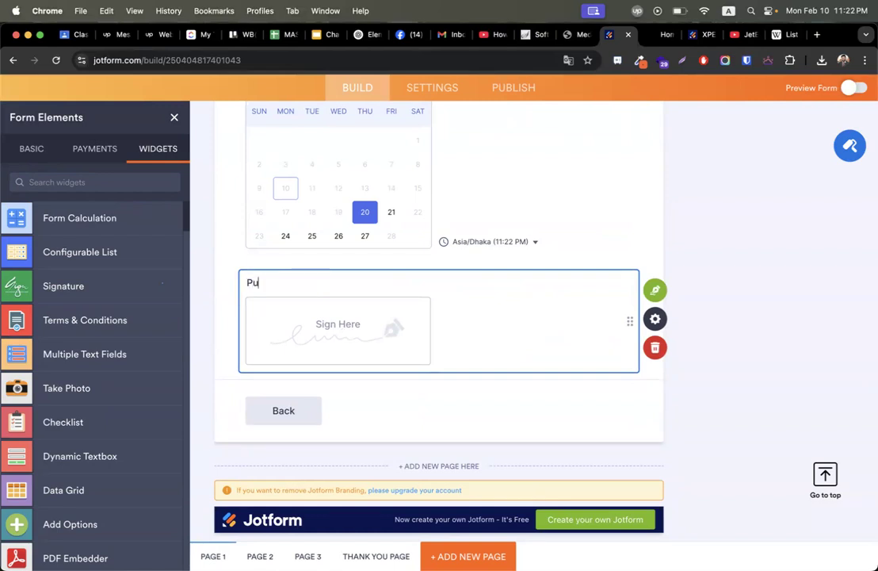
{"action": "type", "text": "t your signature here"}
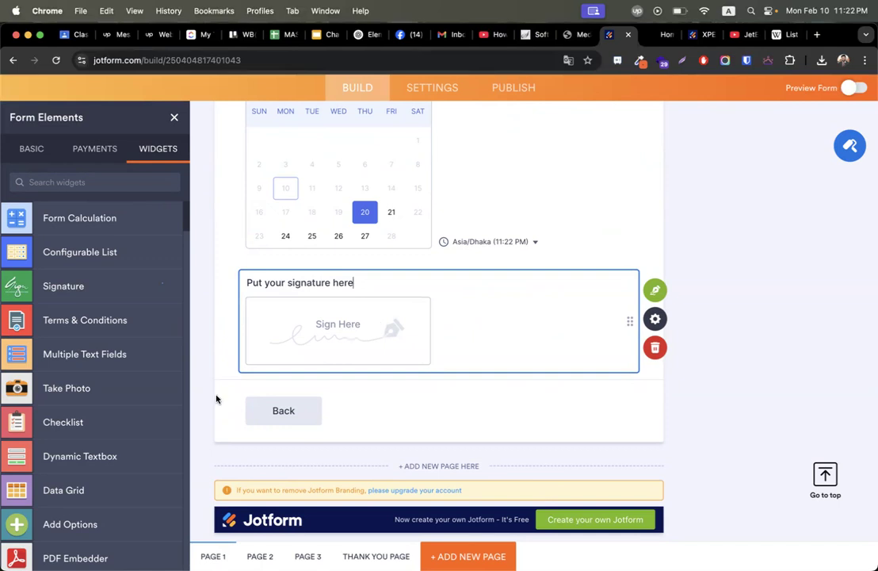
{"action": "scroll", "coordinate": [98, 456], "scroll_direction": "down", "scroll_amount": 3}
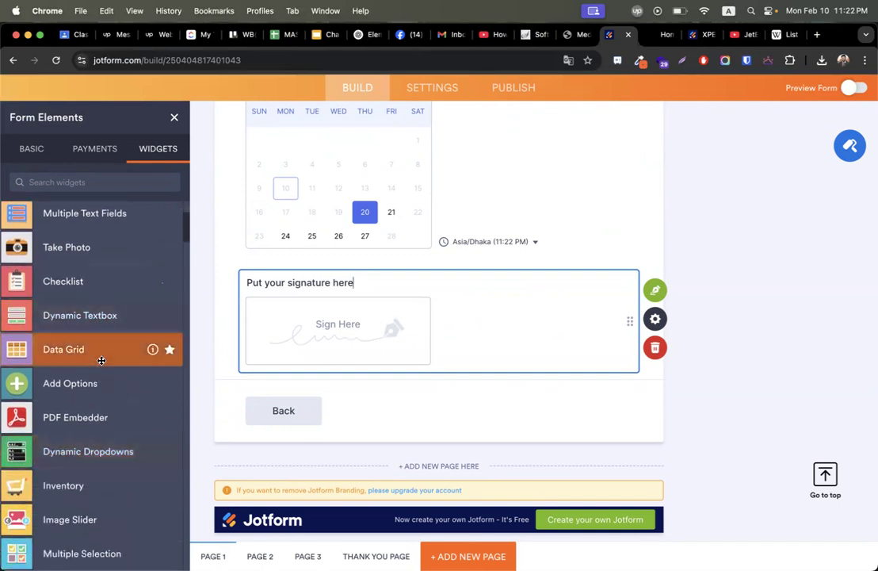
{"action": "scroll", "coordinate": [101, 361], "scroll_direction": "down", "scroll_amount": 5}
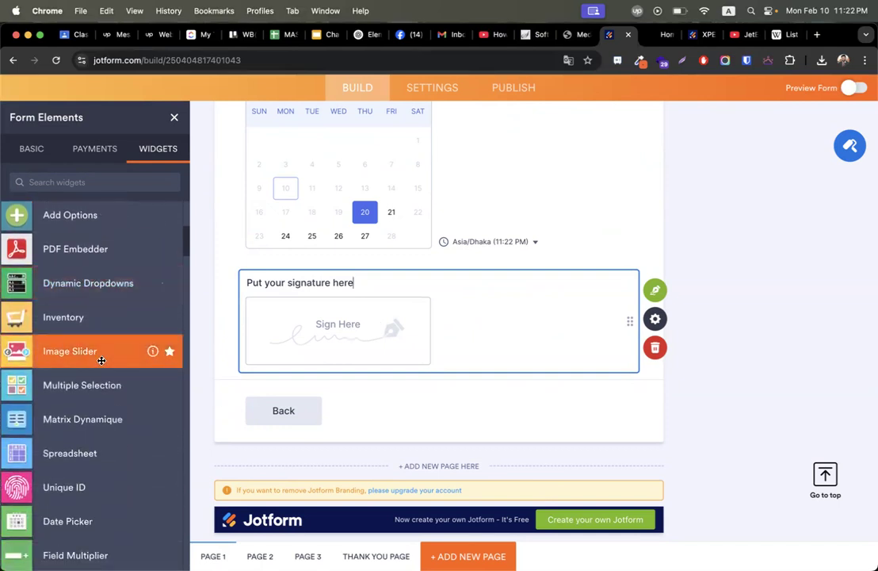
{"action": "left_click", "coordinate": [70, 182]}
{"action": "type", "text": "range"}
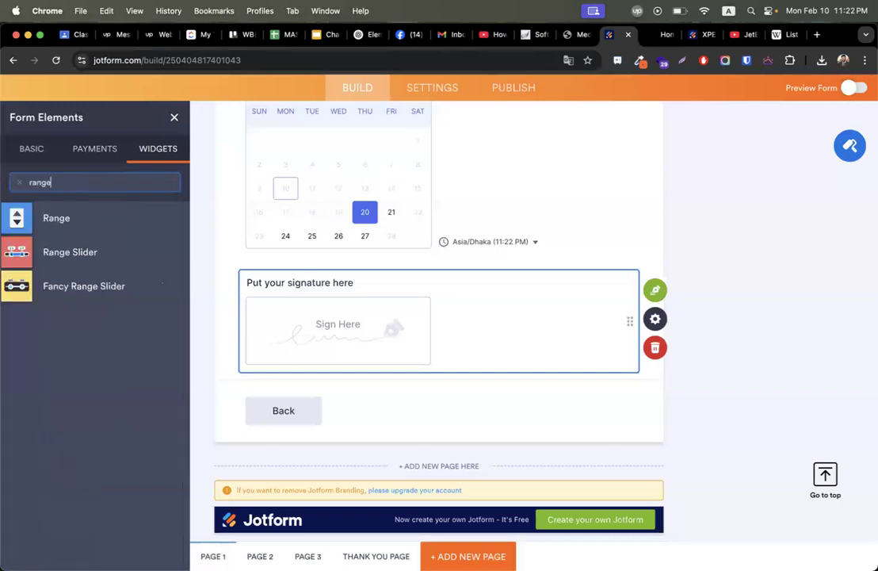
Add a 1–20 Range Slider asking 'How much credit you want to take at first year'.
{"action": "mouse_move", "coordinate": [73, 254]}
{"action": "left_mouse_down"}
{"action": "mouse_move", "coordinate": [345, 419]}
{"action": "mouse_move", "coordinate": [343, 410]}
{"action": "left_mouse_up"}
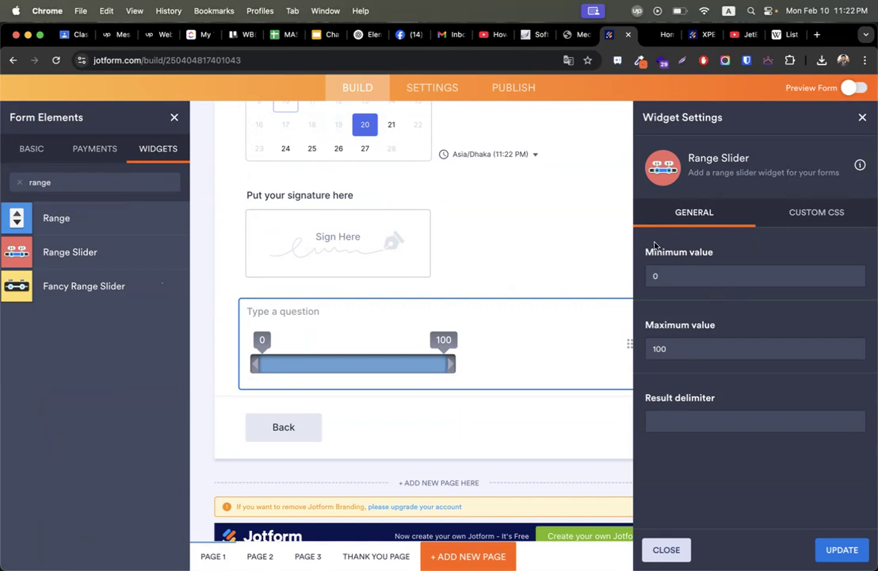
{"action": "type", "text": "How m"}
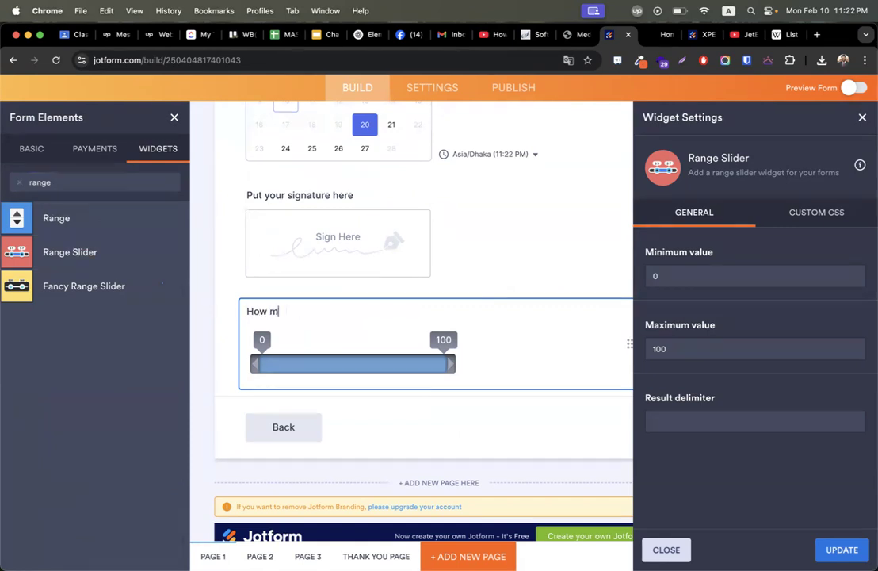
{"action": "type", "text": "uch credit you want to"}
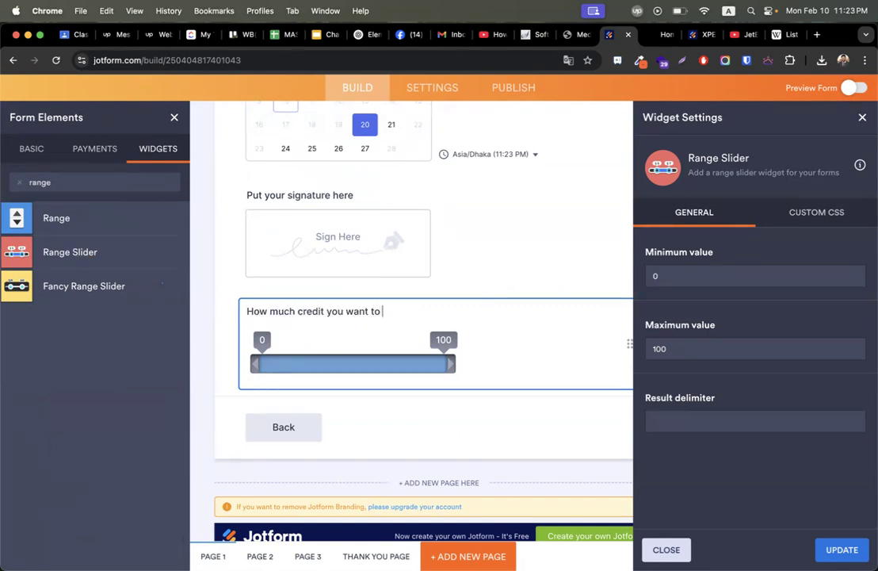
{"action": "type", "text": " take at first year?"}
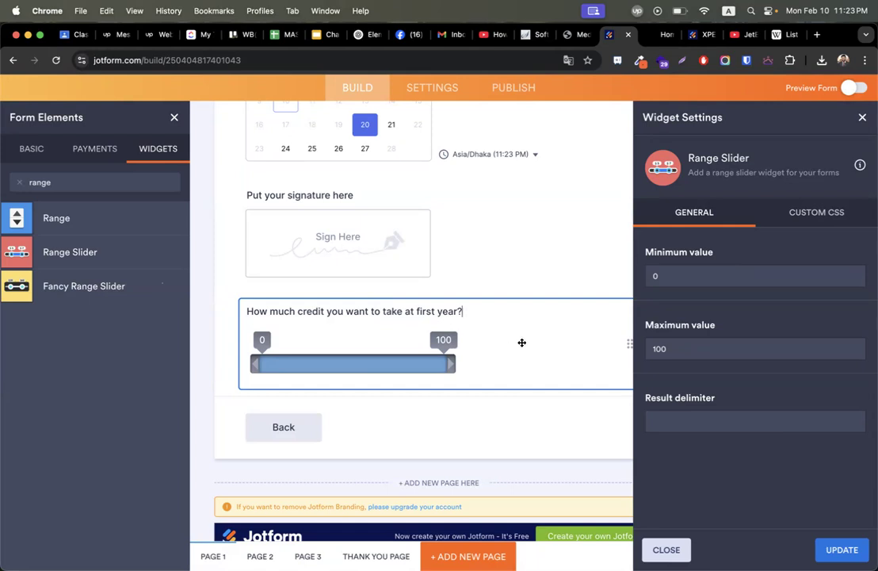
{"action": "left_click", "coordinate": [670, 274]}
{"action": "type", "text": "1"}
{"action": "double_click", "coordinate": [662, 350]}
{"action": "type", "text": "20"}
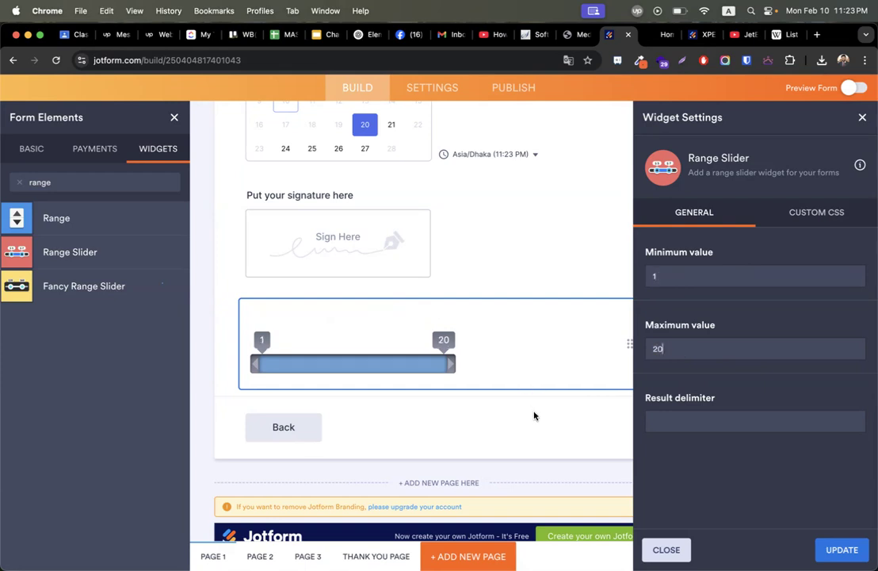
{"action": "left_click", "coordinate": [842, 549]}
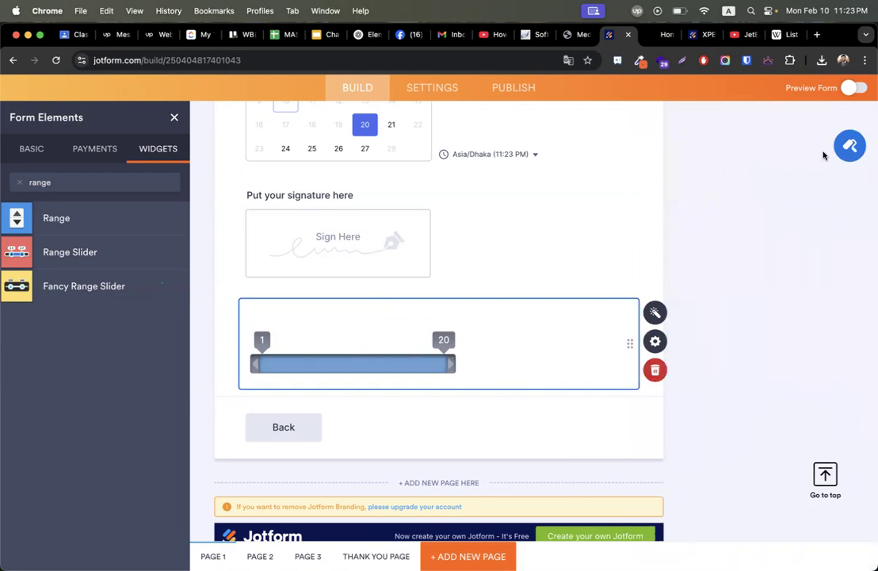
{"action": "left_click", "coordinate": [859, 91]}
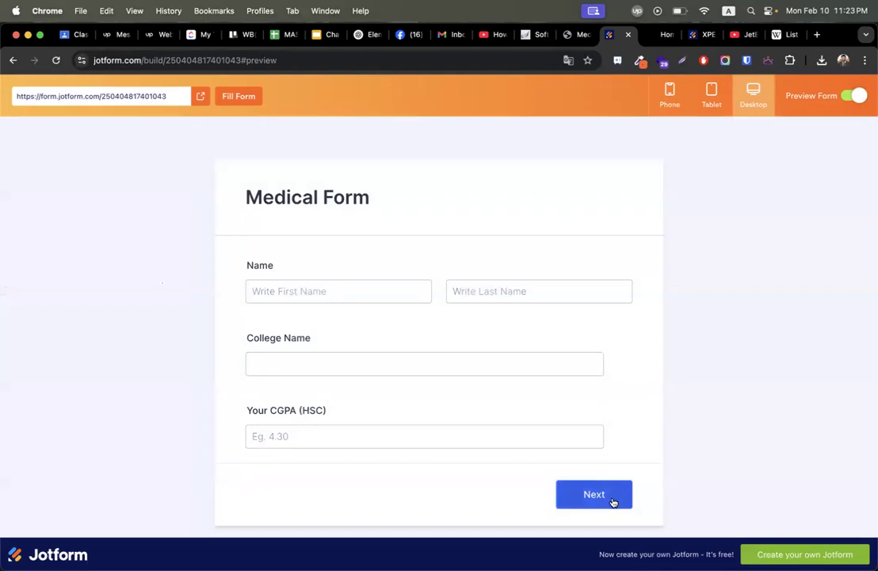
Page through the preview to page 3 to check the range slider, then exit preview.
{"action": "left_click", "coordinate": [612, 502]}
{"action": "left_click", "coordinate": [596, 379]}
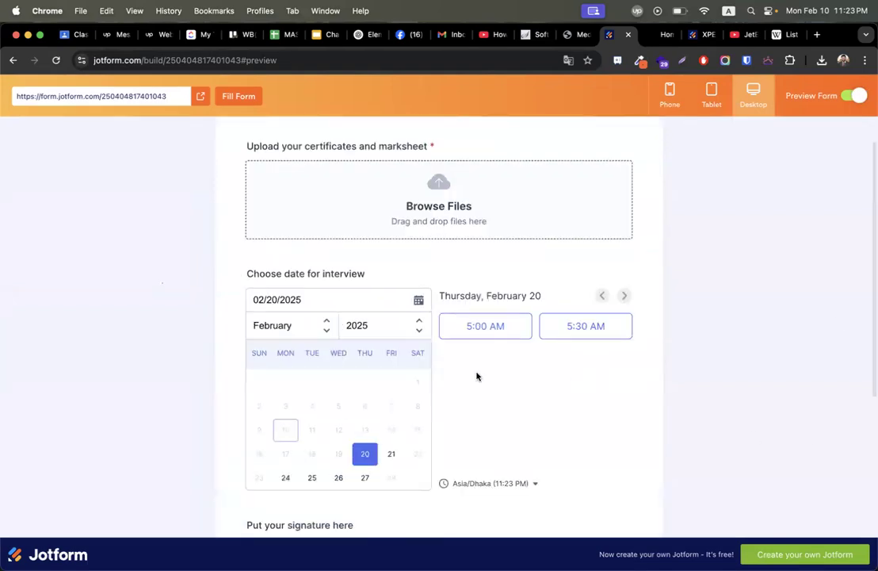
{"action": "scroll", "coordinate": [476, 376], "scroll_direction": "down", "scroll_amount": 8}
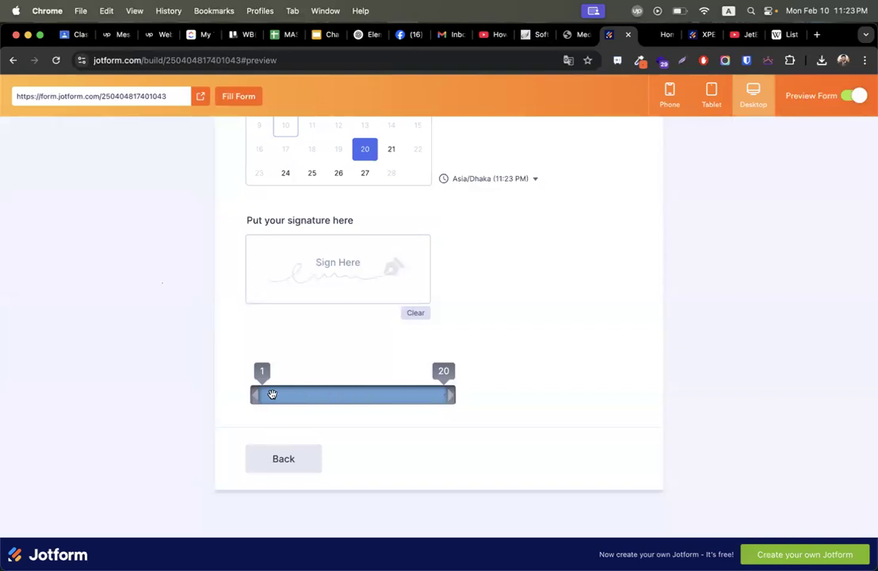
{"action": "left_click", "coordinate": [845, 95]}
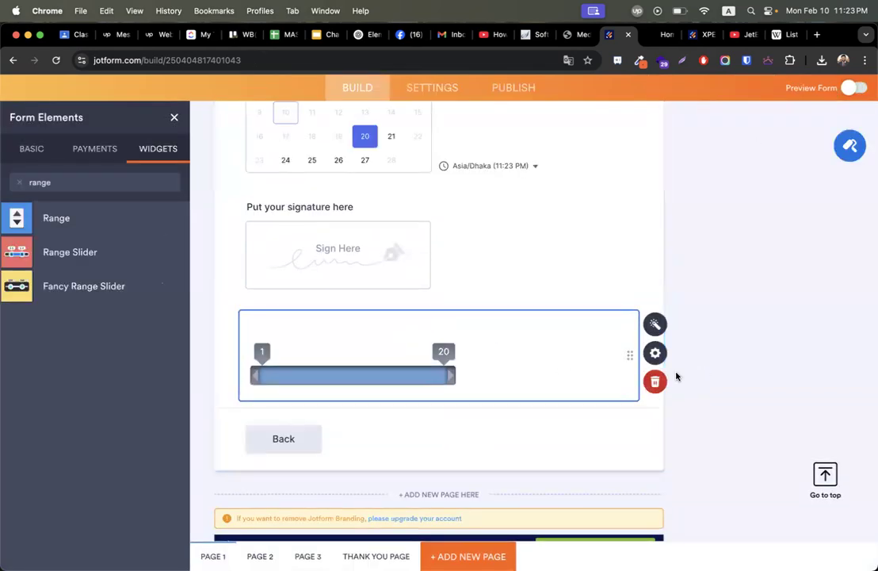
{"action": "left_click", "coordinate": [655, 381]}
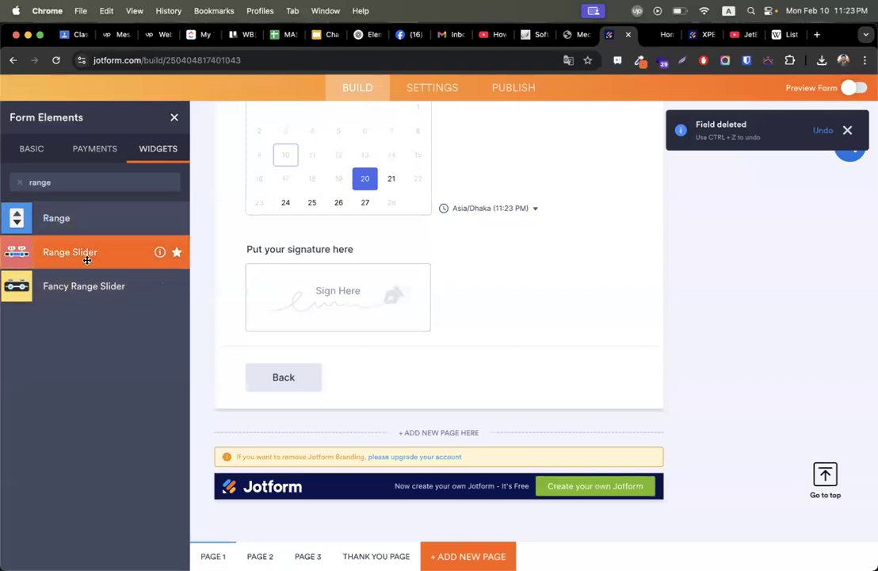
{"action": "left_click", "coordinate": [20, 183]}
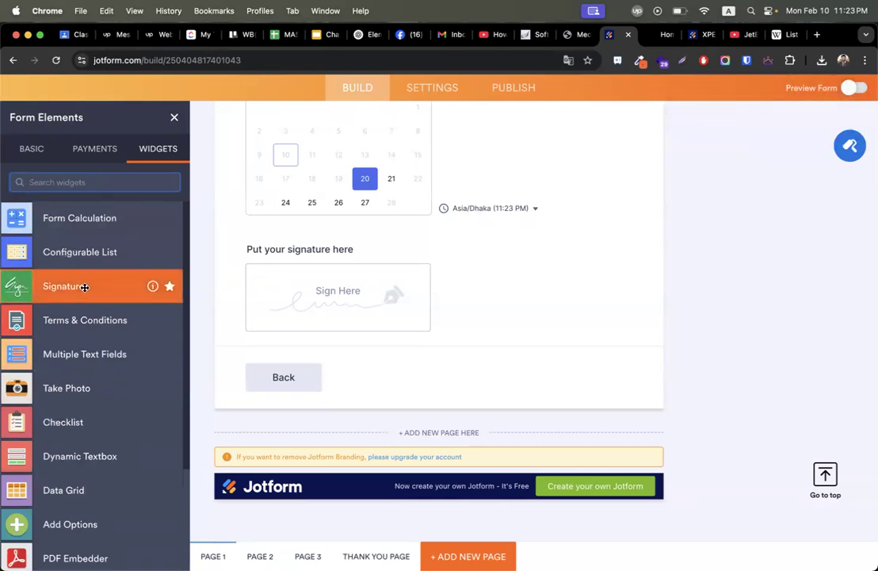
{"action": "scroll", "coordinate": [85, 287], "scroll_direction": "down", "scroll_amount": 5}
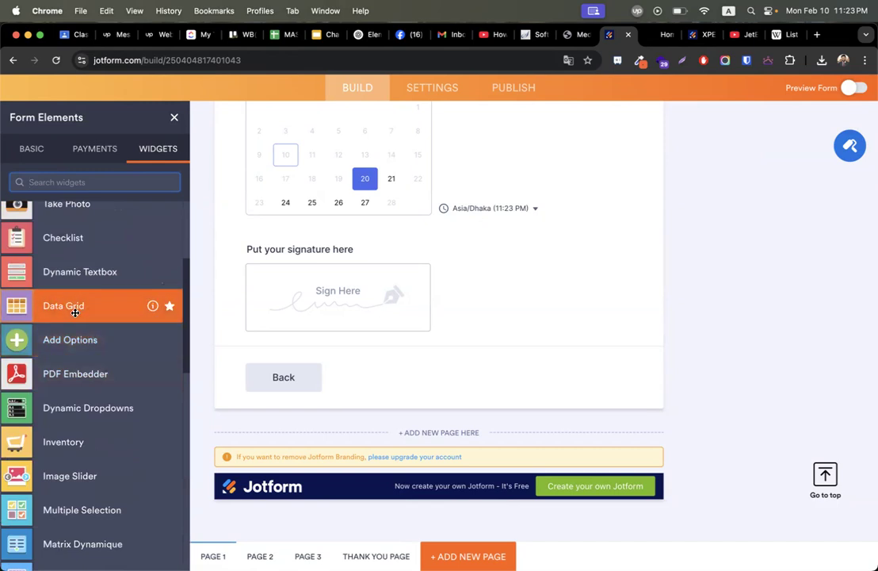
{"action": "scroll", "coordinate": [75, 317], "scroll_direction": "down", "scroll_amount": 2}
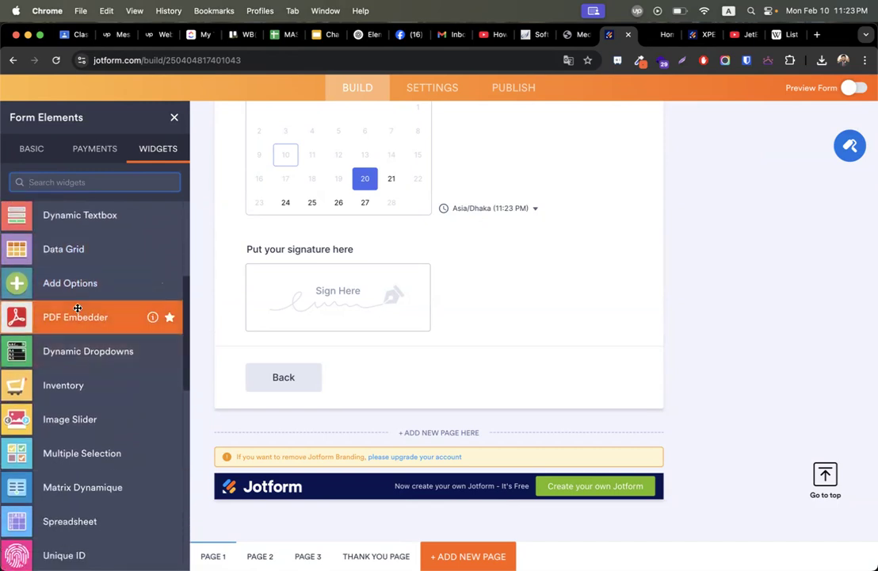
{"action": "scroll", "coordinate": [75, 326], "scroll_direction": "down", "scroll_amount": 3}
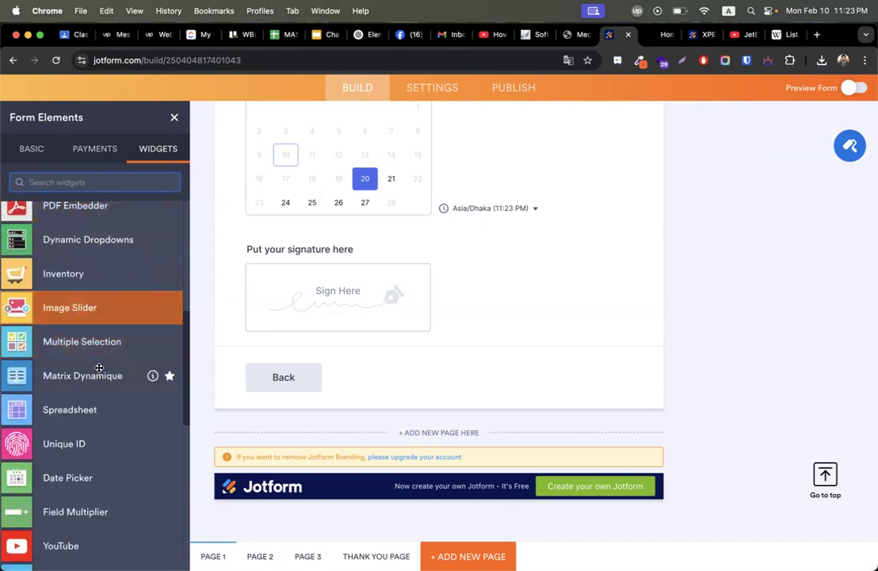
{"action": "scroll", "coordinate": [99, 365], "scroll_direction": "down", "scroll_amount": 2}
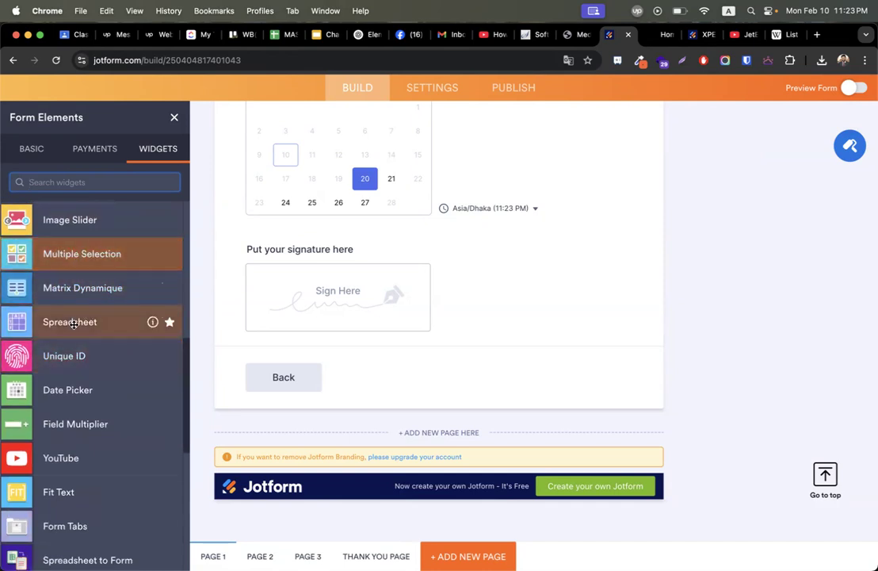
{"action": "scroll", "coordinate": [76, 372], "scroll_direction": "down", "scroll_amount": 3}
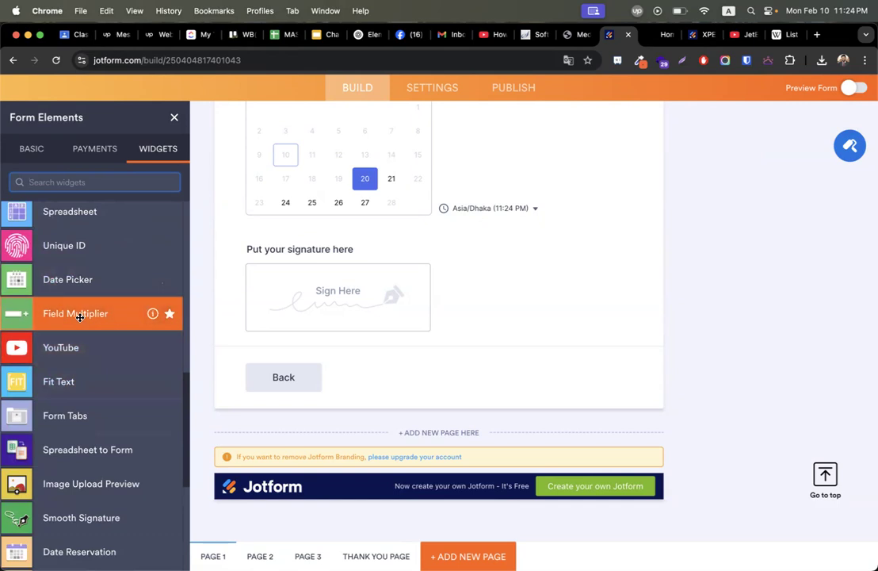
Add a Field Multiplier labelled 'Write your Choice here' below the signature and preview the form.
{"action": "mouse_move", "coordinate": [79, 318]}
{"action": "left_mouse_down"}
{"action": "mouse_move", "coordinate": [143, 317]}
{"action": "mouse_move", "coordinate": [368, 359]}
{"action": "left_mouse_up"}
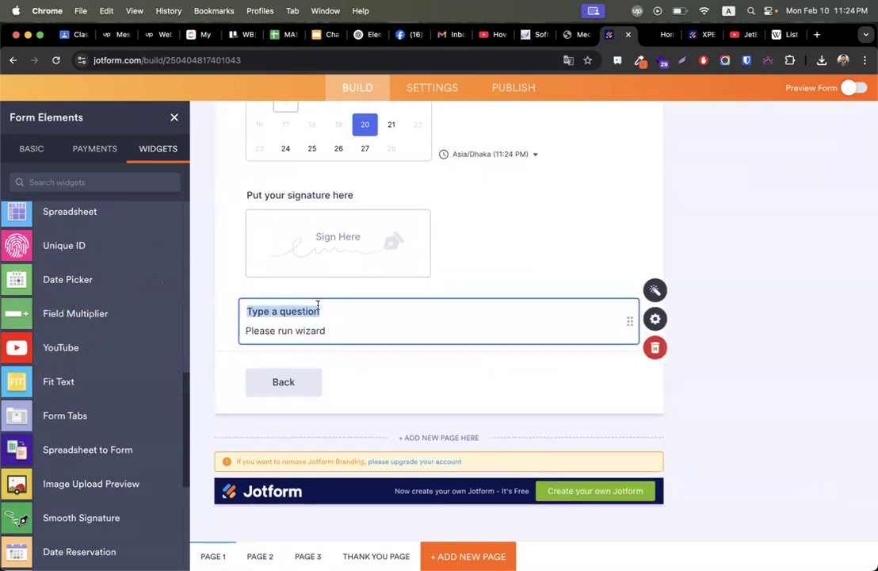
{"action": "type", "text": "hoose"}
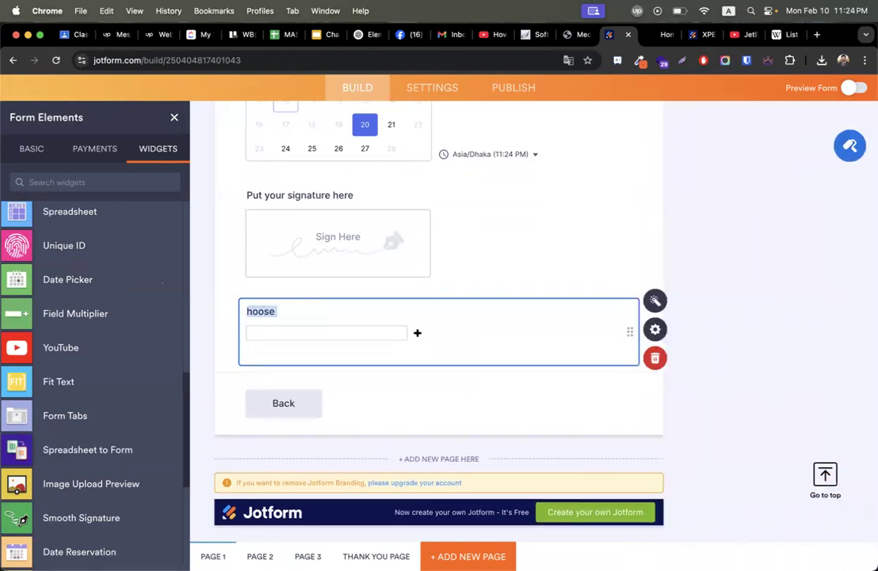
{"action": "type", "text": "Write you"}
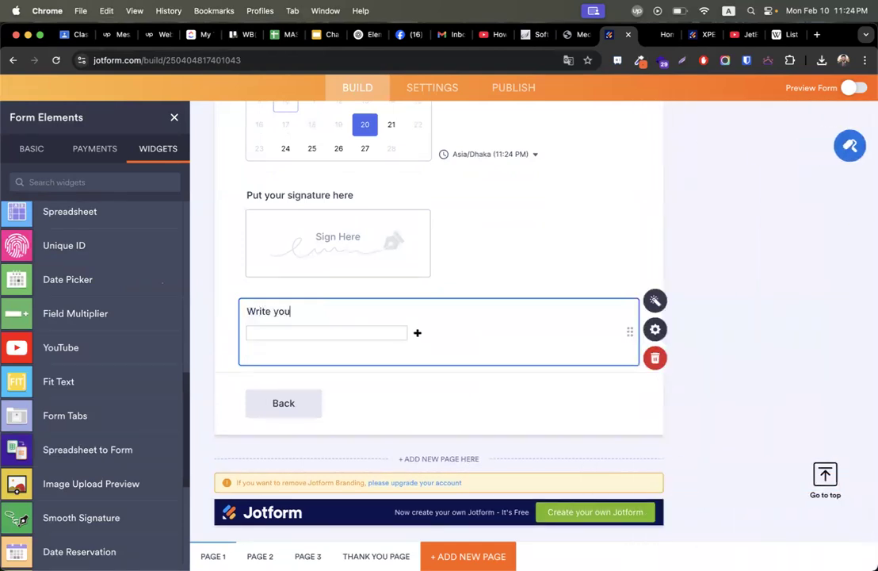
{"action": "type", "text": "r Choice here"}
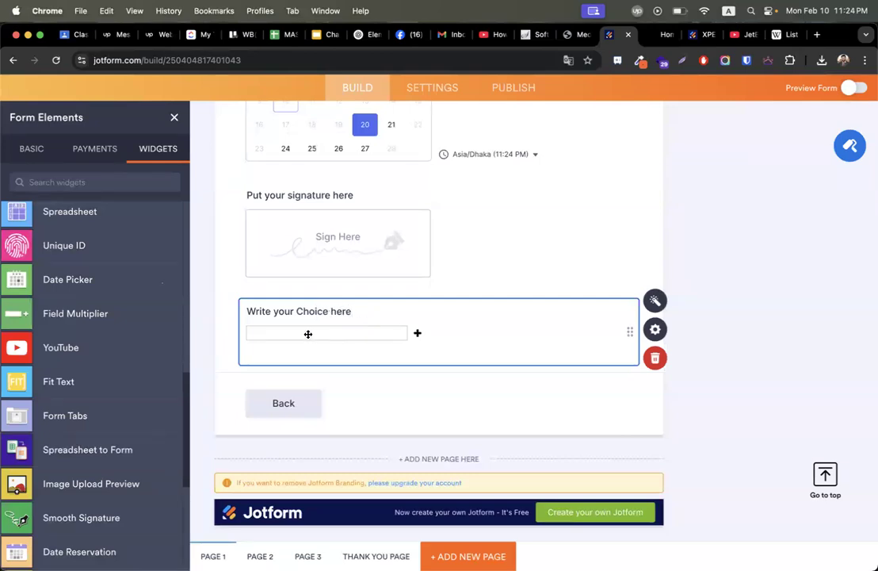
{"action": "left_click", "coordinate": [856, 88]}
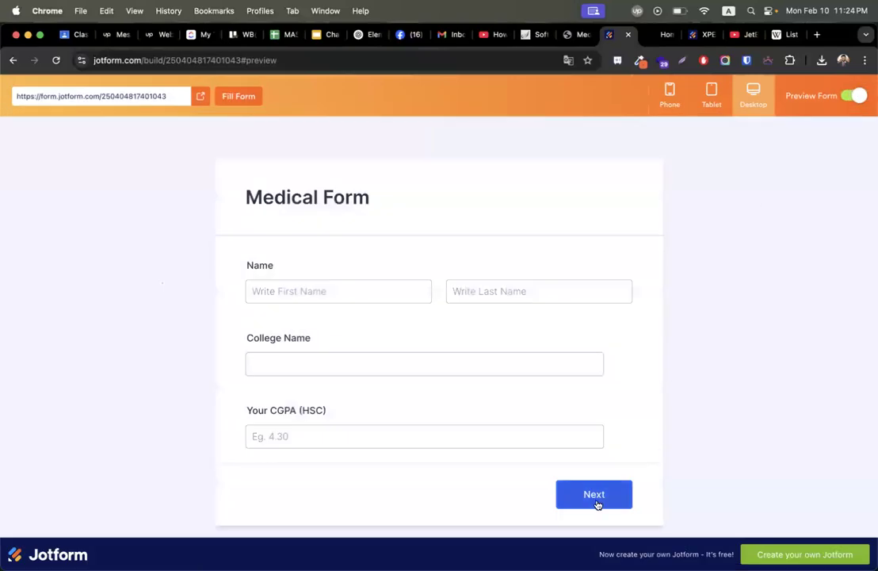
On page 3 of the preview, enter microbiology and zoology as Choice entries, then exit preview.
{"action": "left_click", "coordinate": [598, 503]}
{"action": "left_click", "coordinate": [600, 373]}
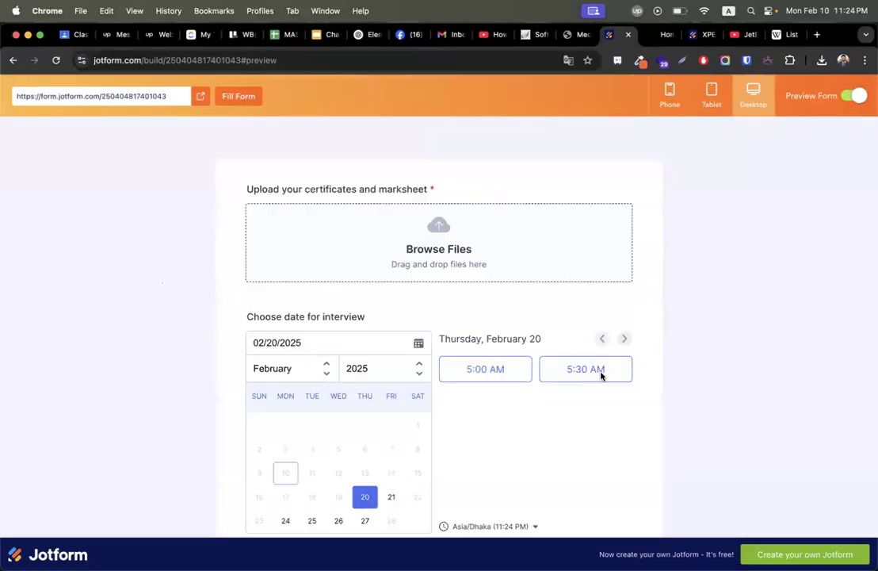
{"action": "scroll", "coordinate": [601, 456], "scroll_direction": "down", "scroll_amount": 6}
{"action": "left_click", "coordinate": [309, 384]}
{"action": "type", "text": "microbiology"}
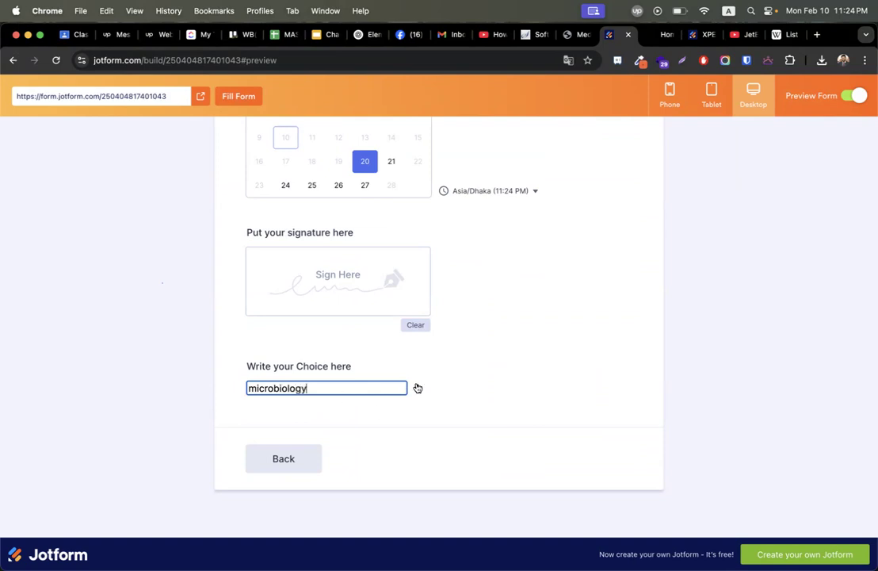
{"action": "left_click", "coordinate": [417, 388]}
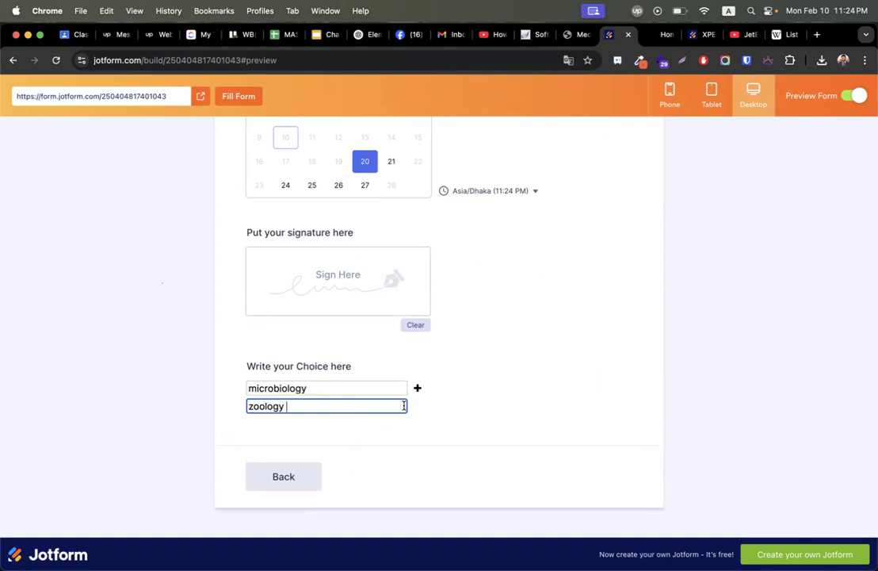
{"action": "left_click", "coordinate": [416, 409]}
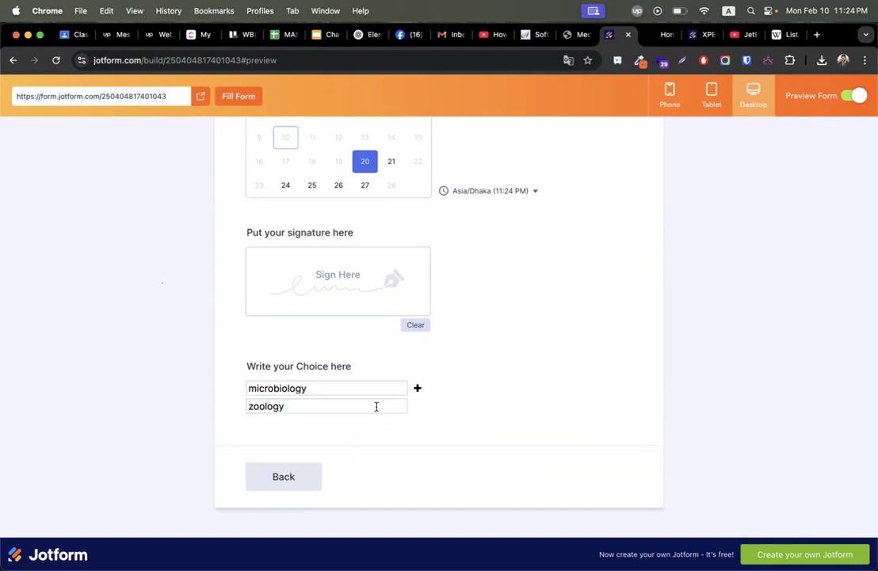
{"action": "left_click", "coordinate": [856, 96]}
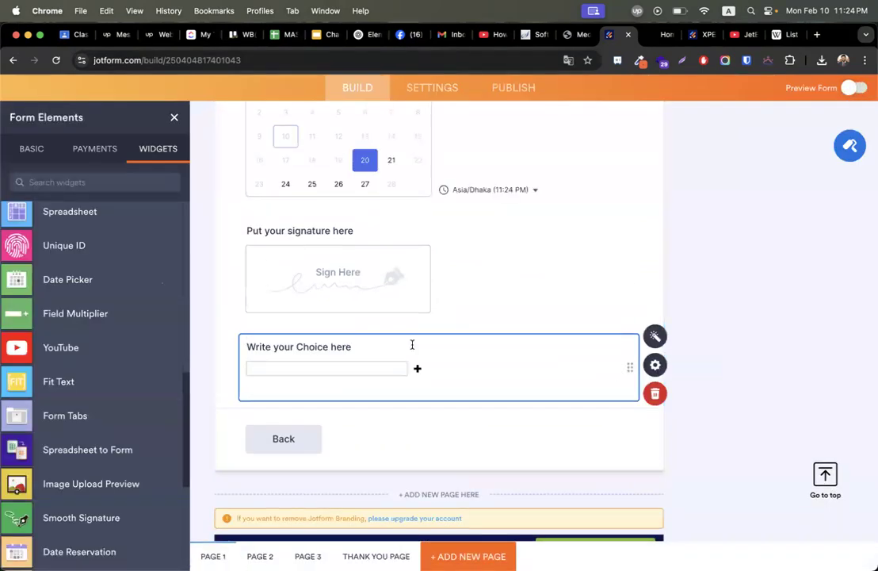
Replace the 'Write your Choice here' label with 'Choose subject'.
{"action": "double_click", "coordinate": [317, 349]}
{"action": "left_click", "coordinate": [365, 345]}
{"action": "key", "text": "super+a"}
{"action": "type", "text": "Choose "}
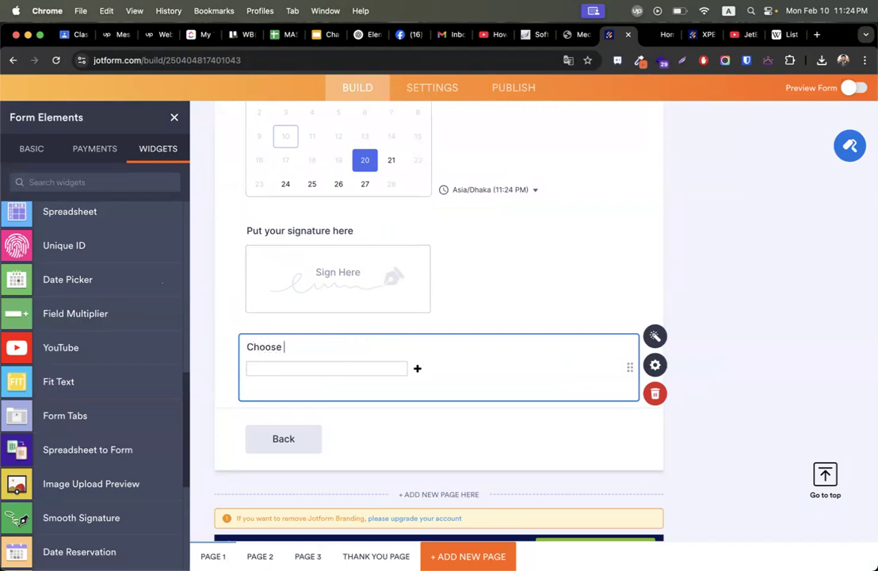
{"action": "type", "text": "subject"}
Review the field's General and Advanced properties, including its widget name, then close the panel.
{"action": "left_click", "coordinate": [655, 365]}
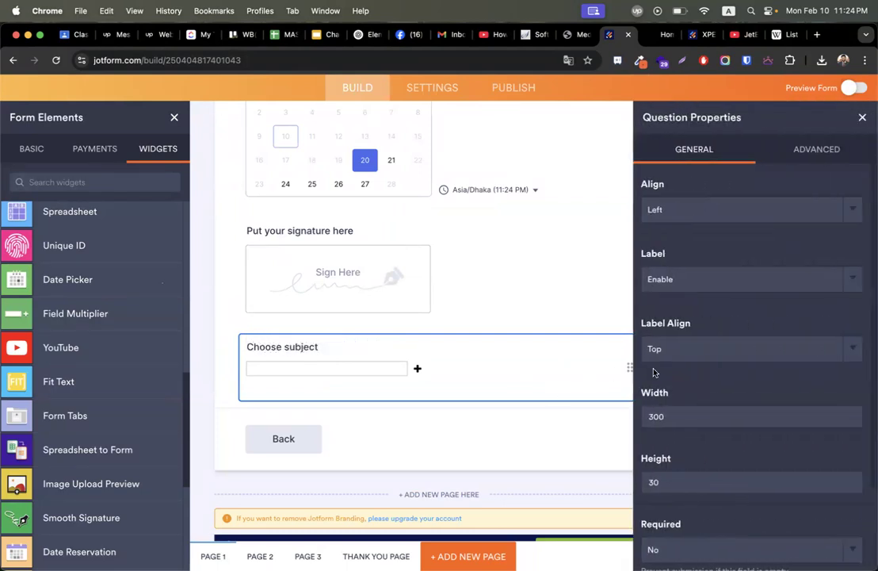
{"action": "left_click", "coordinate": [810, 151]}
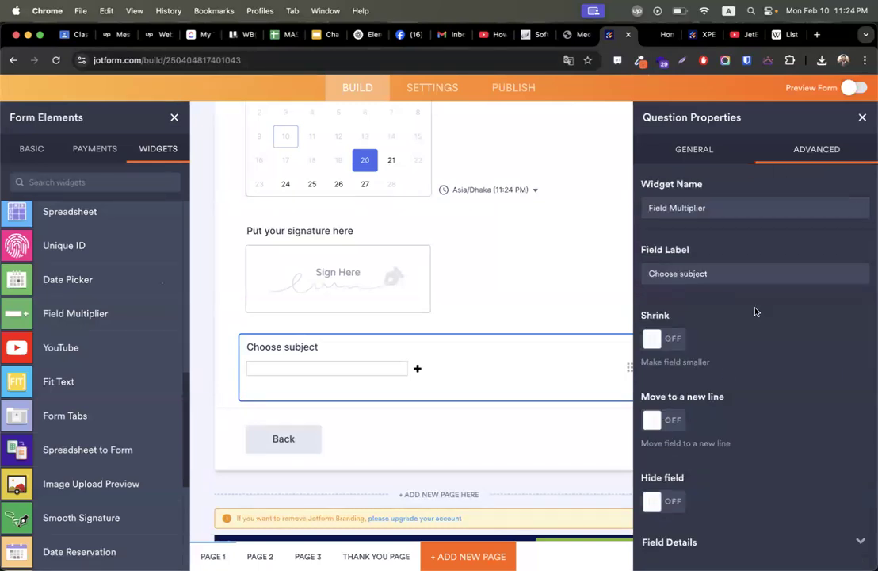
{"action": "left_click", "coordinate": [712, 207]}
{"action": "left_click", "coordinate": [726, 542]}
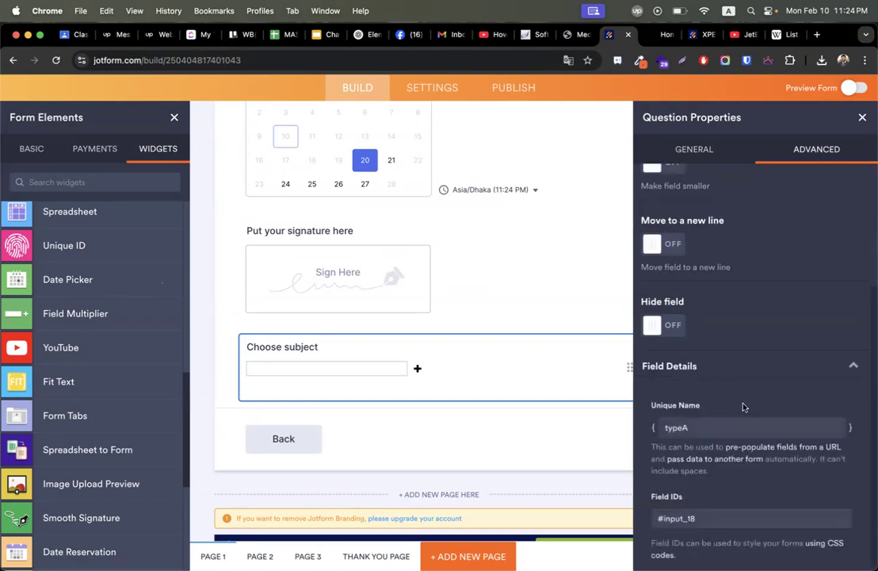
{"action": "left_click", "coordinate": [684, 151]}
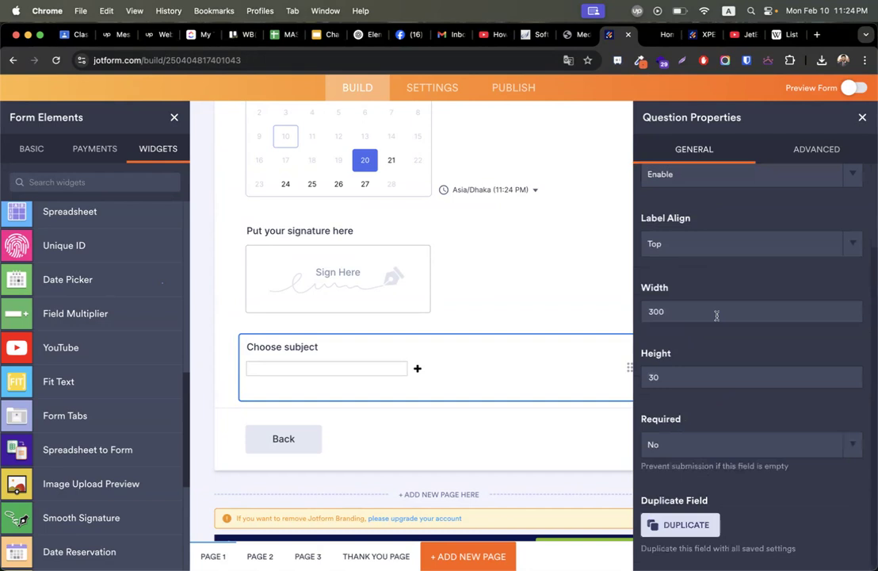
{"action": "scroll", "coordinate": [720, 322], "scroll_direction": "down", "scroll_amount": 3}
{"action": "scroll", "coordinate": [696, 444], "scroll_direction": "up", "scroll_amount": 3}
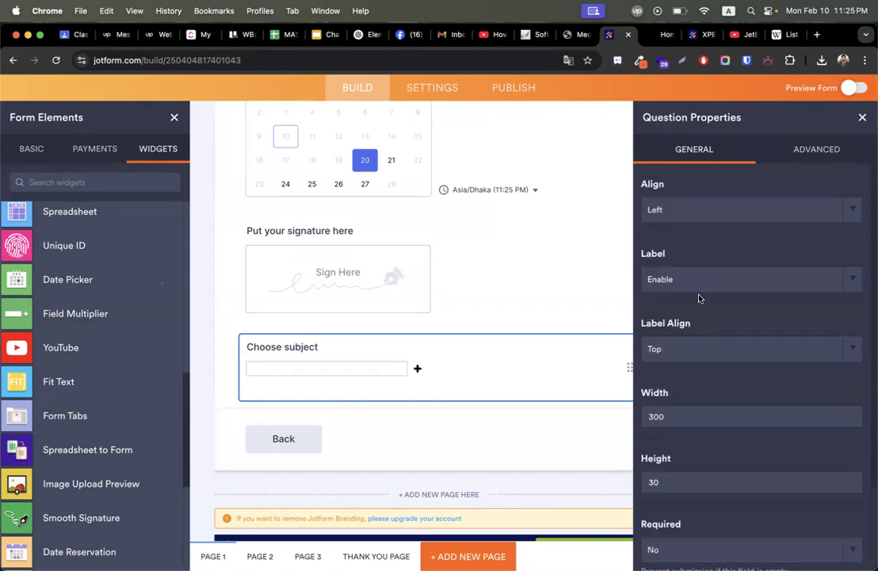
{"action": "left_click", "coordinate": [863, 118]}
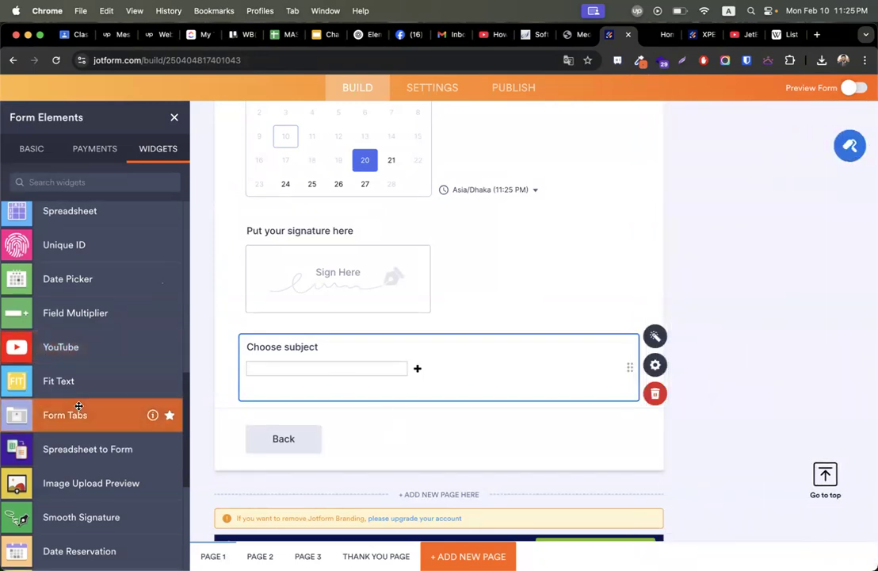
Place a Progress Bar widget below 'Choose subject', apply its settings, and preview the form.
{"action": "scroll", "coordinate": [70, 414], "scroll_direction": "down", "scroll_amount": 3}
{"action": "scroll", "coordinate": [98, 302], "scroll_direction": "down", "scroll_amount": 4}
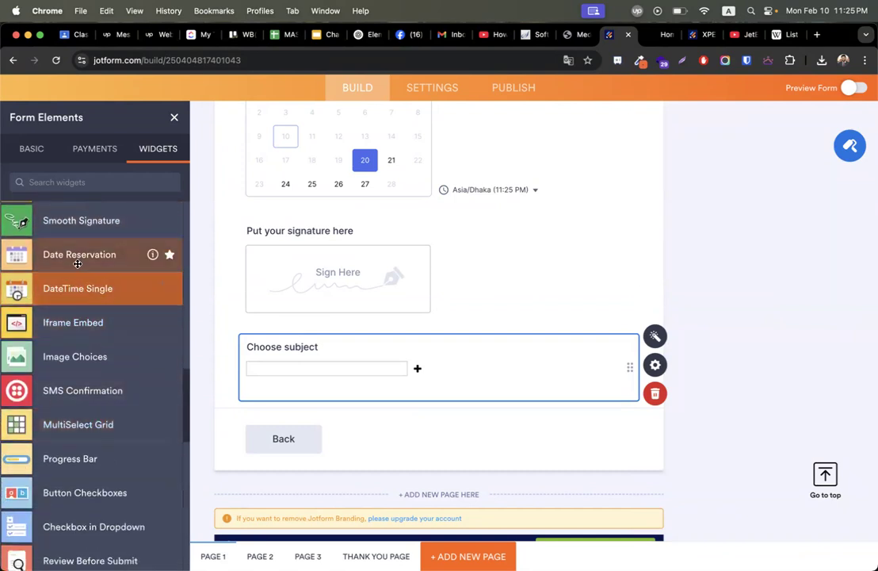
{"action": "scroll", "coordinate": [95, 301], "scroll_direction": "down", "scroll_amount": 2}
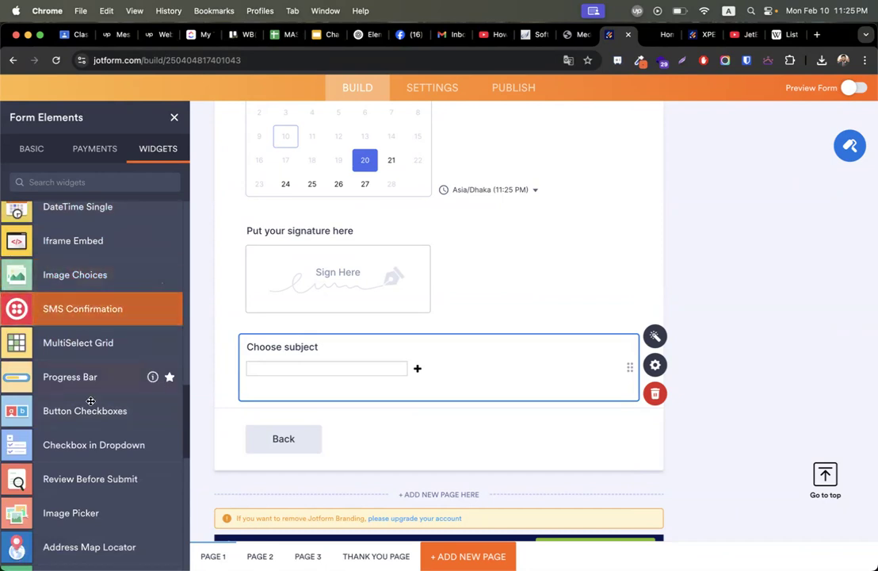
{"action": "left_click_drag", "start_coordinate": [81, 381], "coordinate": [298, 436]}
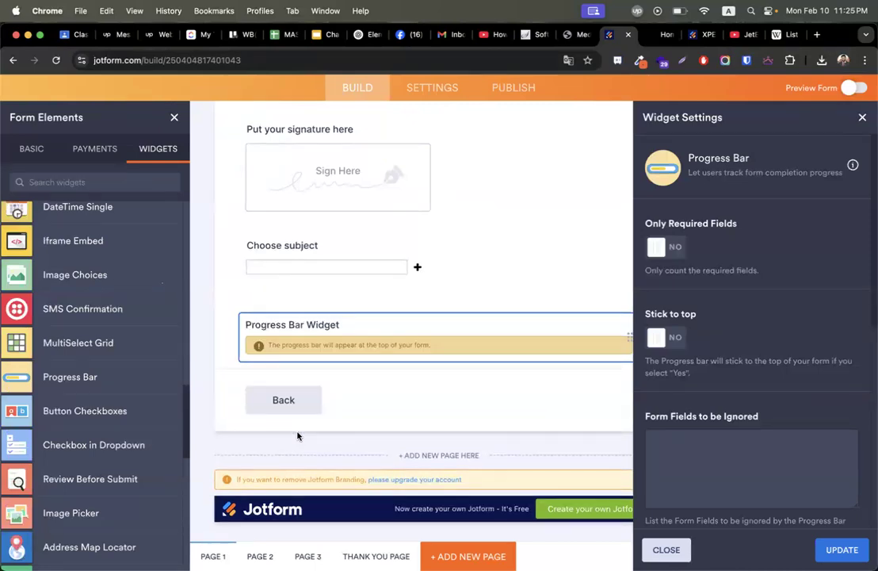
{"action": "left_click", "coordinate": [840, 549]}
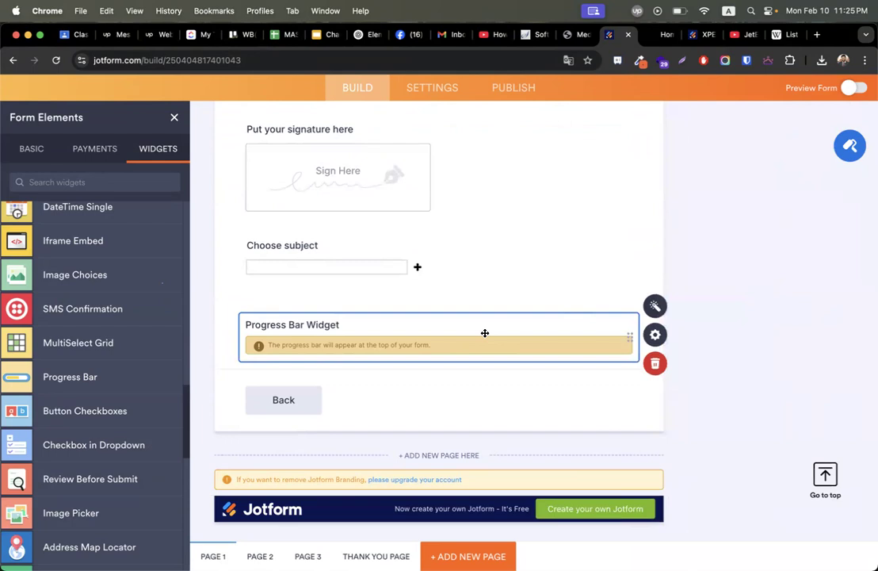
{"action": "left_click", "coordinate": [850, 89]}
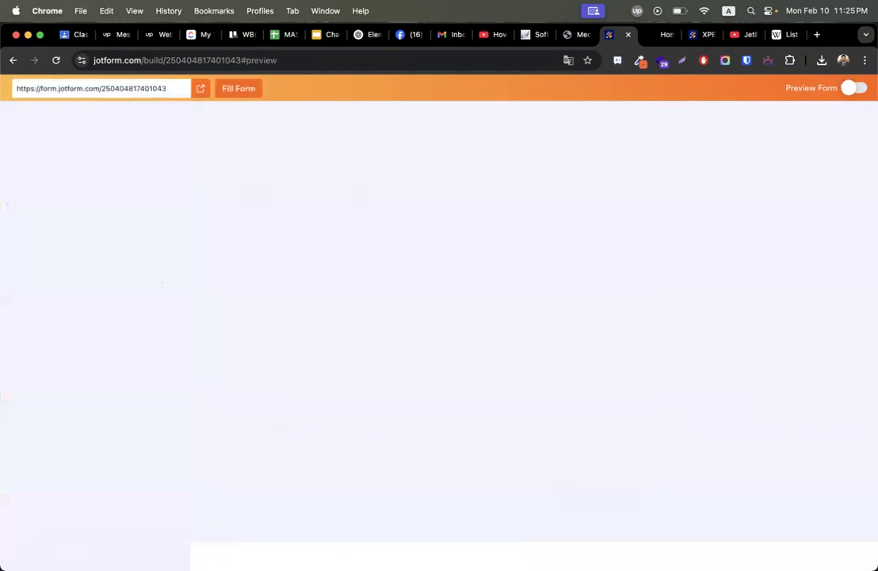
Advance the preview to the upload and interview-date page, then turn off Preview Form.
{"action": "left_click", "coordinate": [595, 524]}
{"action": "left_click", "coordinate": [591, 419]}
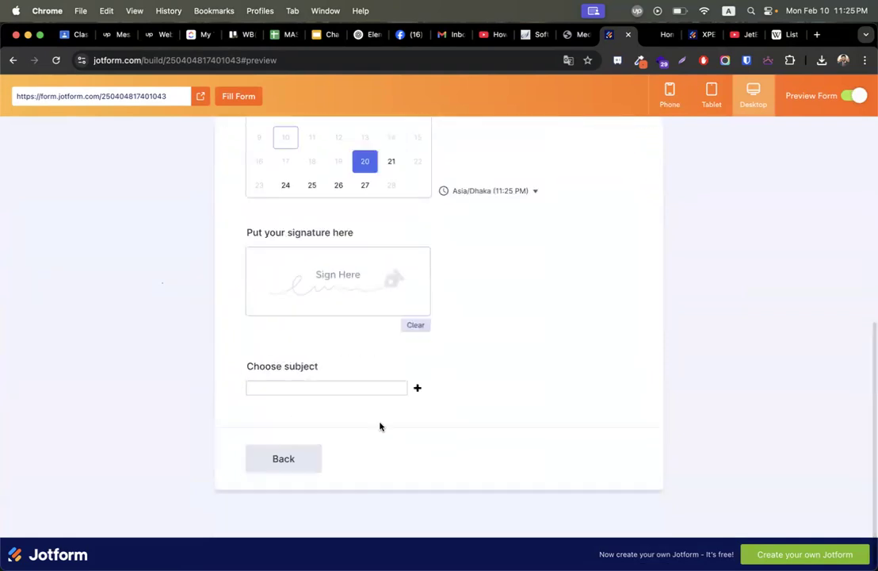
{"action": "scroll", "coordinate": [589, 294], "scroll_direction": "up", "scroll_amount": 10}
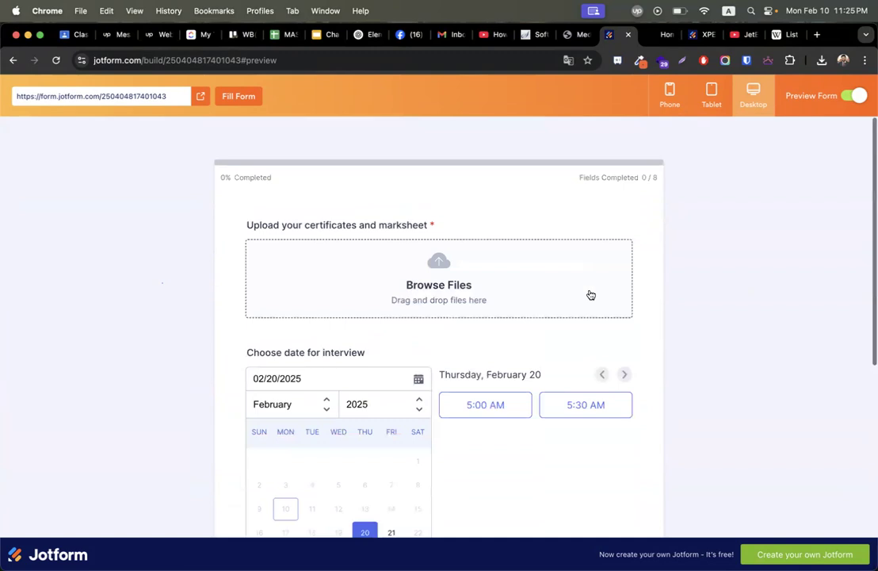
{"action": "scroll", "coordinate": [590, 295], "scroll_direction": "down", "scroll_amount": 10}
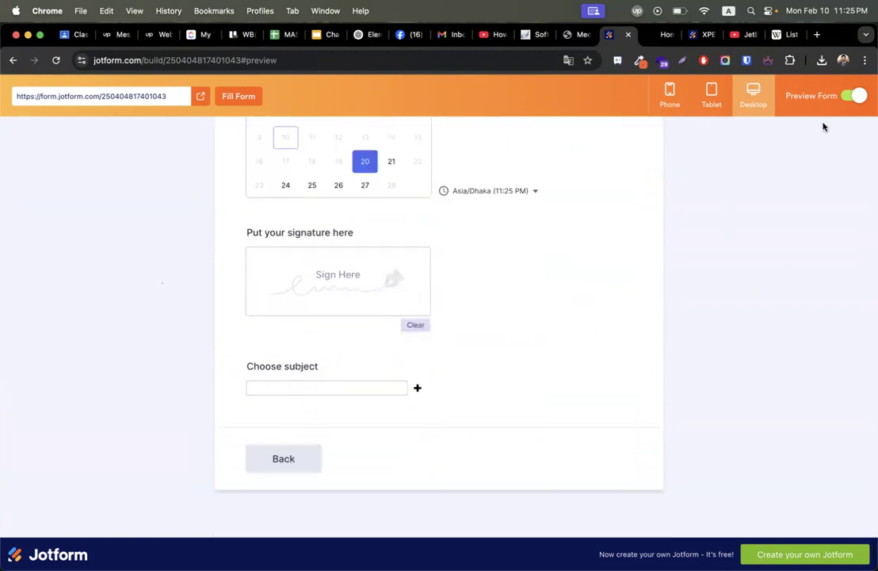
{"action": "scroll", "coordinate": [557, 276], "scroll_direction": "up", "scroll_amount": 10}
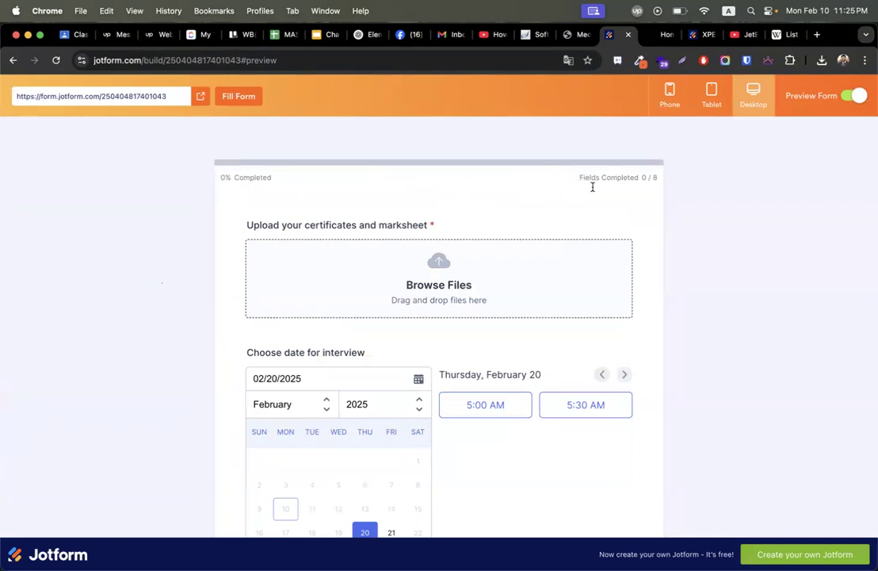
{"action": "left_click", "coordinate": [853, 96]}
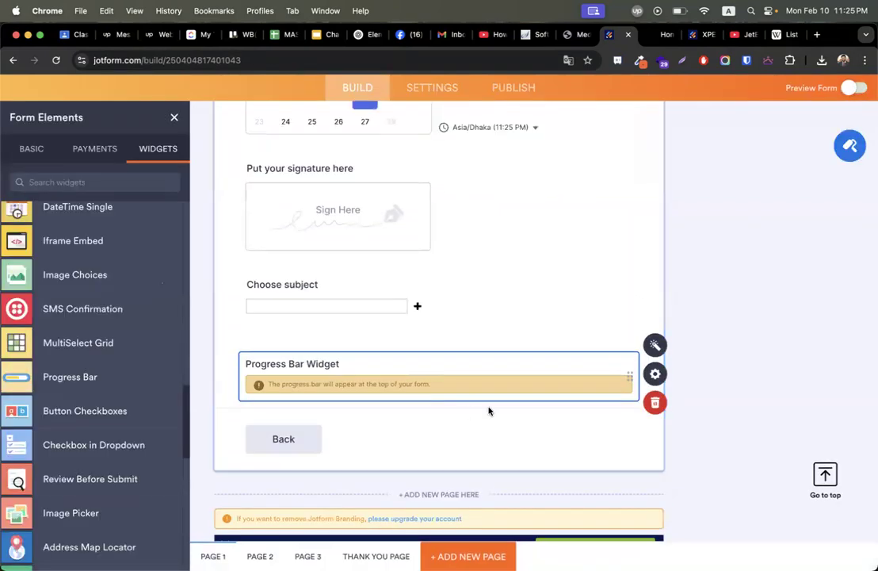
Delete the Progress Bar and drop a Numeric Slider below Choose subject, starting its question text.
{"action": "left_click", "coordinate": [646, 405]}
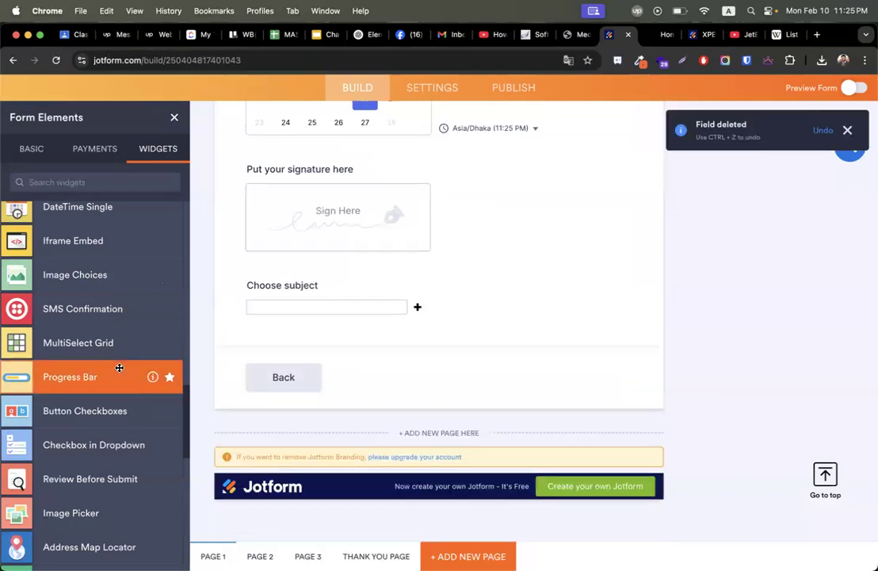
{"action": "scroll", "coordinate": [114, 373], "scroll_direction": "down", "scroll_amount": 2}
{"action": "scroll", "coordinate": [107, 392], "scroll_direction": "down", "scroll_amount": 5}
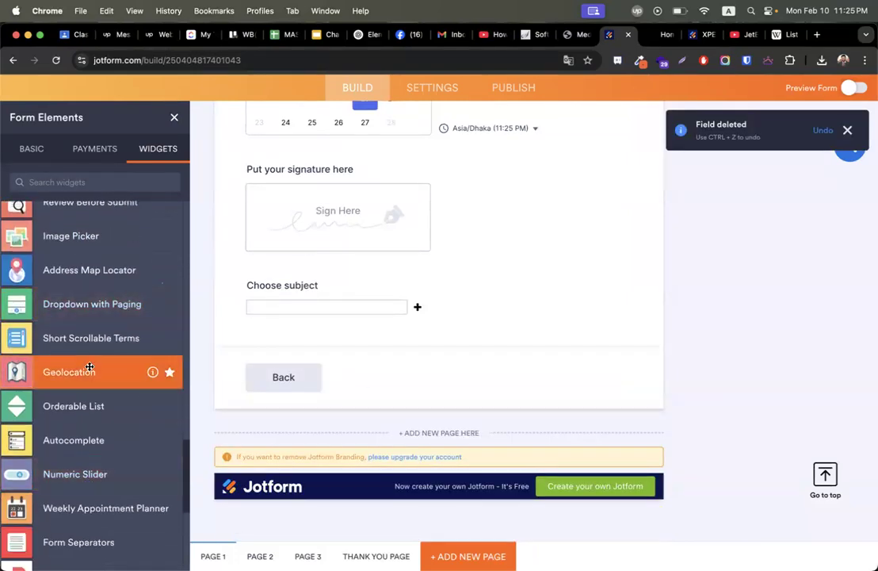
{"action": "scroll", "coordinate": [97, 484], "scroll_direction": "down", "scroll_amount": 2}
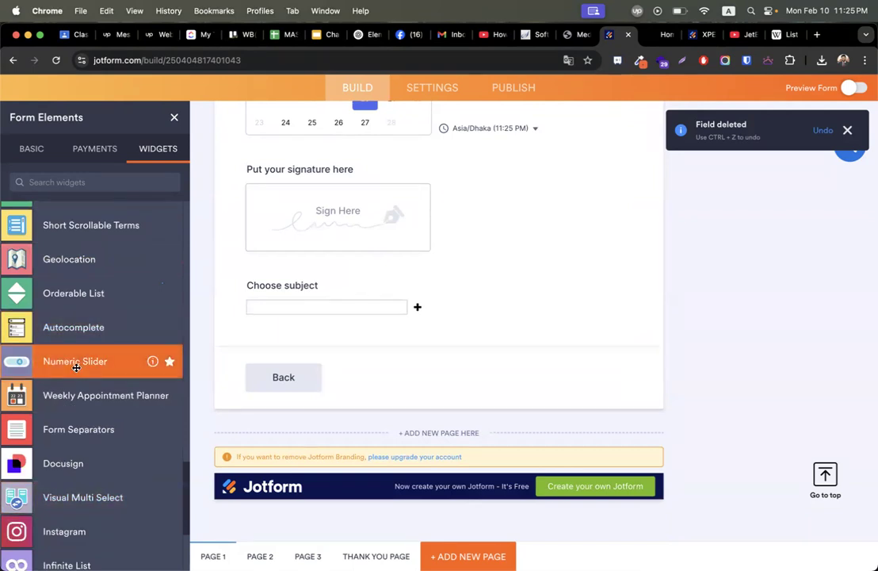
{"action": "left_click_drag", "start_coordinate": [76, 367], "coordinate": [309, 356]}
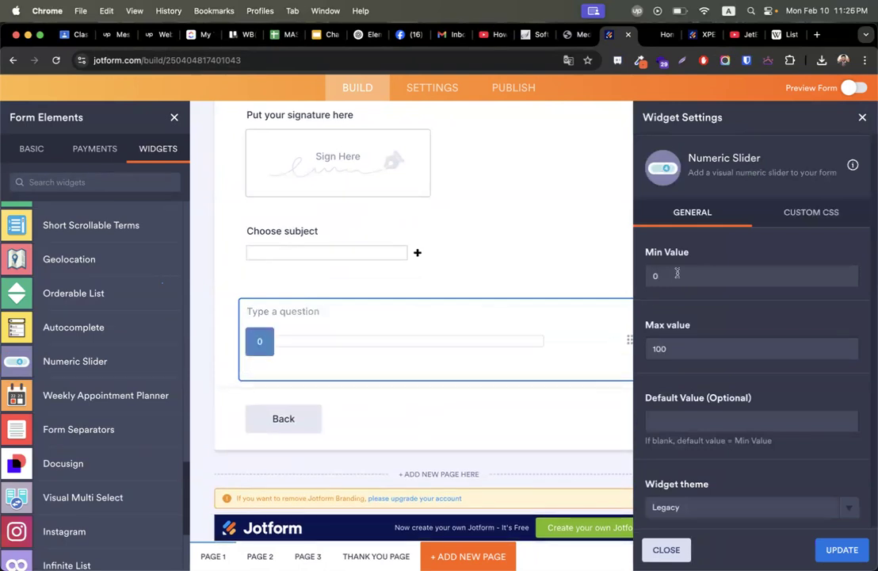
{"action": "left_click", "coordinate": [291, 309]}
{"action": "type", "text": "Choose cre"}
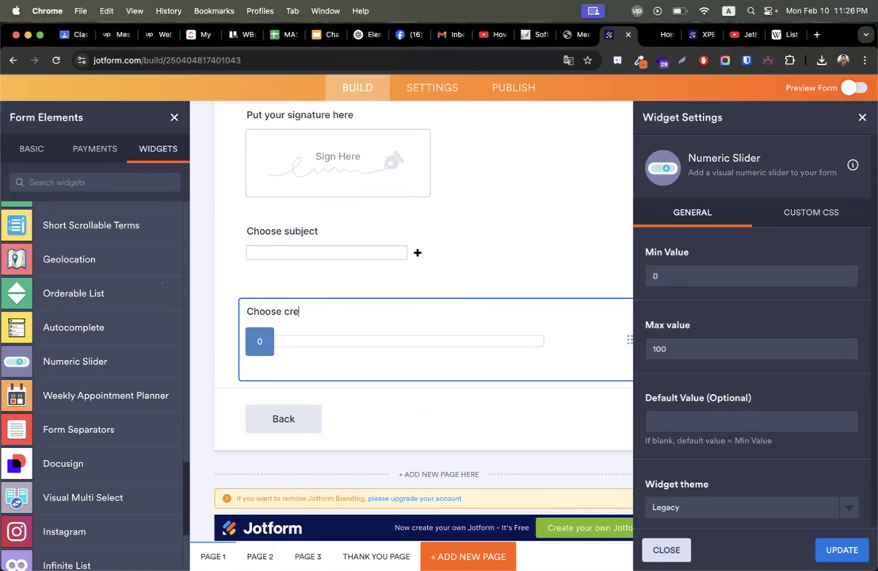
Set the slider's Min to 1 and Max to 23, update it, and preview the form.
{"action": "left_click", "coordinate": [675, 281]}
{"action": "key", "text": "super+a"}
{"action": "type", "text": "1"}
{"action": "left_click", "coordinate": [674, 347]}
{"action": "key", "text": "super+a"}
{"action": "type", "text": "23"}
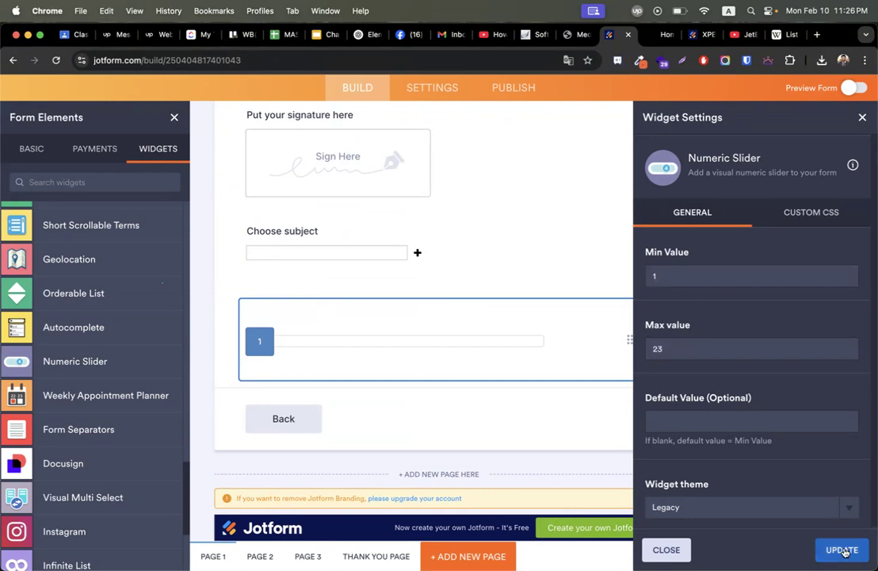
{"action": "left_click", "coordinate": [842, 550]}
{"action": "left_click", "coordinate": [854, 88]}
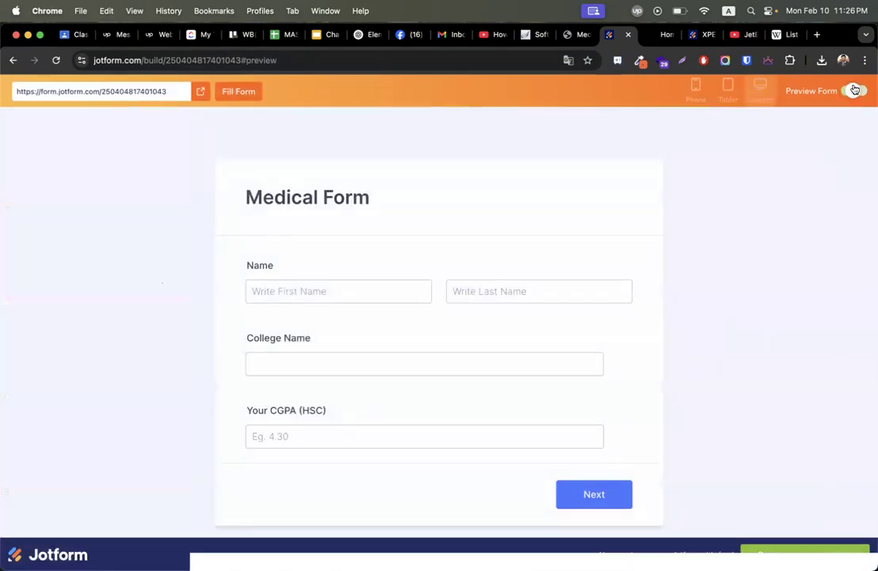
On preview page 3, drag the slider toward the middle, then return to the builder.
{"action": "left_click", "coordinate": [588, 495]}
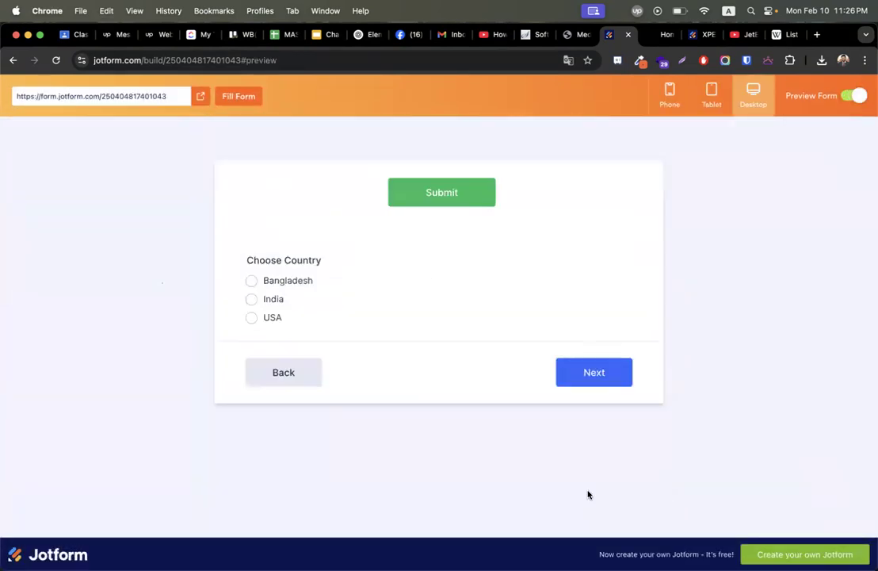
{"action": "left_click", "coordinate": [593, 379]}
{"action": "scroll", "coordinate": [463, 371], "scroll_direction": "down", "scroll_amount": 5}
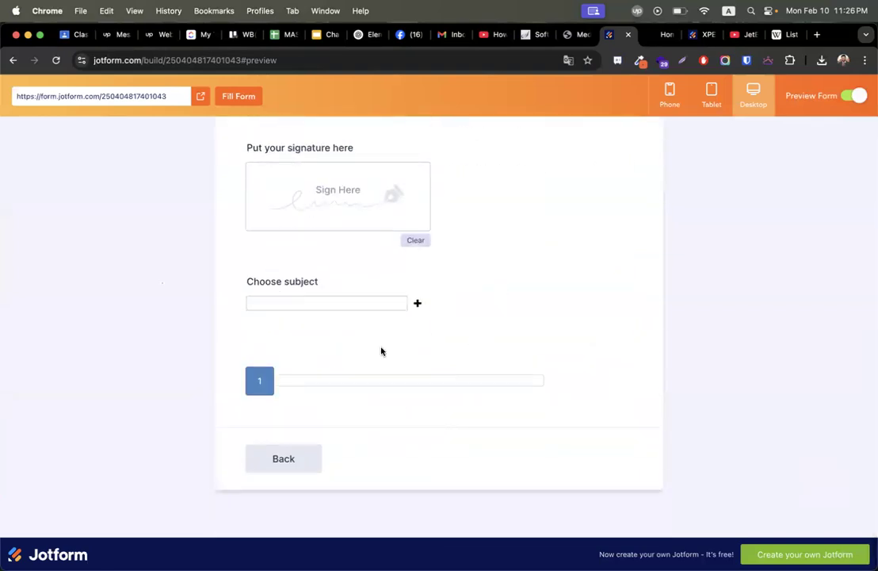
{"action": "left_click_drag", "start_coordinate": [259, 383], "coordinate": [427, 400]}
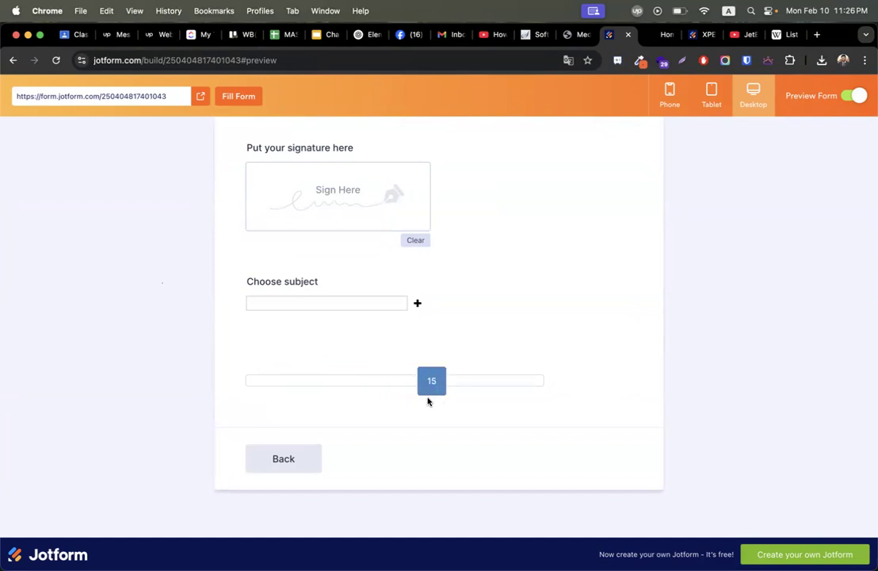
{"action": "left_click", "coordinate": [854, 95]}
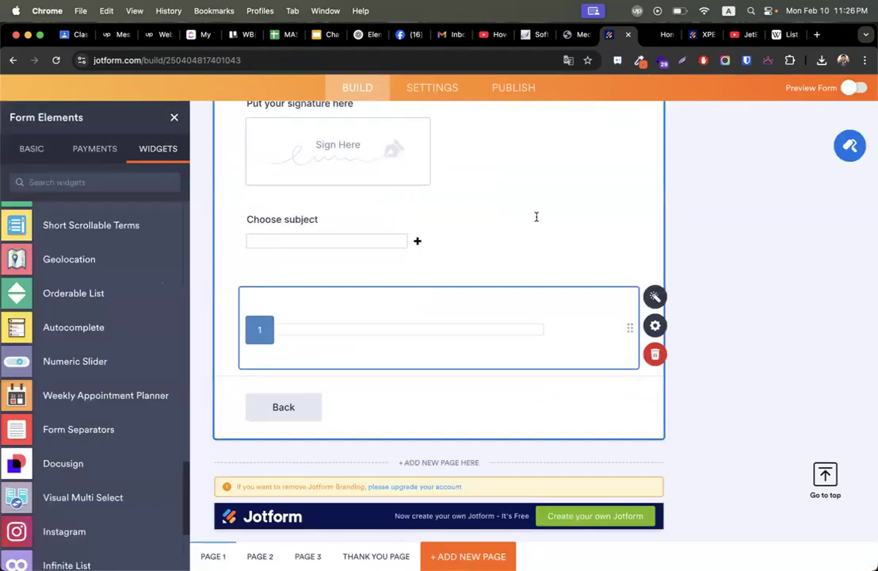
In the slider's properties, hide the label and set the Advanced Field Label to Choose Credits.
{"action": "left_click", "coordinate": [656, 326]}
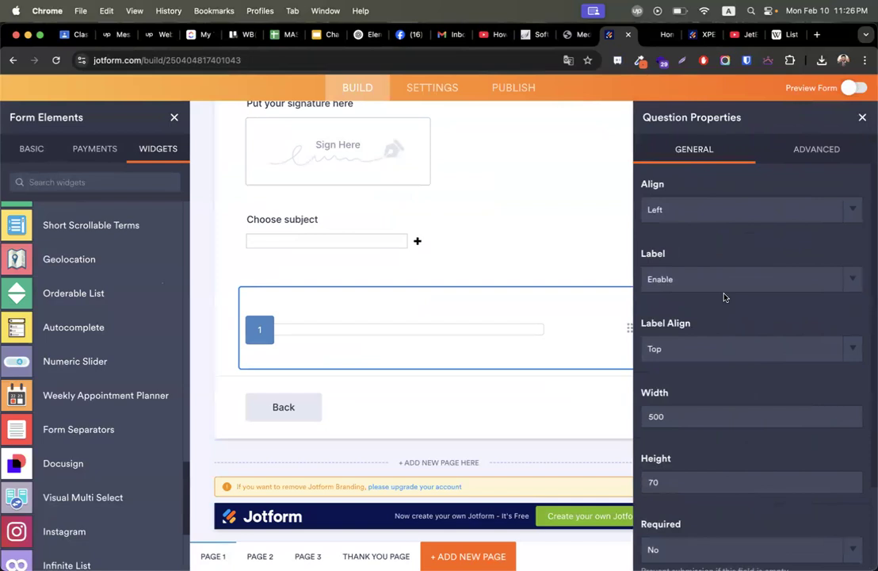
{"action": "left_click", "coordinate": [700, 273]}
{"action": "left_click", "coordinate": [697, 265]}
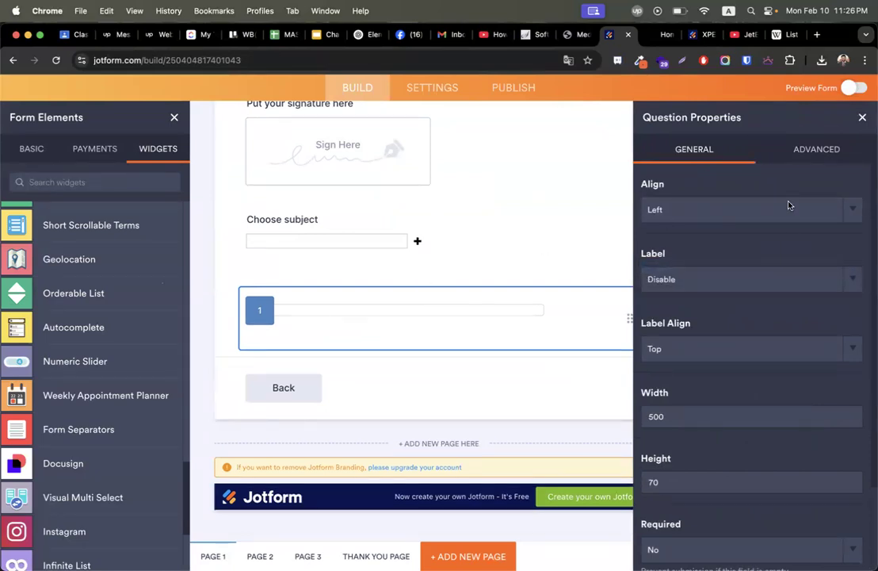
{"action": "left_click", "coordinate": [813, 149]}
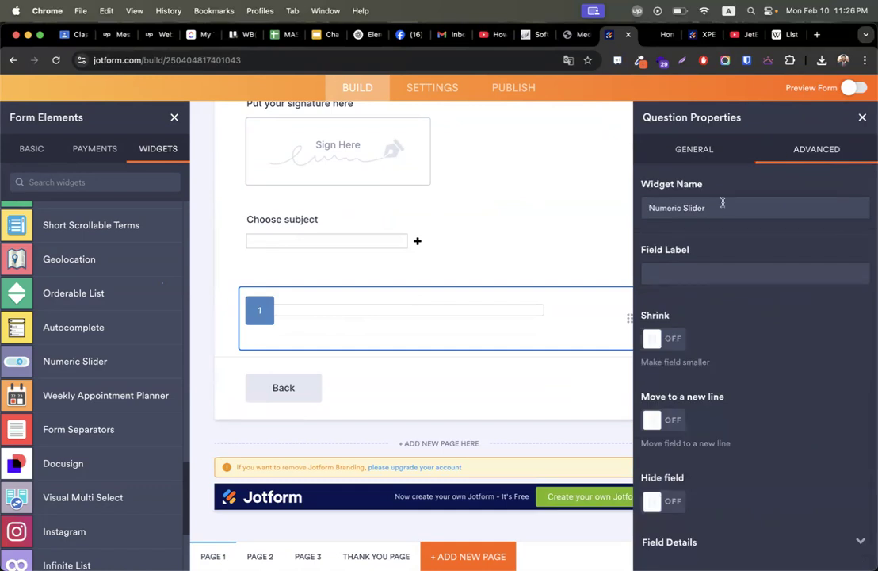
{"action": "left_click", "coordinate": [703, 270]}
{"action": "type", "text": "Choose Credits"}
Switch the slider's label back on so Choose Credits shows above it, and close the panel.
{"action": "left_click", "coordinate": [708, 147]}
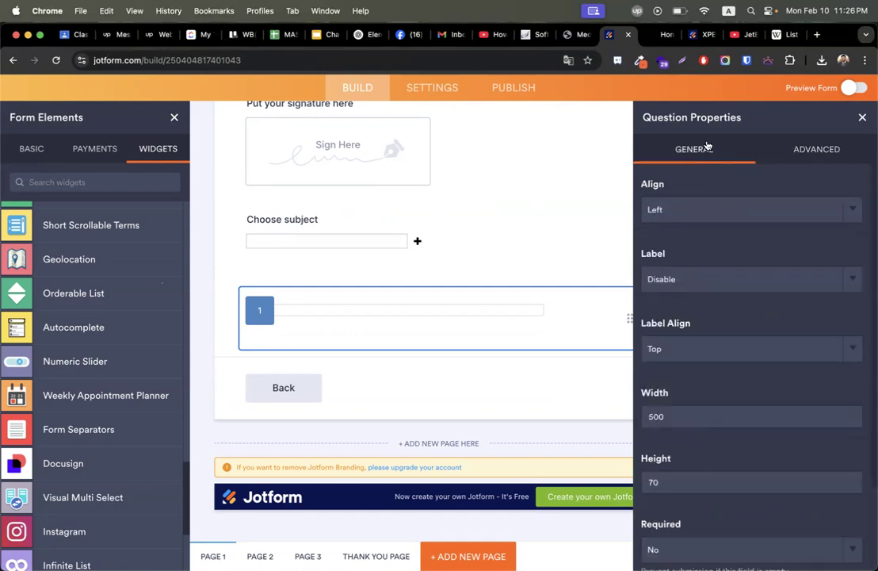
{"action": "left_click", "coordinate": [687, 279]}
{"action": "left_click", "coordinate": [684, 291]}
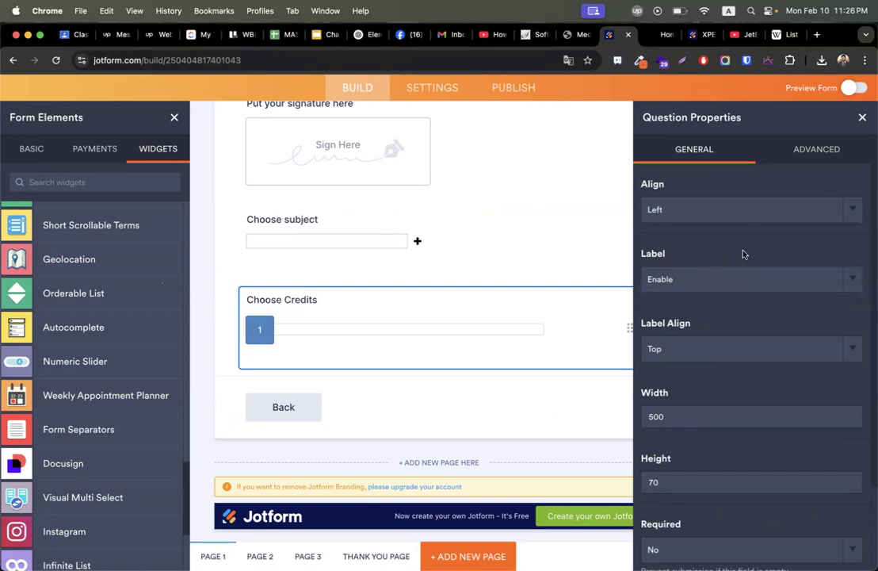
{"action": "left_click", "coordinate": [863, 117]}
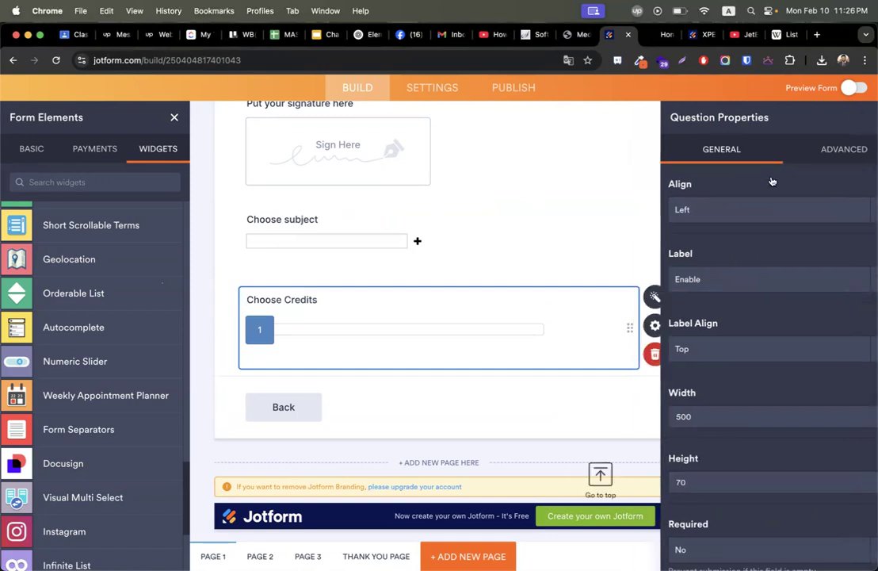
{"action": "scroll", "coordinate": [465, 279], "scroll_direction": "down", "scroll_amount": 3}
{"action": "scroll", "coordinate": [465, 279], "scroll_direction": "up", "scroll_amount": 15}
{"action": "scroll", "coordinate": [681, 345], "scroll_direction": "down", "scroll_amount": 8}
{"action": "scroll", "coordinate": [680, 346], "scroll_direction": "up", "scroll_amount": 8}
{"action": "scroll", "coordinate": [402, 471], "scroll_direction": "down", "scroll_amount": 15}
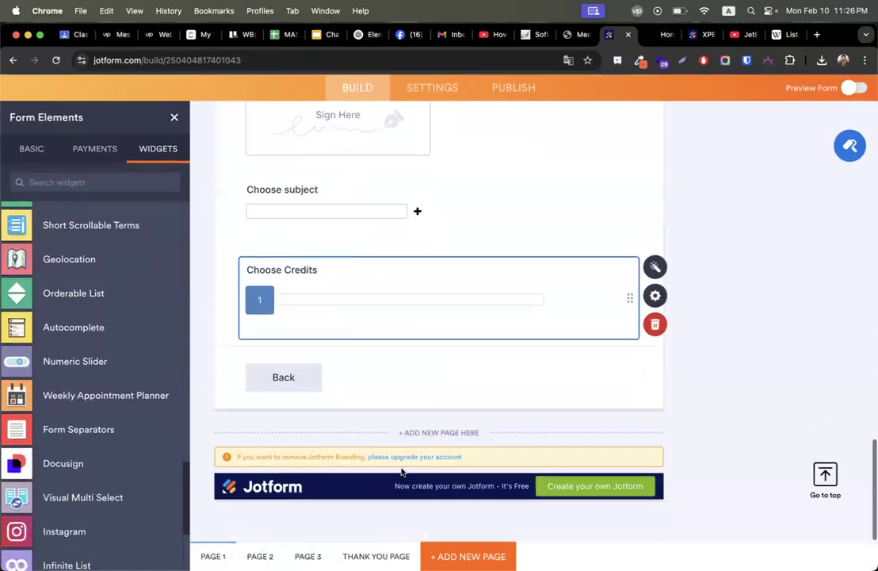
{"action": "scroll", "coordinate": [714, 290], "scroll_direction": "up", "scroll_amount": 15}
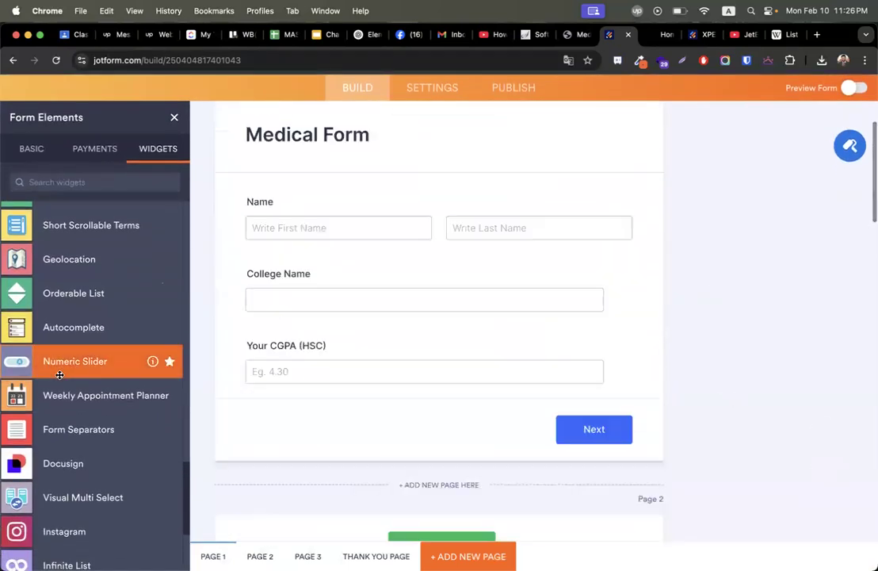
Apply Form Designer's blue scheme: #2461b7 page, #d6e7ff form background, #12458c font.
{"action": "scroll", "coordinate": [60, 371], "scroll_direction": "down", "scroll_amount": 3}
{"action": "scroll", "coordinate": [55, 484], "scroll_direction": "down", "scroll_amount": 7}
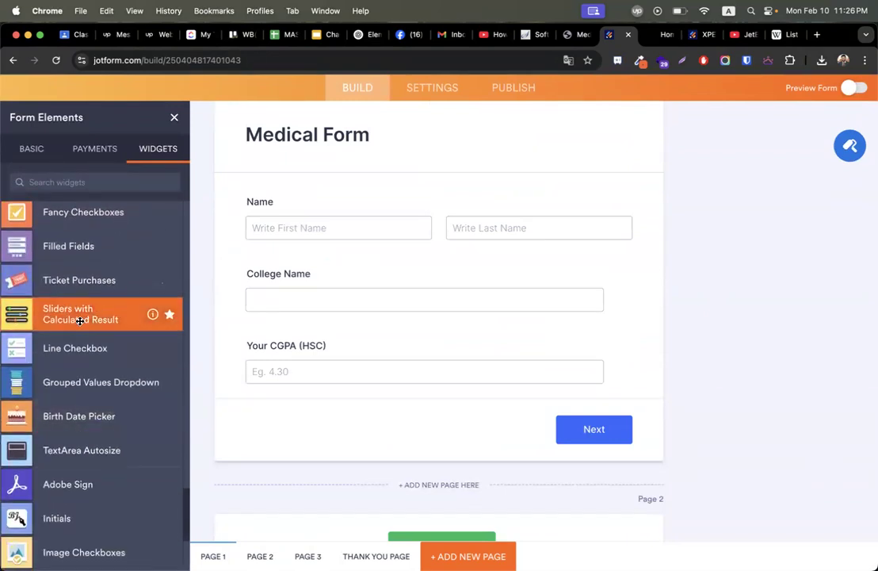
{"action": "scroll", "coordinate": [80, 321], "scroll_direction": "down", "scroll_amount": 10}
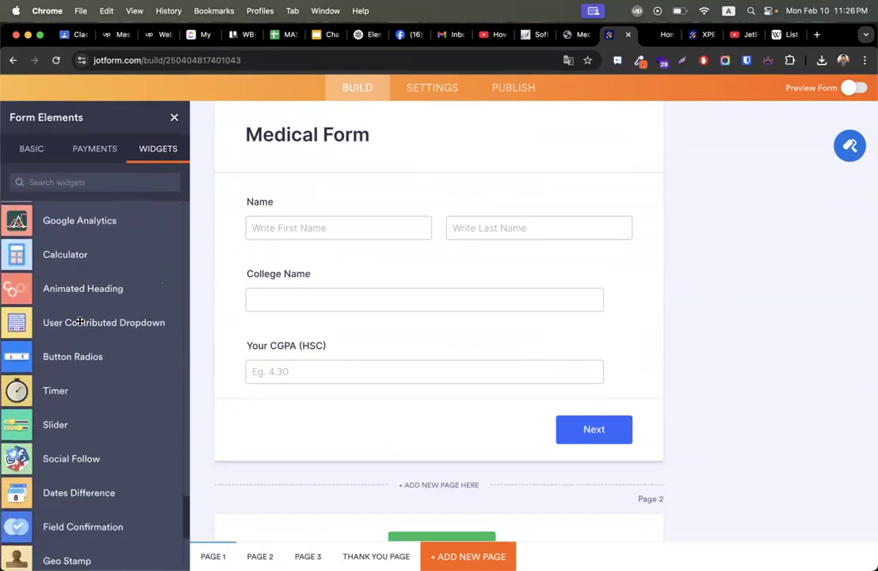
{"action": "scroll", "coordinate": [80, 320], "scroll_direction": "down", "scroll_amount": 1}
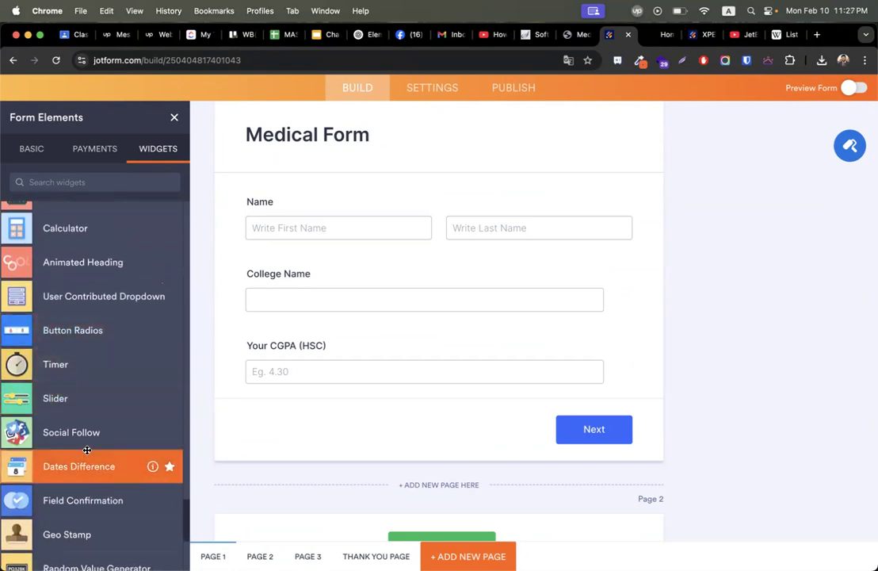
{"action": "scroll", "coordinate": [87, 450], "scroll_direction": "down", "scroll_amount": 8}
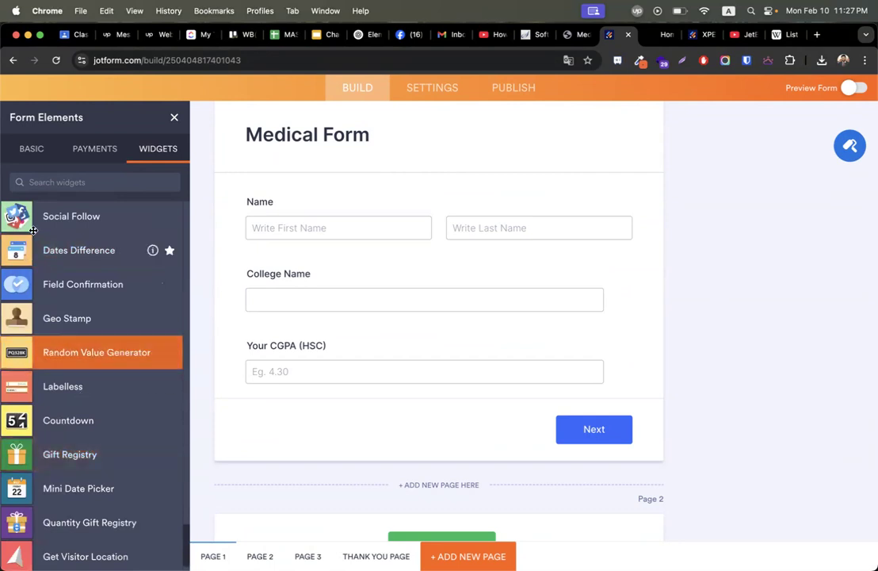
{"action": "left_click", "coordinate": [20, 150]}
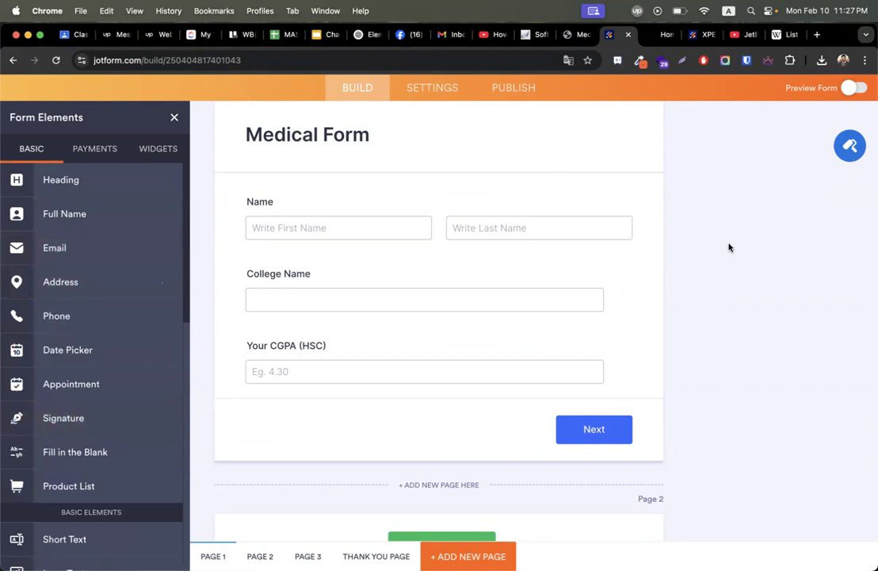
{"action": "left_click", "coordinate": [846, 146]}
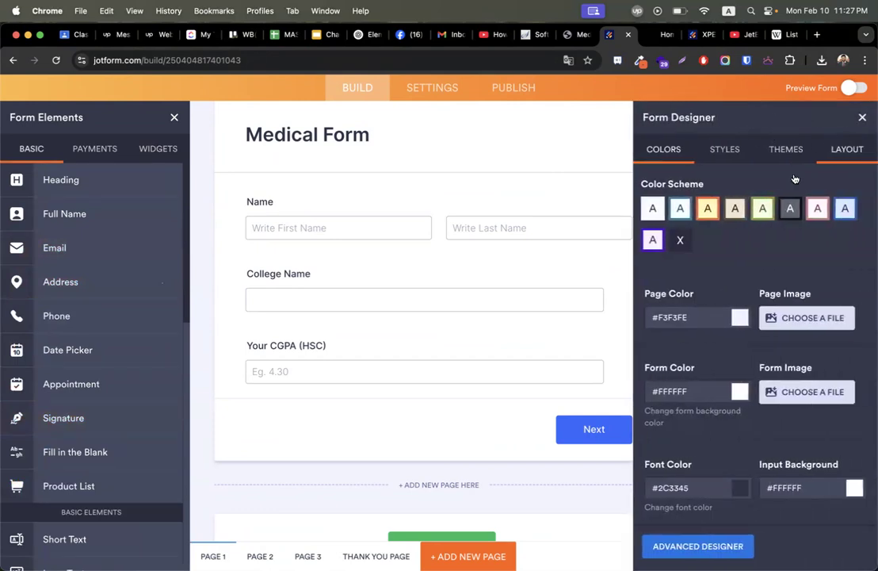
{"action": "left_click", "coordinate": [844, 210]}
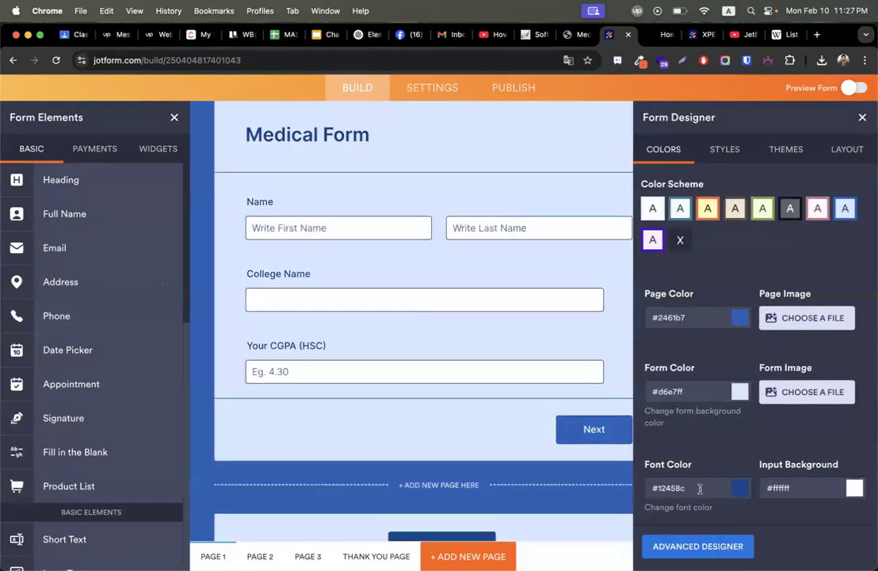
{"action": "left_click", "coordinate": [863, 118]}
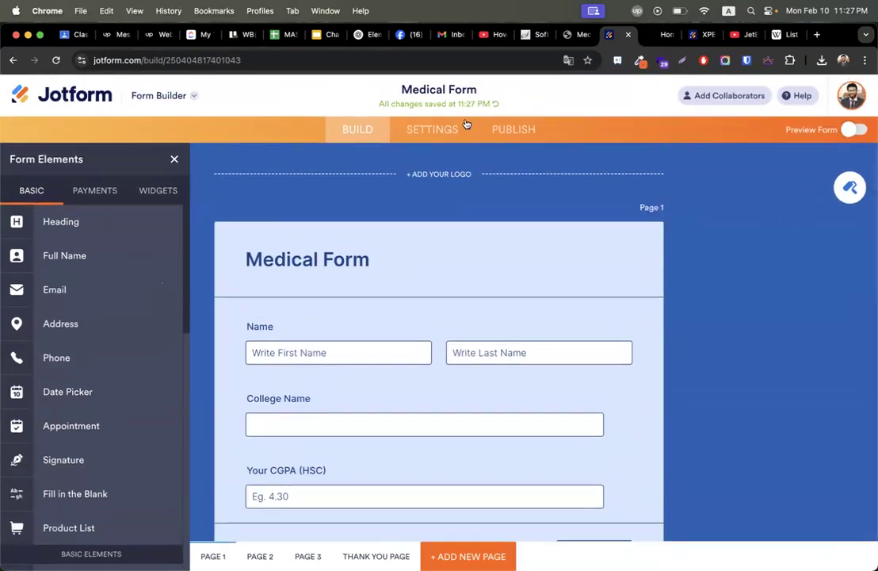
Open the form's Emails settings and start adding a new email.
{"action": "left_click", "coordinate": [435, 129]}
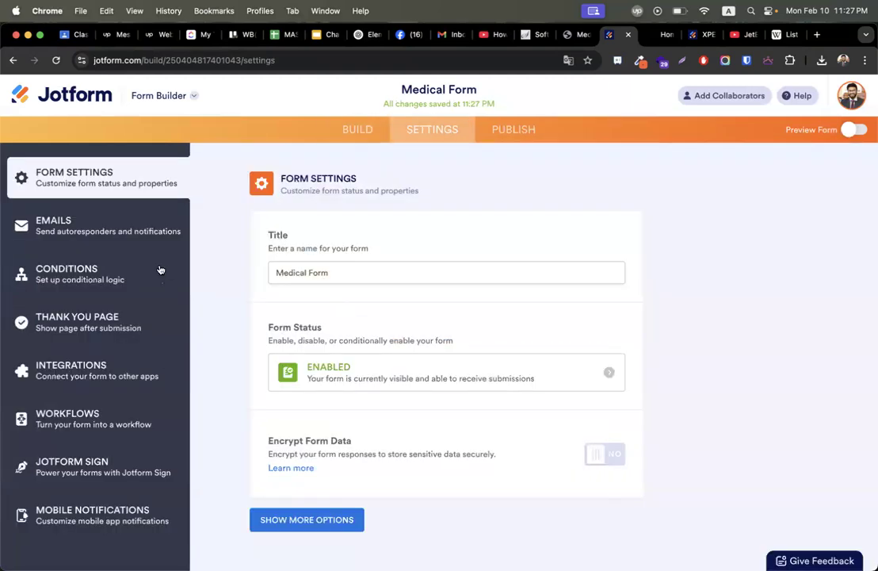
{"action": "left_click", "coordinate": [84, 232]}
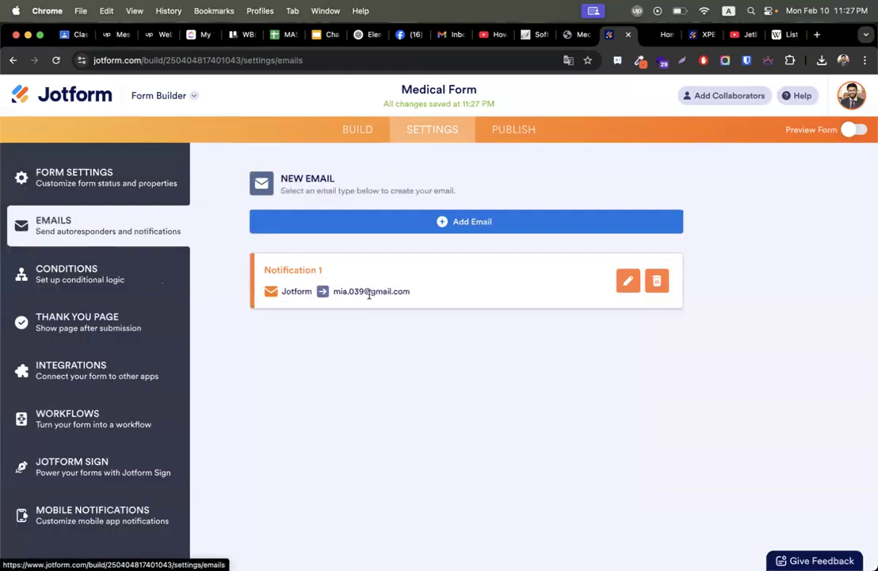
{"action": "left_click", "coordinate": [472, 223]}
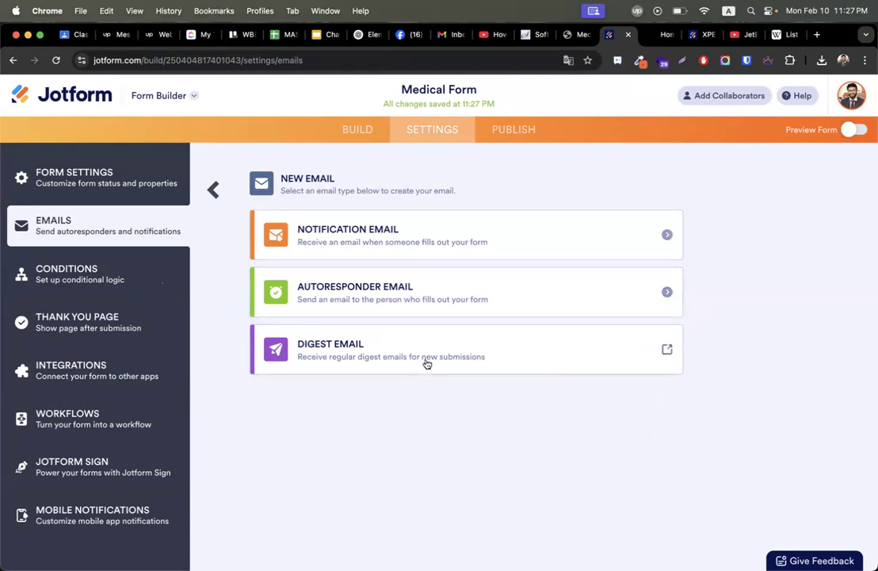
Check the Conditions and Thank You Page settings, then open the Publish Quick Share page.
{"action": "left_click", "coordinate": [112, 283]}
{"action": "left_click", "coordinate": [84, 328]}
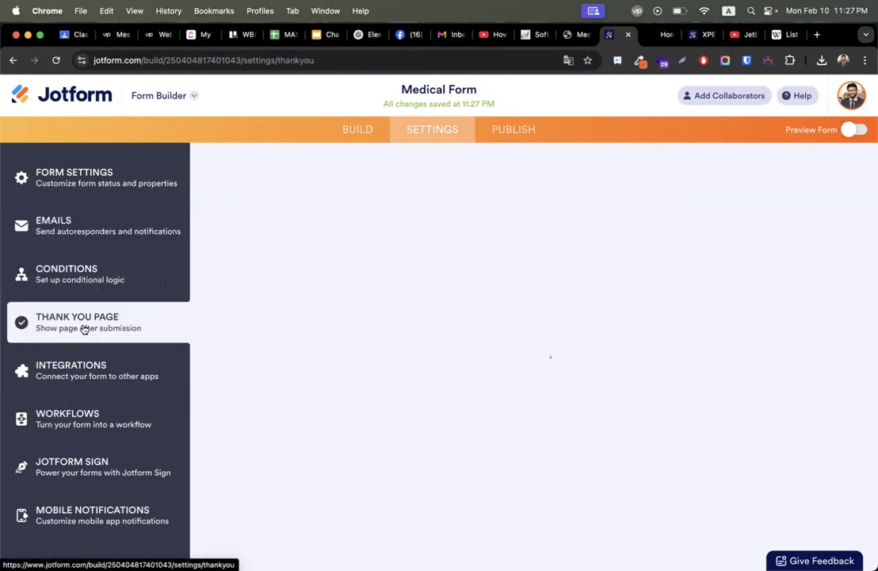
{"action": "scroll", "coordinate": [545, 362], "scroll_direction": "down", "scroll_amount": 1}
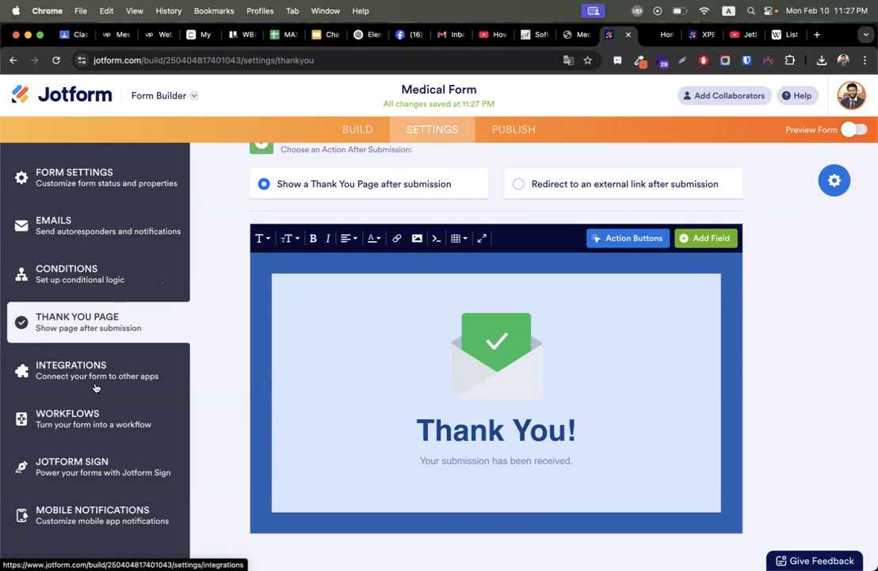
{"action": "left_click", "coordinate": [519, 136]}
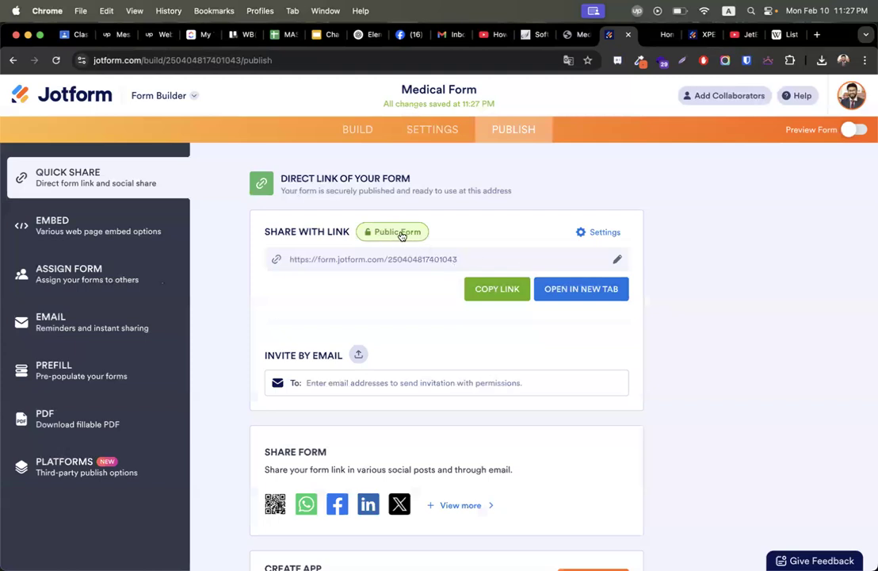
Keep the form Public but set invited people's permission to Submit Only, then close the dialog.
{"action": "left_click", "coordinate": [600, 232]}
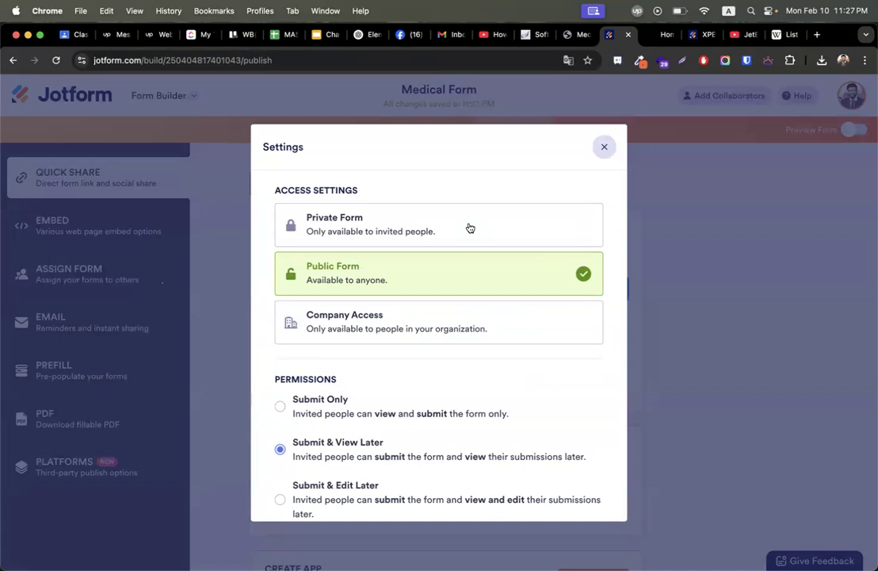
{"action": "scroll", "coordinate": [440, 395], "scroll_direction": "down", "scroll_amount": 1}
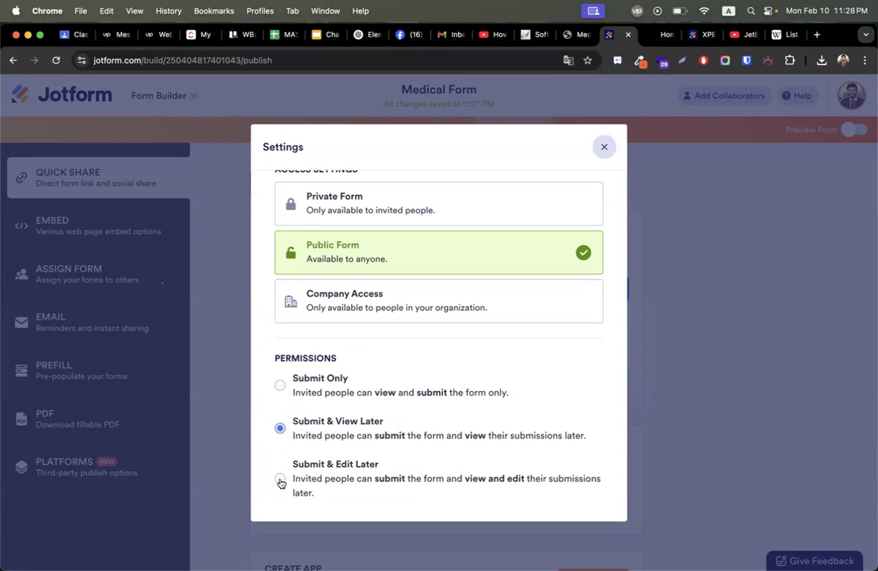
{"action": "left_click", "coordinate": [280, 386]}
{"action": "scroll", "coordinate": [333, 392], "scroll_direction": "up", "scroll_amount": 2}
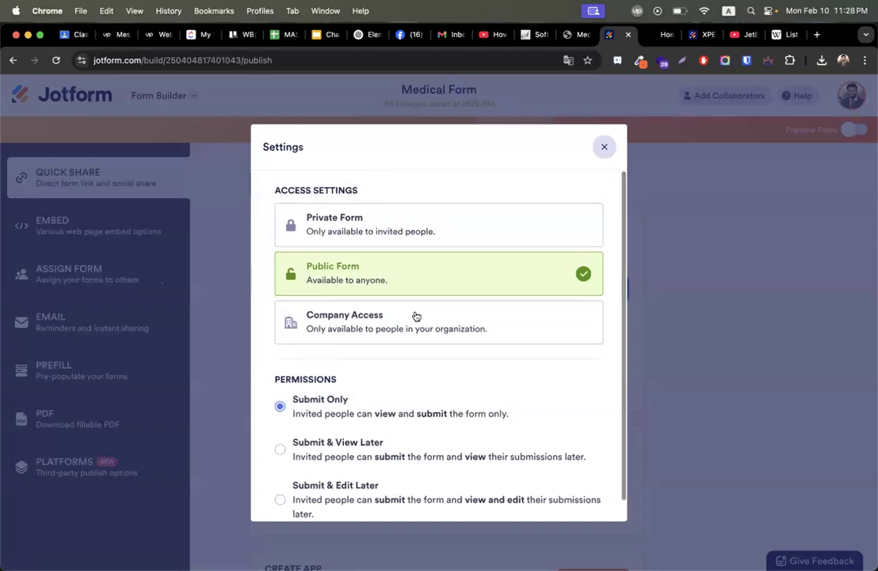
{"action": "scroll", "coordinate": [500, 374], "scroll_direction": "down", "scroll_amount": 2}
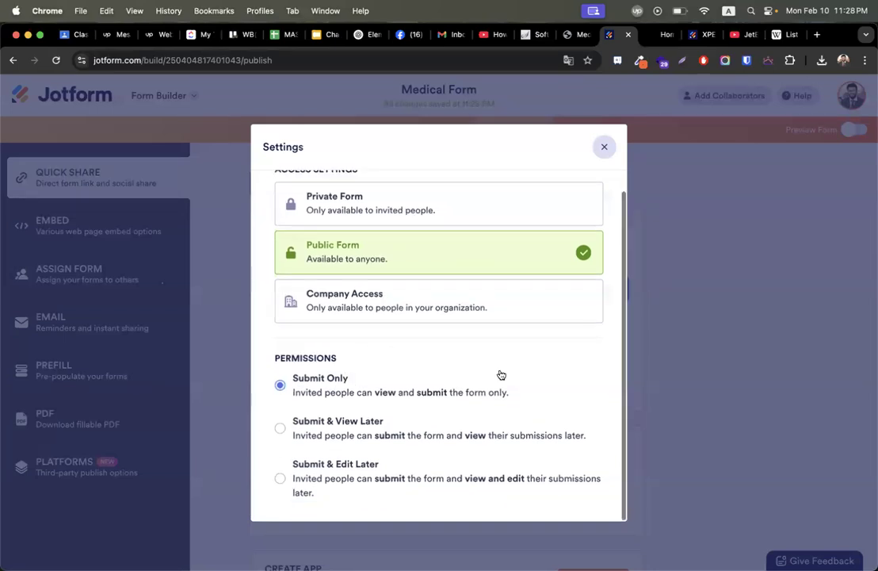
{"action": "left_click", "coordinate": [600, 146]}
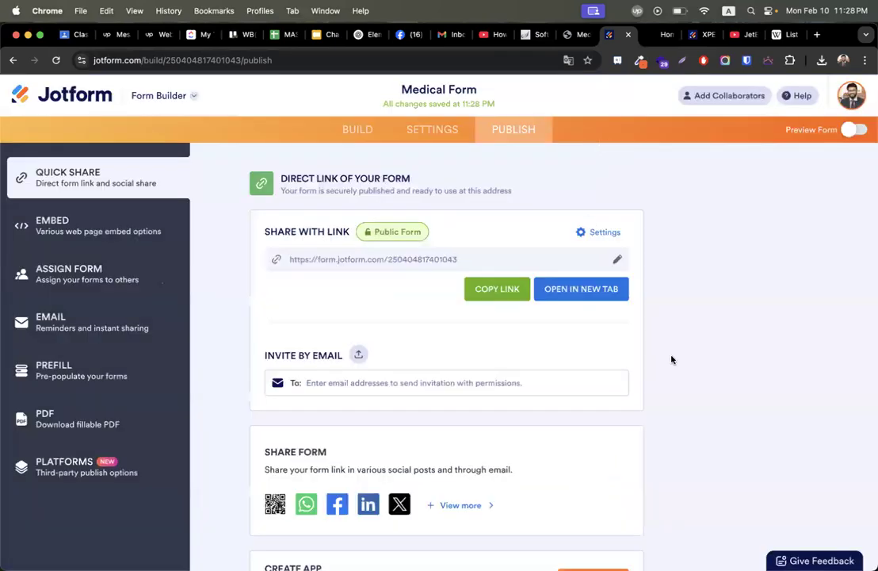
Edit the share link, removing the trailing hyphen so it ends in medical-form.
{"action": "scroll", "coordinate": [672, 360], "scroll_direction": "down", "scroll_amount": 3}
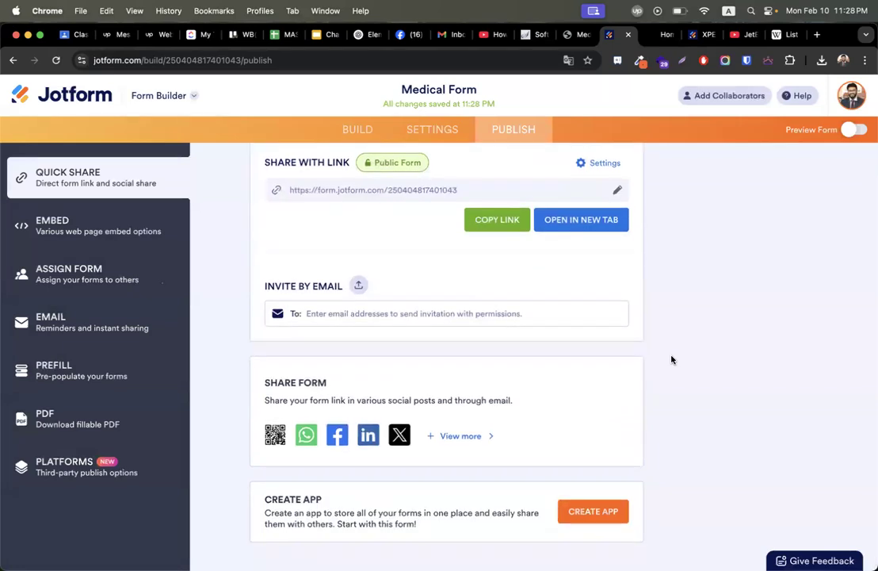
{"action": "scroll", "coordinate": [671, 360], "scroll_direction": "up", "scroll_amount": 3}
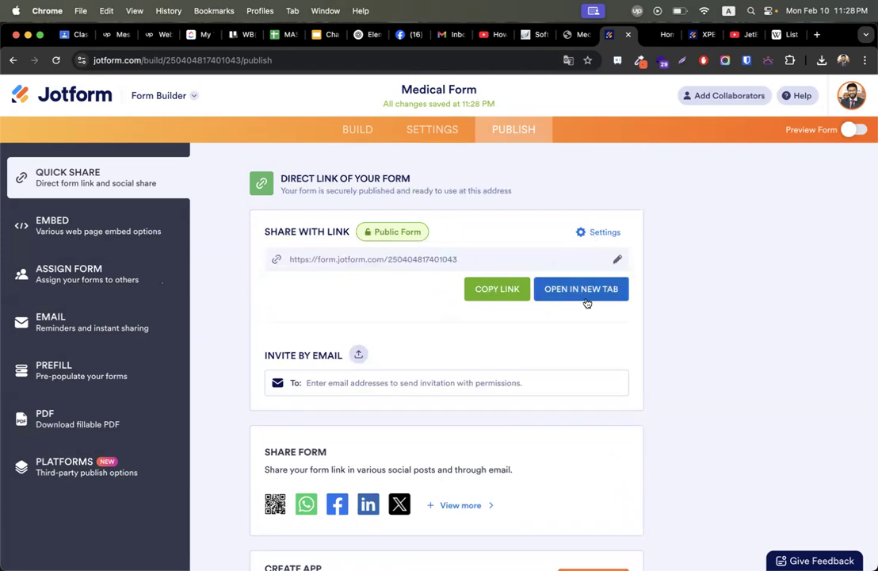
{"action": "left_click", "coordinate": [618, 261]}
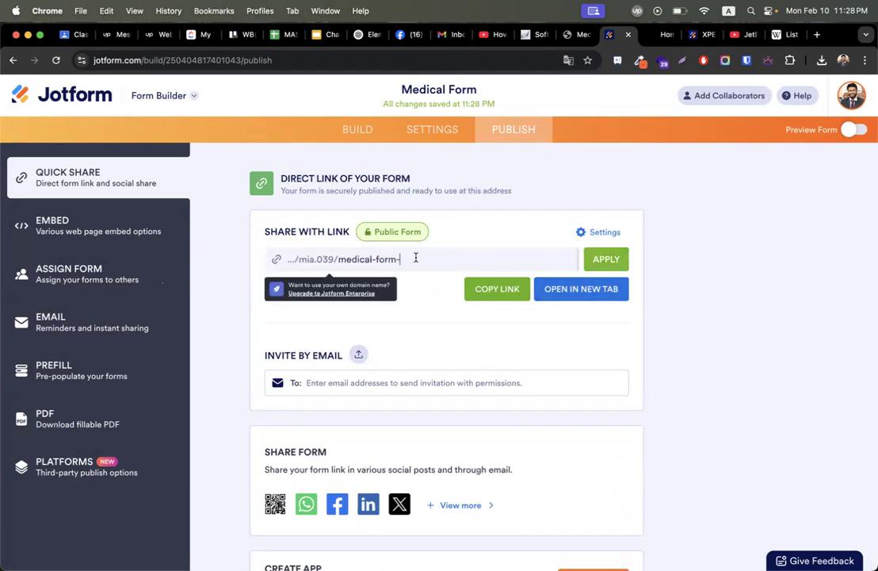
{"action": "key", "text": "BackSpace"}
{"action": "left_click", "coordinate": [613, 262]}
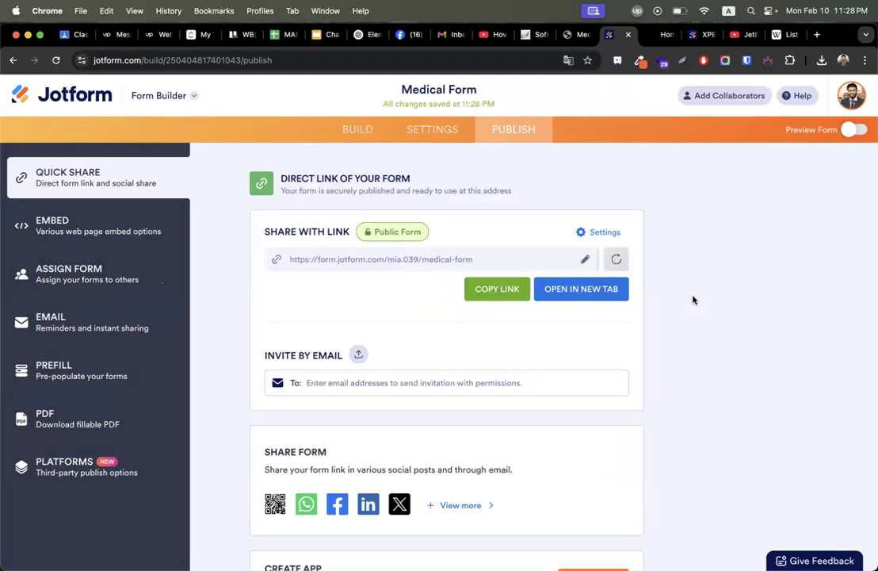
{"action": "left_click", "coordinate": [583, 258]}
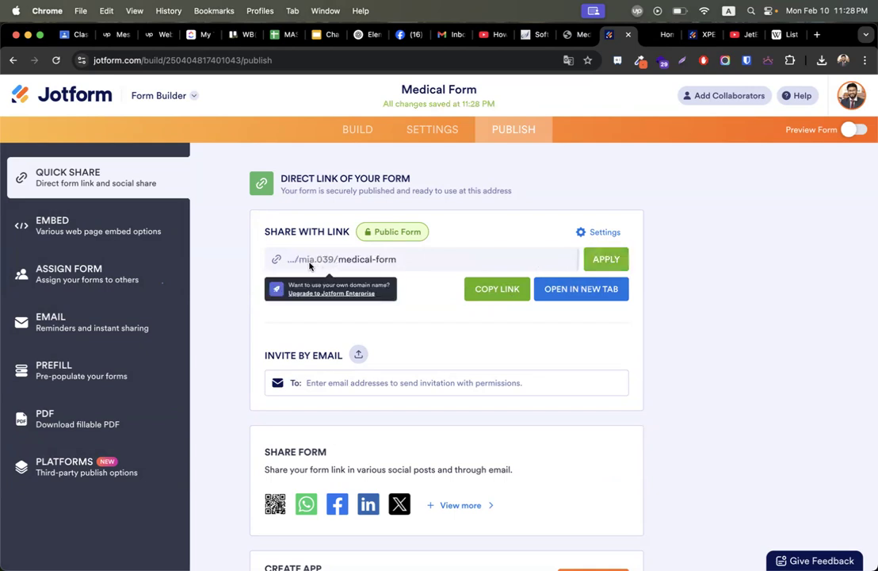
{"action": "key", "text": "Return"}
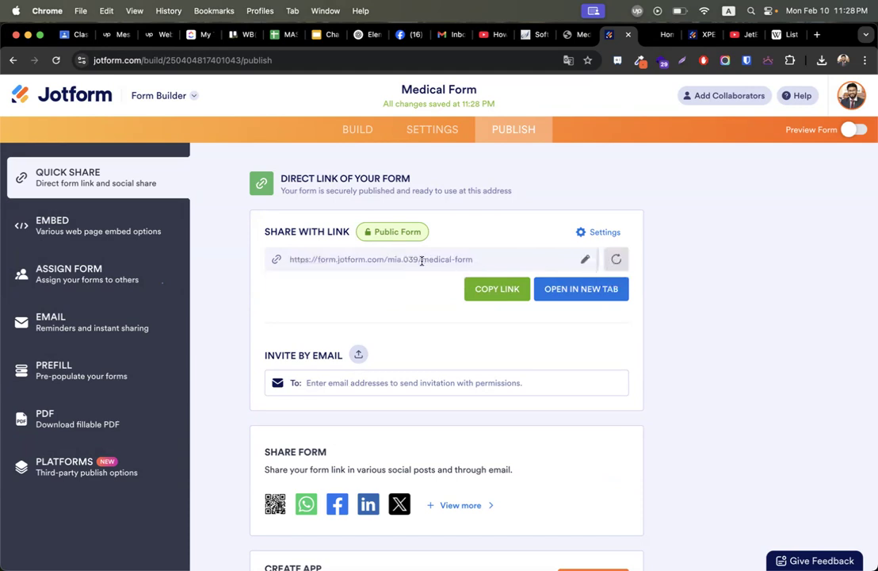
Copy the medical-form link and paste it into a new browser tab.
{"action": "left_click_drag", "start_coordinate": [421, 260], "coordinate": [487, 264]}
{"action": "triple_click", "coordinate": [486, 263]}
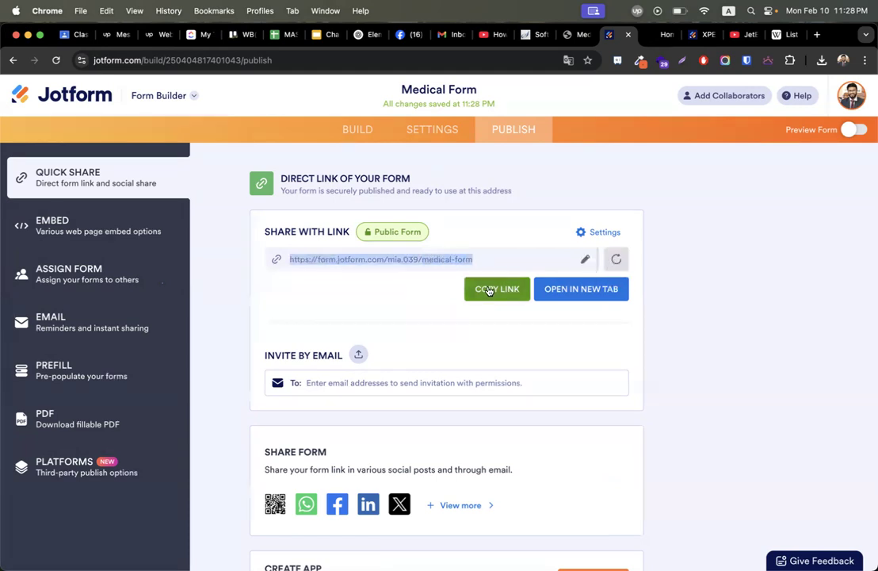
{"action": "left_click", "coordinate": [490, 290]}
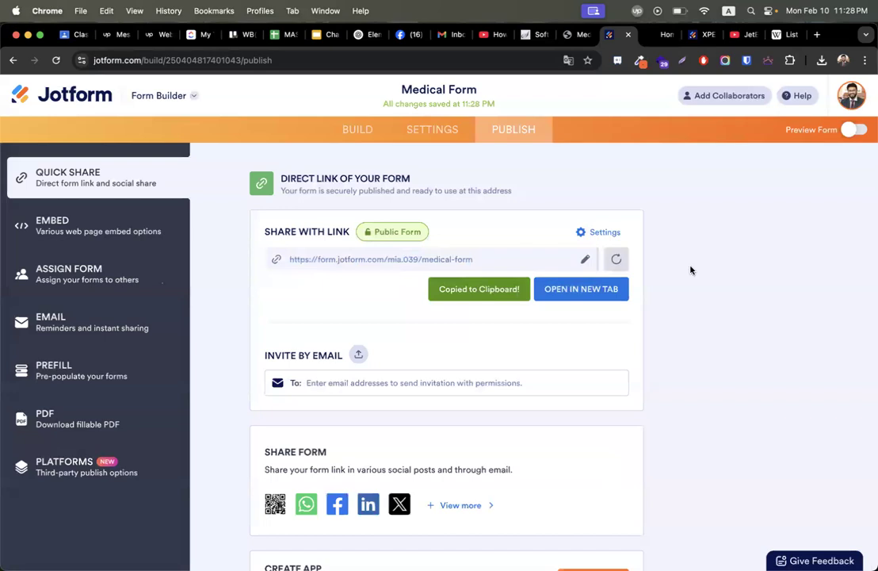
{"action": "left_click", "coordinate": [816, 34]}
{"action": "key", "text": "super+v"}
Load the live Medical Form, enter a first and last name, select College Name, then switch to the tax site.
{"action": "key", "text": "Return"}
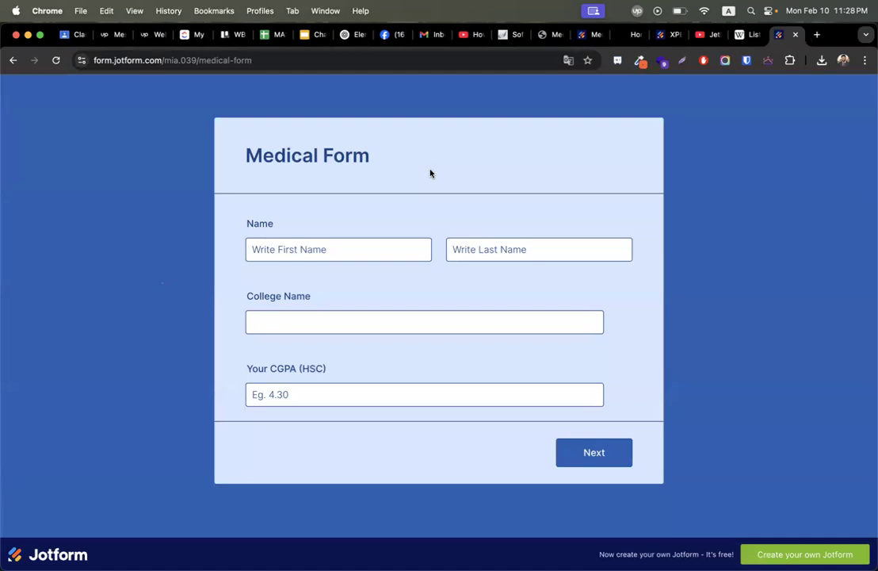
{"action": "left_click", "coordinate": [321, 252]}
{"action": "type", "text": "minhazul"}
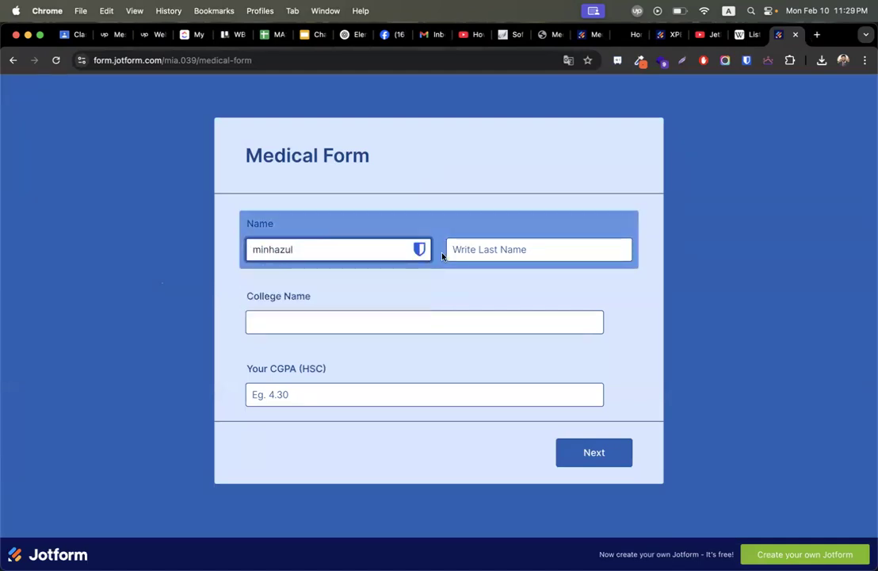
{"action": "key", "text": "Tab"}
{"action": "type", "text": "a"}
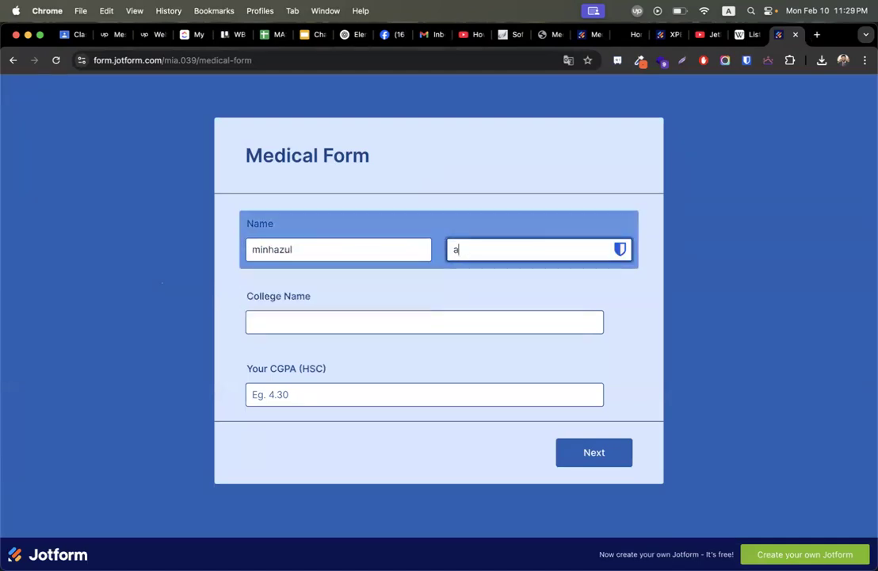
{"action": "left_click", "coordinate": [296, 318]}
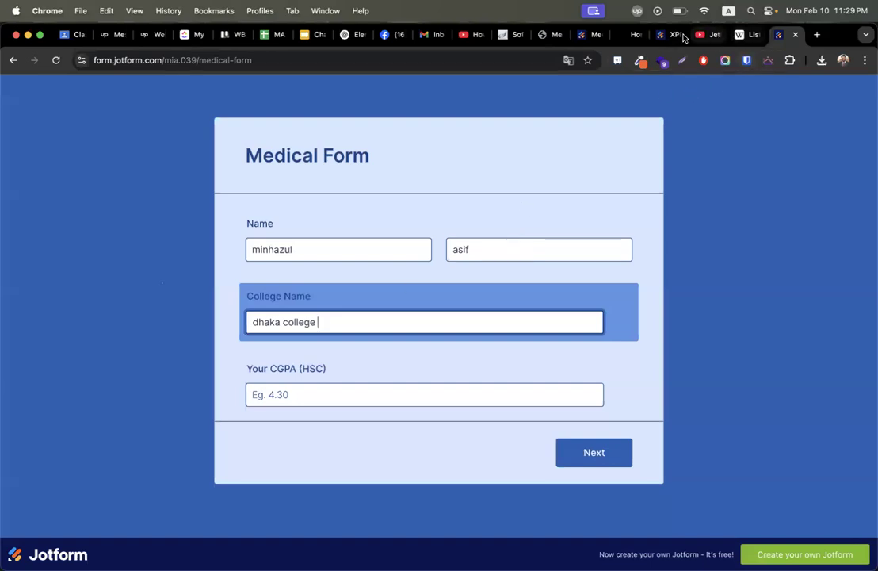
{"action": "left_click", "coordinate": [634, 35]}
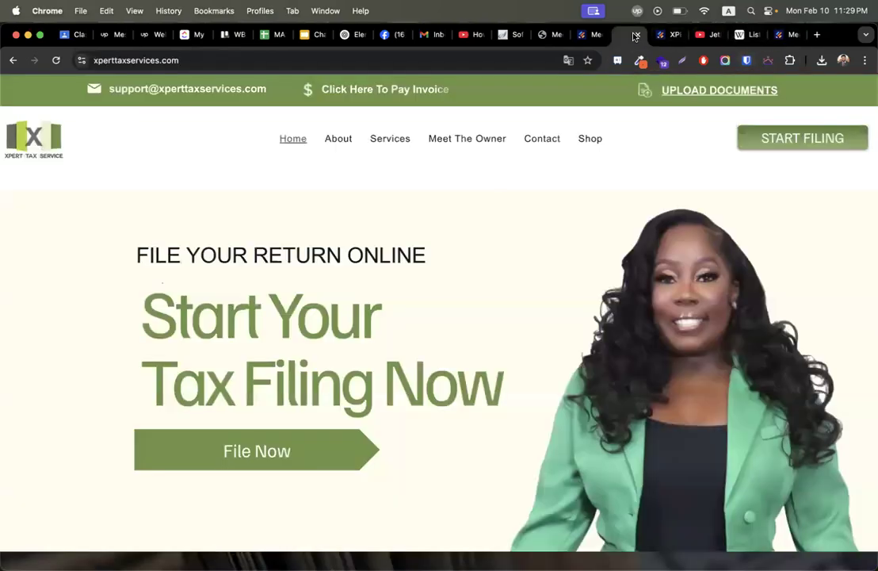
Open the xperttaxservices START FILING form, close it, and dismiss the Media Library attachment view.
{"action": "left_click", "coordinate": [780, 140]}
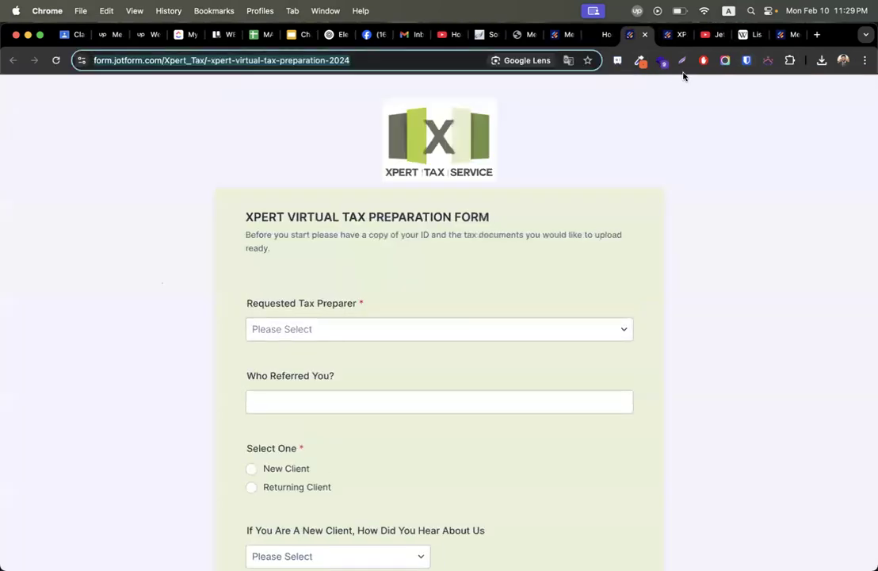
{"action": "left_click", "coordinate": [644, 35]}
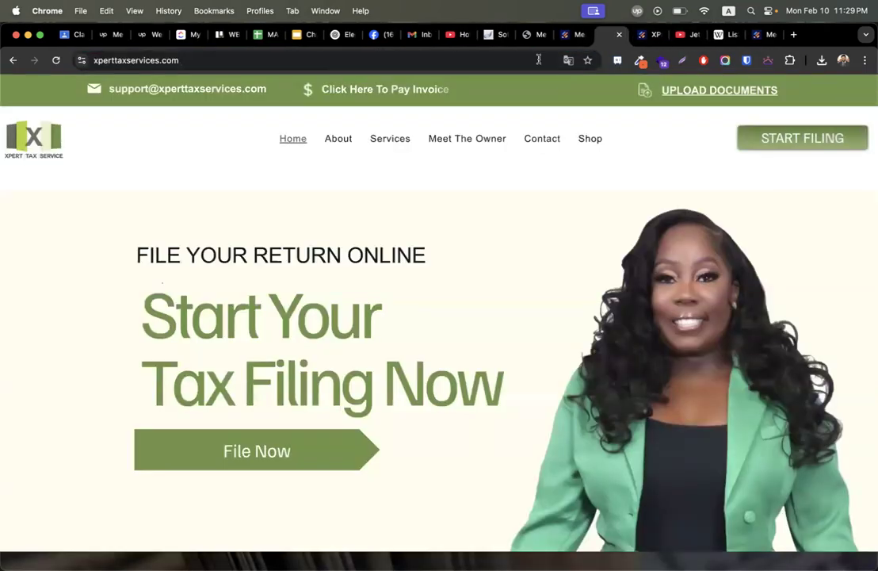
{"action": "left_click", "coordinate": [552, 36]}
{"action": "left_click", "coordinate": [847, 110]}
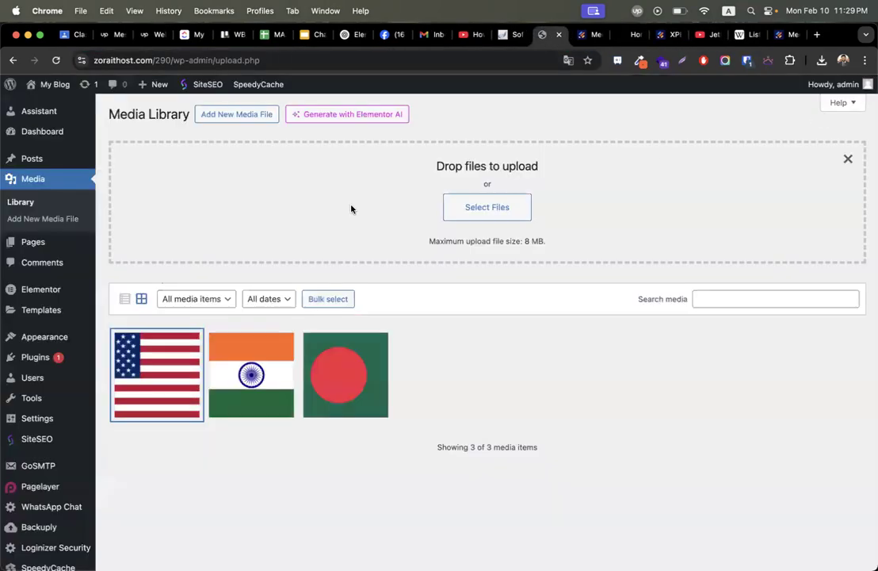
Open the 'tax form' WordPress page in the Elementor editor.
{"action": "left_click", "coordinate": [33, 244]}
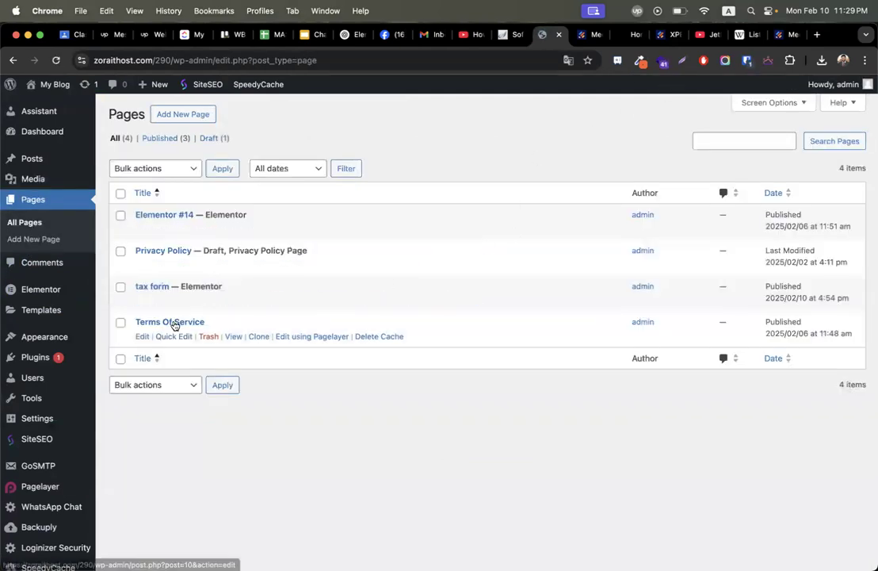
{"action": "left_click", "coordinate": [142, 301]}
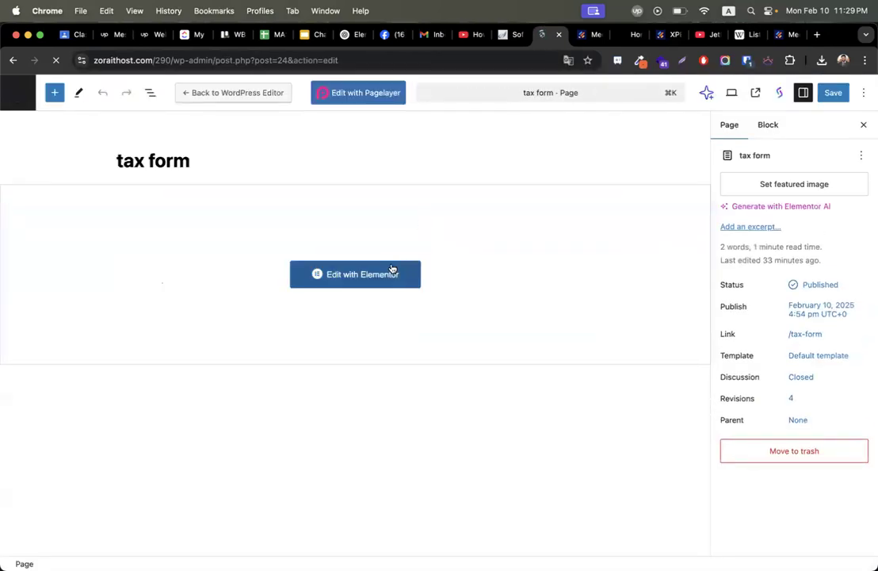
{"action": "left_click", "coordinate": [369, 276]}
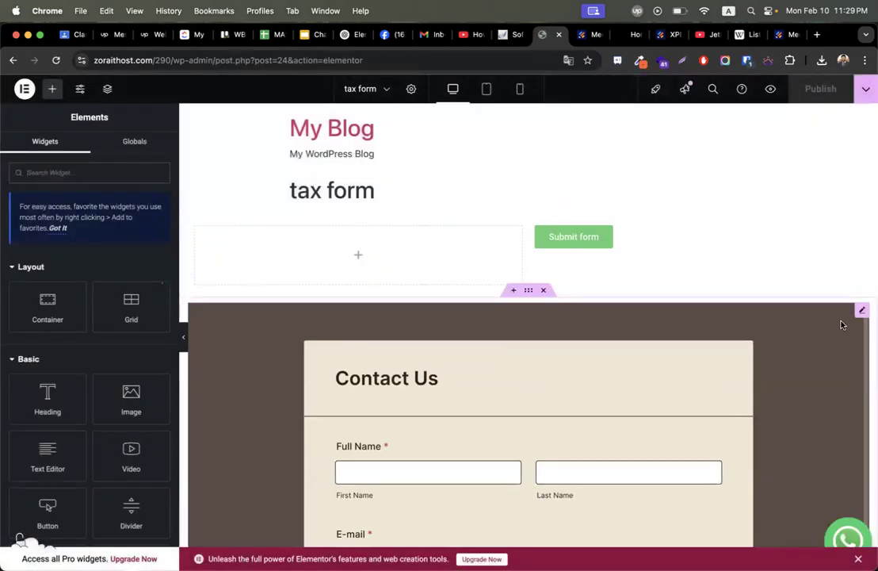
Check the Jotform src URL in the HTML widget's iframe code, then return to the Medical Form.
{"action": "left_click", "coordinate": [862, 310]}
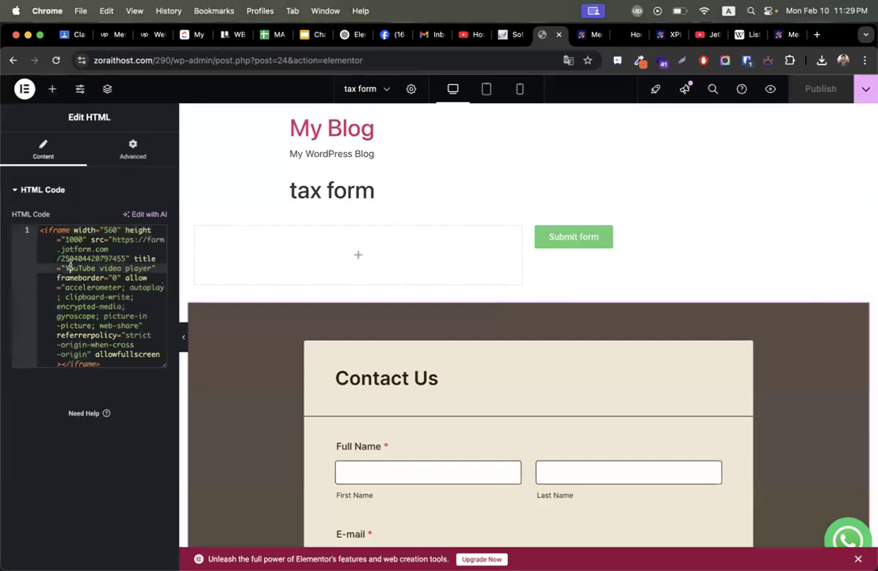
{"action": "left_click_drag", "start_coordinate": [114, 240], "coordinate": [116, 259]}
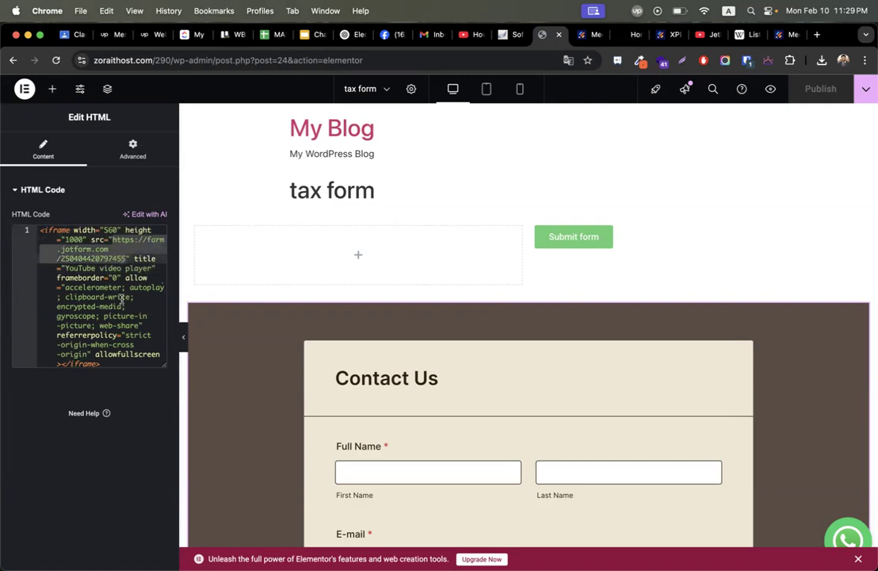
{"action": "left_click", "coordinate": [122, 314]}
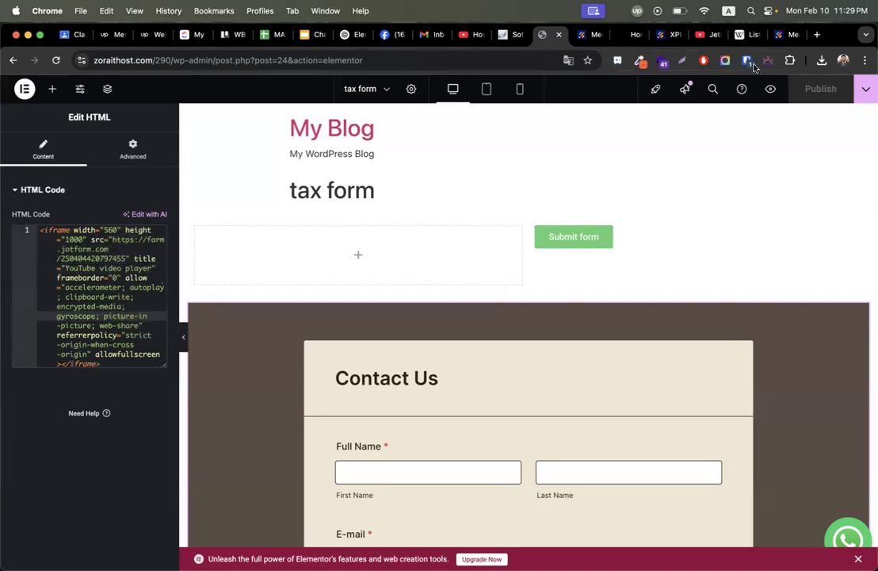
{"action": "left_click", "coordinate": [780, 34]}
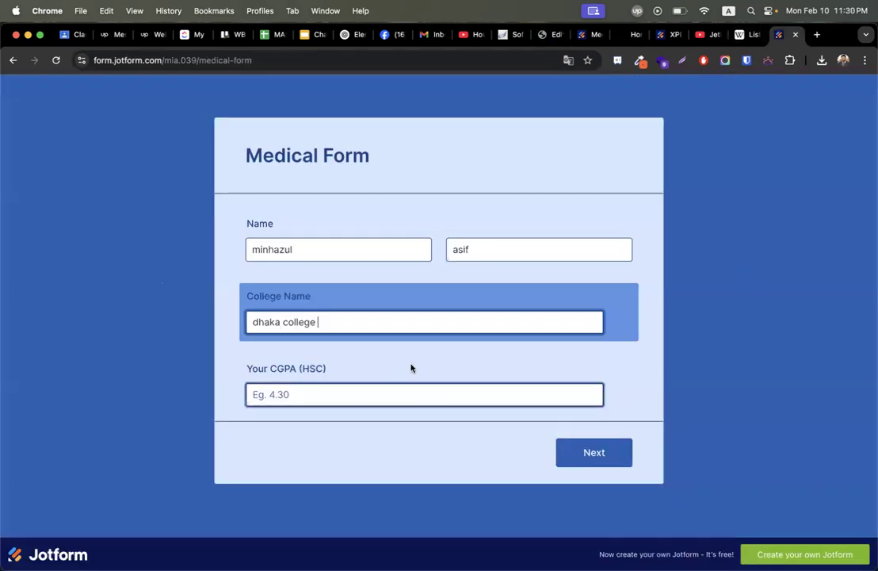
Enter 4 as the CGPA, replacing 3.99, and move to the next form page.
{"action": "left_click", "coordinate": [398, 386]}
{"action": "type", "text": "3"}
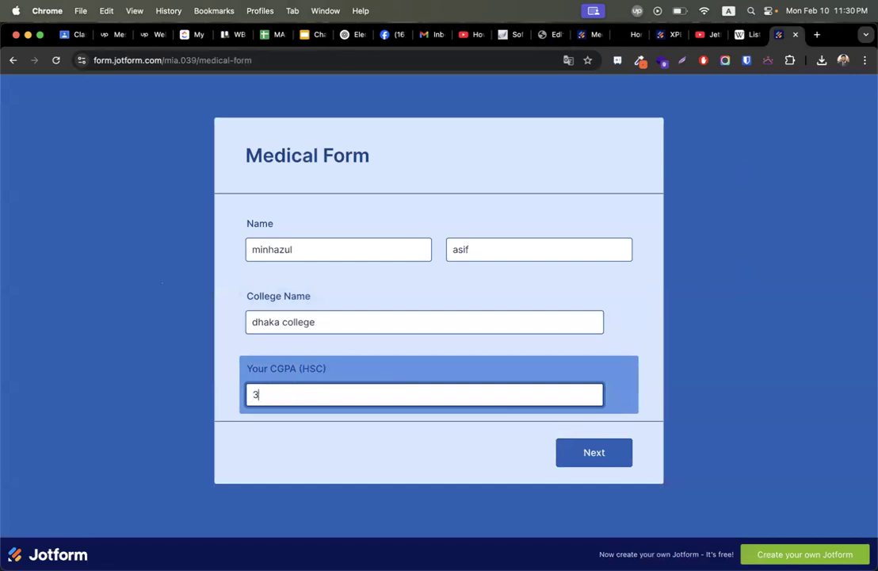
{"action": "type", "text": ".99"}
{"action": "key", "text": "super+a"}
{"action": "type", "text": "4"}
{"action": "left_click", "coordinate": [585, 462]}
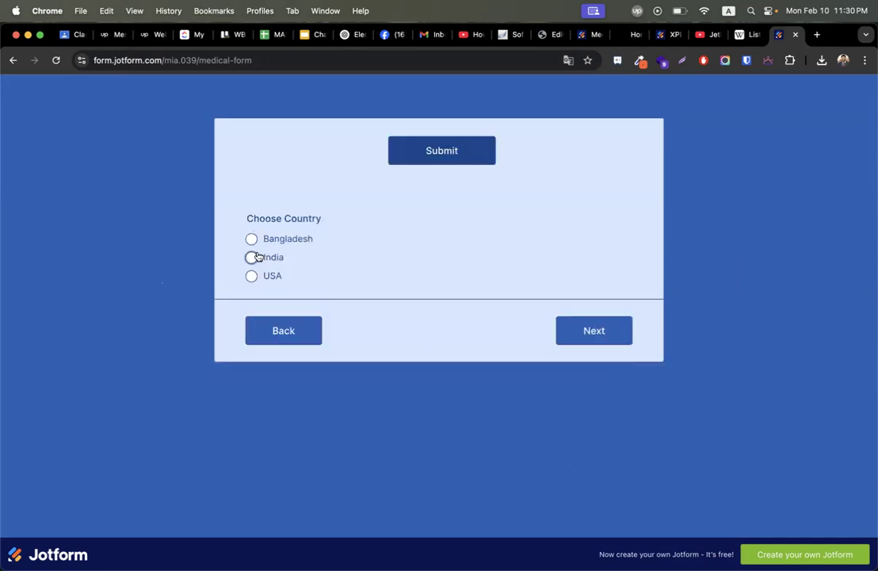
Choose USA and Chicago Medical College, then begin choosing a certificate file.
{"action": "left_click", "coordinate": [252, 275]}
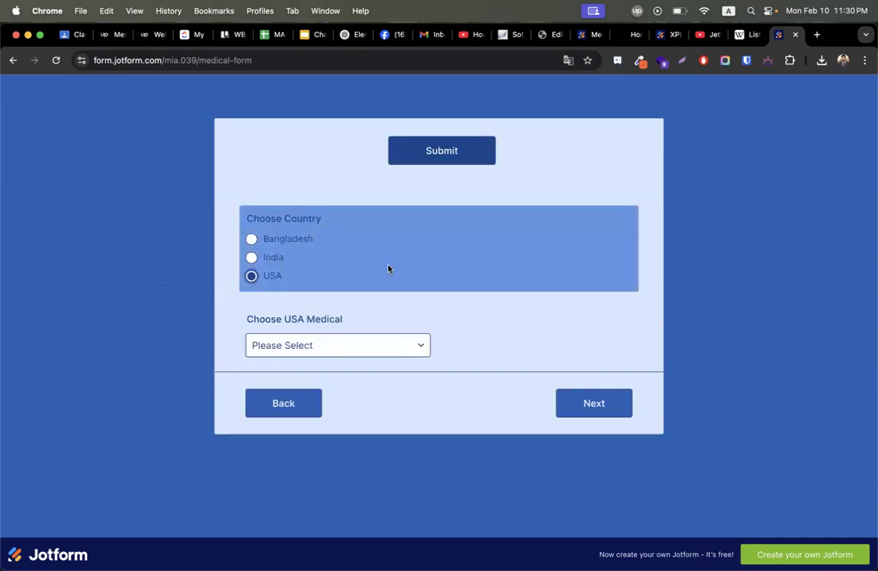
{"action": "left_click", "coordinate": [332, 357]}
{"action": "left_click", "coordinate": [309, 377]}
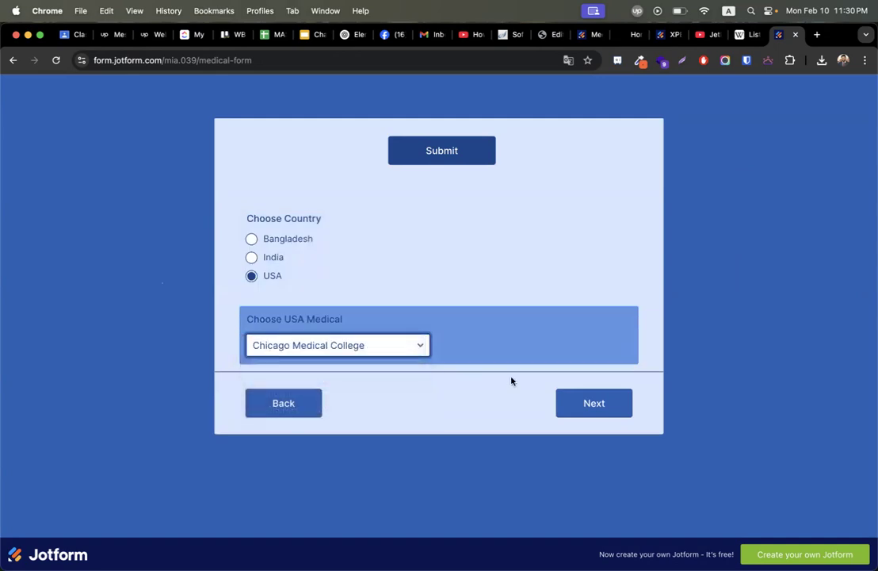
{"action": "left_click", "coordinate": [593, 402]}
{"action": "left_click", "coordinate": [383, 224]}
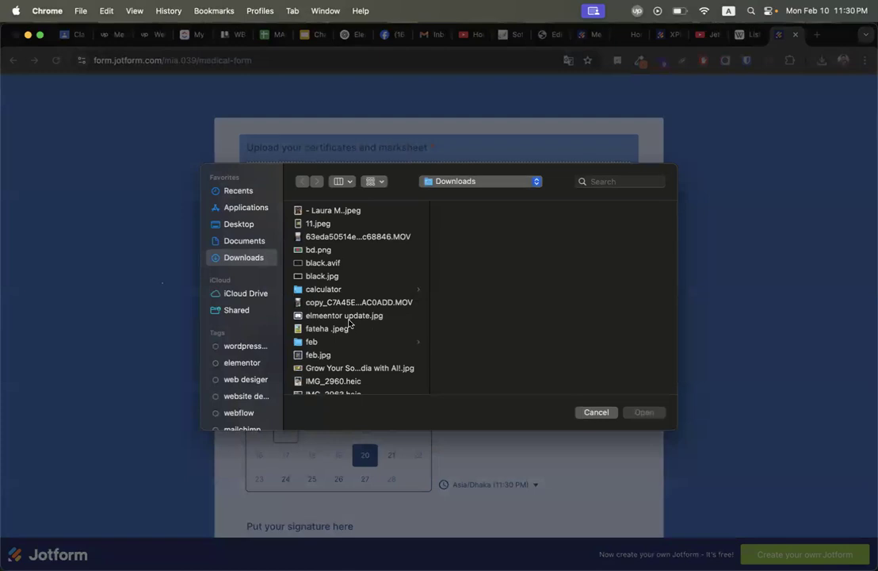
Upload elmeentor update.jpg and book the 5:00 AM interview on February 25.
{"action": "double_click", "coordinate": [347, 316]}
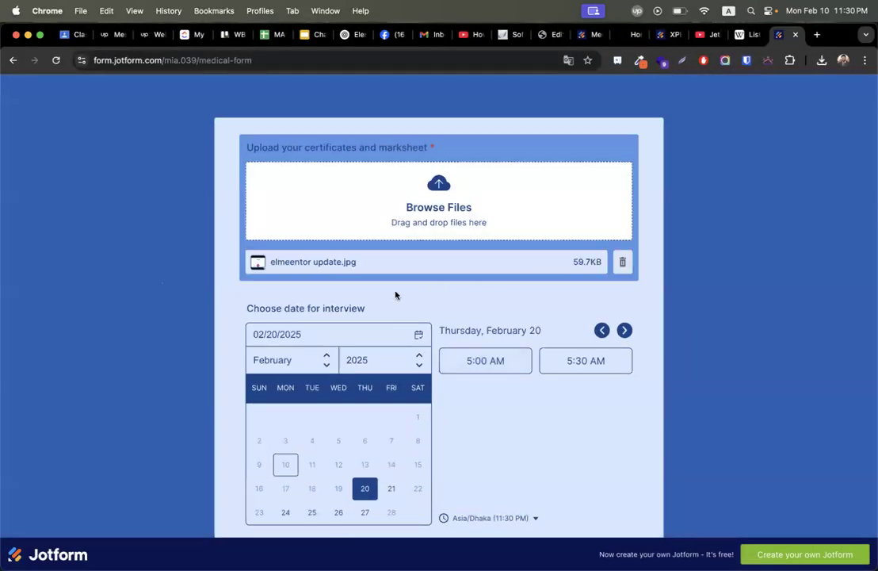
{"action": "scroll", "coordinate": [433, 327], "scroll_direction": "down", "scroll_amount": 2}
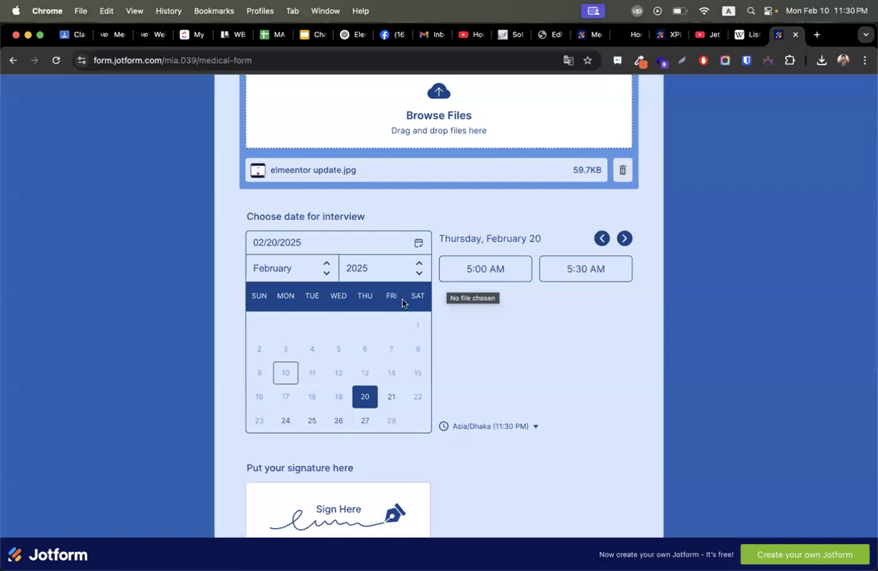
{"action": "left_click", "coordinate": [392, 395]}
{"action": "left_click", "coordinate": [311, 420]}
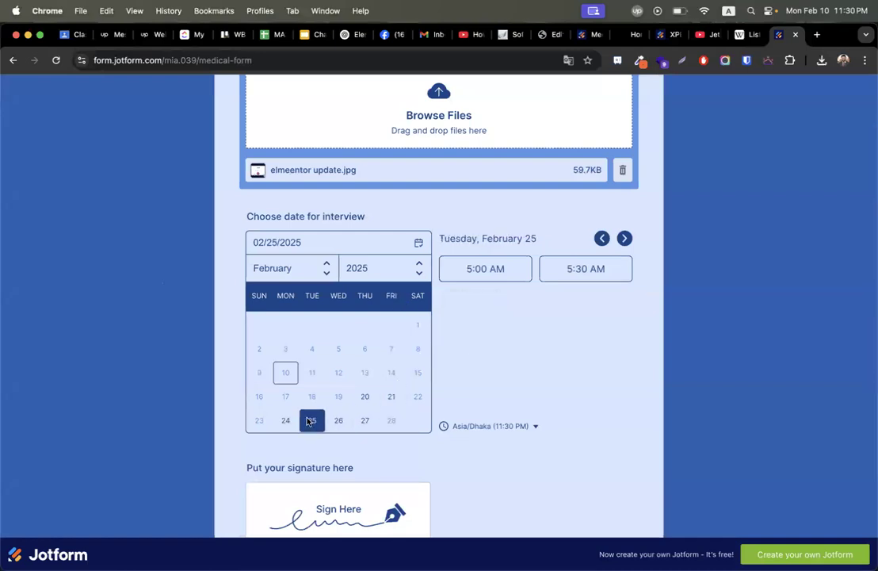
{"action": "left_click", "coordinate": [479, 274]}
Sign the signature pad and add Zoology and Botany as subjects.
{"action": "scroll", "coordinate": [497, 350], "scroll_direction": "down", "scroll_amount": 3}
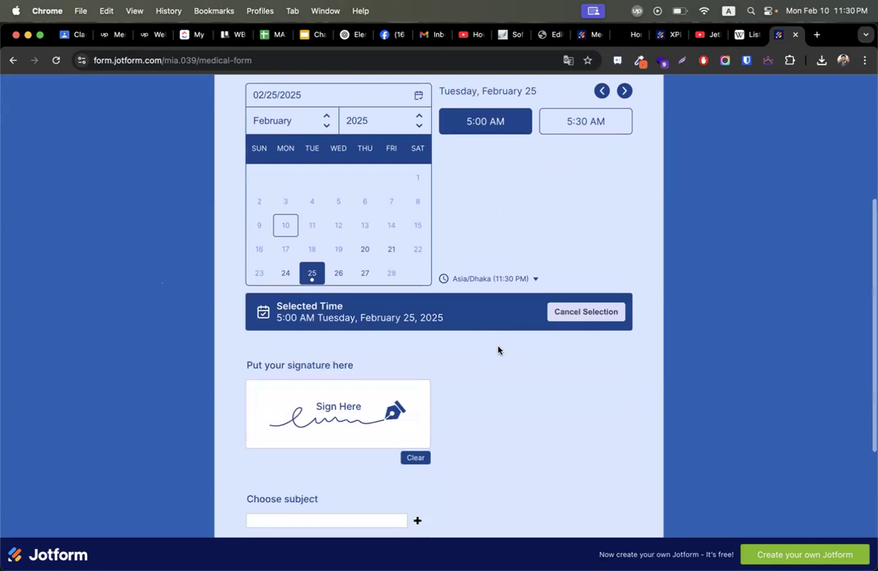
{"action": "scroll", "coordinate": [459, 293], "scroll_direction": "down", "scroll_amount": 3}
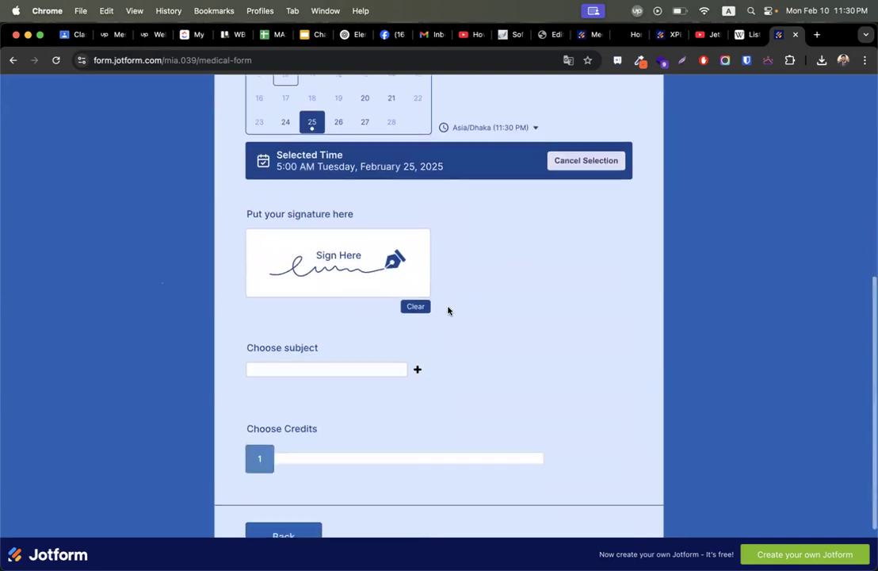
{"action": "left_click", "coordinate": [269, 278]}
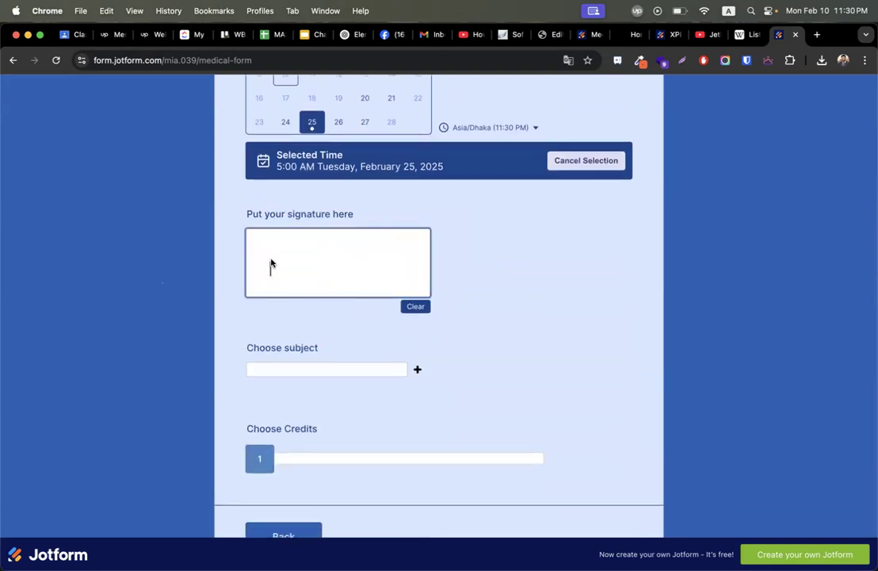
{"action": "mouse_move", "coordinate": [302, 262]}
{"action": "left_mouse_down"}
{"action": "mouse_move", "coordinate": [287, 270]}
{"action": "mouse_move", "coordinate": [322, 257]}
{"action": "mouse_move", "coordinate": [300, 284]}
{"action": "mouse_move", "coordinate": [366, 241]}
{"action": "left_mouse_up"}
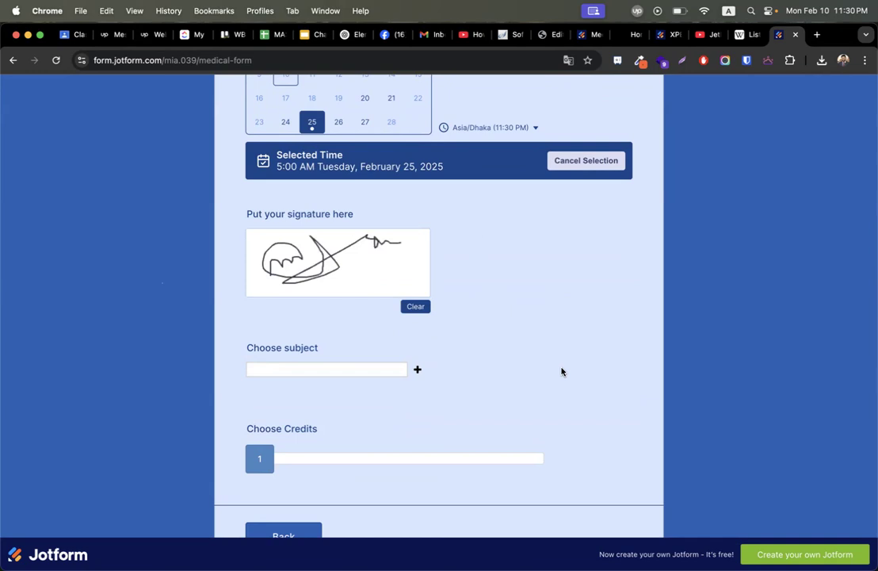
{"action": "left_click", "coordinate": [269, 371]}
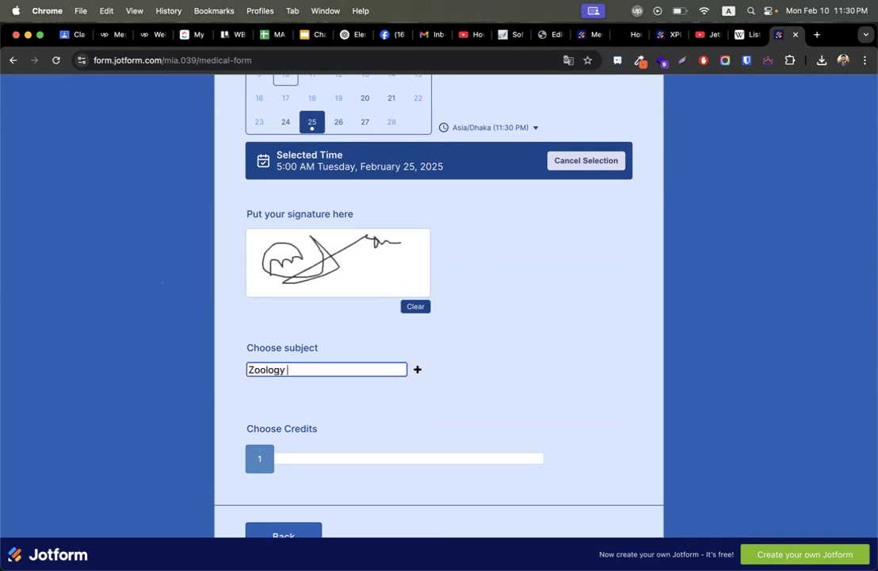
{"action": "left_click", "coordinate": [419, 370]}
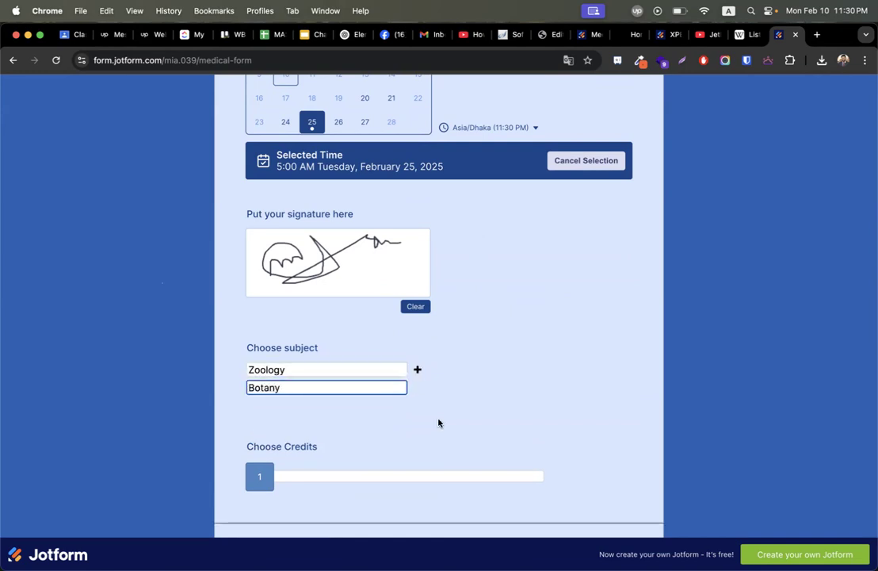
Slide Credits down to 3, then return to the form's Quick Share publish page.
{"action": "left_click_drag", "start_coordinate": [269, 467], "coordinate": [394, 471]}
{"action": "scroll", "coordinate": [574, 411], "scroll_direction": "down", "scroll_amount": 3}
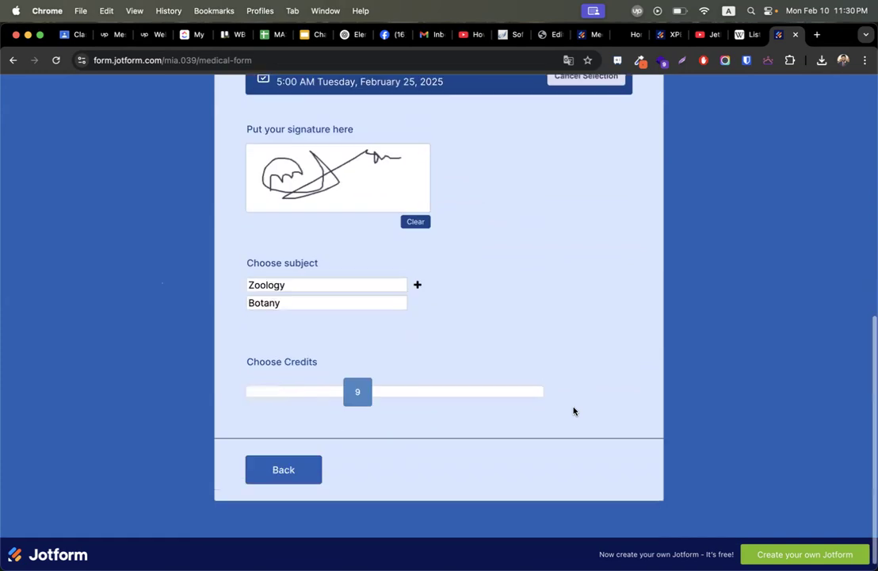
{"action": "scroll", "coordinate": [541, 435], "scroll_direction": "up", "scroll_amount": 3}
{"action": "scroll", "coordinate": [542, 435], "scroll_direction": "down", "scroll_amount": 4}
{"action": "scroll", "coordinate": [540, 437], "scroll_direction": "up", "scroll_amount": 5}
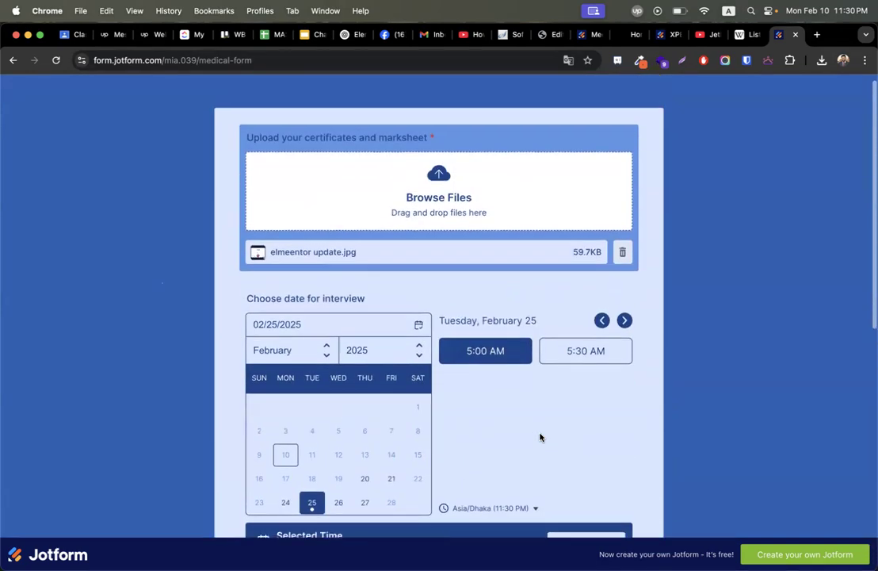
{"action": "scroll", "coordinate": [540, 437], "scroll_direction": "down", "scroll_amount": 5}
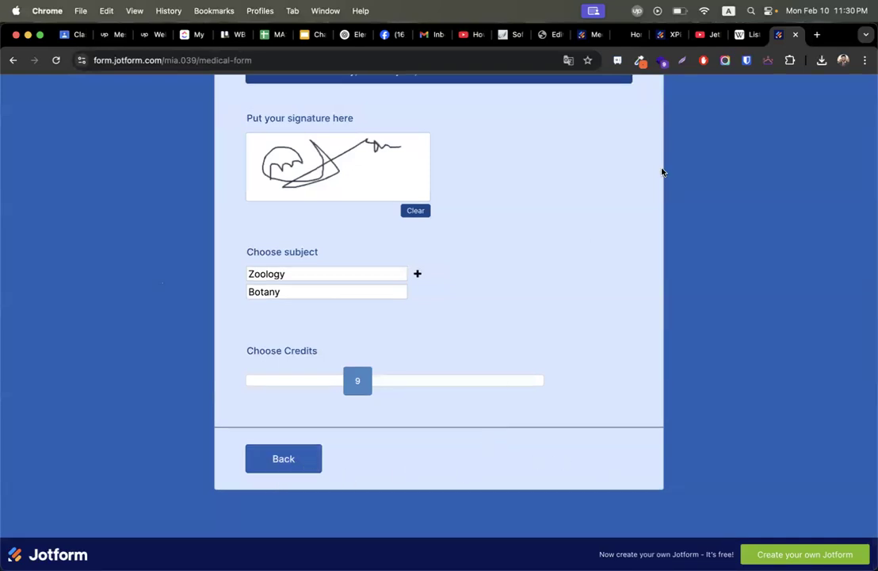
{"action": "scroll", "coordinate": [525, 319], "scroll_direction": "down", "scroll_amount": 1}
{"action": "left_click_drag", "start_coordinate": [356, 380], "coordinate": [261, 382]}
{"action": "left_click", "coordinate": [357, 274]}
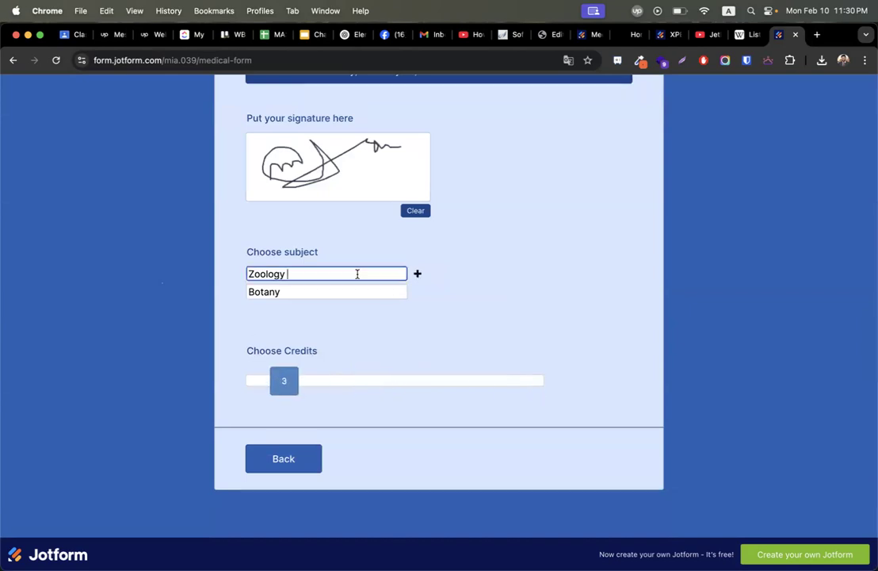
{"action": "scroll", "coordinate": [360, 329], "scroll_direction": "up", "scroll_amount": 10}
{"action": "scroll", "coordinate": [360, 330], "scroll_direction": "up", "scroll_amount": 2}
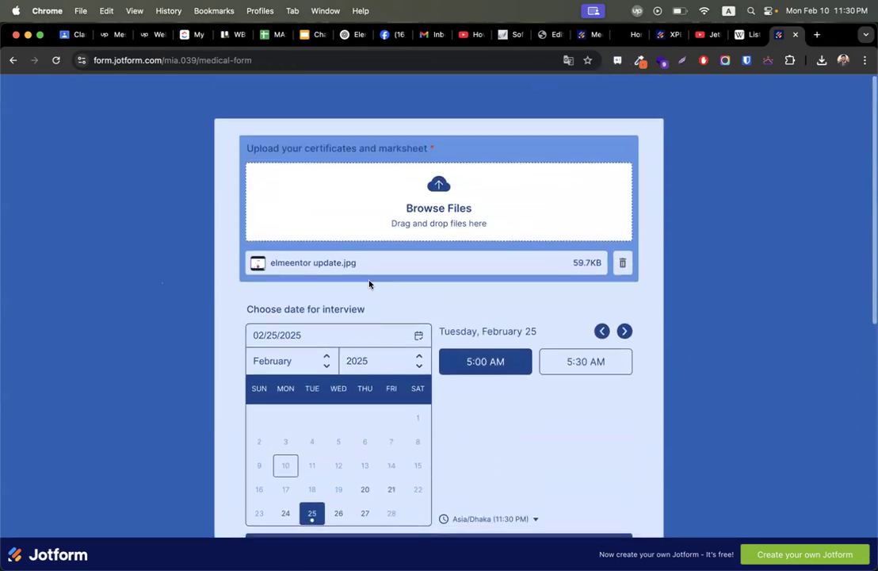
{"action": "left_click", "coordinate": [576, 35]}
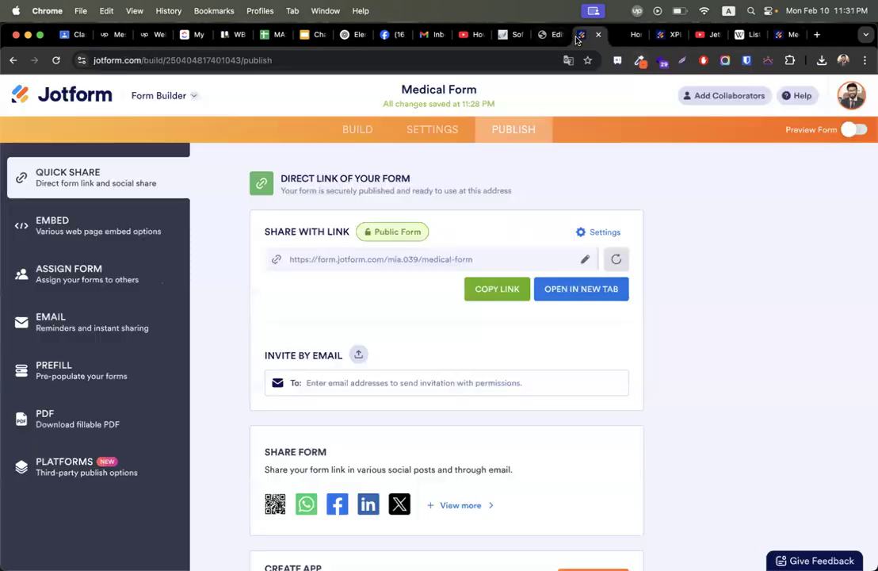
{"action": "left_click", "coordinate": [362, 129]}
{"action": "scroll", "coordinate": [646, 377], "scroll_direction": "down", "scroll_amount": 15}
{"action": "scroll", "coordinate": [647, 376], "scroll_direction": "down", "scroll_amount": 5}
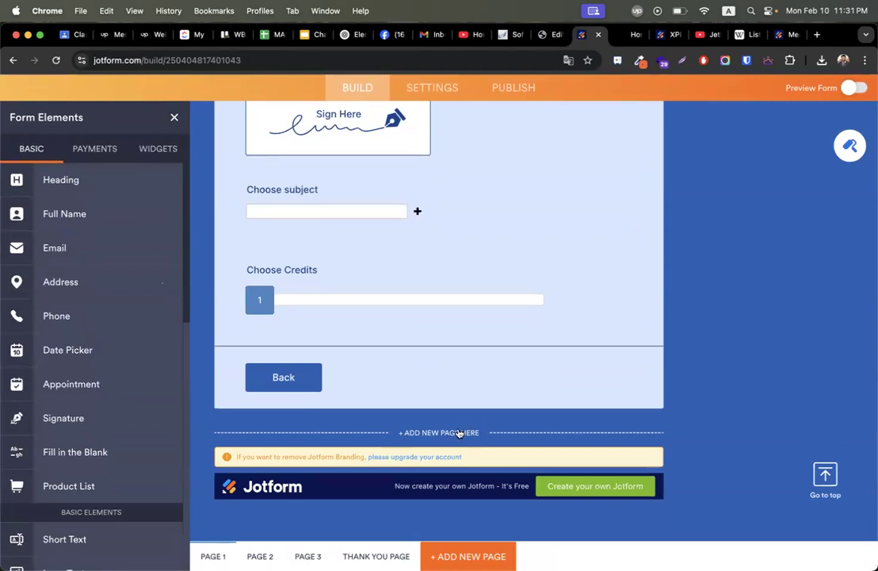
{"action": "scroll", "coordinate": [403, 287], "scroll_direction": "up", "scroll_amount": 4}
{"action": "scroll", "coordinate": [403, 287], "scroll_direction": "down", "scroll_amount": 4}
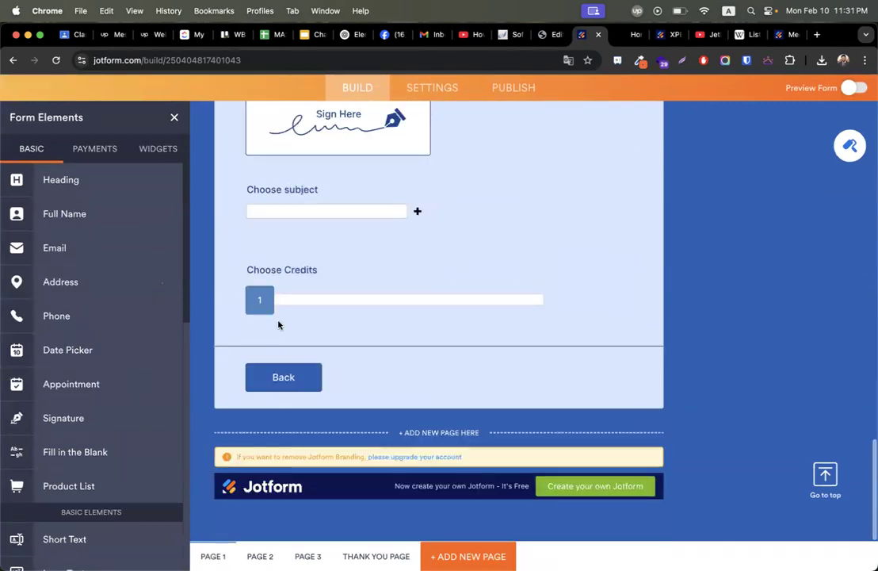
{"action": "scroll", "coordinate": [104, 262], "scroll_direction": "down", "scroll_amount": 10}
{"action": "left_click_drag", "start_coordinate": [79, 551], "coordinate": [400, 402]}
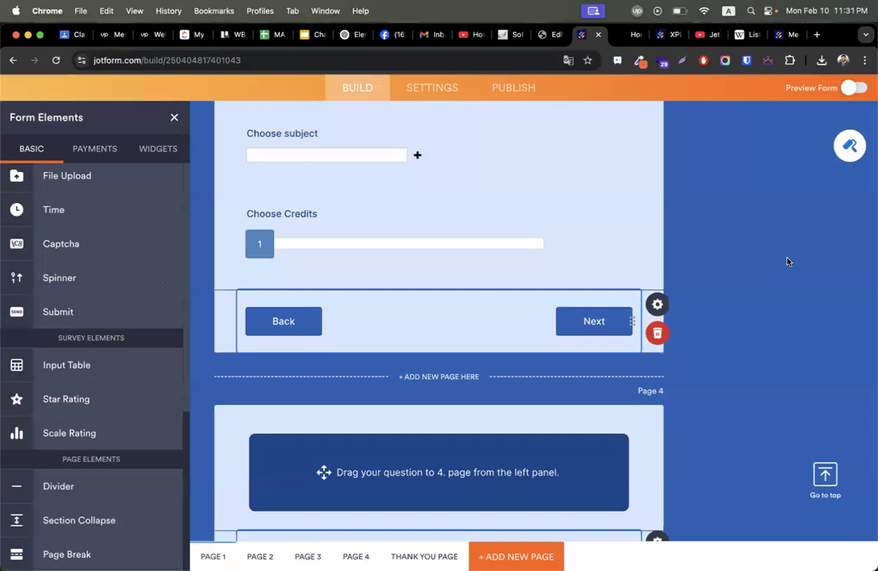
{"action": "scroll", "coordinate": [787, 261], "scroll_direction": "down", "scroll_amount": 3}
{"action": "scroll", "coordinate": [788, 262], "scroll_direction": "up", "scroll_amount": 1}
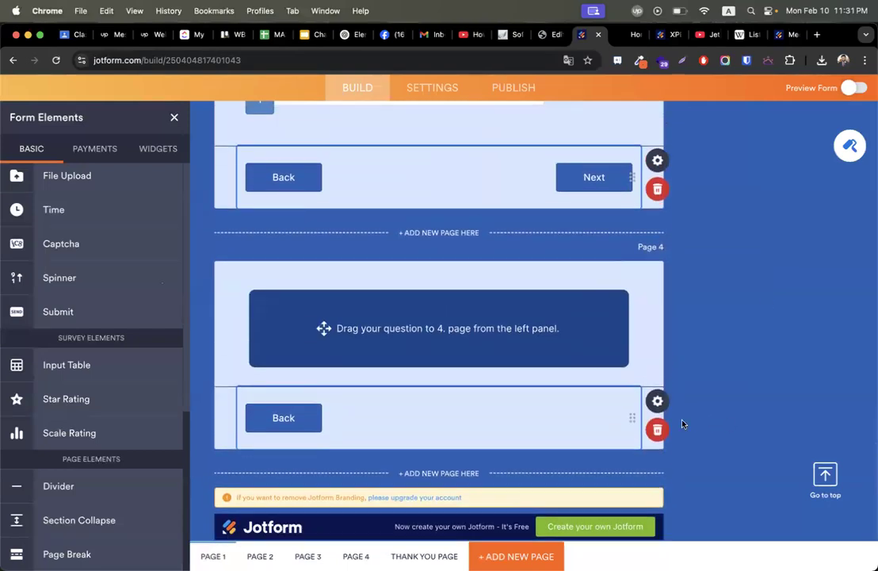
{"action": "left_click", "coordinate": [656, 429]}
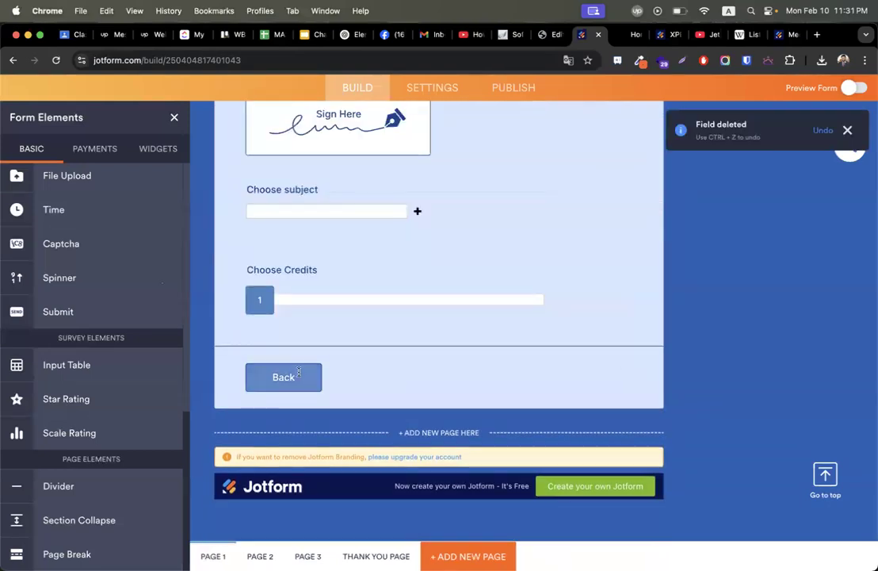
{"action": "scroll", "coordinate": [299, 368], "scroll_direction": "up", "scroll_amount": 15}
{"action": "scroll", "coordinate": [298, 372], "scroll_direction": "up", "scroll_amount": 10}
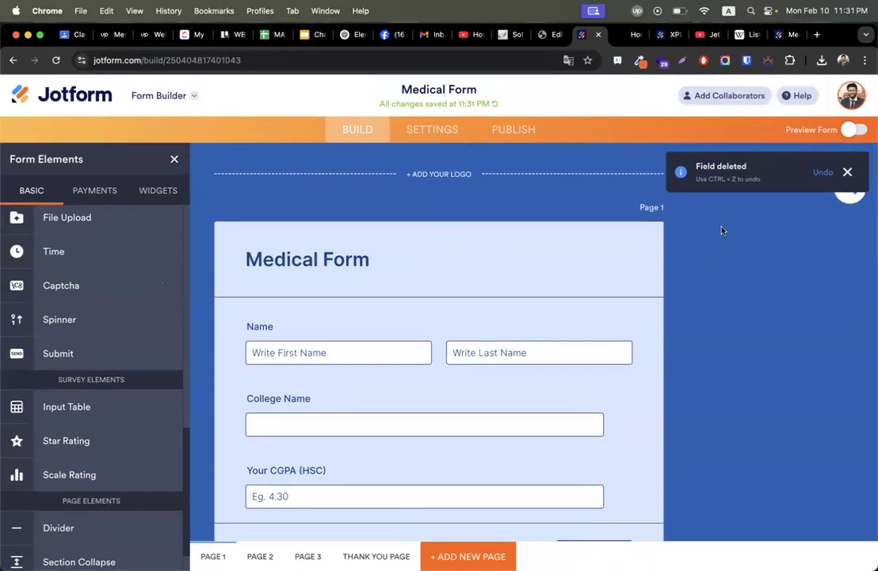
{"action": "left_click", "coordinate": [848, 178]}
{"action": "scroll", "coordinate": [484, 300], "scroll_direction": "down", "scroll_amount": 20}
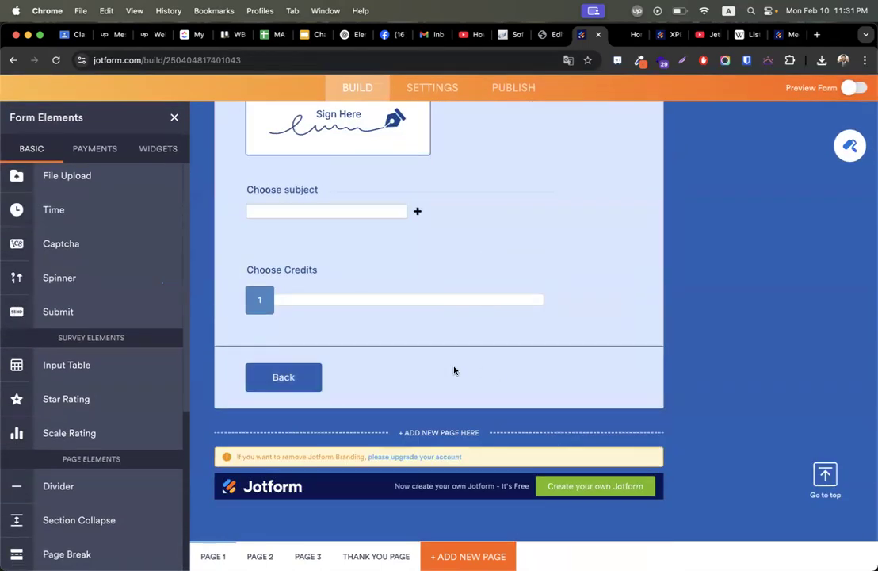
{"action": "scroll", "coordinate": [455, 369], "scroll_direction": "up", "scroll_amount": 5}
{"action": "scroll", "coordinate": [426, 286], "scroll_direction": "up", "scroll_amount": 10}
{"action": "scroll", "coordinate": [425, 284], "scroll_direction": "down", "scroll_amount": 5}
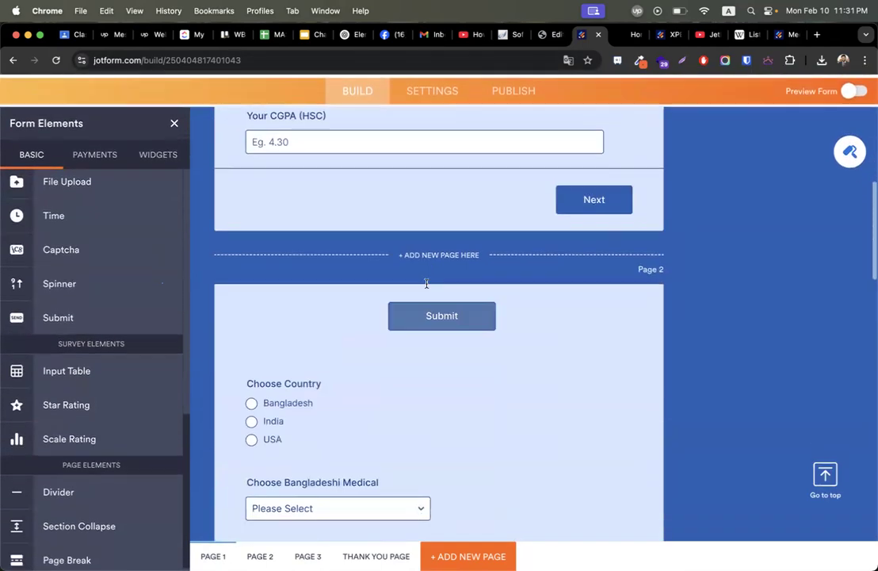
{"action": "left_click", "coordinate": [322, 312]}
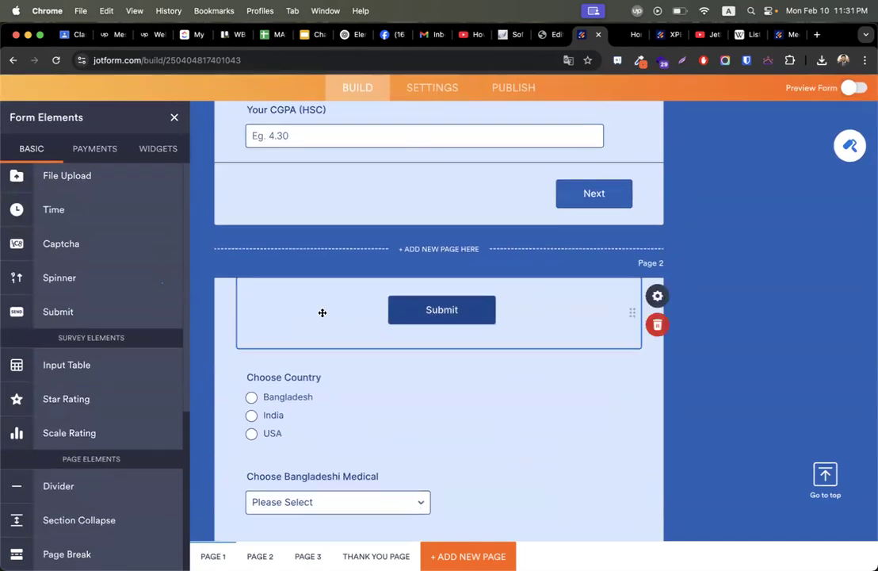
{"action": "scroll", "coordinate": [543, 325], "scroll_direction": "down", "scroll_amount": 3}
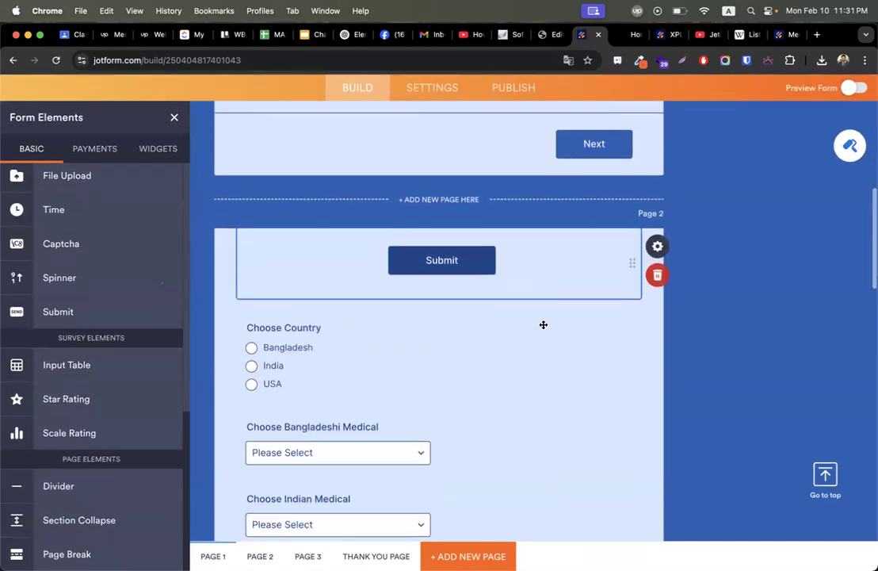
{"action": "scroll", "coordinate": [543, 328], "scroll_direction": "up", "scroll_amount": 3}
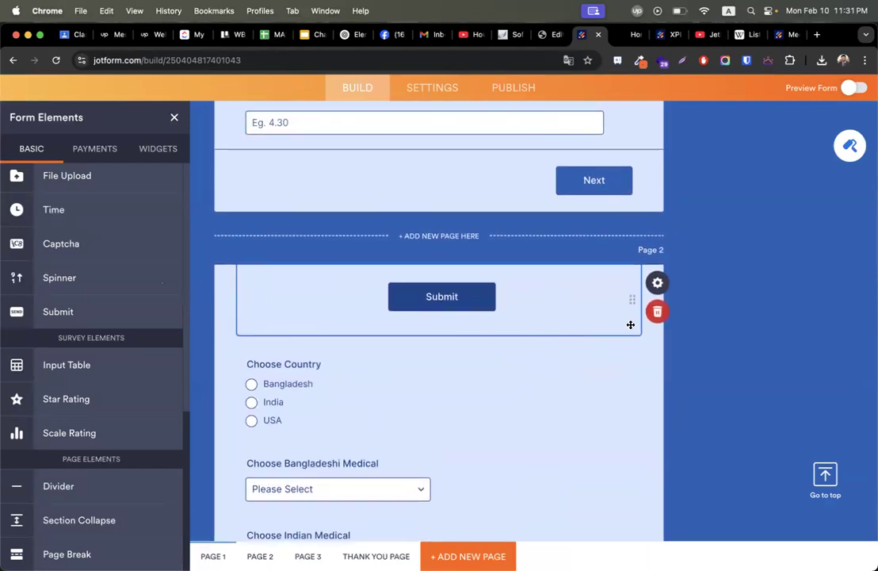
Delete both page breaks, after CGPA and after the medical dropdowns.
{"action": "scroll", "coordinate": [459, 306], "scroll_direction": "up", "scroll_amount": 3}
{"action": "left_click", "coordinate": [451, 302]}
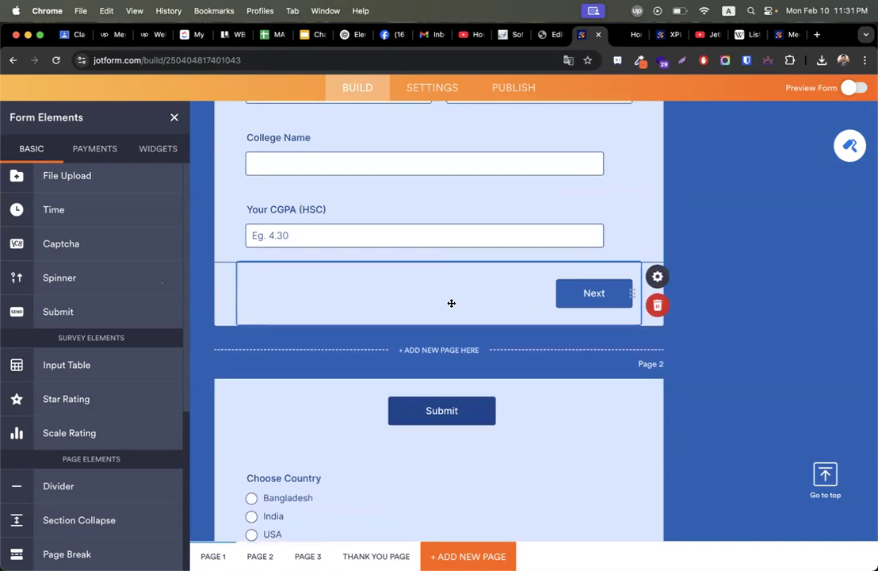
{"action": "left_click", "coordinate": [657, 305]}
{"action": "scroll", "coordinate": [497, 277], "scroll_direction": "down", "scroll_amount": 1}
{"action": "scroll", "coordinate": [548, 284], "scroll_direction": "down", "scroll_amount": 8}
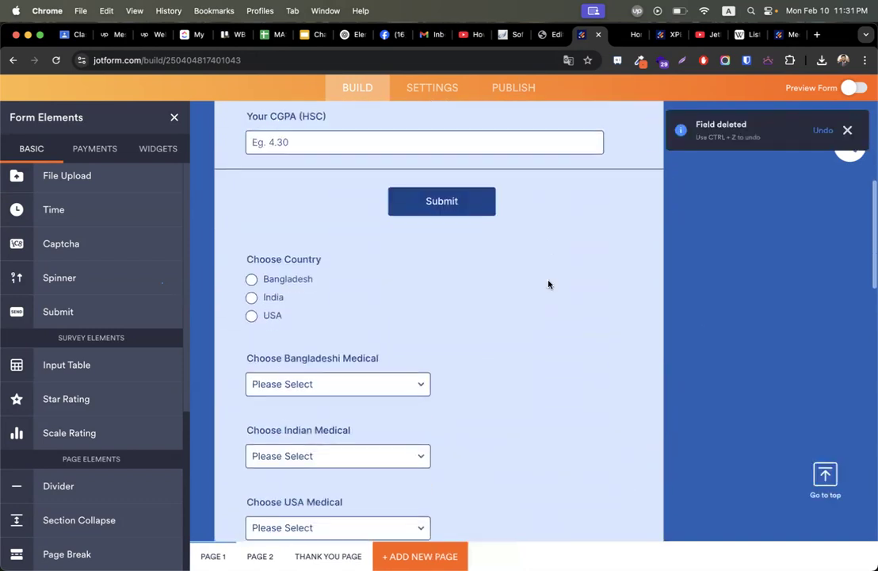
{"action": "left_click", "coordinate": [378, 329]}
{"action": "scroll", "coordinate": [378, 329], "scroll_direction": "up", "scroll_amount": 2}
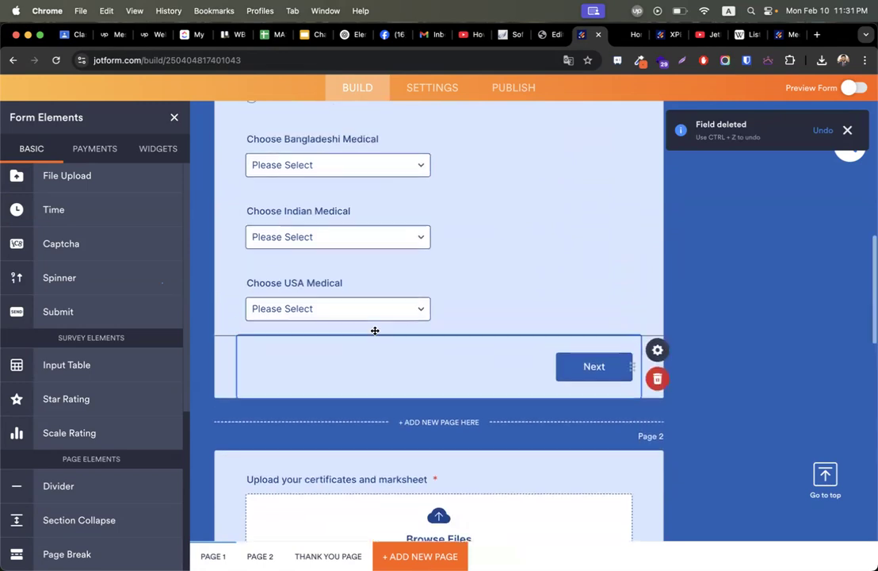
{"action": "left_click", "coordinate": [665, 428]}
{"action": "scroll", "coordinate": [579, 345], "scroll_direction": "down", "scroll_amount": 10}
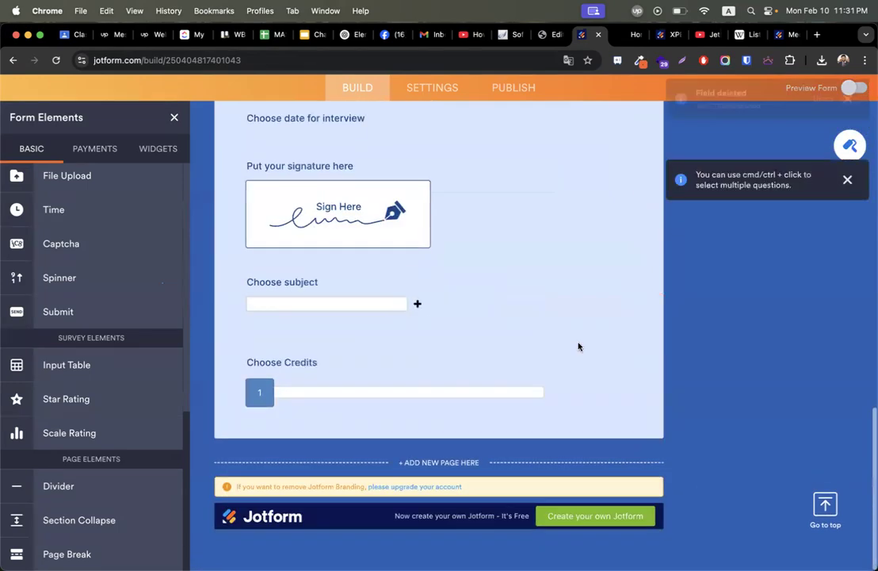
{"action": "scroll", "coordinate": [567, 322], "scroll_direction": "up", "scroll_amount": 13}
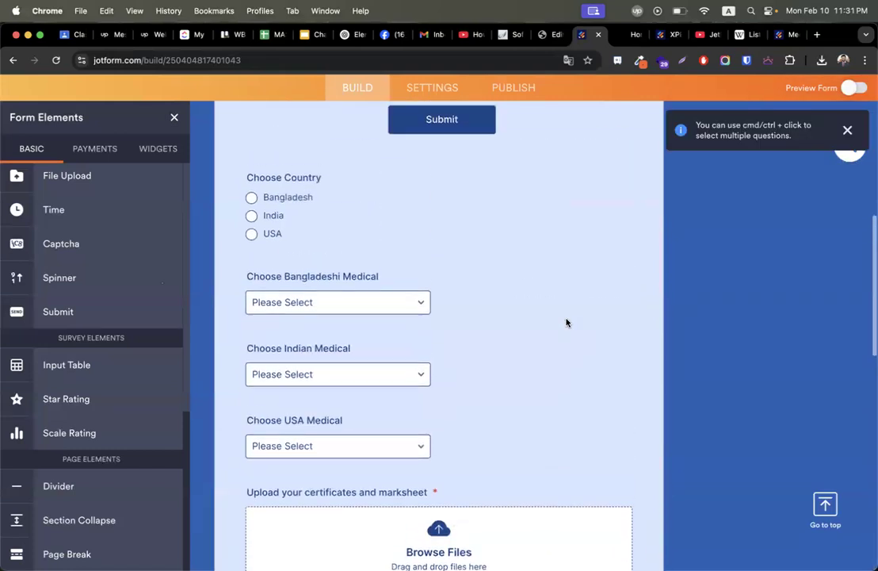
{"action": "scroll", "coordinate": [567, 322], "scroll_direction": "down", "scroll_amount": 18}
{"action": "scroll", "coordinate": [486, 274], "scroll_direction": "up", "scroll_amount": 15}
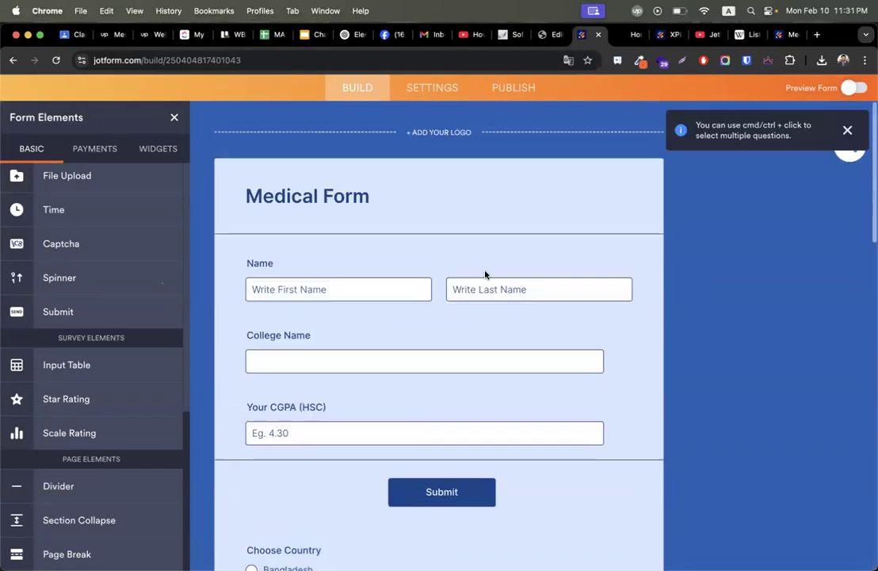
{"action": "scroll", "coordinate": [333, 336], "scroll_direction": "down", "scroll_amount": 2}
Move the Submit button below Choose Credits at the end of the form.
{"action": "left_click", "coordinate": [309, 350]}
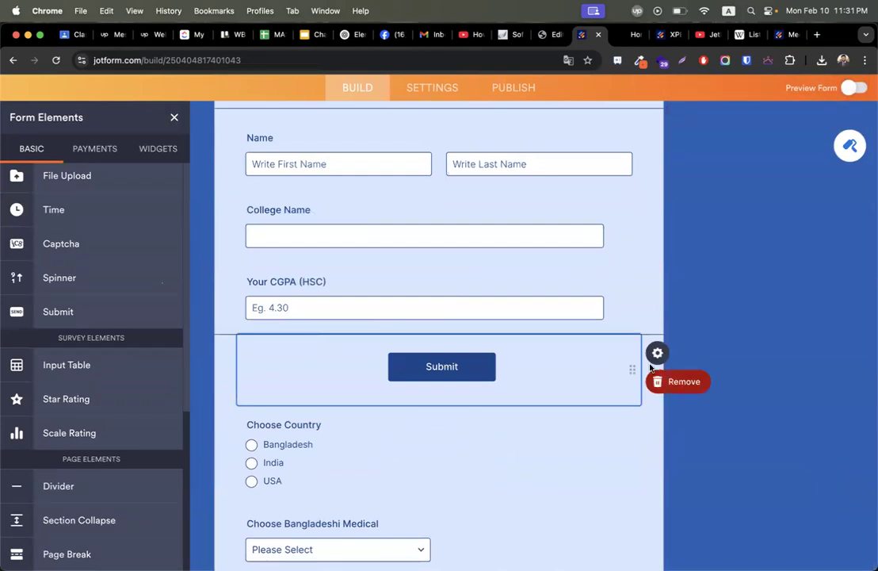
{"action": "mouse_move", "coordinate": [634, 369]}
{"action": "left_mouse_down"}
{"action": "mouse_move", "coordinate": [633, 567]}
{"action": "mouse_move", "coordinate": [579, 520]}
{"action": "mouse_move", "coordinate": [632, 564]}
{"action": "mouse_move", "coordinate": [578, 555]}
{"action": "mouse_move", "coordinate": [551, 426]}
{"action": "left_mouse_up"}
{"action": "scroll", "coordinate": [578, 290], "scroll_direction": "up", "scroll_amount": 15}
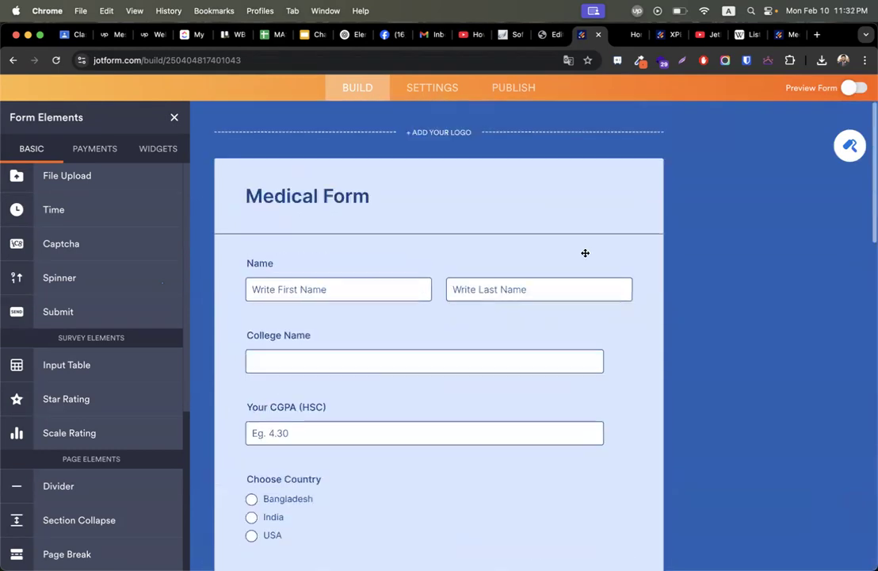
{"action": "scroll", "coordinate": [166, 392], "scroll_direction": "down", "scroll_amount": 2}
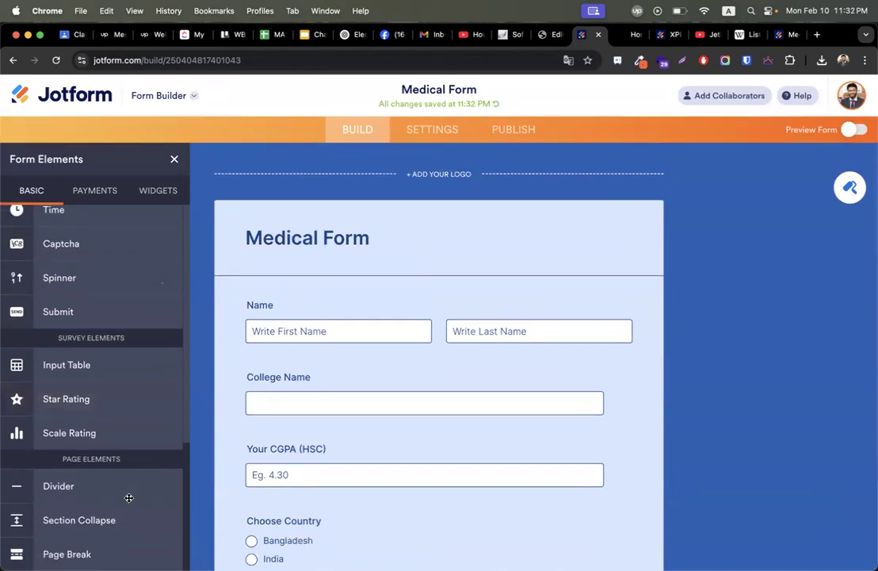
{"action": "scroll", "coordinate": [366, 433], "scroll_direction": "down", "scroll_amount": 5}
{"action": "scroll", "coordinate": [343, 298], "scroll_direction": "up", "scroll_amount": 2}
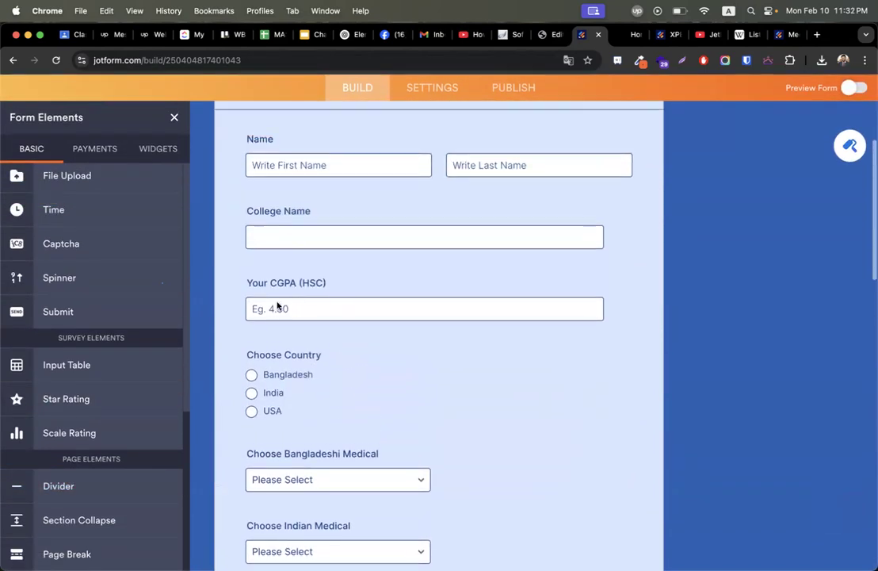
Add page breaks below CGPA and below Choose USA Medical, then view the live form.
{"action": "left_click_drag", "start_coordinate": [102, 551], "coordinate": [347, 337]}
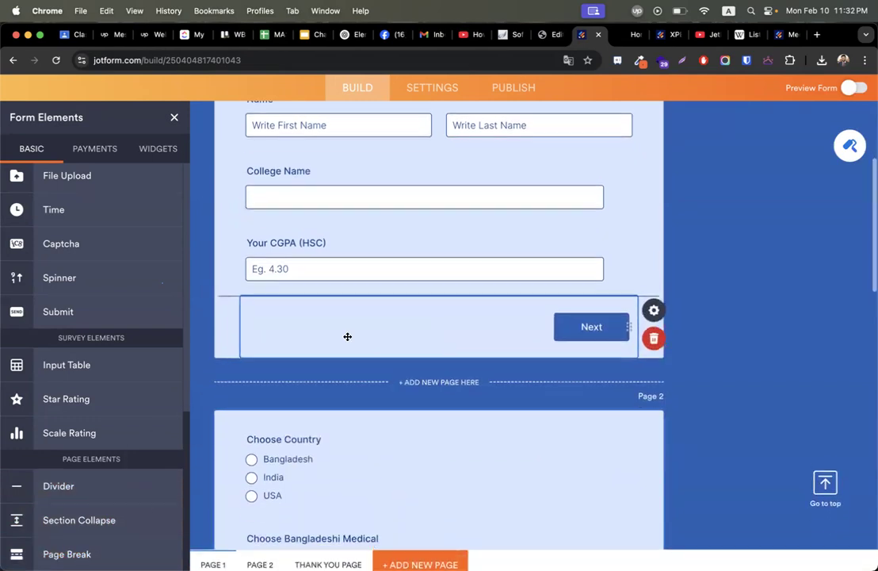
{"action": "scroll", "coordinate": [327, 384], "scroll_direction": "down", "scroll_amount": 5}
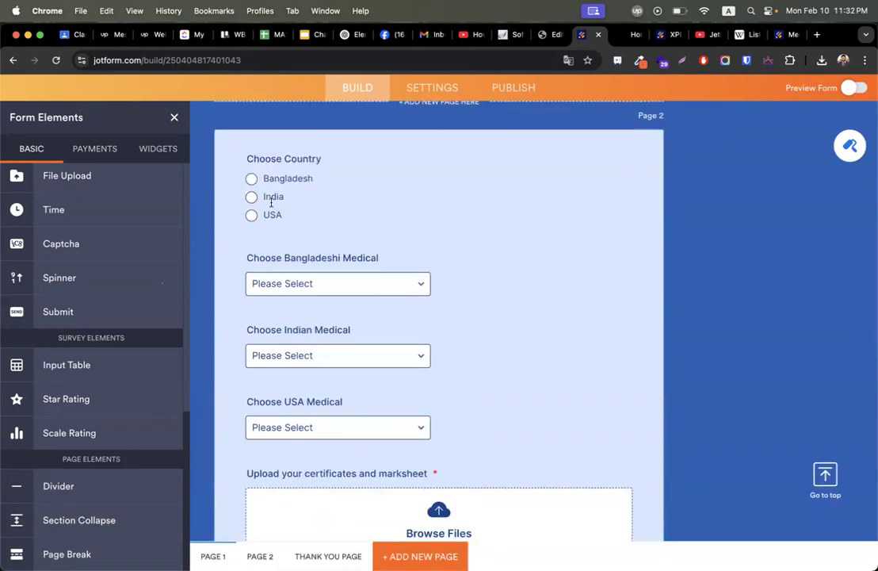
{"action": "scroll", "coordinate": [315, 355], "scroll_direction": "down", "scroll_amount": 5}
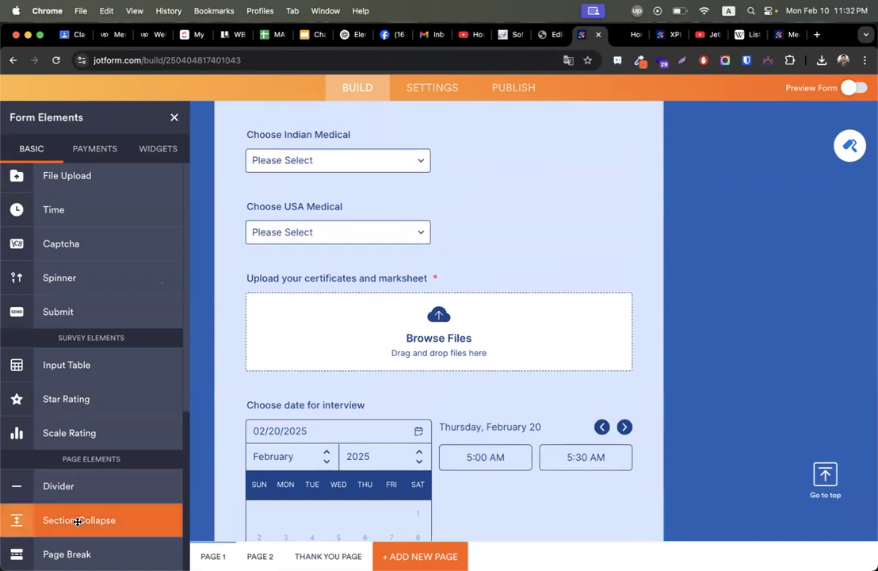
{"action": "left_click_drag", "start_coordinate": [79, 554], "coordinate": [353, 326]}
{"action": "left_click_drag", "start_coordinate": [360, 269], "coordinate": [348, 271]}
{"action": "scroll", "coordinate": [349, 271], "scroll_direction": "down", "scroll_amount": 5}
{"action": "scroll", "coordinate": [353, 200], "scroll_direction": "down", "scroll_amount": 10}
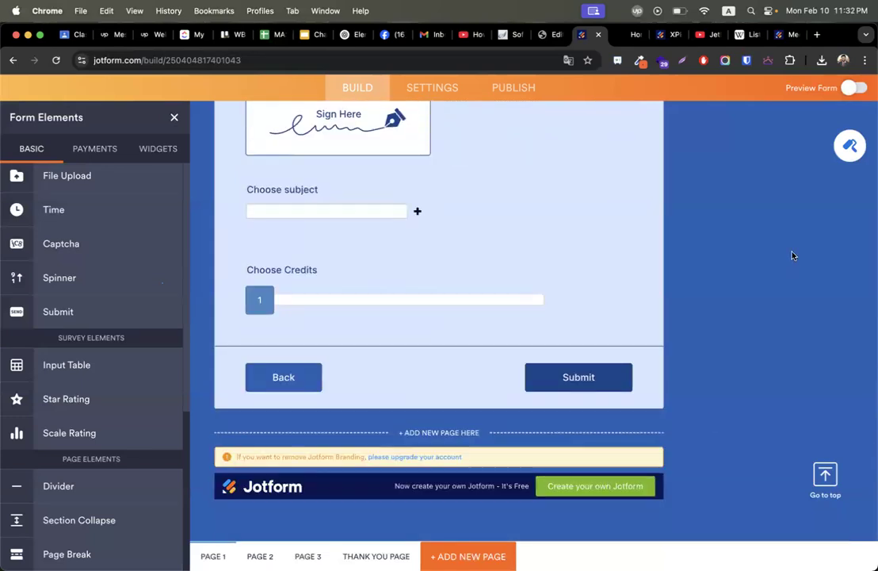
{"action": "scroll", "coordinate": [793, 238], "scroll_direction": "up", "scroll_amount": 10}
{"action": "left_click", "coordinate": [788, 34]}
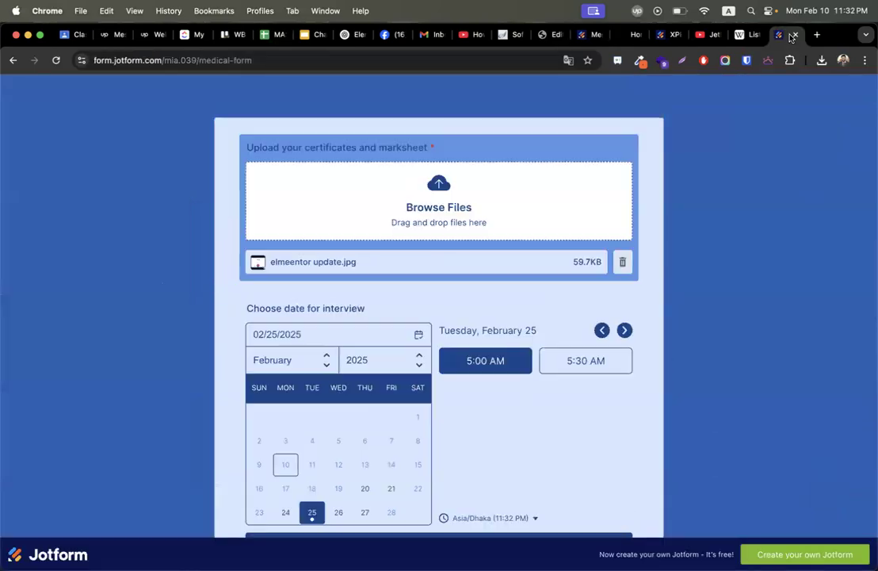
Reload the live form, pick USA on page two and advance to page three.
{"action": "left_click", "coordinate": [56, 60]}
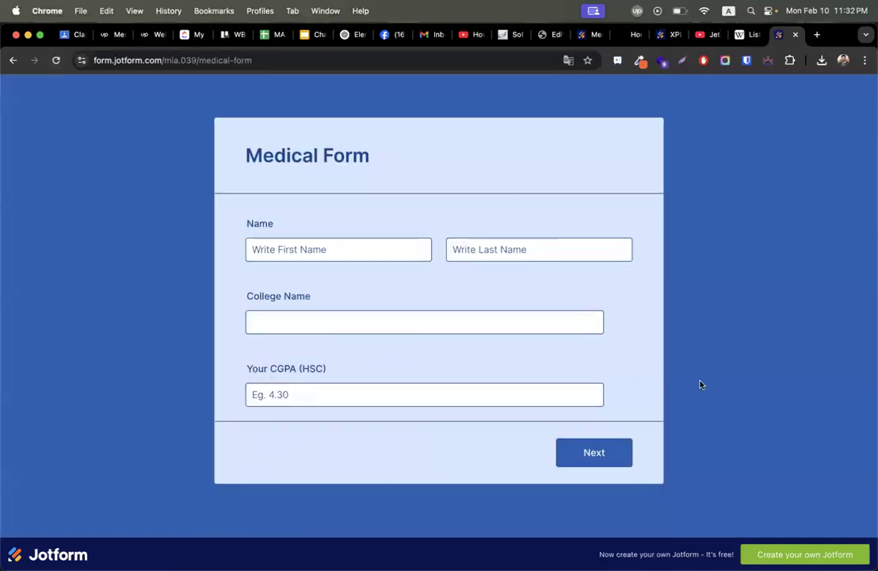
{"action": "left_click", "coordinate": [579, 452]}
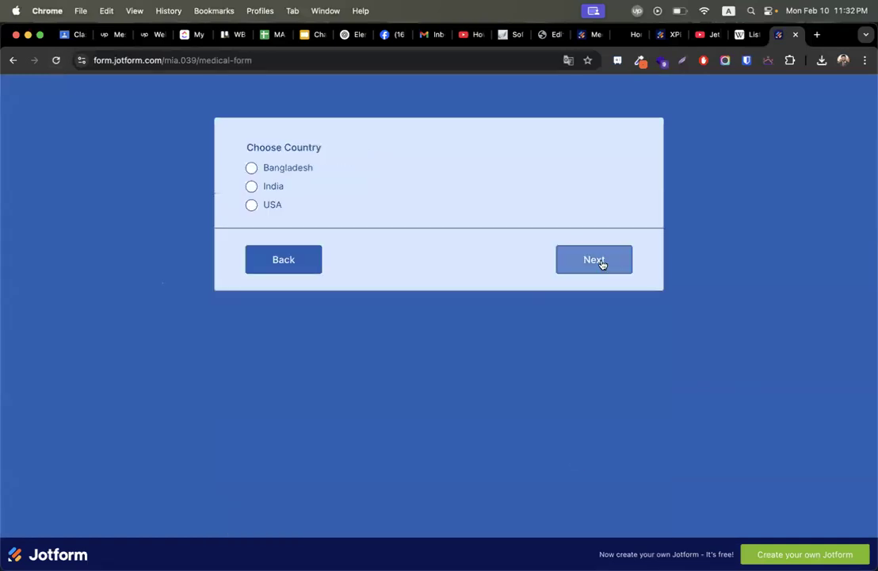
{"action": "left_click", "coordinate": [267, 205]}
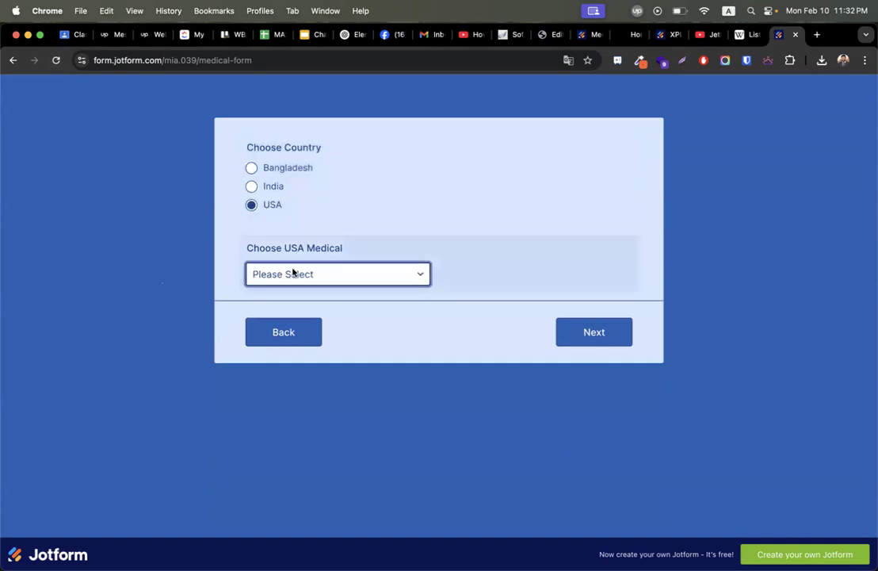
{"action": "left_click", "coordinate": [295, 272]}
{"action": "left_click", "coordinate": [491, 310]}
{"action": "left_click", "coordinate": [564, 329]}
Pick the 5:00 AM interview slot and enter 'zoolog' as the subject.
{"action": "scroll", "coordinate": [470, 307], "scroll_direction": "down", "scroll_amount": 5}
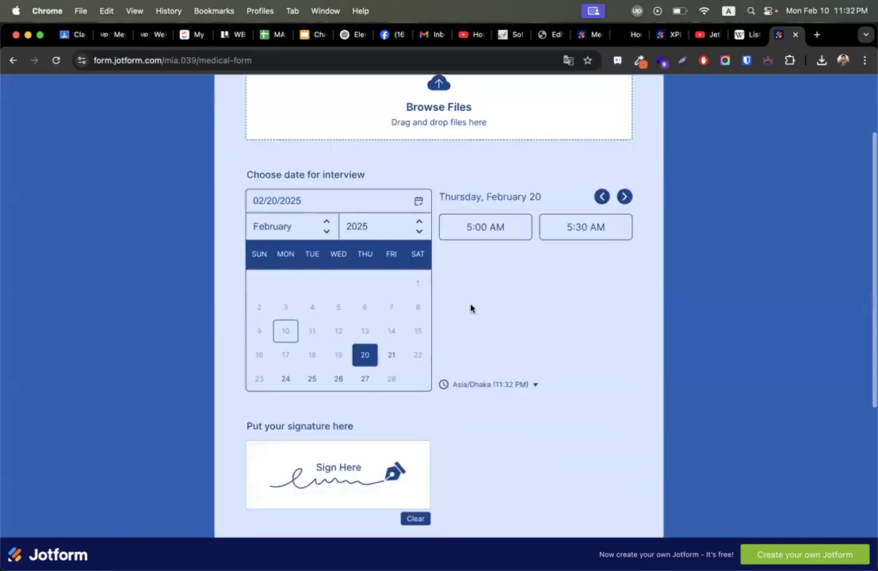
{"action": "scroll", "coordinate": [566, 333], "scroll_direction": "up", "scroll_amount": 5}
{"action": "scroll", "coordinate": [555, 332], "scroll_direction": "down", "scroll_amount": 2}
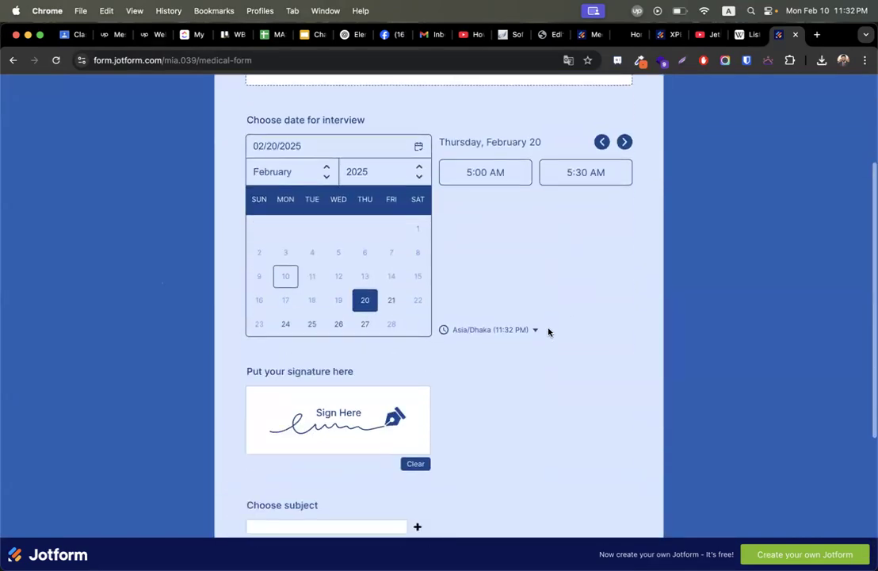
{"action": "left_click", "coordinate": [487, 184]}
{"action": "scroll", "coordinate": [473, 366], "scroll_direction": "down", "scroll_amount": 4}
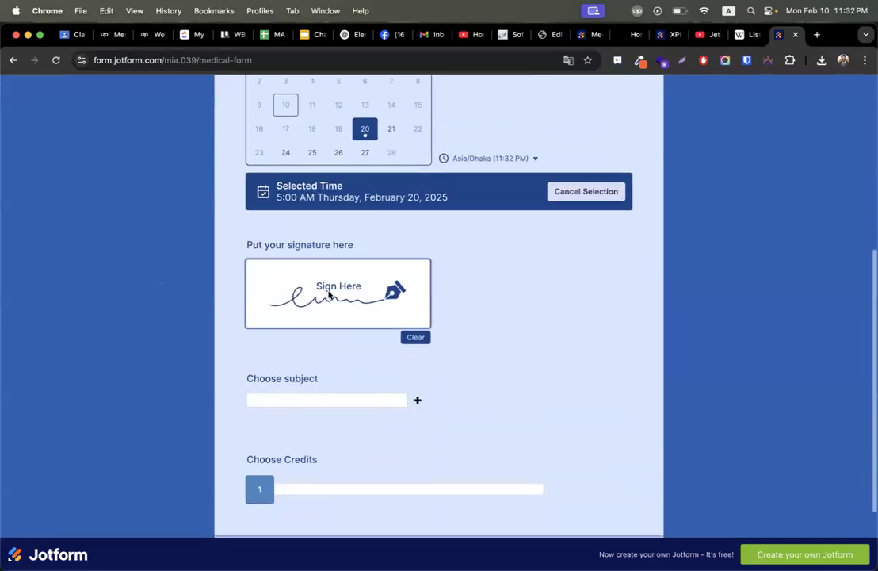
{"action": "left_click_drag", "start_coordinate": [280, 308], "coordinate": [299, 301]}
{"action": "left_click", "coordinate": [323, 398]}
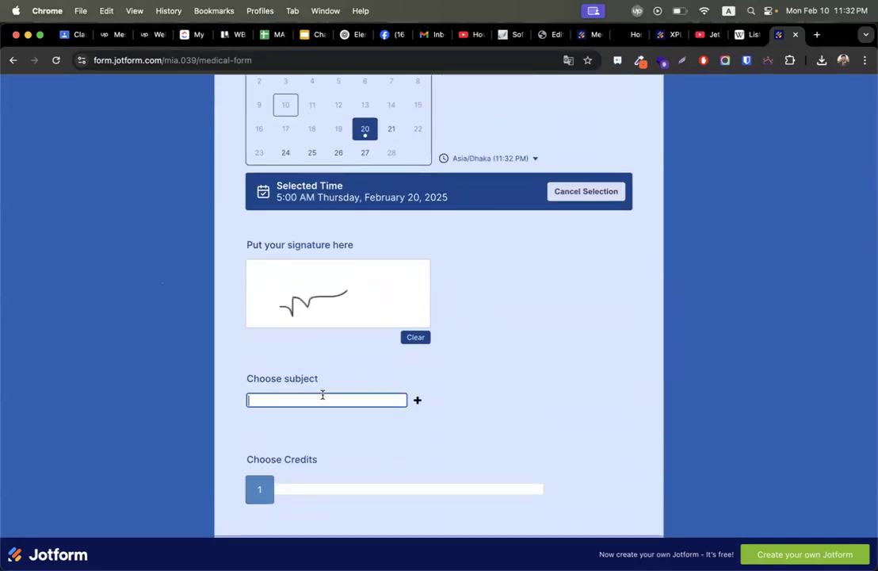
{"action": "type", "text": "zoolog"}
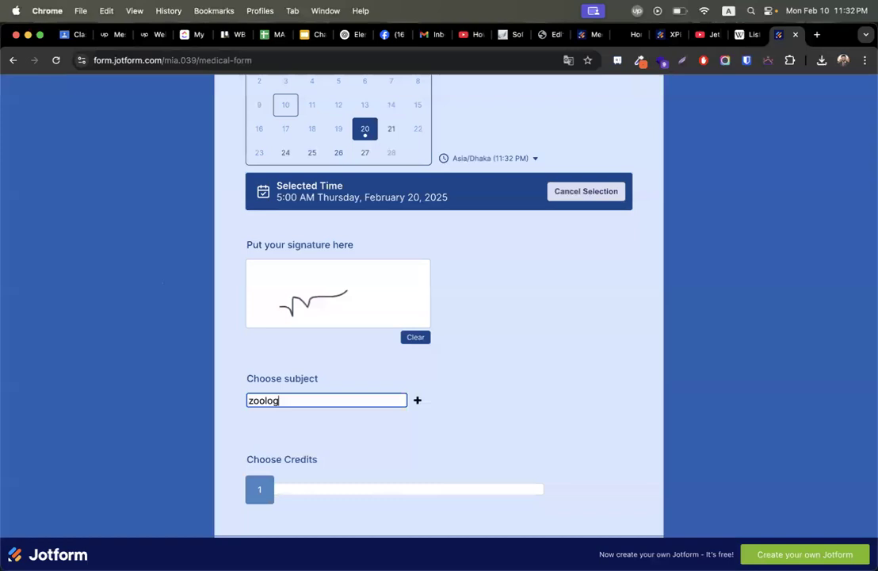
{"action": "scroll", "coordinate": [368, 499], "scroll_direction": "down", "scroll_amount": 1}
{"action": "left_click_drag", "start_coordinate": [286, 463], "coordinate": [355, 463]}
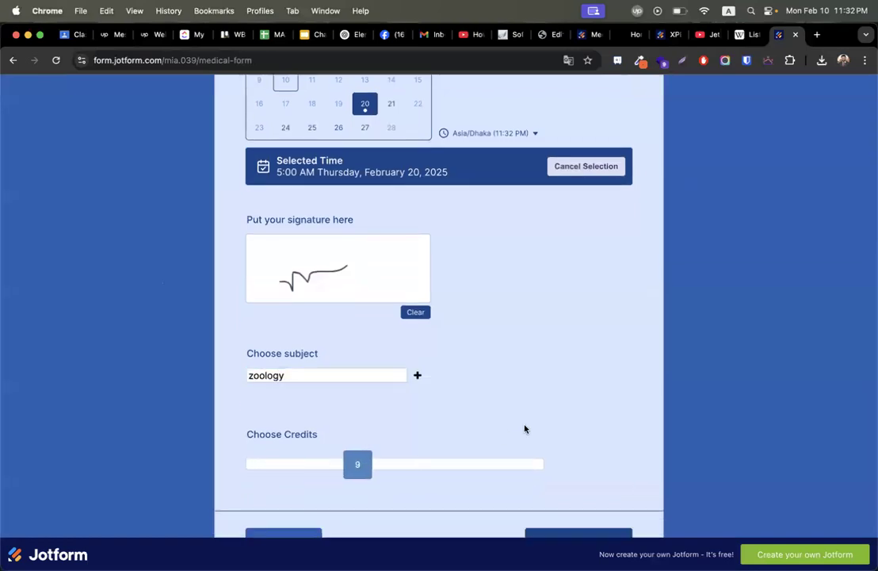
{"action": "scroll", "coordinate": [525, 428], "scroll_direction": "down", "scroll_amount": 3}
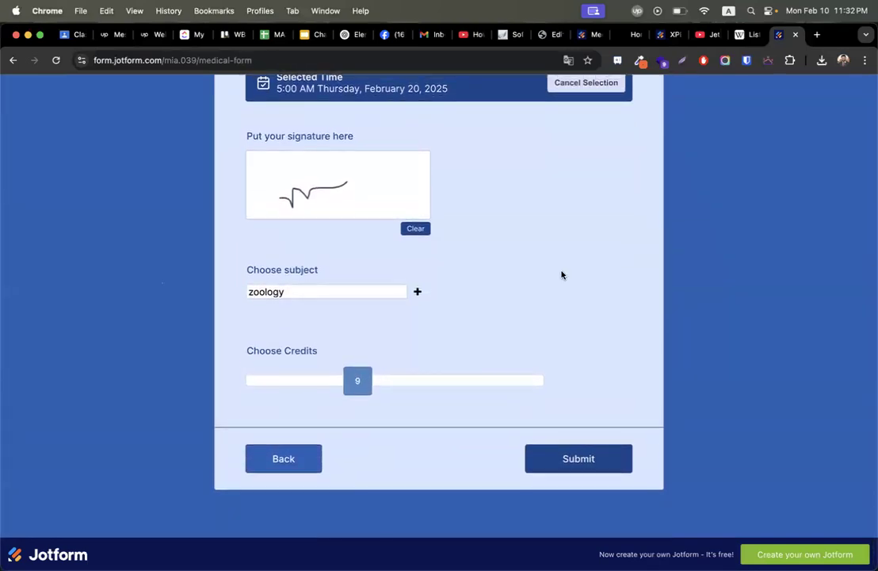
{"action": "scroll", "coordinate": [561, 274], "scroll_direction": "up", "scroll_amount": 5}
Upload bd.png as the certificate and submit the form.
{"action": "left_click", "coordinate": [418, 222]}
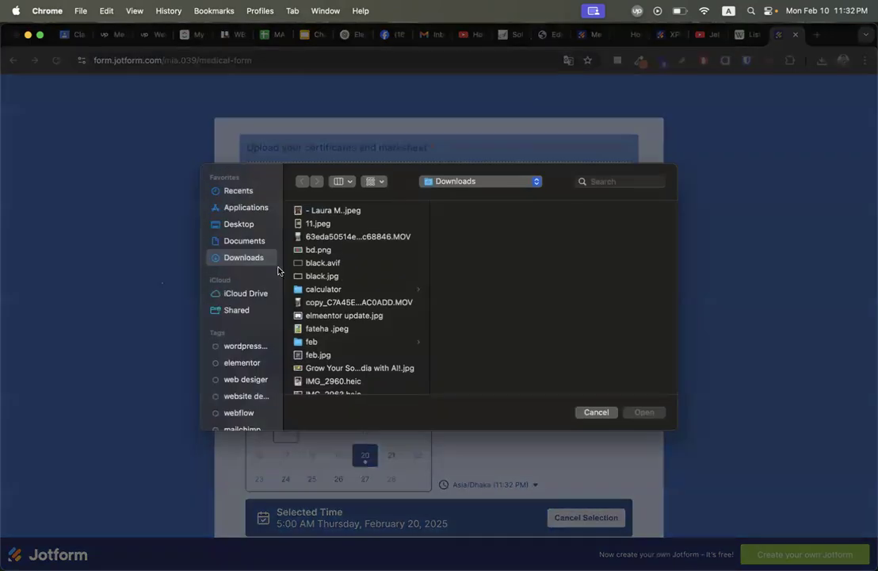
{"action": "double_click", "coordinate": [318, 250]}
{"action": "scroll", "coordinate": [630, 390], "scroll_direction": "down", "scroll_amount": 8}
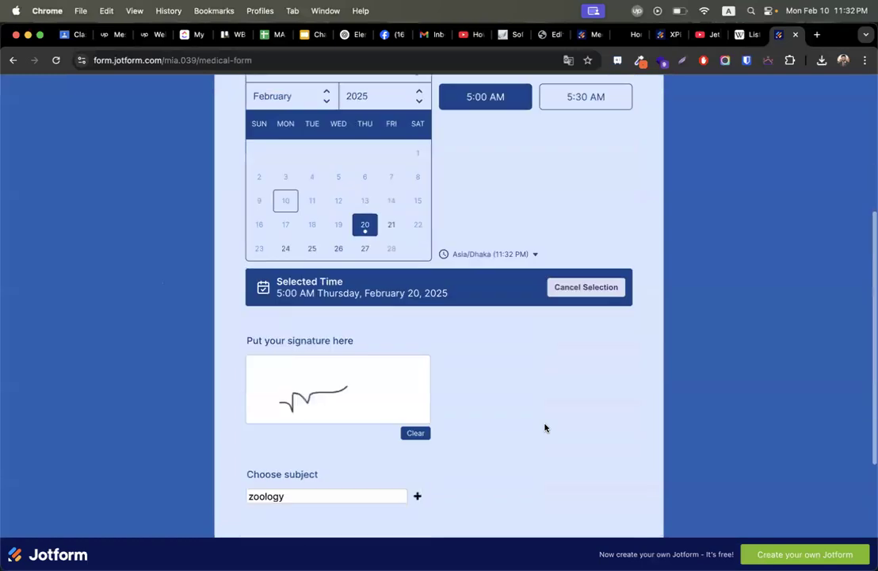
{"action": "left_click", "coordinate": [557, 457]}
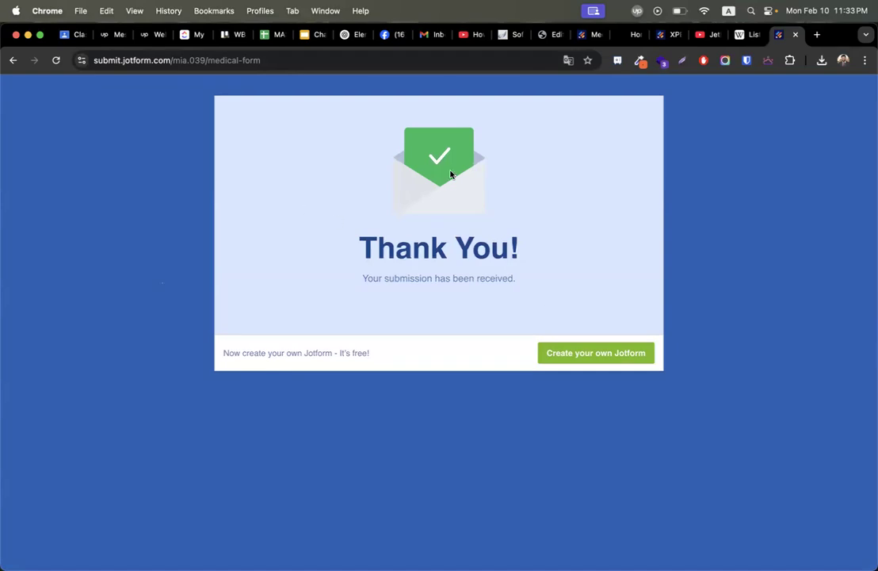
Reopen the Medical Form's Publish options in the builder, then go to My Workspace.
{"action": "left_click", "coordinate": [11, 61]}
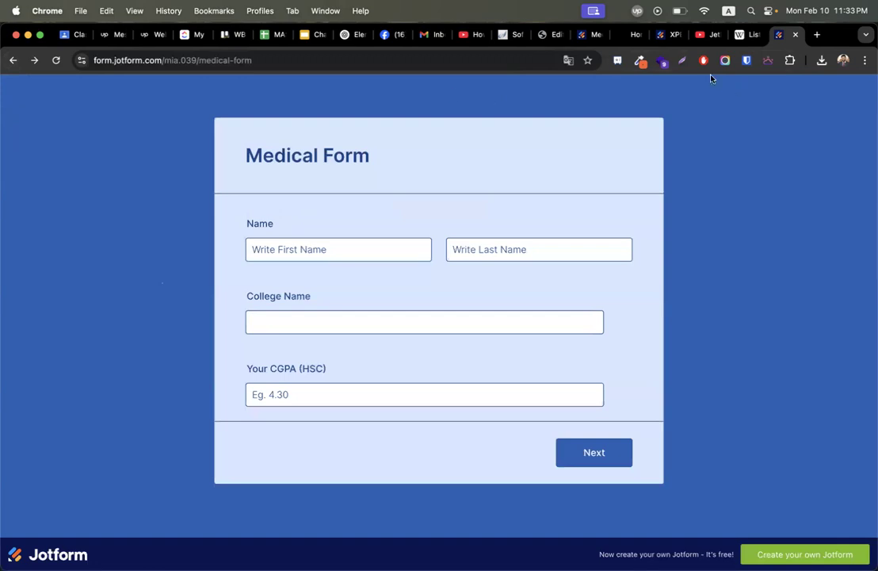
{"action": "left_click", "coordinate": [591, 36]}
{"action": "scroll", "coordinate": [508, 245], "scroll_direction": "up", "scroll_amount": 10}
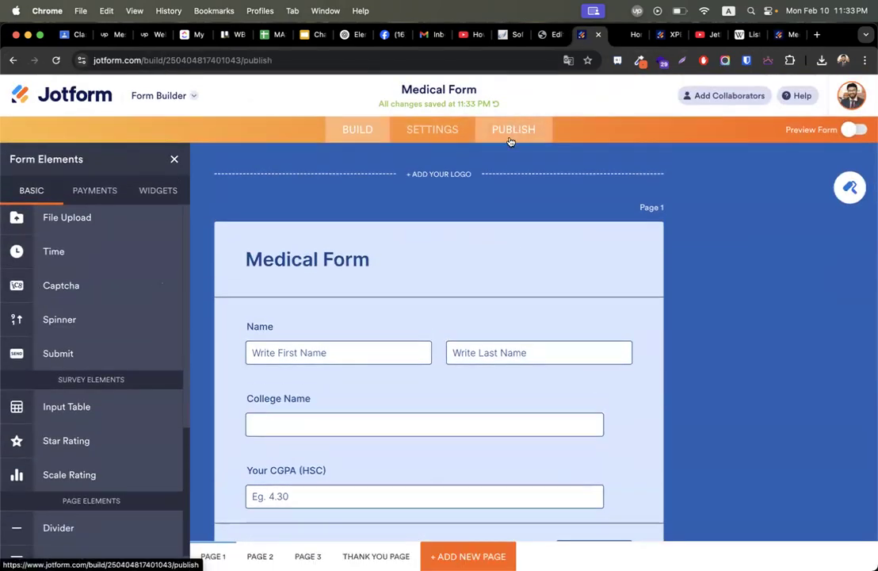
{"action": "left_click", "coordinate": [519, 130]}
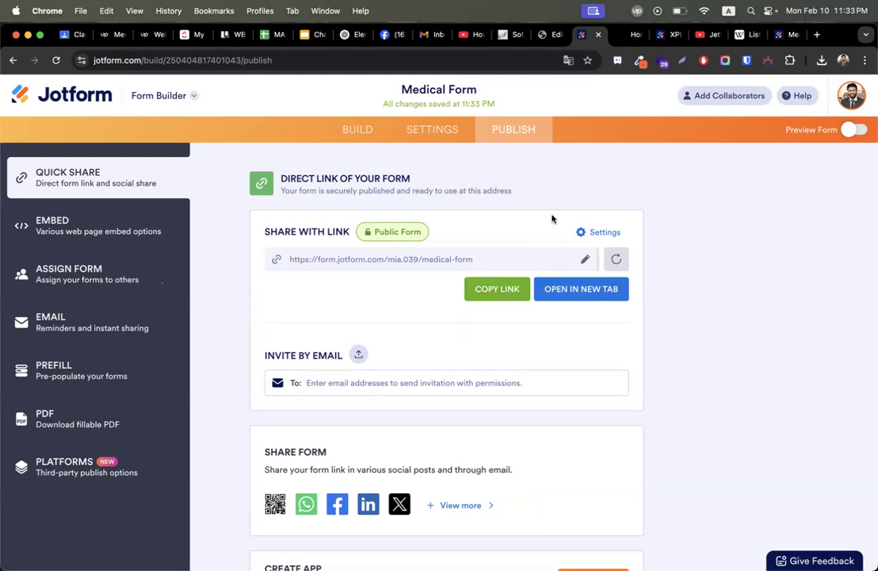
{"action": "left_click", "coordinate": [83, 96]}
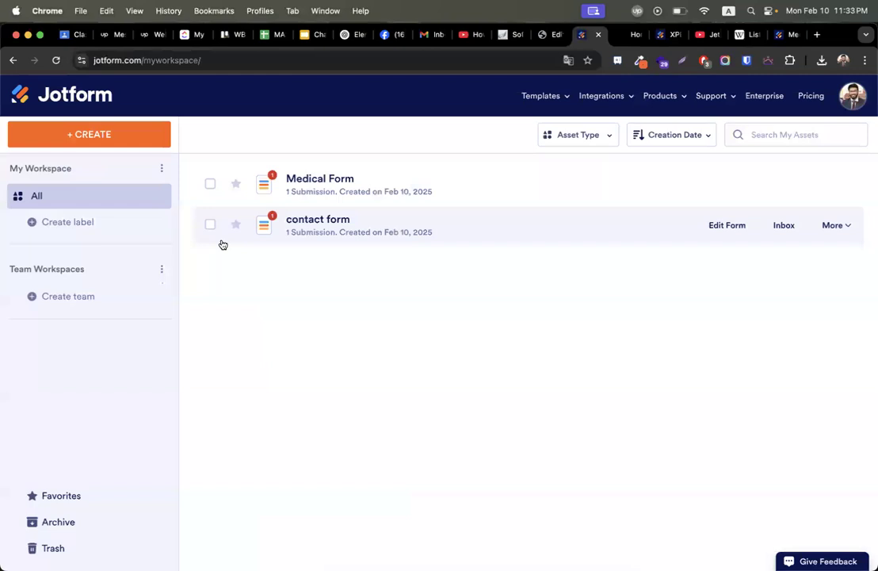
Open the Medical Form's 1 submission in Tables, scroll across all answer columns, and select the entry.
{"action": "left_click", "coordinate": [311, 197]}
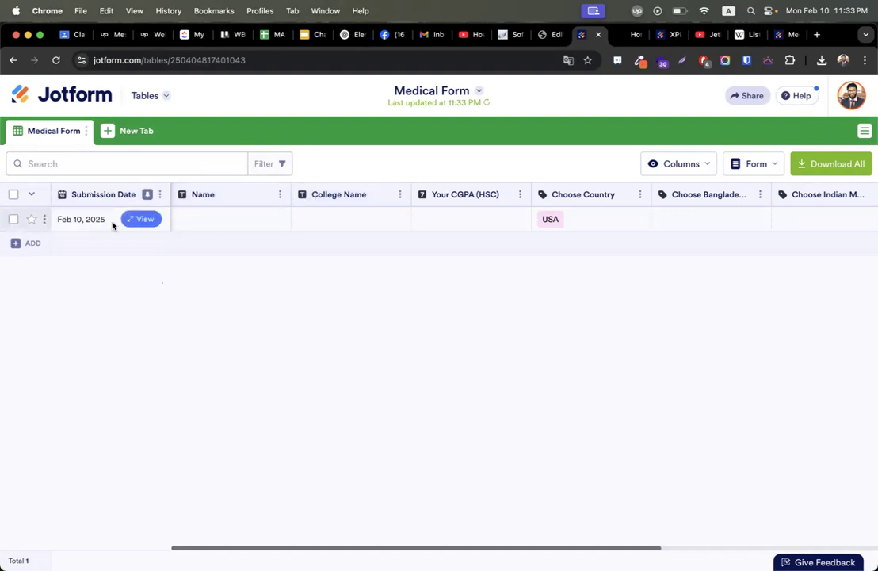
{"action": "scroll", "coordinate": [414, 233], "scroll_direction": "right", "scroll_amount": 5}
{"action": "scroll", "coordinate": [349, 226], "scroll_direction": "right", "scroll_amount": 5}
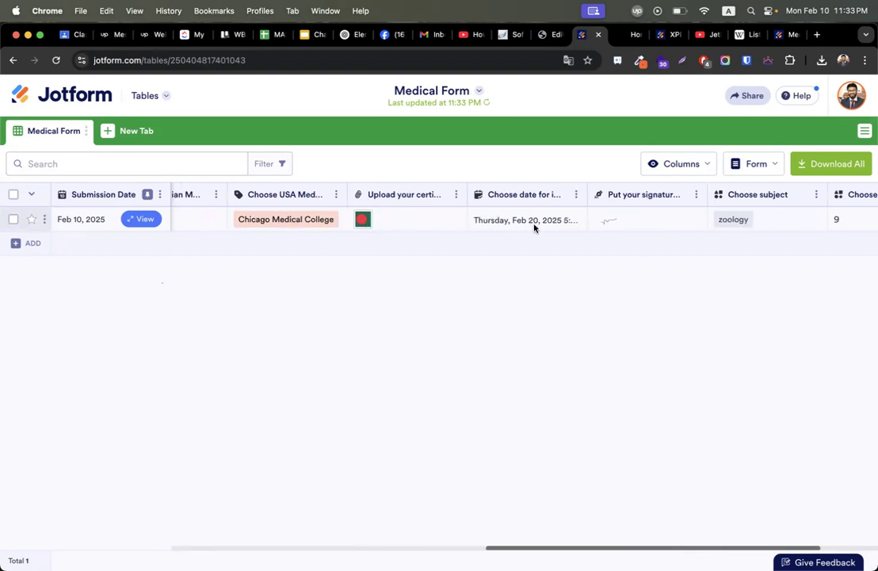
{"action": "scroll", "coordinate": [513, 223], "scroll_direction": "right", "scroll_amount": 3}
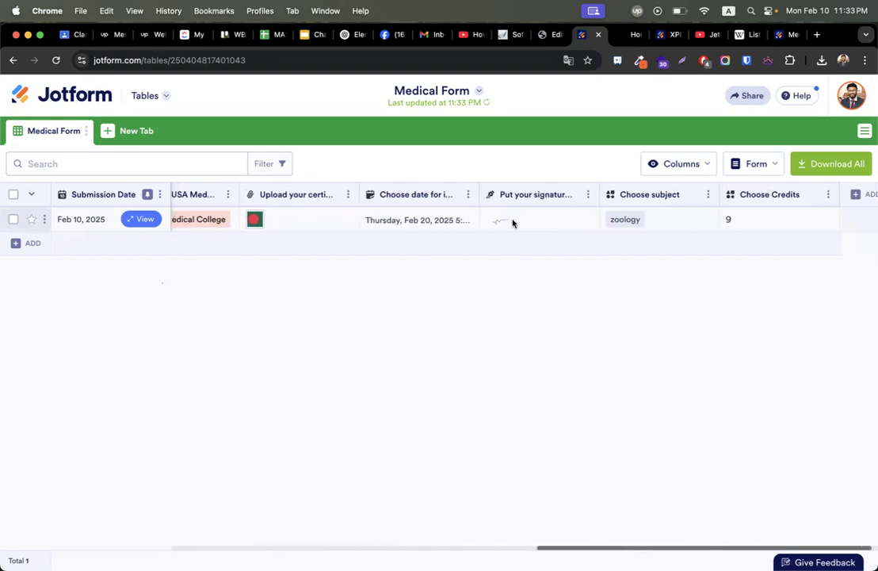
{"action": "scroll", "coordinate": [520, 221], "scroll_direction": "left", "scroll_amount": 10}
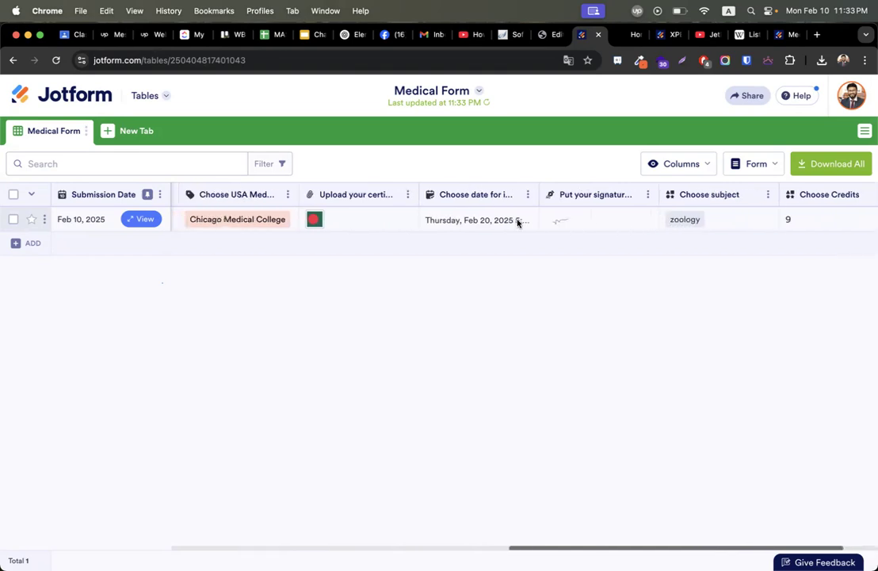
{"action": "left_click", "coordinate": [11, 196]}
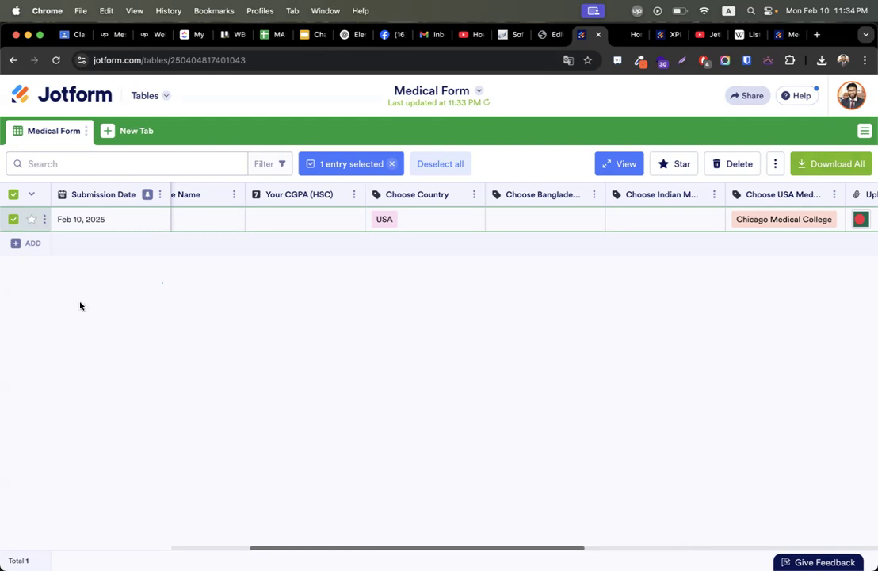
{"action": "mouse_move", "coordinate": [87, 222]}
{"action": "left_click", "coordinate": [667, 36]}
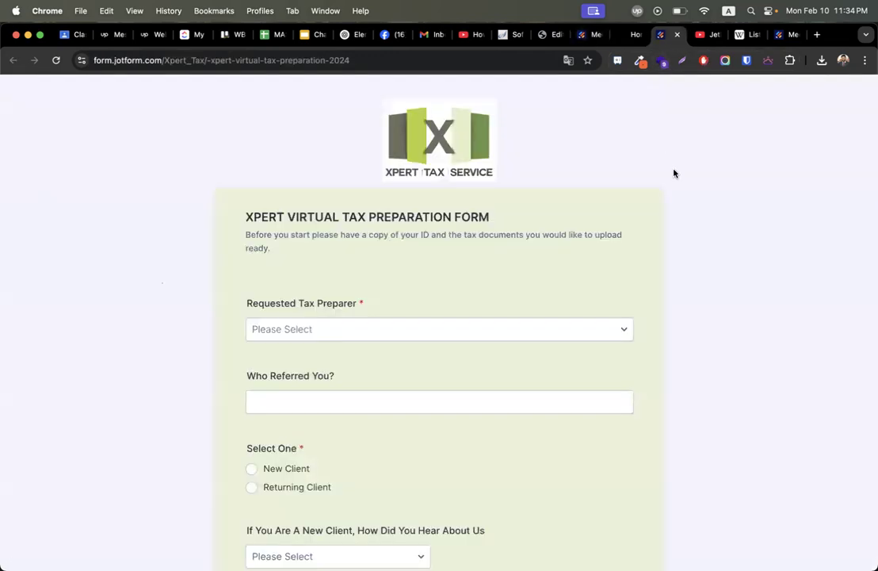
Cycle through the XPERT, Elementor and xperttaxservices tabs, then return to Jotform's My Workspace.
{"action": "left_click", "coordinate": [584, 35]}
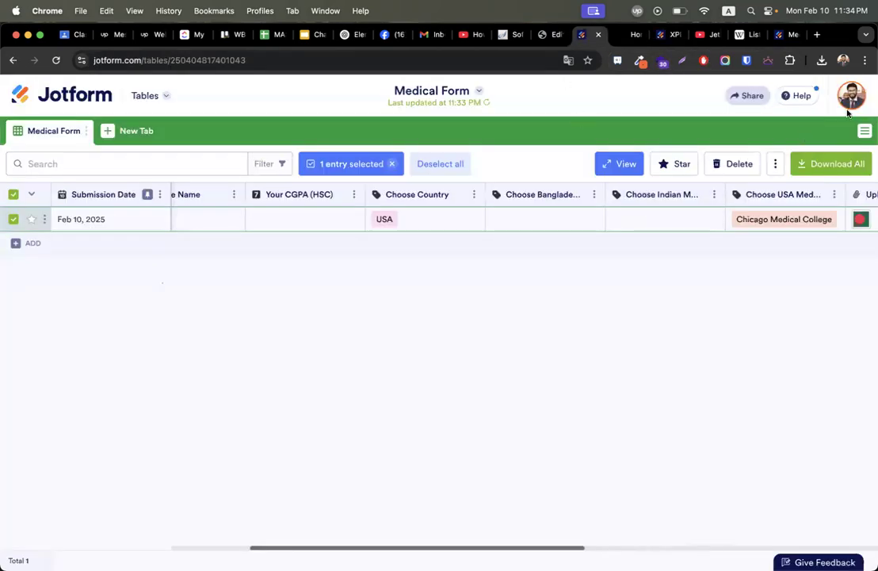
{"action": "left_click", "coordinate": [552, 38]}
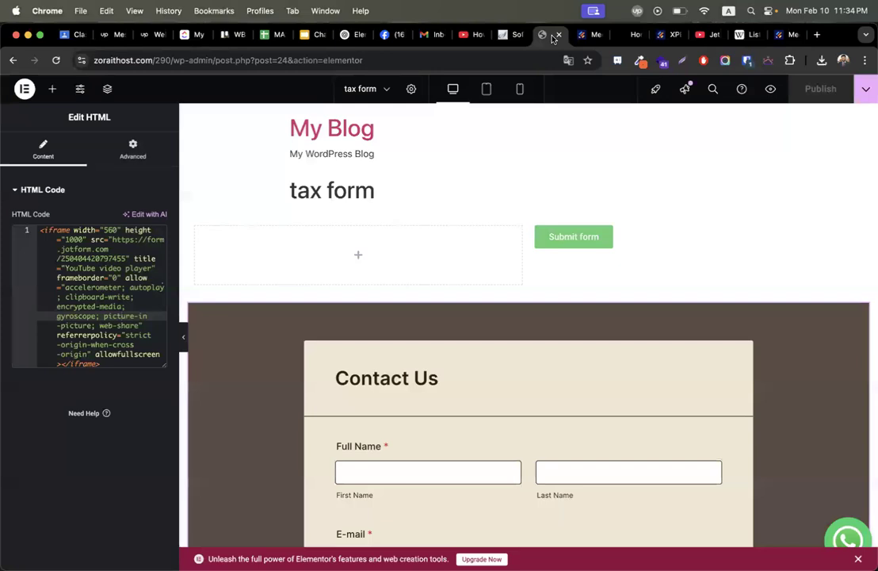
{"action": "left_click", "coordinate": [628, 36]}
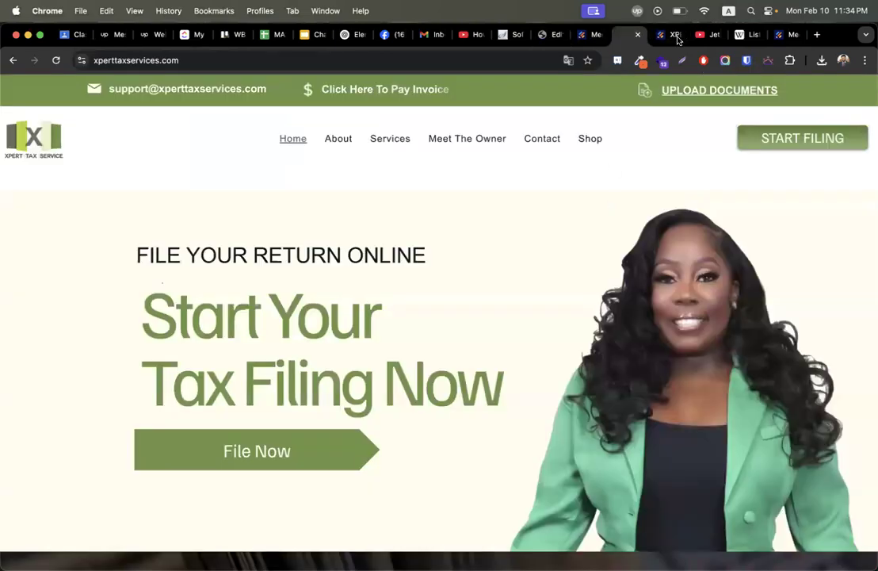
{"action": "left_click", "coordinate": [668, 37]}
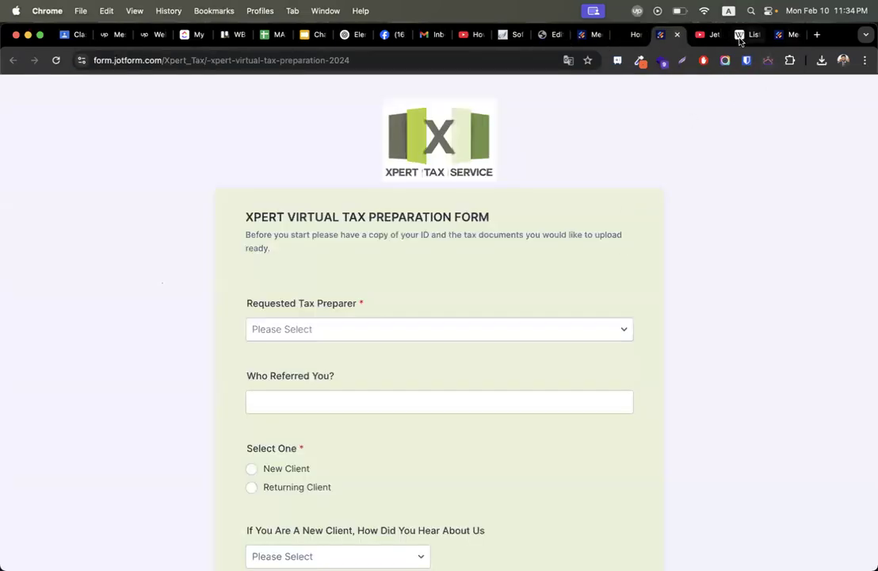
{"action": "left_click", "coordinate": [588, 36]}
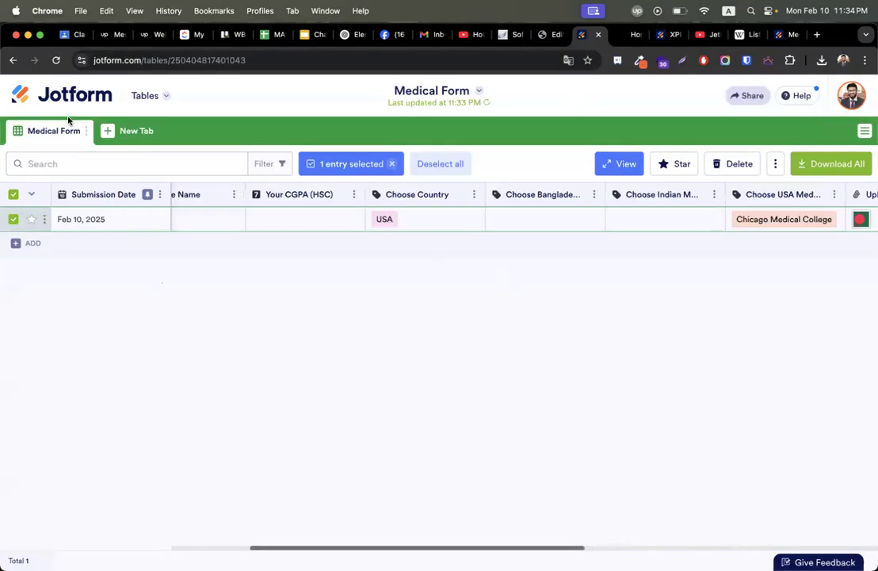
{"action": "left_click", "coordinate": [45, 90]}
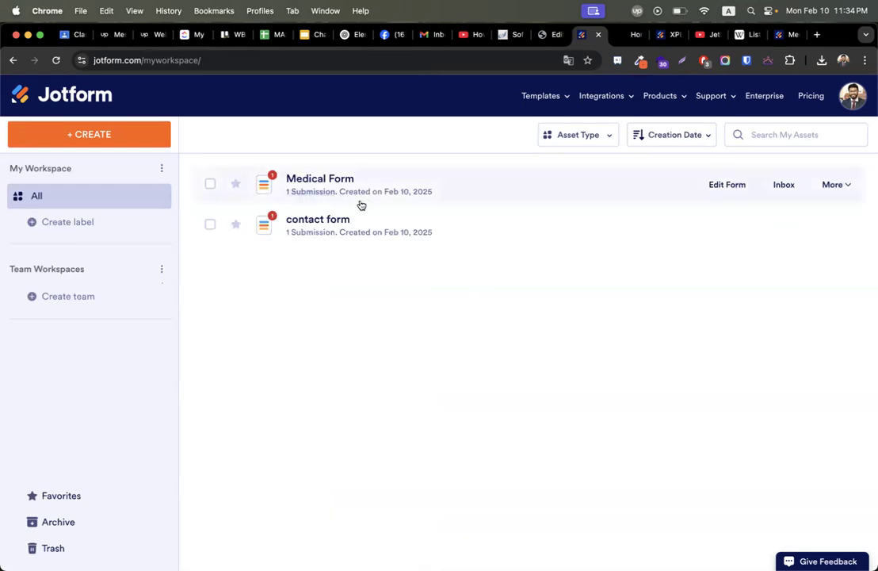
Show the Medical Form's embed code via More > Publish Form, then go to Elementor.
{"action": "left_click", "coordinate": [846, 189]}
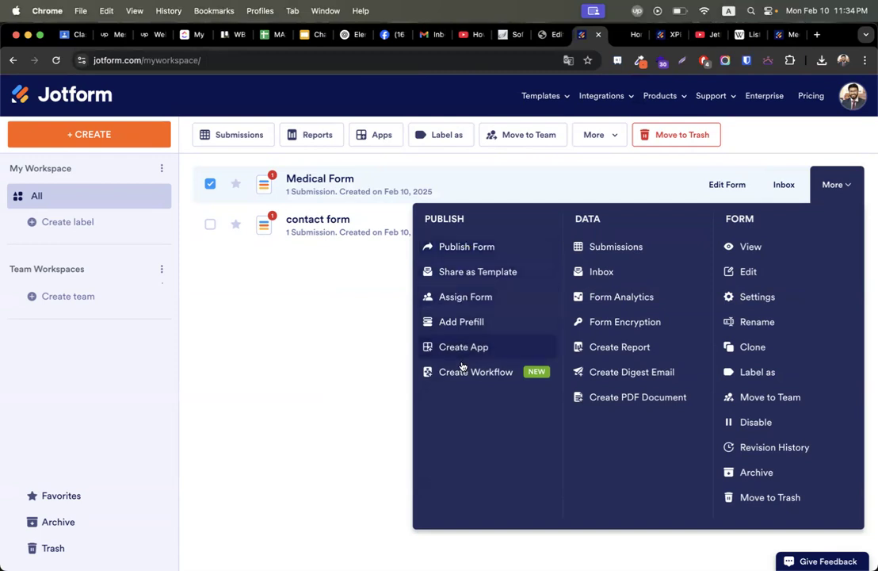
{"action": "left_click", "coordinate": [454, 251]}
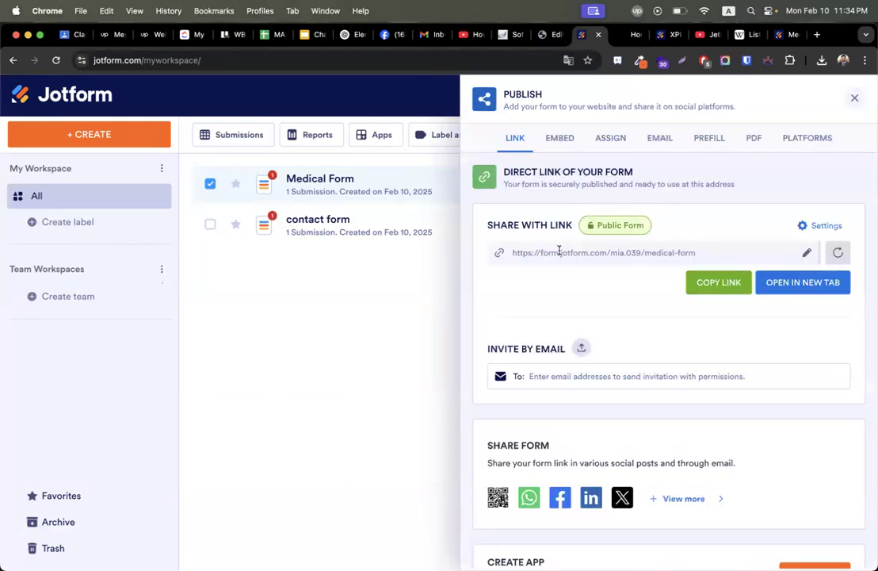
{"action": "left_click", "coordinate": [545, 146]}
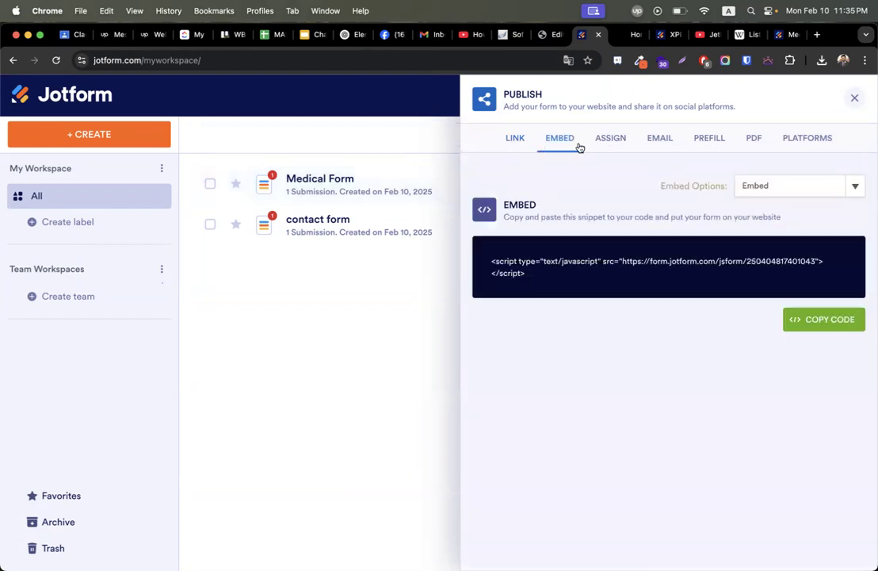
{"action": "left_click", "coordinate": [550, 36]}
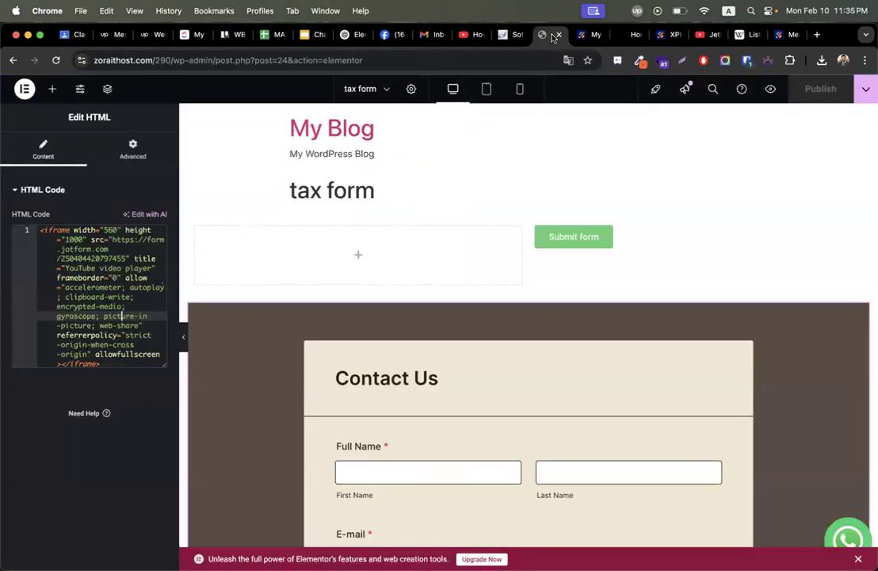
Clear the old iframe code and copy the Medical Form's Jotform embed script.
{"action": "key", "text": "super+a"}
{"action": "key", "text": "BackSpace"}
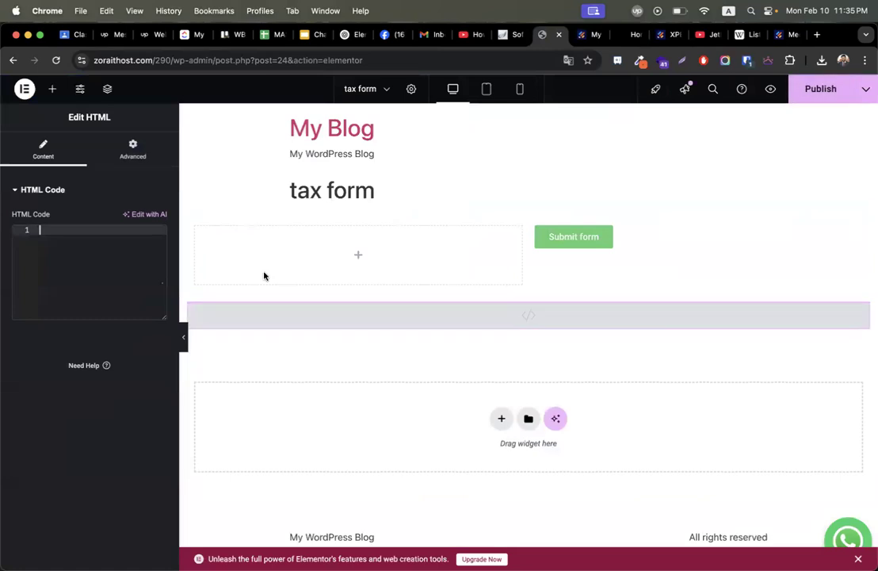
{"action": "left_click", "coordinate": [587, 35]}
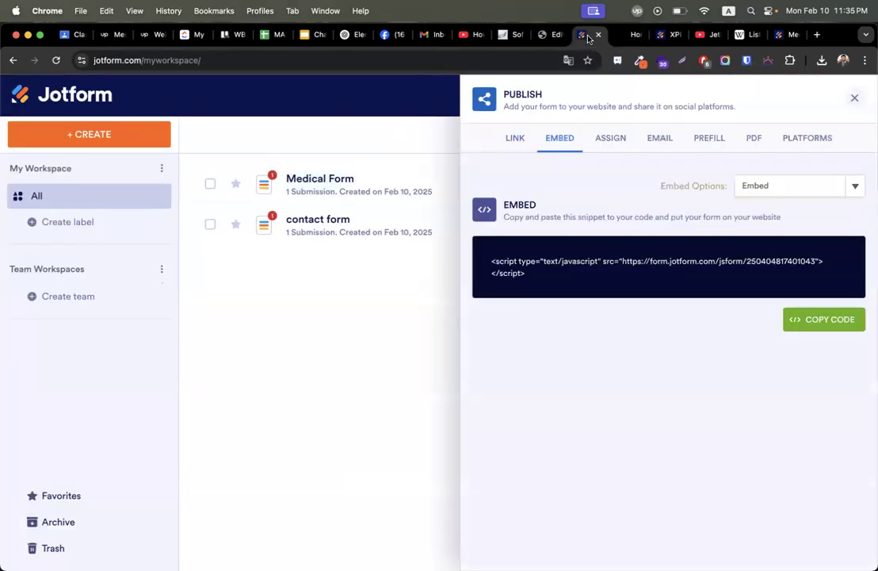
{"action": "left_click", "coordinate": [854, 98]}
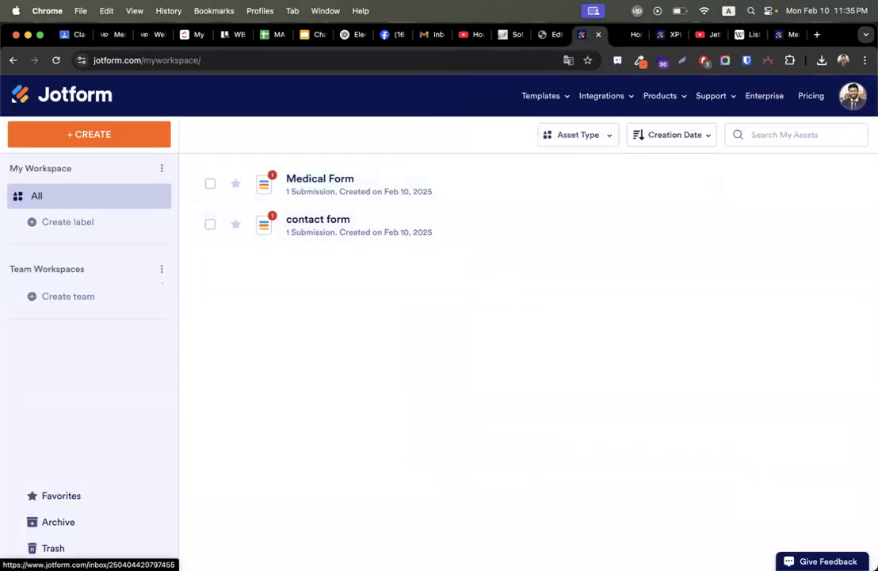
{"action": "left_click", "coordinate": [837, 185]}
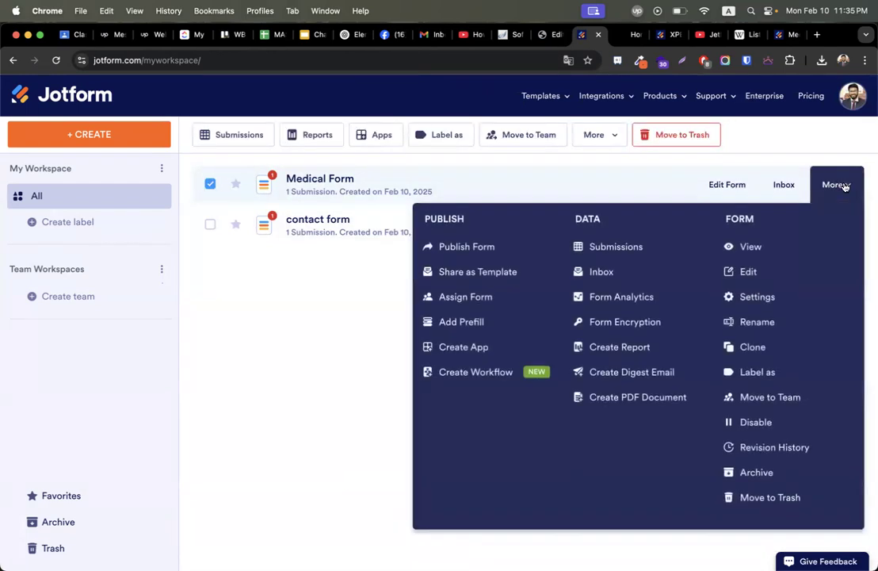
{"action": "left_click", "coordinate": [519, 245]}
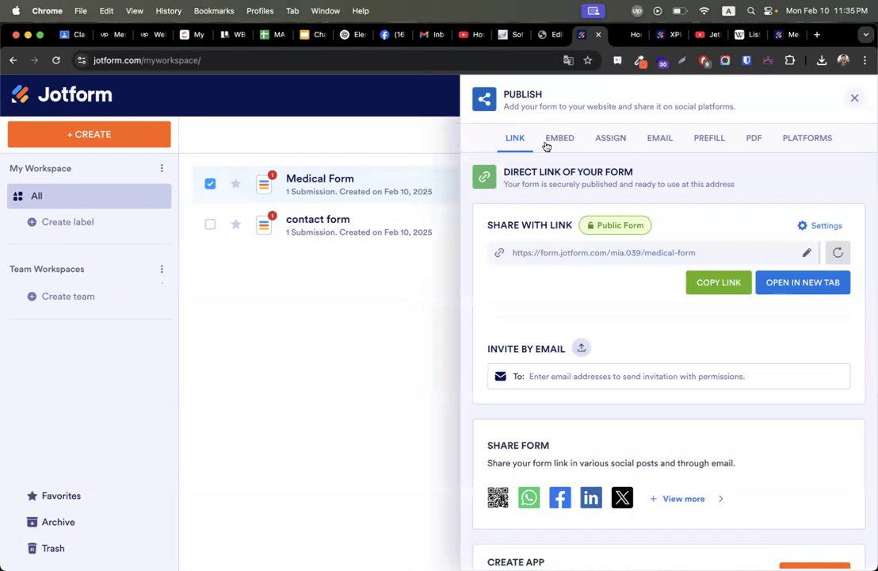
{"action": "left_click", "coordinate": [546, 146]}
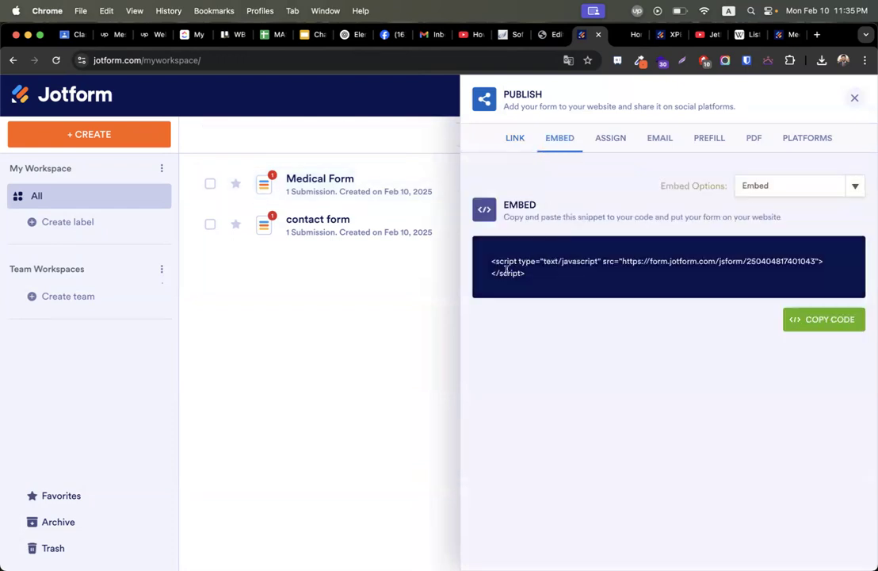
{"action": "left_click", "coordinate": [820, 325]}
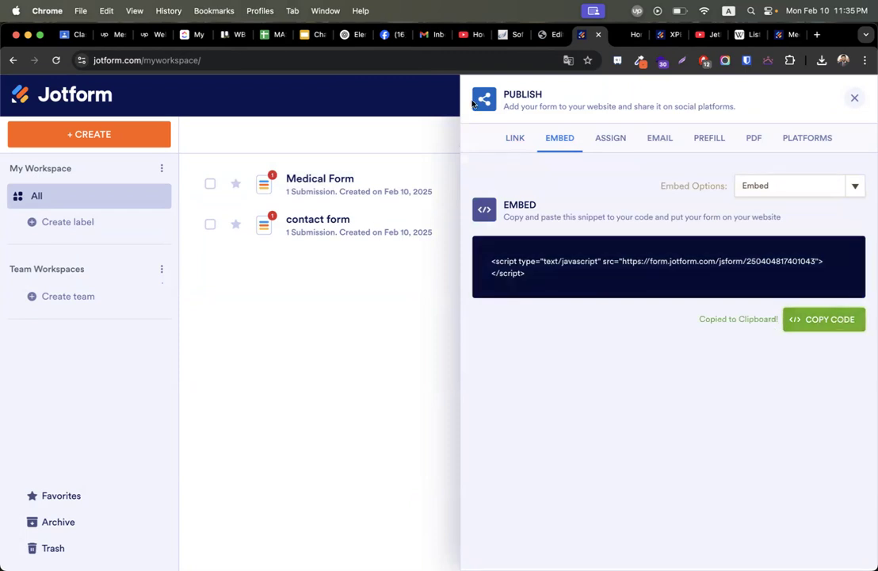
Paste the embed script into the HTML widget, publish the tax form page and preview it.
{"action": "left_click", "coordinate": [546, 36]}
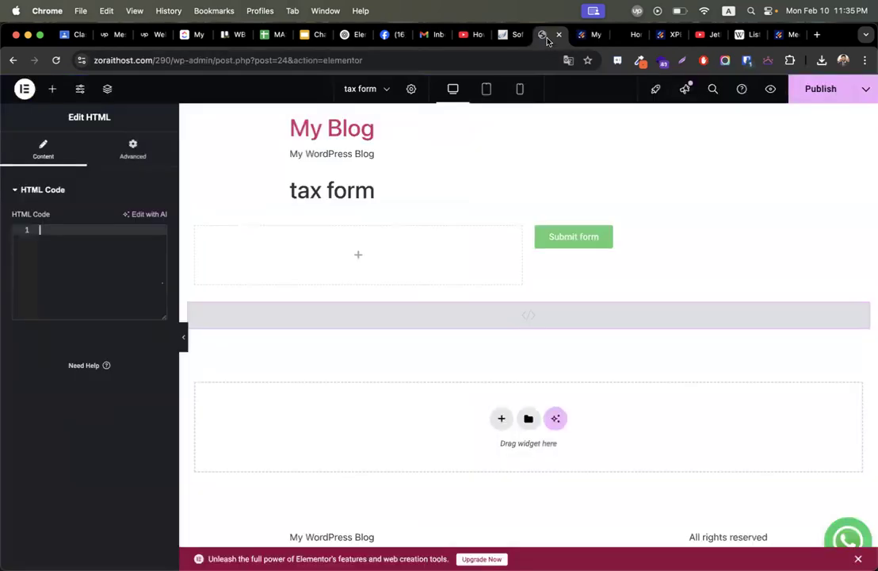
{"action": "left_click", "coordinate": [101, 266]}
{"action": "key", "text": "super+v"}
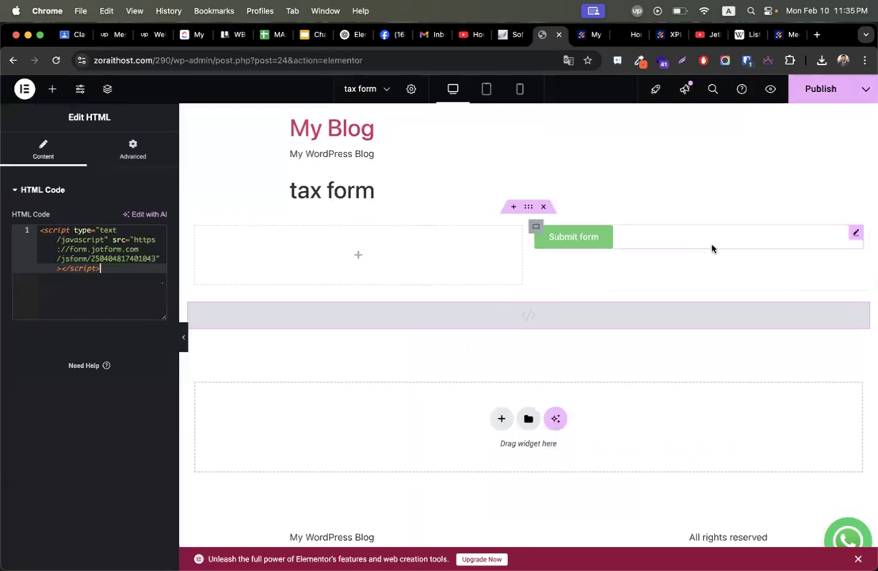
{"action": "left_click", "coordinate": [816, 97]}
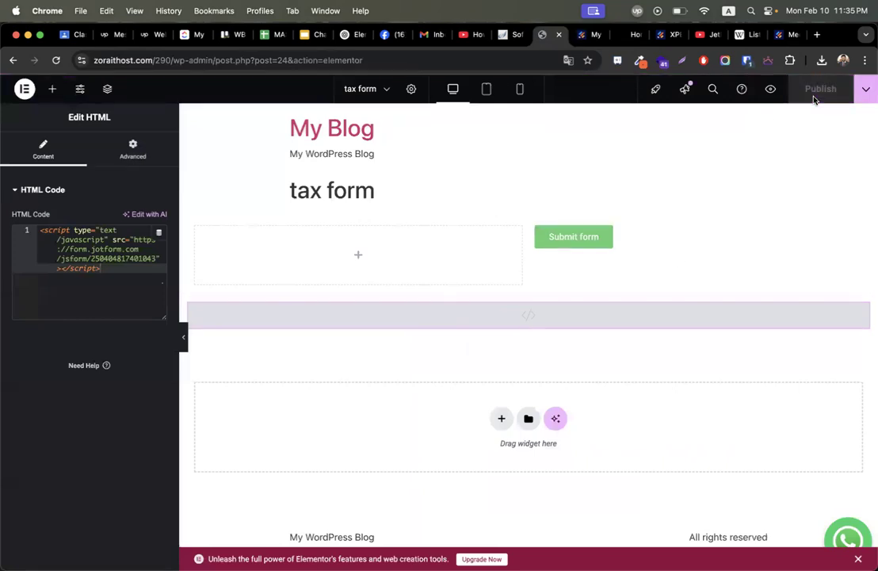
{"action": "left_click", "coordinate": [773, 90]}
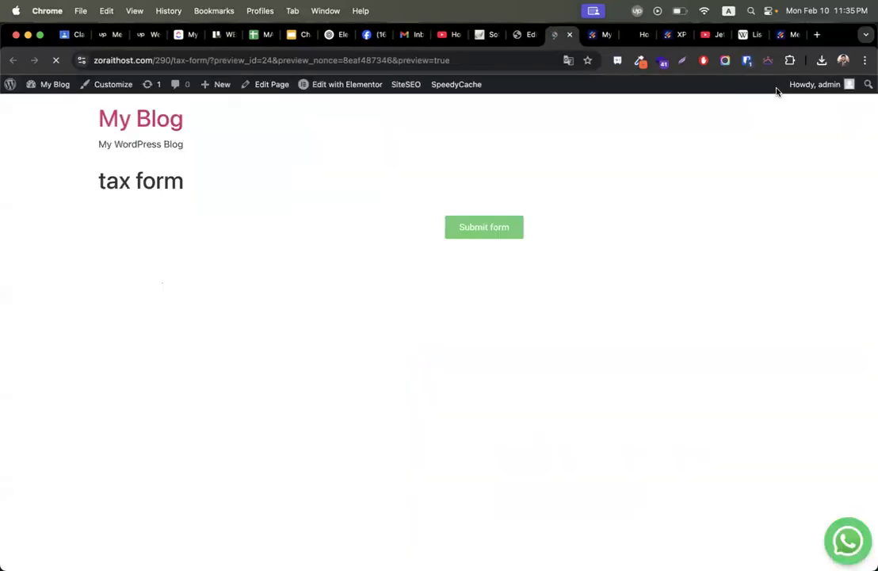
Review the Medical Form embedded on the published Xpert tax preparation form page.
{"action": "scroll", "coordinate": [777, 287], "scroll_direction": "down", "scroll_amount": 4}
{"action": "scroll", "coordinate": [777, 286], "scroll_direction": "up", "scroll_amount": 3}
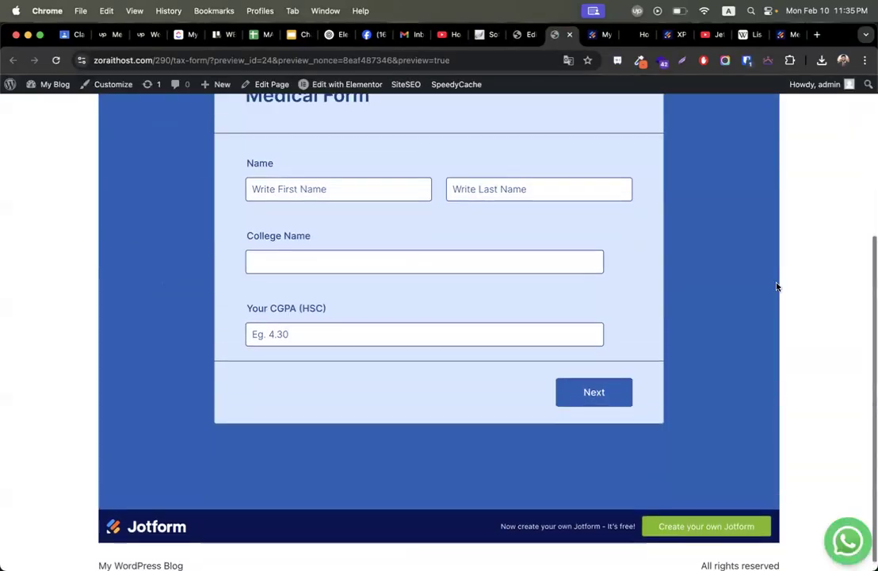
{"action": "scroll", "coordinate": [777, 287], "scroll_direction": "up", "scroll_amount": 1}
{"action": "scroll", "coordinate": [777, 287], "scroll_direction": "up", "scroll_amount": 3}
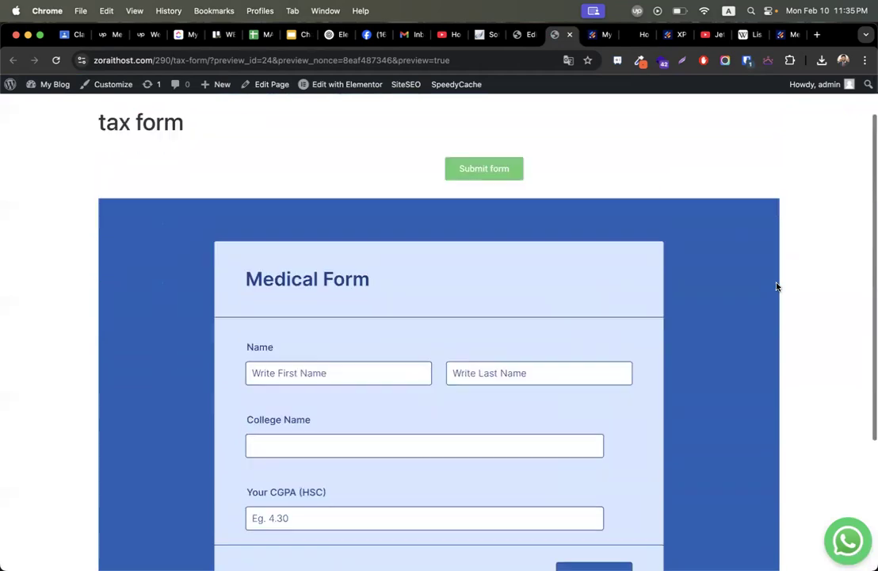
{"action": "left_click", "coordinate": [673, 34]}
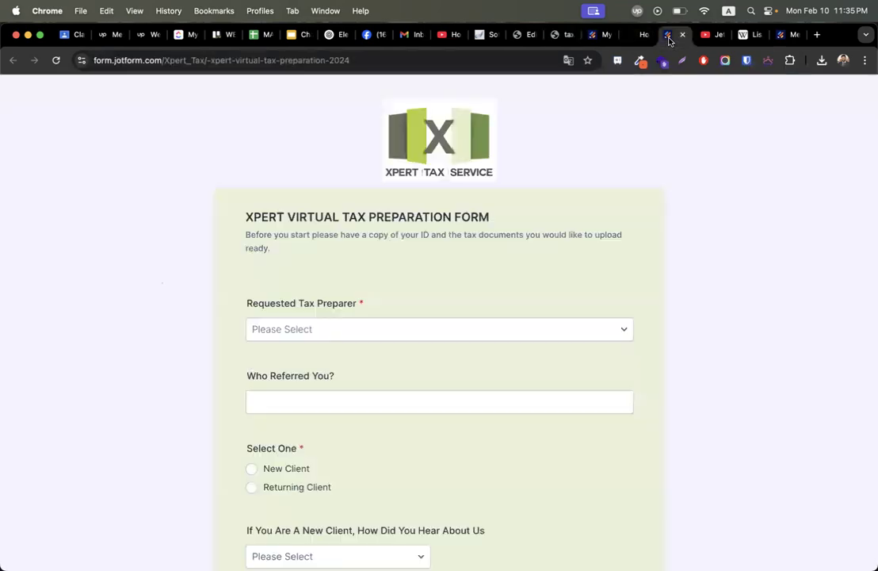
{"action": "left_click", "coordinate": [559, 44]}
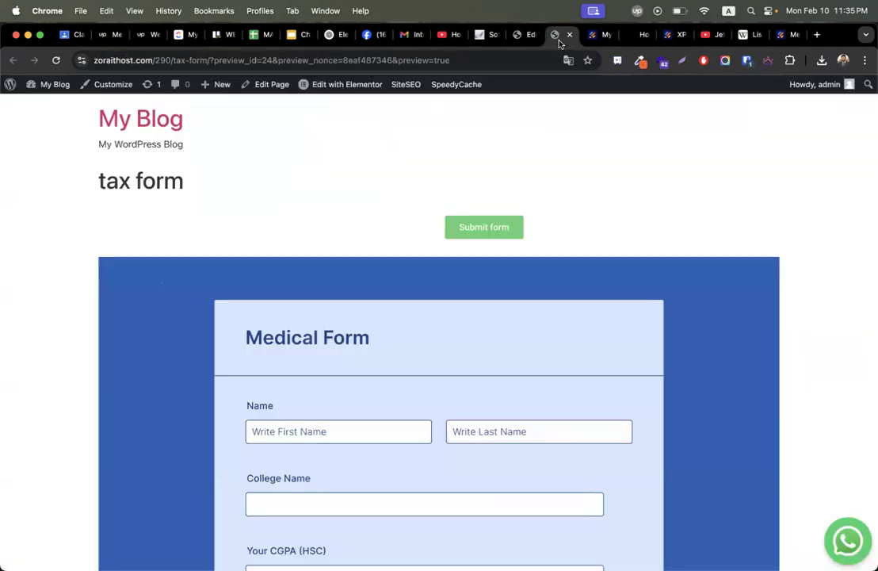
{"action": "scroll", "coordinate": [710, 178], "scroll_direction": "down", "scroll_amount": 5}
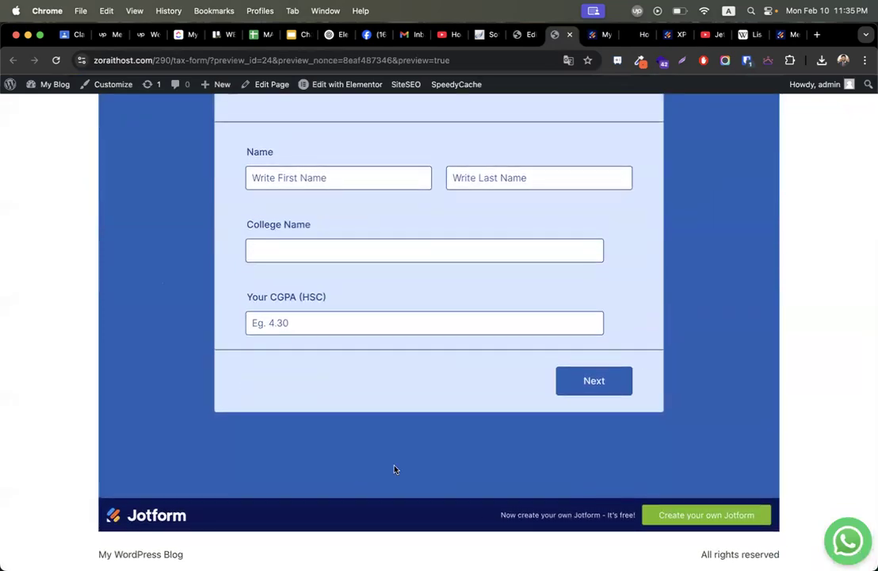
Move across the browser tabs to the standalone Jotform Medical Form.
{"action": "left_click", "coordinate": [635, 35]}
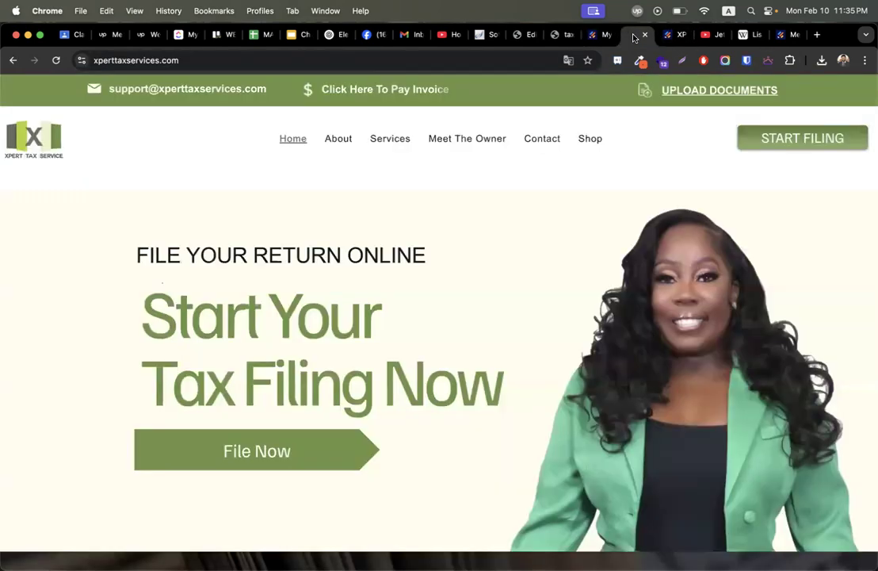
{"action": "left_click", "coordinate": [676, 36]}
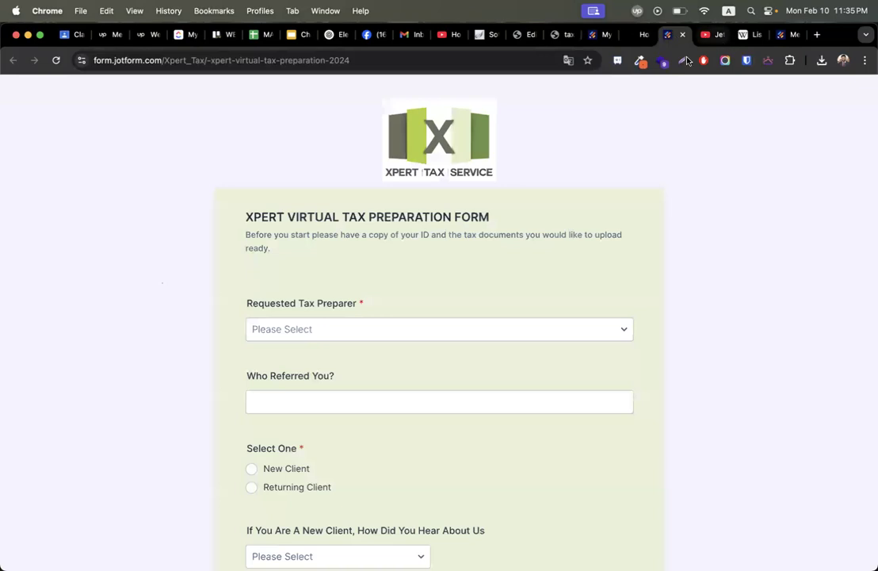
{"action": "left_click", "coordinate": [789, 35]}
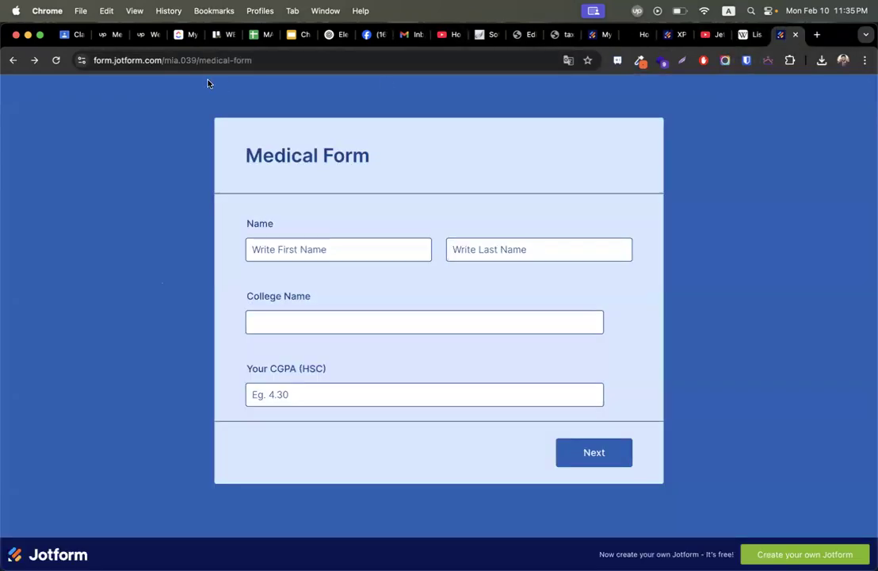
On the live Medical Form, focus First Name, then advance past the country page to the upload and interview-date page.
{"action": "left_click", "coordinate": [187, 57]}
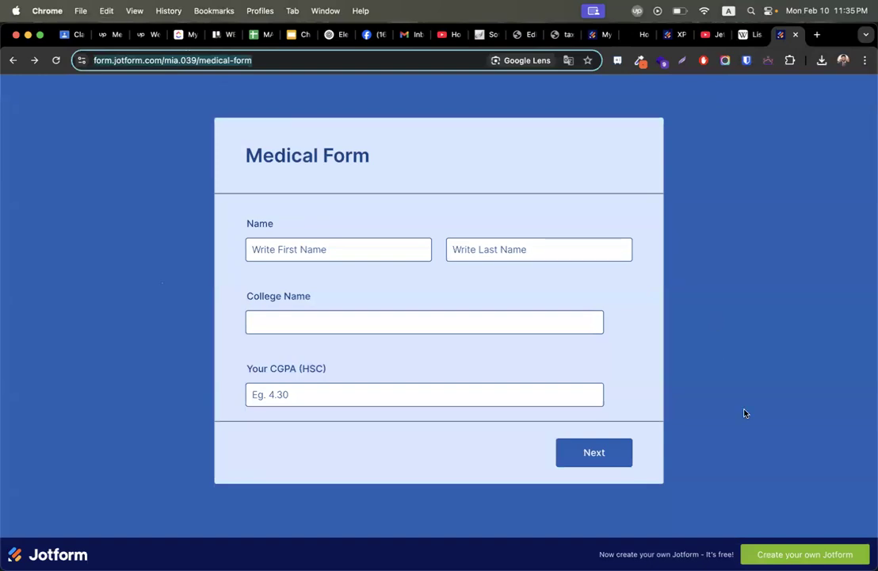
{"action": "left_click", "coordinate": [311, 249]}
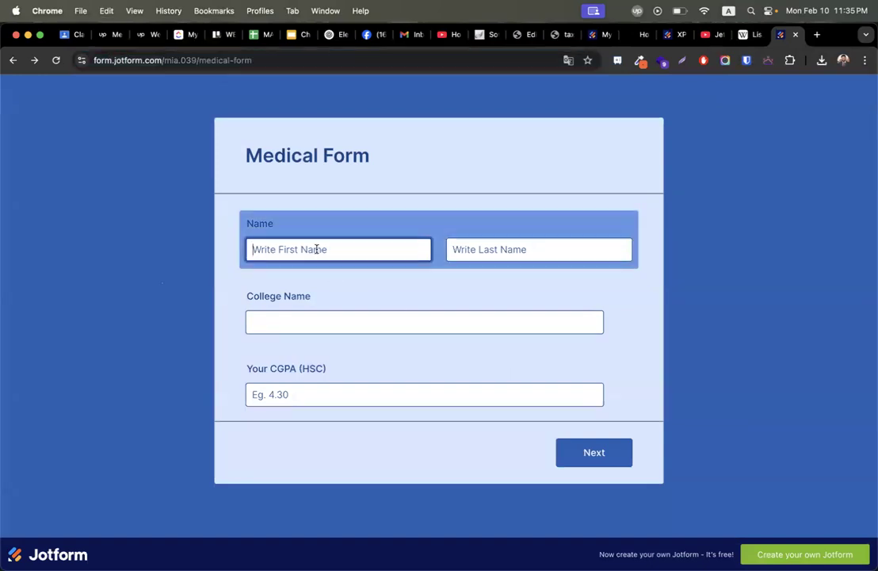
{"action": "left_click", "coordinate": [559, 298]}
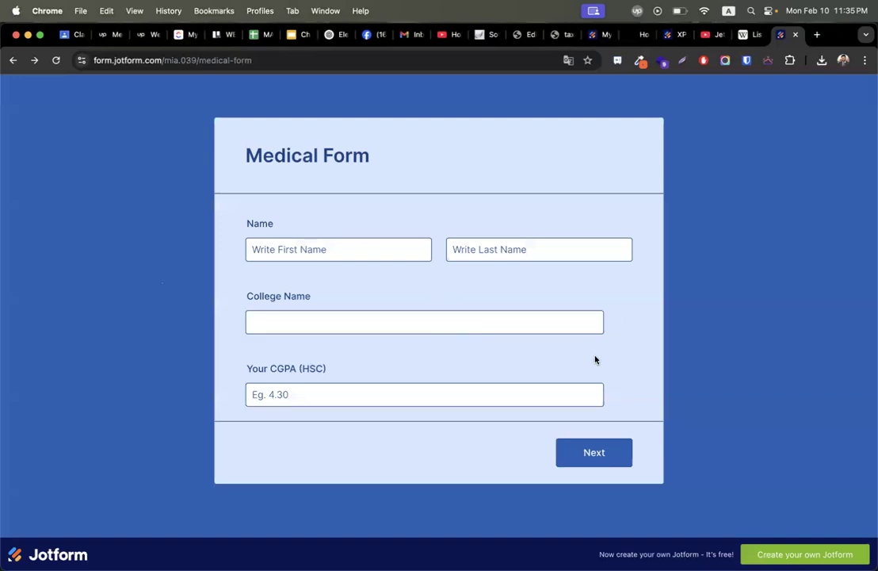
{"action": "left_click", "coordinate": [594, 455]}
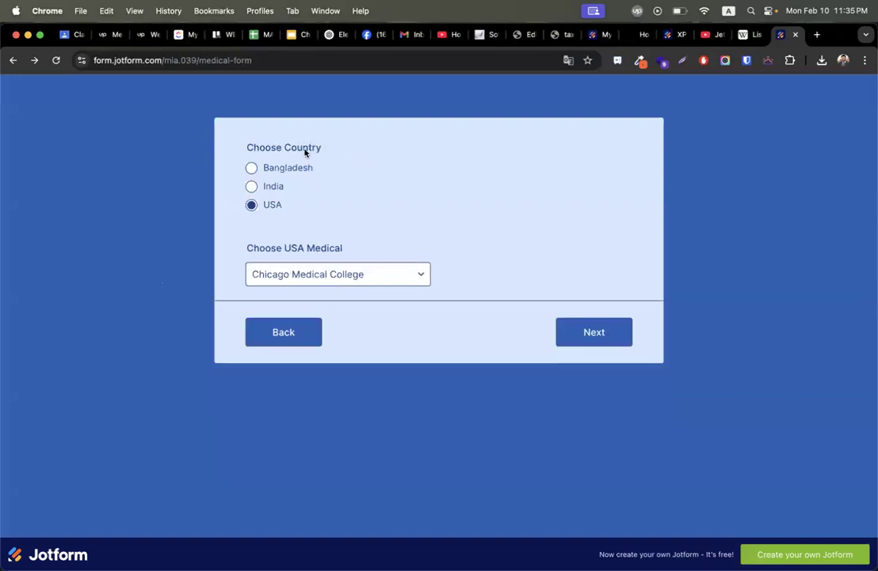
{"action": "left_click", "coordinate": [565, 331]}
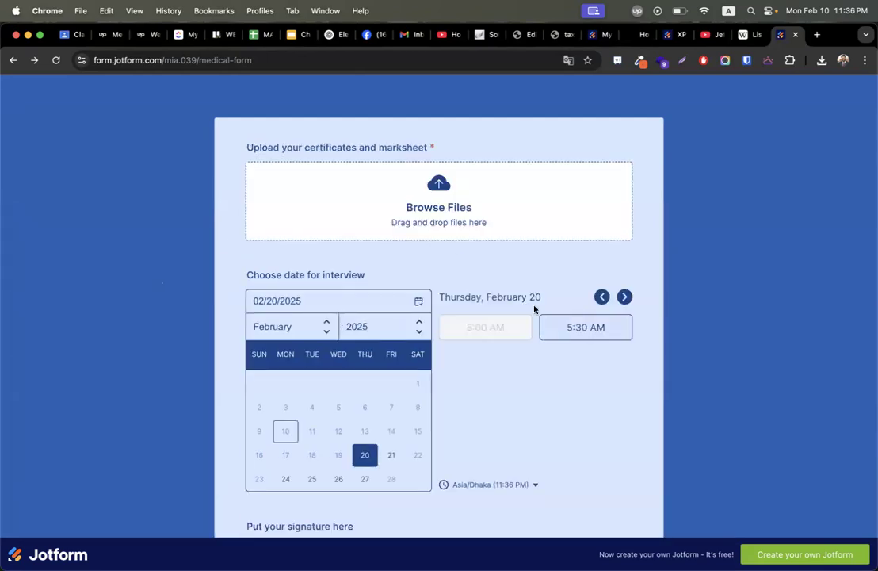
{"action": "scroll", "coordinate": [412, 386], "scroll_direction": "down", "scroll_amount": 5}
{"action": "scroll", "coordinate": [412, 386], "scroll_direction": "up", "scroll_amount": 5}
Open the Classwork page of the CMBD-300 (WordPress & eCommerce) class in Google Classroom.
{"action": "left_click", "coordinate": [64, 34]}
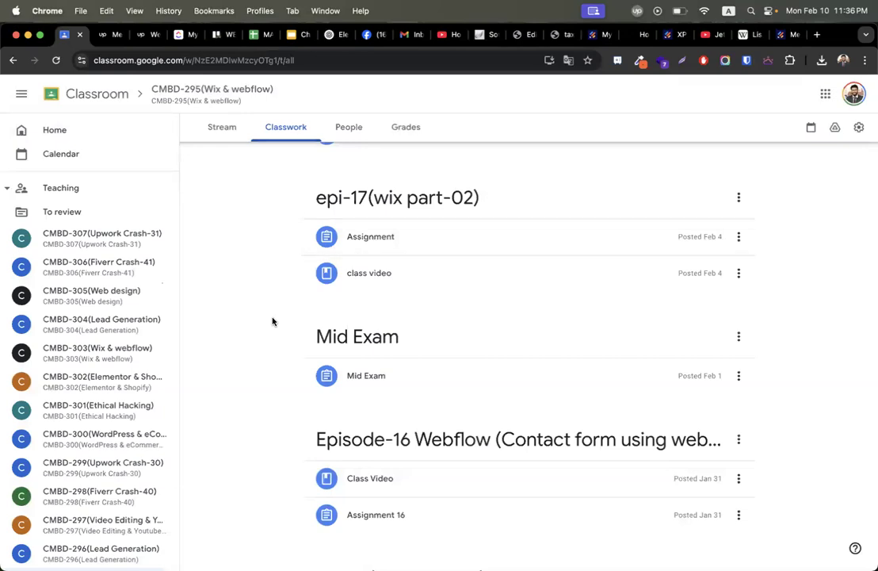
{"action": "scroll", "coordinate": [147, 448], "scroll_direction": "down", "scroll_amount": 3}
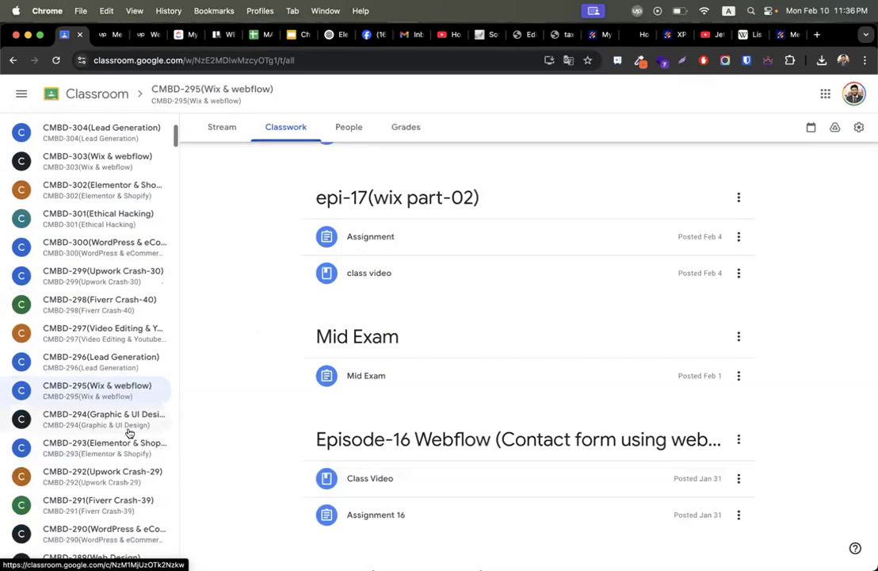
{"action": "left_click", "coordinate": [91, 253]}
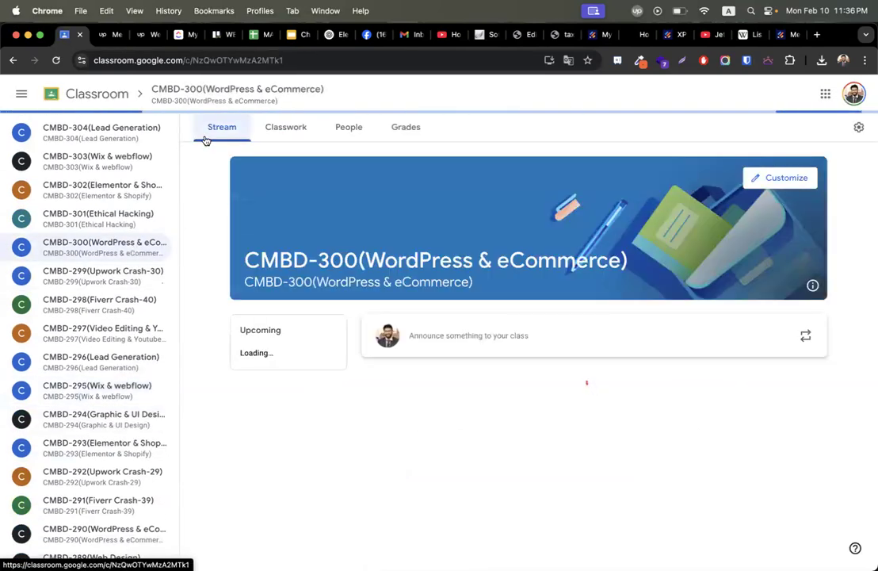
{"action": "left_click", "coordinate": [281, 128]}
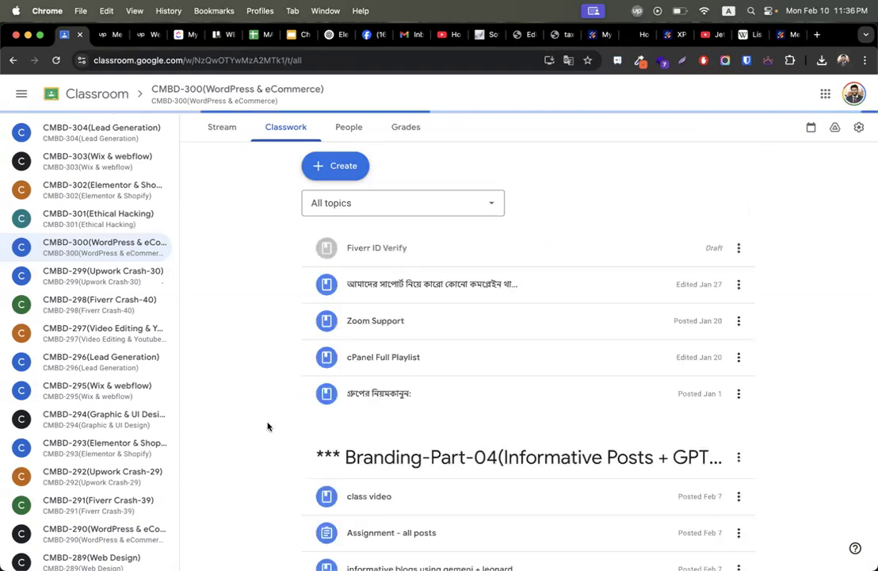
{"action": "scroll", "coordinate": [268, 427], "scroll_direction": "down", "scroll_amount": 3}
{"action": "scroll", "coordinate": [269, 425], "scroll_direction": "up", "scroll_amount": 10}
Create a new topic and type its name 'epi-12(Jot Form'.
{"action": "left_click", "coordinate": [333, 167]}
{"action": "left_click", "coordinate": [373, 361]}
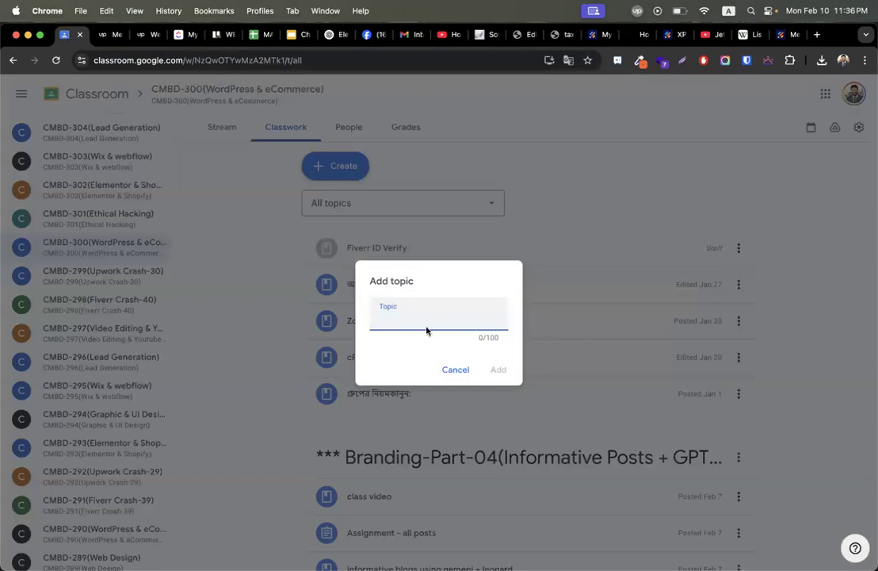
{"action": "type", "text": "epi-12(Jot Forms | A Complete Form"}
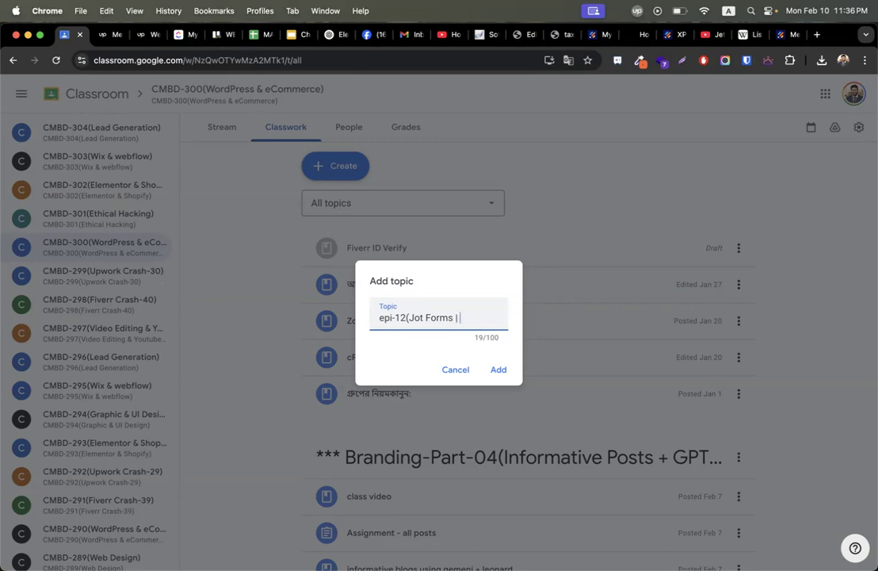
Append 'A Complete Form' to the topic name, then go back to the Jotform Publish > Embed panel.
{"action": "type", "text": "A Complete "}
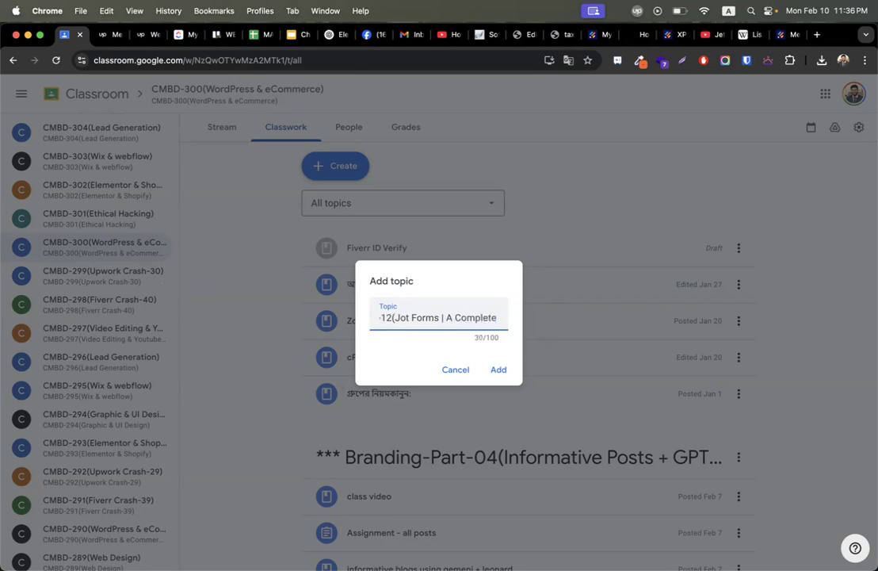
{"action": "type", "text": "Form"}
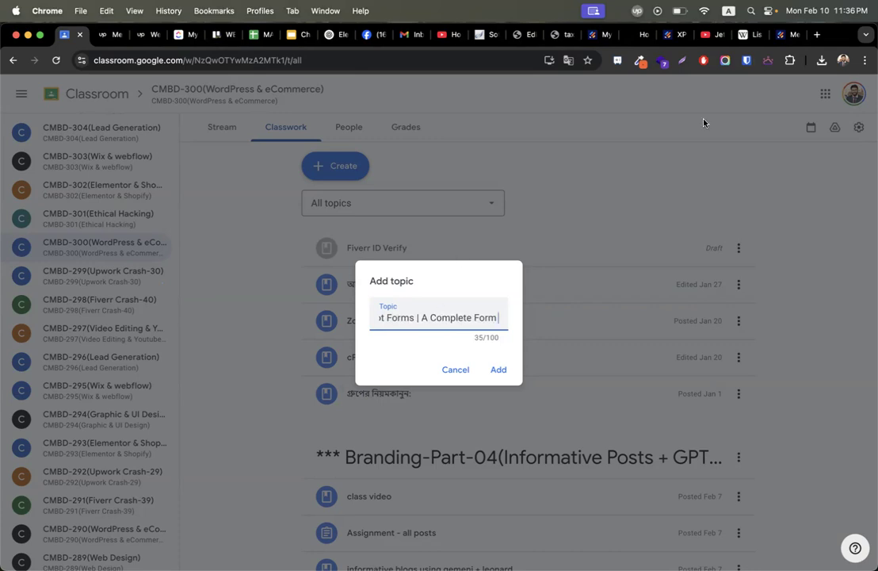
{"action": "left_click", "coordinate": [783, 34]}
{"action": "left_click", "coordinate": [675, 35]}
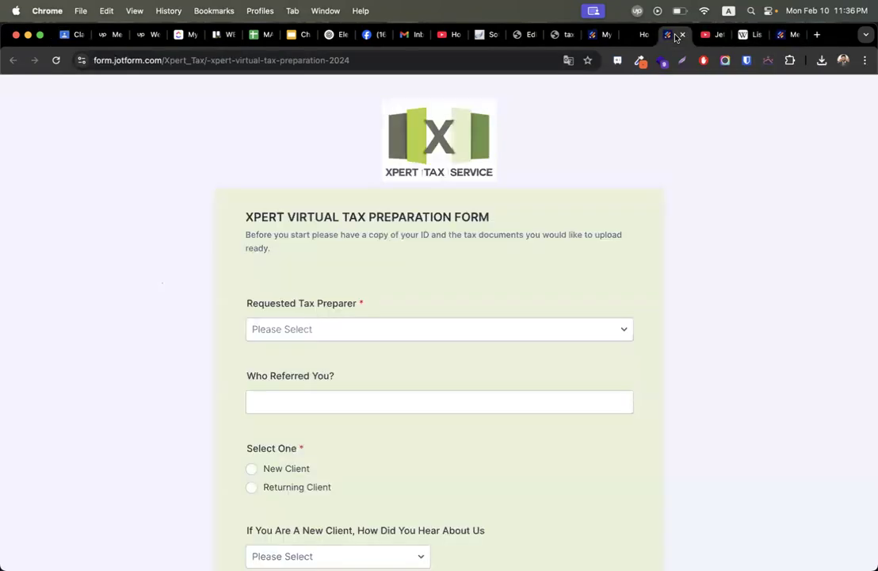
{"action": "left_click", "coordinate": [594, 37]}
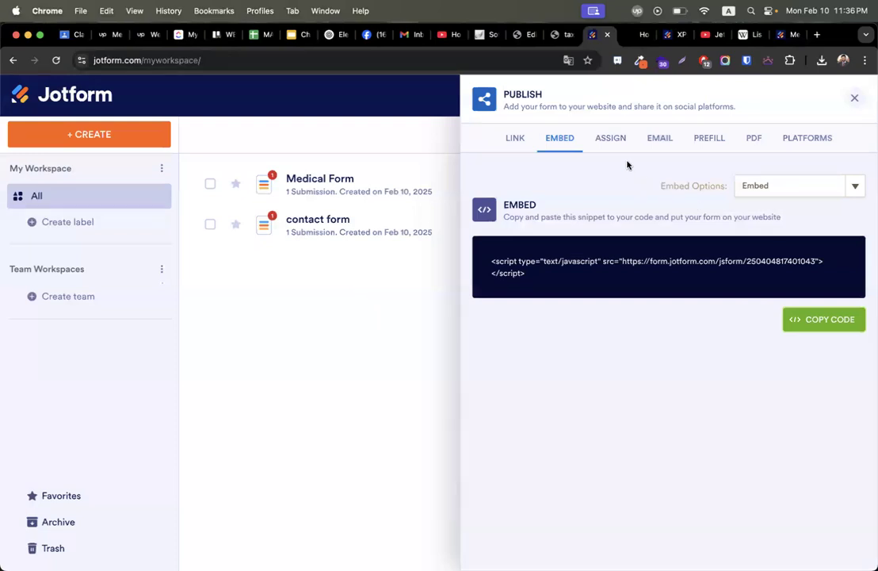
Switch the Jotform embed option to Source Code and select all of the generated HTML.
{"action": "left_click", "coordinate": [820, 185]}
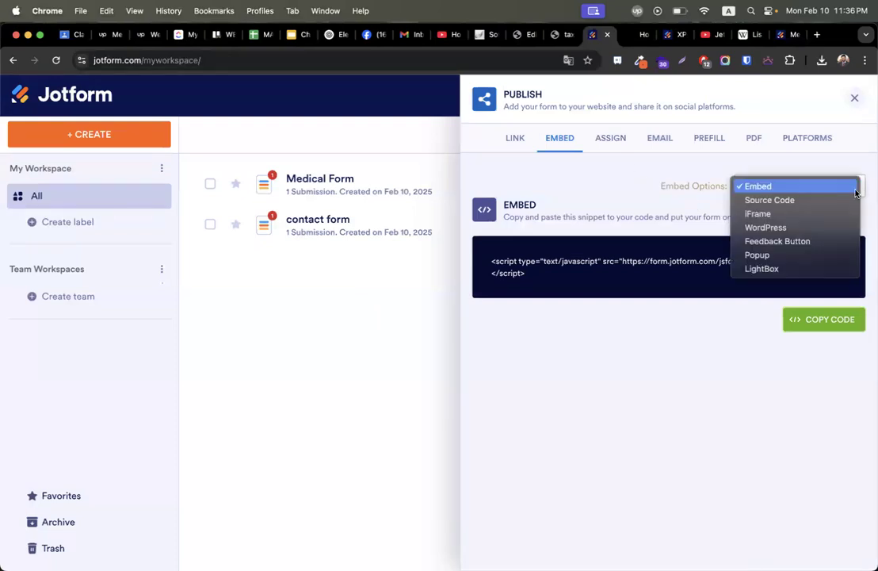
{"action": "left_click", "coordinate": [817, 200]}
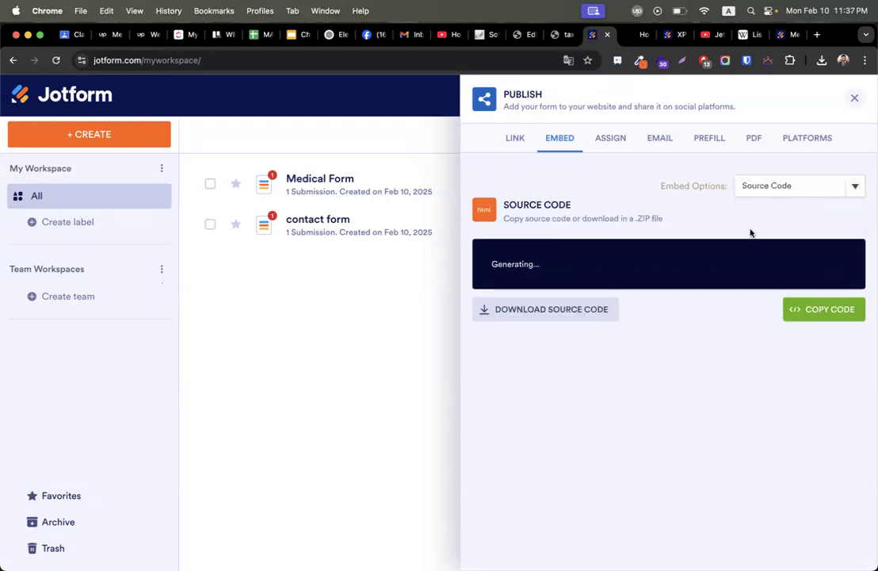
{"action": "left_click", "coordinate": [716, 281]}
{"action": "scroll", "coordinate": [714, 280], "scroll_direction": "down", "scroll_amount": 10}
{"action": "scroll", "coordinate": [712, 280], "scroll_direction": "down", "scroll_amount": 15}
{"action": "scroll", "coordinate": [712, 280], "scroll_direction": "up", "scroll_amount": 10}
{"action": "scroll", "coordinate": [712, 280], "scroll_direction": "up", "scroll_amount": 15}
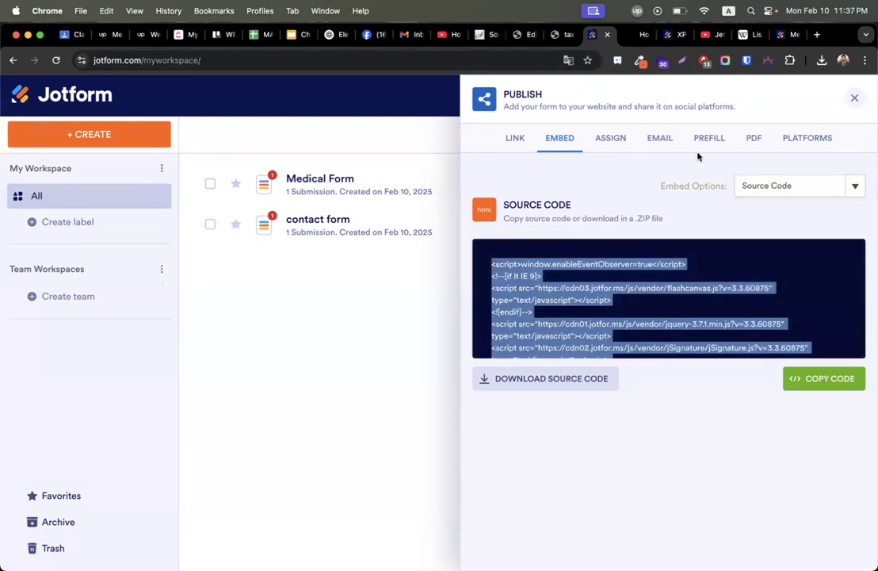
{"action": "left_click", "coordinate": [70, 34]}
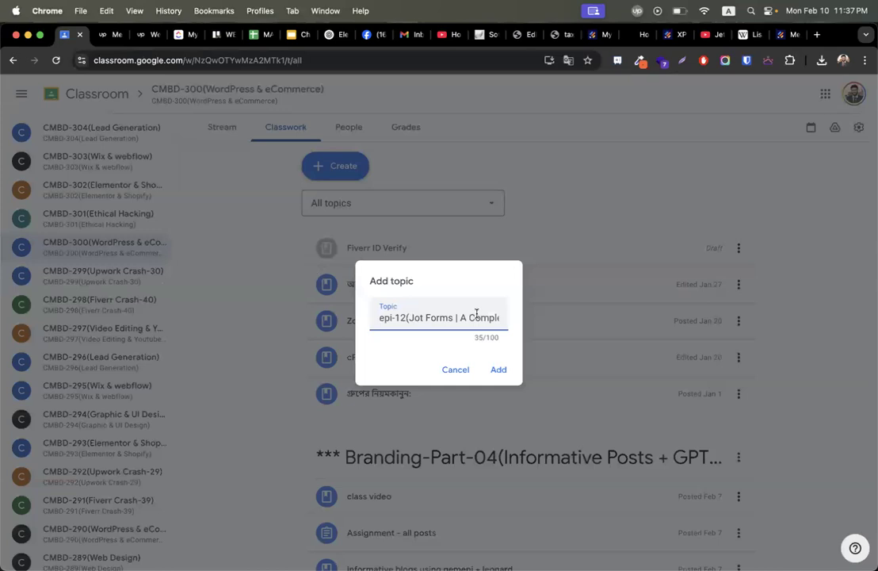
Complete the topic name with 'Builder' and add the topic 'epi-12(Jot Forms | A Complete Form Builder)'.
{"action": "key", "text": "Down"}
{"action": "type", "text": "Builder"}
{"action": "key", "text": "Return"}
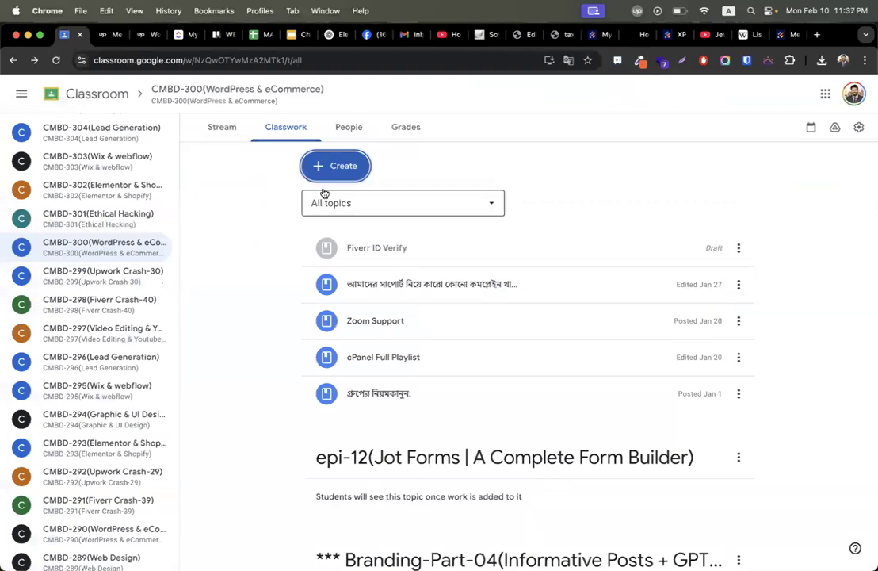
Create a new assignment titled 'Assignment - jot form'.
{"action": "left_click", "coordinate": [326, 175]}
{"action": "left_click", "coordinate": [363, 206]}
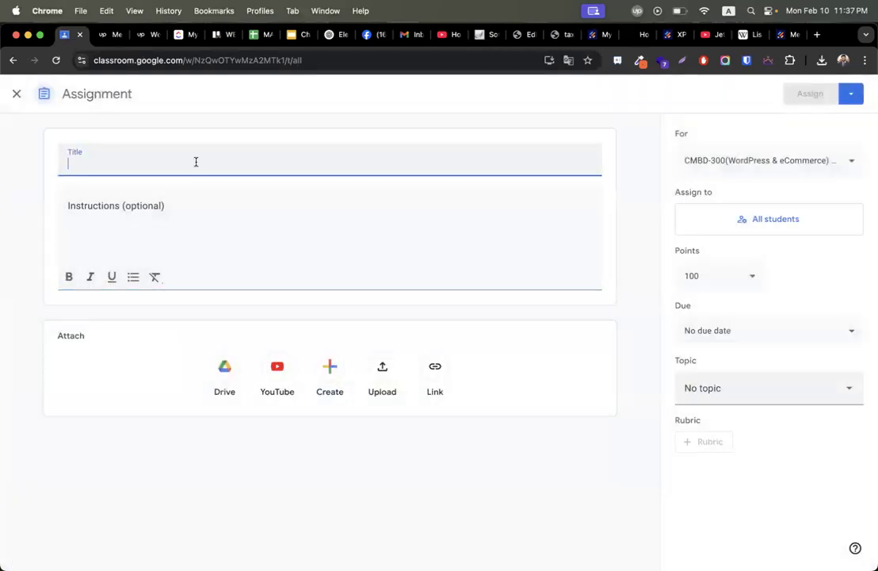
{"action": "type", "text": "Assignme"}
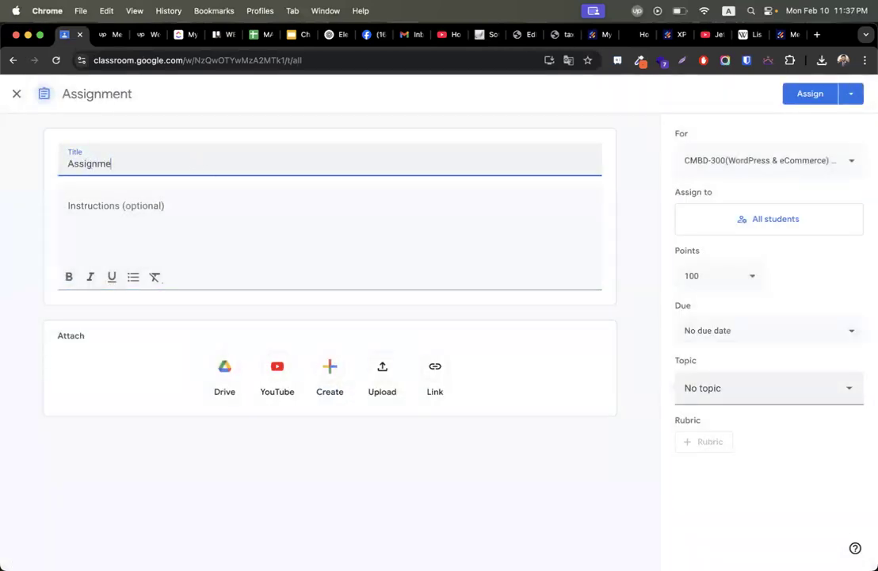
{"action": "type", "text": "nt - jot form"}
Write the Task-01 redesign instruction with the pasted medical form link, then start a 'Task -02' line.
{"action": "left_click", "coordinate": [163, 205]}
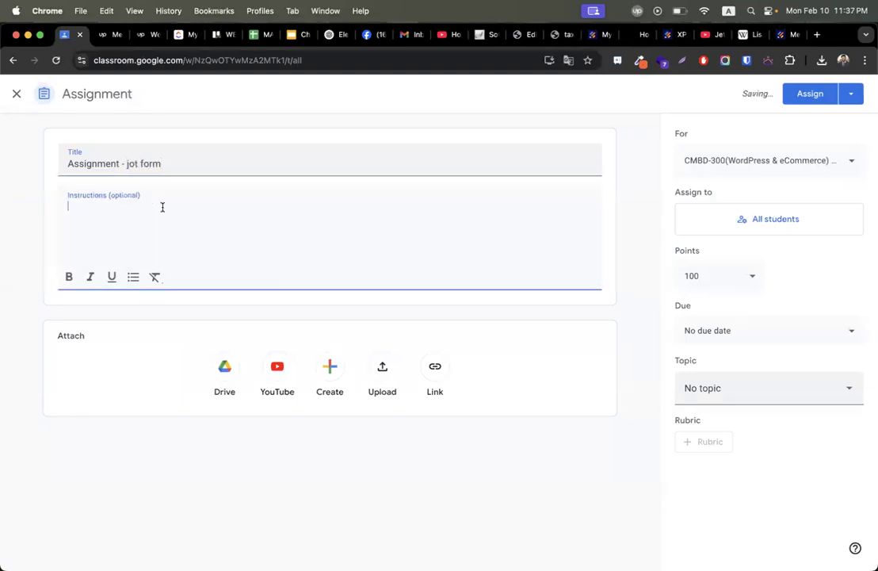
{"action": "type", "text": "Task-01: Redes"}
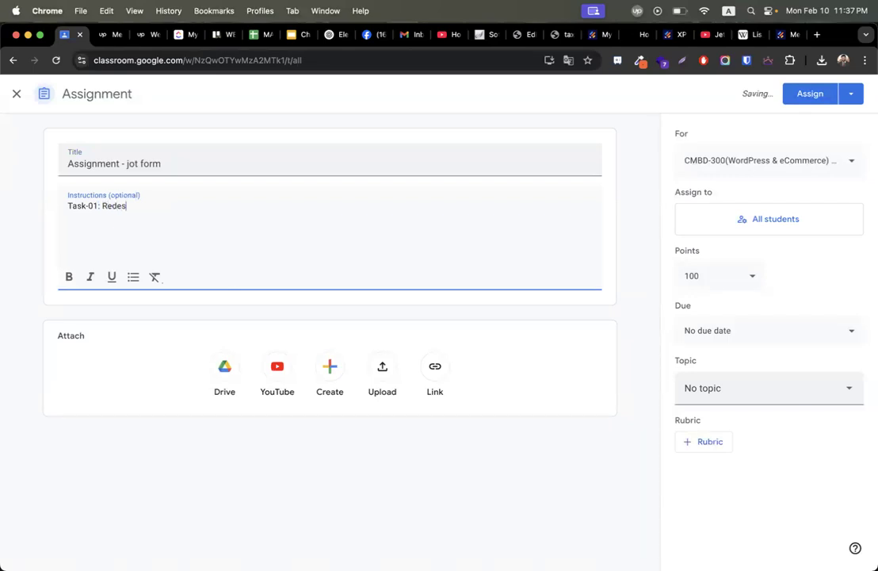
{"action": "type", "text": "ign and add more fields "}
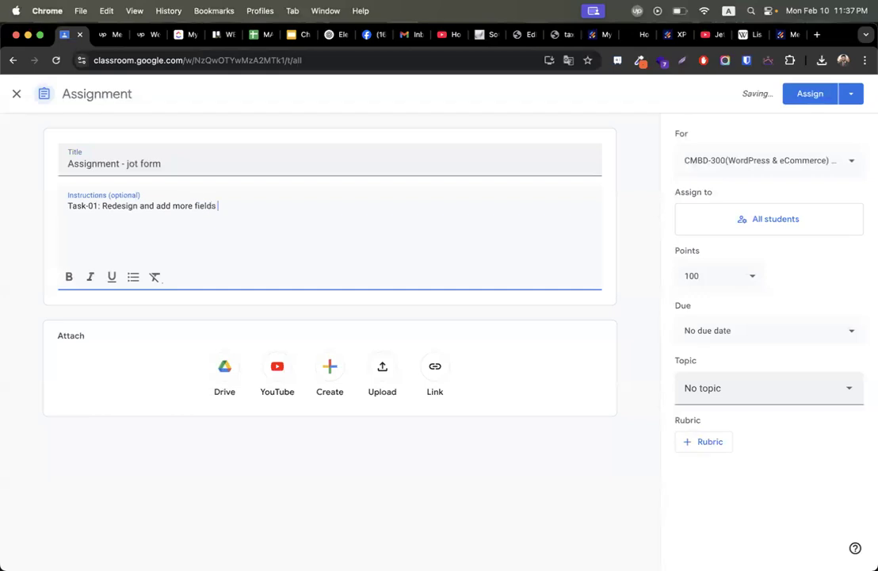
{"action": "type", "text": "with this form"}
{"action": "type", "text": "https://form.jotform.com/mia.039/medical-form"}
{"action": "type", "text": "submit the "}
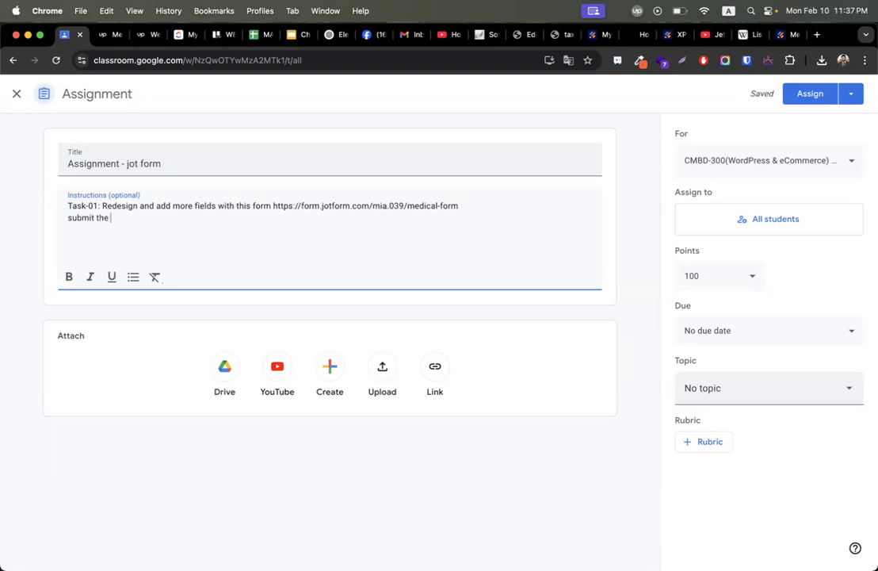
{"action": "type", "text": "jot form link"}
{"action": "key", "text": "Return"}
{"action": "key", "text": "Return"}
{"action": "type", "text": "Task -02"}
{"action": "key", "text": "Return"}
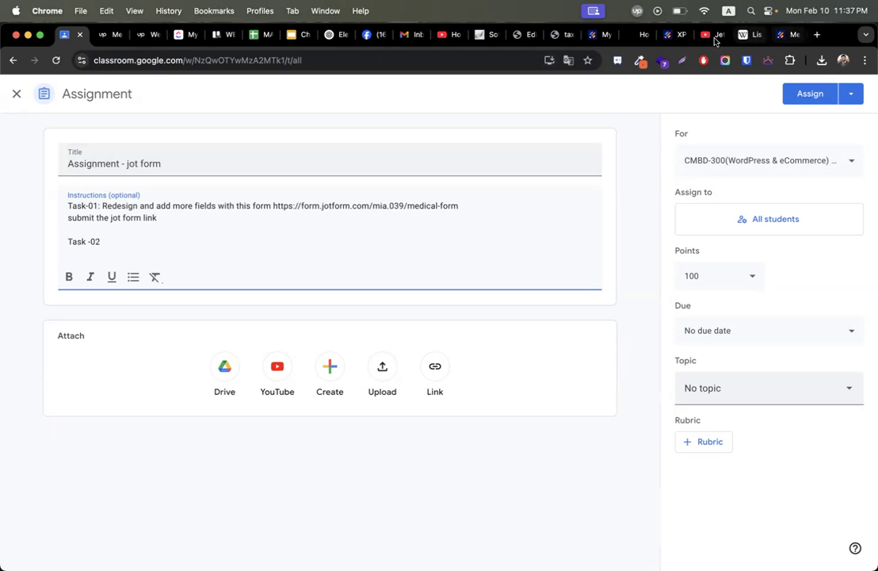
{"action": "left_click", "coordinate": [644, 34]}
{"action": "left_click", "coordinate": [800, 138]}
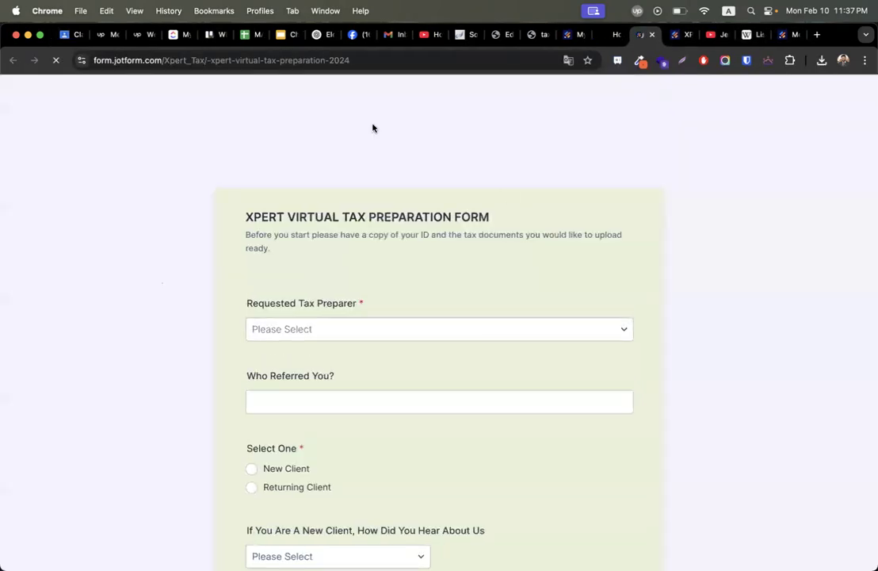
Copy the Xpert Virtual Tax Preparation form's URL after scrolling through the form.
{"action": "left_click", "coordinate": [270, 61]}
{"action": "key", "text": "super+c"}
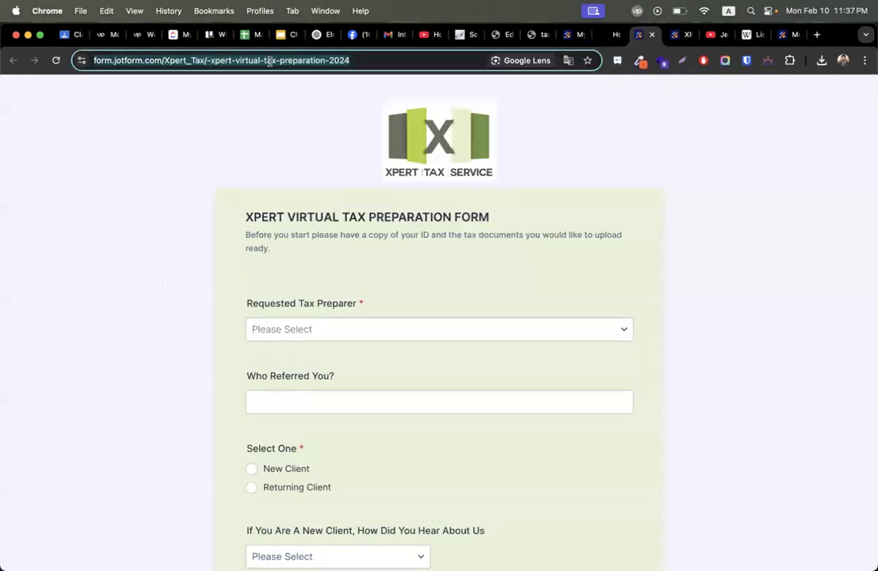
{"action": "scroll", "coordinate": [161, 351], "scroll_direction": "down", "scroll_amount": 15}
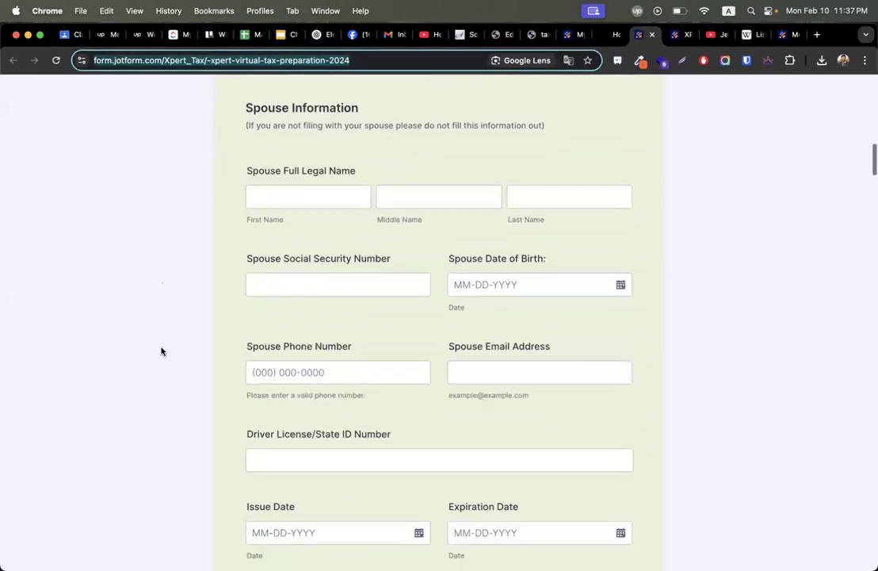
{"action": "scroll", "coordinate": [161, 351], "scroll_direction": "down", "scroll_amount": 20}
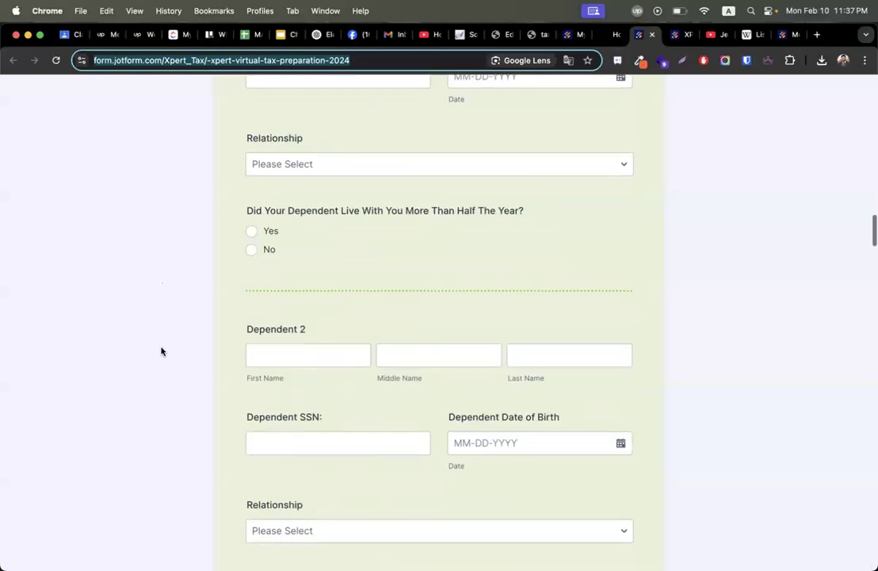
{"action": "scroll", "coordinate": [161, 351], "scroll_direction": "up", "scroll_amount": 20}
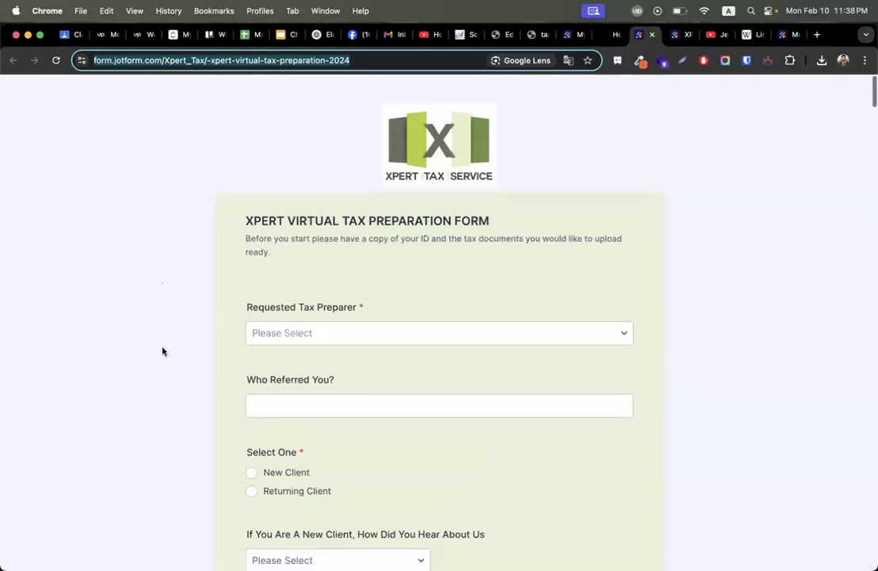
{"action": "scroll", "coordinate": [448, 449], "scroll_direction": "down", "scroll_amount": 5}
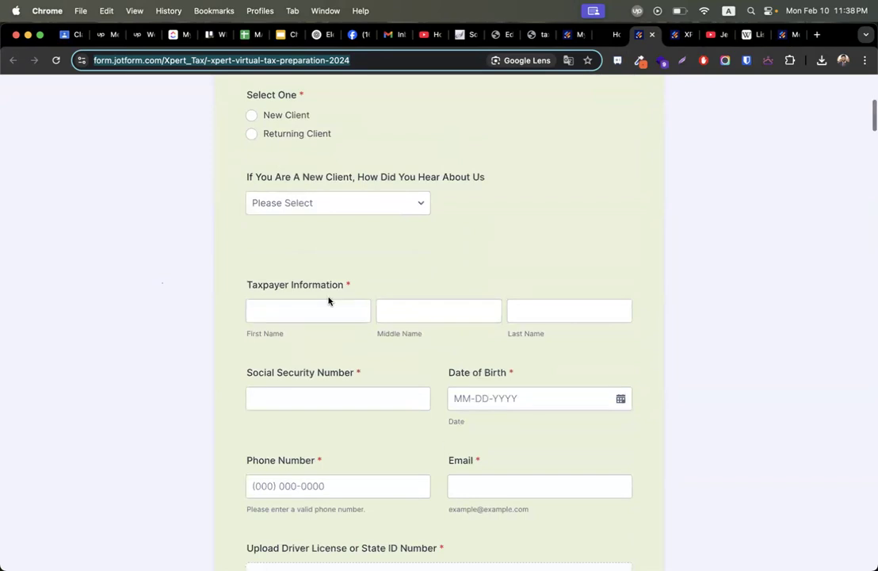
{"action": "scroll", "coordinate": [328, 301], "scroll_direction": "down", "scroll_amount": 10}
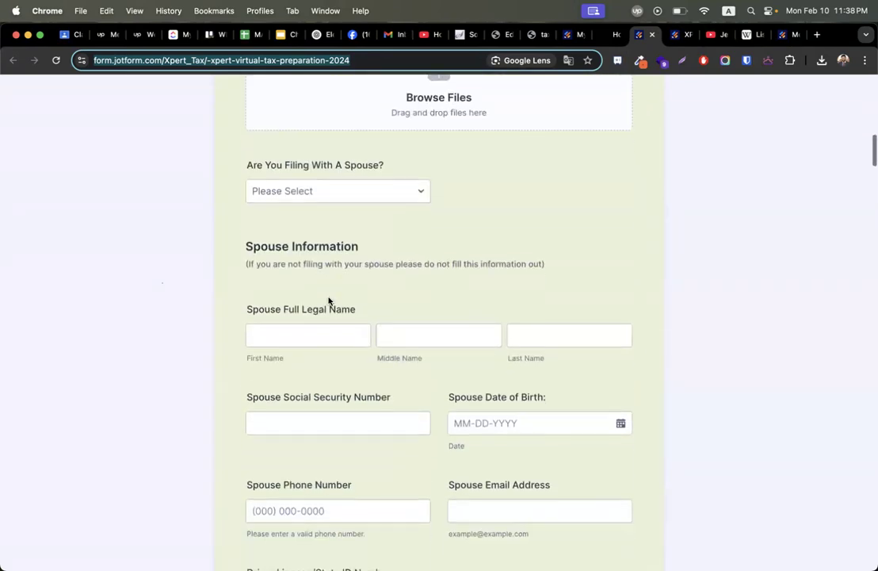
{"action": "scroll", "coordinate": [328, 300], "scroll_direction": "down", "scroll_amount": 7}
{"action": "scroll", "coordinate": [328, 300], "scroll_direction": "up", "scroll_amount": 9}
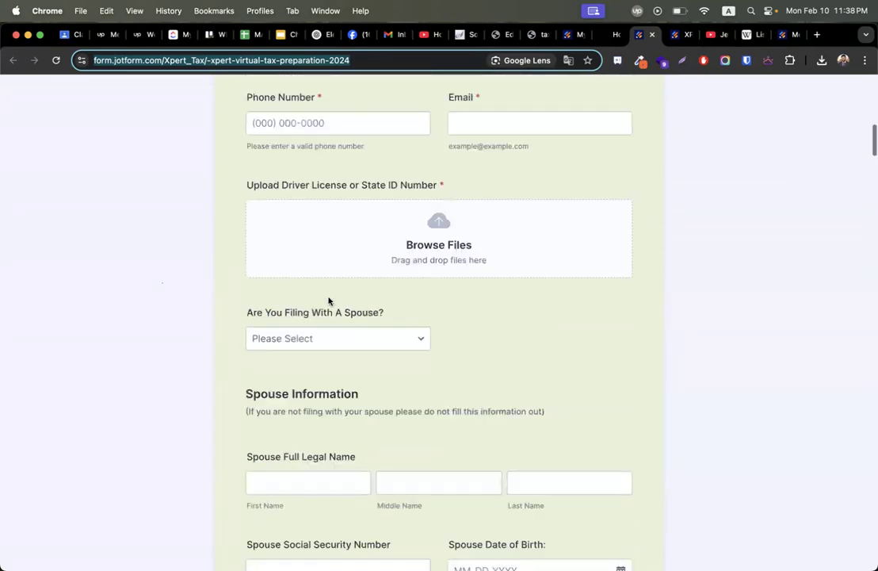
{"action": "scroll", "coordinate": [328, 301], "scroll_direction": "down", "scroll_amount": 5}
{"action": "scroll", "coordinate": [510, 328], "scroll_direction": "down", "scroll_amount": 6}
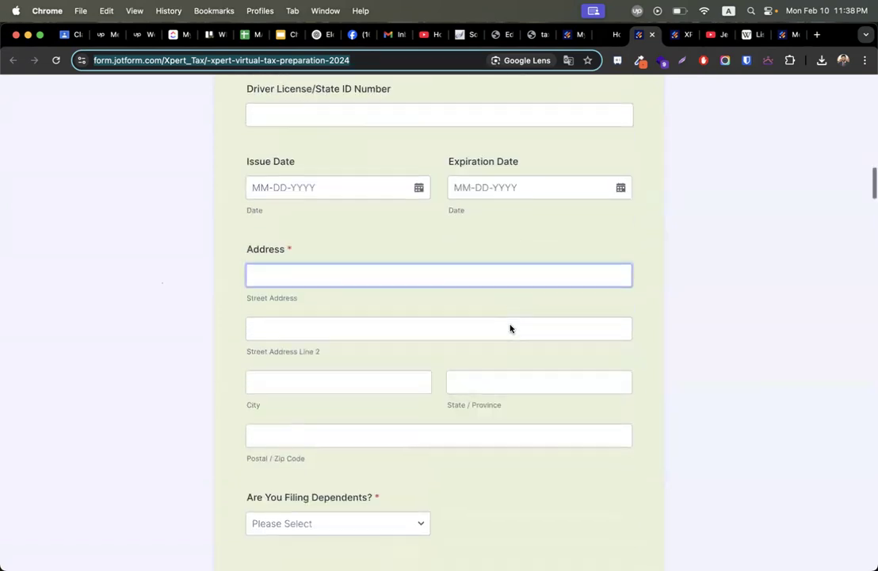
{"action": "scroll", "coordinate": [509, 328], "scroll_direction": "down", "scroll_amount": 15}
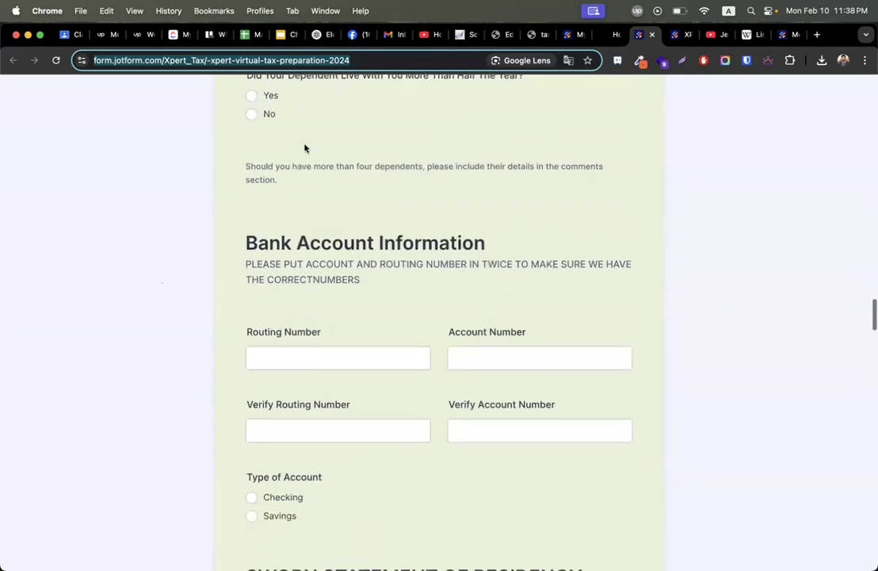
{"action": "left_click", "coordinate": [65, 34]}
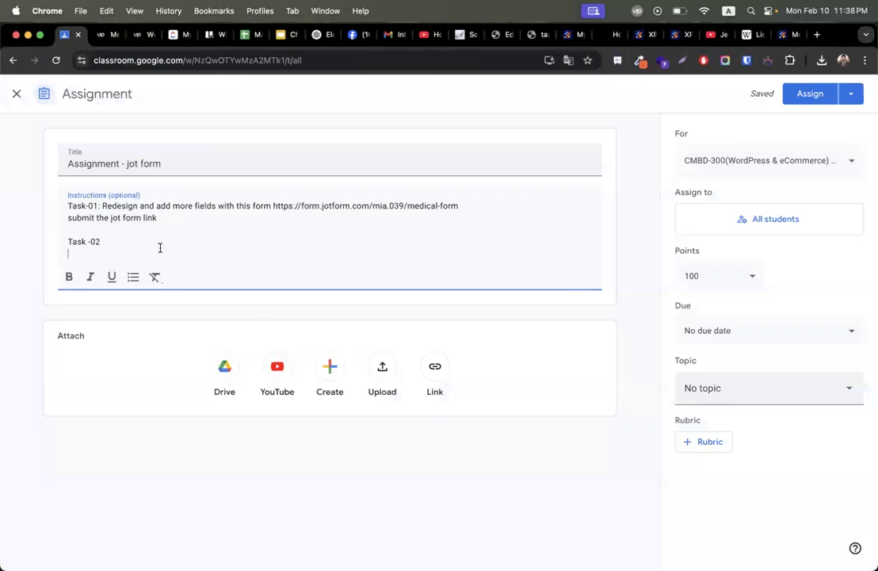
Under Task -02, write 'Complete the form as it is :', paste the tax form link, and add the website submission line.
{"action": "type", "text": "Complete the form as it is"}
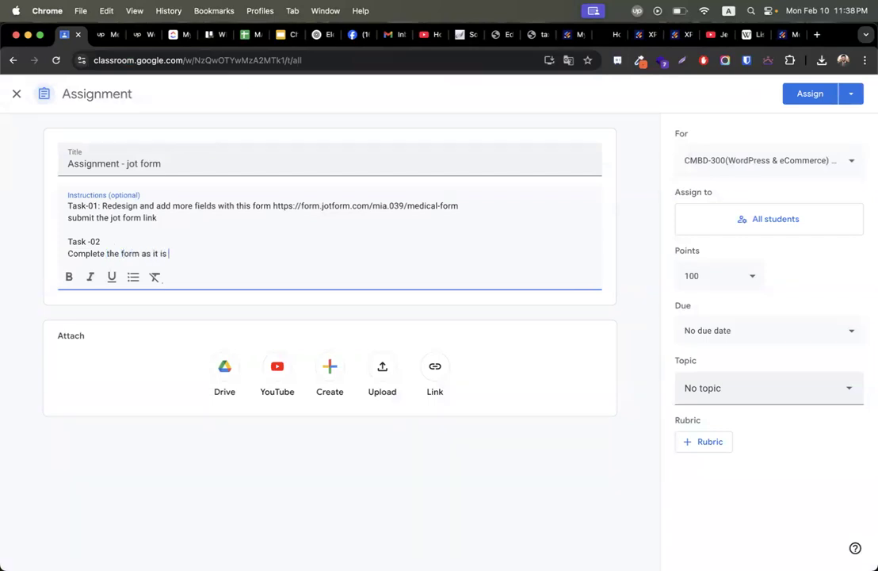
{"action": "type", "text": " :"}
{"action": "key", "text": "super+v"}
{"action": "key", "text": "Return"}
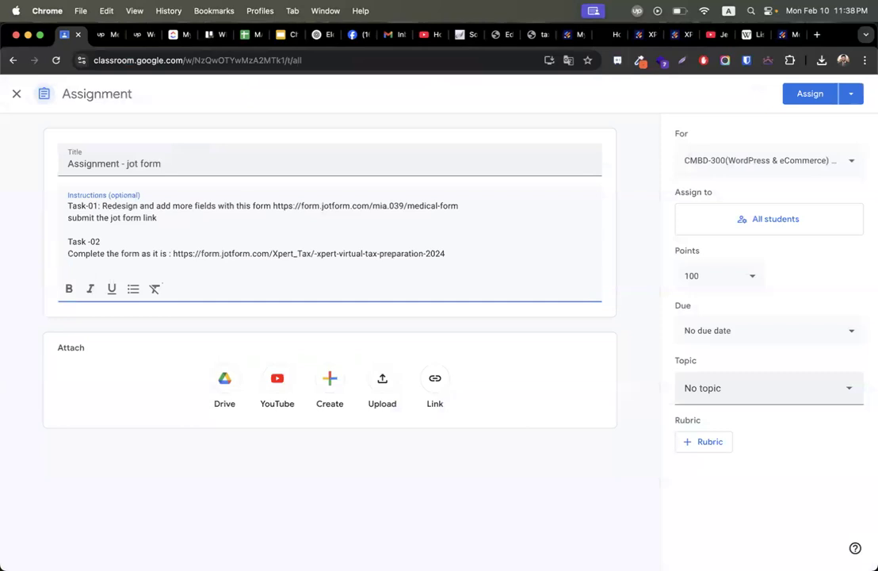
{"action": "type", "text": "put the form at your website and submit the page link"}
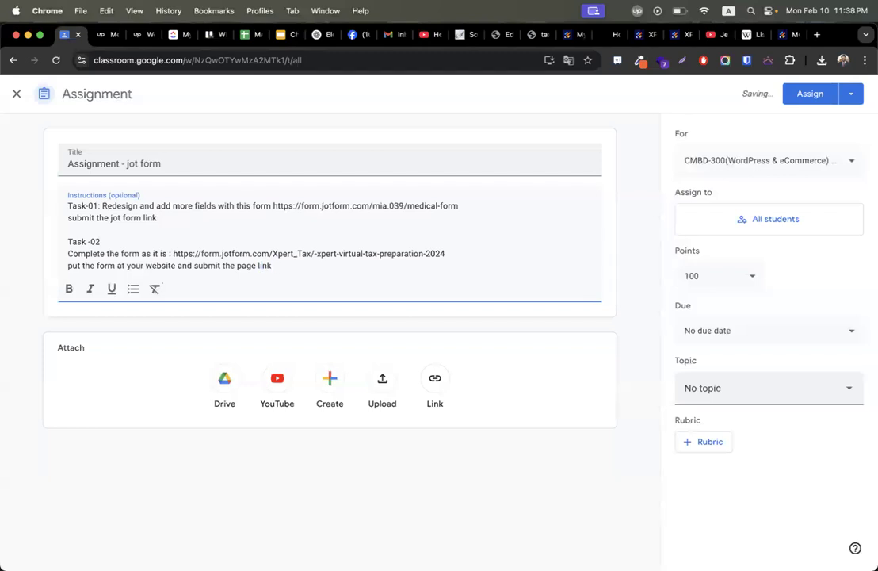
{"action": "left_click", "coordinate": [571, 35]}
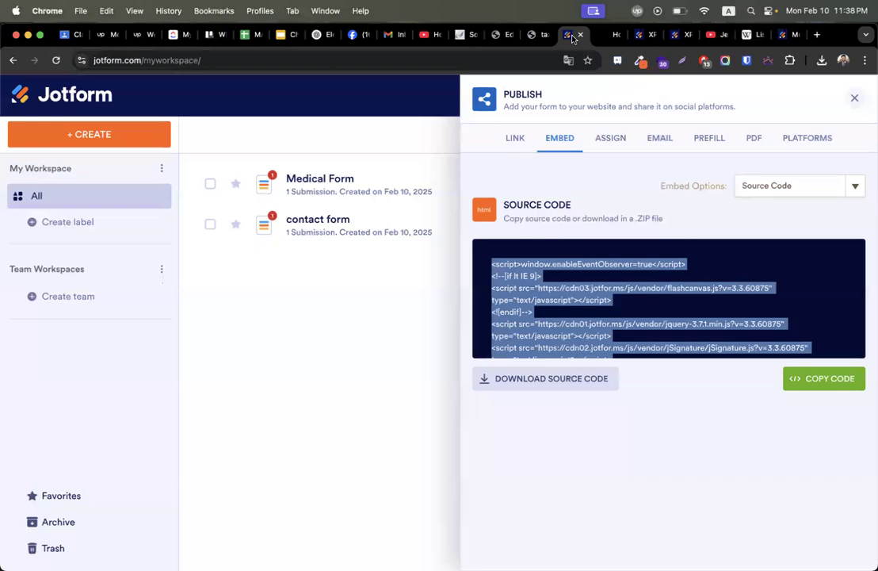
{"action": "left_click", "coordinate": [530, 35]}
{"action": "scroll", "coordinate": [397, 238], "scroll_direction": "up", "scroll_amount": 5}
{"action": "left_click_drag", "start_coordinate": [98, 181], "coordinate": [184, 181]}
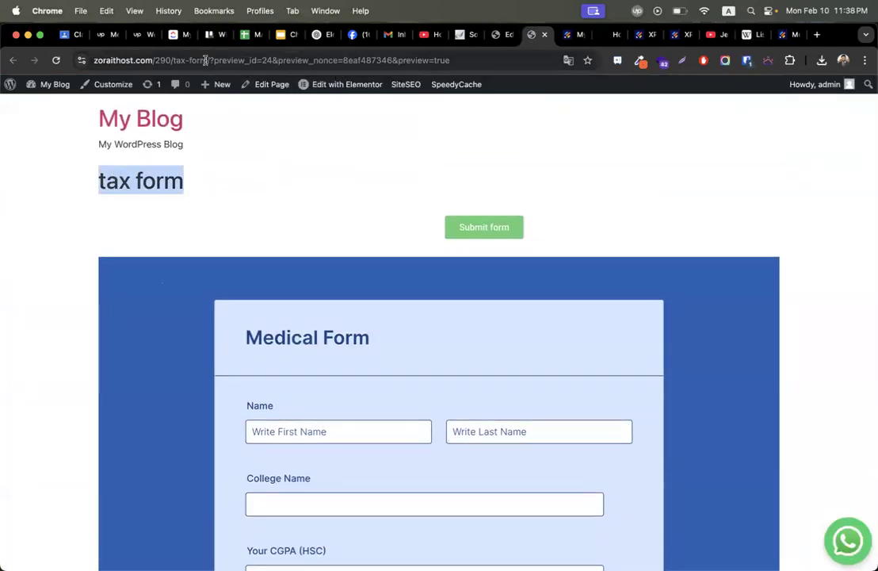
{"action": "left_click", "coordinate": [205, 61]}
{"action": "scroll", "coordinate": [240, 336], "scroll_direction": "up", "scroll_amount": 2}
{"action": "left_click", "coordinate": [787, 35]}
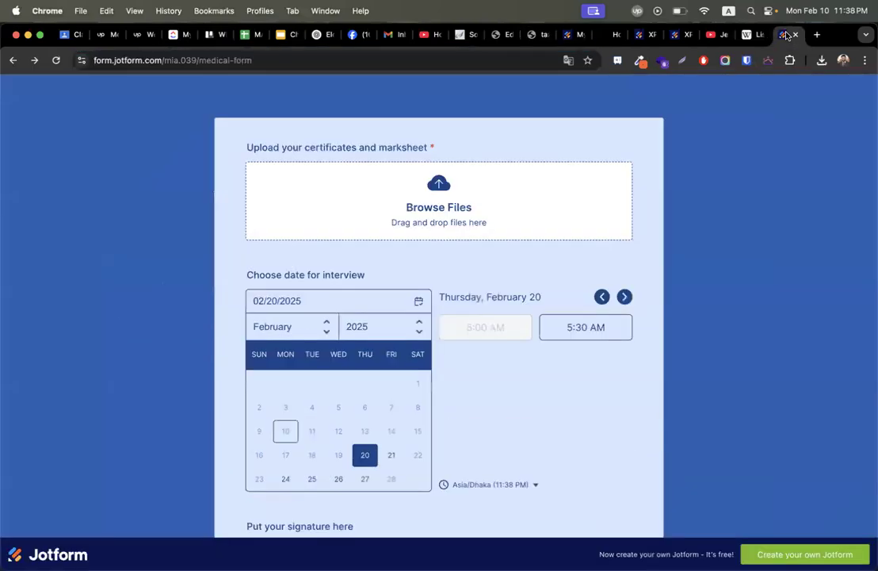
{"action": "left_click", "coordinate": [680, 35]}
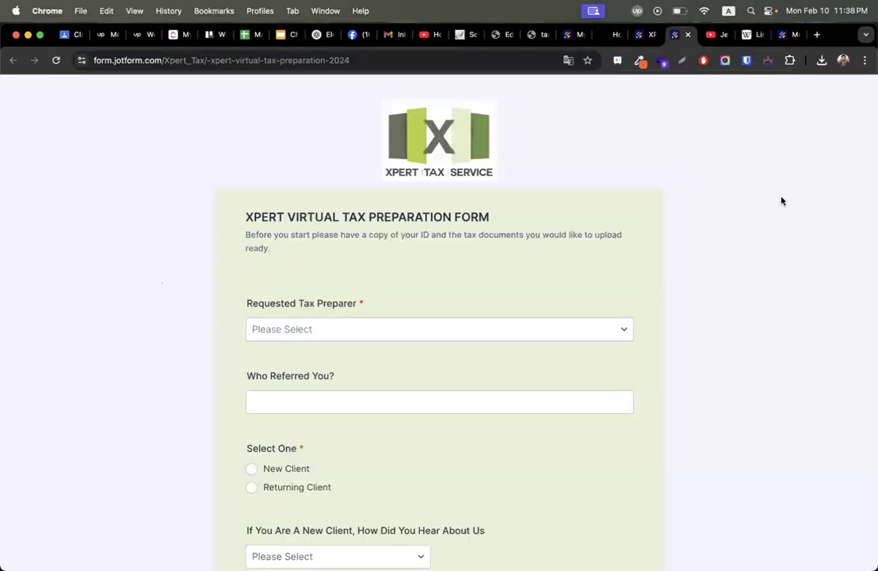
{"action": "left_click", "coordinate": [644, 35]}
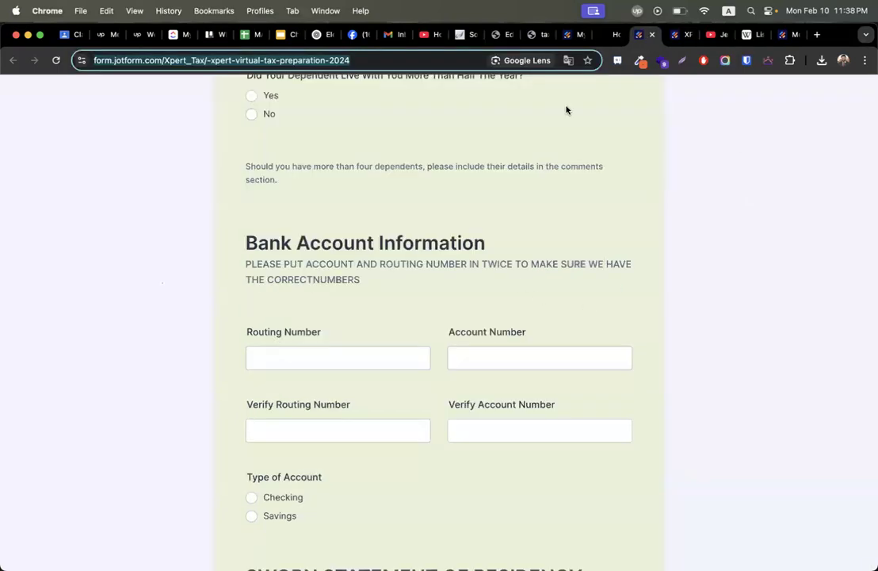
{"action": "scroll", "coordinate": [369, 423], "scroll_direction": "down", "scroll_amount": 3}
{"action": "left_click", "coordinate": [390, 260]}
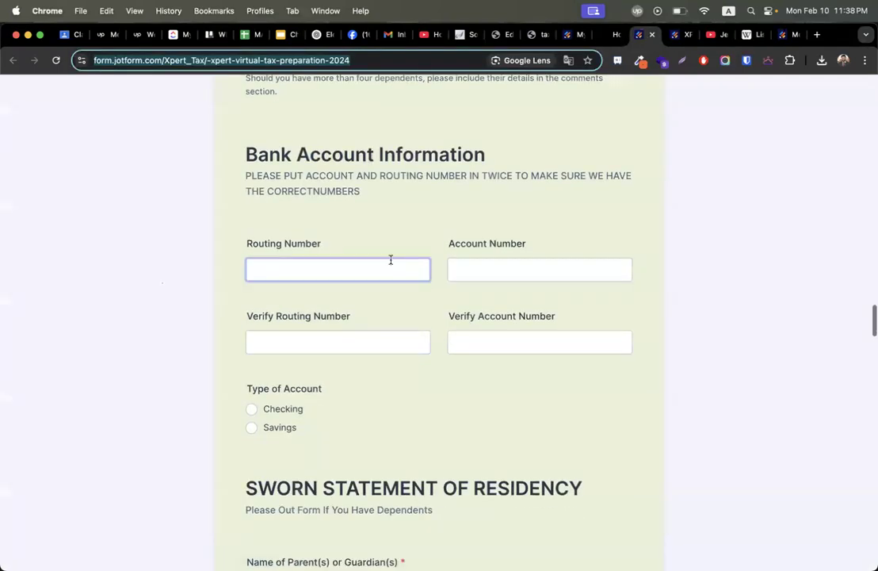
{"action": "left_click", "coordinate": [575, 271]}
{"action": "scroll", "coordinate": [574, 272], "scroll_direction": "down", "scroll_amount": 1}
{"action": "scroll", "coordinate": [576, 274], "scroll_direction": "down", "scroll_amount": 1}
{"action": "scroll", "coordinate": [576, 274], "scroll_direction": "up", "scroll_amount": 1}
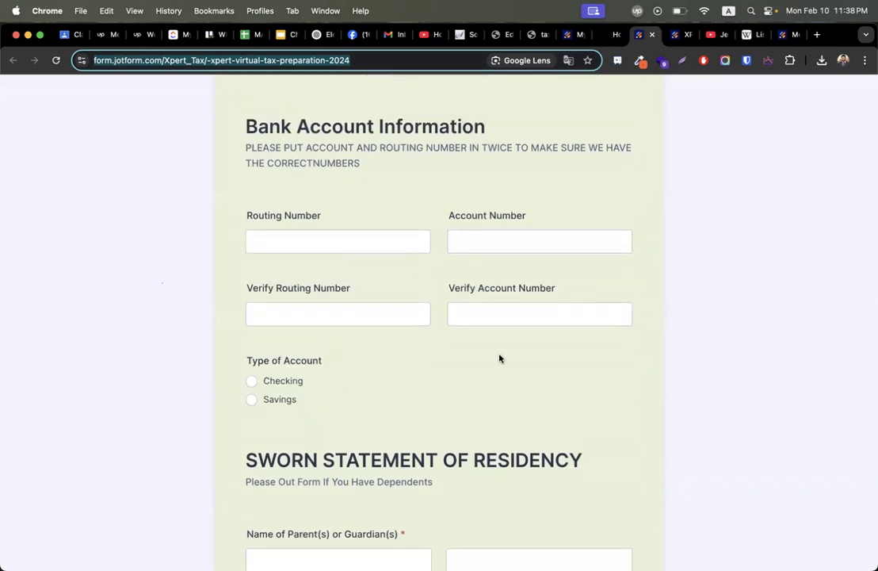
{"action": "scroll", "coordinate": [471, 406], "scroll_direction": "down", "scroll_amount": 2}
{"action": "scroll", "coordinate": [471, 405], "scroll_direction": "down", "scroll_amount": 1}
{"action": "scroll", "coordinate": [470, 406], "scroll_direction": "down", "scroll_amount": 10}
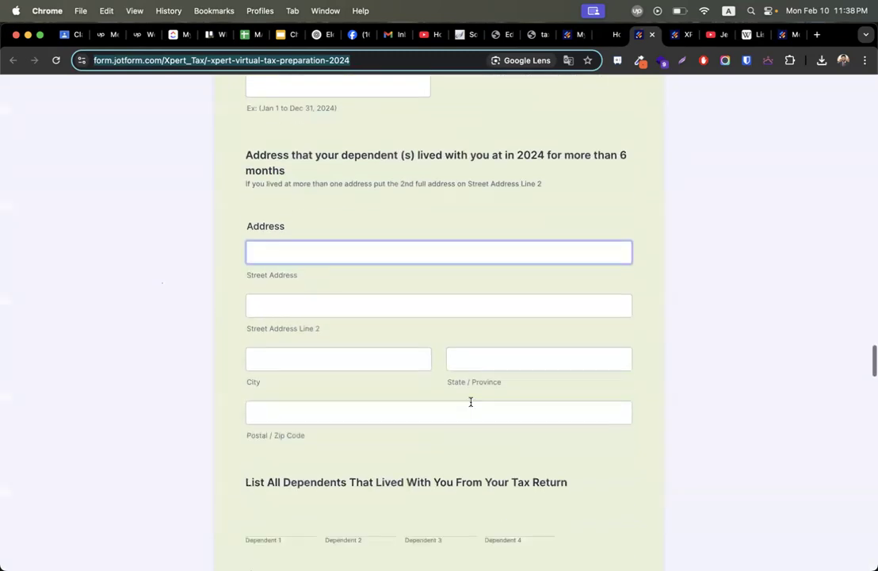
{"action": "scroll", "coordinate": [470, 406], "scroll_direction": "down", "scroll_amount": 3}
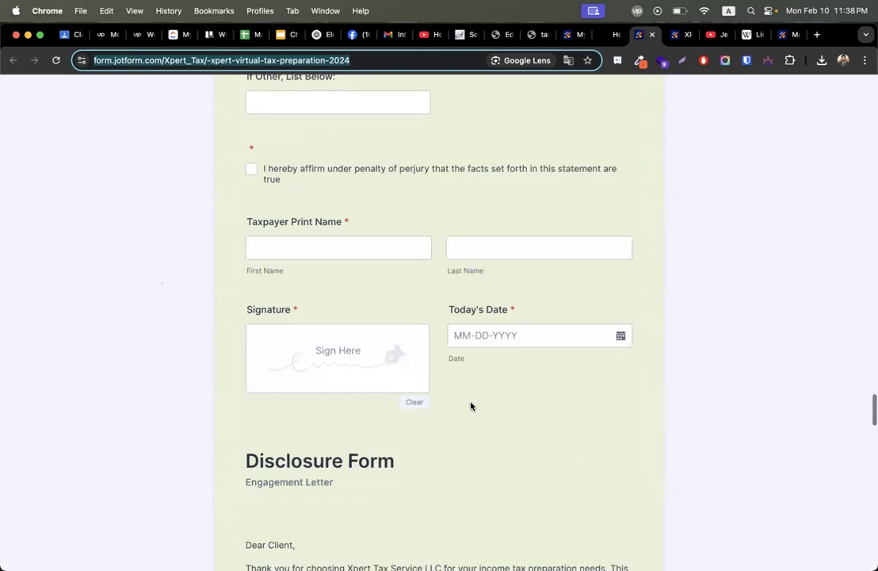
{"action": "scroll", "coordinate": [470, 406], "scroll_direction": "down", "scroll_amount": 3}
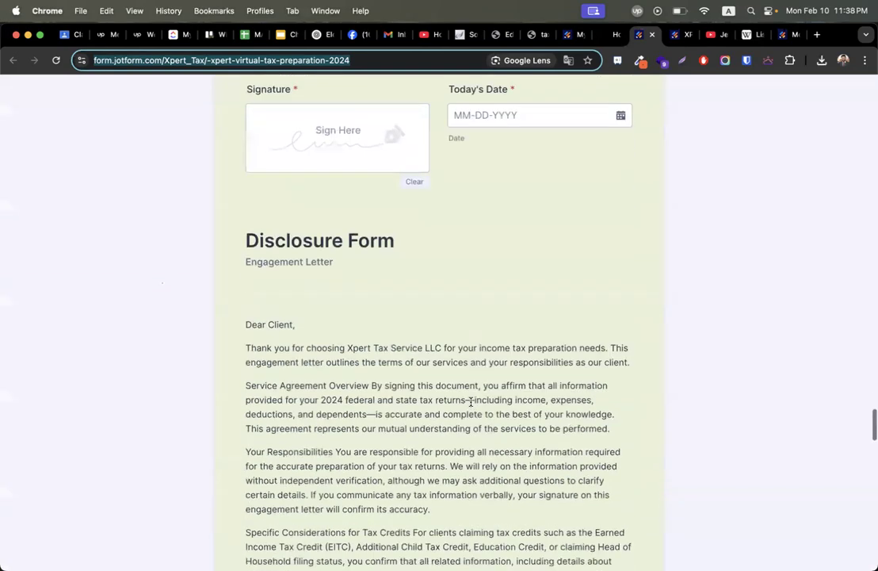
{"action": "scroll", "coordinate": [471, 406], "scroll_direction": "up", "scroll_amount": 2}
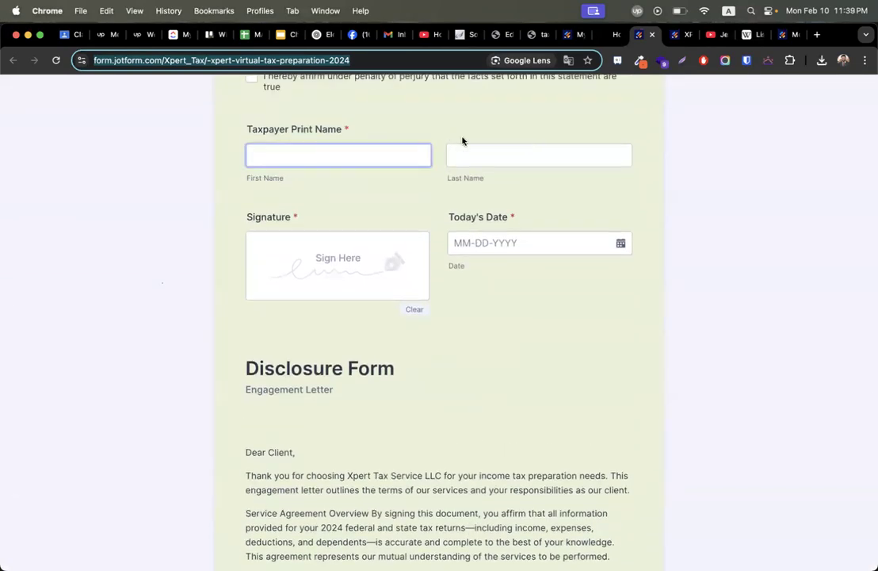
{"action": "left_click", "coordinate": [574, 34]}
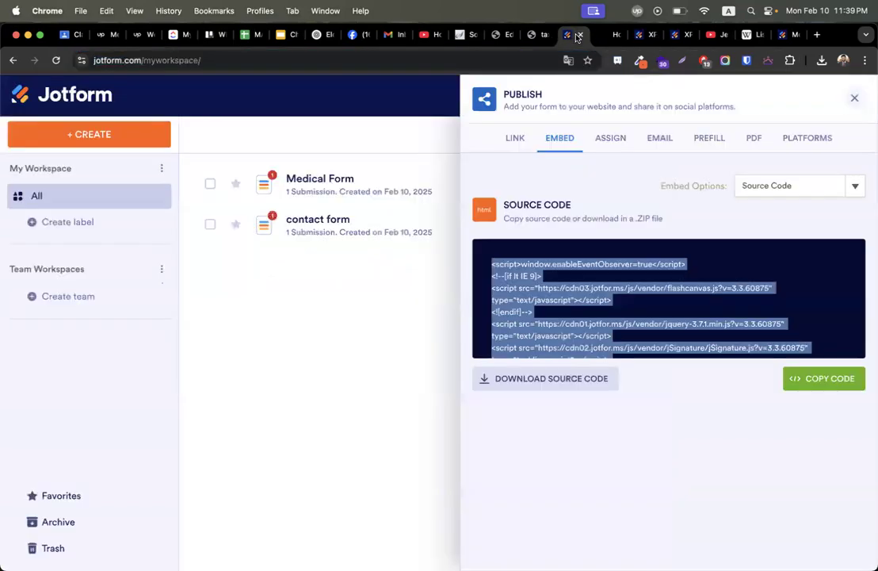
Close the Jotform publish panel and open the contact form in the builder.
{"action": "left_click", "coordinate": [854, 97]}
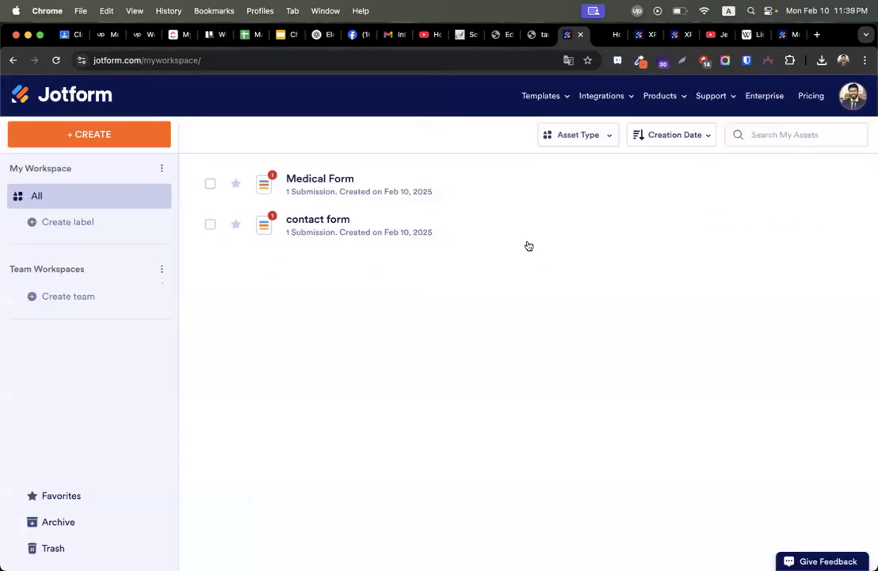
{"action": "left_click", "coordinate": [713, 229]}
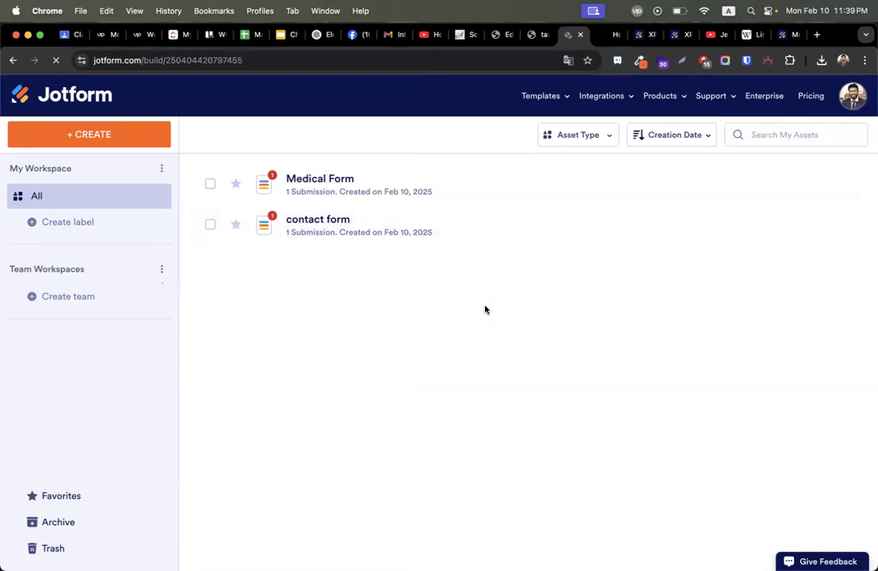
{"action": "scroll", "coordinate": [370, 378], "scroll_direction": "down", "scroll_amount": 5}
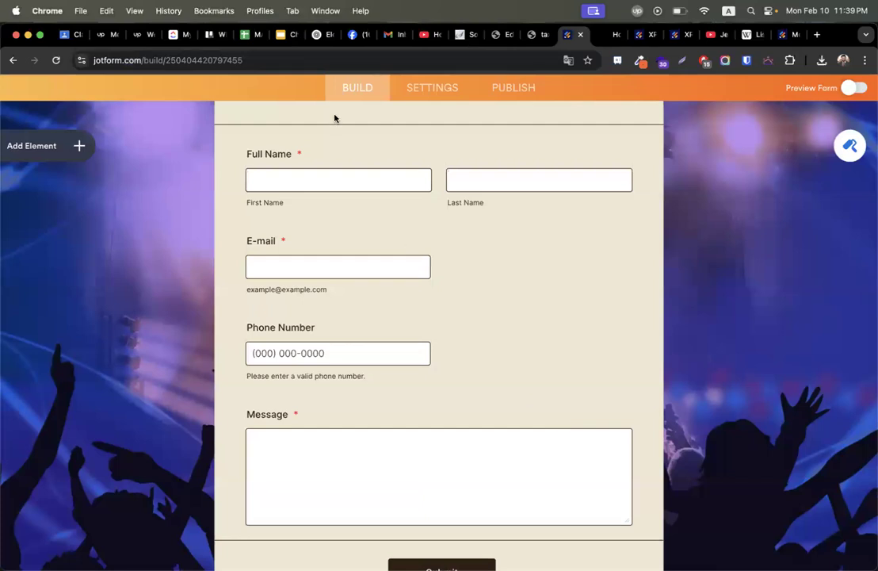
In the Classroom draft, highlight the Task -02 tax form link and the Task-01 medical form link.
{"action": "left_click", "coordinate": [65, 34]}
{"action": "left_click_drag", "start_coordinate": [173, 253], "coordinate": [460, 256]}
{"action": "left_click_drag", "start_coordinate": [277, 205], "coordinate": [473, 203]}
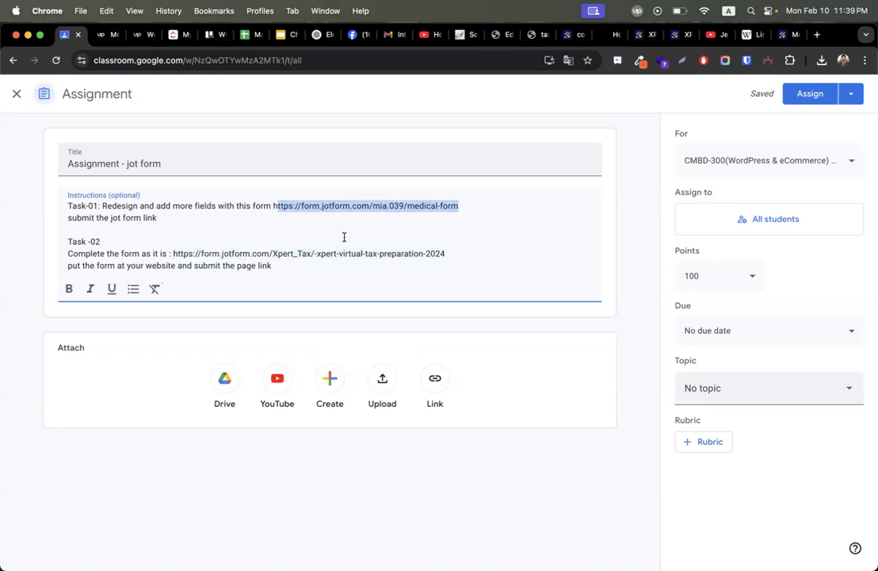
Highlight the 'submit the jot form link' line and the put-the-form-on-your-website instruction to review them.
{"action": "triple_click", "coordinate": [186, 216]}
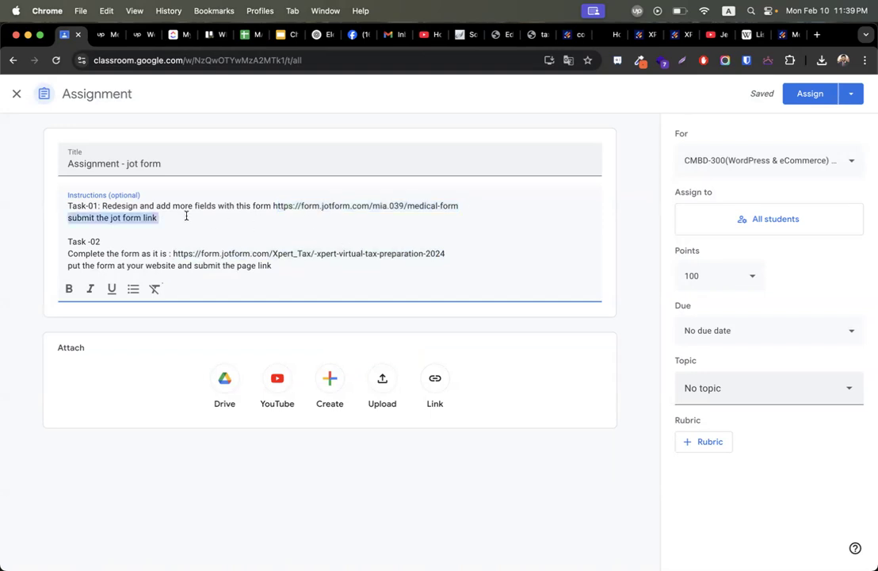
{"action": "left_click", "coordinate": [331, 283]}
{"action": "left_click_drag", "start_coordinate": [270, 263], "coordinate": [43, 266]}
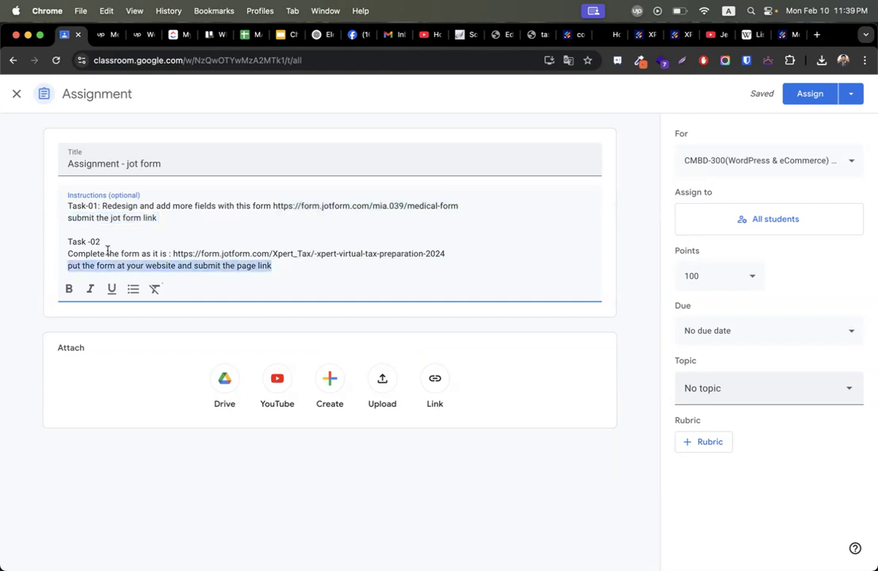
{"action": "left_click", "coordinate": [284, 269]}
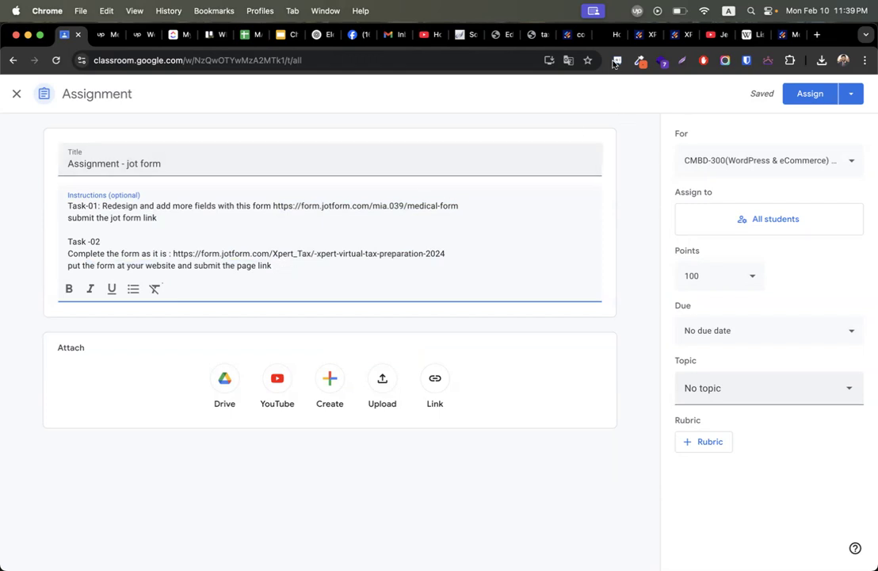
{"action": "left_click", "coordinate": [569, 34]}
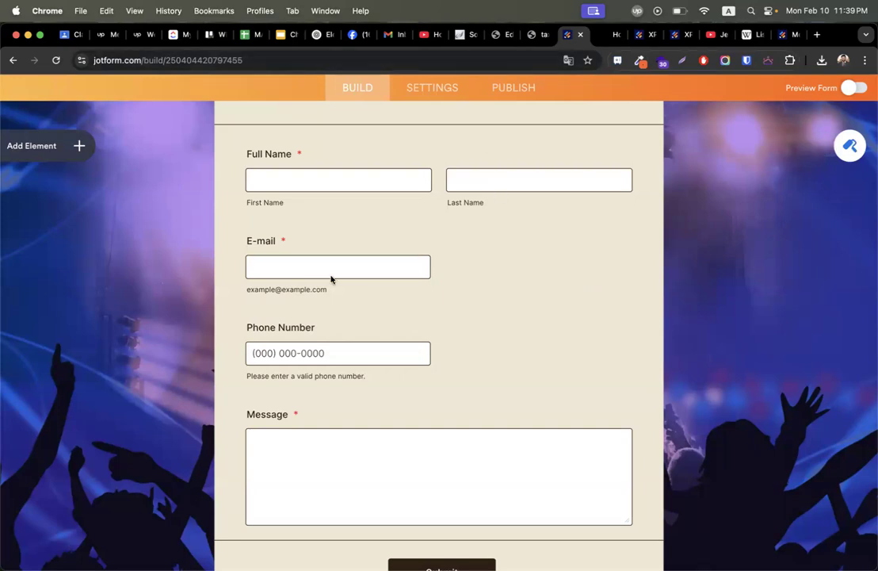
Change the contact form's E-mail field width from 310 to a fixed 100 PX.
{"action": "left_click", "coordinate": [285, 270]}
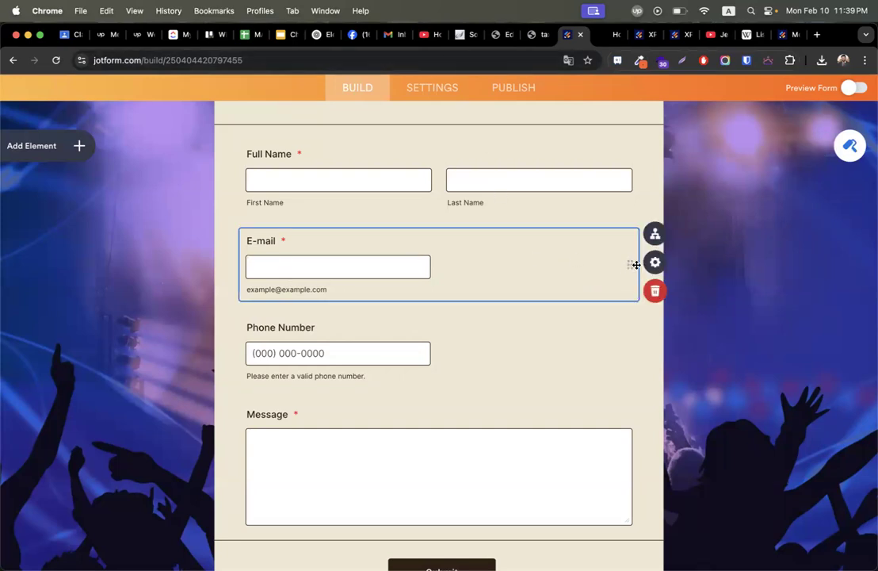
{"action": "left_click", "coordinate": [655, 235]}
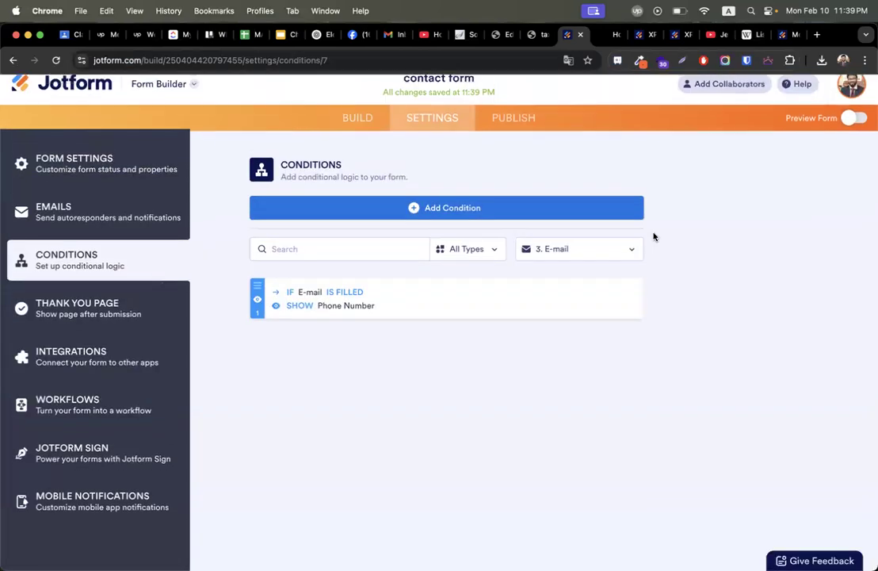
{"action": "left_click", "coordinate": [356, 131]}
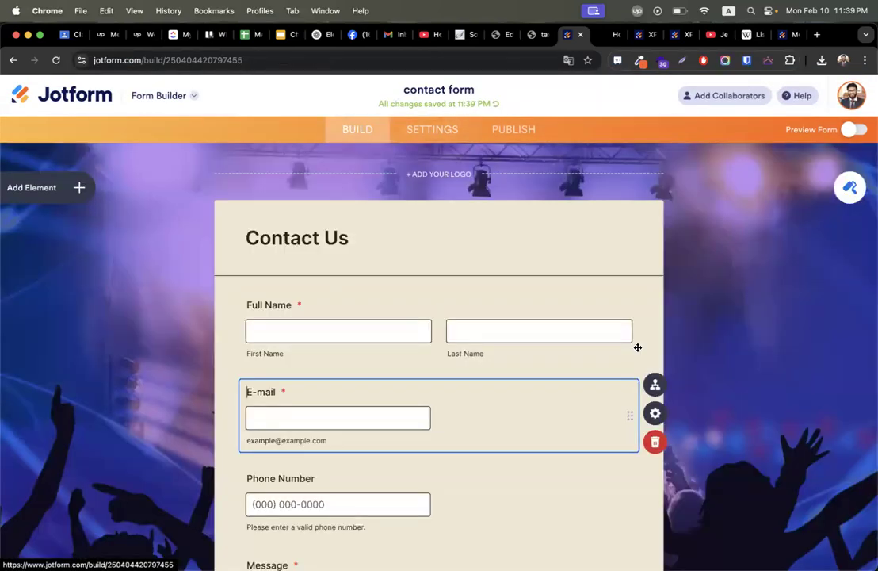
{"action": "scroll", "coordinate": [650, 318], "scroll_direction": "down", "scroll_amount": 5}
{"action": "left_click", "coordinate": [655, 215]}
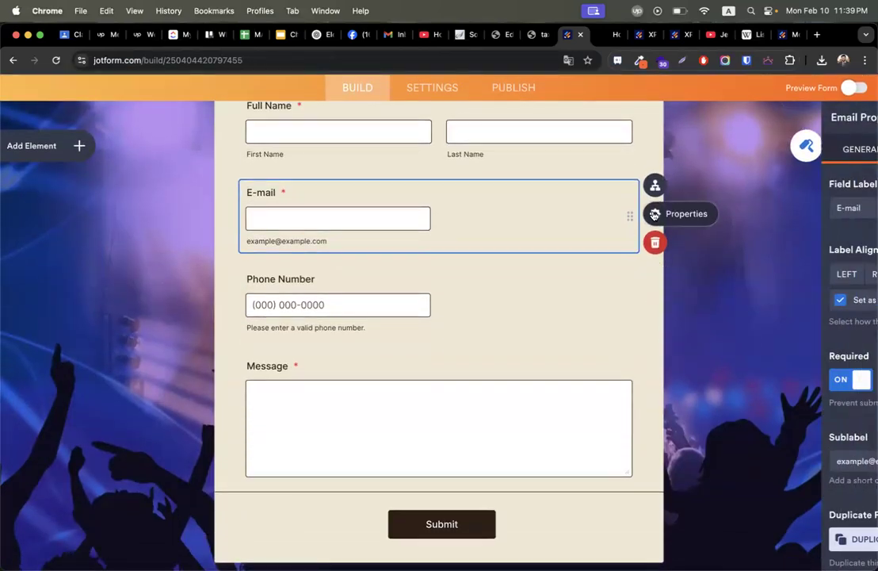
{"action": "scroll", "coordinate": [768, 365], "scroll_direction": "down", "scroll_amount": 1}
{"action": "scroll", "coordinate": [768, 364], "scroll_direction": "up", "scroll_amount": 1}
{"action": "left_click", "coordinate": [743, 159]}
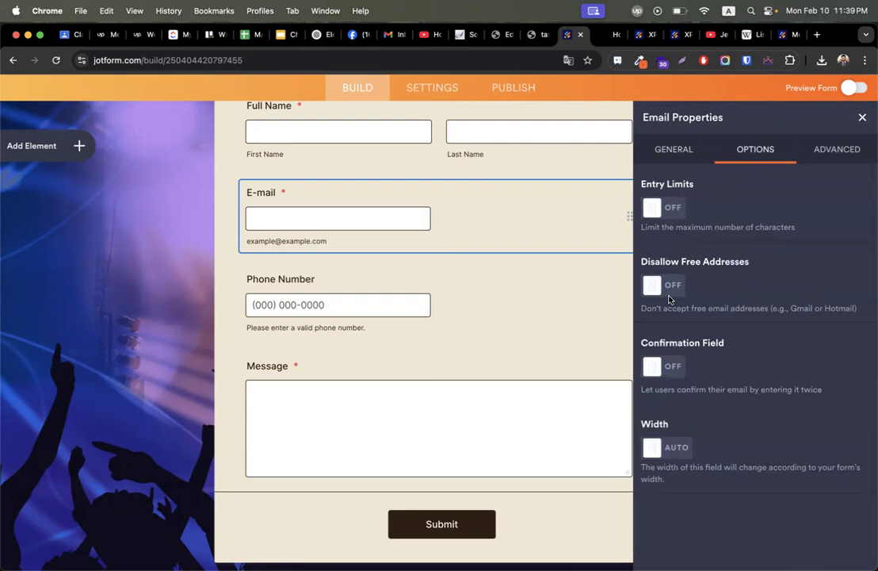
{"action": "left_click", "coordinate": [677, 448]}
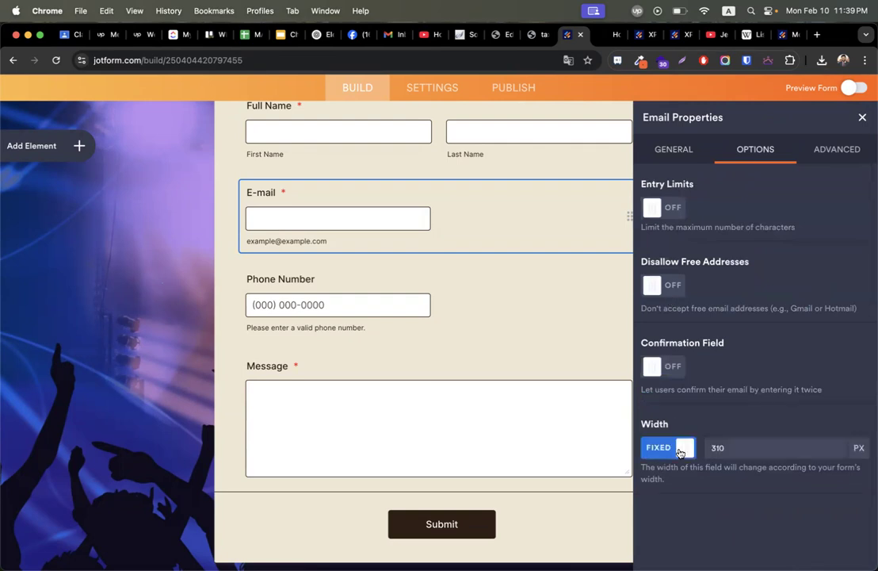
{"action": "double_click", "coordinate": [743, 442]}
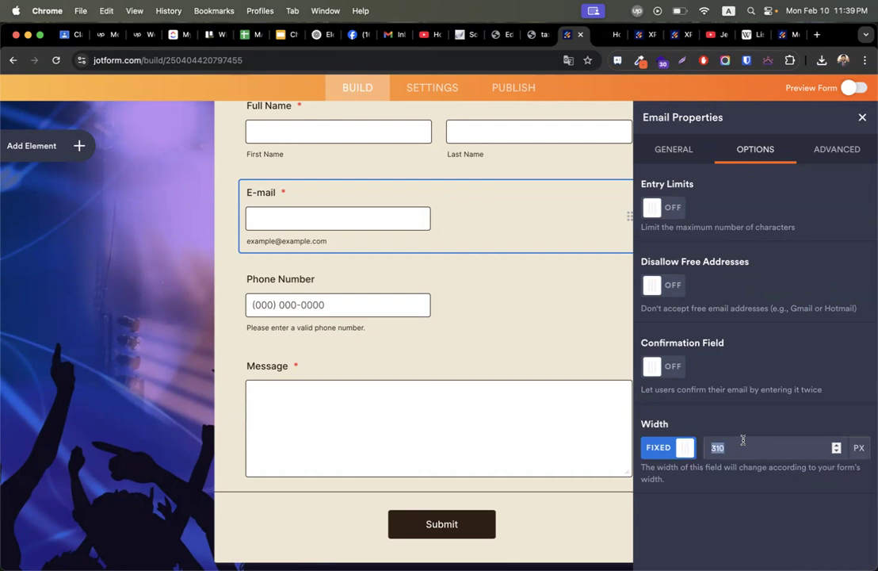
{"action": "type", "text": "100"}
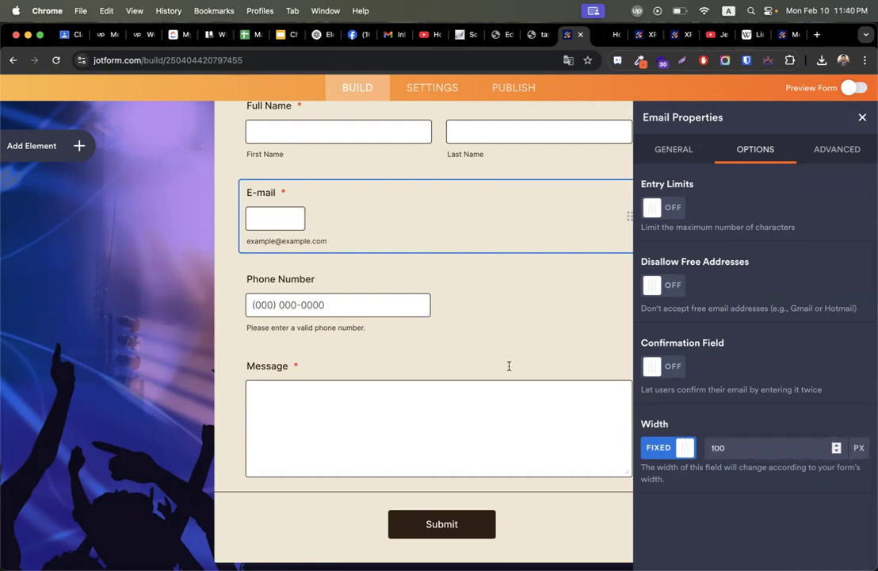
Inspect the Phone Number field's general, country code and advanced settings.
{"action": "left_click", "coordinate": [400, 279]}
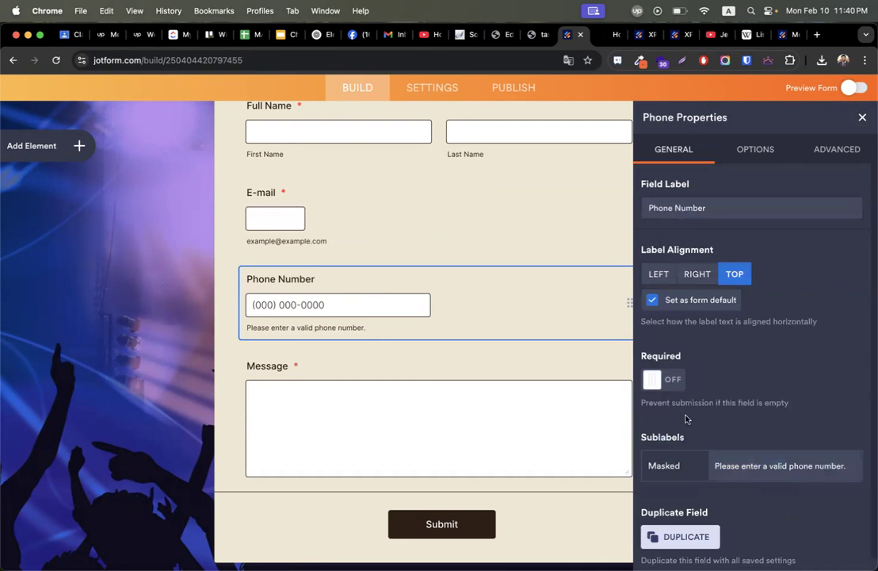
{"action": "left_click", "coordinate": [759, 149]}
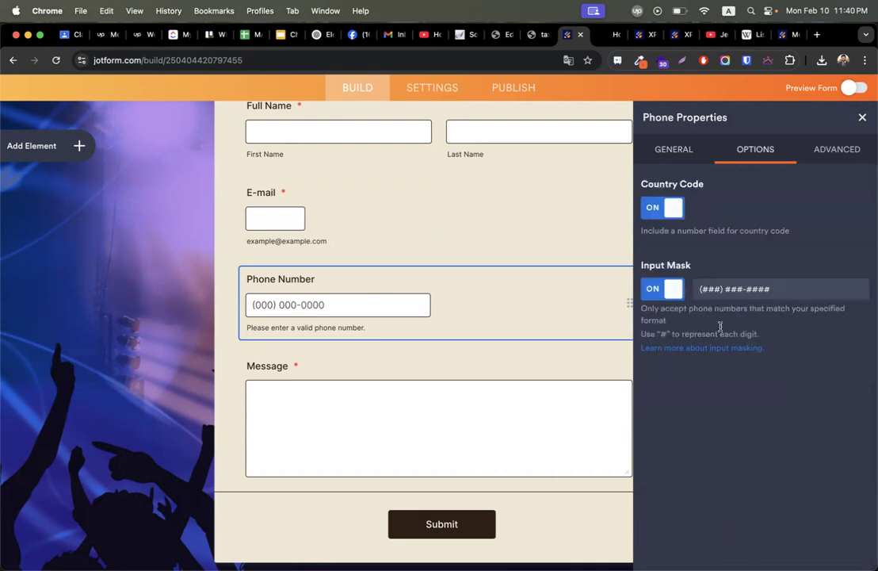
{"action": "left_click", "coordinate": [675, 149]}
{"action": "scroll", "coordinate": [726, 364], "scroll_direction": "down", "scroll_amount": 1}
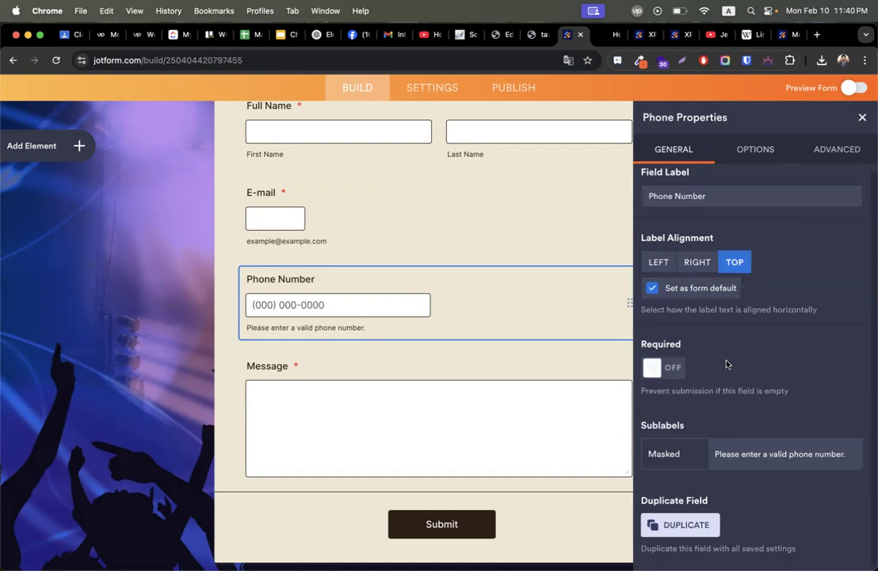
{"action": "left_click", "coordinate": [819, 151]}
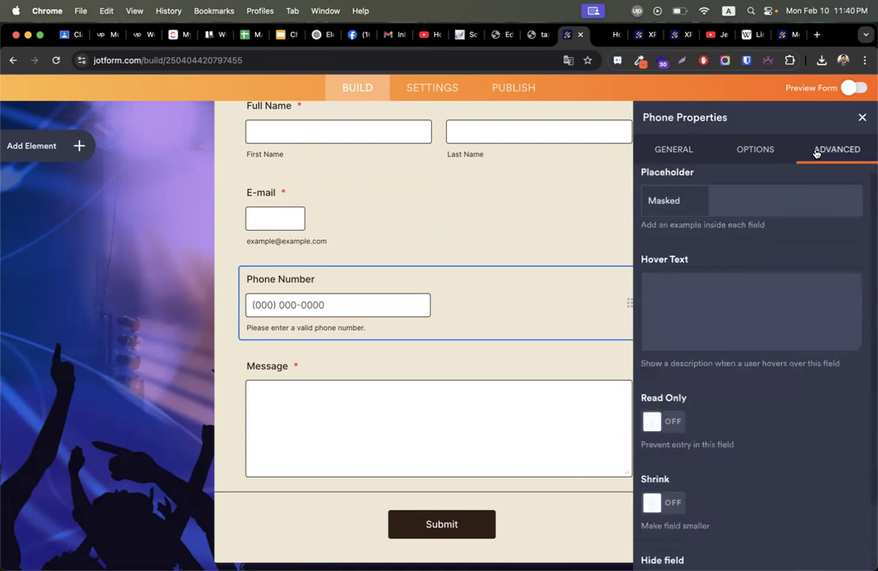
{"action": "scroll", "coordinate": [712, 417], "scroll_direction": "down", "scroll_amount": 3}
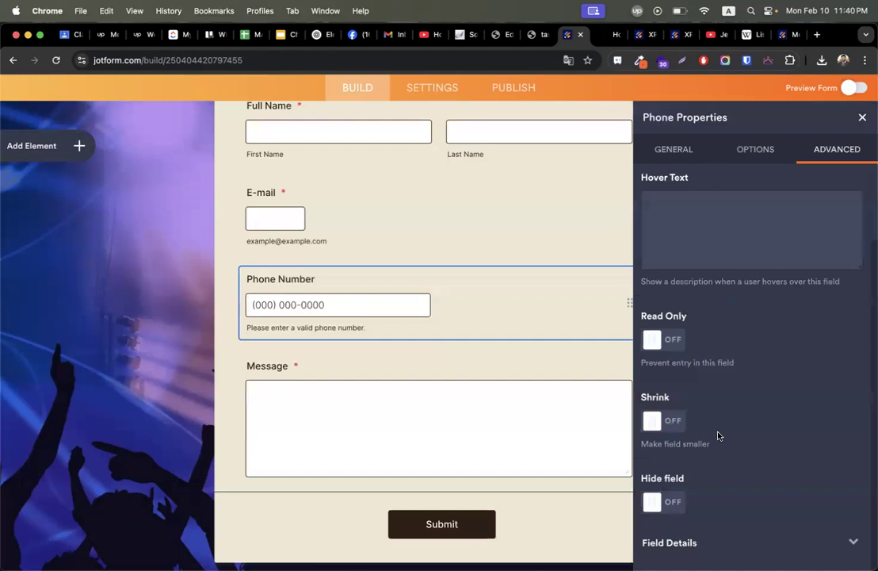
{"action": "scroll", "coordinate": [719, 436], "scroll_direction": "up", "scroll_amount": 3}
{"action": "left_click", "coordinate": [749, 152]}
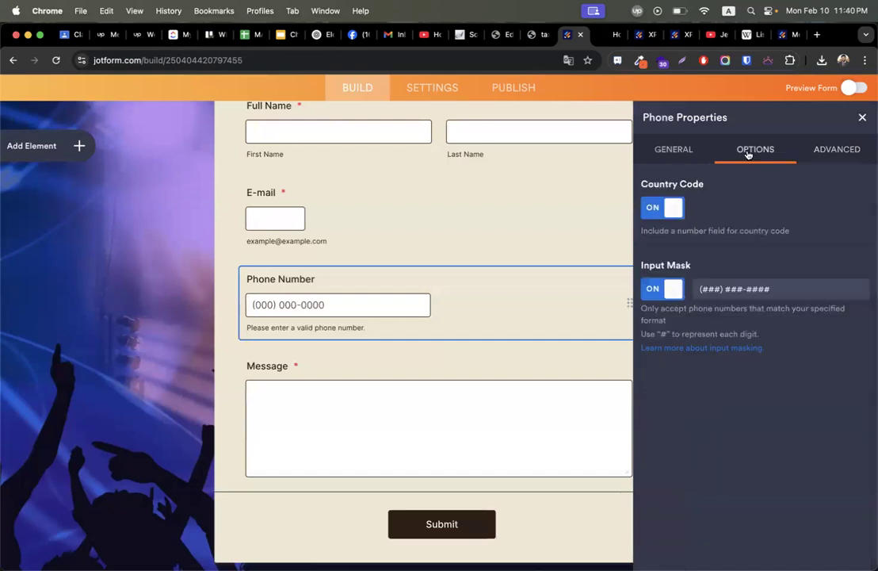
{"action": "left_click", "coordinate": [679, 149]}
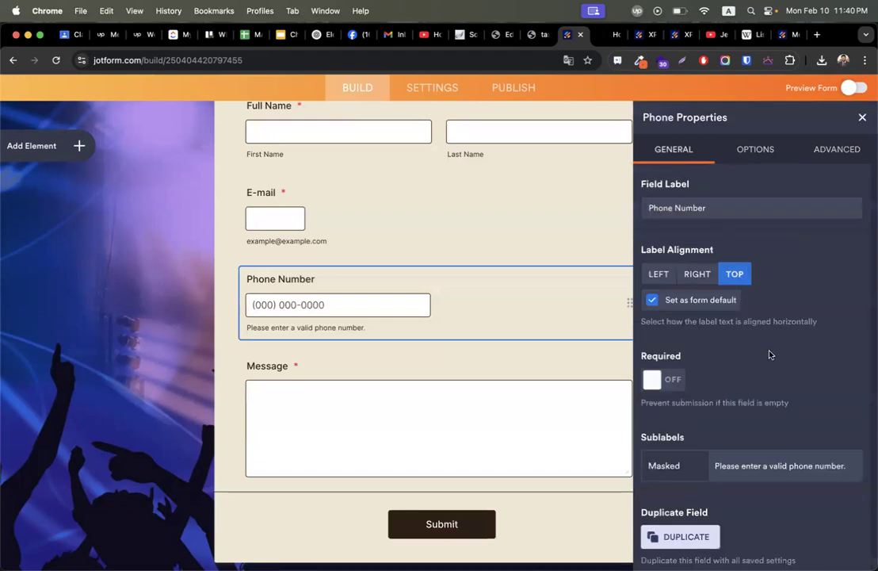
{"action": "scroll", "coordinate": [769, 355], "scroll_direction": "down", "scroll_amount": 1}
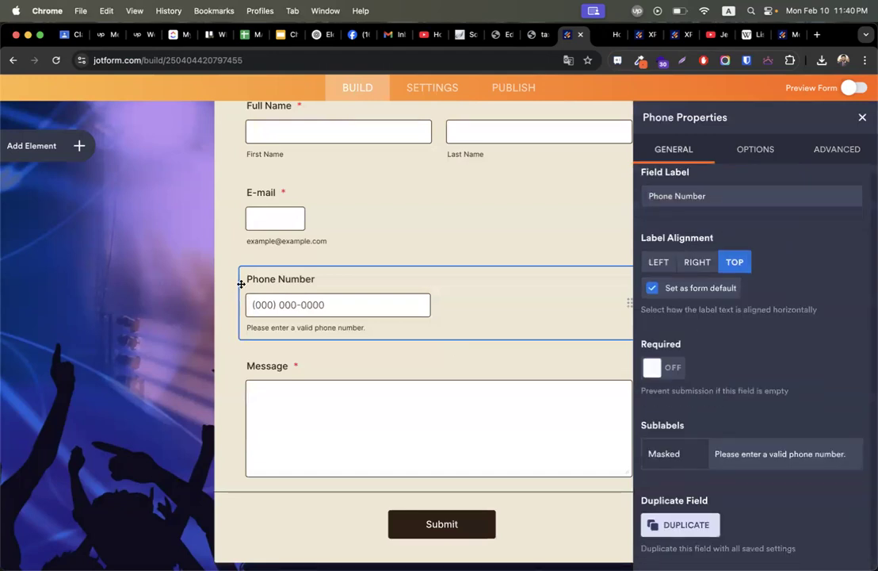
Reselect the E-mail field and browse the list of form elements to add.
{"action": "left_click", "coordinate": [240, 195]}
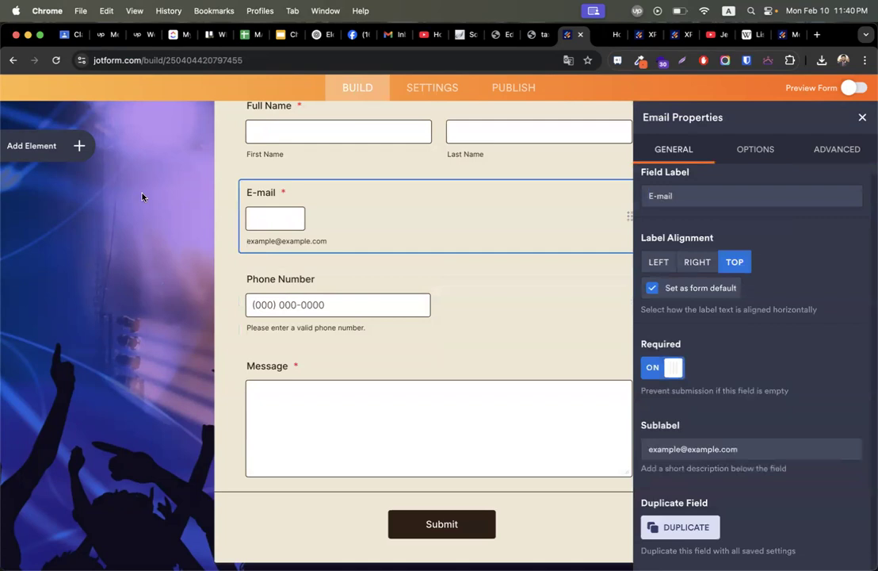
{"action": "left_click", "coordinate": [72, 149]}
{"action": "scroll", "coordinate": [84, 304], "scroll_direction": "down", "scroll_amount": 5}
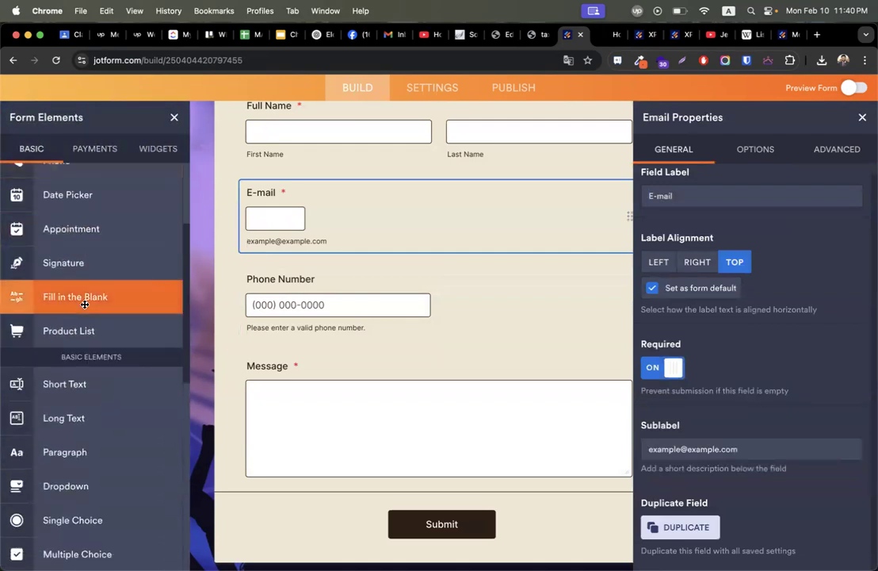
{"action": "scroll", "coordinate": [84, 305], "scroll_direction": "down", "scroll_amount": 3}
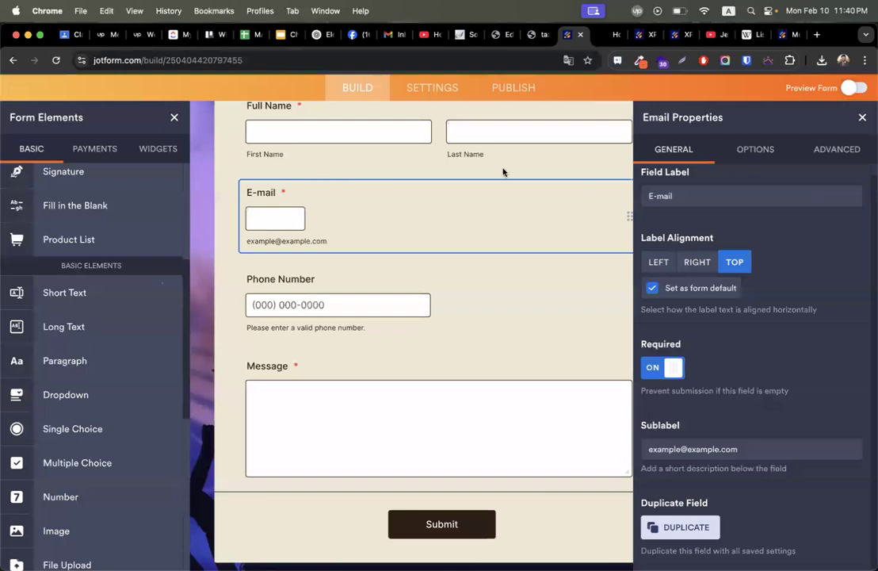
{"action": "left_click", "coordinate": [69, 35]}
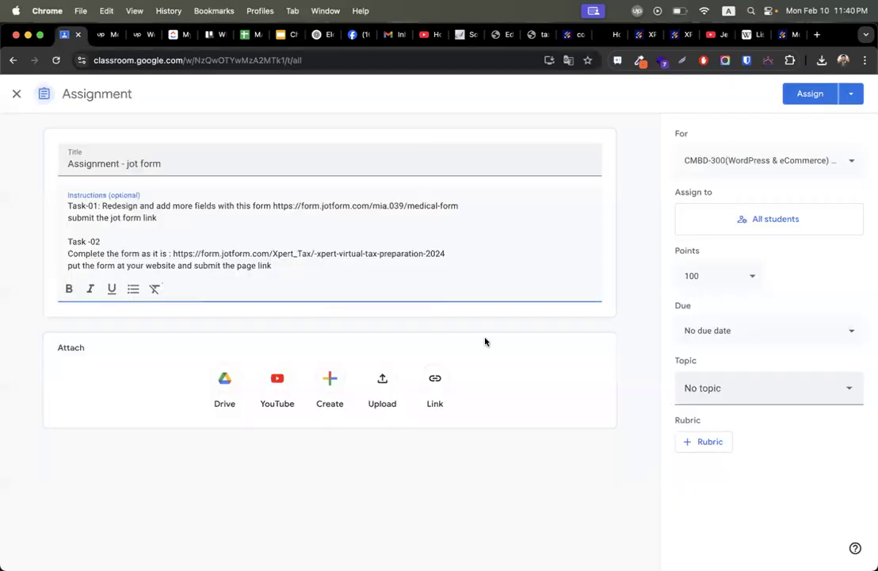
End the instructions with 'submit the forms in a docs', set the epi-12(Jot Forms | A Complete Form Builder) topic, and assign.
{"action": "key", "text": "Return"}
{"action": "key", "text": "Return"}
{"action": "key", "text": "Return"}
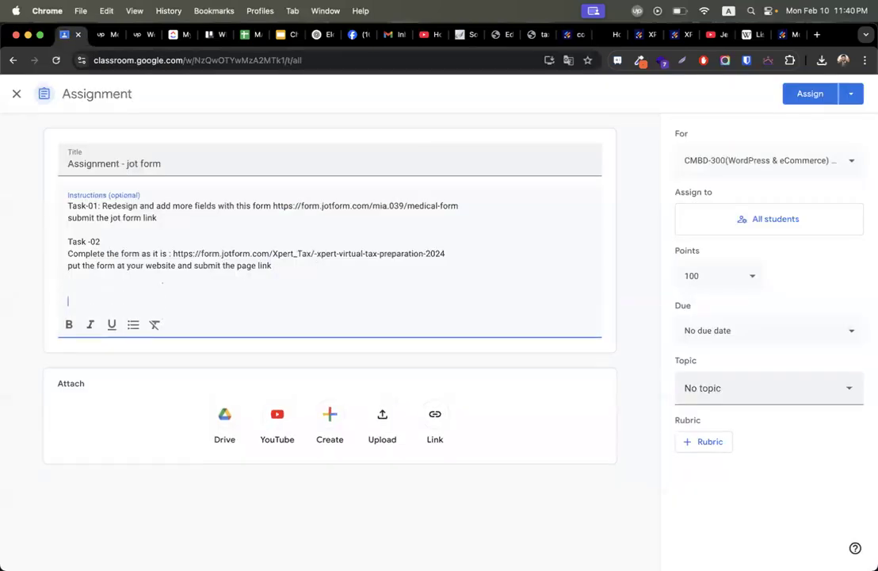
{"action": "type", "text": "submit the forms"}
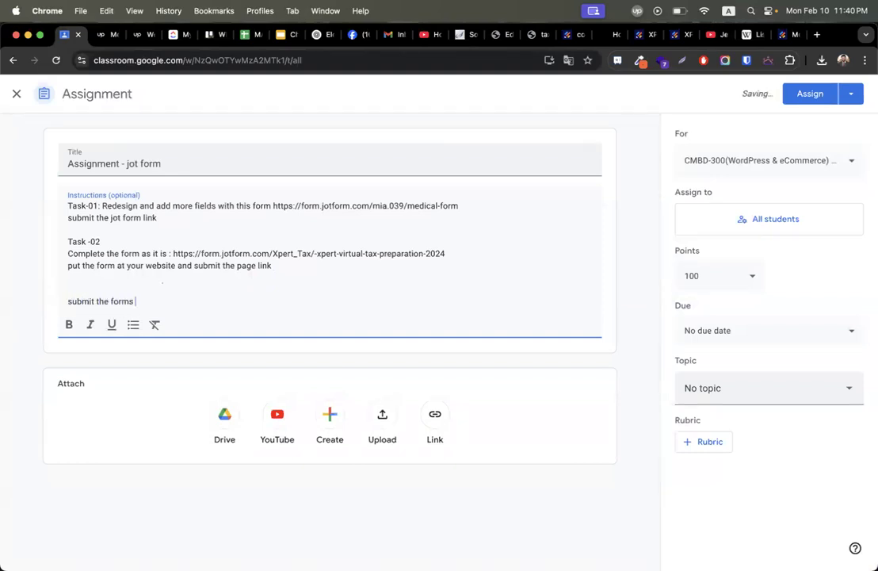
{"action": "type", "text": " in a docs"}
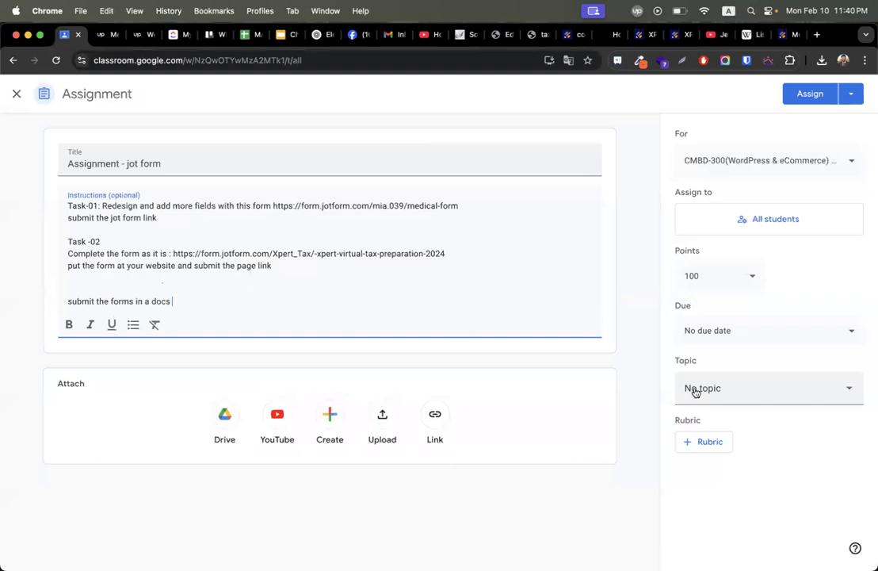
{"action": "left_click", "coordinate": [787, 388]}
{"action": "scroll", "coordinate": [805, 337], "scroll_direction": "down", "scroll_amount": 10}
{"action": "left_click", "coordinate": [800, 357]}
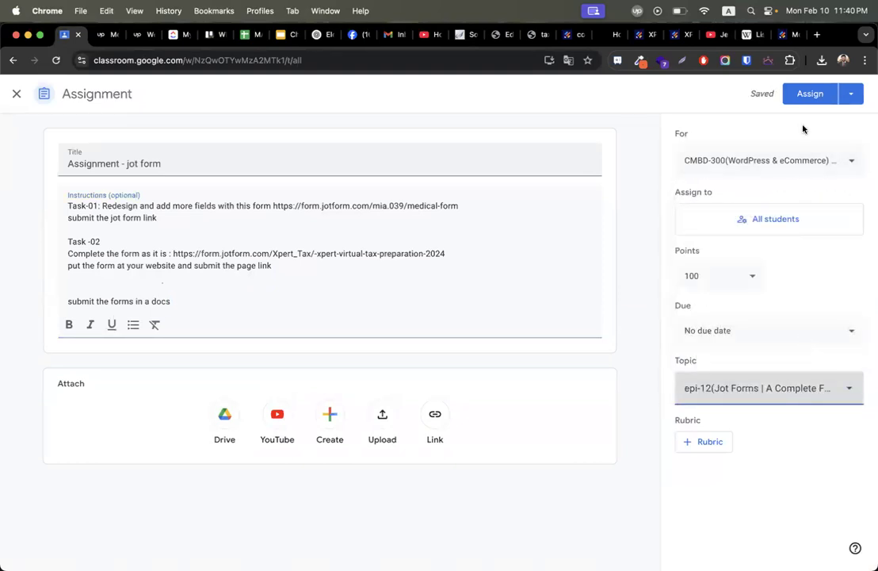
{"action": "left_click", "coordinate": [811, 93]}
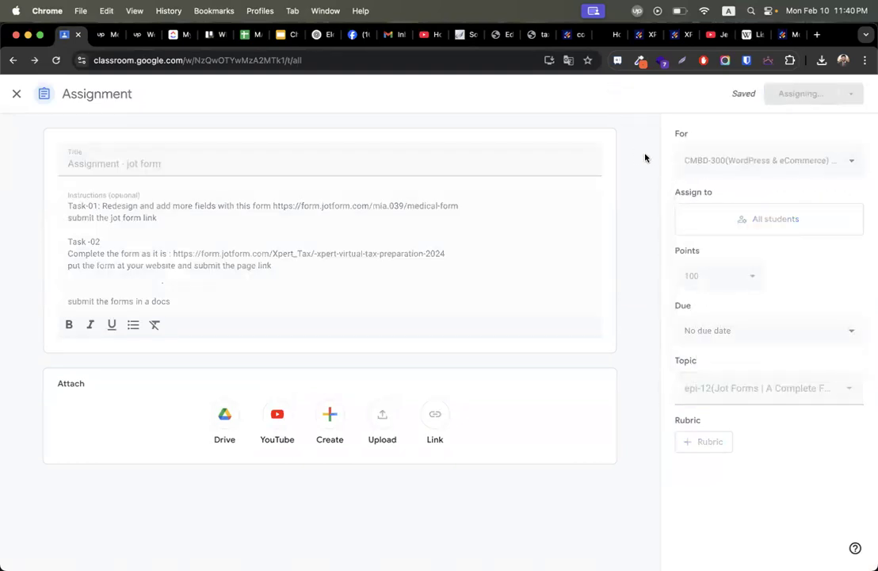